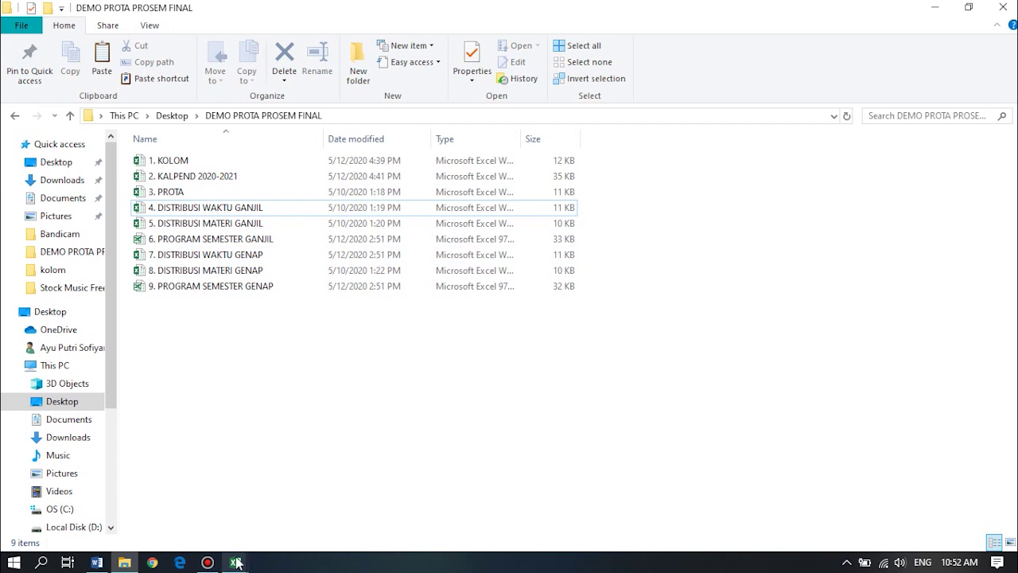
- Switch to the KLS XI JADI workbook and set the KELAS/SEMESTER entry in D7 to ": XI/1 & 2"
{"action": "mouse_move", "coordinate": [237, 564]}
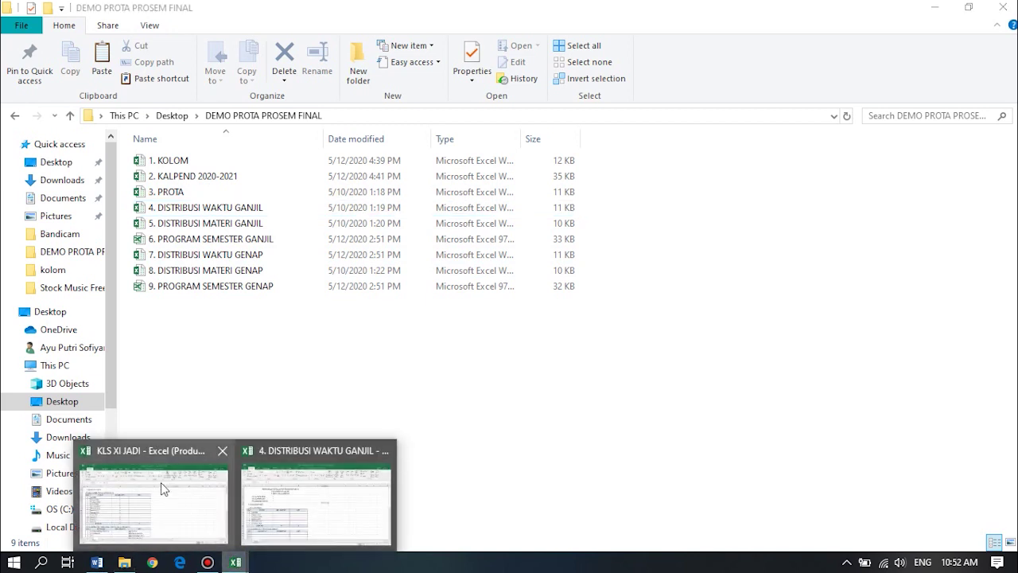
{"action": "key", "text": "alt+Tab"}
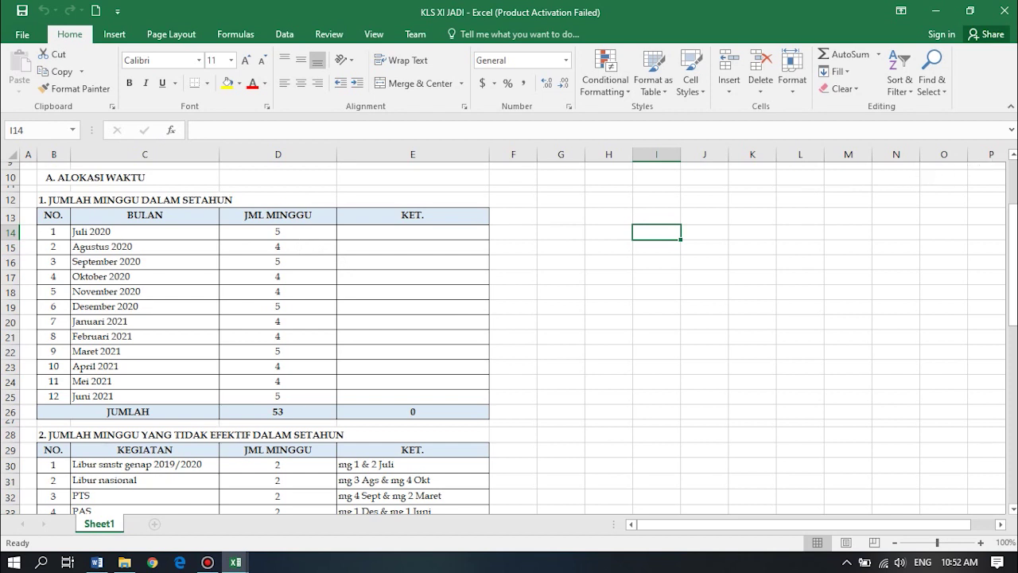
{"action": "scroll", "coordinate": [1015, 161], "scroll_direction": "up", "scroll_amount": 3}
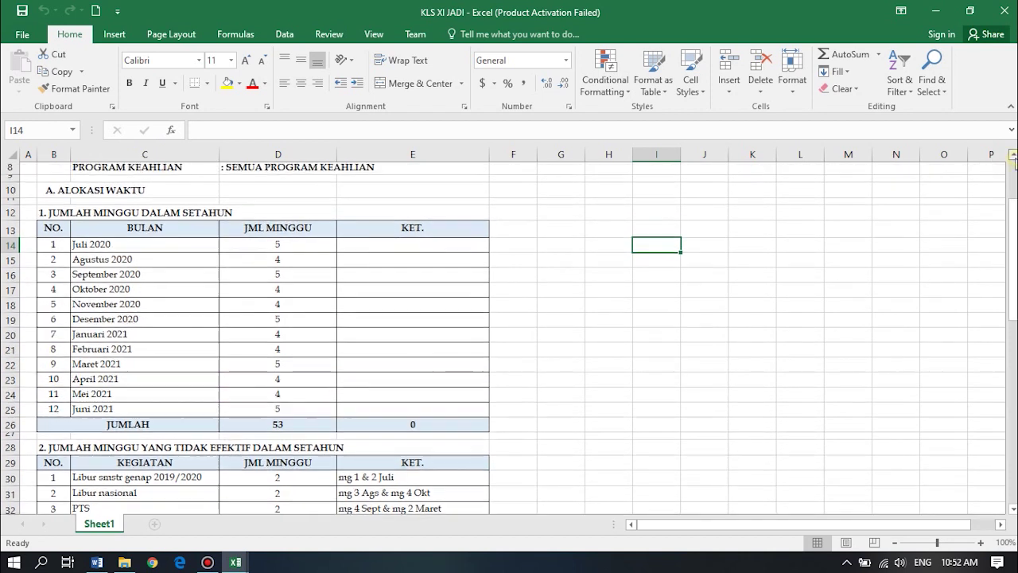
{"action": "scroll", "coordinate": [1014, 161], "scroll_direction": "up", "scroll_amount": 1}
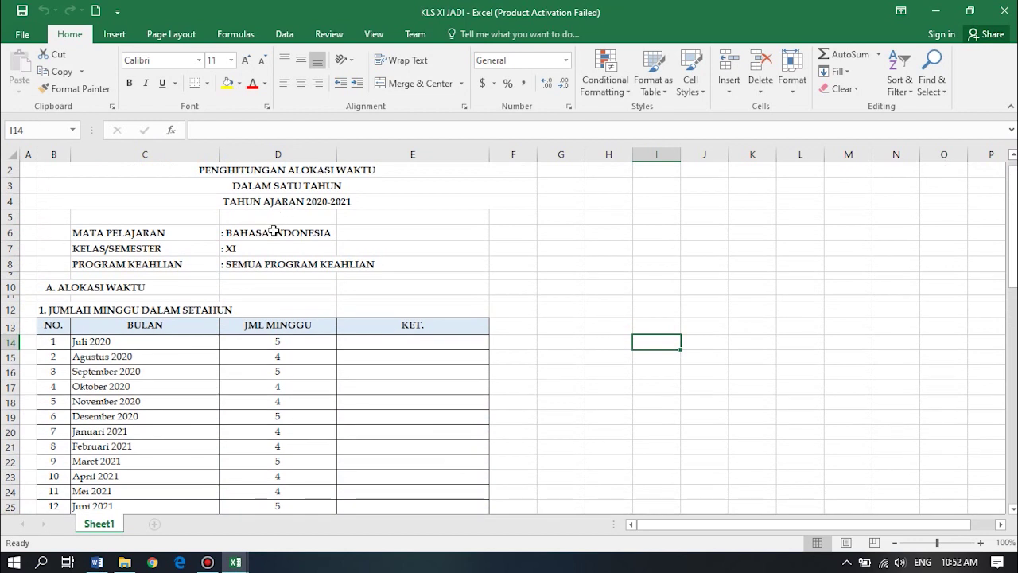
{"action": "left_click", "coordinate": [230, 249]}
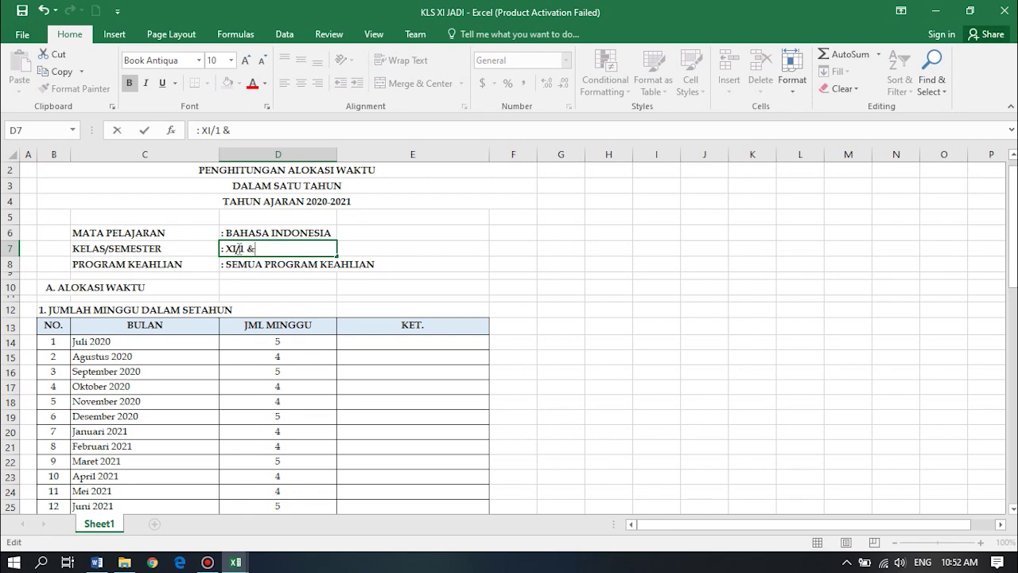
{"action": "key", "text": "Return"}
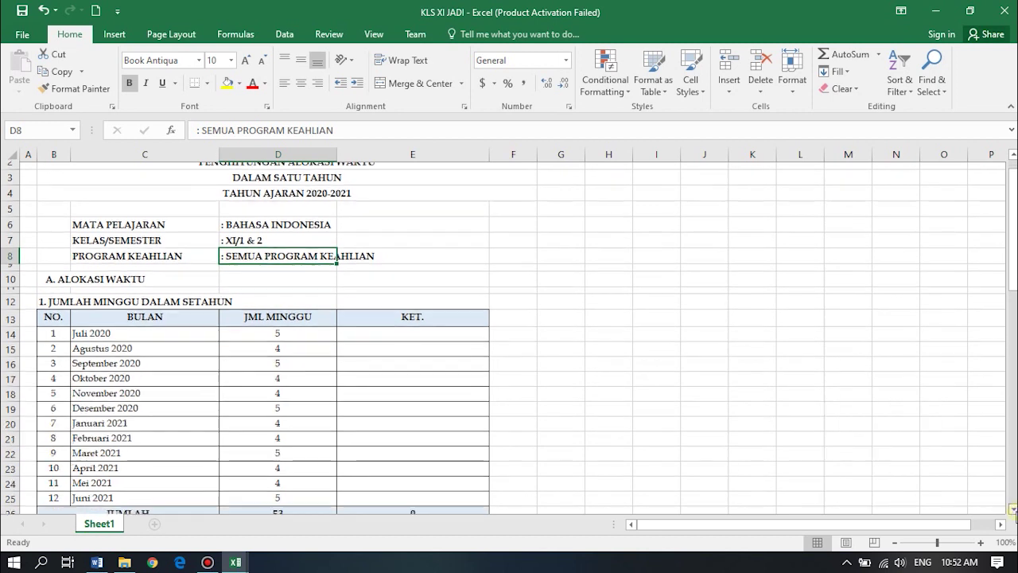
- Open the 4. DISTRIBUSI WAKTU GANJIL workbook from the DEMO PROTA PROSEM FINAL folder
{"action": "left_click", "coordinate": [1013, 508]}
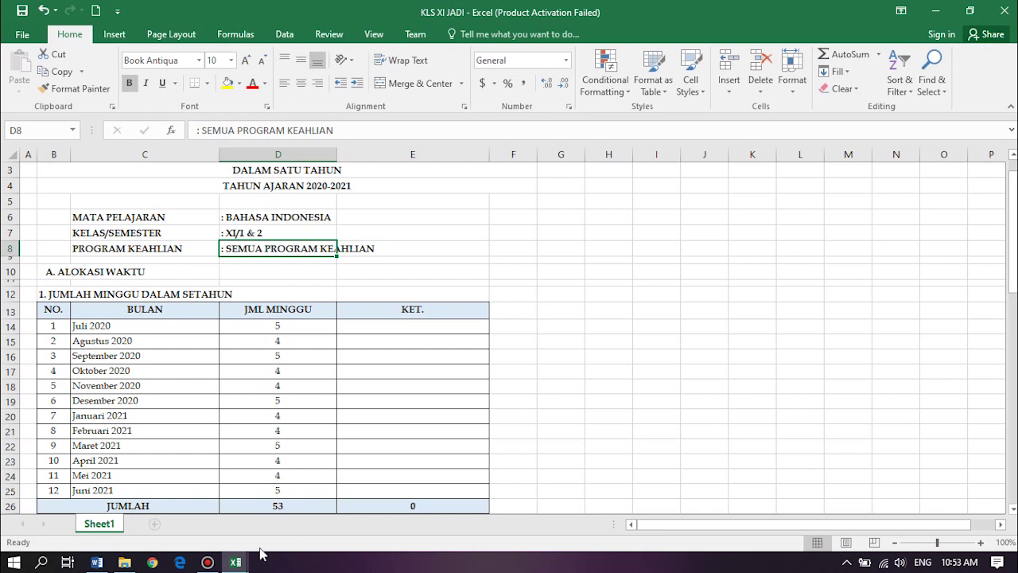
{"action": "mouse_move", "coordinate": [127, 563]}
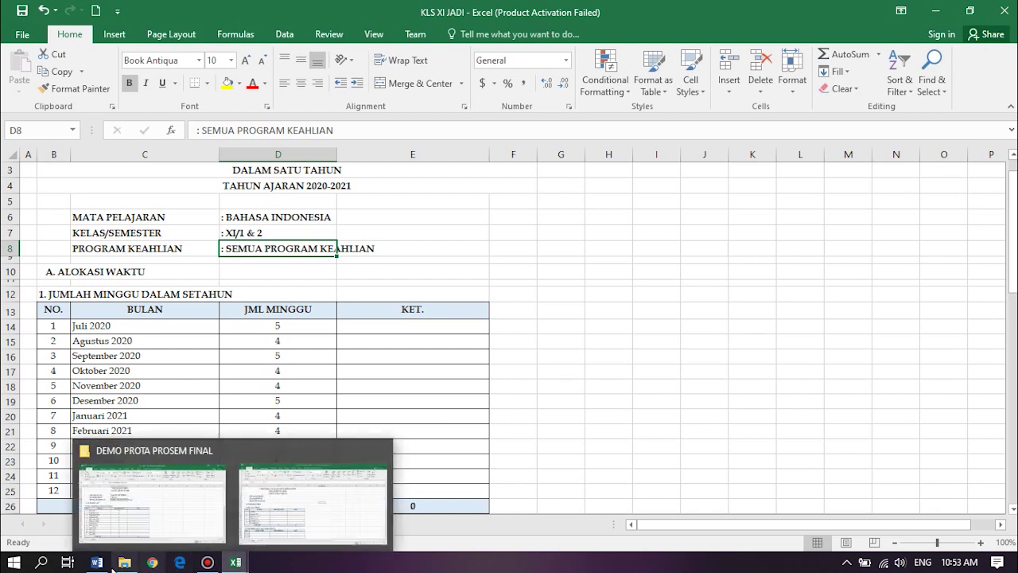
{"action": "left_click", "coordinate": [129, 563]}
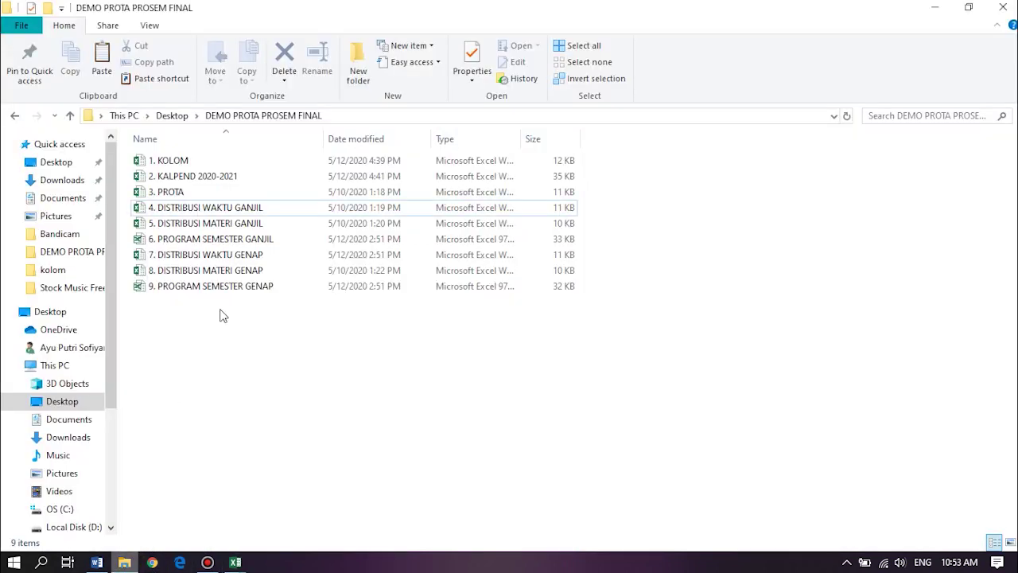
{"action": "double_click", "coordinate": [229, 208]}
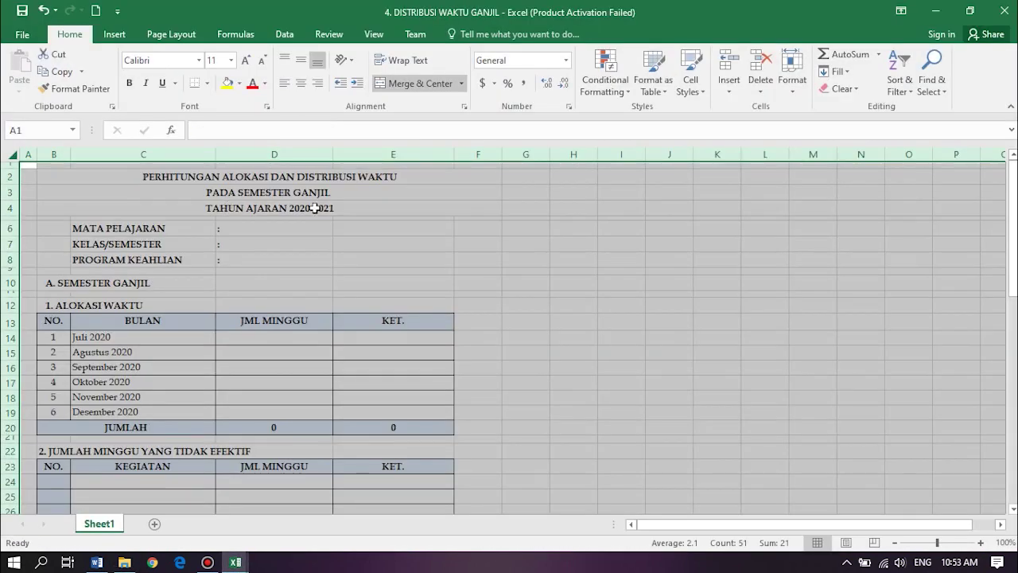
{"action": "left_click", "coordinate": [643, 290]}
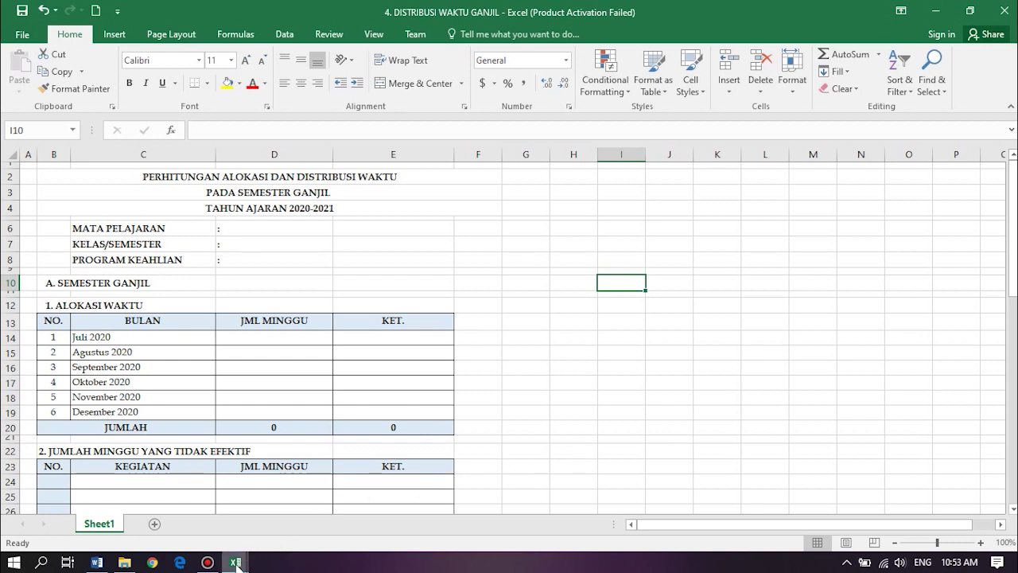
- Copy the subject, class/semester and program block C6:D8 from KLS XI JADI to C6 in 4. DISTRIBUSI WAKTU GANJIL
{"action": "mouse_move", "coordinate": [235, 561]}
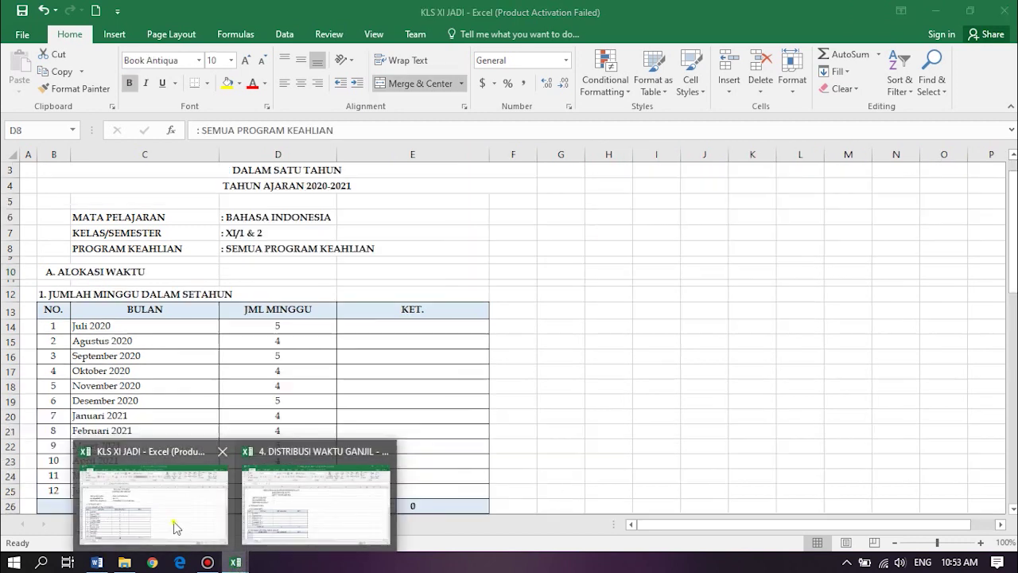
{"action": "left_click", "coordinate": [173, 521]}
{"action": "left_click", "coordinate": [83, 216]}
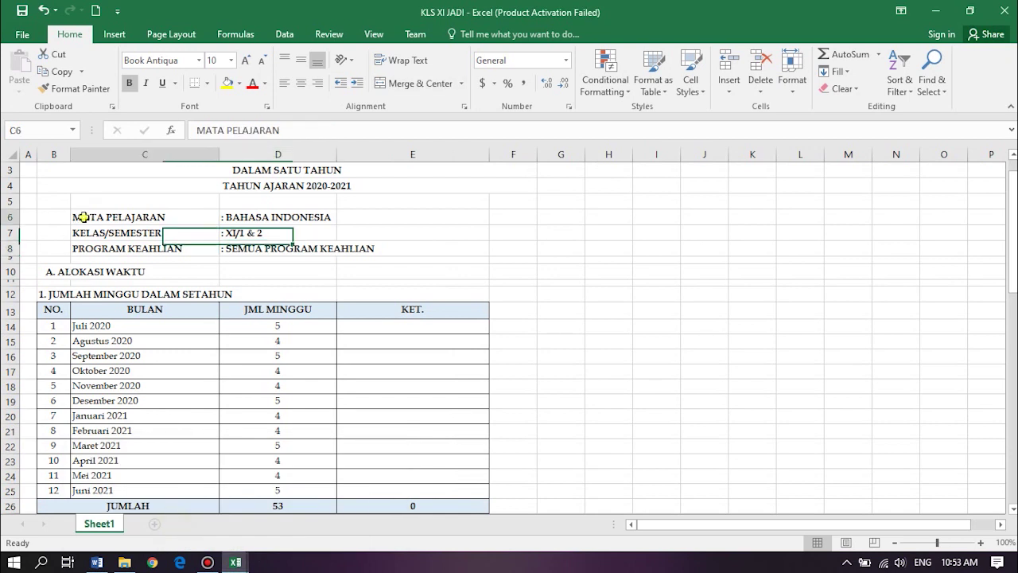
{"action": "left_click_drag", "start_coordinate": [75, 218], "coordinate": [342, 252]}
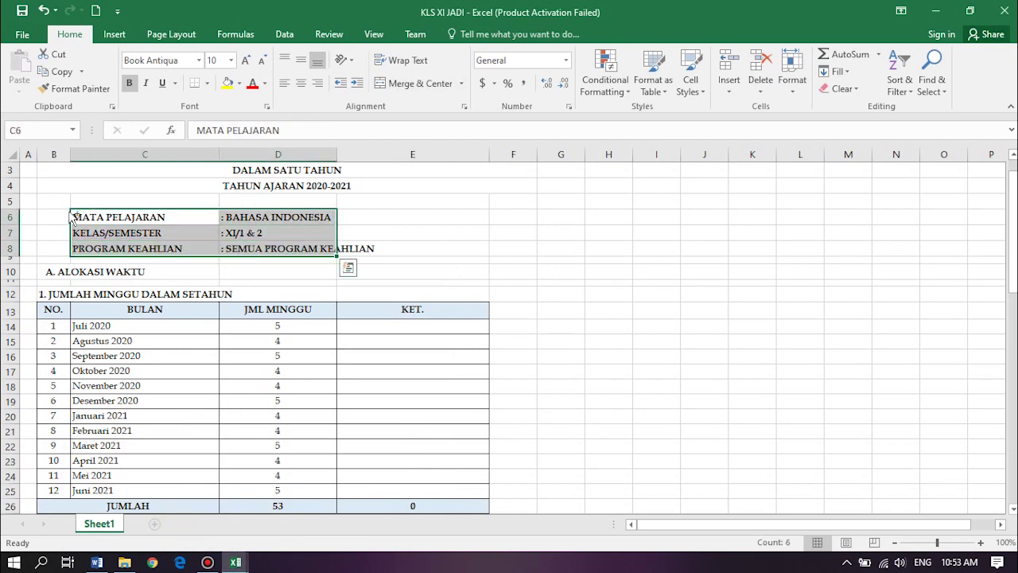
{"action": "key", "text": "ctrl+c"}
{"action": "mouse_move", "coordinate": [234, 563]}
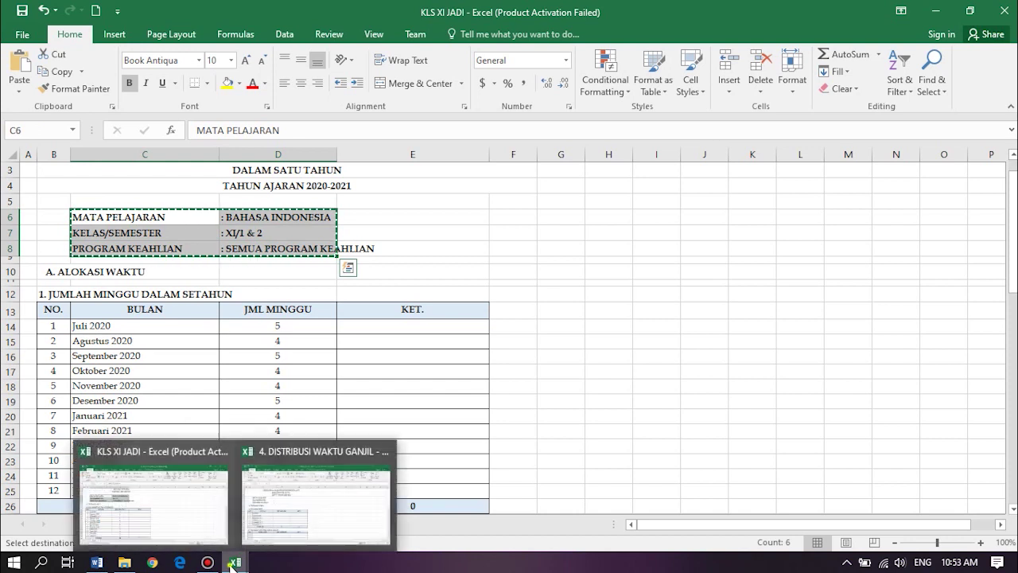
{"action": "left_click", "coordinate": [289, 517]}
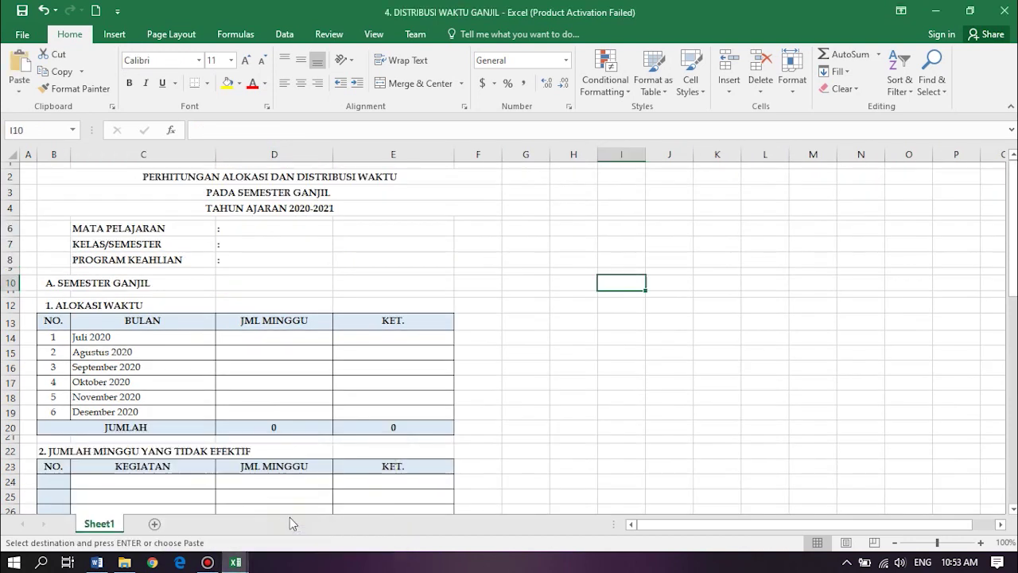
{"action": "left_click", "coordinate": [90, 228]}
{"action": "key", "text": "ctrl+v"}
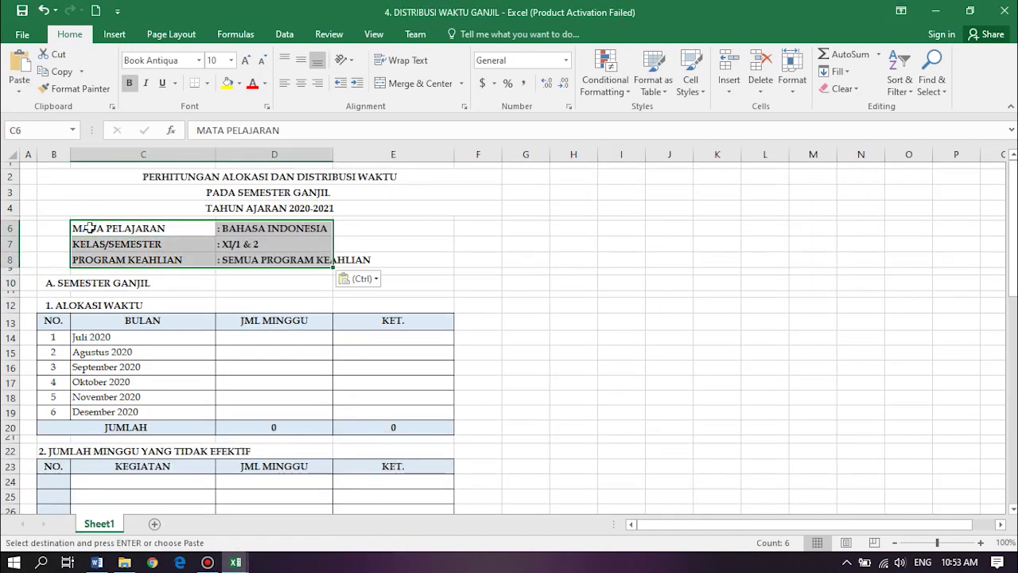
{"action": "left_click", "coordinate": [490, 267]}
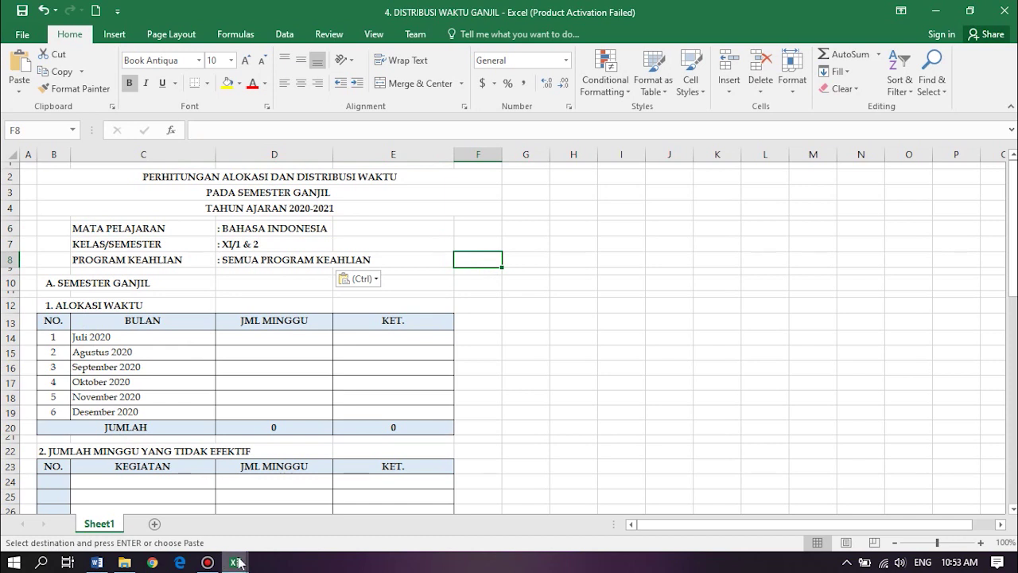
- In KLS XI JADI, copy the Juli to Desember 2020 rows B14:E19 of the weeks-per-year table
{"action": "mouse_move", "coordinate": [238, 562]}
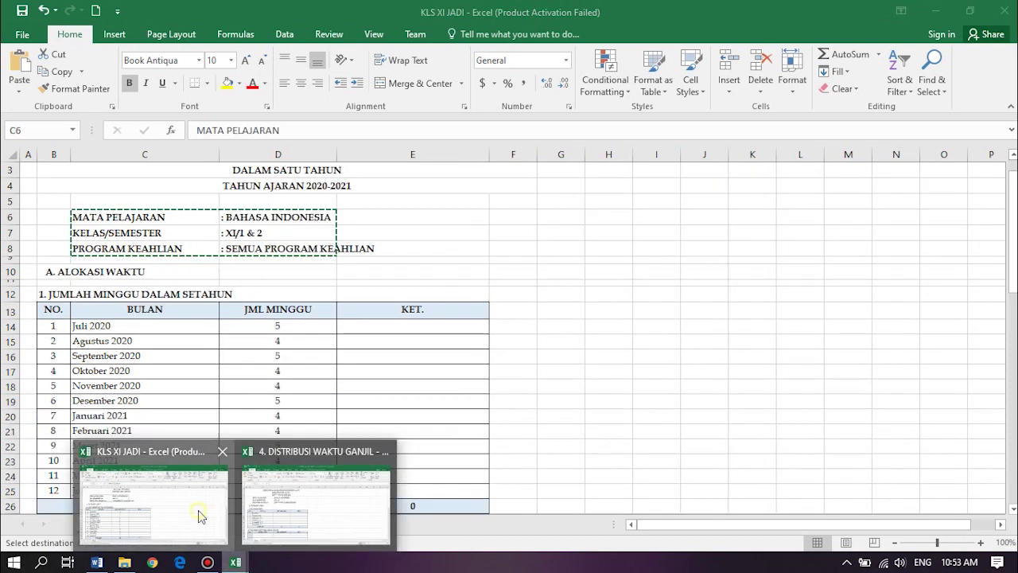
{"action": "left_click", "coordinate": [198, 510]}
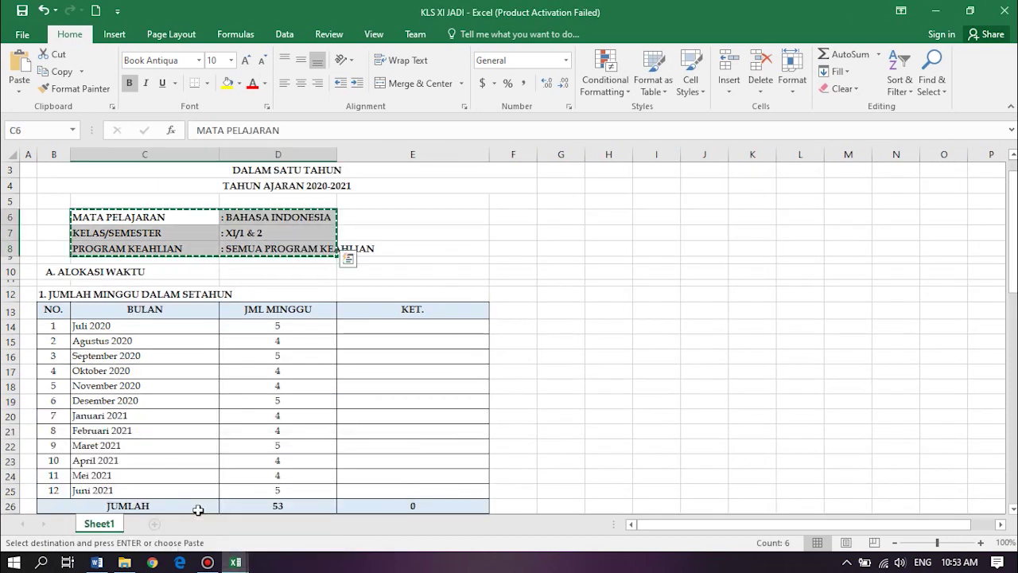
{"action": "left_click", "coordinate": [59, 326]}
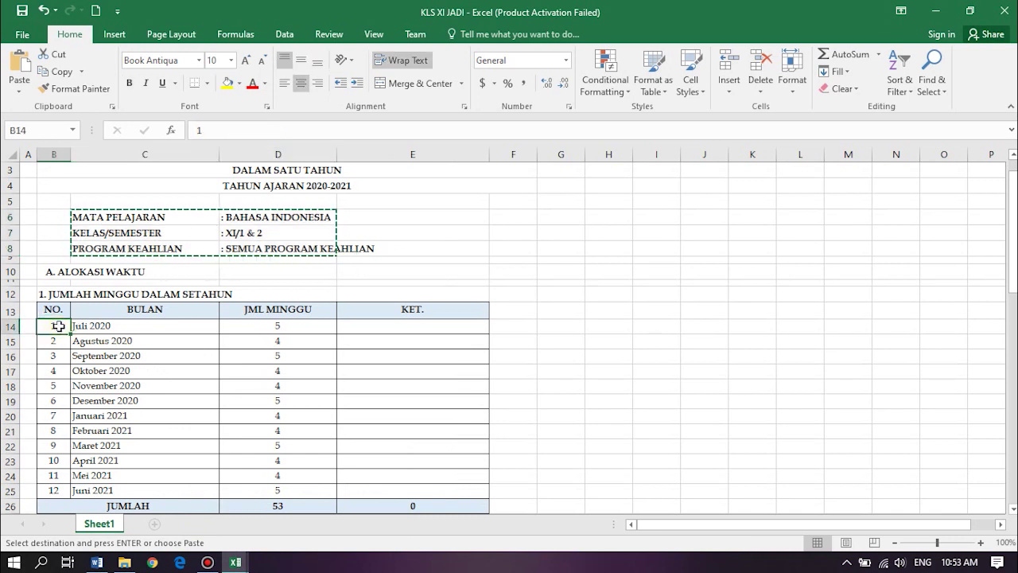
{"action": "key", "text": "shift+Down"}
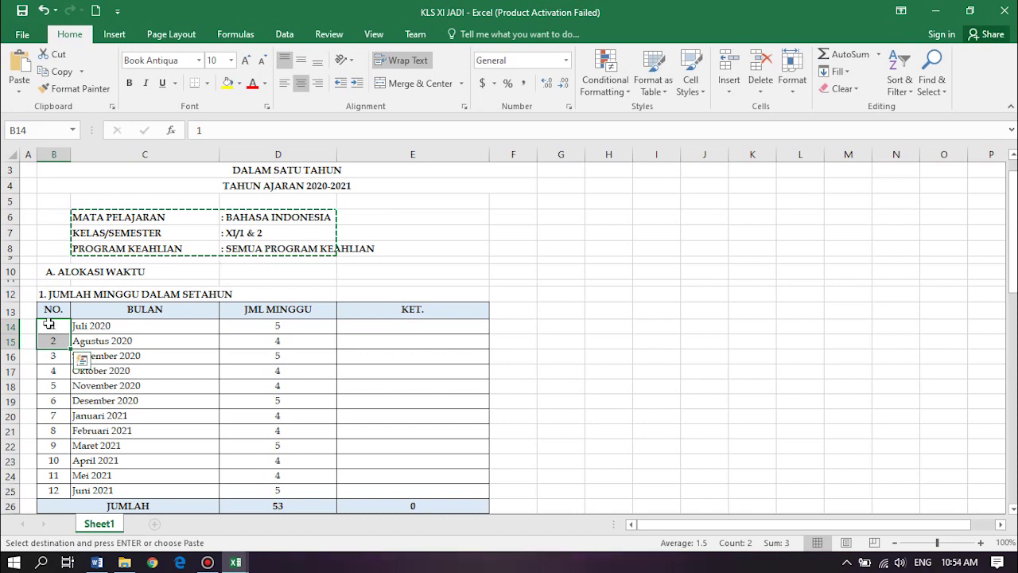
{"action": "key", "text": "shift+Down"}
{"action": "key", "text": "shift+Down"}
{"action": "key", "text": "shift+Down"}
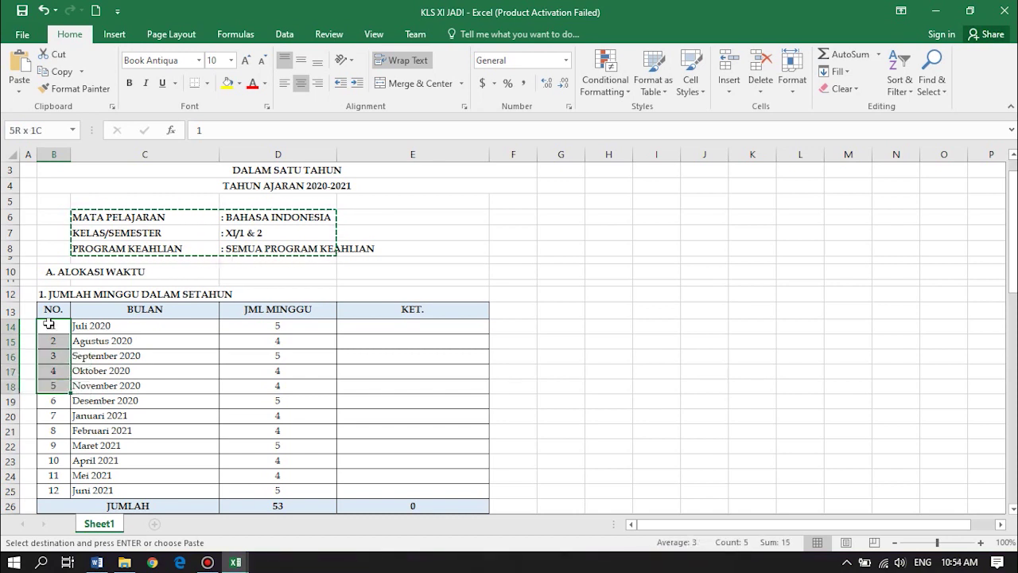
{"action": "key", "text": "shift+Down"}
{"action": "key", "text": "shift+Right"}
{"action": "key", "text": "shift+Right"}
{"action": "key", "text": "shift+Right"}
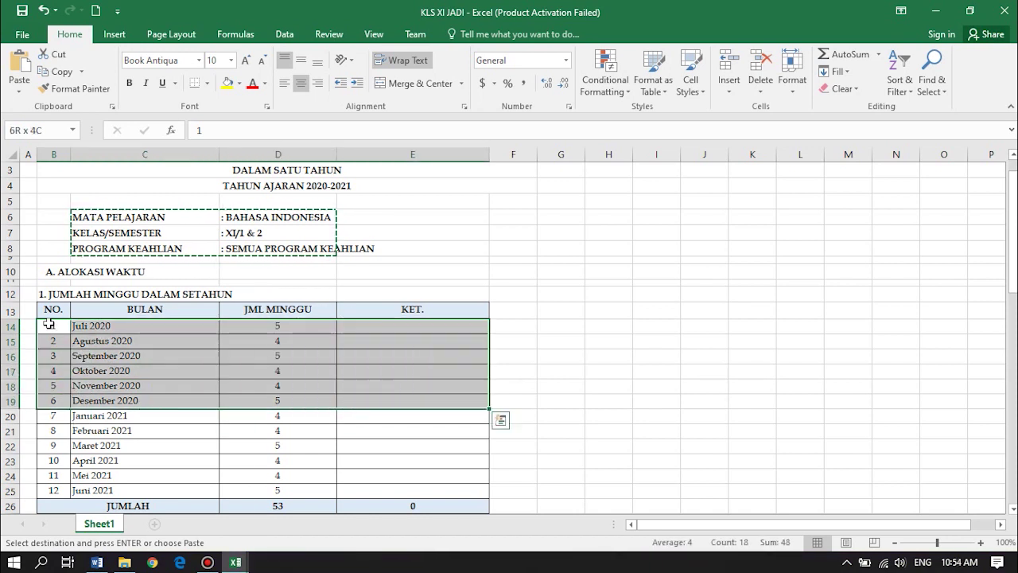
{"action": "key", "text": "ctrl+c"}
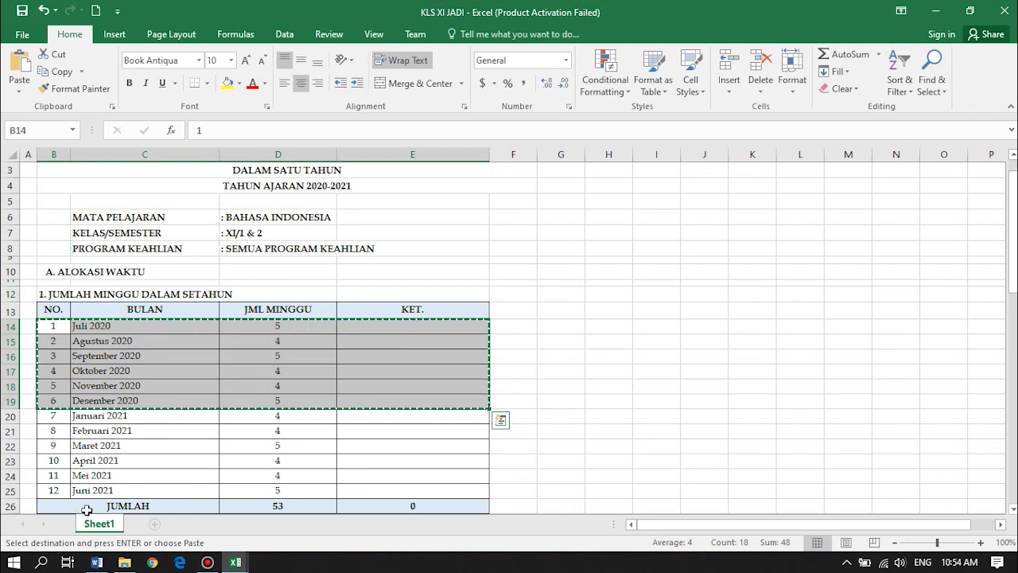
- Paste the copied month rows at B14 in the ALOKASI WAKTU table of 4. DISTRIBUSI WAKTU GANJIL
{"action": "left_click", "coordinate": [234, 563]}
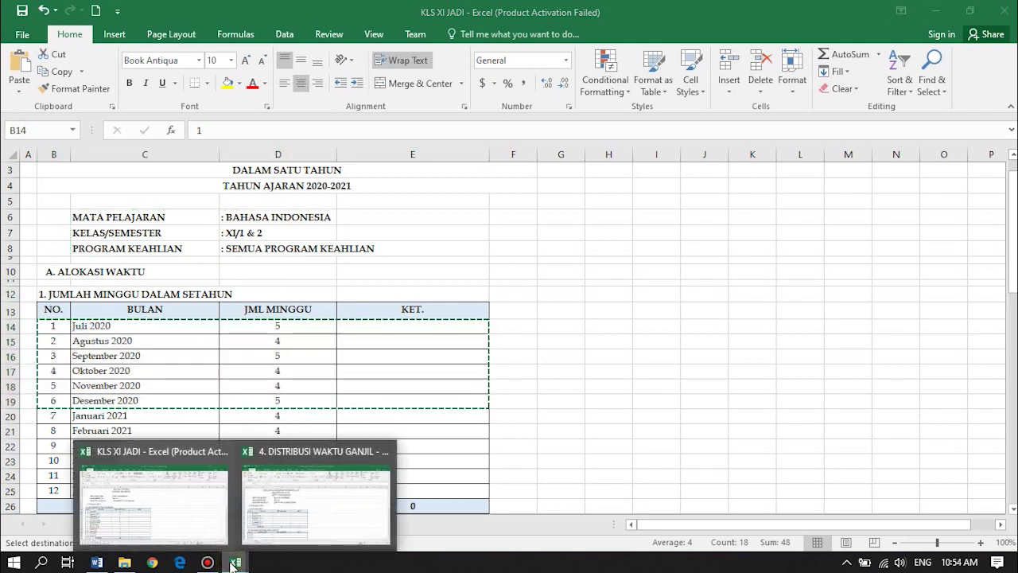
{"action": "left_click", "coordinate": [316, 500]}
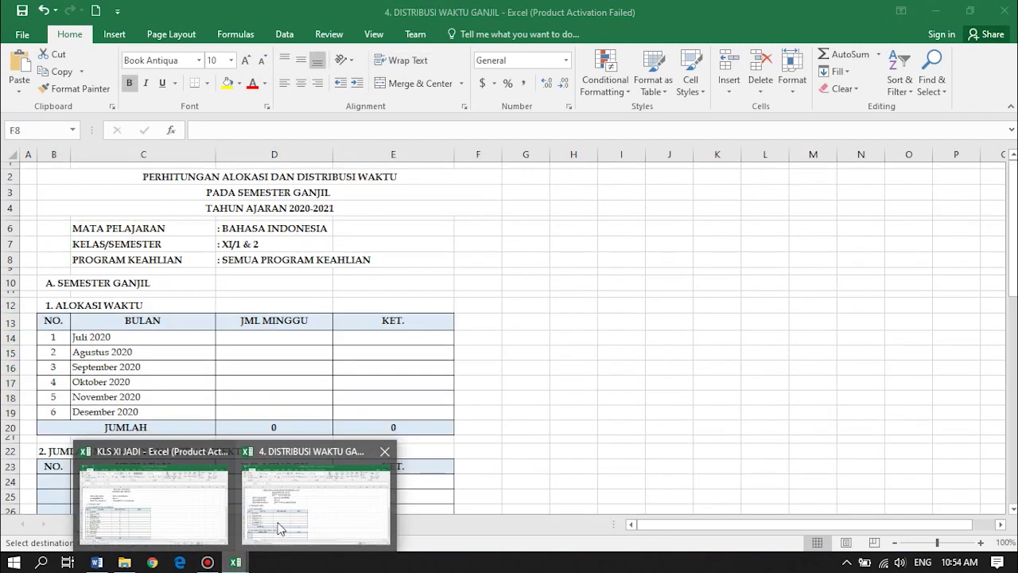
{"action": "left_click", "coordinate": [55, 338]}
{"action": "key", "text": "ctrl+v"}
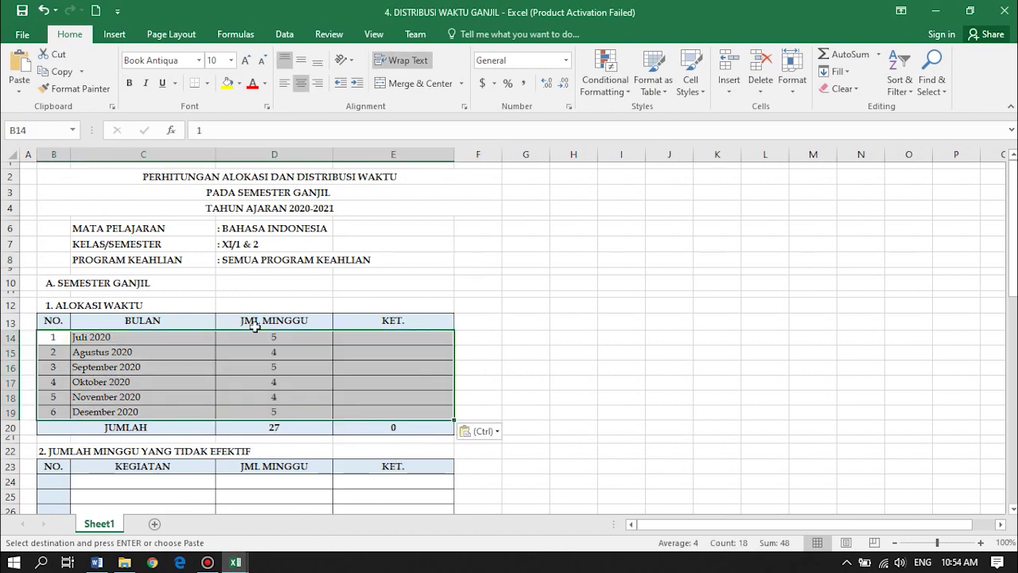
{"action": "left_click", "coordinate": [578, 351]}
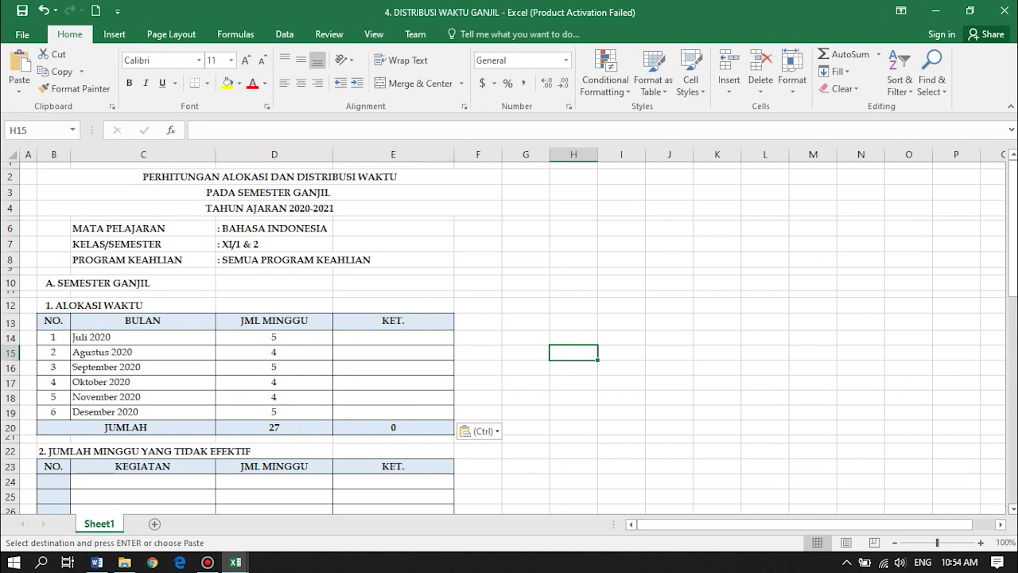
- Remove the blue fill from the empty NO. cells B24:B26 in the JUMLAH MINGGU YANG TIDAK EFEKTIF table
{"action": "left_click", "coordinate": [1014, 509]}
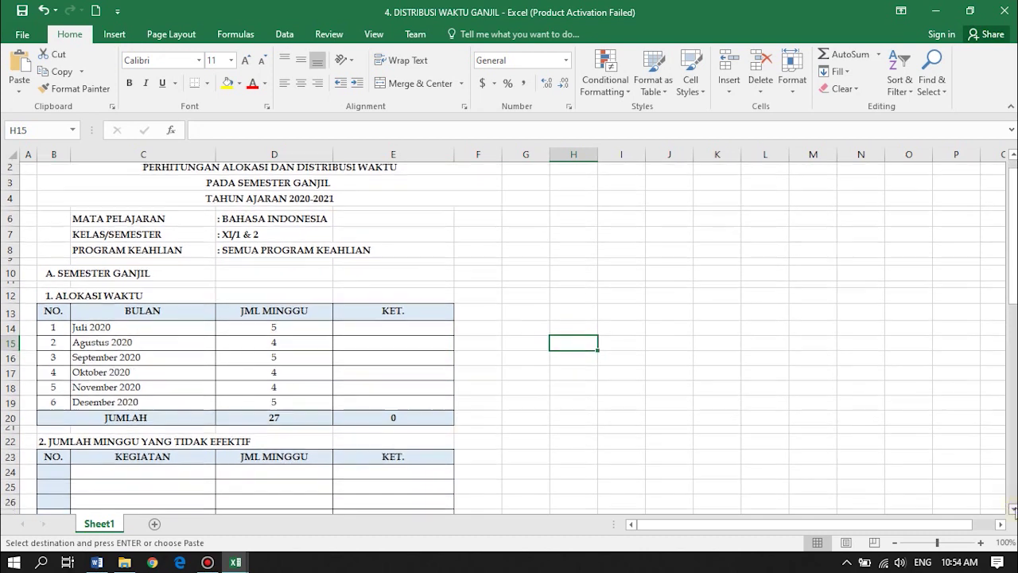
{"action": "left_click_drag", "start_coordinate": [1014, 510], "coordinate": [1014, 509]}
{"action": "left_click", "coordinate": [596, 381]}
{"action": "left_click", "coordinate": [596, 389]}
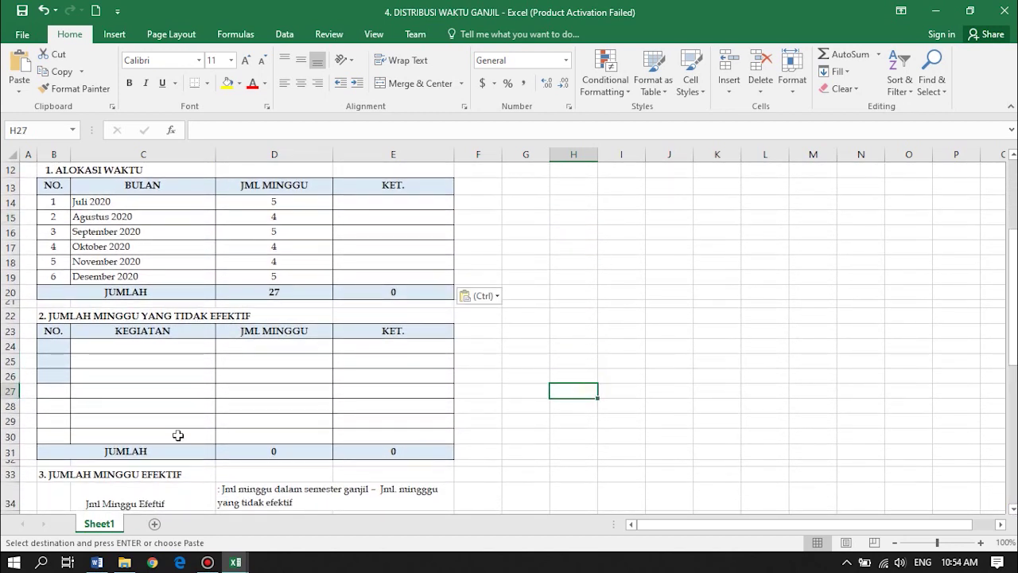
{"action": "left_click", "coordinate": [52, 346]}
{"action": "key", "text": "shift+Down"}
{"action": "key", "text": "shift+Down"}
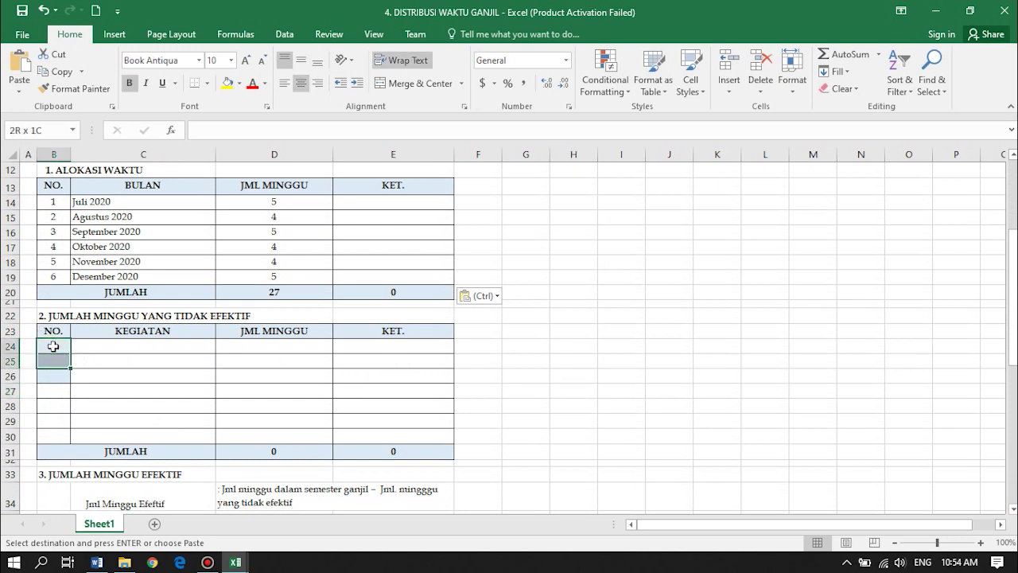
{"action": "left_click", "coordinate": [242, 85]}
{"action": "left_click", "coordinate": [226, 118]}
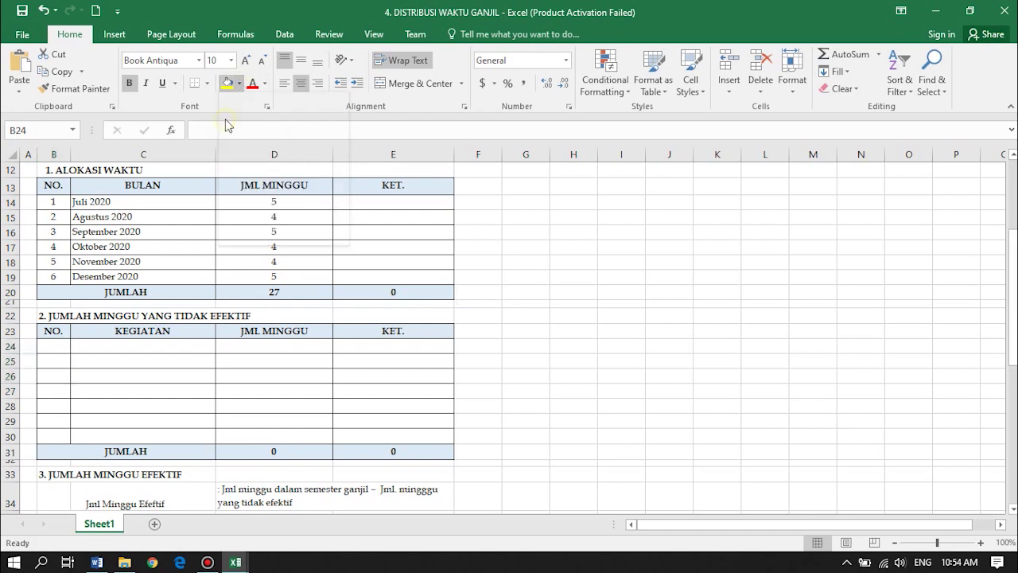
{"action": "left_click", "coordinate": [545, 352]}
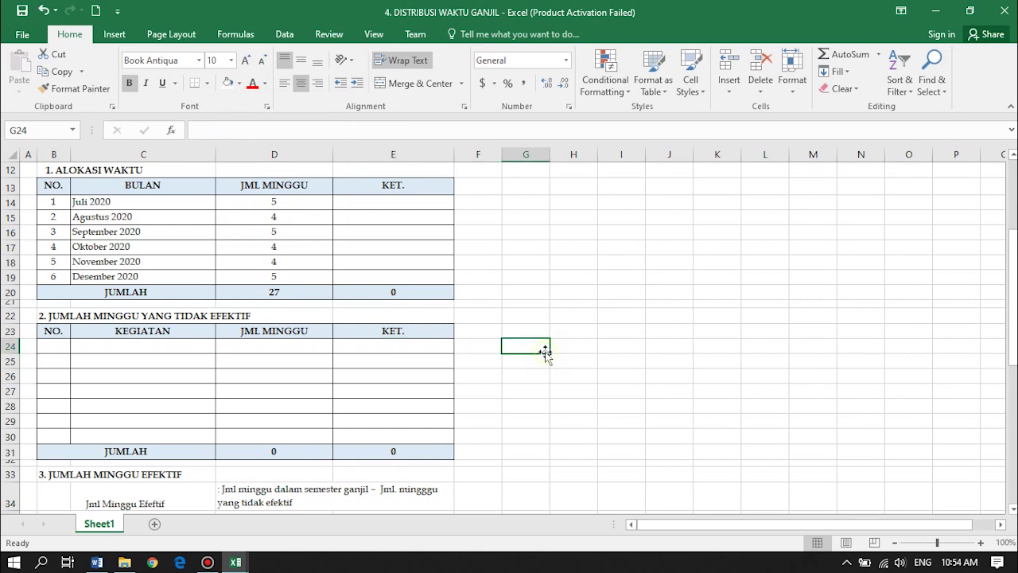
- In KLS XI JADI, copy rows B30:E36 of the non-effective weeks table, from Libur smstr genap 2019/2020 to Libur smstr ganjil 2020/2021
{"action": "left_click", "coordinate": [236, 563]}
{"action": "left_click_drag", "start_coordinate": [53, 312], "coordinate": [57, 317]}
{"action": "key", "text": "shift+Down"}
{"action": "key", "text": "shift+Down"}
{"action": "key", "text": "shift+Down"}
{"action": "key", "text": "shift+Down"}
{"action": "key", "text": "shift+Down"}
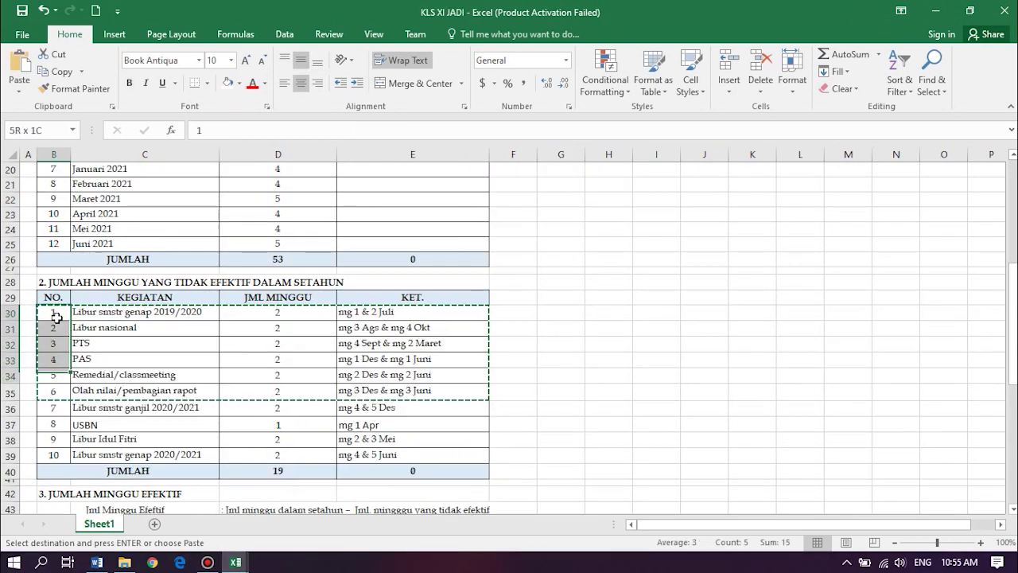
{"action": "key", "text": "shift+Right"}
{"action": "key", "text": "shift+Right"}
{"action": "key", "text": "shift+Right"}
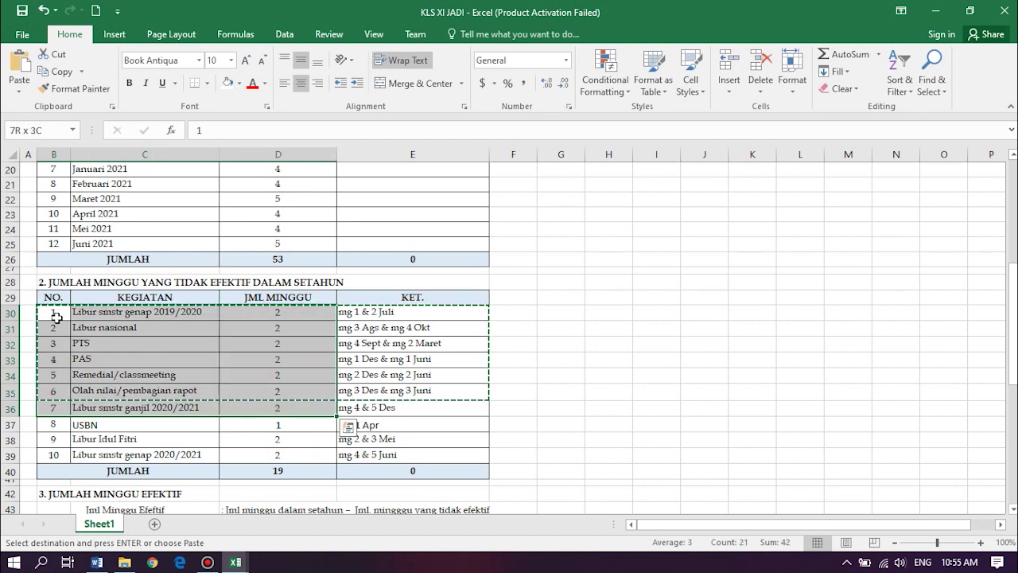
{"action": "key", "text": "ctrl+c"}
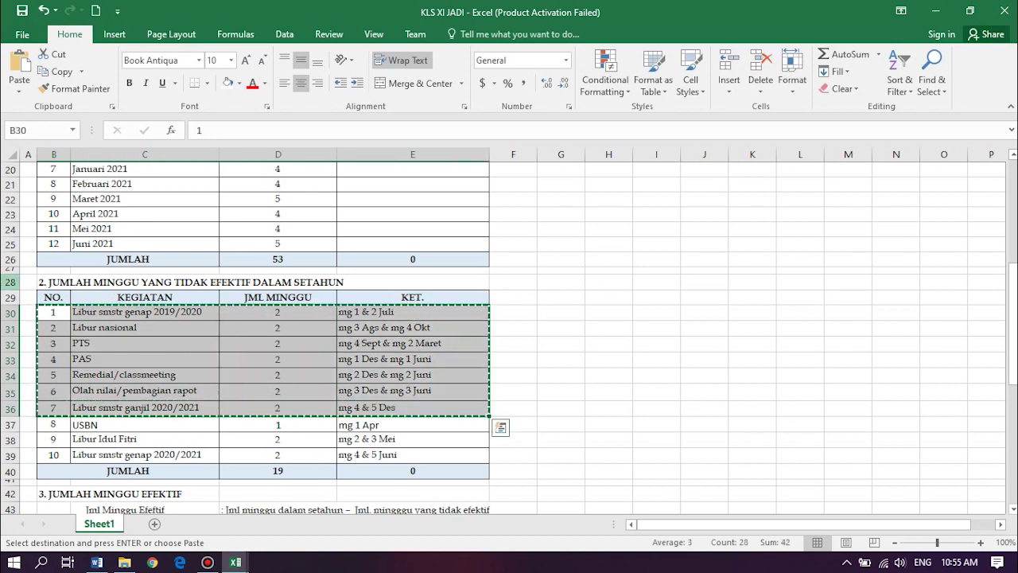
- Paste the copied activity rows at B24 in the JUMLAH MINGGU YANG TIDAK EFEKTIF table of 4. DISTRIBUSI WAKTU GANJIL
{"action": "left_click", "coordinate": [236, 562]}
{"action": "left_click", "coordinate": [294, 528]}
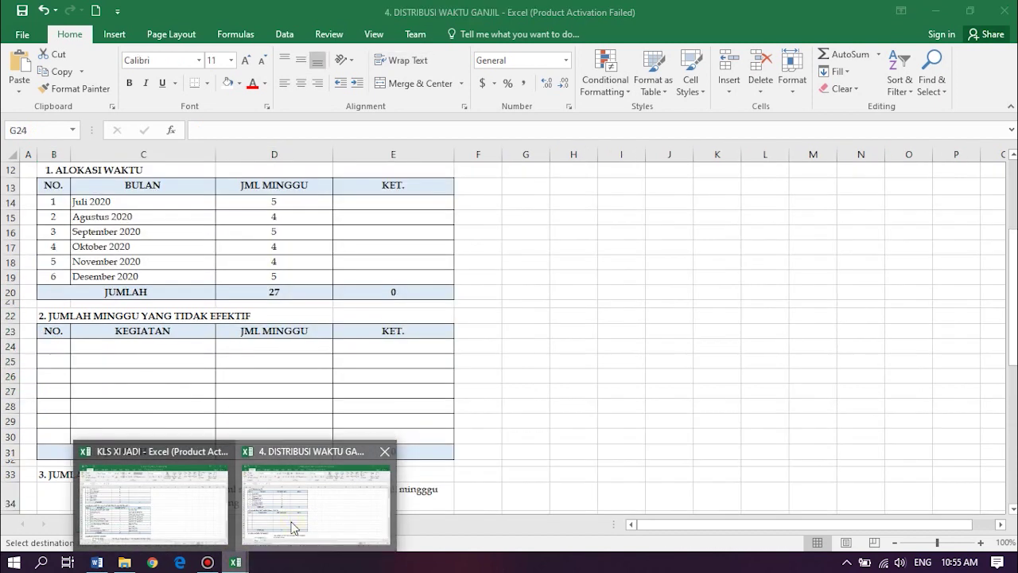
{"action": "left_click", "coordinate": [54, 346]}
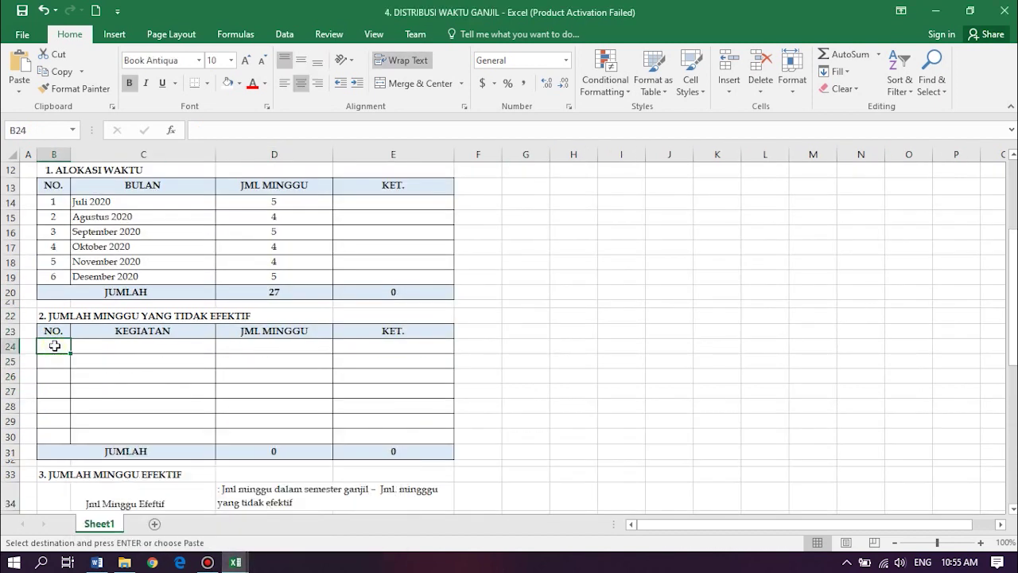
{"action": "key", "text": "ctrl+v"}
{"action": "left_click", "coordinate": [571, 393]}
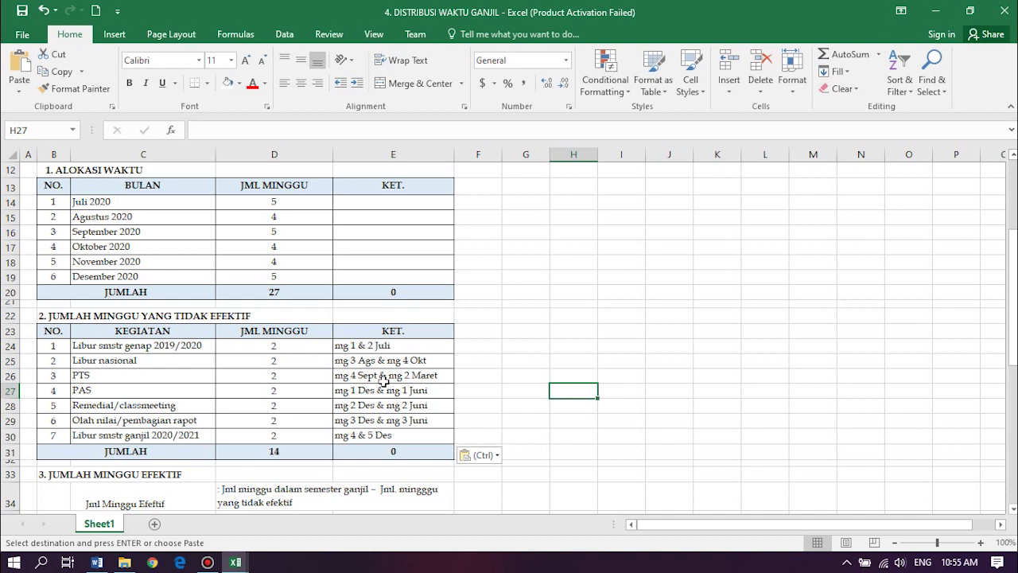
- In the PTS row, shorten the KET. note to "mg 4 Sept" and set JML MINGGU to 1
{"action": "double_click", "coordinate": [276, 375]}
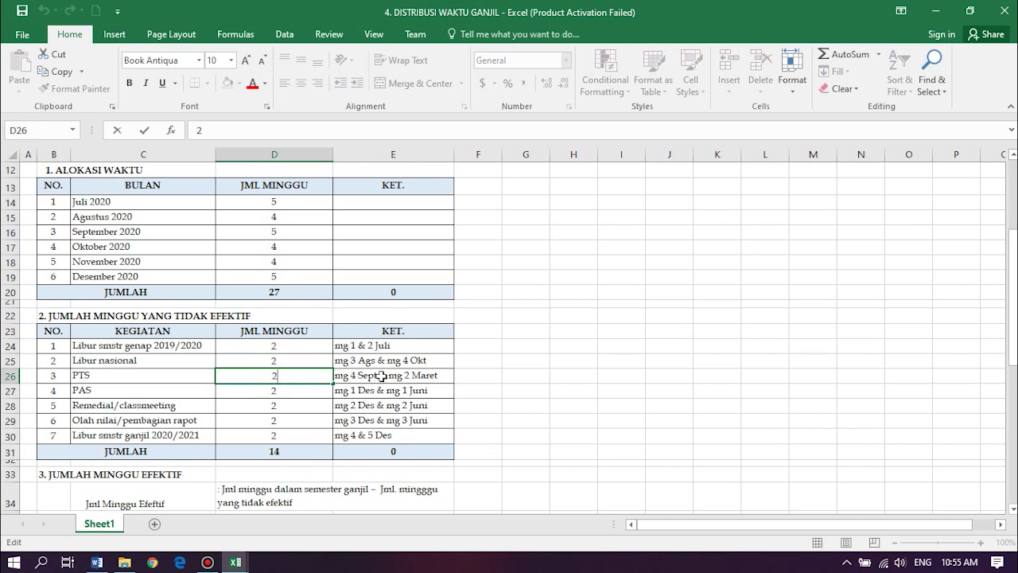
{"action": "left_click", "coordinate": [382, 377]}
{"action": "double_click", "coordinate": [381, 377]}
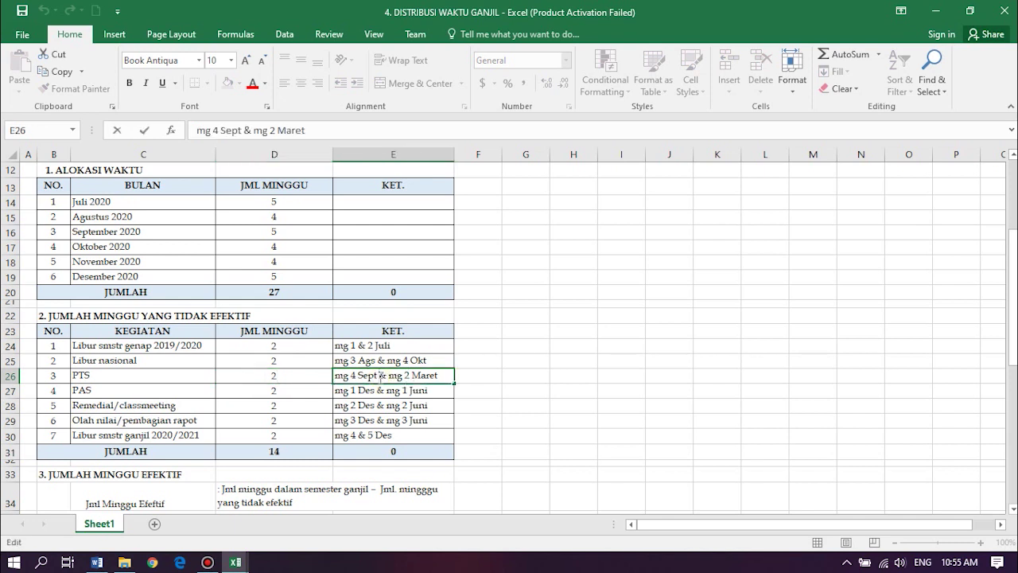
{"action": "key", "text": "BackSpace"}
{"action": "key", "text": "BackSpace"}
{"action": "key", "text": "BackSpace"}
{"action": "key", "text": "BackSpace"}
{"action": "key", "text": "BackSpace"}
{"action": "key", "text": "BackSpace"}
{"action": "key", "text": "BackSpace"}
{"action": "key", "text": "BackSpace"}
{"action": "key", "text": "BackSpace"}
{"action": "key", "text": "BackSpace"}
{"action": "key", "text": "BackSpace"}
{"action": "key", "text": "BackSpace"}
{"action": "key", "text": "BackSpace"}
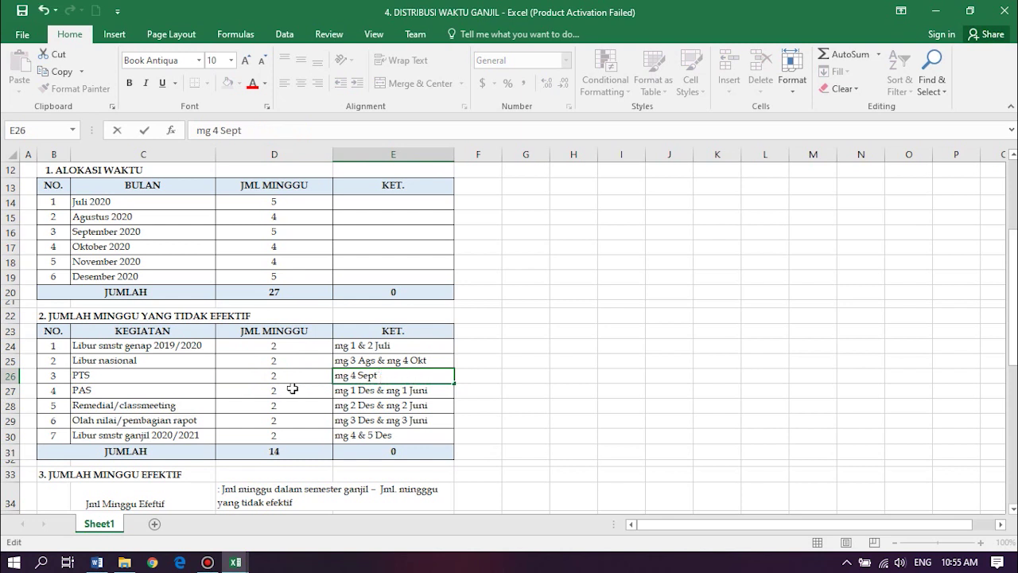
{"action": "left_click", "coordinate": [284, 374]}
{"action": "type", "text": "1"}
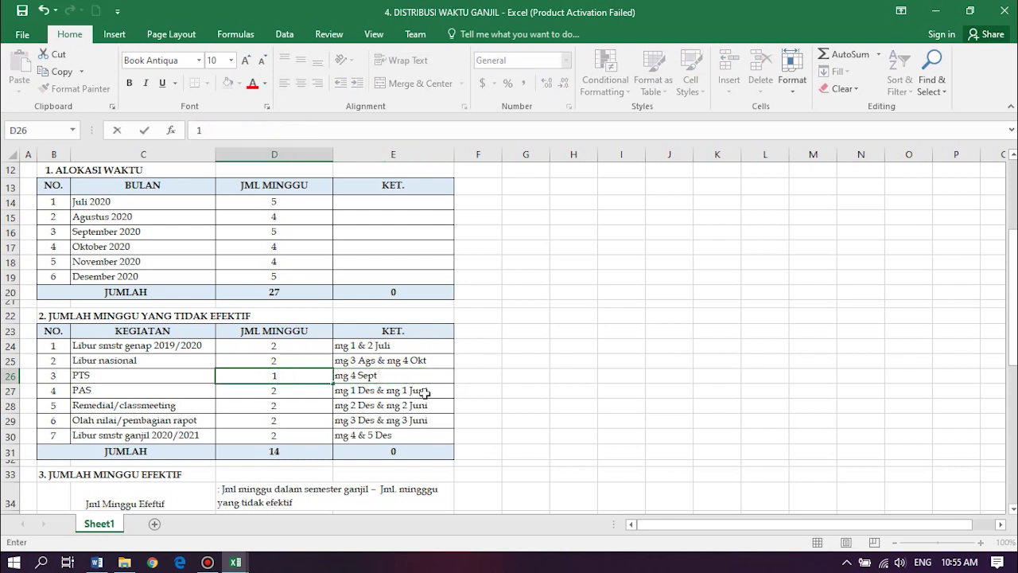
{"action": "left_click", "coordinate": [531, 399]}
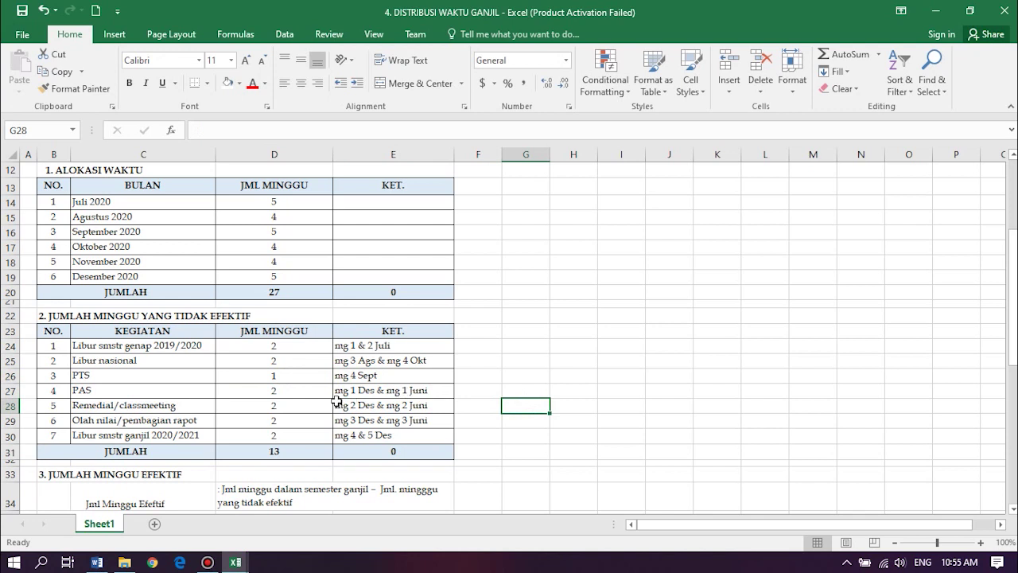
- In the PAS row, set JML MINGGU to 1 and shorten the KET. note to "mg 1 Des"
{"action": "left_click", "coordinate": [284, 391]}
{"action": "type", "text": "1"}
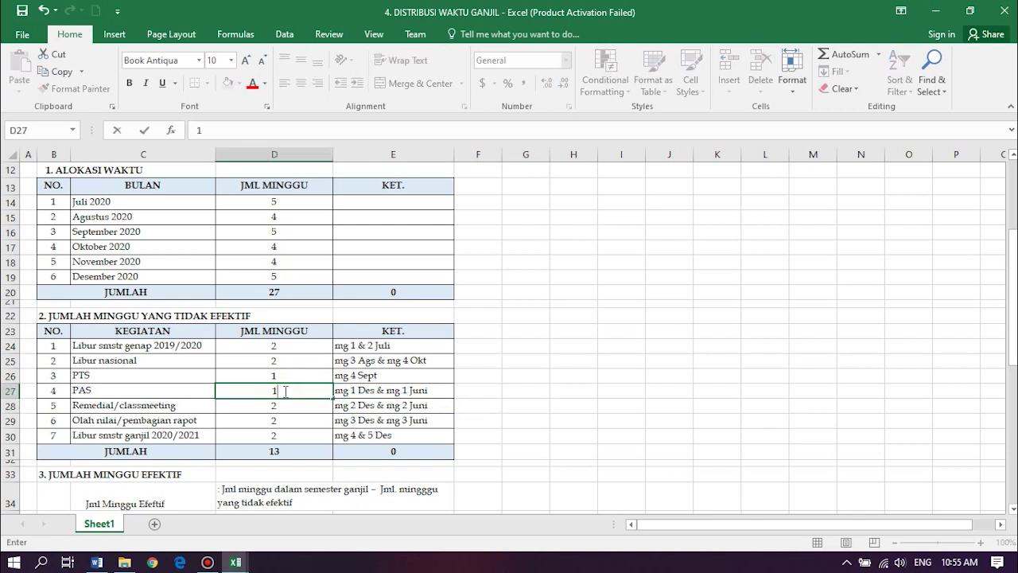
{"action": "left_click", "coordinate": [376, 390]}
{"action": "double_click", "coordinate": [376, 390]}
{"action": "key", "text": "Delete"}
{"action": "key", "text": "Delete"}
{"action": "key", "text": "Delete"}
{"action": "key", "text": "Delete"}
{"action": "key", "text": "Delete"}
{"action": "key", "text": "Delete"}
{"action": "key", "text": "Delete"}
{"action": "key", "text": "Delete"}
{"action": "key", "text": "Delete"}
{"action": "key", "text": "Delete"}
{"action": "key", "text": "Delete"}
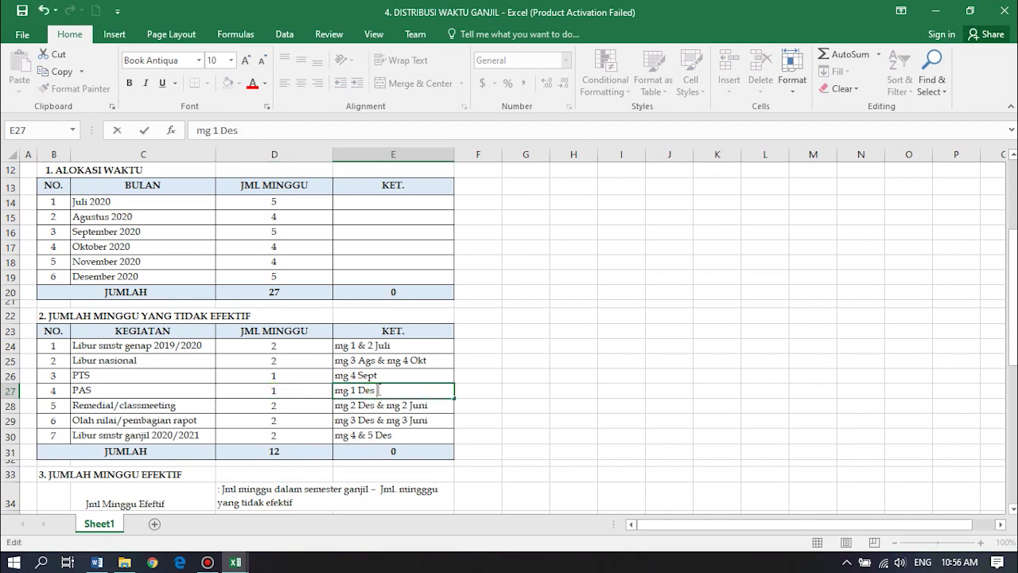
{"action": "left_click", "coordinate": [537, 411]}
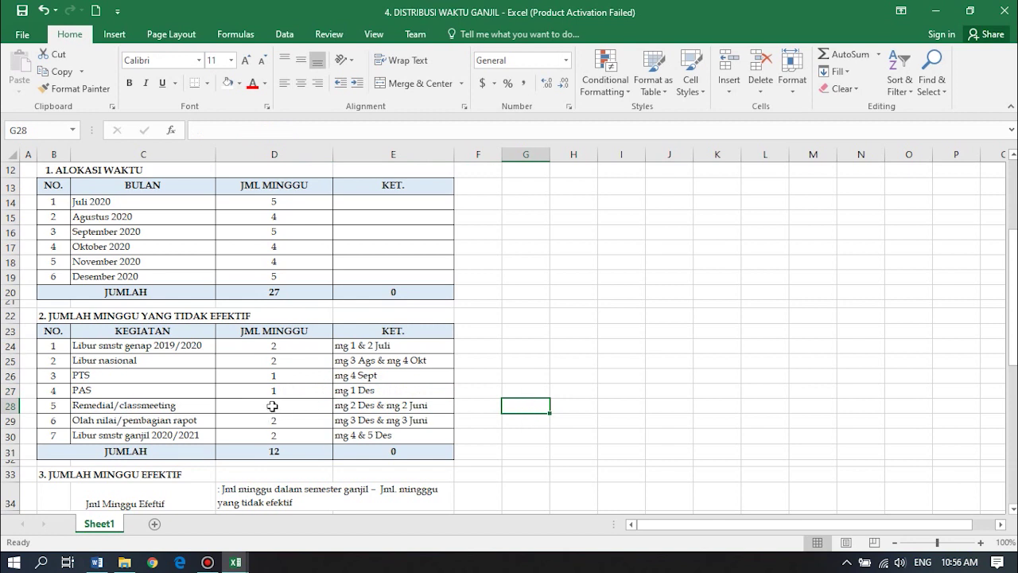
- In the Remedial/classmeeting row, set JML MINGGU to 1 and shorten the KET. note to "mg 2 Des"
{"action": "left_click", "coordinate": [272, 406]}
{"action": "type", "text": "1"}
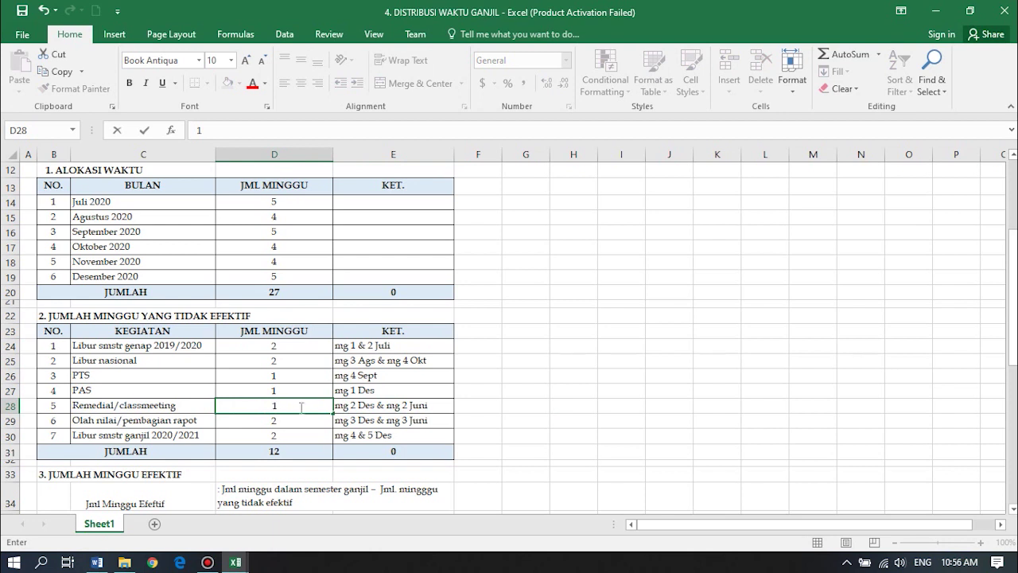
{"action": "left_click", "coordinate": [378, 406]}
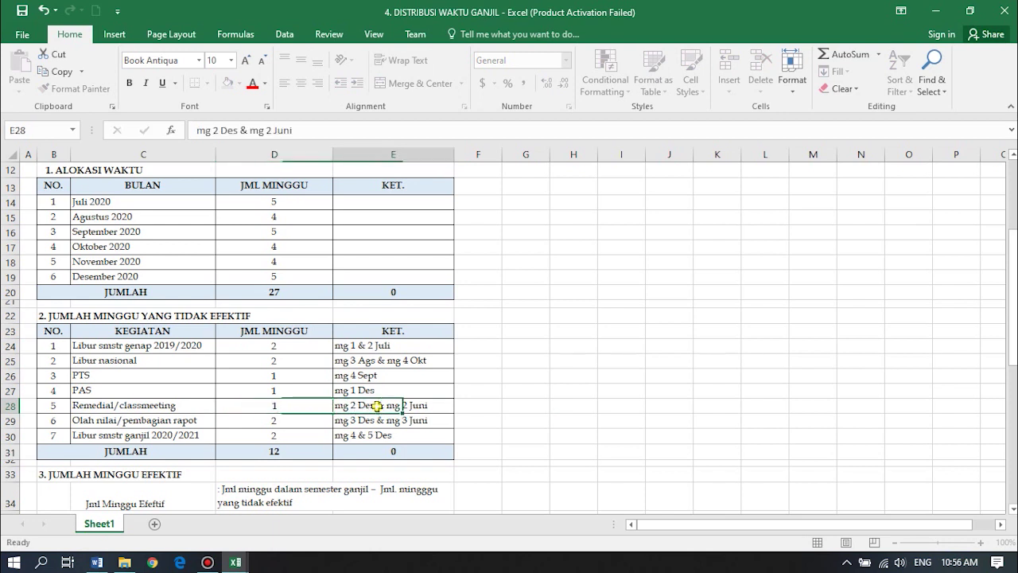
{"action": "double_click", "coordinate": [377, 406]}
{"action": "key", "text": "Delete"}
{"action": "key", "text": "Delete"}
{"action": "key", "text": "Delete"}
{"action": "key", "text": "Delete"}
{"action": "key", "text": "Delete"}
{"action": "key", "text": "Delete"}
{"action": "key", "text": "Delete"}
{"action": "key", "text": "Delete"}
{"action": "key", "text": "Delete"}
{"action": "key", "text": "Delete"}
{"action": "key", "text": "Delete"}
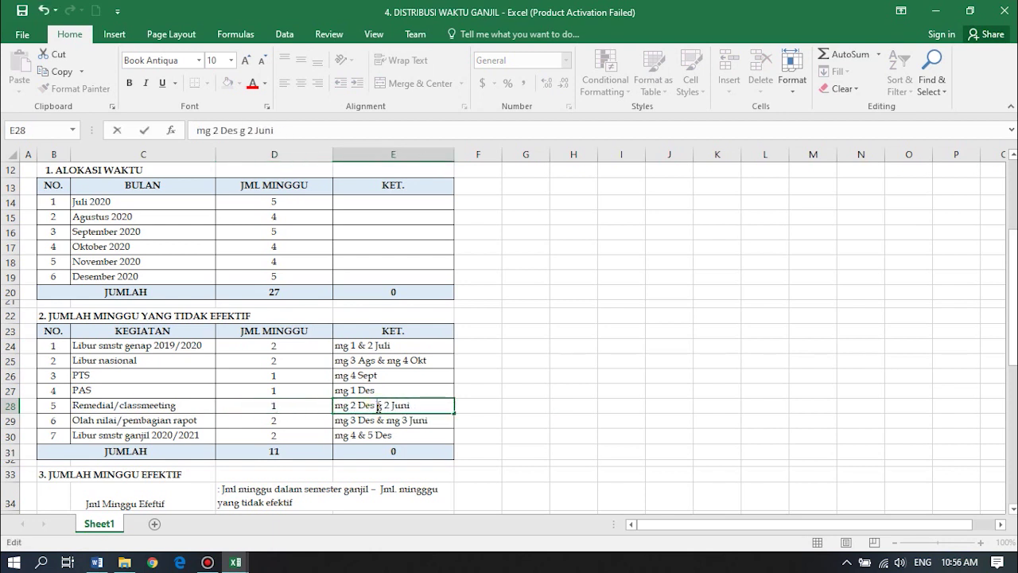
{"action": "key", "text": "Return"}
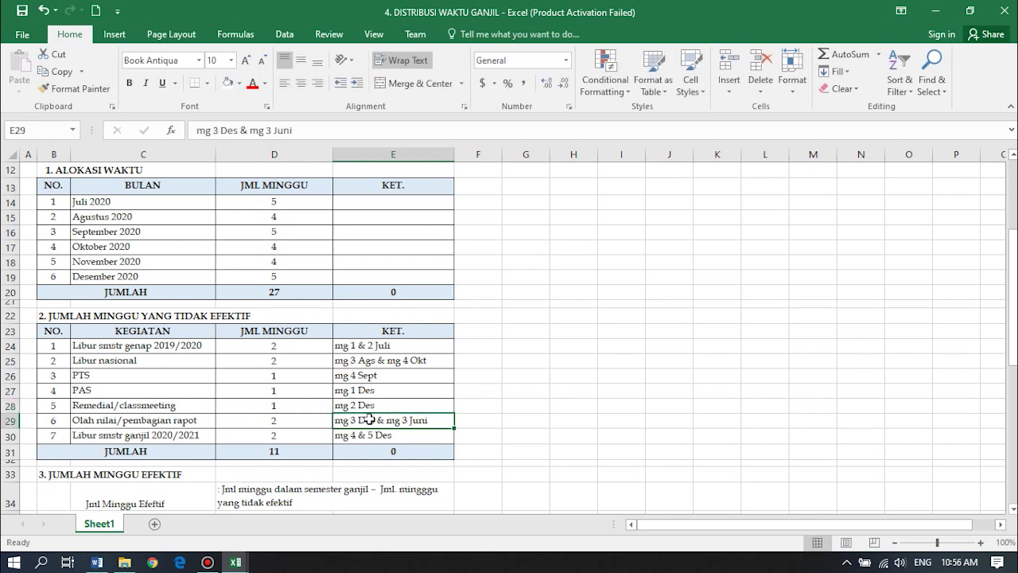
- In the Olah nilai/pembagian rapot row, set JML MINGGU to 1 and shorten the KET. note to "mg 3 Des"
{"action": "left_click", "coordinate": [273, 420]}
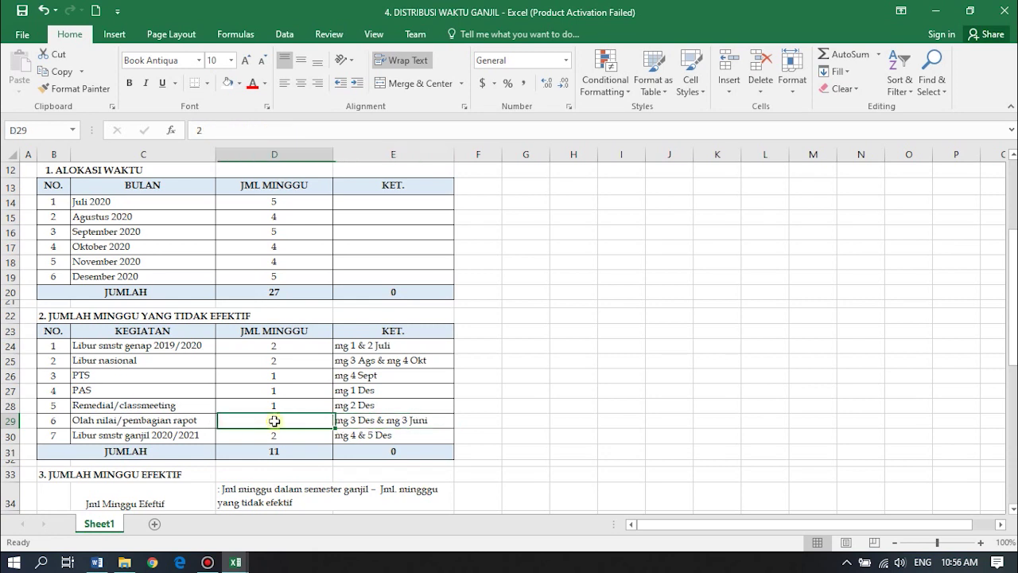
{"action": "type", "text": "1"}
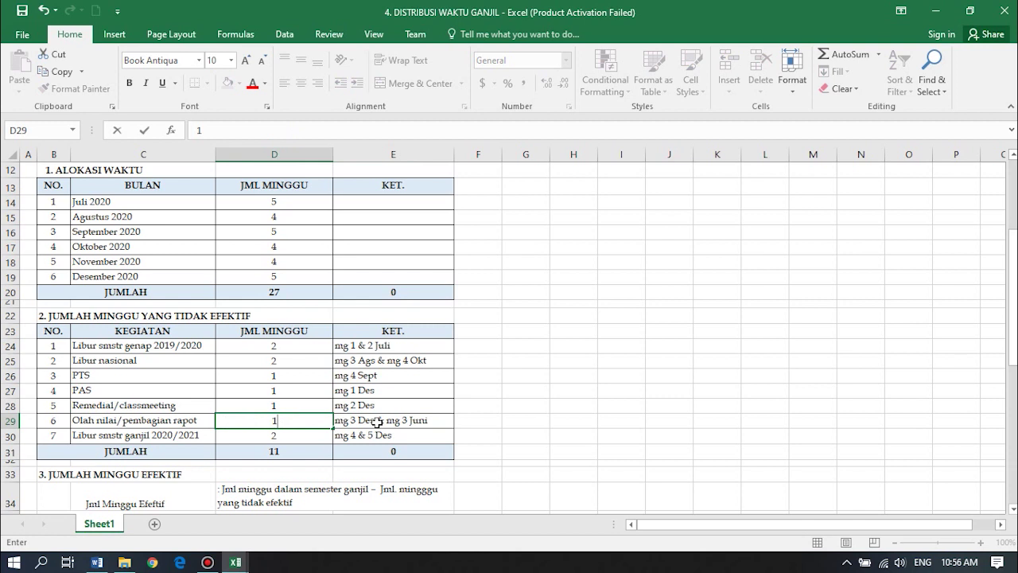
{"action": "left_click", "coordinate": [378, 423]}
{"action": "double_click", "coordinate": [378, 422]}
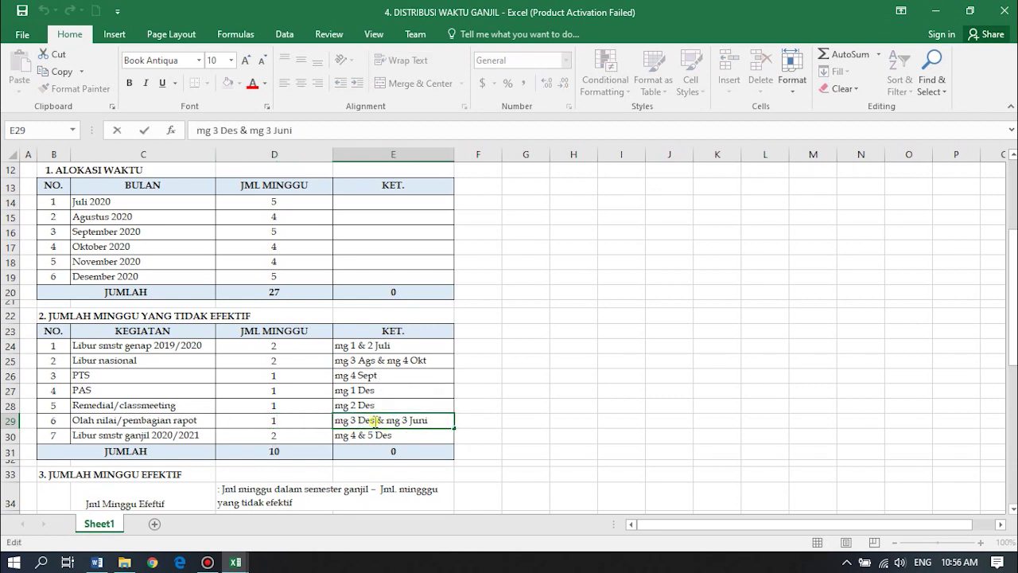
{"action": "key", "text": "Delete"}
{"action": "key", "text": "Delete"}
{"action": "key", "text": "Delete"}
{"action": "key", "text": "Delete"}
{"action": "key", "text": "Delete"}
{"action": "key", "text": "Delete"}
{"action": "key", "text": "Delete"}
{"action": "key", "text": "Delete"}
{"action": "key", "text": "Delete"}
{"action": "key", "text": "Delete"}
{"action": "key", "text": "Delete"}
{"action": "key", "text": "Delete"}
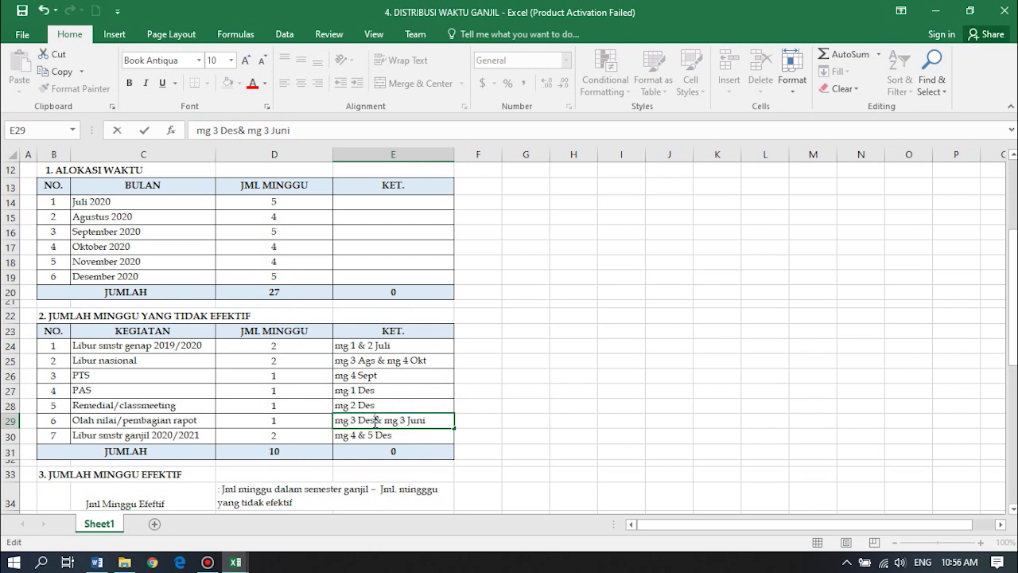
{"action": "key", "text": "Return"}
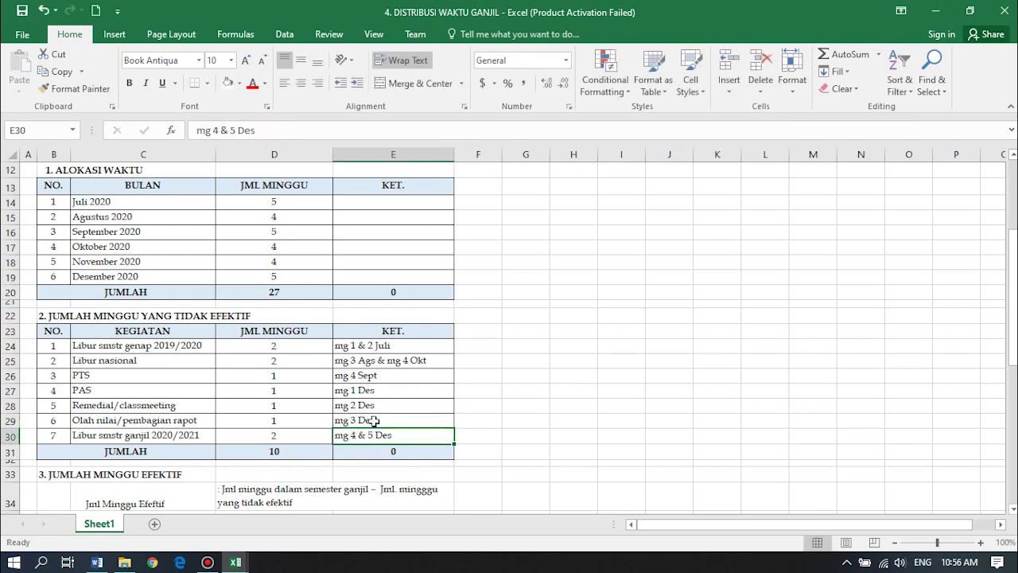
{"action": "left_click", "coordinate": [592, 410]}
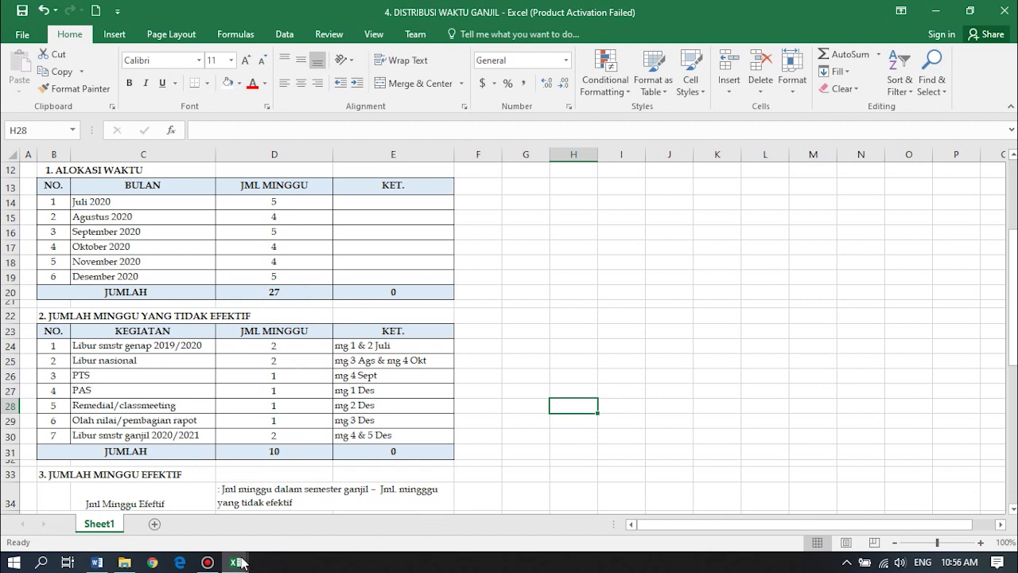
- View the 2. KLS XI & XII GANJIL picture in the Desktop's kolom folder and compare its non-effective weeks with the total in D31
{"action": "left_click", "coordinate": [125, 563]}
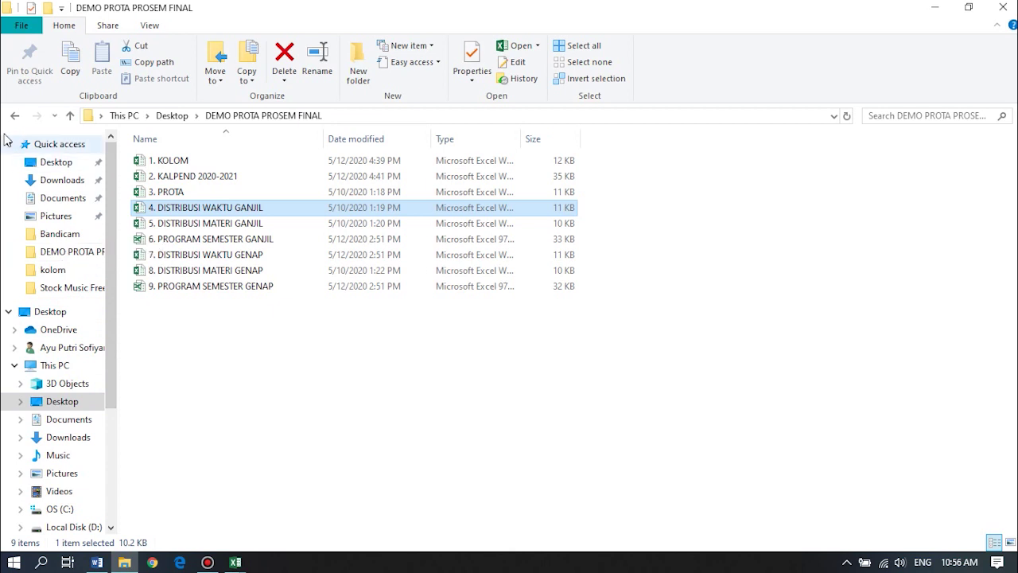
{"action": "left_click", "coordinate": [13, 117]}
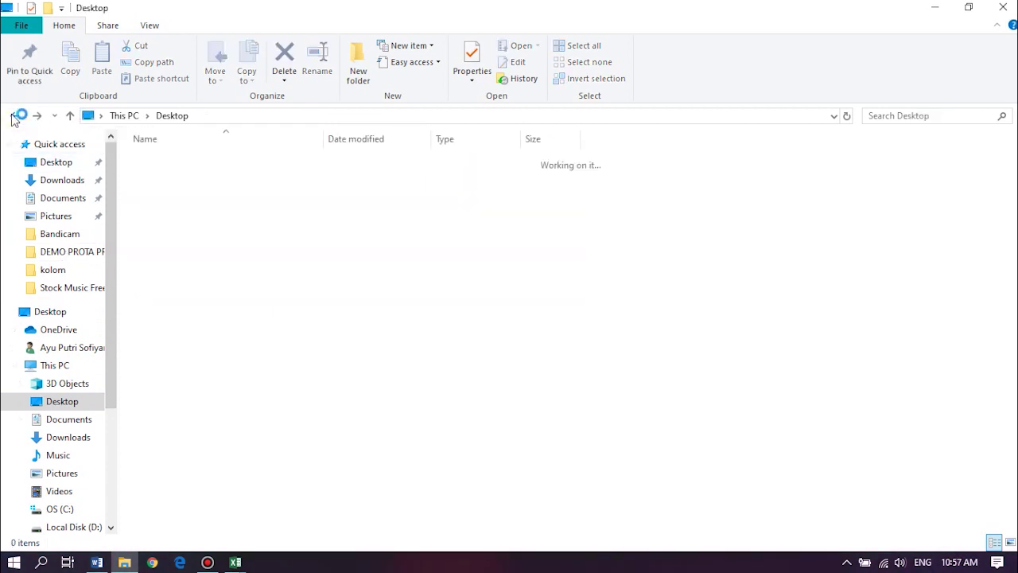
{"action": "double_click", "coordinate": [159, 207]}
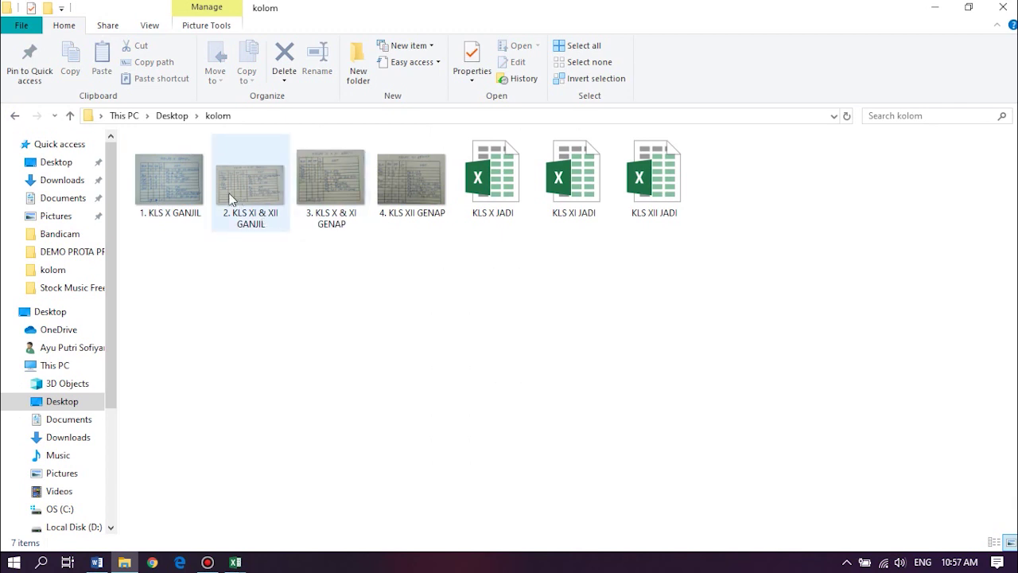
{"action": "double_click", "coordinate": [274, 203]}
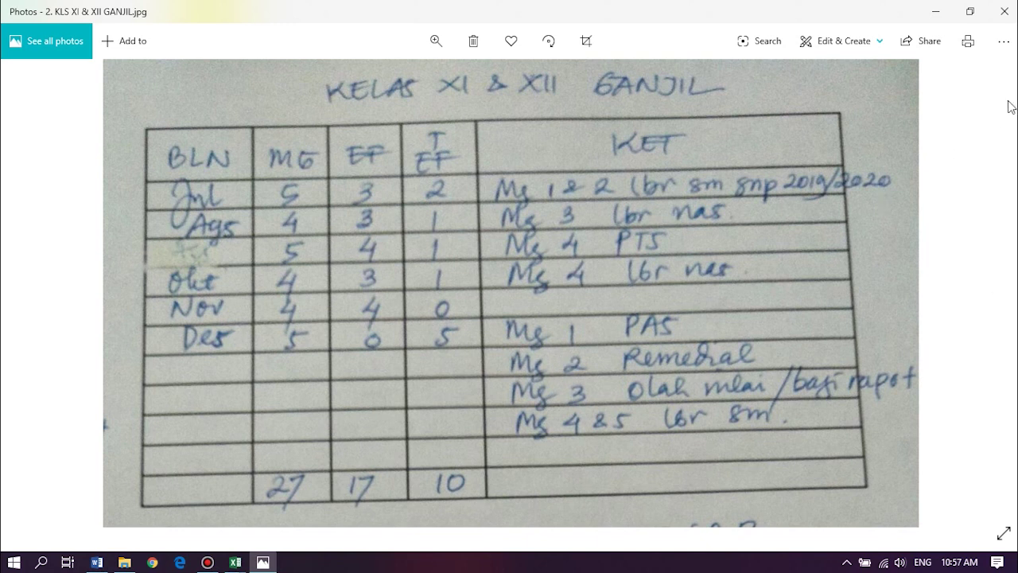
{"action": "left_click", "coordinate": [1007, 13]}
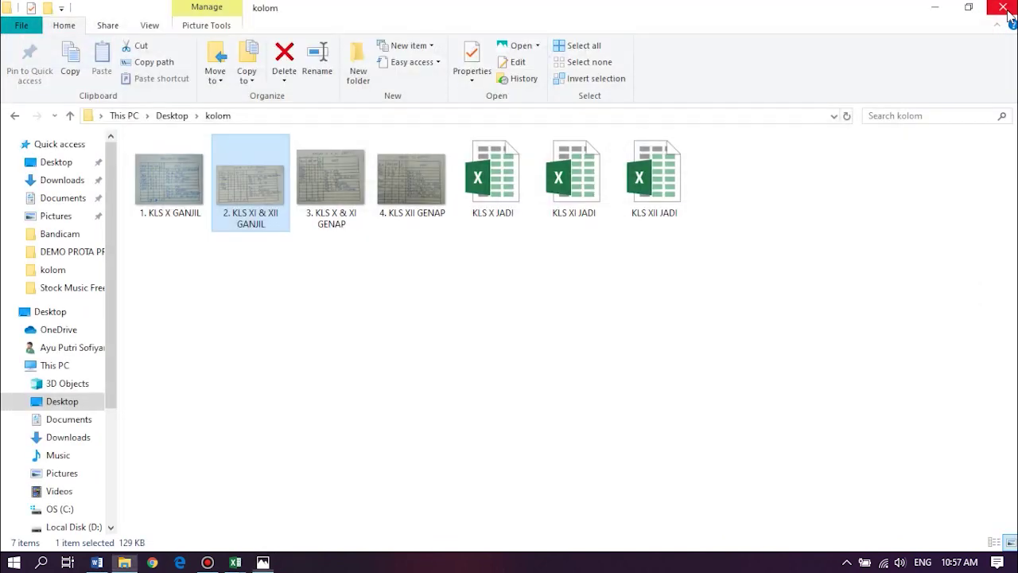
{"action": "left_click", "coordinate": [235, 562]}
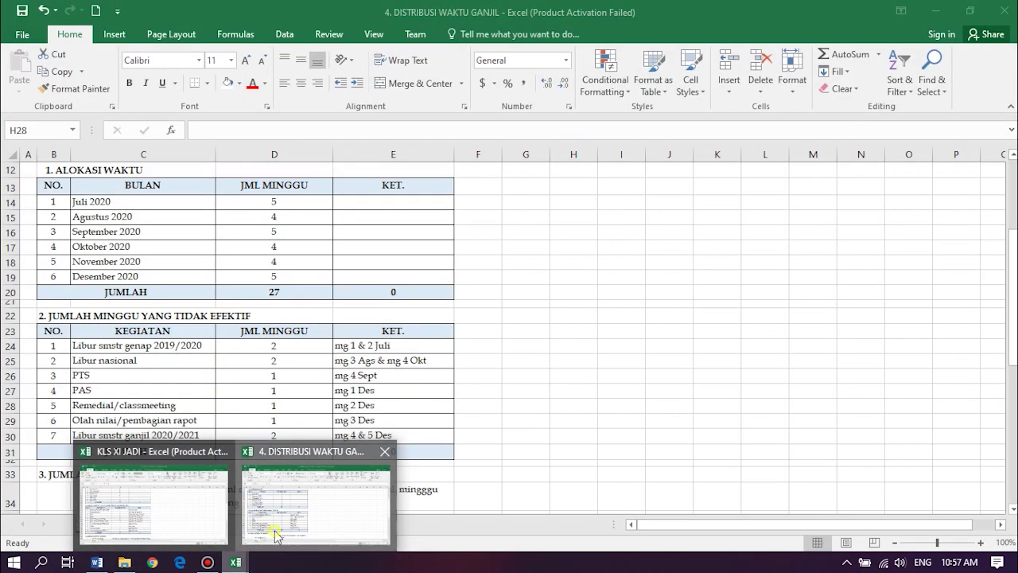
{"action": "left_click", "coordinate": [318, 500]}
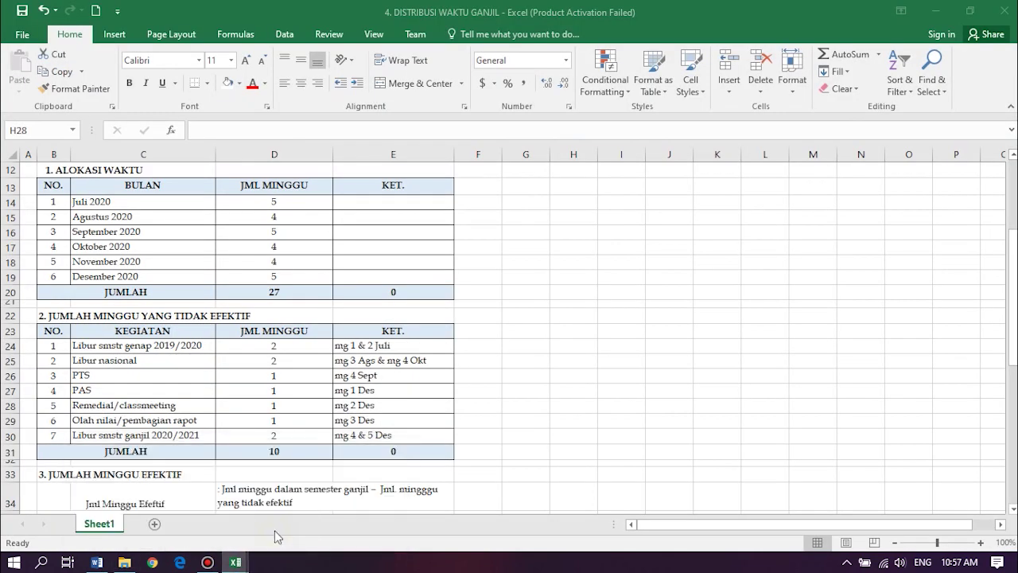
{"action": "left_click", "coordinate": [288, 451]}
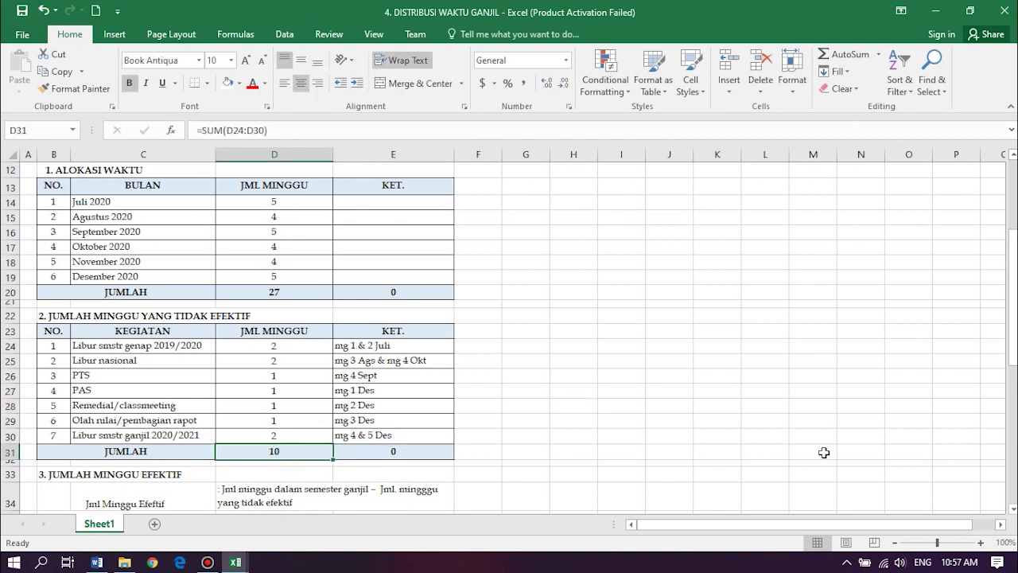
- Under Jumlah Minggu Efektif, complete D35 as ": 27 minggu – 10 minggu" and D36 as ": 17 minggu"
{"action": "left_click", "coordinate": [1013, 509]}
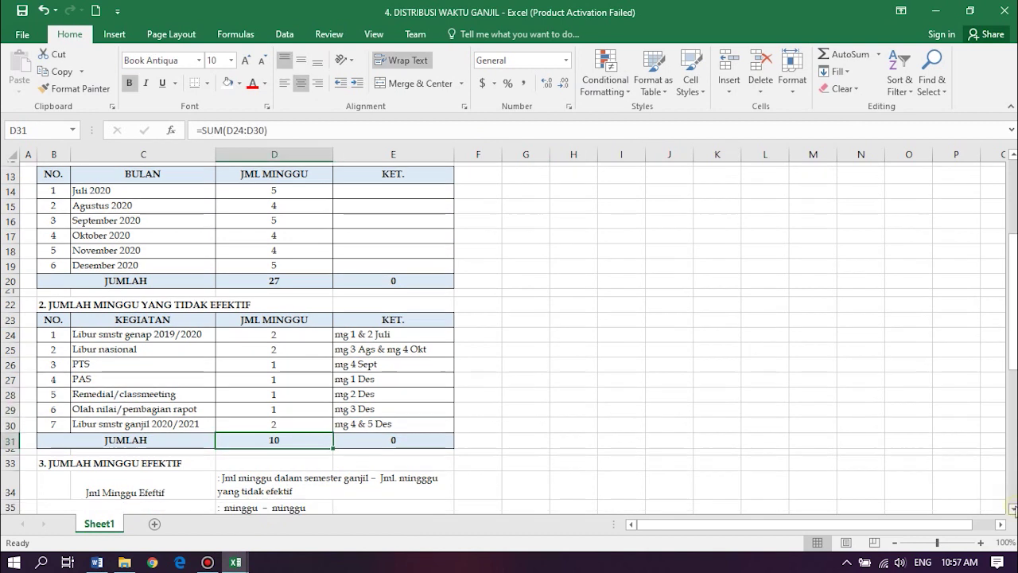
{"action": "scroll", "coordinate": [511, 368], "scroll_direction": "down", "scroll_amount": 1}
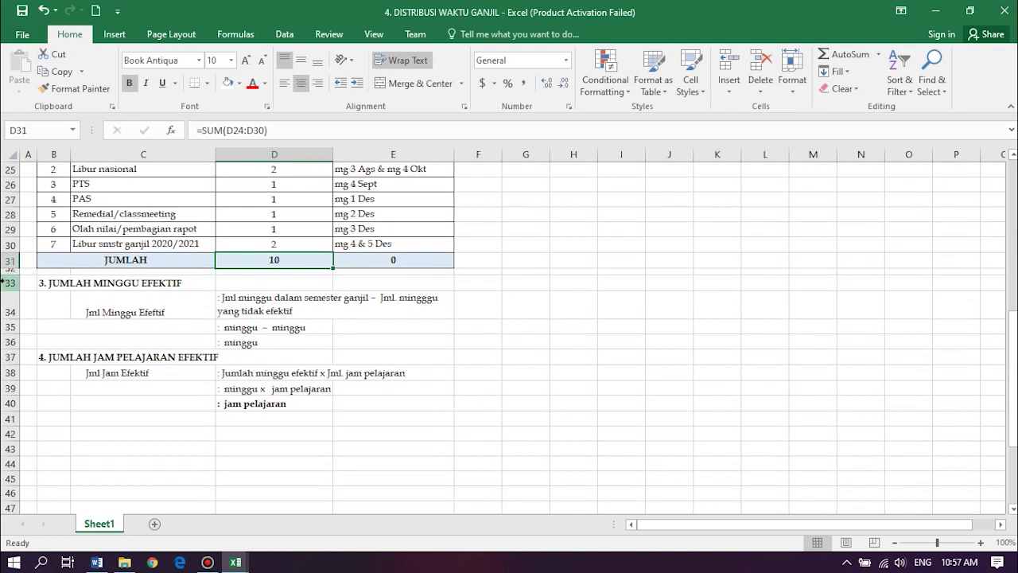
{"action": "double_click", "coordinate": [225, 328]}
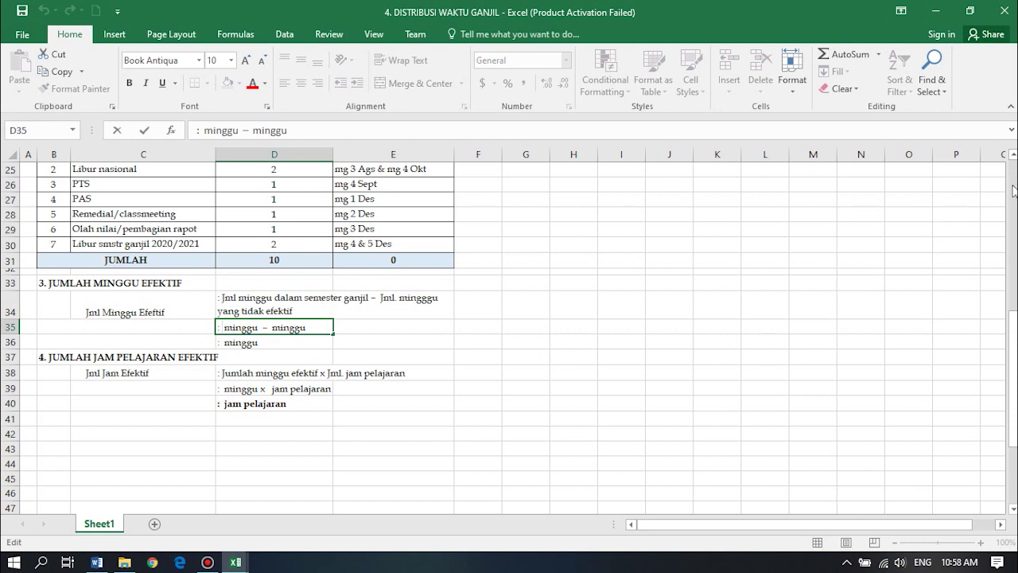
{"action": "type", "text": "27"}
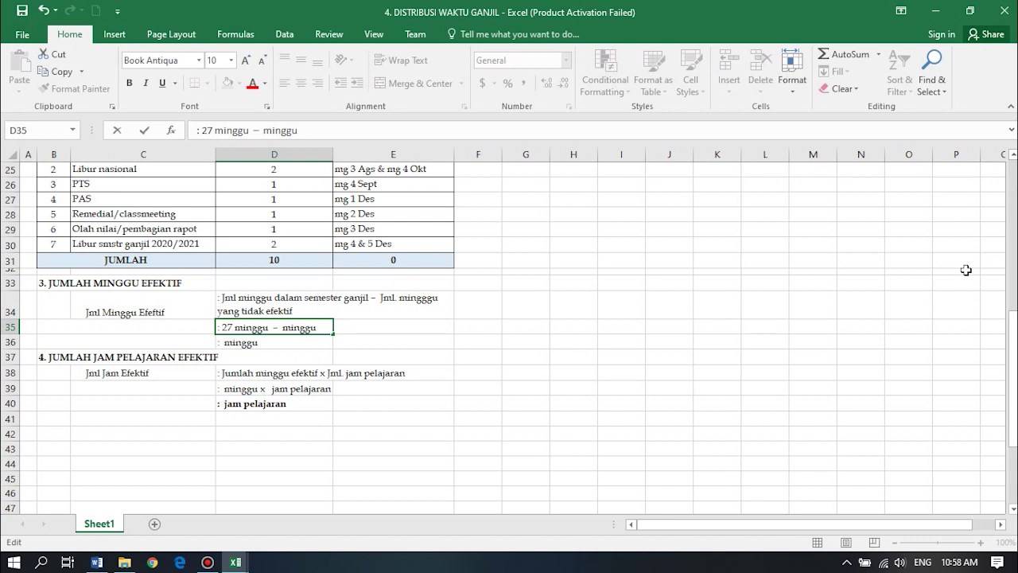
{"action": "left_click", "coordinate": [279, 327]}
{"action": "type", "text": "10"}
{"action": "key", "text": "Delete"}
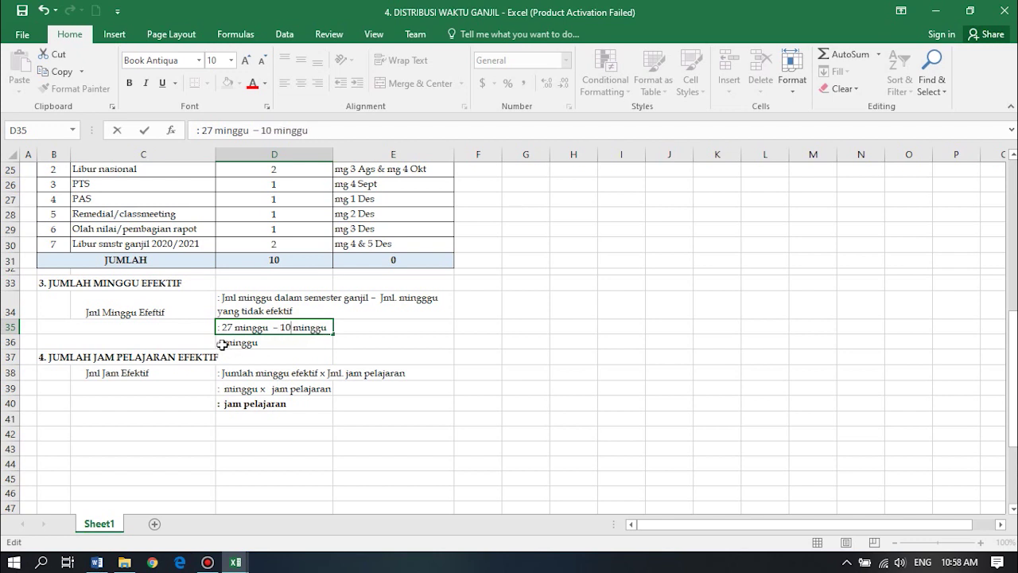
{"action": "double_click", "coordinate": [223, 344]}
{"action": "type", "text": "17"}
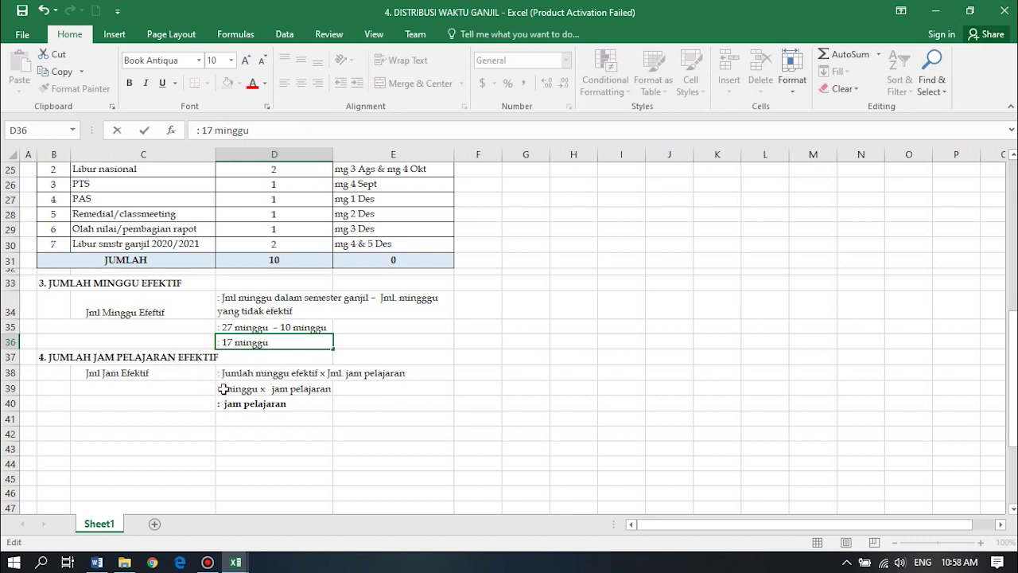
- Under Jumlah Jam Pelajaran Efektif, complete D39 as "17 minggu x 3 jam pelajaran" and D40 as "51 jam pelajaran"
{"action": "left_click", "coordinate": [224, 388]}
{"action": "double_click", "coordinate": [224, 388]}
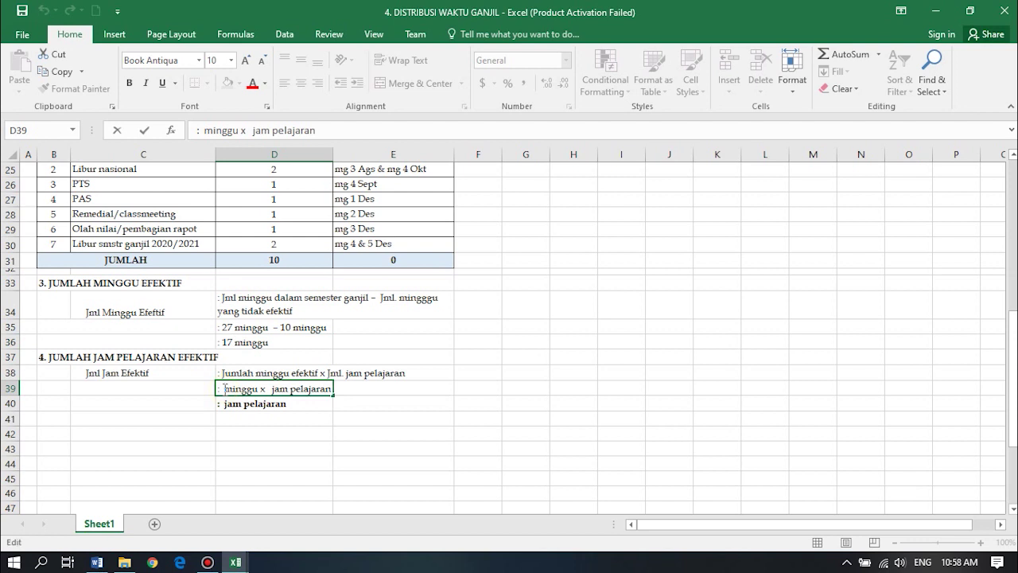
{"action": "type", "text": "17"}
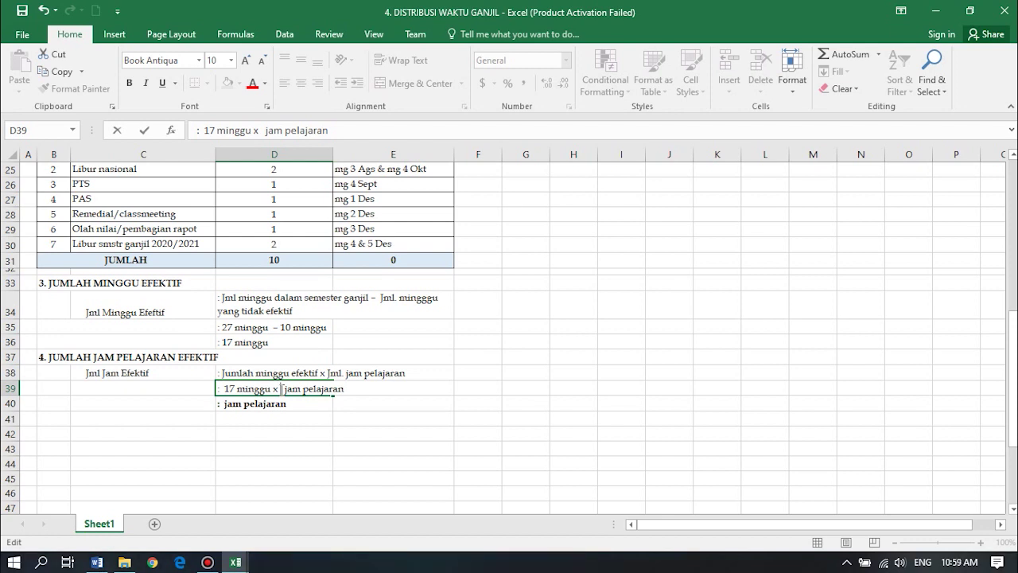
{"action": "type", "text": "3"}
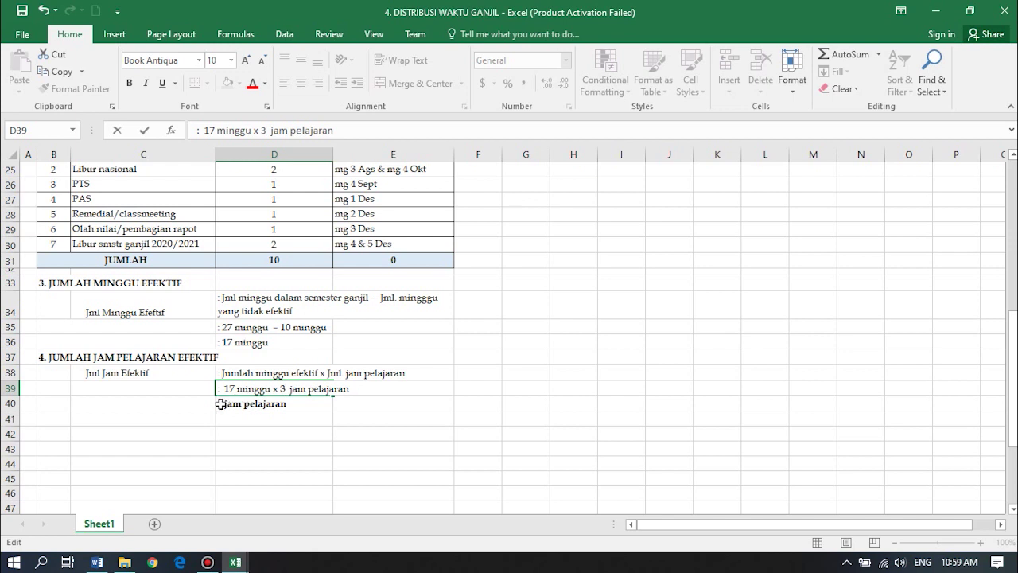
{"action": "left_click", "coordinate": [223, 403]}
{"action": "double_click", "coordinate": [224, 404]}
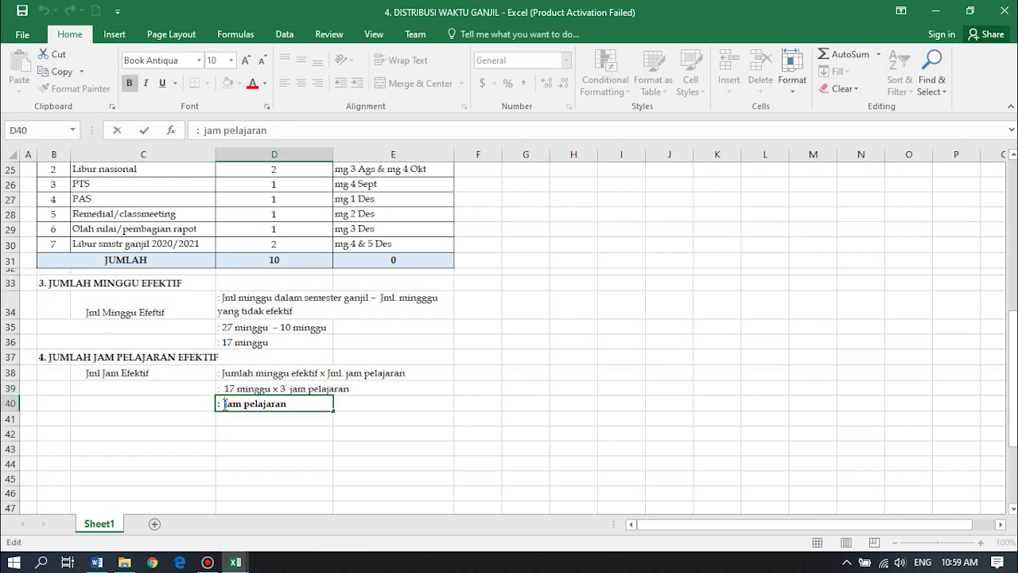
{"action": "type", "text": "51"}
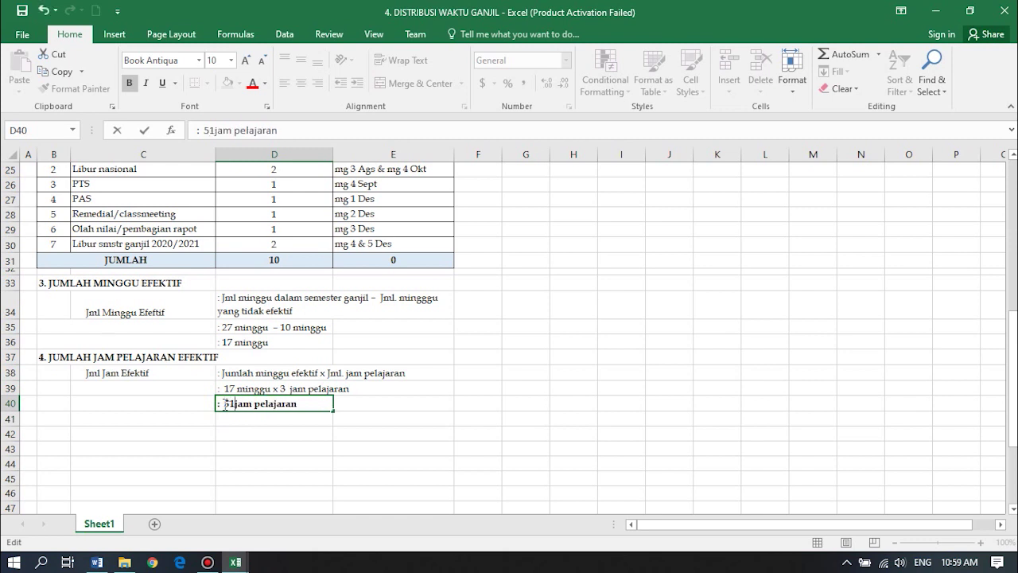
{"action": "left_click", "coordinate": [437, 400]}
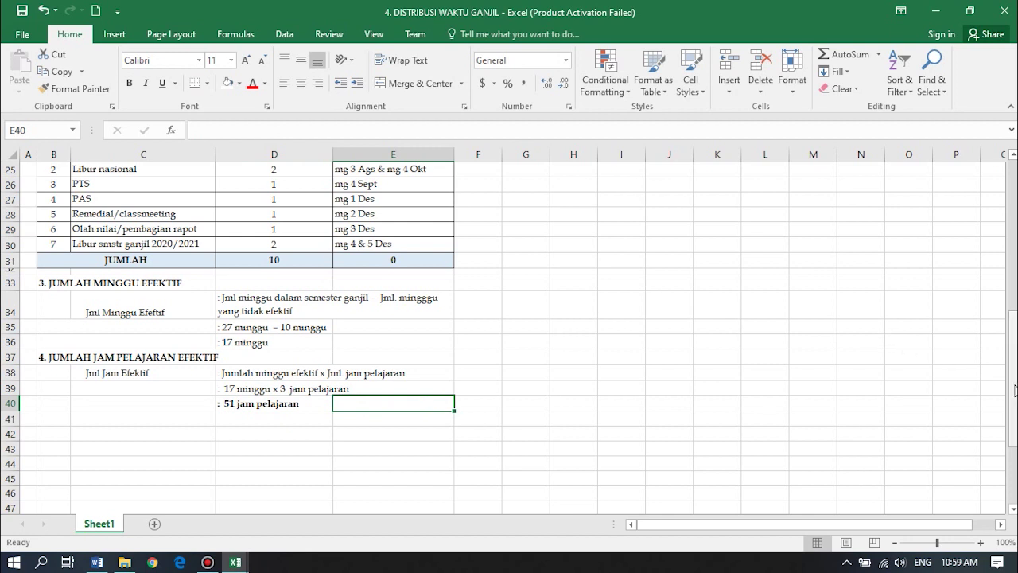
- Review the time distribution sheet from its heading through to the effective lesson hours in D40
{"action": "left_click_drag", "start_coordinate": [1014, 390], "coordinate": [997, 214]}
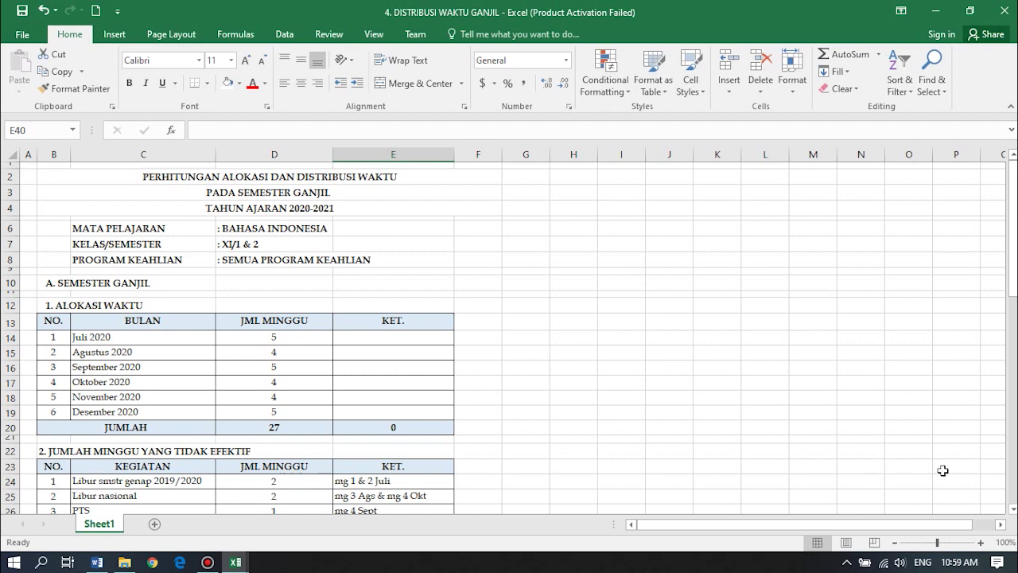
{"action": "left_click", "coordinate": [1013, 509]}
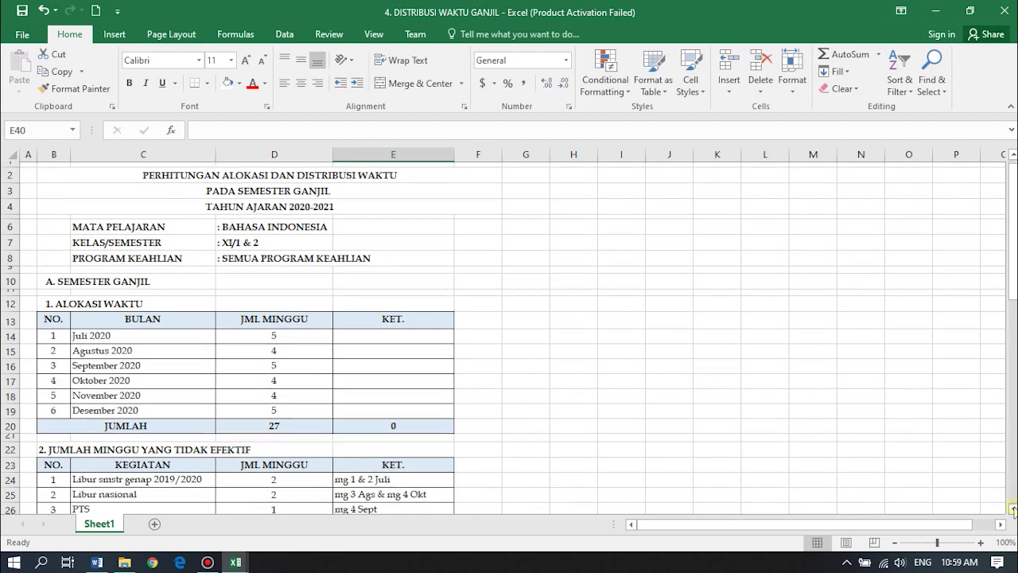
{"action": "left_click_drag", "start_coordinate": [1012, 510], "coordinate": [1013, 509]}
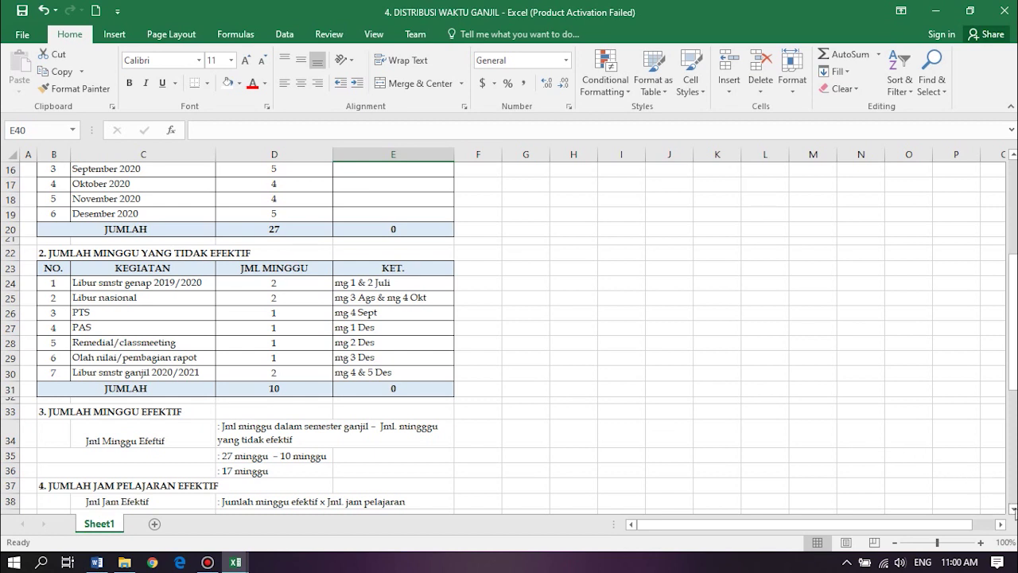
{"action": "left_click", "coordinate": [1014, 509]}
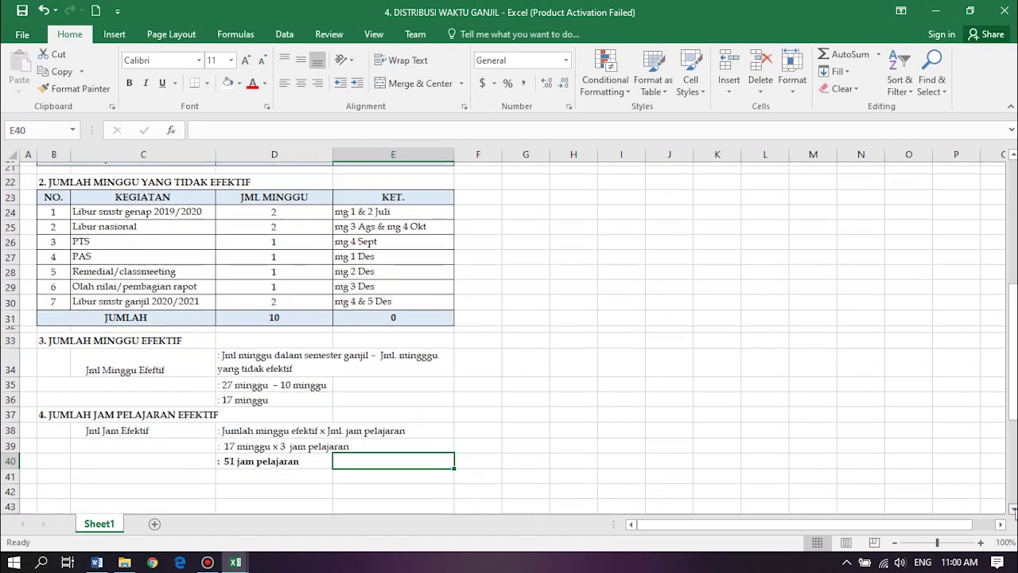
{"action": "left_click", "coordinate": [230, 458]}
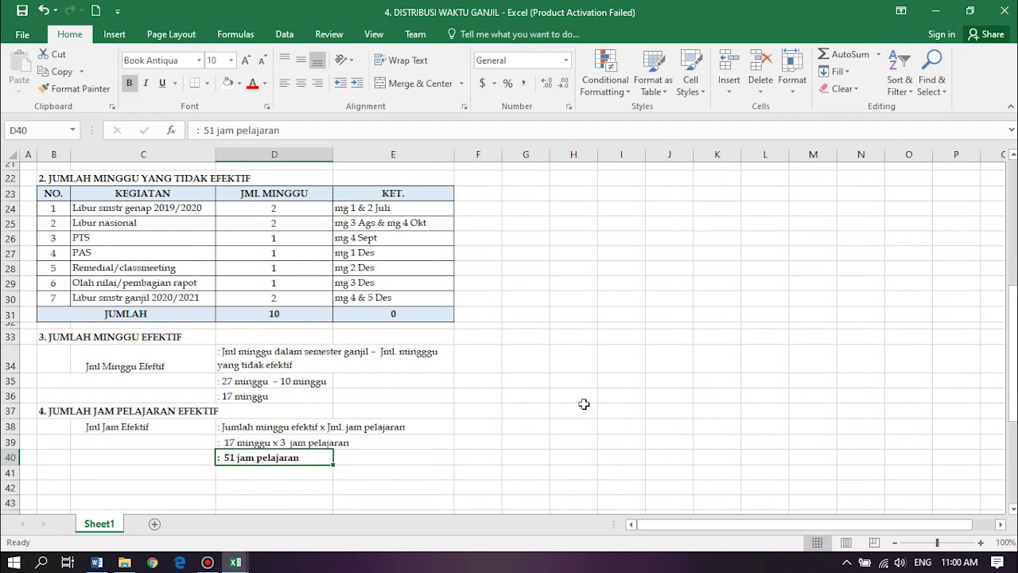
{"action": "mouse_move", "coordinate": [1013, 365]}
{"action": "left_mouse_down"}
{"action": "mouse_move", "coordinate": [1006, 259]}
{"action": "mouse_move", "coordinate": [1010, 356]}
{"action": "left_mouse_up"}
- Open the workbook 5. DISTRIBUSI MATERI GANJIL from the Desktop's DEMO PROTA PROSEM FINAL folder and clear the whole-sheet selection
{"action": "left_click", "coordinate": [936, 11]}
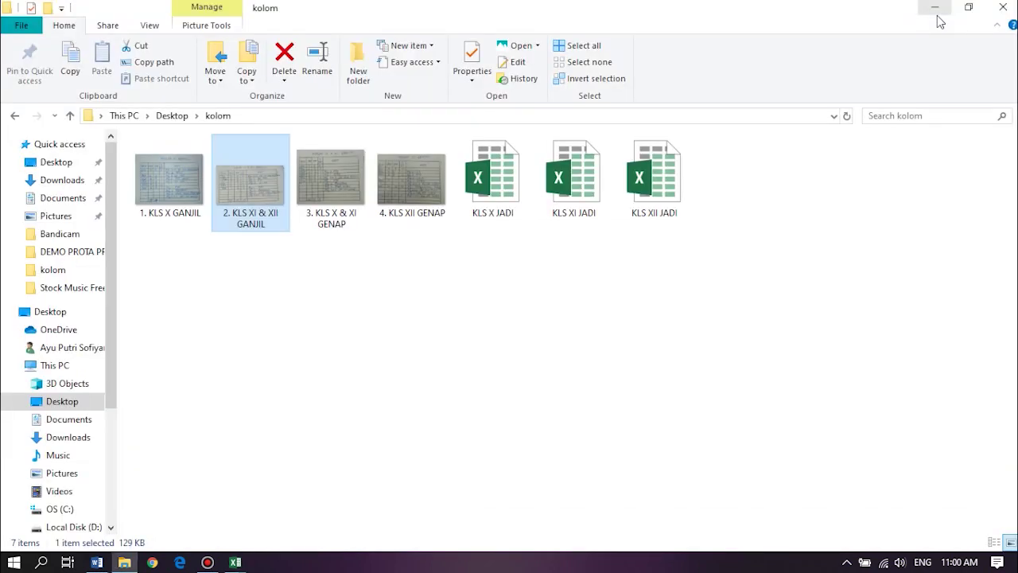
{"action": "left_click", "coordinate": [126, 563]}
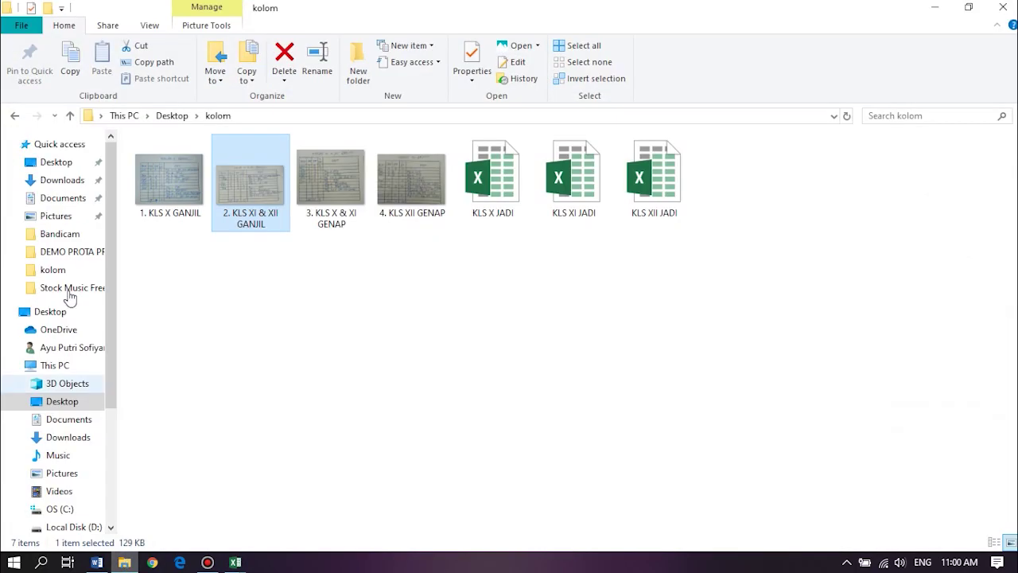
{"action": "left_click", "coordinate": [65, 166]}
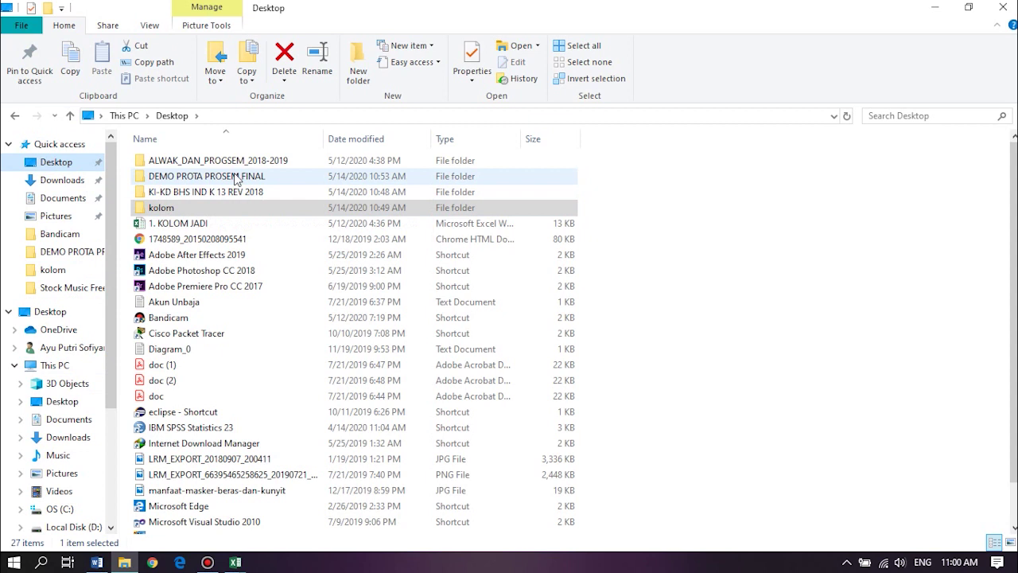
{"action": "double_click", "coordinate": [237, 177]}
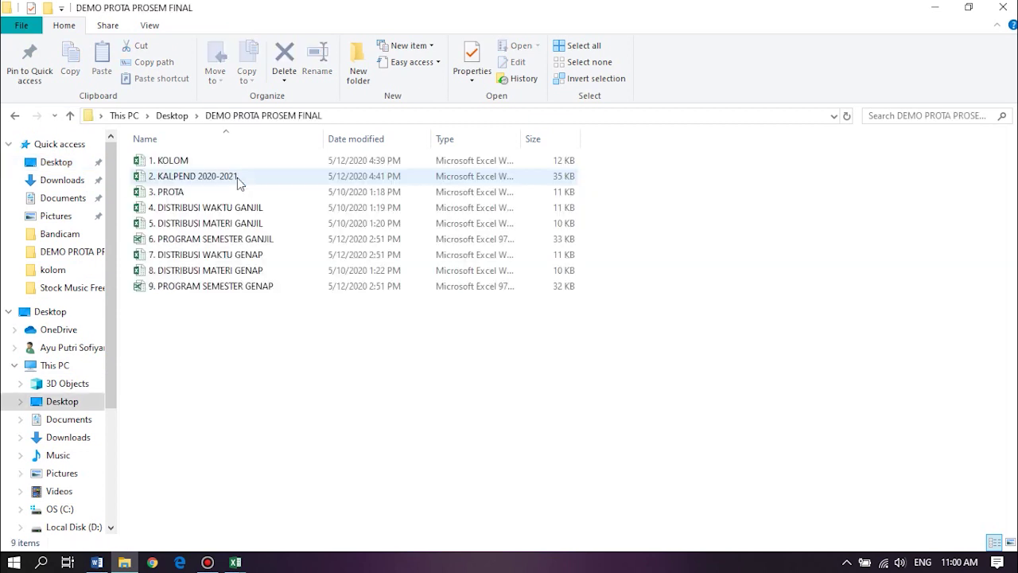
{"action": "left_click", "coordinate": [221, 223]}
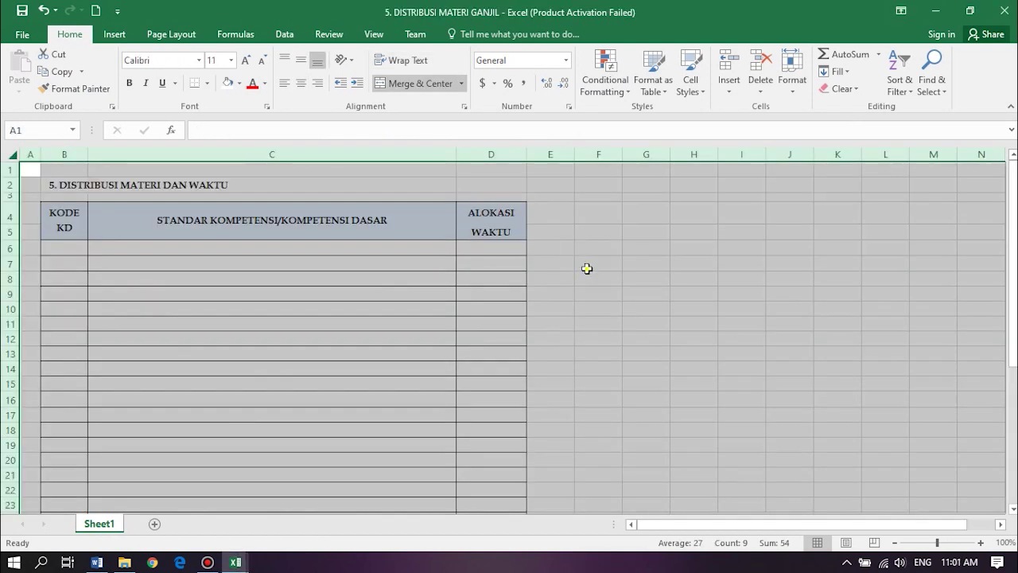
{"action": "left_click", "coordinate": [587, 268]}
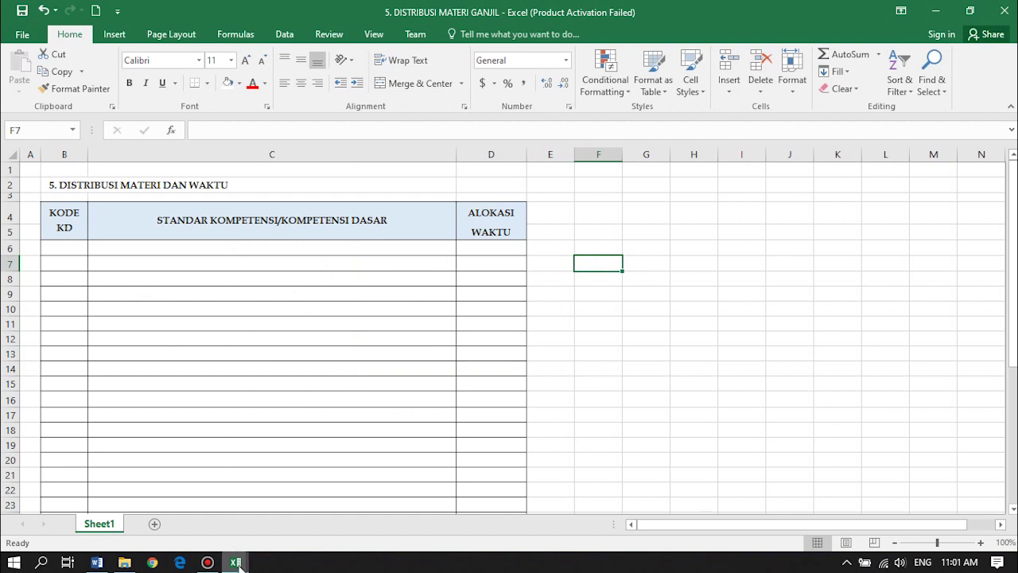
- Open the Word document KI-KD BHS INDONESIA KLS XI from the Desktop's KI-KD BHS IND K 13 REV 2018 folder and examine its Kompetensi Dasar table
{"action": "left_click", "coordinate": [126, 565]}
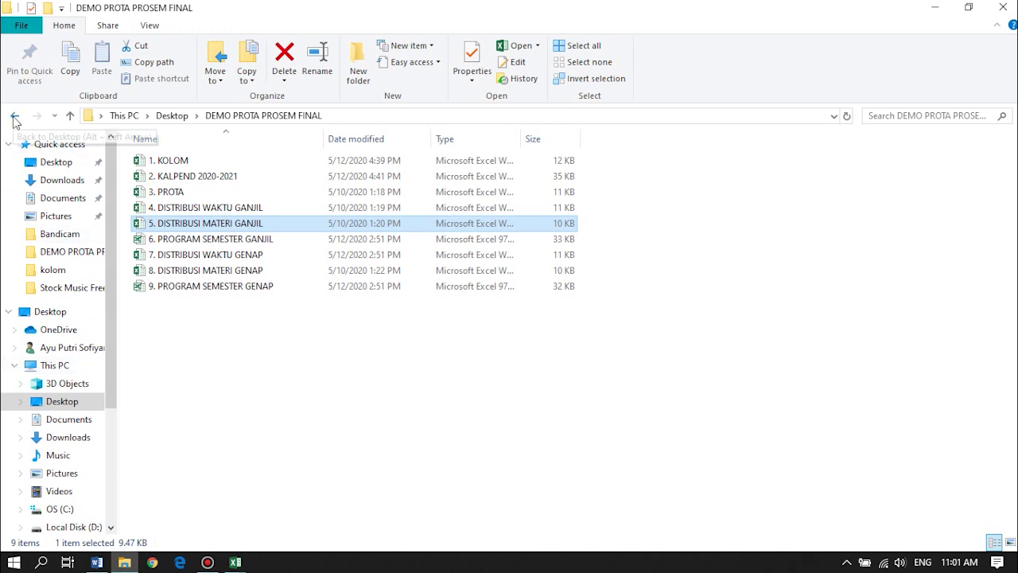
{"action": "left_click", "coordinate": [15, 117]}
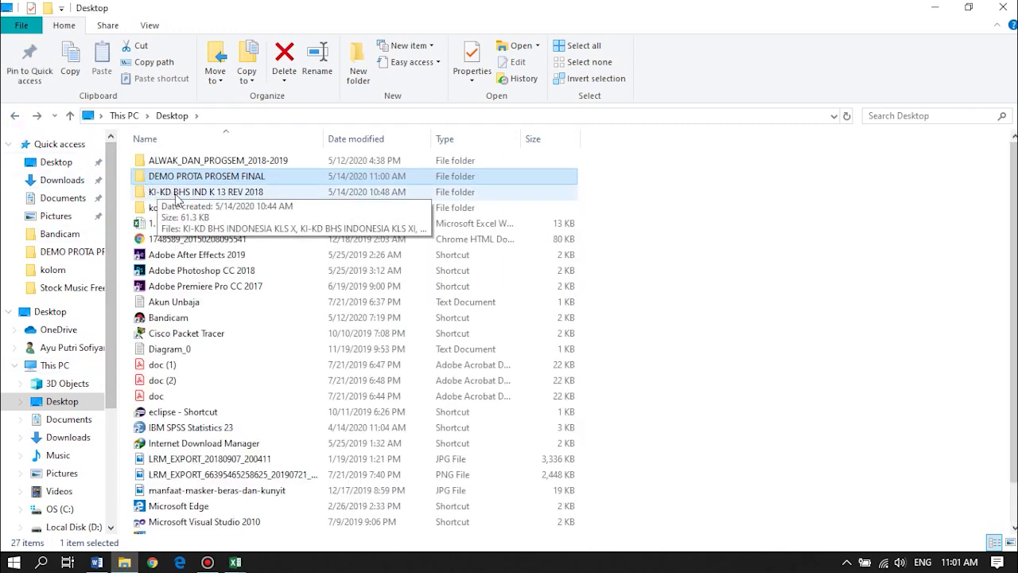
{"action": "left_click", "coordinate": [176, 195]}
{"action": "double_click", "coordinate": [176, 198]}
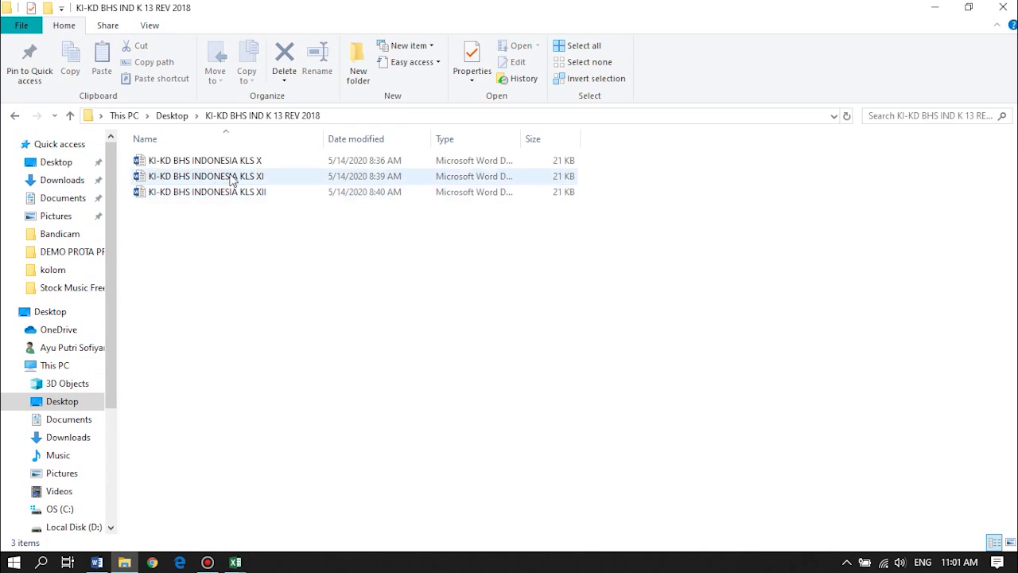
{"action": "left_click", "coordinate": [233, 177]}
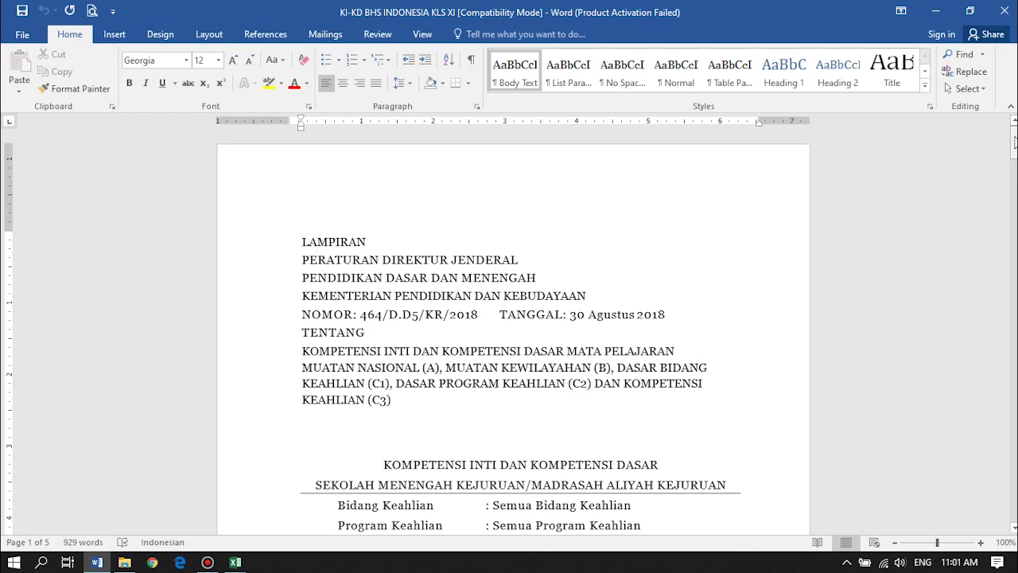
{"action": "left_click_drag", "start_coordinate": [1014, 141], "coordinate": [1015, 458]}
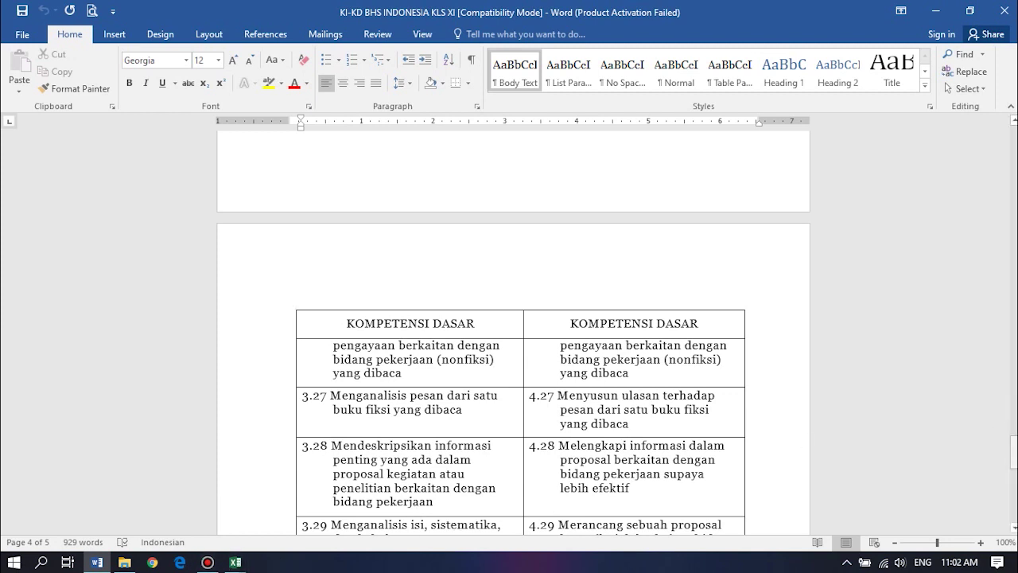
{"action": "left_click_drag", "start_coordinate": [1014, 448], "coordinate": [1015, 378]}
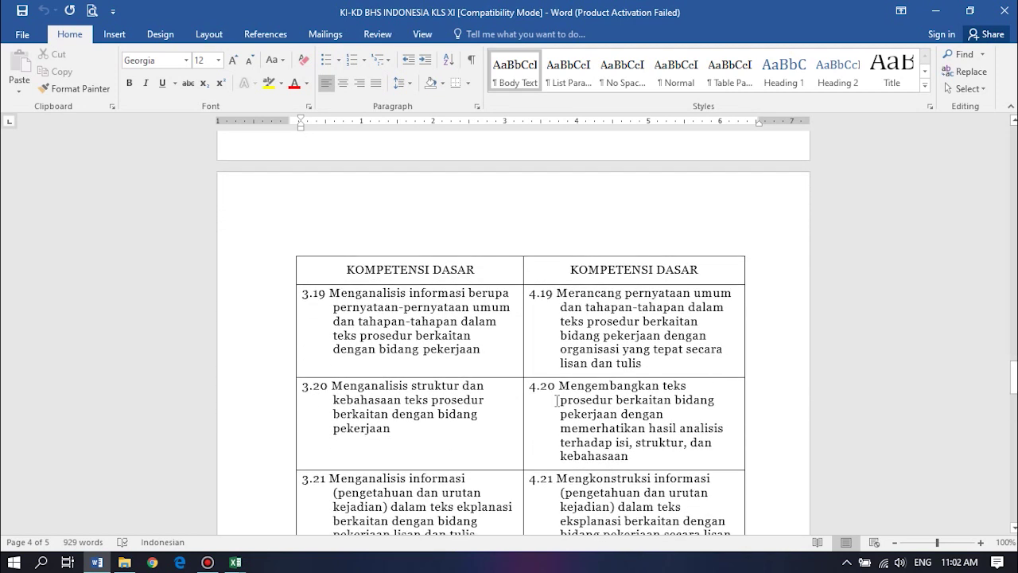
- Switch to the 5. DISTRIBUSI MATERI GANJIL workbook in Excel and enter the KODE KD values 3.19 in B6 and 4.19 in B7
{"action": "left_click", "coordinate": [236, 563]}
{"action": "left_click", "coordinate": [235, 564]}
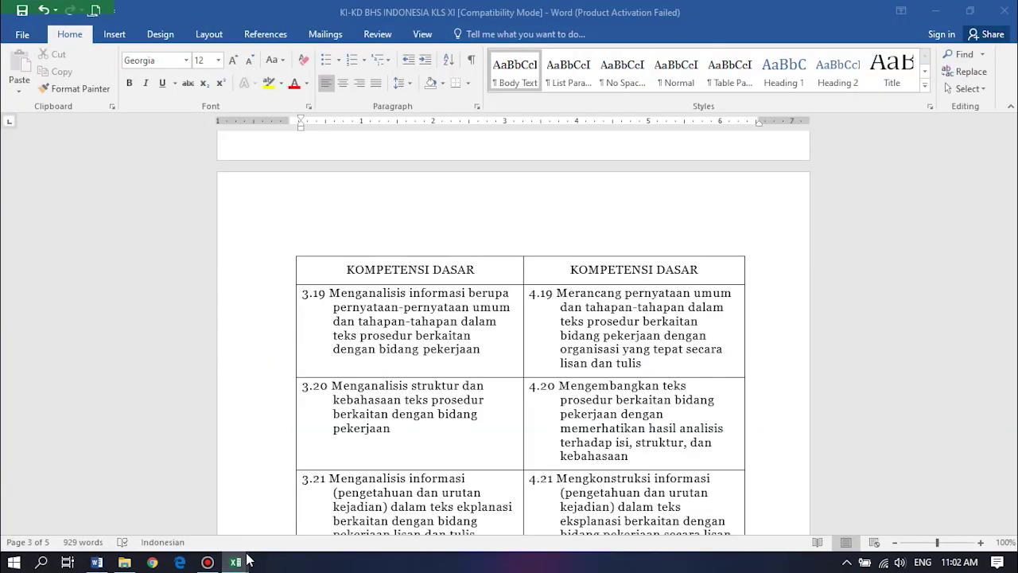
{"action": "left_click", "coordinate": [236, 564]}
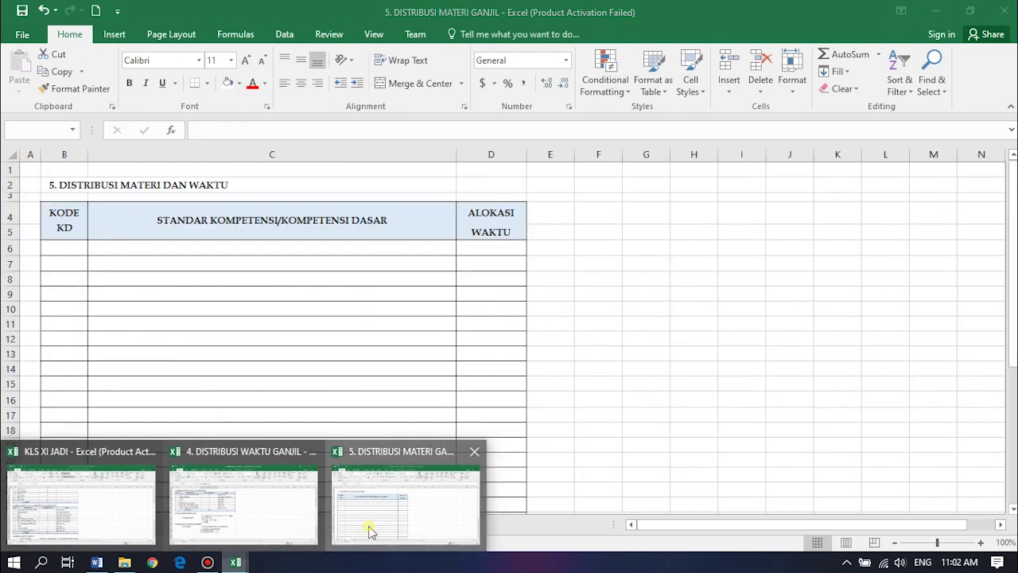
{"action": "left_click", "coordinate": [370, 532]}
{"action": "left_click", "coordinate": [58, 249]}
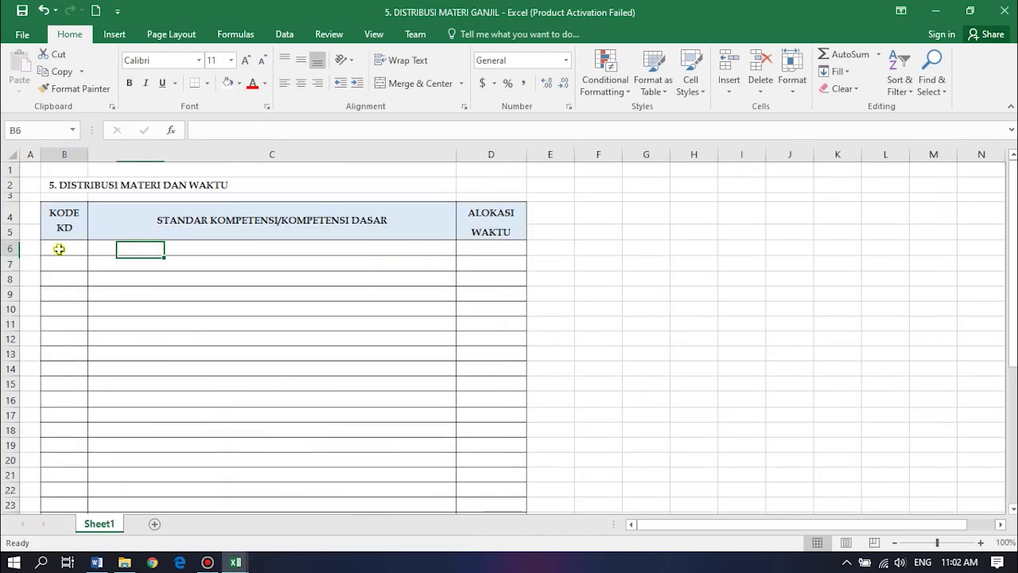
{"action": "type", "text": "3.19"}
{"action": "key", "text": "Return"}
{"action": "type", "text": "4."}
{"action": "key", "text": "Return"}
- Enter the KODE KD values 3.2 in B8 and 4.2 in B9
{"action": "type", "text": "3.2"}
{"action": "key", "text": "Return"}
{"action": "type", "text": "4."}
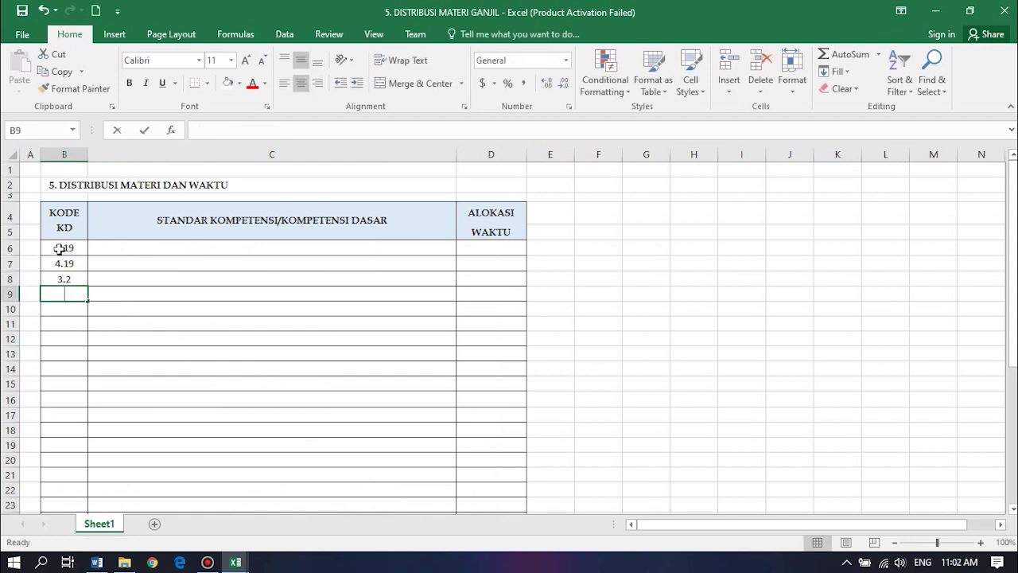
{"action": "type", "text": "2"}
{"action": "key", "text": "Return"}
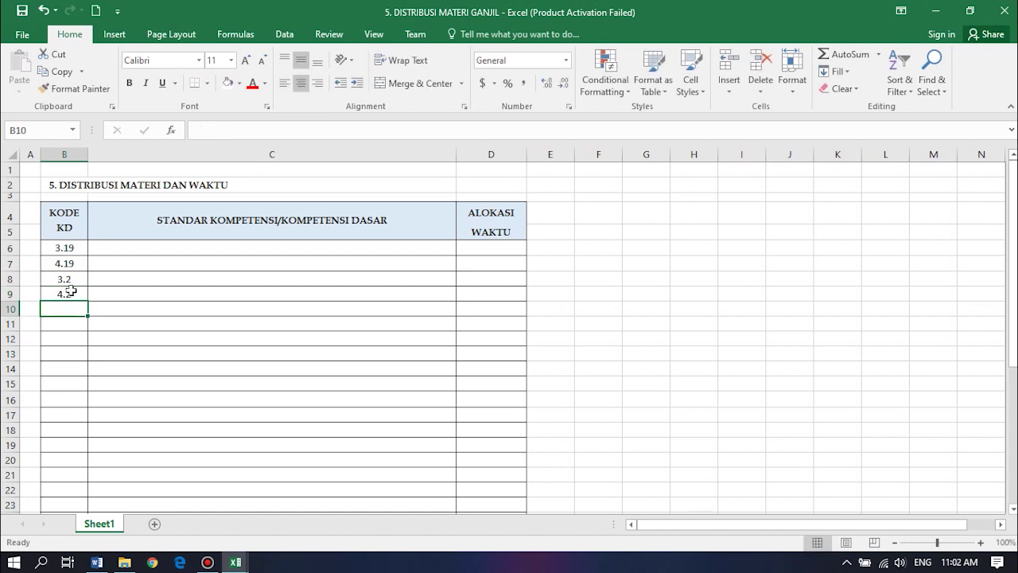
- Re-enter the KODE KD values as text so the trailing zeros are kept: 3.20 in B8 and 4.20 in B9
{"action": "type", "text": "'"}
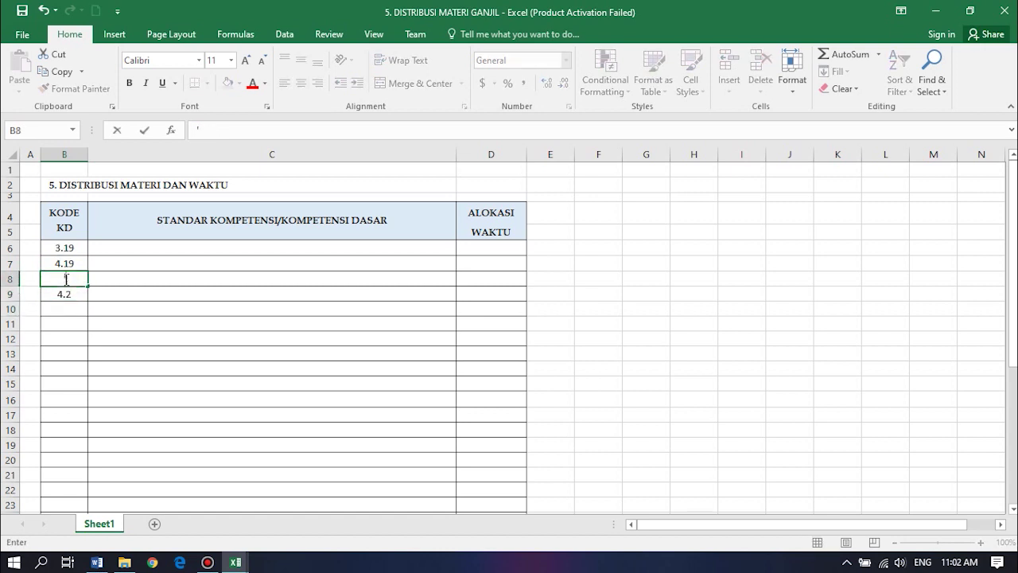
{"action": "type", "text": "3.20"}
{"action": "key", "text": "Return"}
{"action": "type", "text": "'4.20"}
{"action": "left_click", "coordinate": [137, 320]}
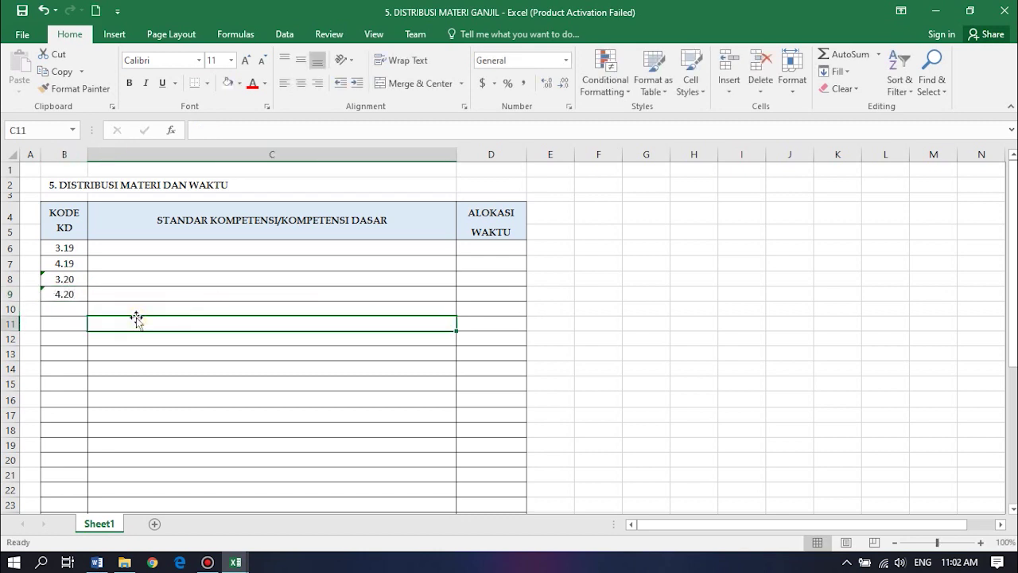
- Switch to the KI-KD document in Word and copy the description of KD 3.19, without its number
{"action": "left_click", "coordinate": [96, 562]}
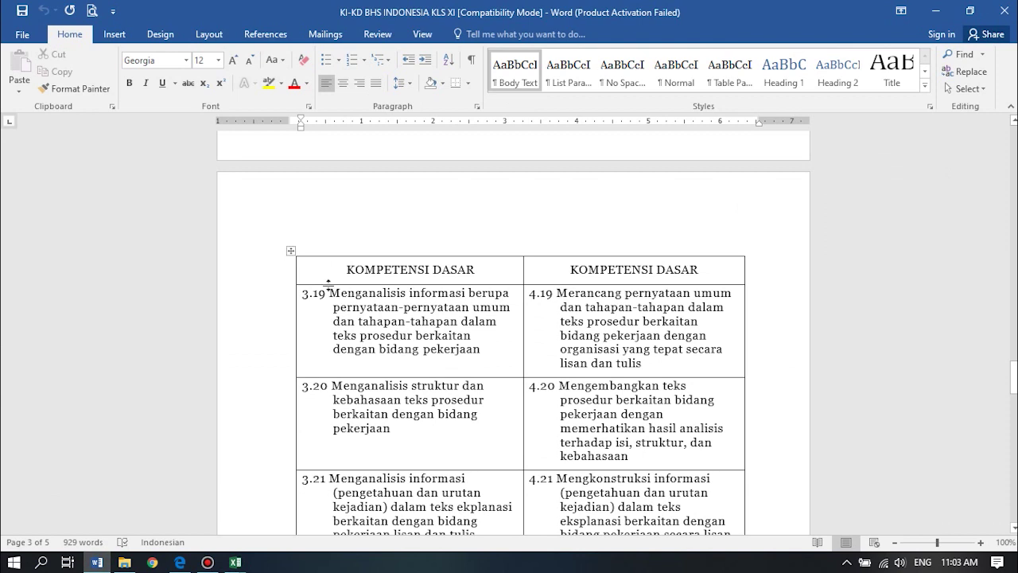
{"action": "double_click", "coordinate": [329, 293]}
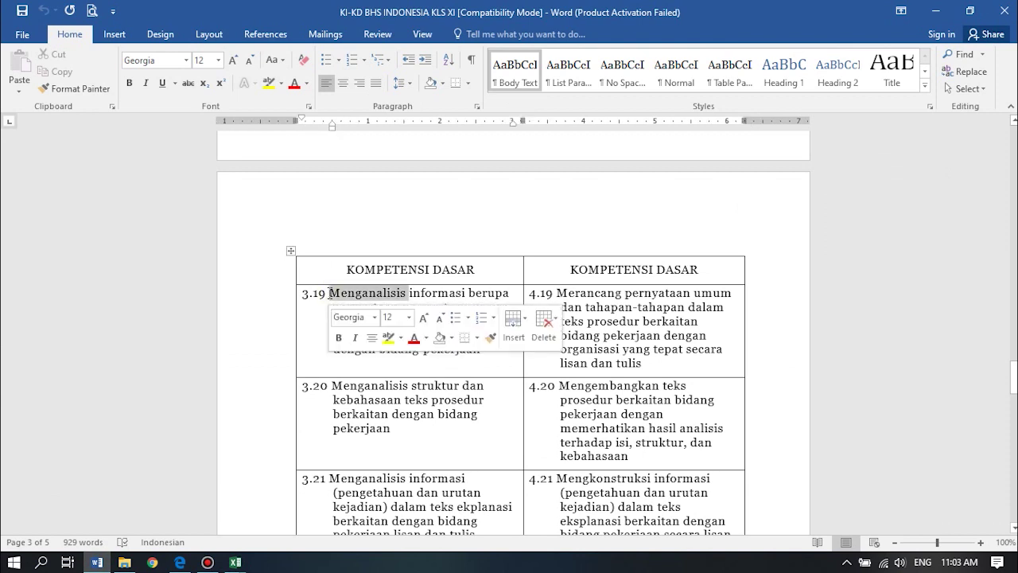
{"action": "key", "text": "shift+End"}
{"action": "left_click", "coordinate": [329, 292]}
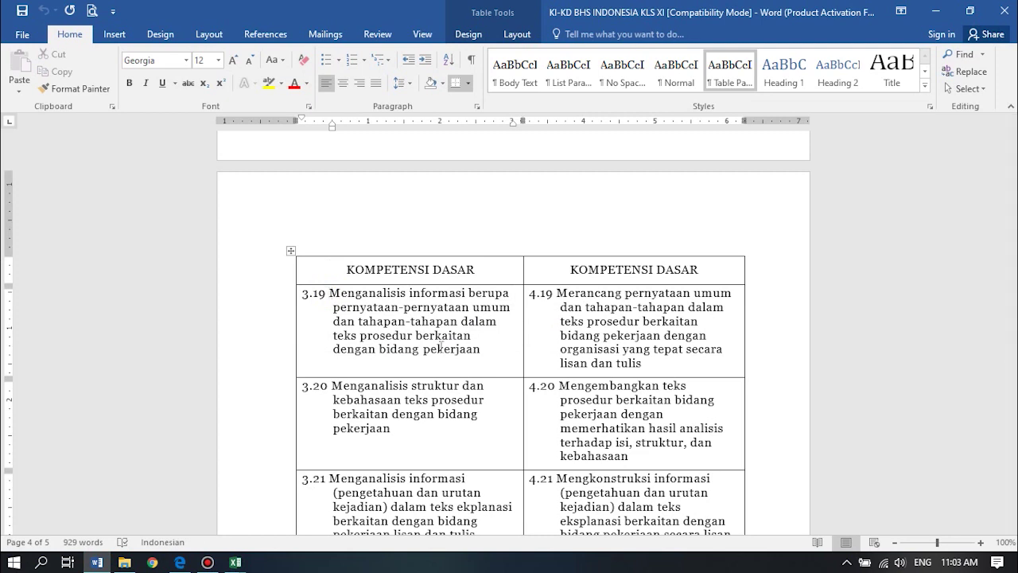
{"action": "left_click", "coordinate": [480, 352], "text": "shift"}
{"action": "key", "text": "ctrl+c"}
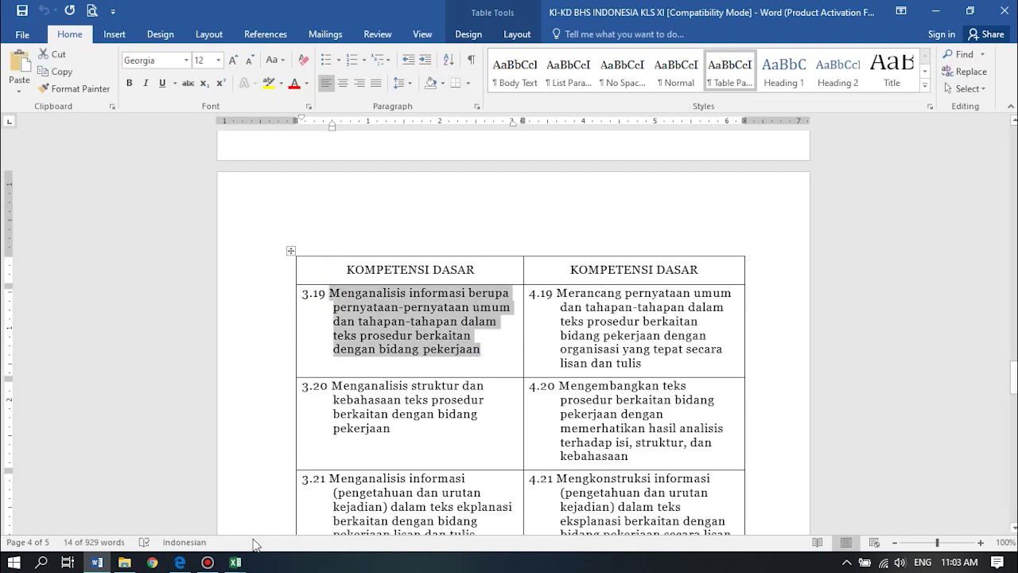
- Paste the KD 3.19 description into C6 of the 5. DISTRIBUSI MATERI GANJIL workbook in Excel and wrap its text
{"action": "left_click", "coordinate": [236, 562]}
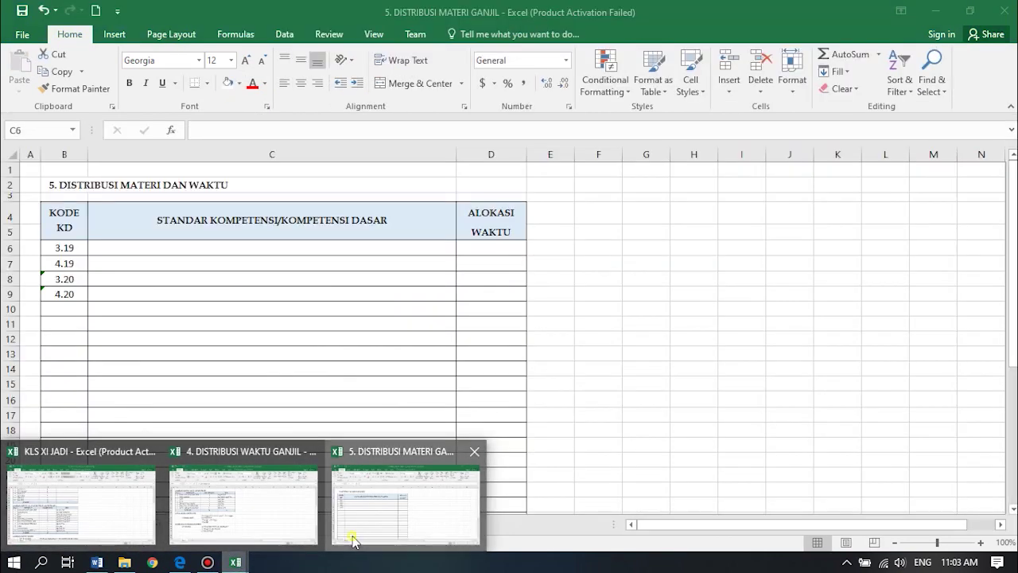
{"action": "left_click", "coordinate": [353, 535]}
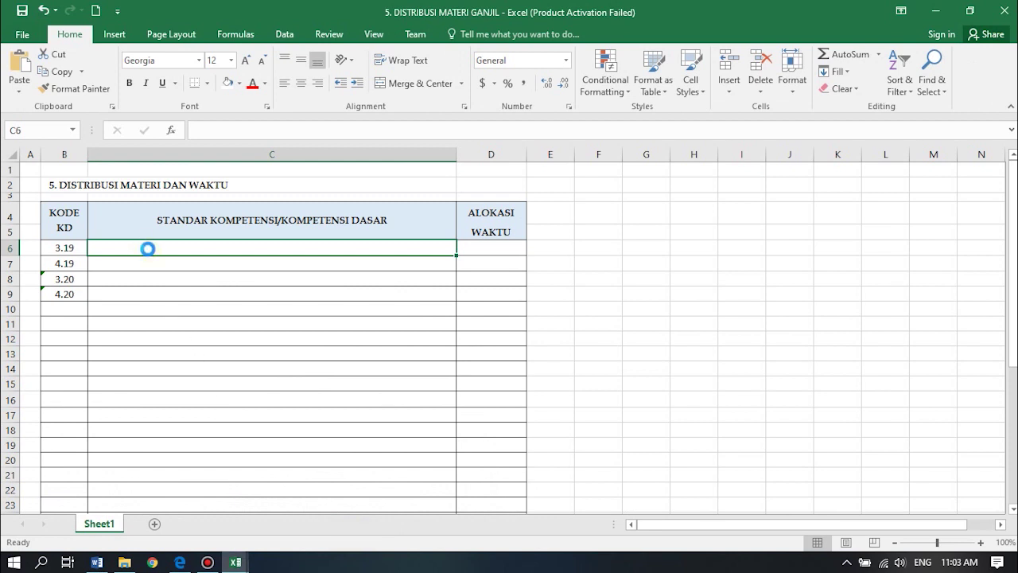
{"action": "key", "text": "ctrl+v"}
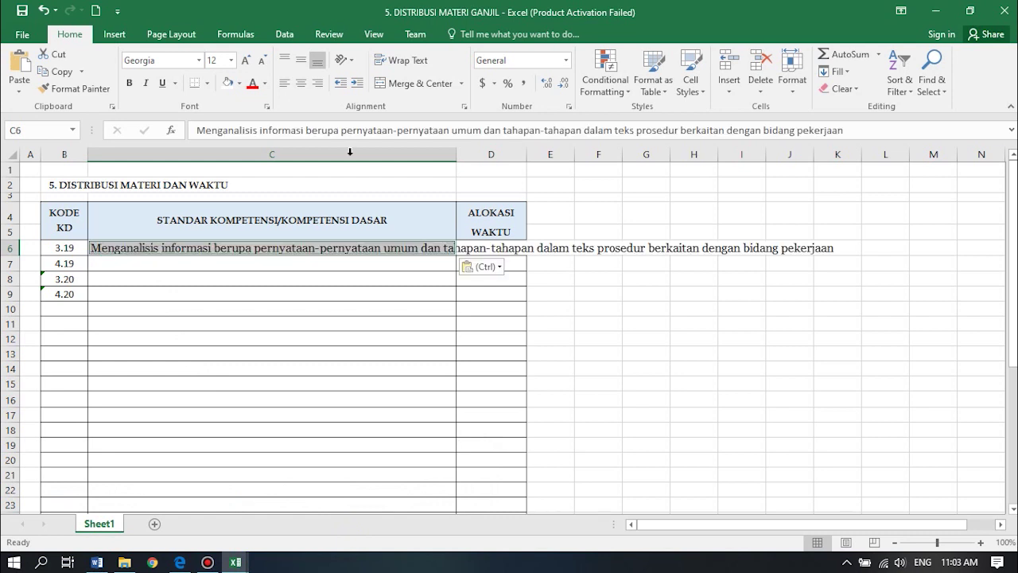
{"action": "left_click", "coordinate": [401, 60]}
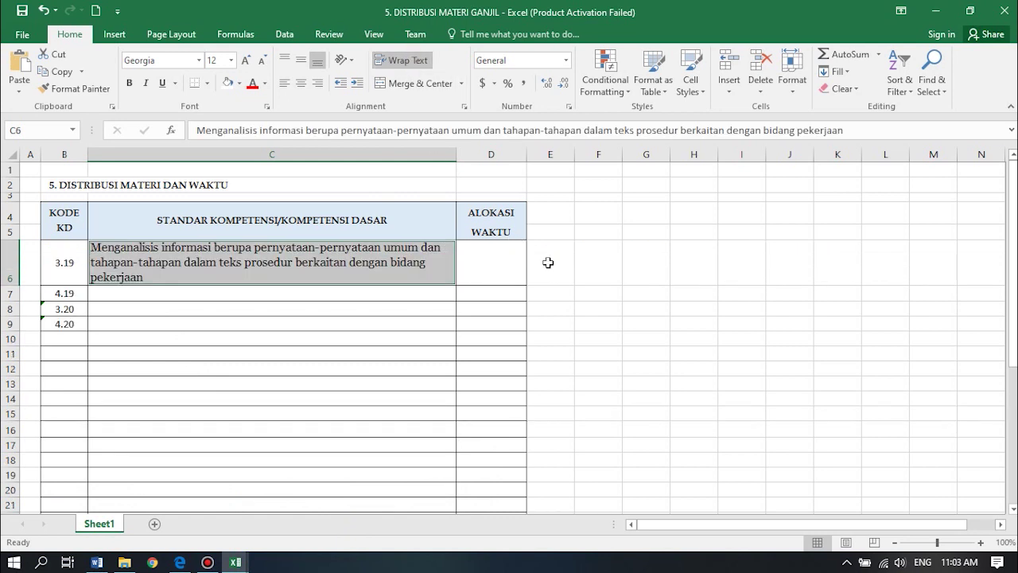
{"action": "left_click", "coordinate": [600, 296]}
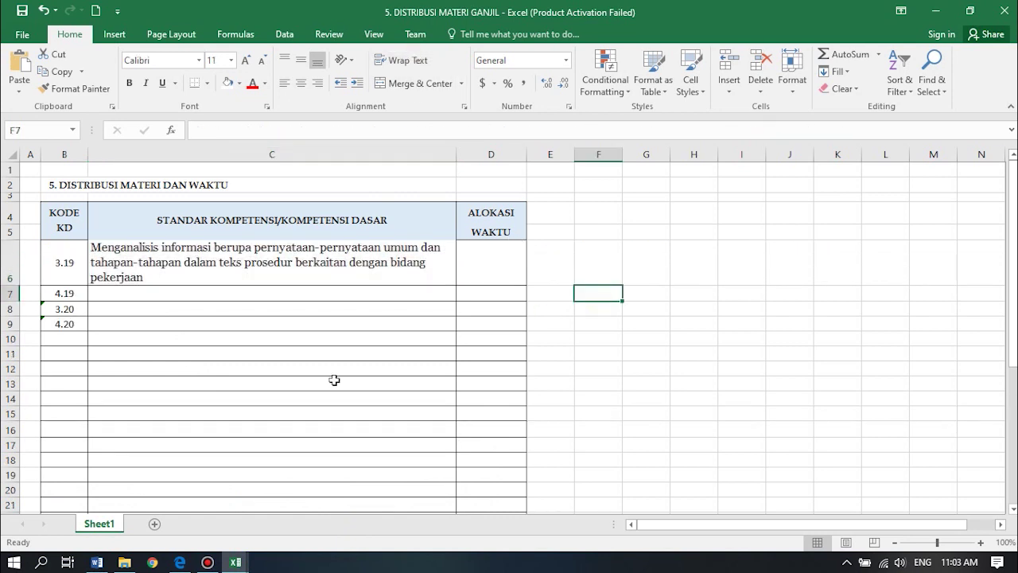
- Copy the KD 4.19 description from the KI-KD document in Word into C7 of the material distribution workbook and wrap its text
{"action": "left_click", "coordinate": [97, 562]}
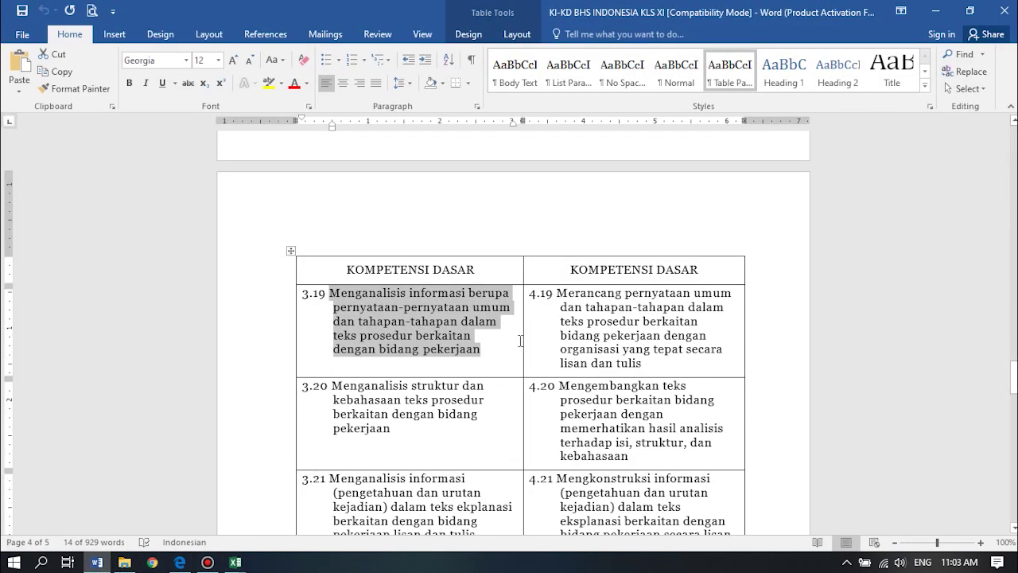
{"action": "left_click", "coordinate": [557, 294]}
{"action": "left_click", "coordinate": [642, 366], "text": "shift"}
{"action": "key", "text": "ctrl+c"}
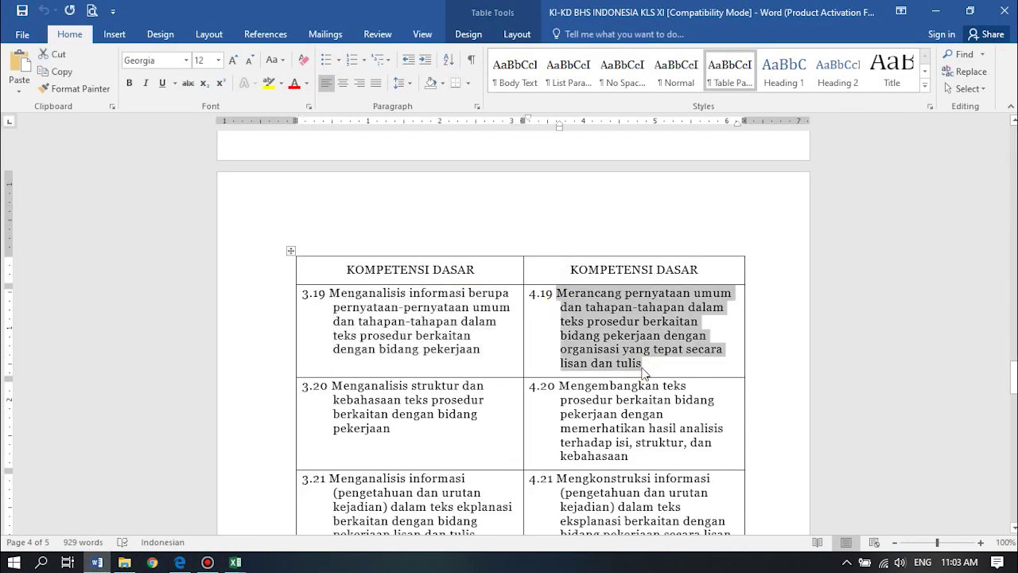
{"action": "mouse_move", "coordinate": [234, 563]}
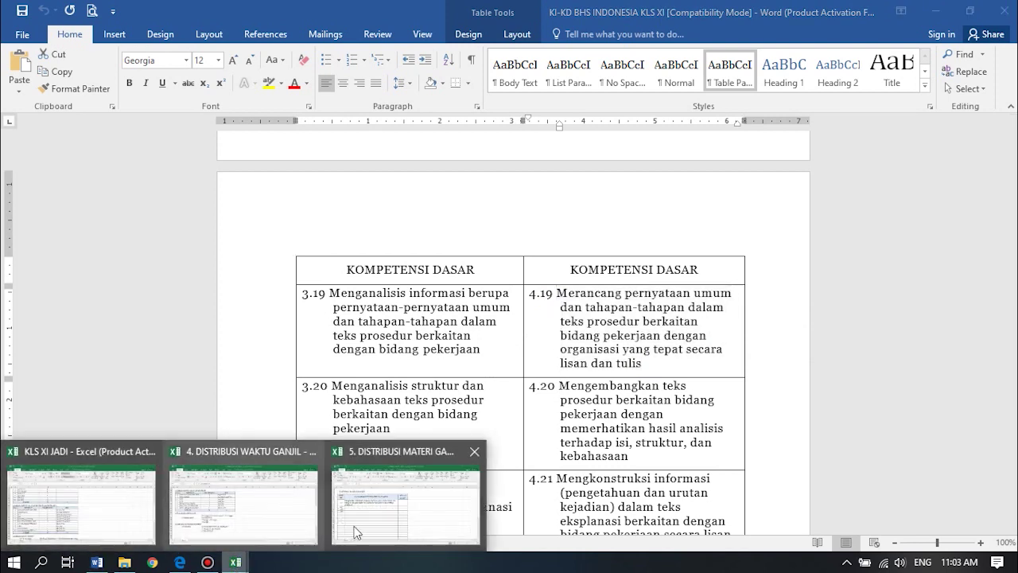
{"action": "left_click", "coordinate": [349, 527]}
{"action": "left_click", "coordinate": [133, 298]}
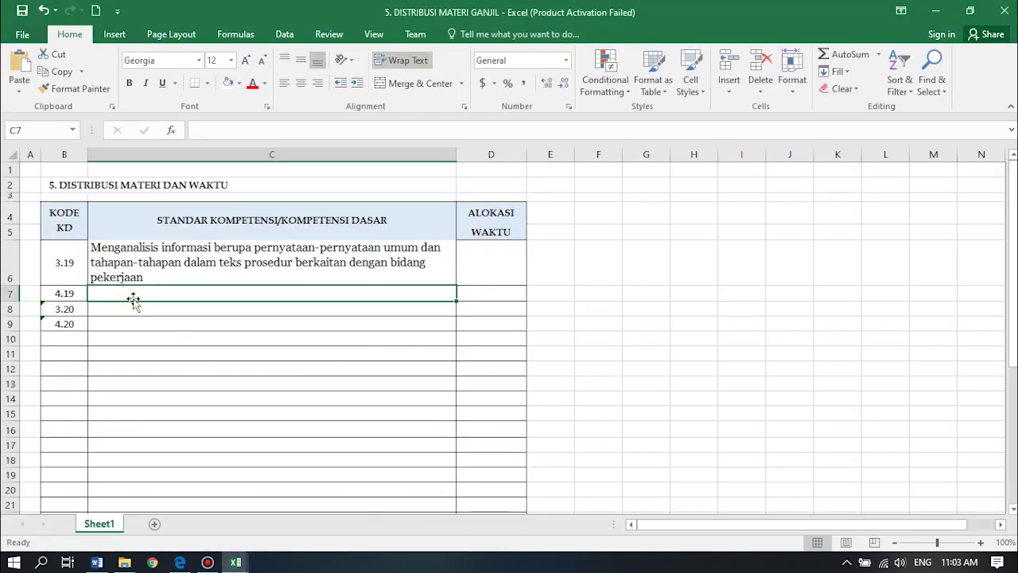
{"action": "key", "text": "ctrl+v"}
{"action": "left_click", "coordinate": [402, 67]}
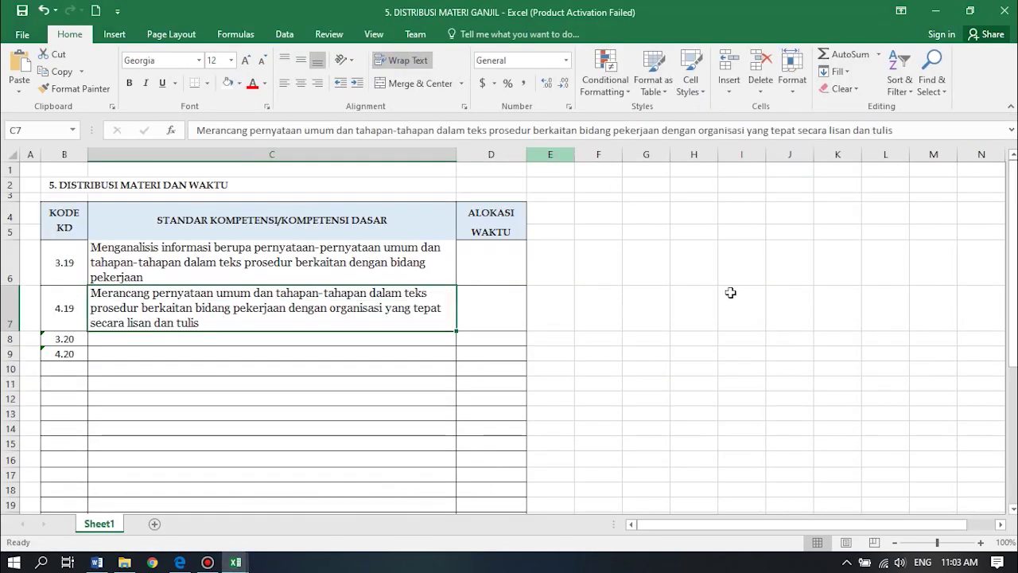
- Return to the KI-KD document in Word and copy the description of KD 3.20, without its number
{"action": "left_click", "coordinate": [97, 562]}
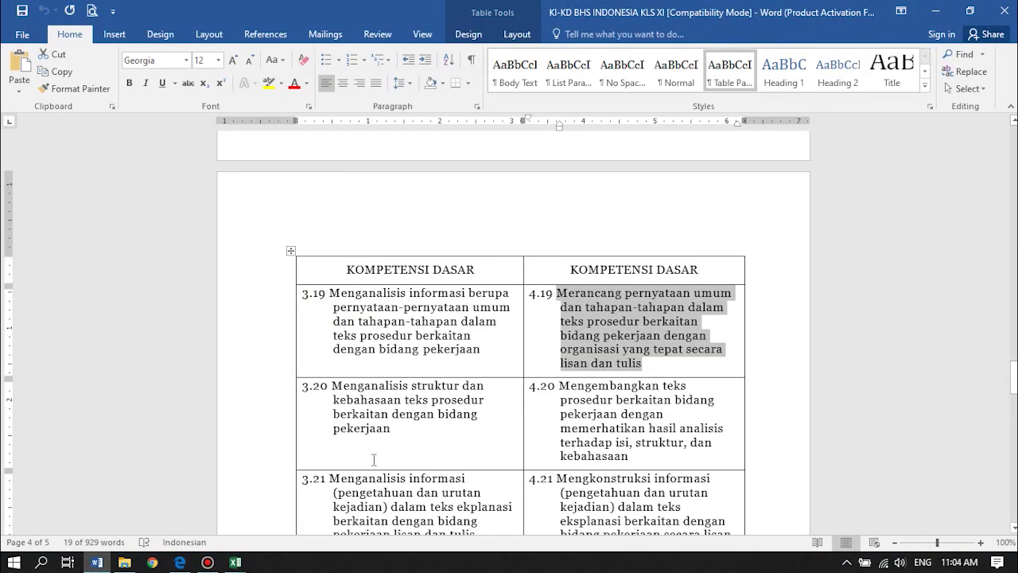
{"action": "left_click", "coordinate": [335, 387]}
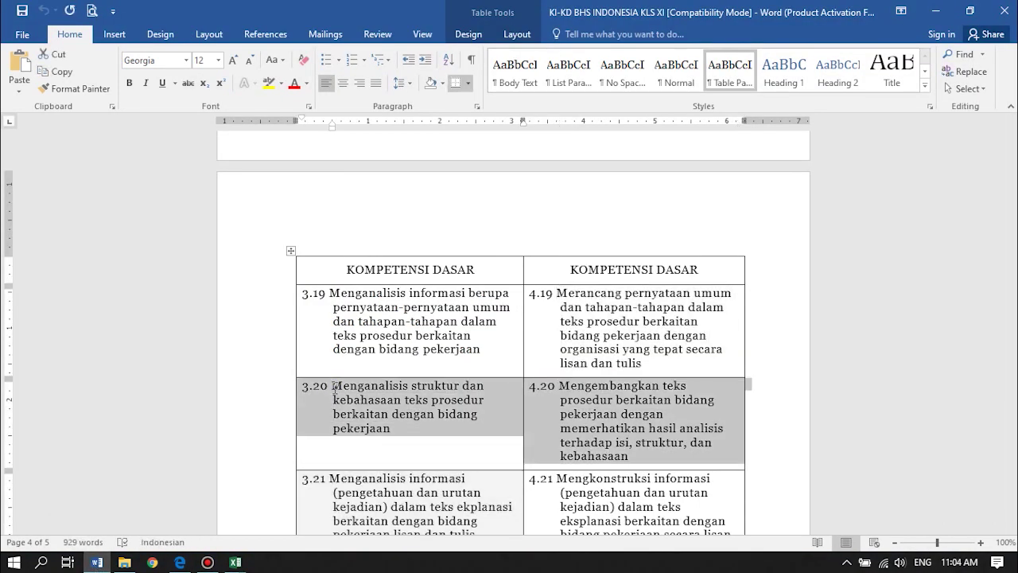
{"action": "key", "text": "shift+Down"}
{"action": "key", "text": "shift+Down"}
{"action": "key", "text": "shift+Down"}
{"action": "key", "text": "shift+Right"}
{"action": "key", "text": "shift+Right"}
{"action": "key", "text": "shift+Right"}
{"action": "key", "text": "shift+Right"}
{"action": "key", "text": "shift+Right"}
{"action": "key", "text": "shift+Right"}
{"action": "key", "text": "shift+Right"}
{"action": "key", "text": "shift+Right"}
{"action": "key", "text": "shift+Right"}
{"action": "key", "text": "shift+Right"}
{"action": "key", "text": "shift+Left"}
{"action": "key", "text": "ctrl+c"}
- Paste the KD 3.20 description into C8 of the 5. DISTRIBUSI MATERI GANJIL workbook in Excel and wrap its text
{"action": "mouse_move", "coordinate": [236, 563]}
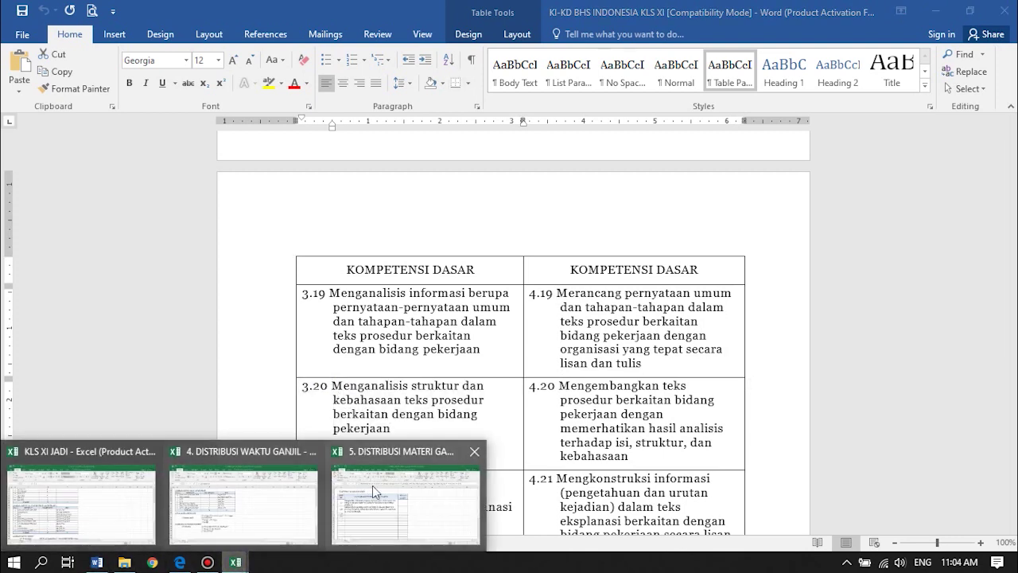
{"action": "left_click", "coordinate": [373, 486]}
{"action": "left_click", "coordinate": [230, 338]}
{"action": "key", "text": "ctrl+v"}
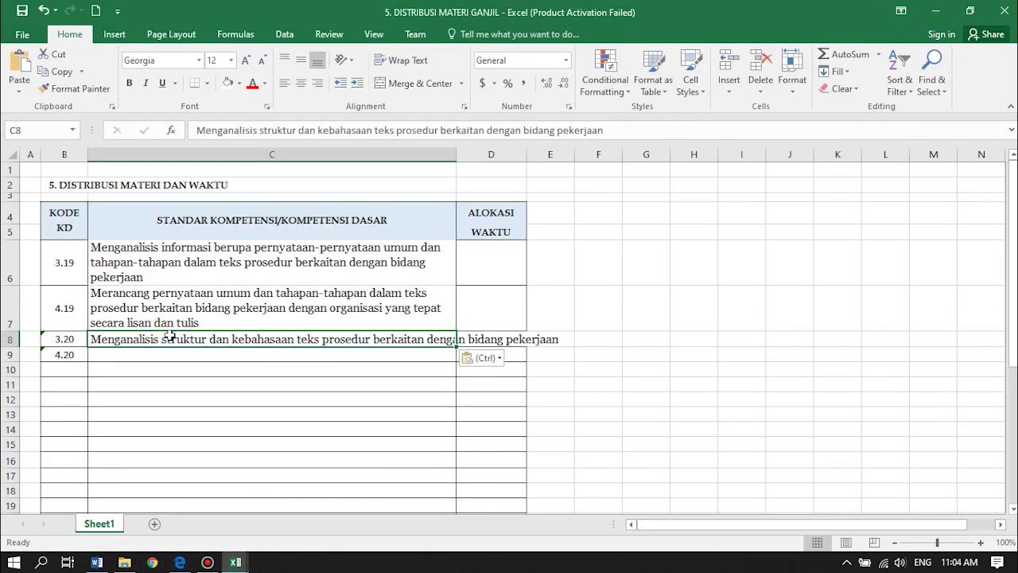
{"action": "left_click", "coordinate": [404, 60]}
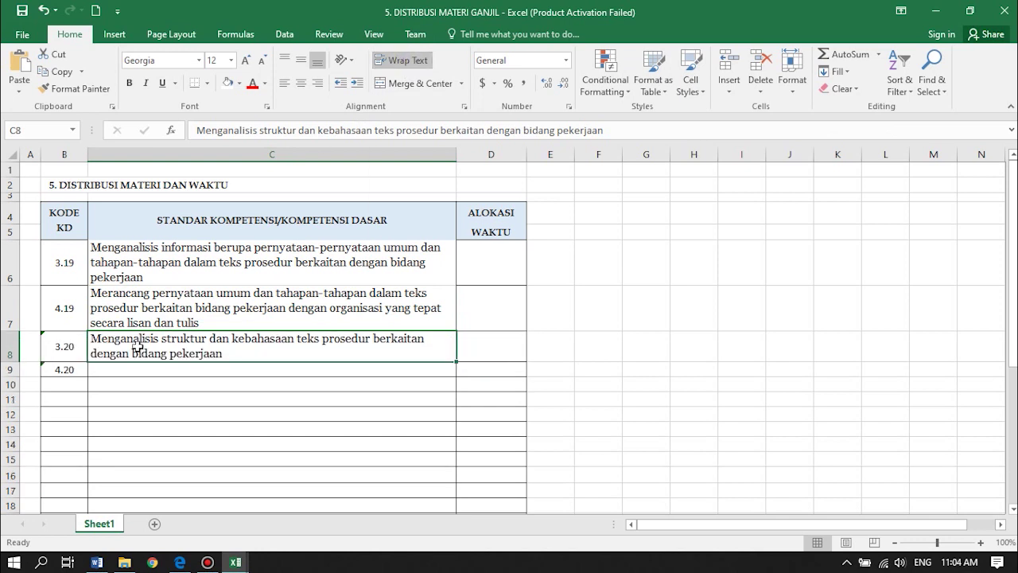
- Go back to the KI-KD document in Word and copy the description of KD 4.20, without its number
{"action": "mouse_move", "coordinate": [96, 563]}
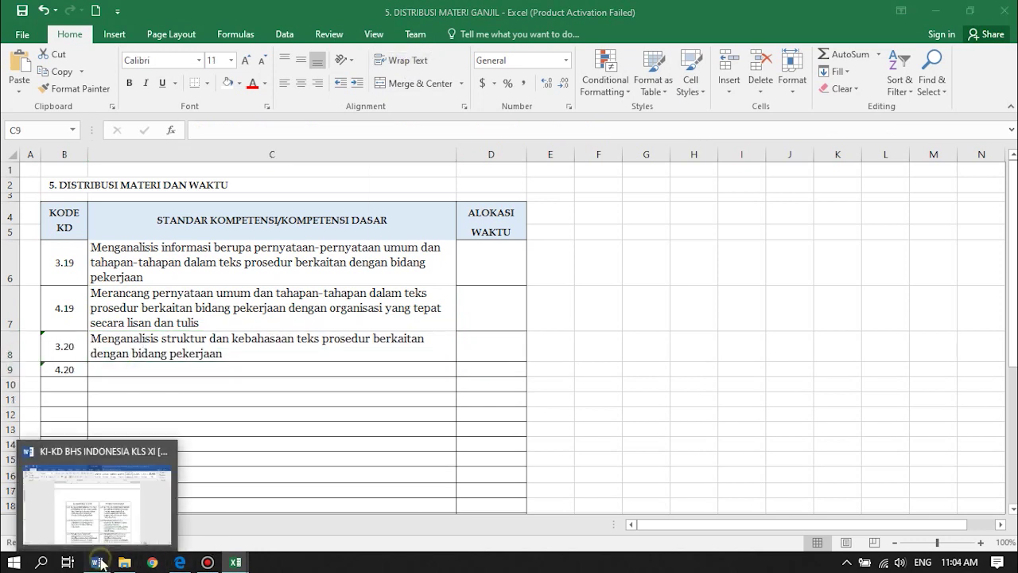
{"action": "left_click", "coordinate": [90, 532]}
{"action": "left_click", "coordinate": [561, 385]}
{"action": "key", "text": "shift+Down"}
{"action": "key", "text": "shift+Down"}
{"action": "key", "text": "shift+Down"}
{"action": "key", "text": "shift+Down"}
{"action": "key", "text": "shift+Down"}
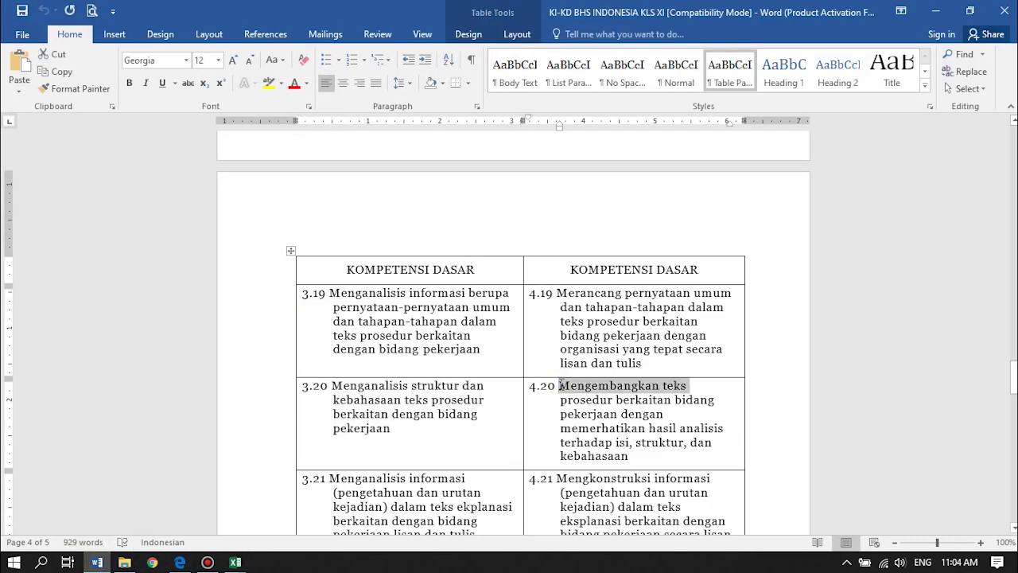
{"action": "key", "text": "shift+Right"}
{"action": "key", "text": "shift+Right"}
{"action": "key", "text": "shift+Right"}
{"action": "key", "text": "shift+Right"}
{"action": "key", "text": "shift+Right"}
{"action": "key", "text": "shift+Right"}
{"action": "key", "text": "shift+Right"}
{"action": "key", "text": "shift+Right"}
{"action": "key", "text": "shift+Right"}
{"action": "key", "text": "shift+Right"}
{"action": "key", "text": "ctrl+c"}
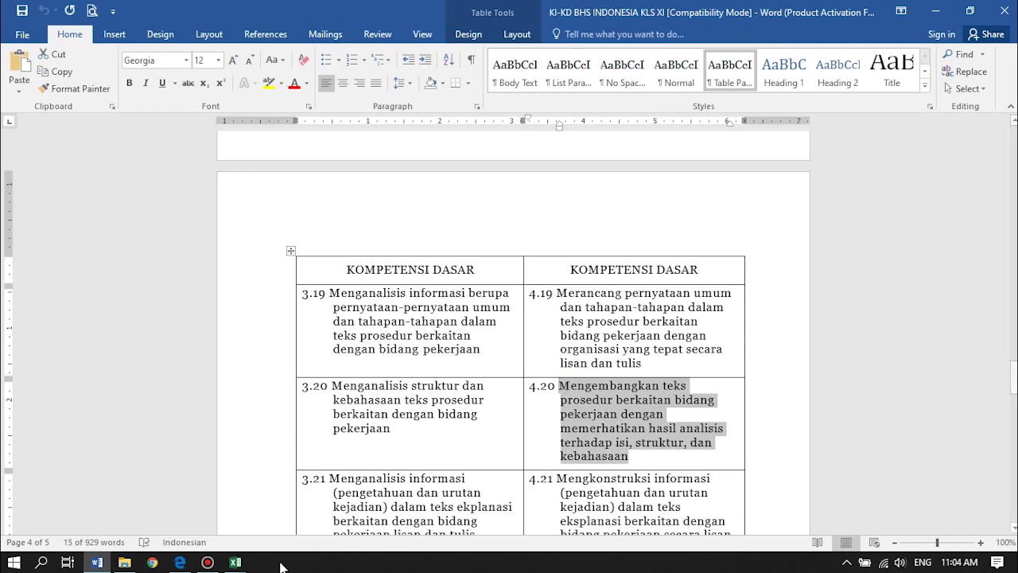
- Paste the KD 4.20 description into C9 of the 5. DISTRIBUSI MATERI GANJIL workbook in Excel and wrap its text
{"action": "left_click", "coordinate": [235, 563]}
{"action": "left_click", "coordinate": [386, 507]}
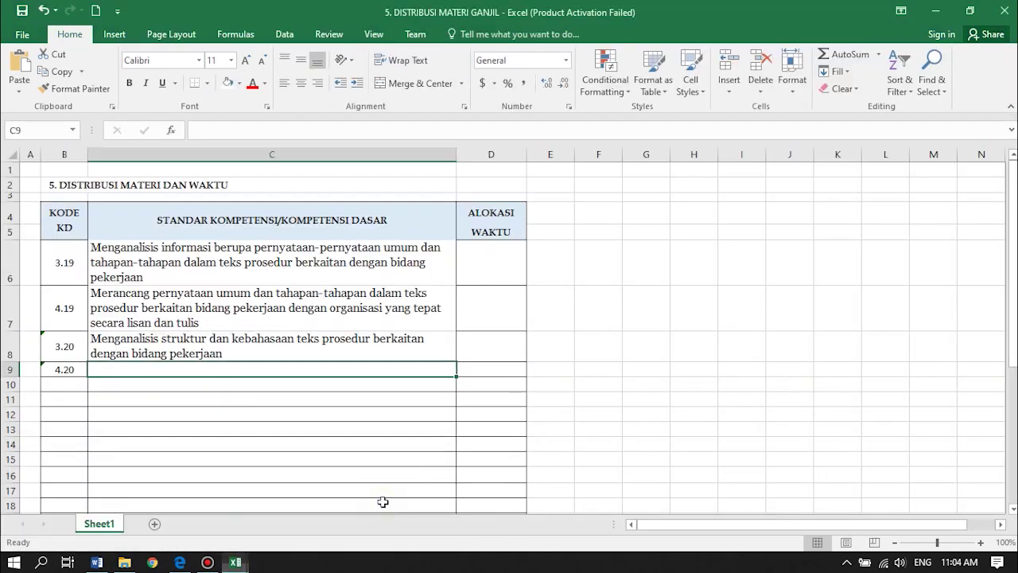
{"action": "key", "text": "ctrl+v"}
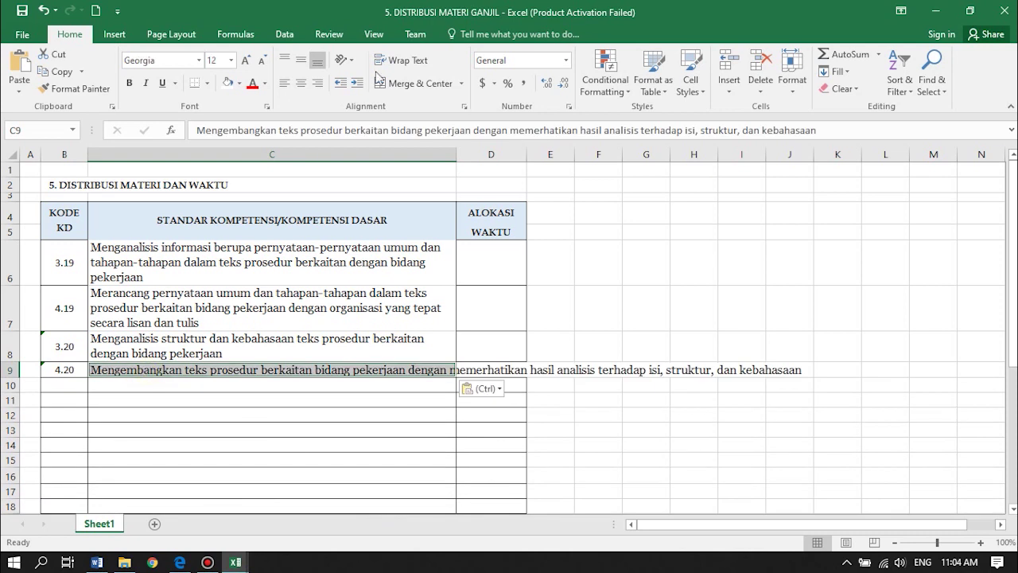
{"action": "left_click", "coordinate": [398, 62]}
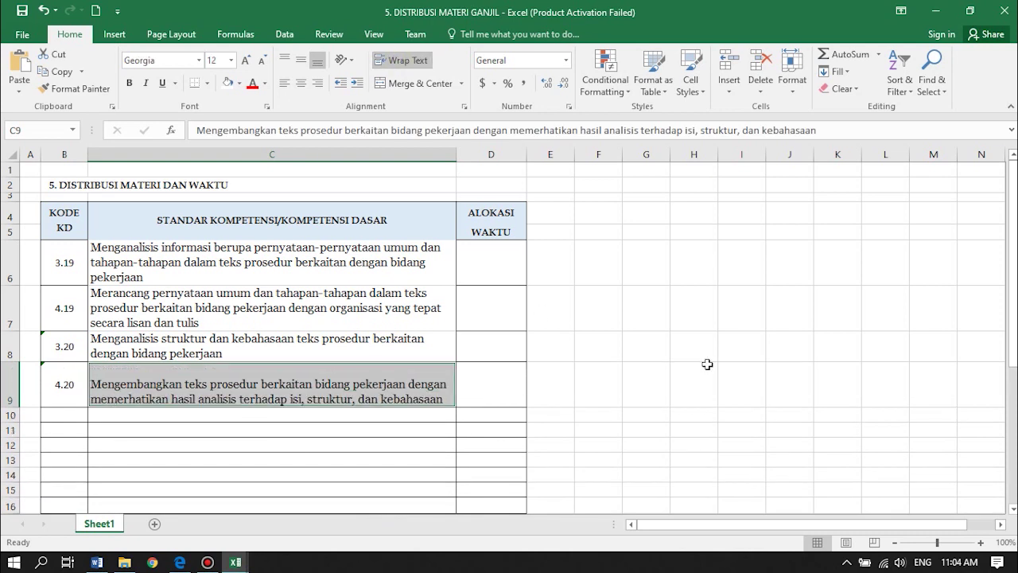
- Apply all borders to the pasted competency descriptions in C6:C9
{"action": "left_click", "coordinate": [167, 272]}
{"action": "key", "text": "shift+Down"}
{"action": "key", "text": "shift+Down"}
{"action": "key", "text": "shift+Down"}
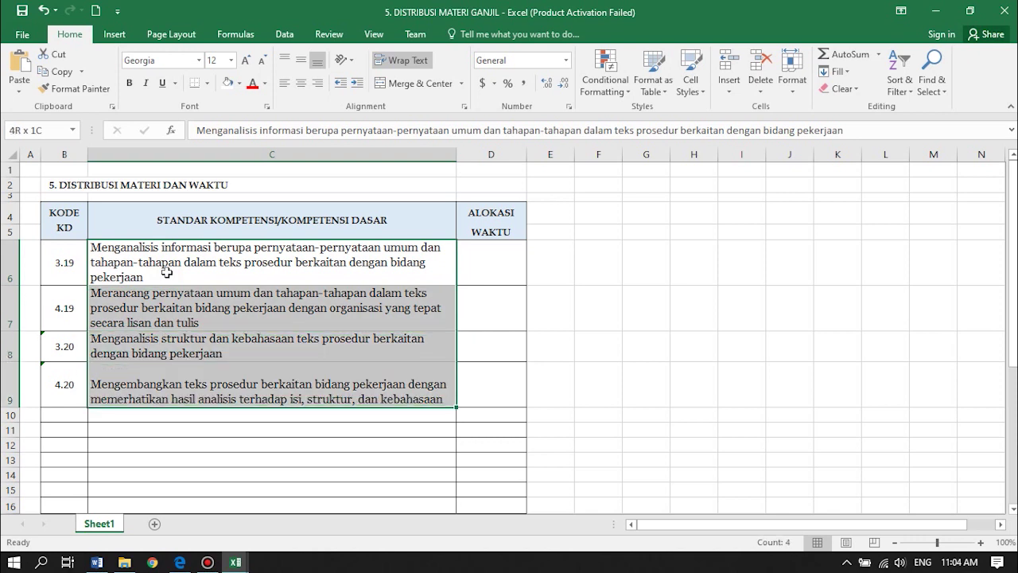
{"action": "left_click", "coordinate": [209, 84]}
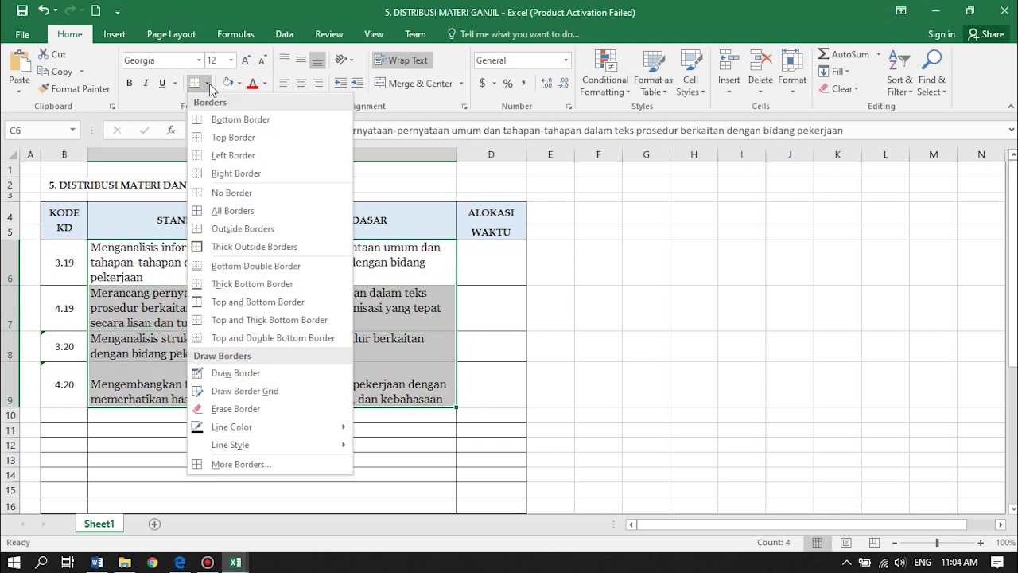
{"action": "left_click", "coordinate": [198, 212]}
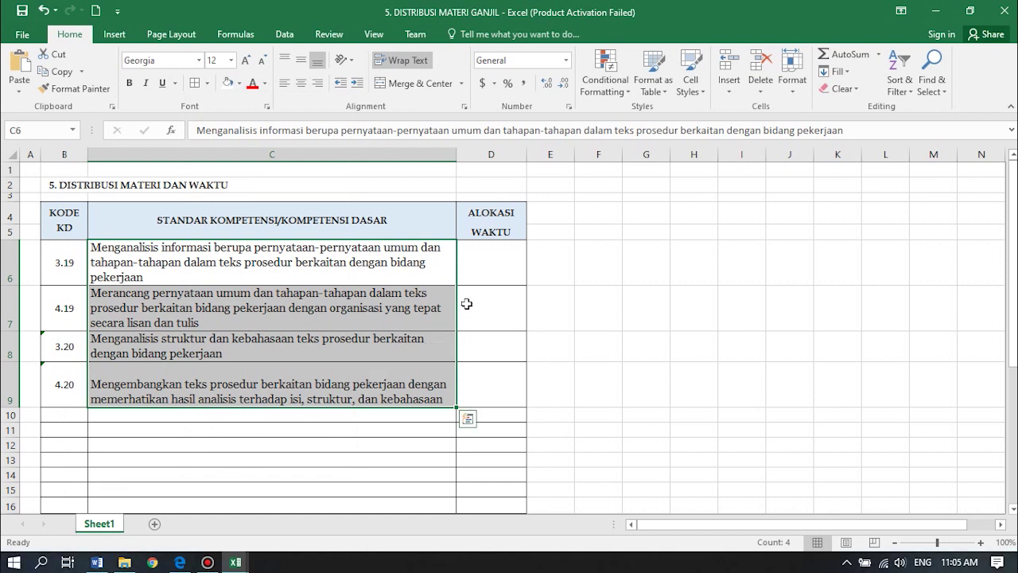
- Enter a time allocation of 2 for KD 3.19, 4.19 and 3.20 in D6:D8
{"action": "left_click", "coordinate": [502, 267]}
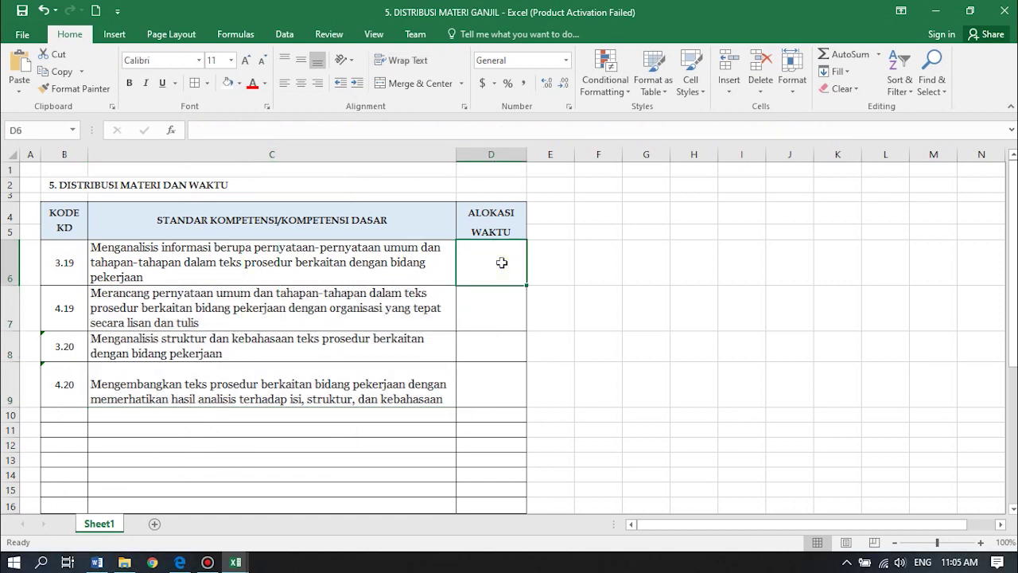
{"action": "type", "text": "2"}
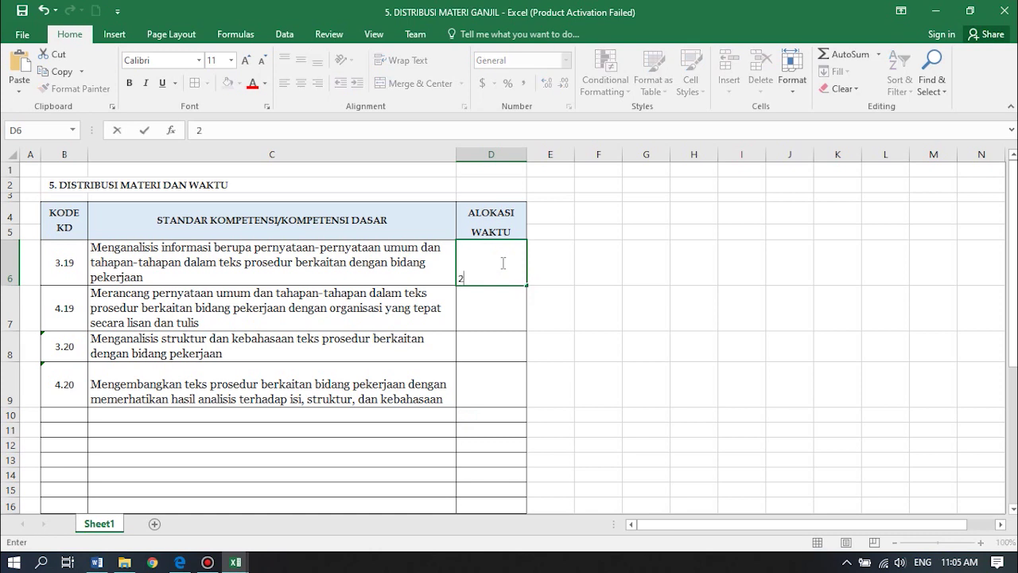
{"action": "key", "text": "Return"}
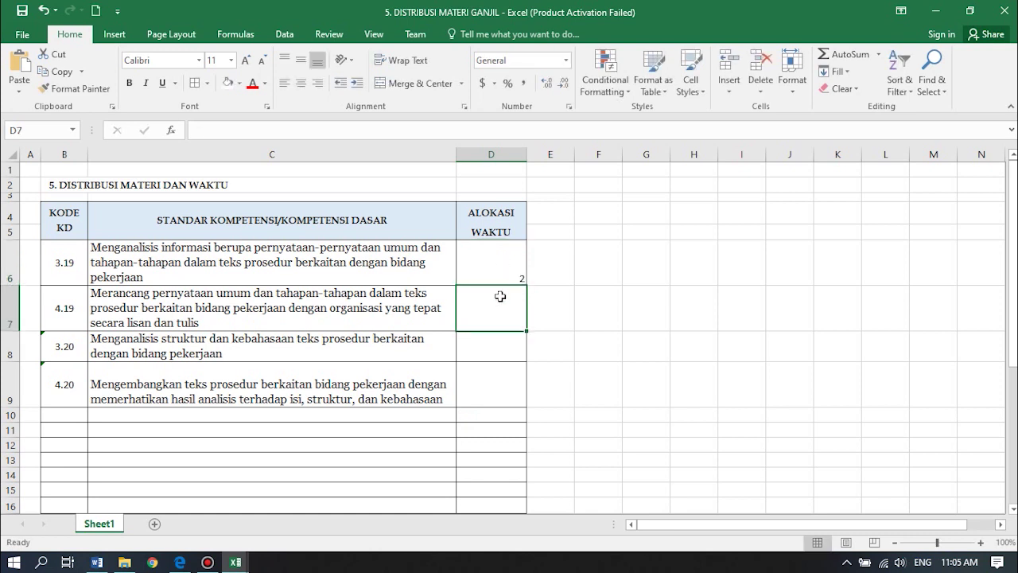
{"action": "type", "text": "2"}
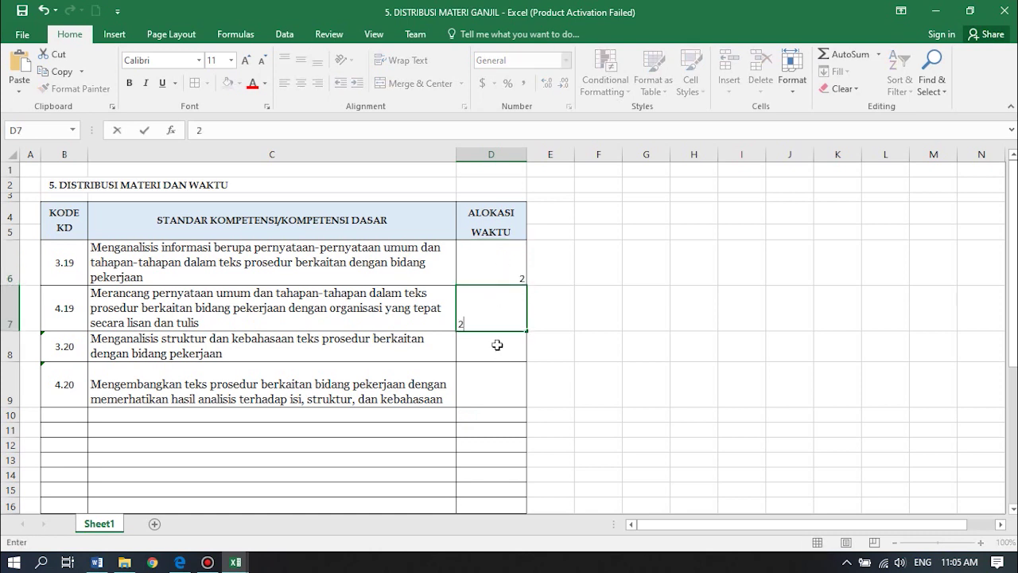
{"action": "key", "text": "Return"}
{"action": "type", "text": "2"}
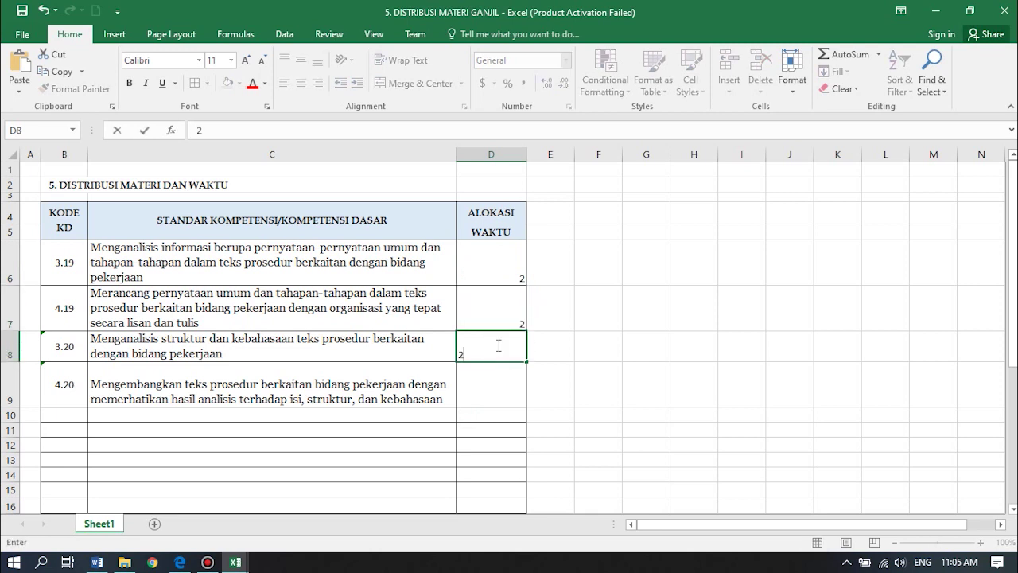
{"action": "left_click", "coordinate": [643, 328]}
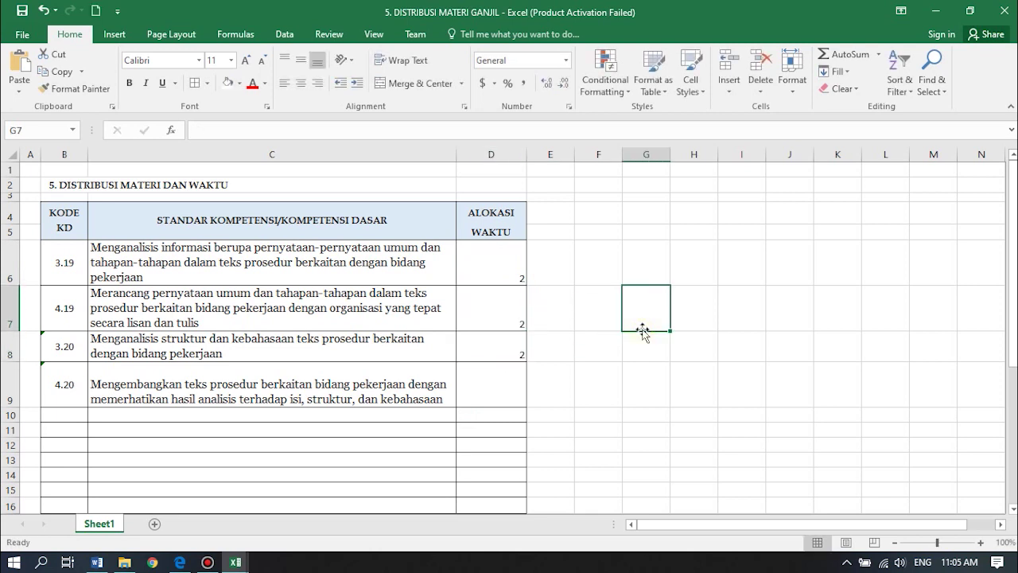
- Center the ALOKASI WAKTU cells D6:D16 horizontally and clear the values in D6:D8
{"action": "left_click_drag", "start_coordinate": [496, 267], "coordinate": [496, 504]}
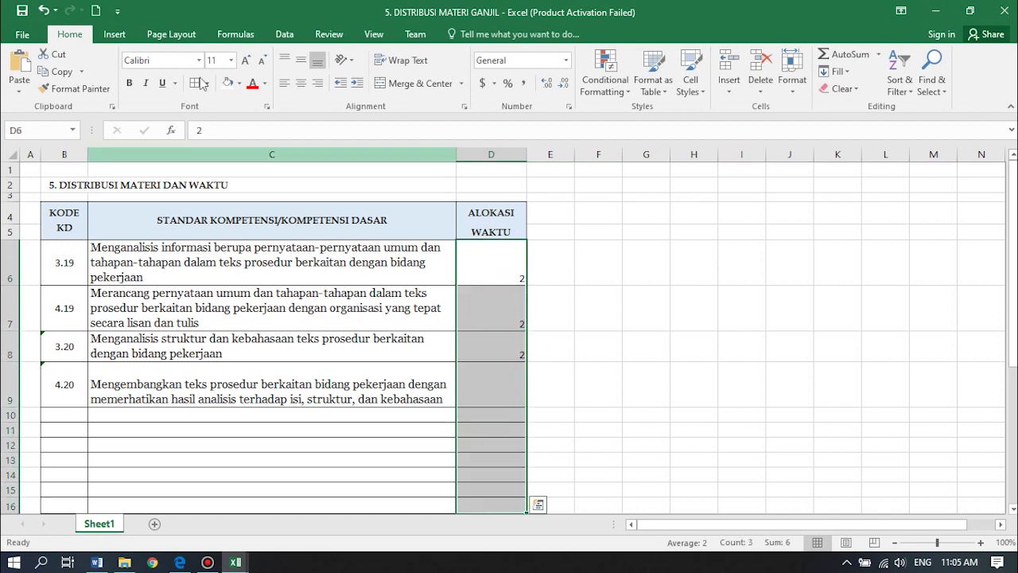
{"action": "left_click", "coordinate": [302, 83]}
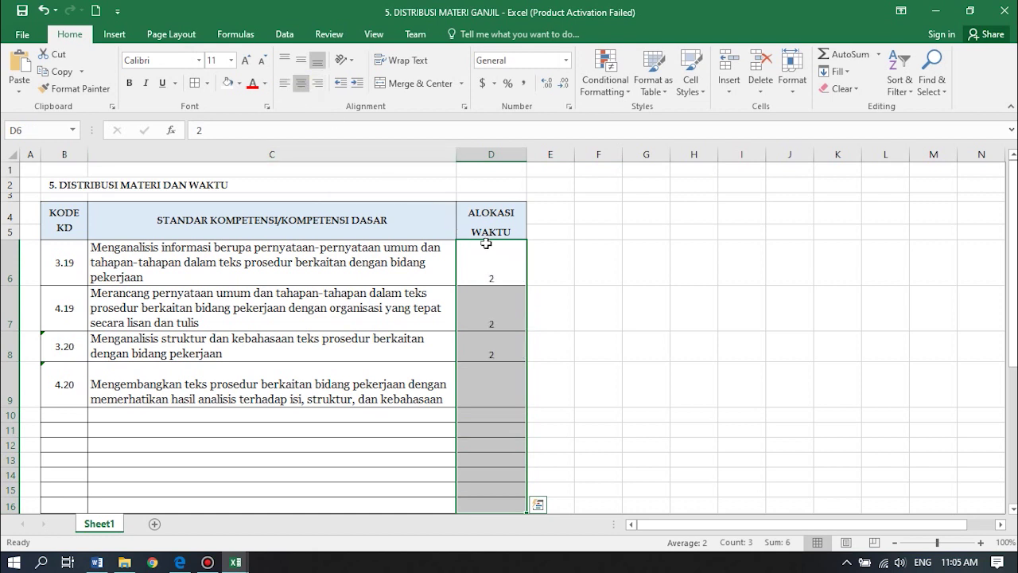
{"action": "left_click_drag", "start_coordinate": [487, 245], "coordinate": [487, 350]}
{"action": "key", "text": "Delete"}
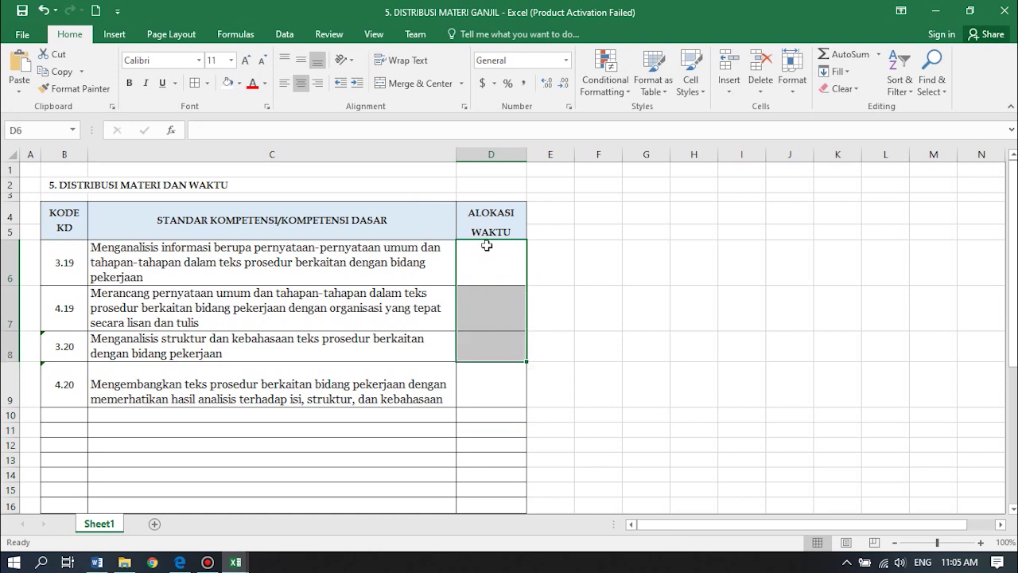
{"action": "left_click", "coordinate": [656, 283]}
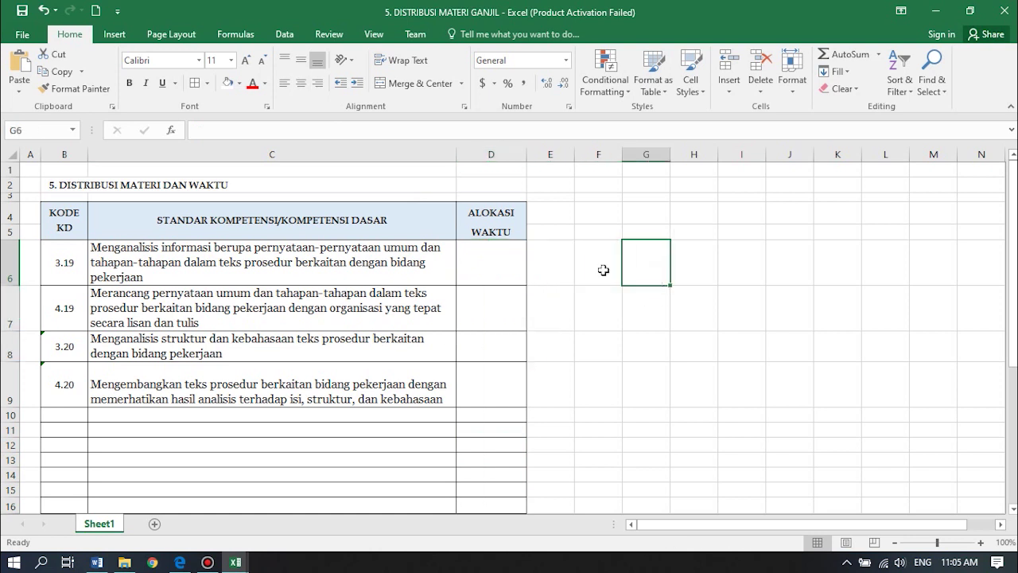
- Enter a time allocation of 4 for KD 3.19 and 4.19 in D6 and D7
{"action": "double_click", "coordinate": [501, 263]}
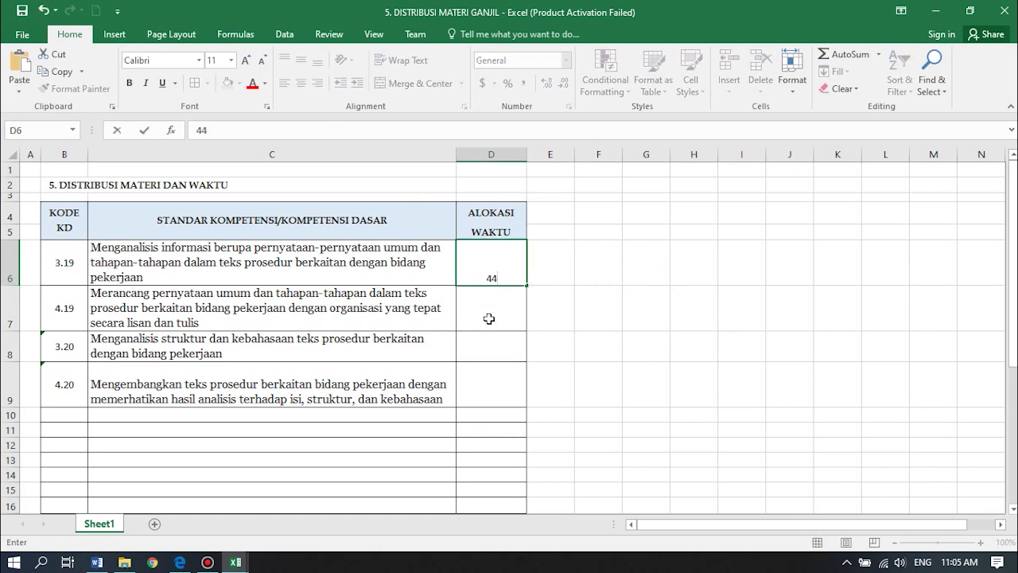
{"action": "type", "text": "4"}
{"action": "left_click", "coordinate": [489, 318]}
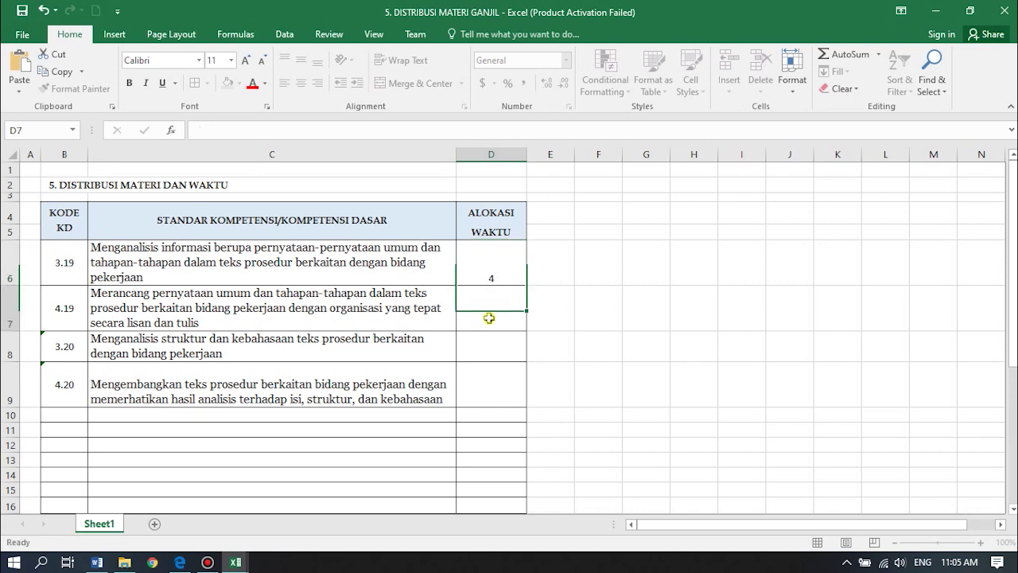
{"action": "type", "text": "4"}
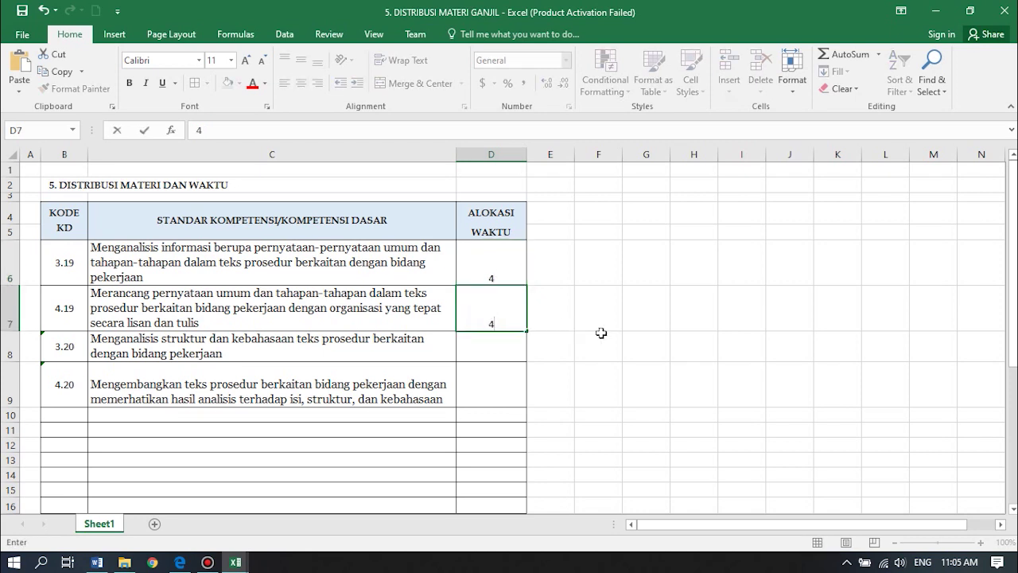
{"action": "left_click", "coordinate": [601, 332]}
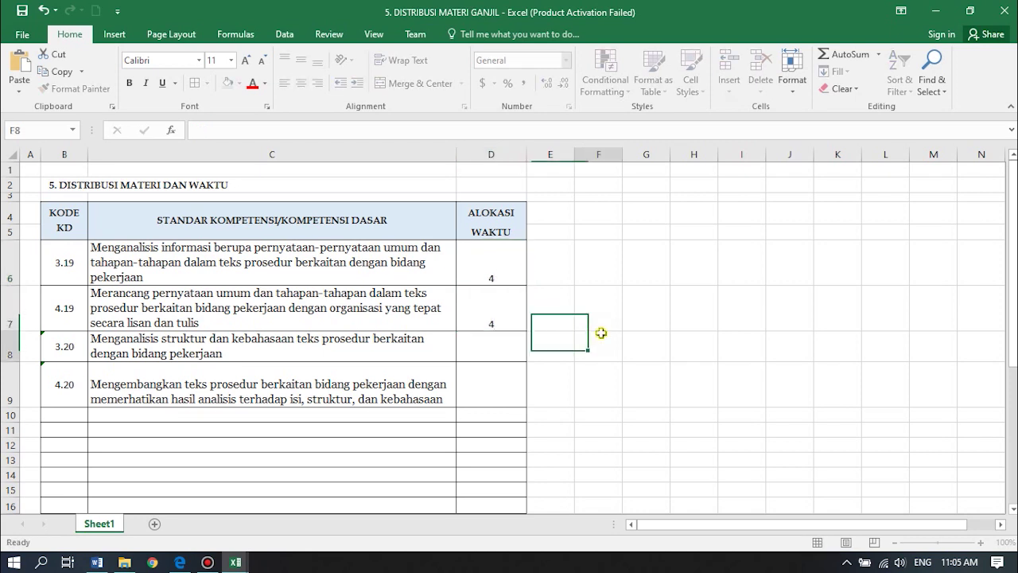
- Align the ALOKASI WAKTU cells D6:D16 vertically to the middle
{"action": "left_click", "coordinate": [511, 264]}
{"action": "key", "text": "shift+Down"}
{"action": "key", "text": "shift+Down"}
{"action": "key", "text": "shift+Down"}
{"action": "key", "text": "shift+Down"}
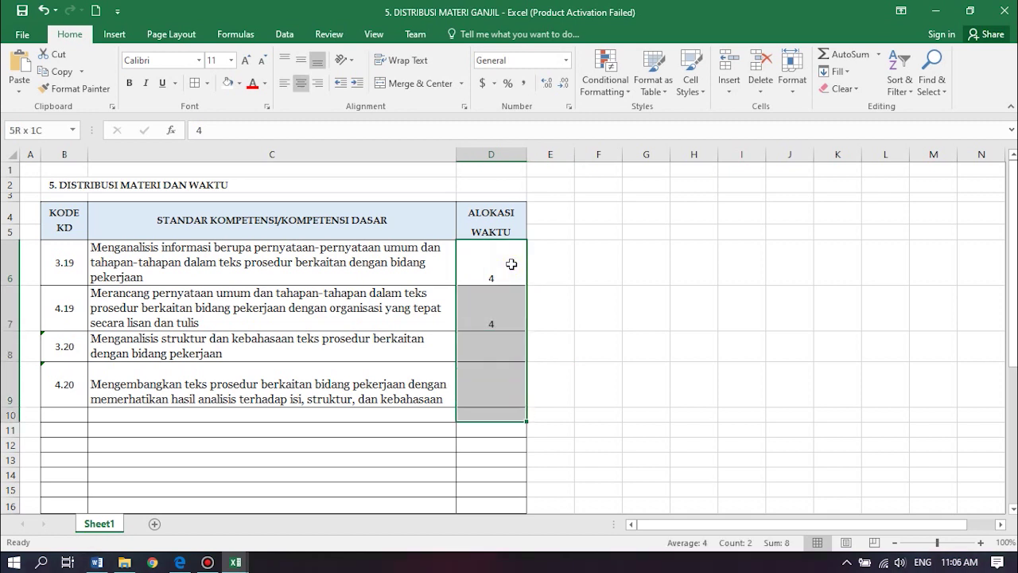
{"action": "key", "text": "shift+Down"}
{"action": "key", "text": "shift+Down"}
{"action": "key", "text": "shift+Down"}
{"action": "key", "text": "shift+Down"}
{"action": "key", "text": "shift+Down"}
{"action": "key", "text": "shift+Down"}
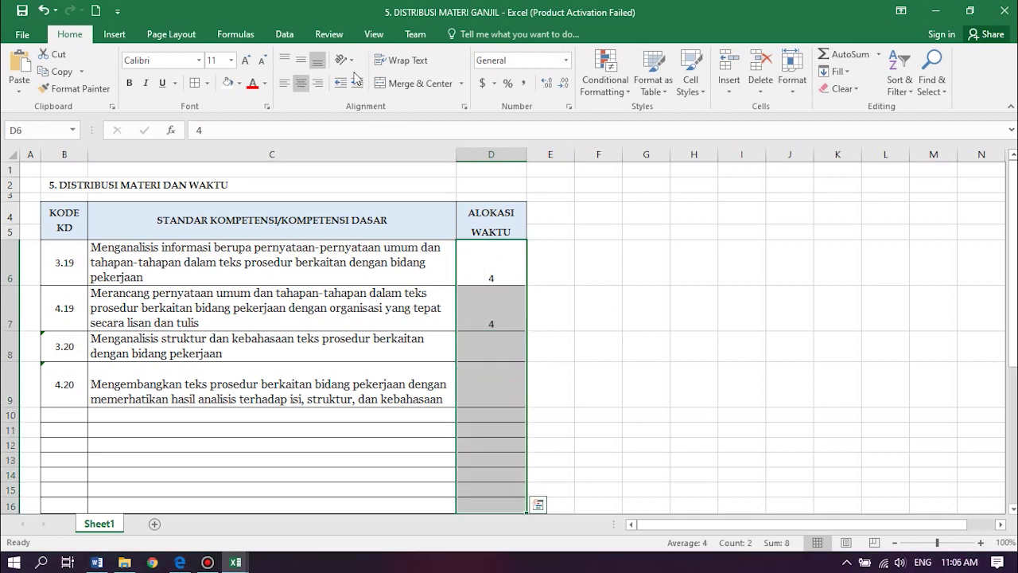
{"action": "left_click", "coordinate": [300, 63]}
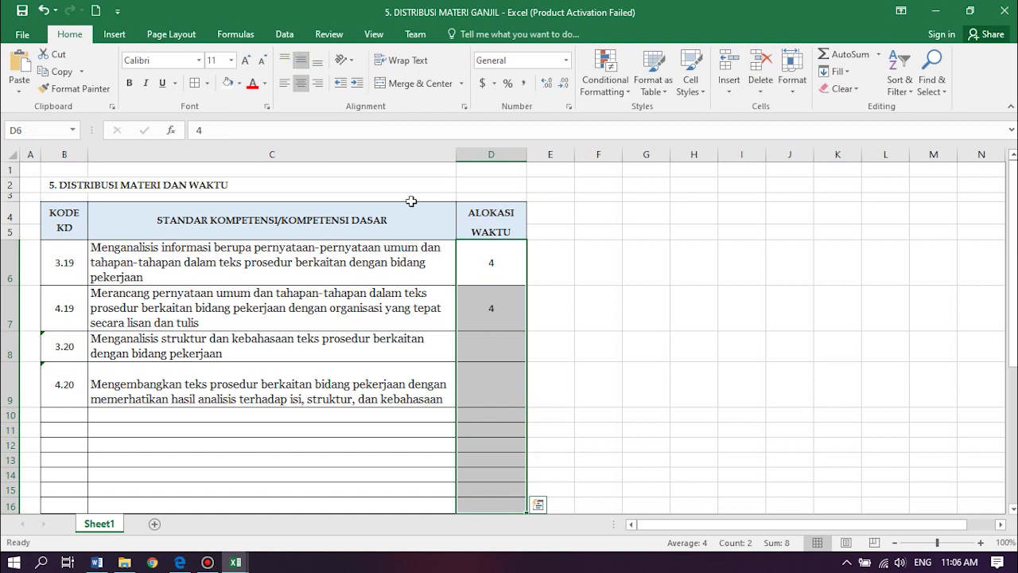
- Fill each ALOKASI WAKTU cell from D6 to D16 with a time allocation of 3
{"action": "left_click", "coordinate": [490, 264]}
{"action": "type", "text": "3"}
{"action": "key", "text": "Return"}
{"action": "type", "text": "3"}
{"action": "key", "text": "Return"}
{"action": "type", "text": "3"}
{"action": "key", "text": "Return"}
{"action": "type", "text": "3"}
{"action": "key", "text": "Return"}
{"action": "type", "text": "3"}
{"action": "key", "text": "Return"}
{"action": "type", "text": "3"}
{"action": "key", "text": "Return"}
{"action": "type", "text": "3"}
{"action": "key", "text": "Return"}
{"action": "type", "text": "3"}
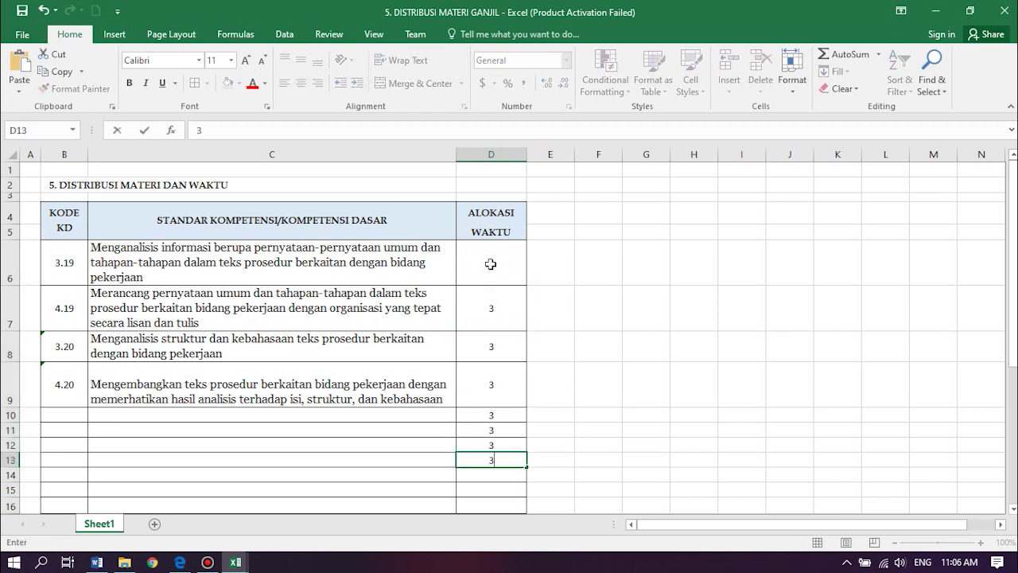
{"action": "key", "text": "Return"}
{"action": "type", "text": "3"}
{"action": "key", "text": "Return"}
{"action": "type", "text": "3"}
{"action": "key", "text": "Return"}
{"action": "type", "text": "3"}
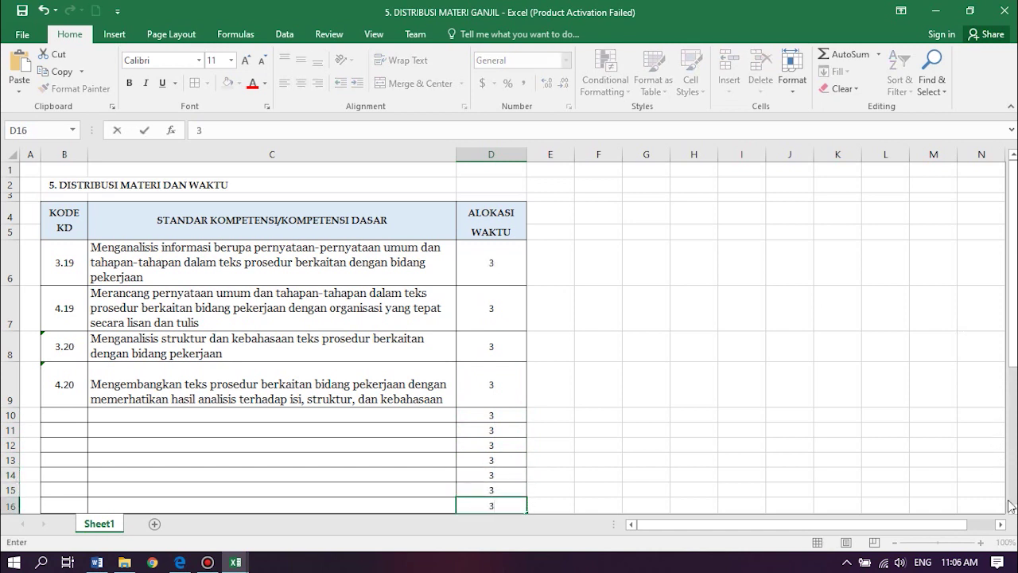
{"action": "scroll", "coordinate": [1014, 509], "scroll_direction": "down", "scroll_amount": 7}
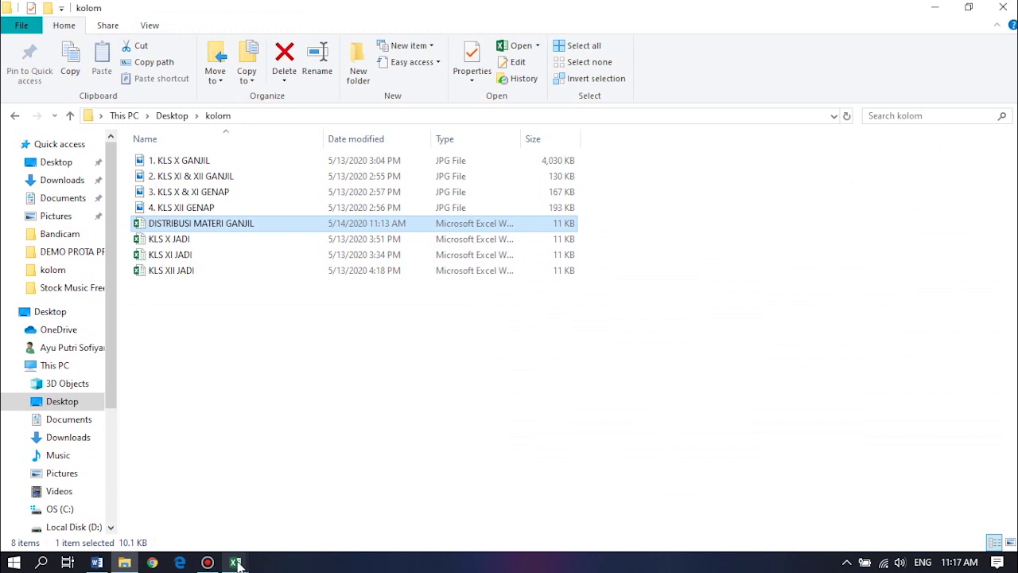
- Switch to the completed DISTRIBUSI MATERI GANJIL workbook and review its KD table down to the semester-hours formula in D28
{"action": "mouse_move", "coordinate": [237, 562]}
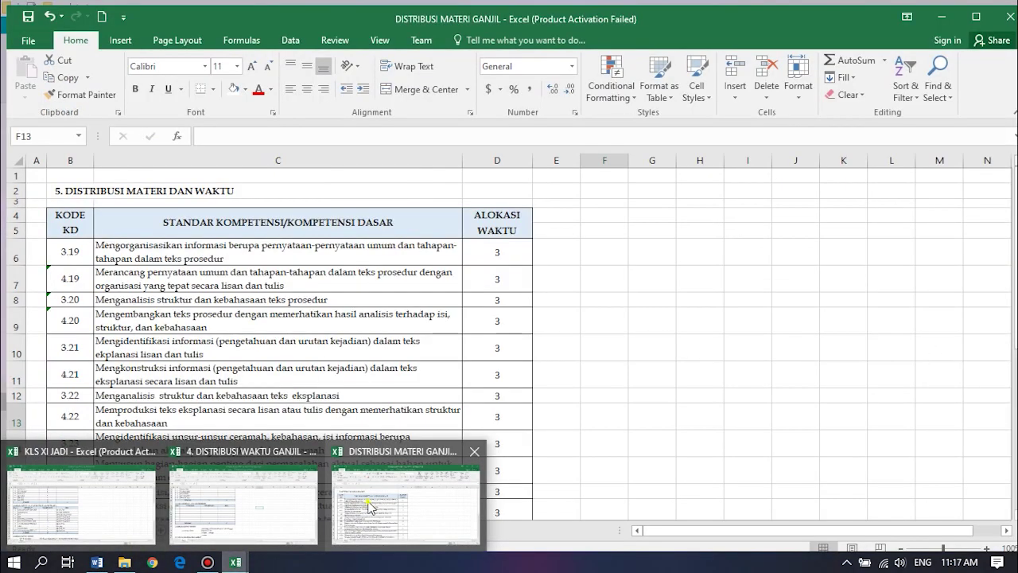
{"action": "left_click", "coordinate": [368, 503]}
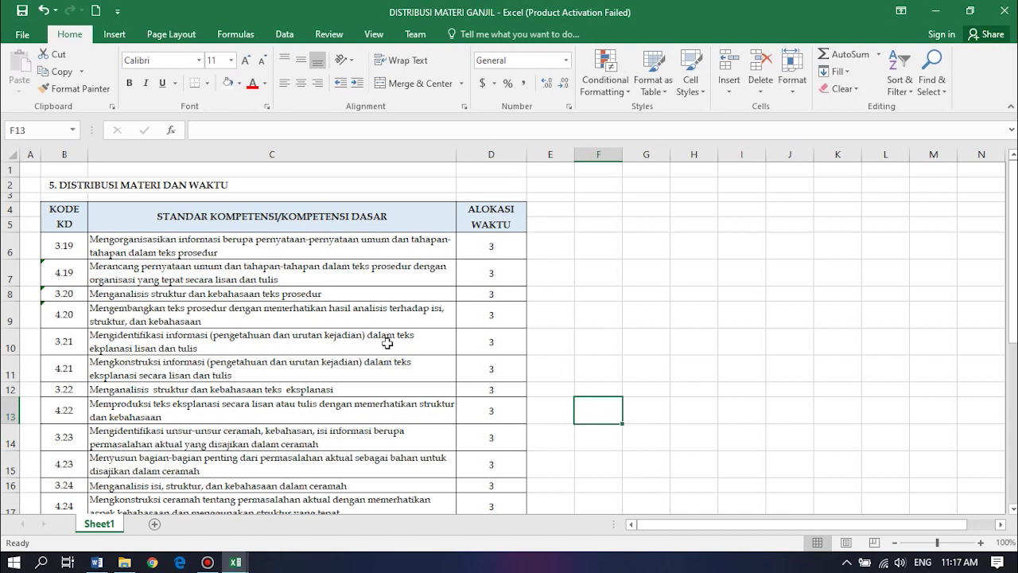
{"action": "left_click", "coordinate": [1013, 510]}
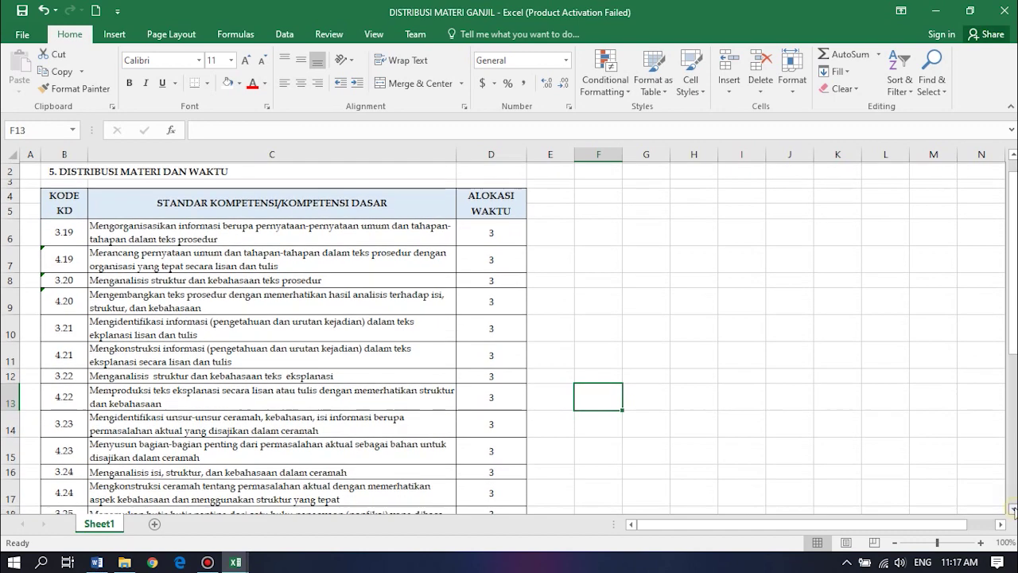
{"action": "left_click", "coordinate": [1014, 510]}
{"action": "left_click", "coordinate": [1013, 510]}
{"action": "left_click", "coordinate": [1013, 510]}
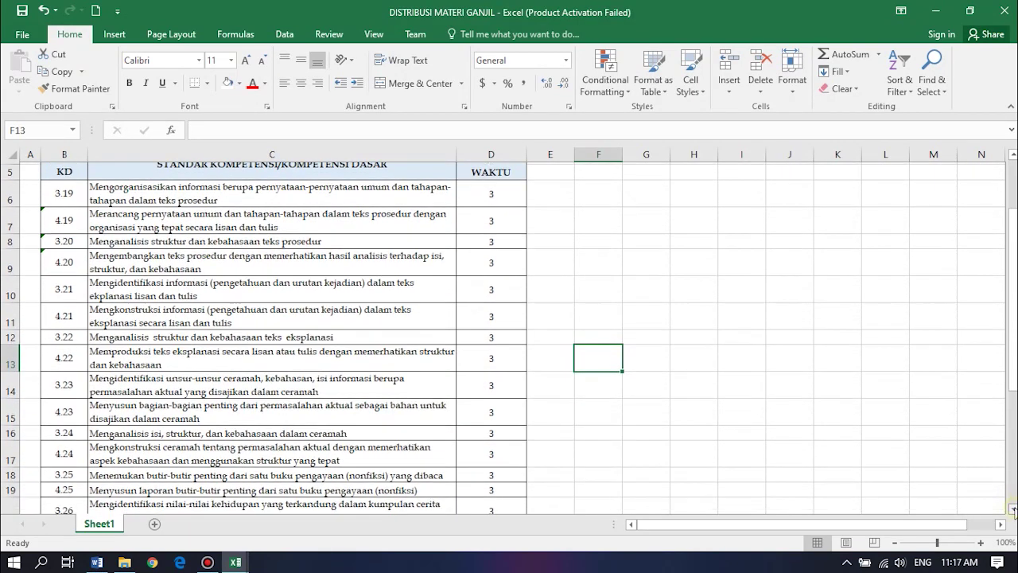
{"action": "left_click", "coordinate": [1014, 510]}
{"action": "left_click", "coordinate": [1014, 510]}
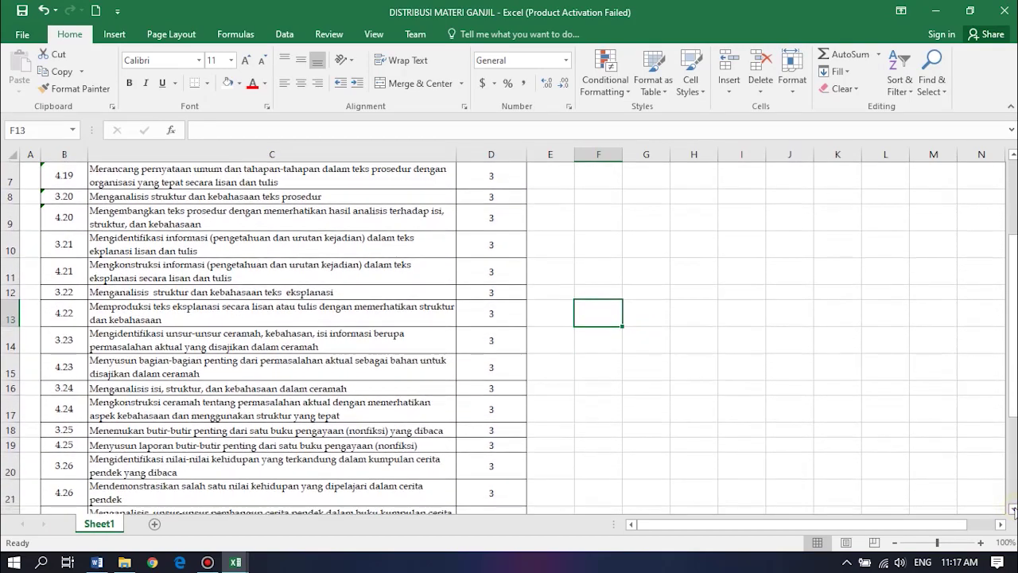
{"action": "left_click", "coordinate": [1013, 510]}
{"action": "left_click", "coordinate": [1014, 510]}
{"action": "left_click", "coordinate": [1013, 510]}
{"action": "left_click", "coordinate": [1014, 510]}
{"action": "left_click", "coordinate": [1014, 510]}
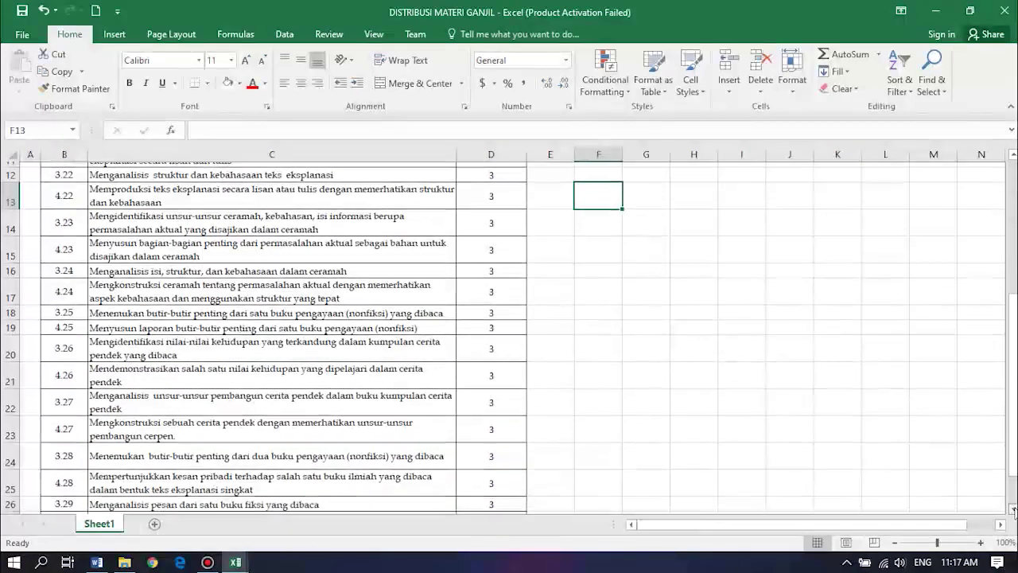
{"action": "left_click", "coordinate": [1014, 510]}
{"action": "left_click", "coordinate": [1014, 510]}
{"action": "left_click", "coordinate": [1013, 510]}
{"action": "left_click", "coordinate": [1014, 510]}
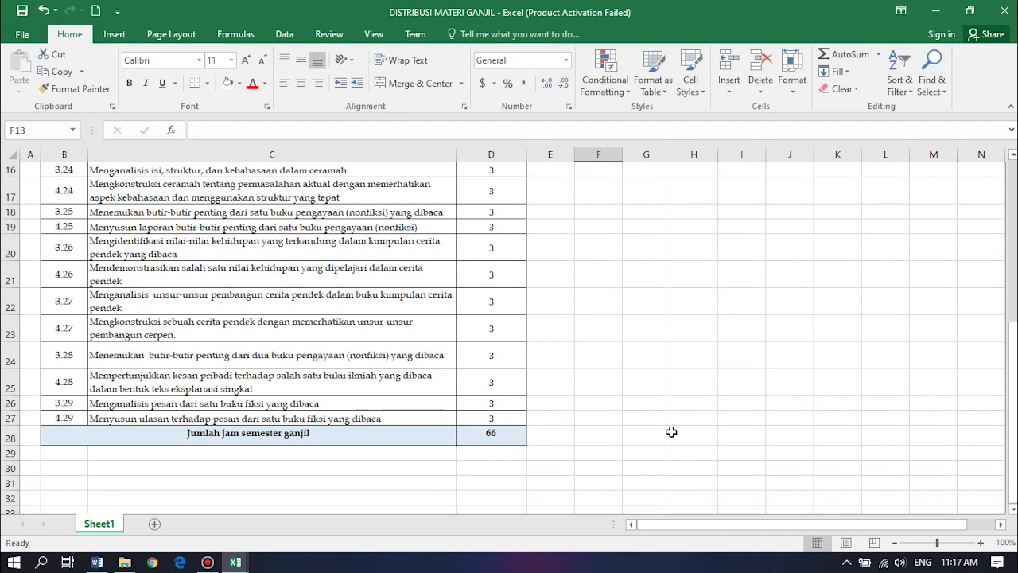
{"action": "left_click", "coordinate": [492, 436]}
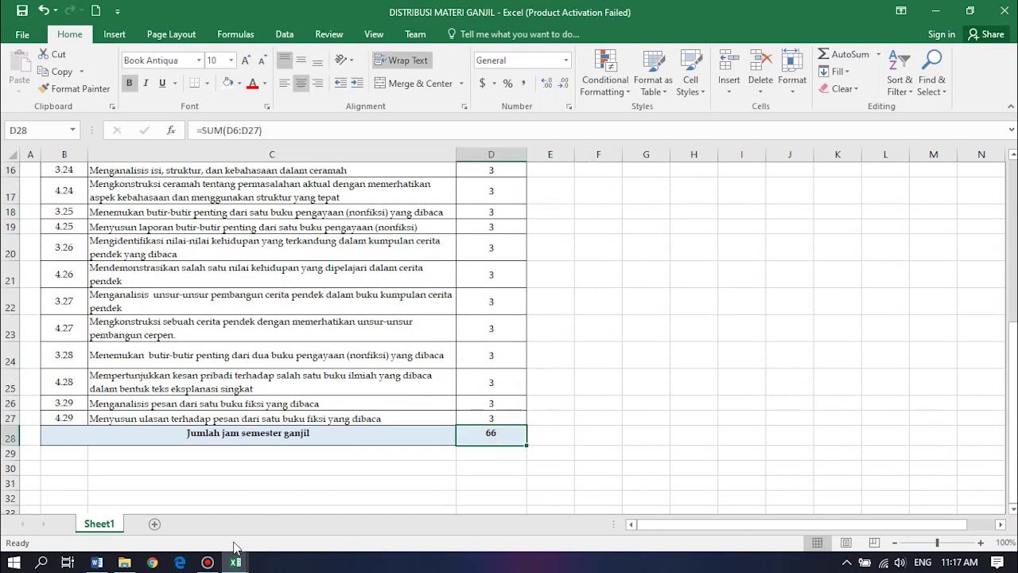
- Switch to the 4. DISTRIBUSI WAKTU GANJIL workbook and examine the effective-weeks calculation line in D35
{"action": "mouse_move", "coordinate": [237, 563]}
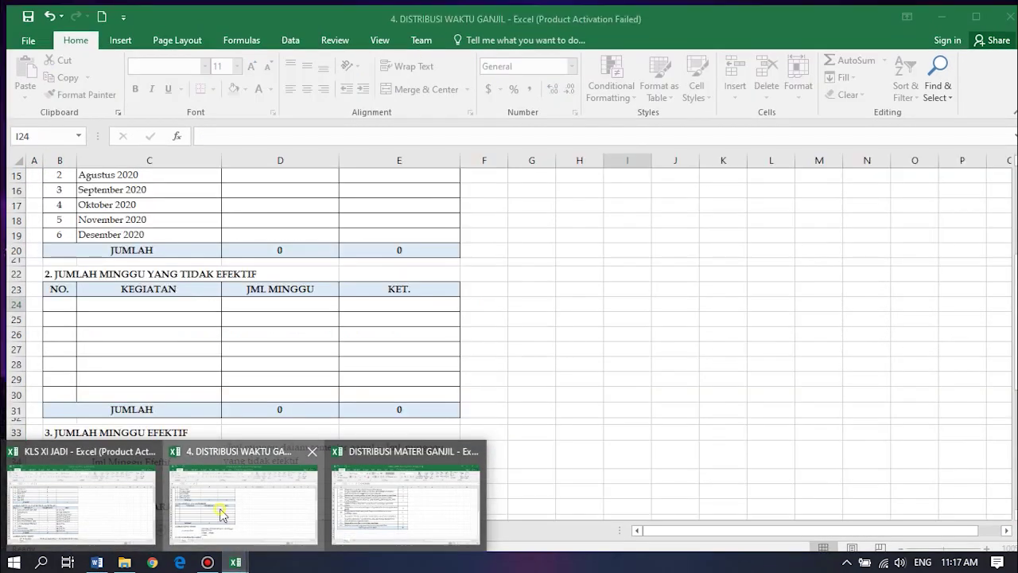
{"action": "left_click", "coordinate": [228, 530]}
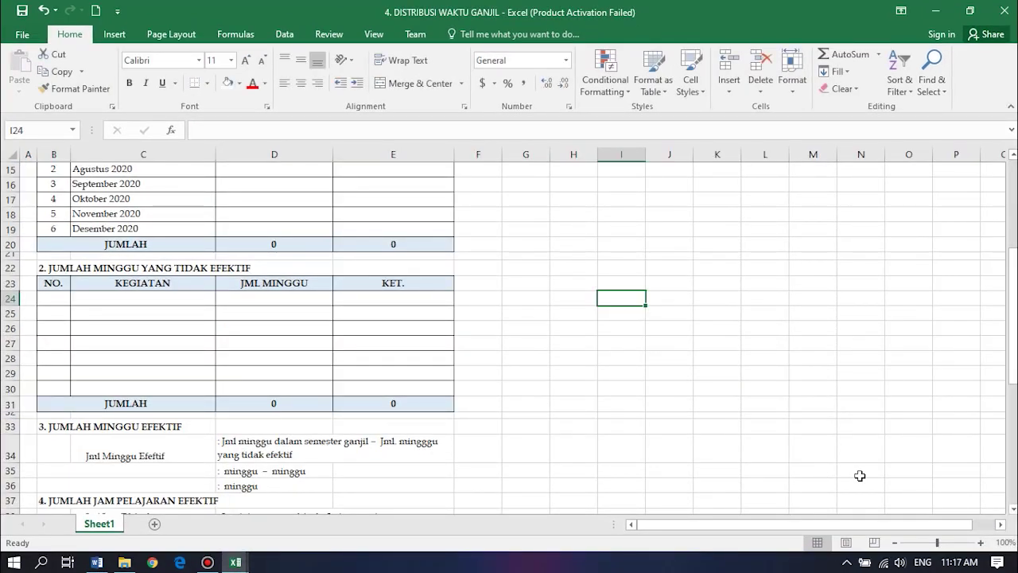
{"action": "left_click", "coordinate": [981, 543]}
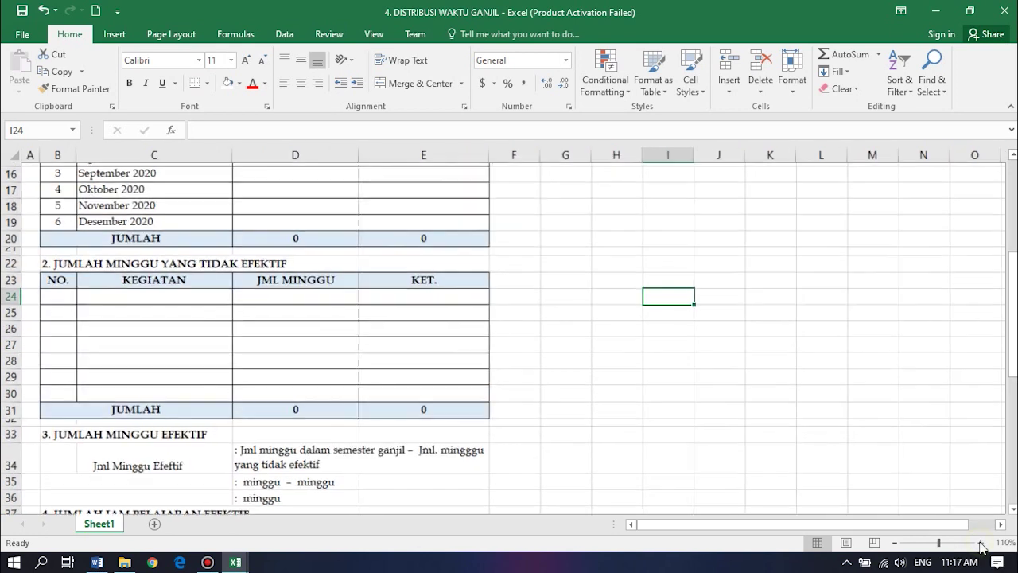
{"action": "left_click", "coordinate": [981, 542]}
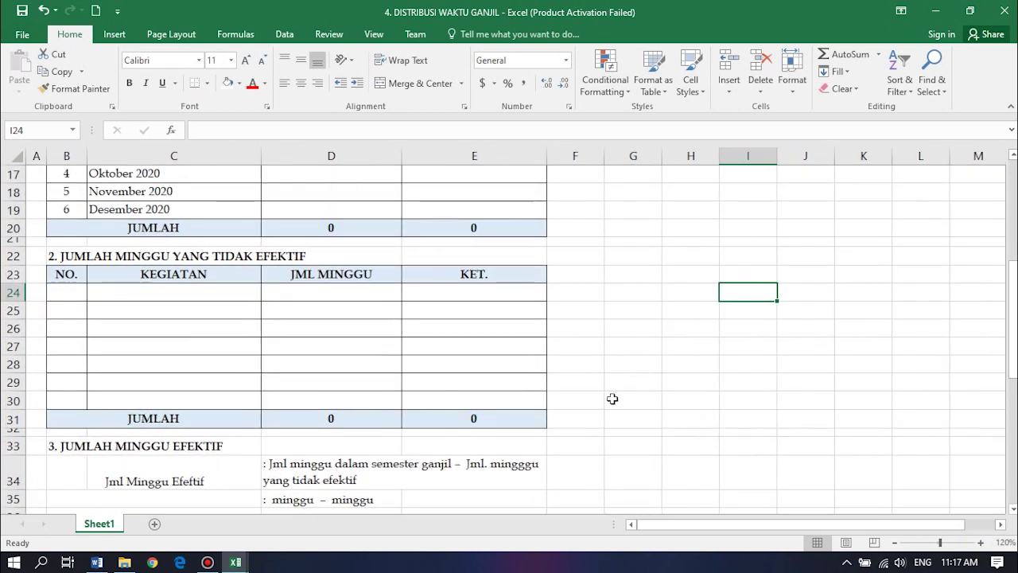
{"action": "left_click", "coordinate": [272, 503]}
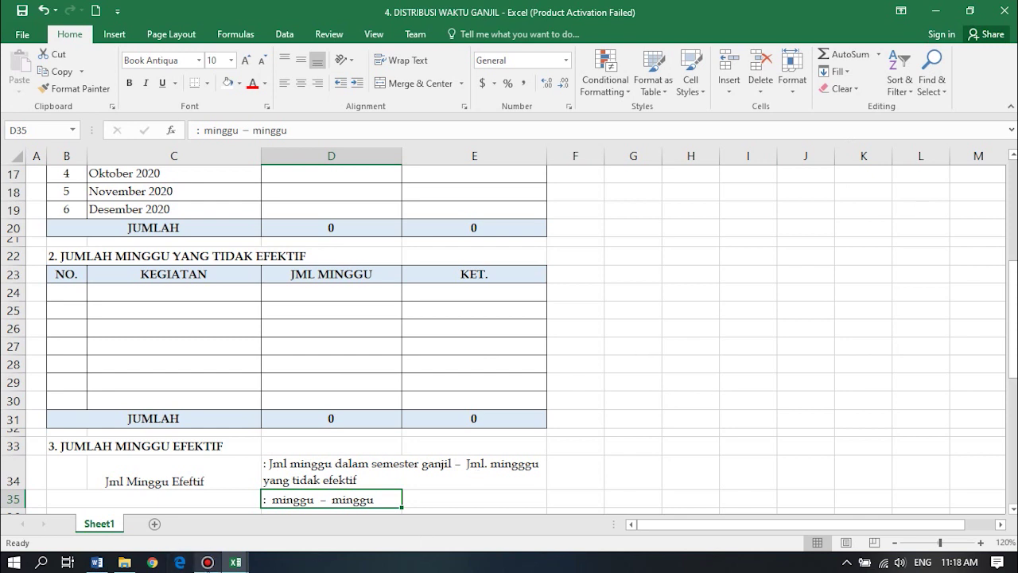
{"action": "left_click", "coordinate": [207, 562]}
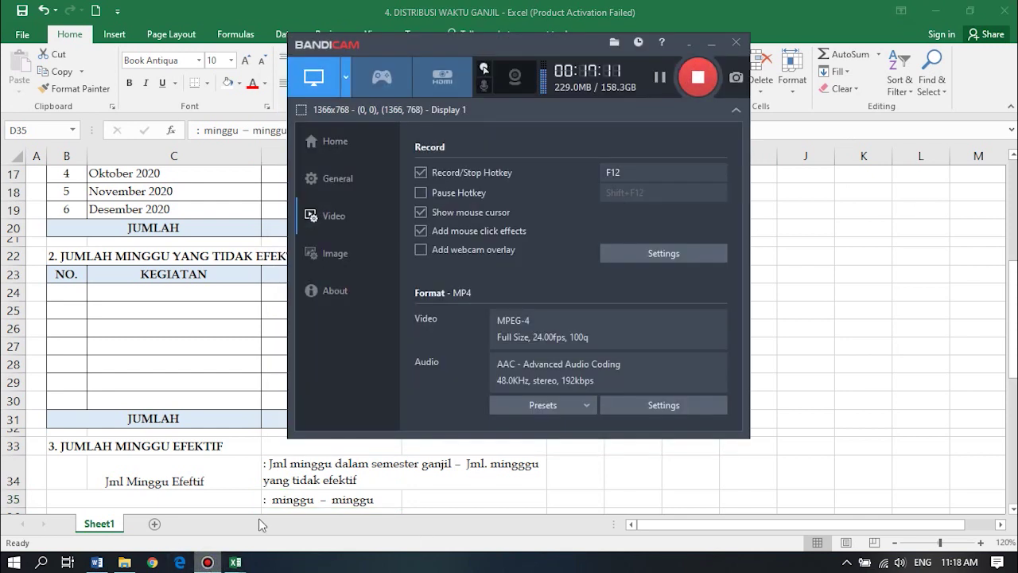
{"action": "left_click", "coordinate": [660, 77]}
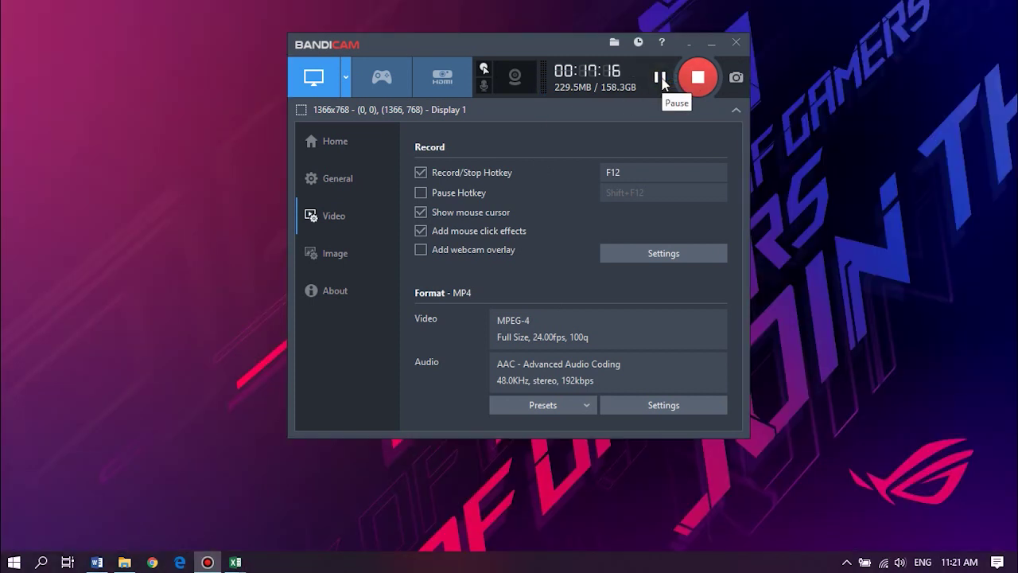
- Switch to the DISTRIBUSI MATERI GANJIL workbook and go to the first ALOKASI WAKTU cell, D6
{"action": "left_click", "coordinate": [713, 43]}
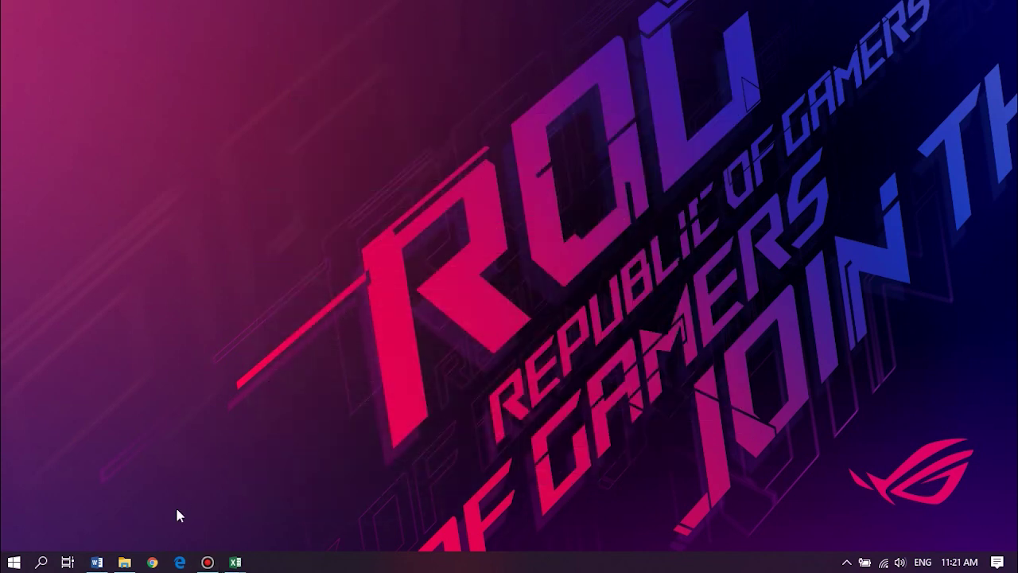
{"action": "left_click", "coordinate": [125, 562]}
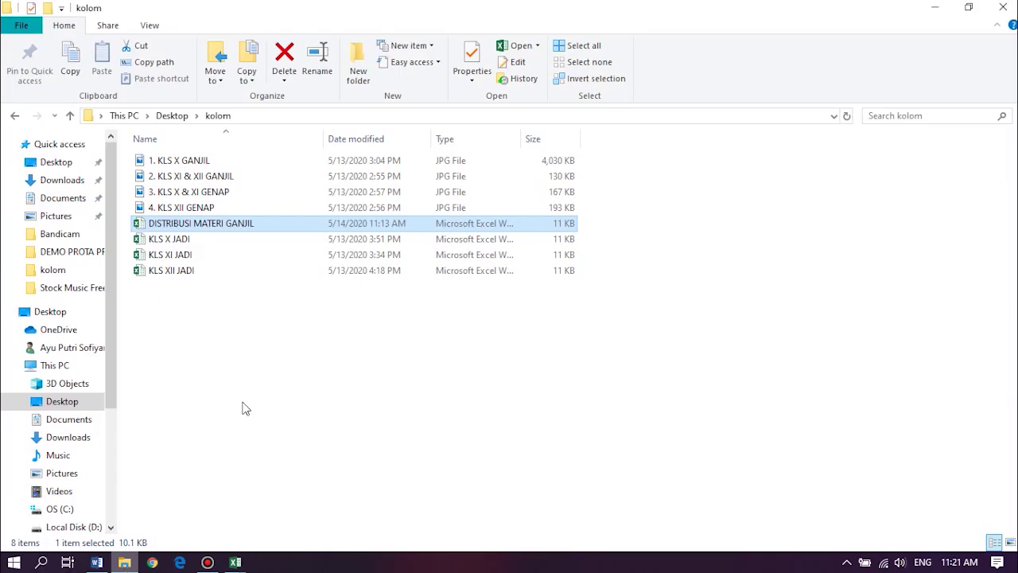
{"action": "left_click", "coordinate": [242, 227]}
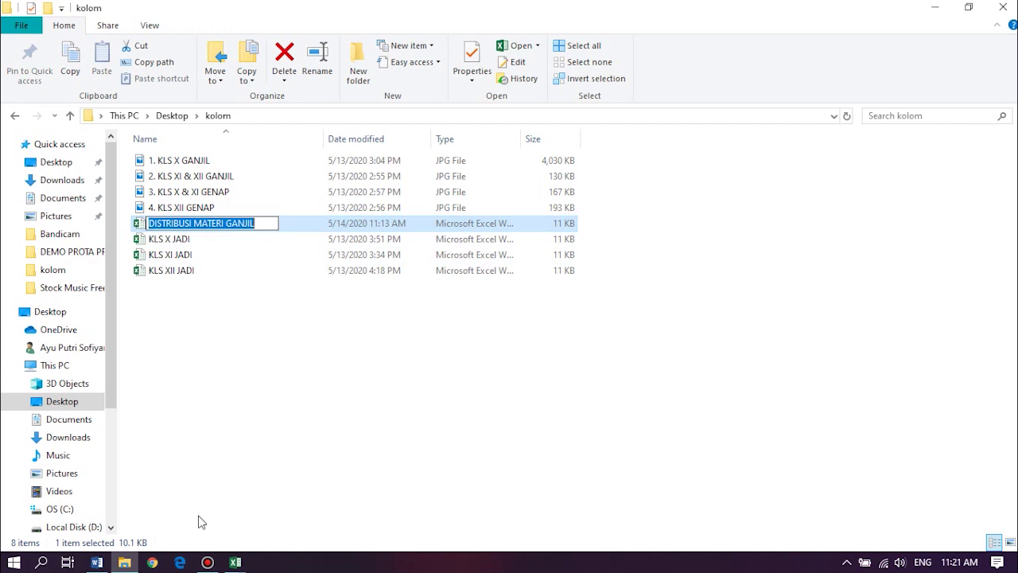
{"action": "left_click", "coordinate": [236, 562]}
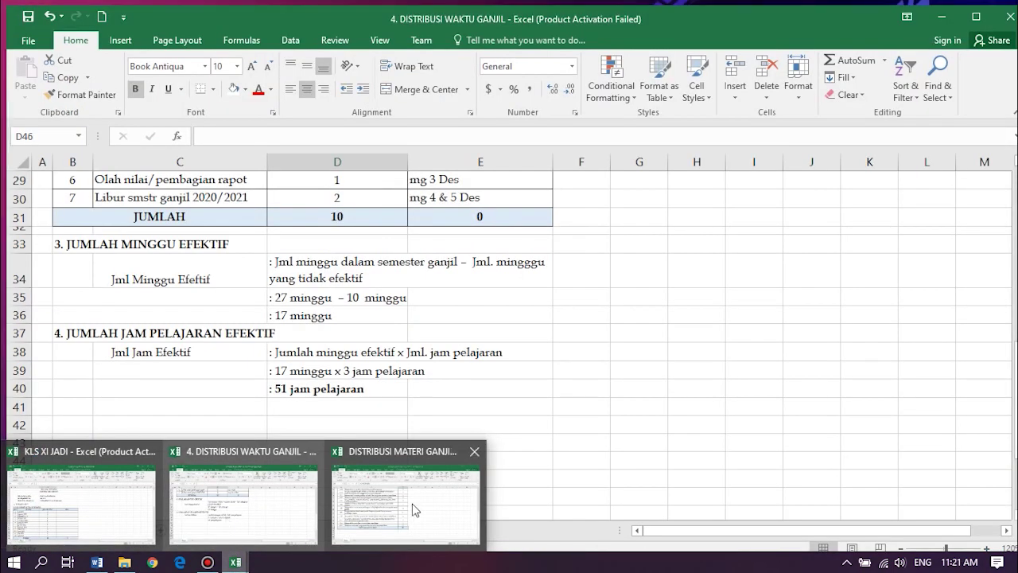
{"action": "mouse_move", "coordinate": [412, 503]}
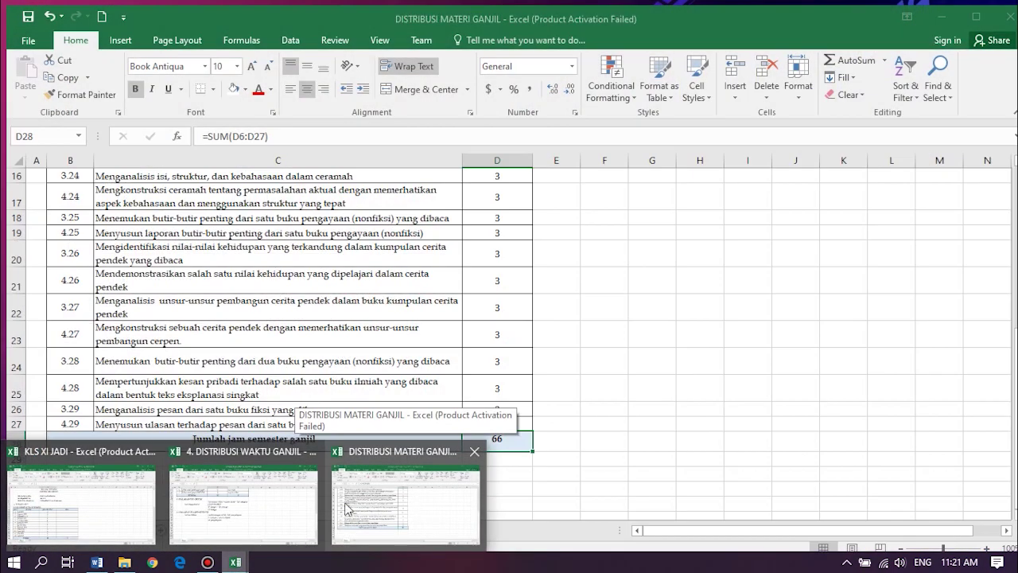
{"action": "left_click", "coordinate": [400, 511]}
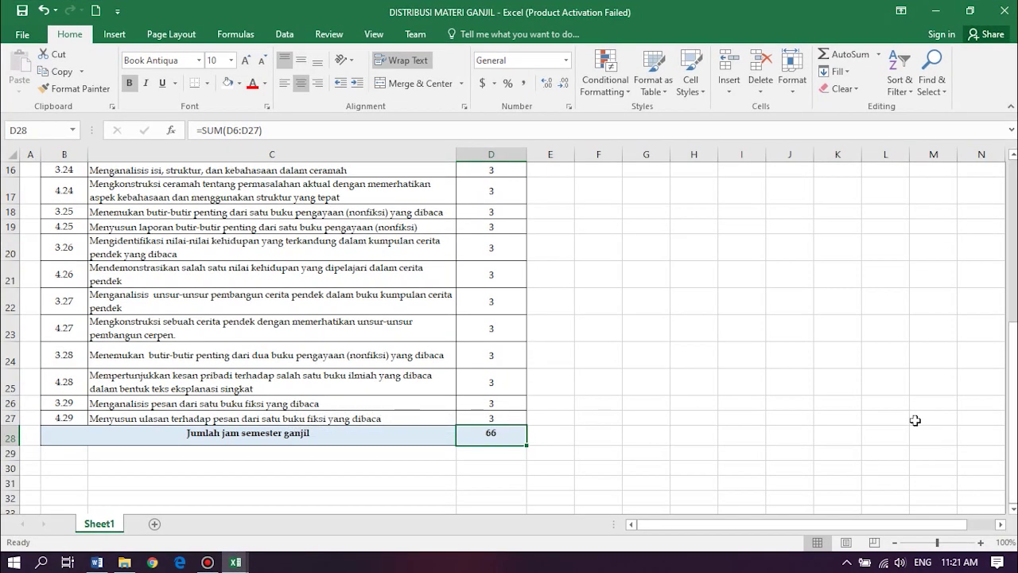
{"action": "left_click_drag", "start_coordinate": [1015, 447], "coordinate": [1015, 266]}
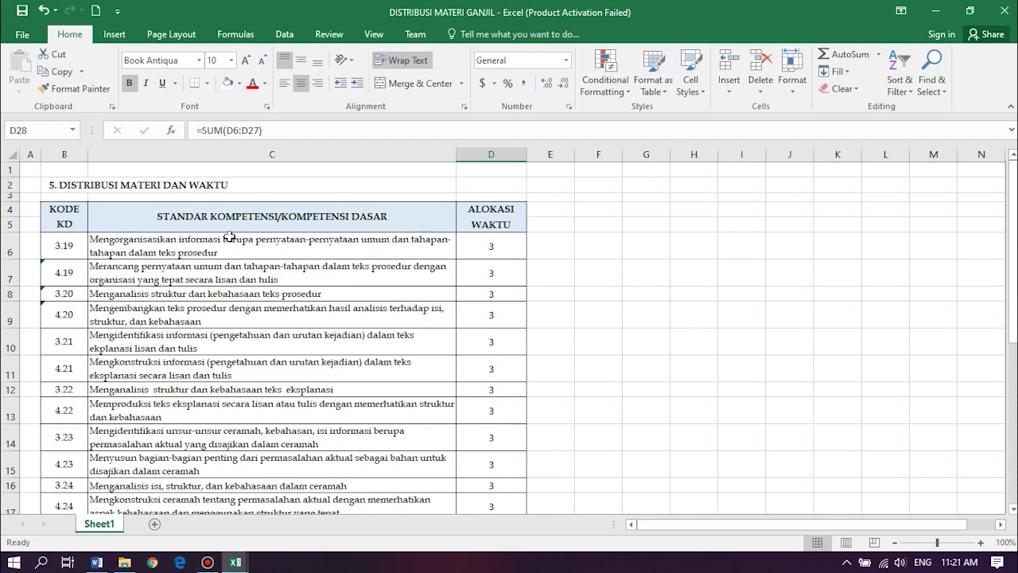
{"action": "left_click", "coordinate": [489, 244]}
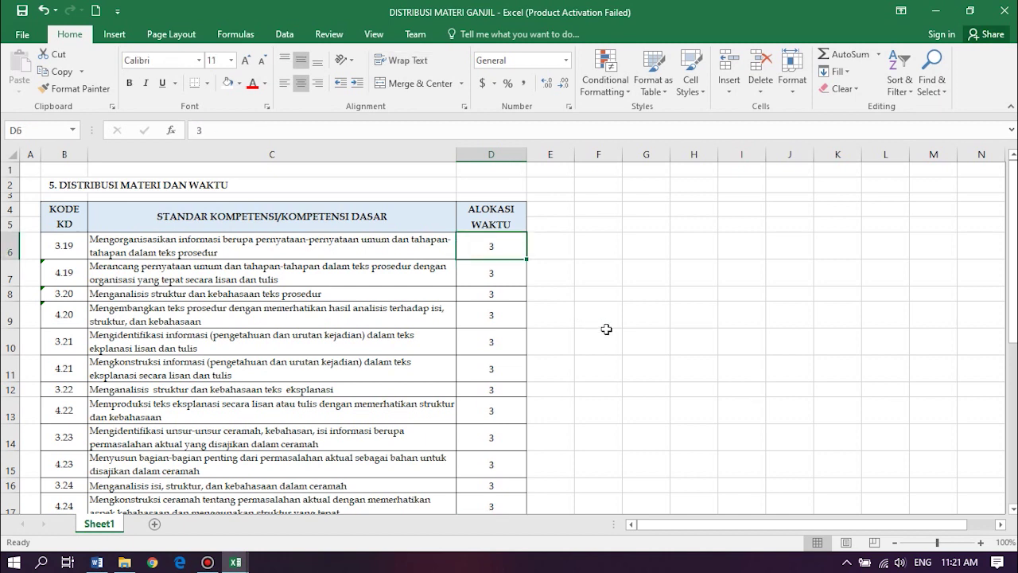
- Reopen the DISTRIBUSI MATERI GANJIL workbook and review its time allocations from D6 down to the semester-hours row
{"action": "left_click", "coordinate": [236, 562]}
{"action": "left_click", "coordinate": [124, 562]}
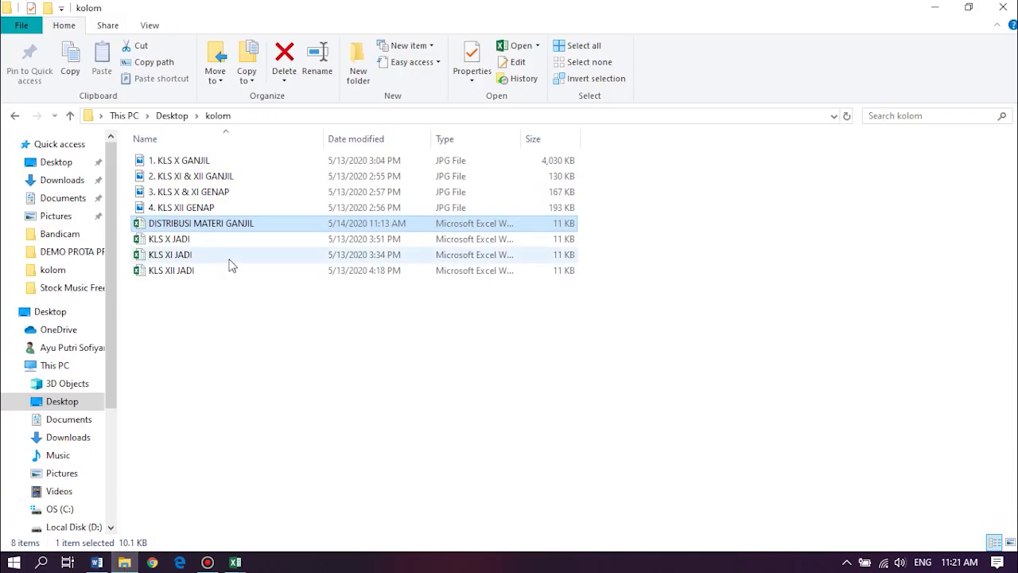
{"action": "mouse_move", "coordinate": [236, 560]}
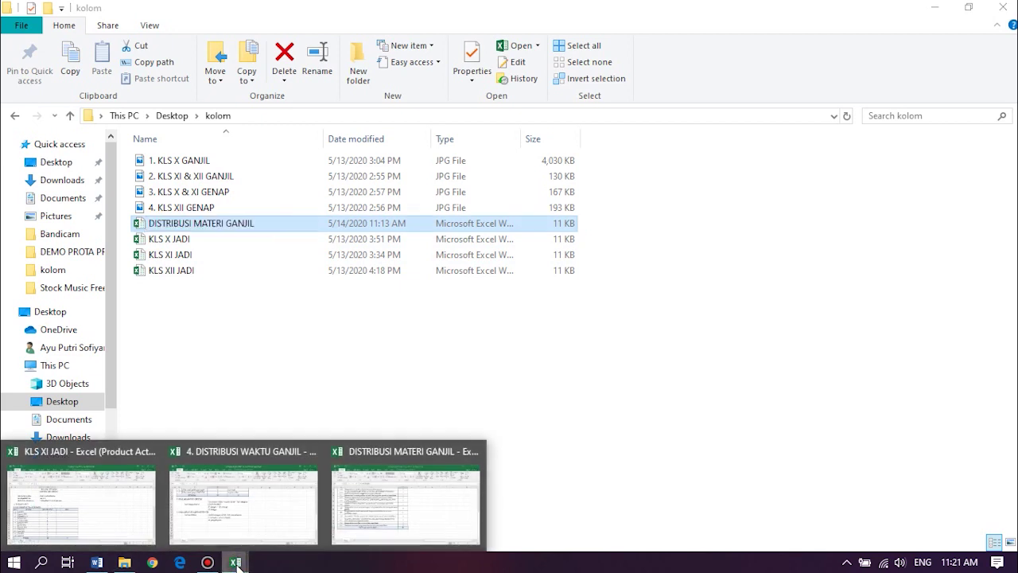
{"action": "mouse_move", "coordinate": [347, 510]}
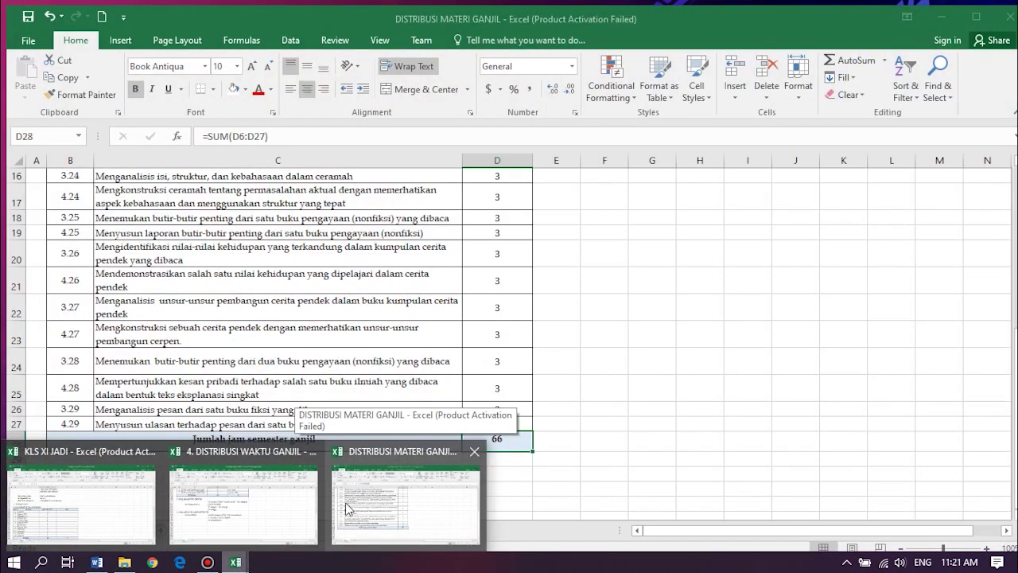
{"action": "left_click", "coordinate": [401, 511]}
{"action": "left_click_drag", "start_coordinate": [1014, 459], "coordinate": [1012, 274]}
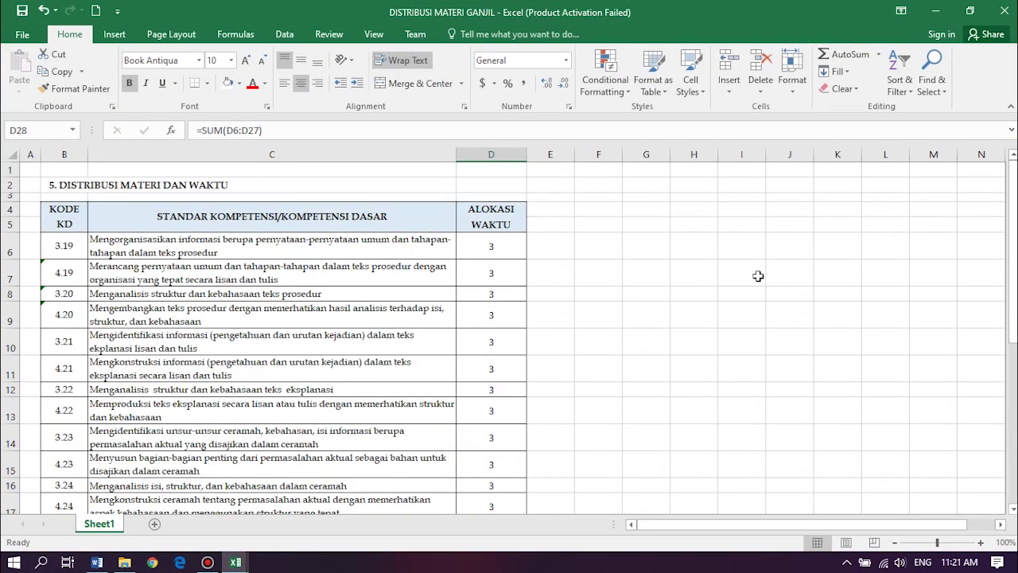
{"action": "left_click", "coordinate": [489, 245]}
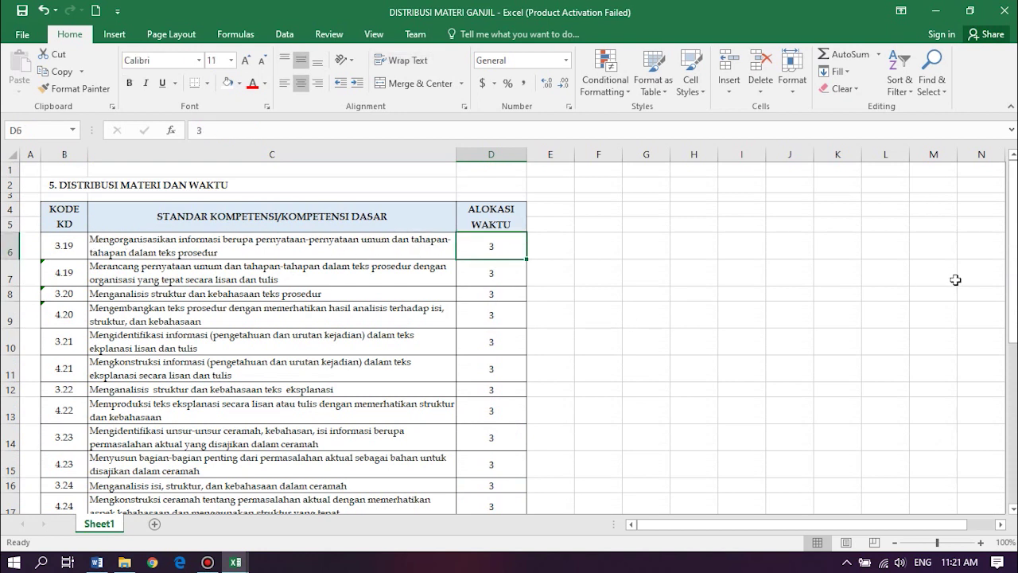
{"action": "left_click_drag", "start_coordinate": [1015, 275], "coordinate": [1015, 284]}
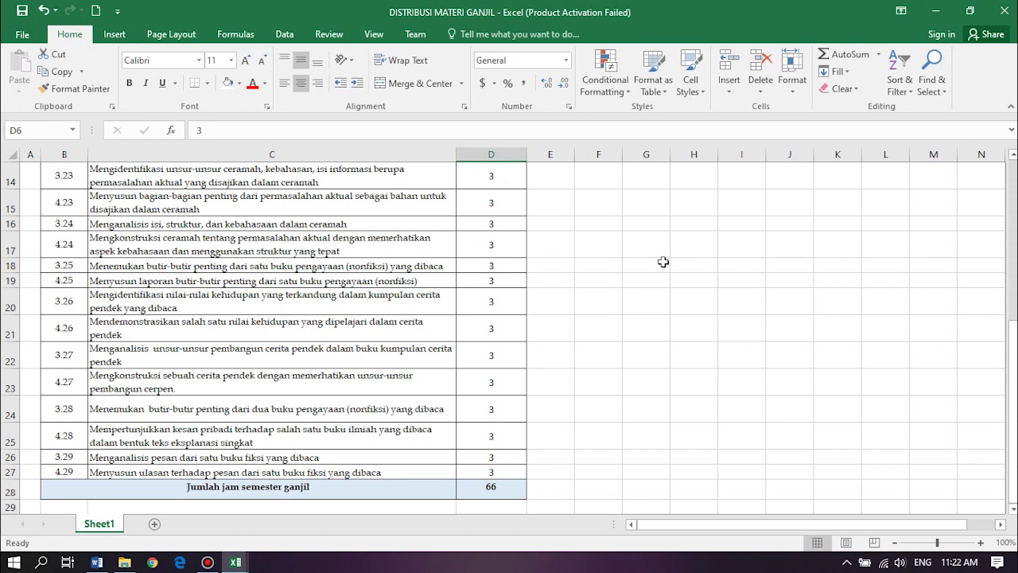
- Check the effective lesson hours in D40 of the 4. DISTRIBUSI WAKTU GANJIL workbook, and return to the DISTRIBUSI MATERI GANJIL workbook
{"action": "key", "text": "alt+Tab"}
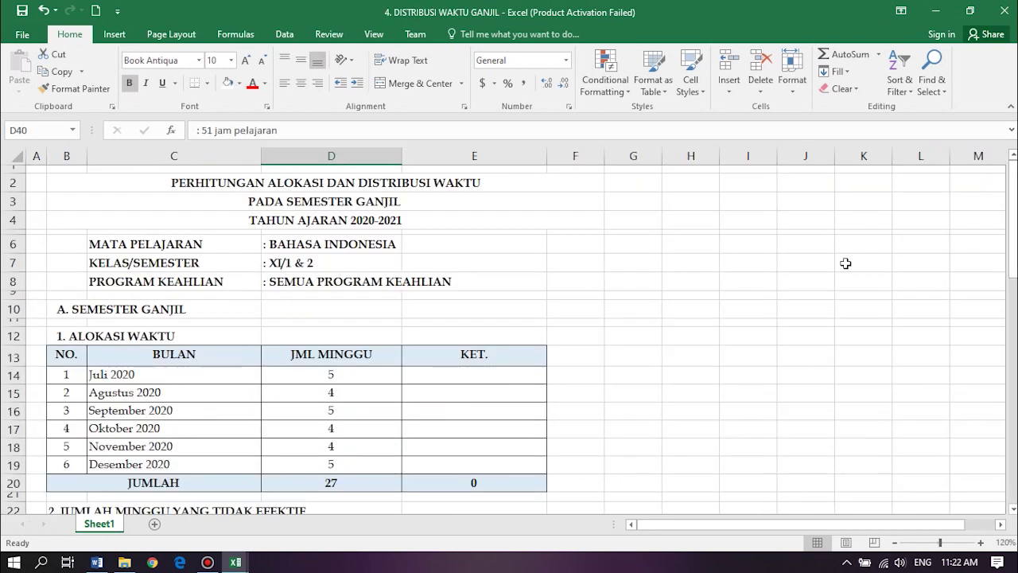
{"action": "scroll", "coordinate": [994, 411], "scroll_direction": "down", "scroll_amount": 10}
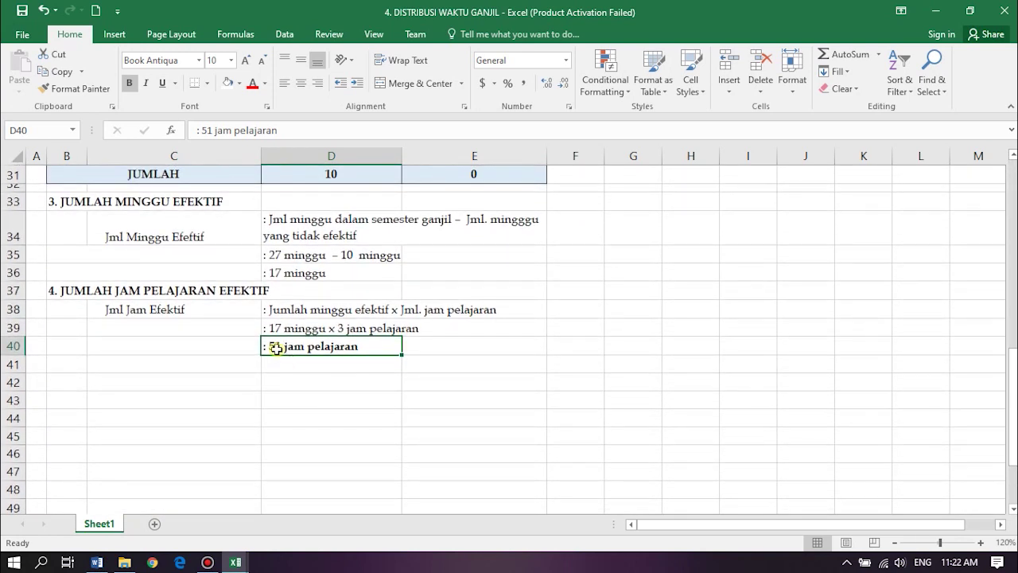
{"action": "left_click", "coordinate": [236, 562]}
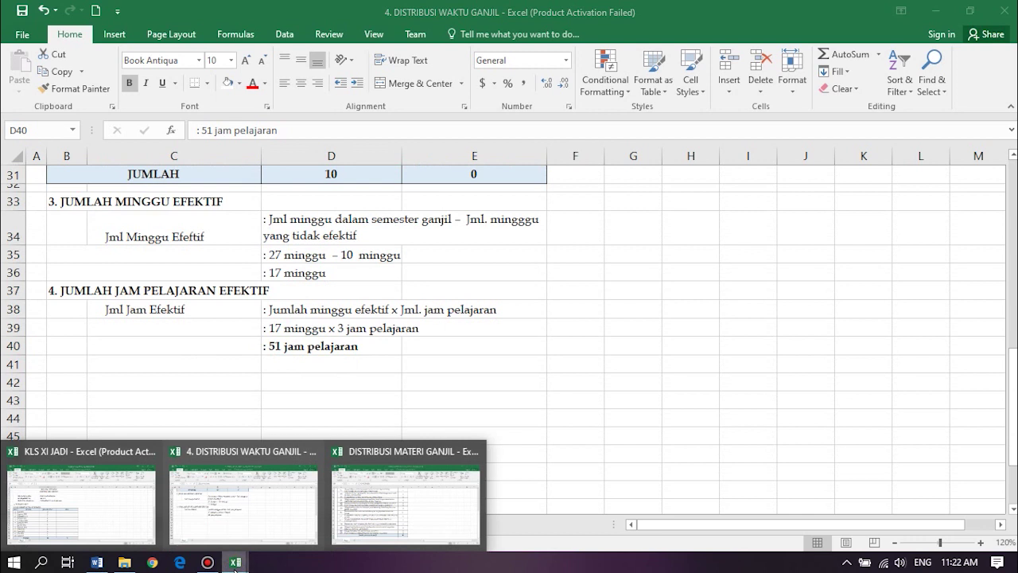
{"action": "left_click", "coordinate": [374, 521]}
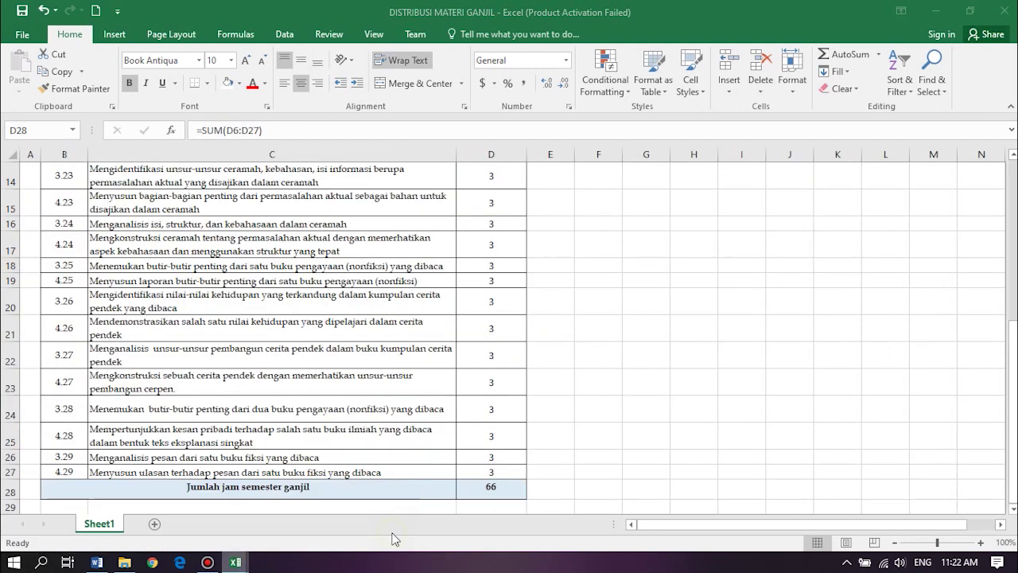
- Enter 51 in E28 beside the semester-hours total, centre it horizontally and vertically, and make it bold
{"action": "left_click", "coordinate": [555, 487]}
{"action": "type", "text": "51"}
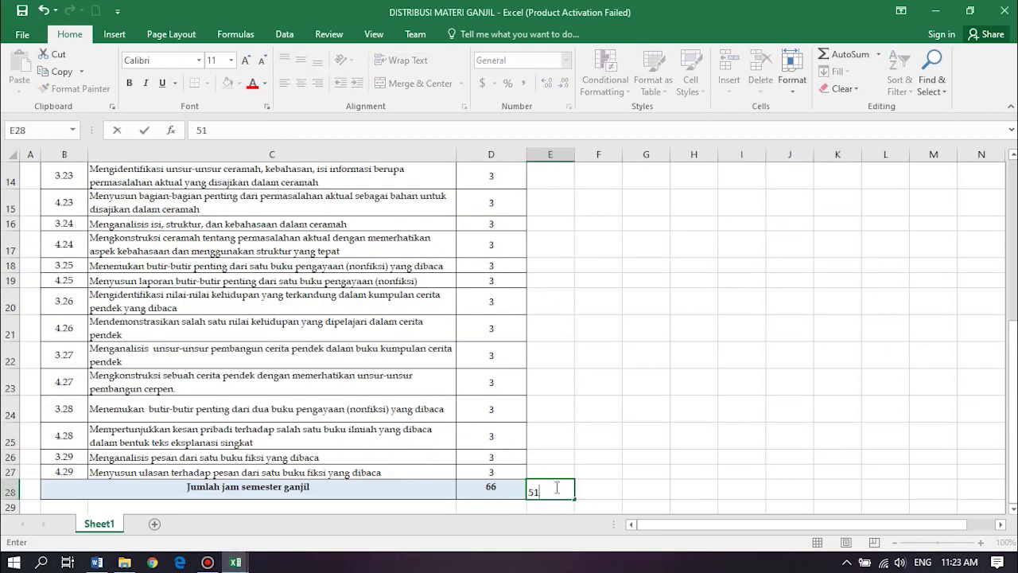
{"action": "left_click", "coordinate": [675, 468]}
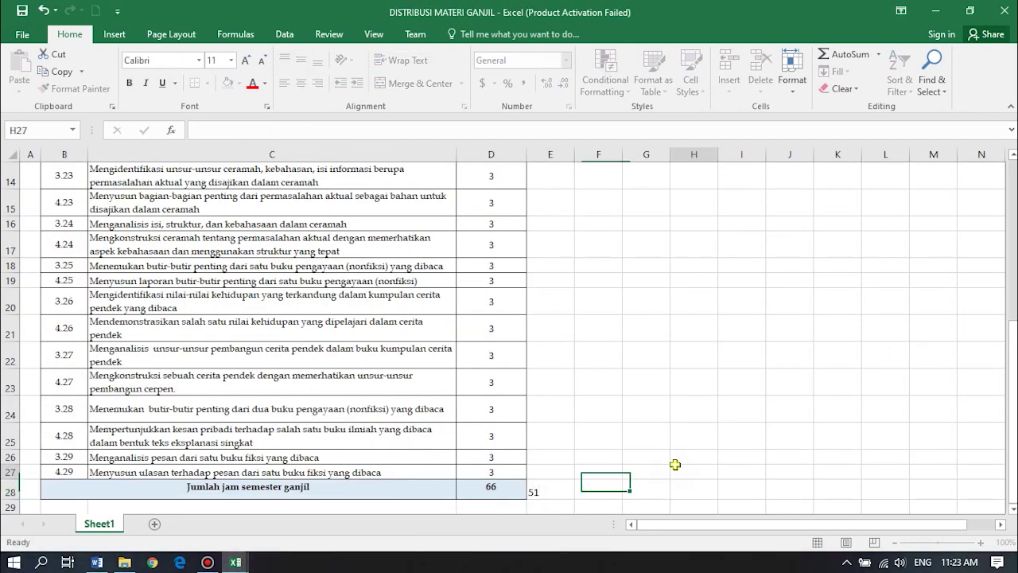
{"action": "left_click", "coordinate": [553, 493]}
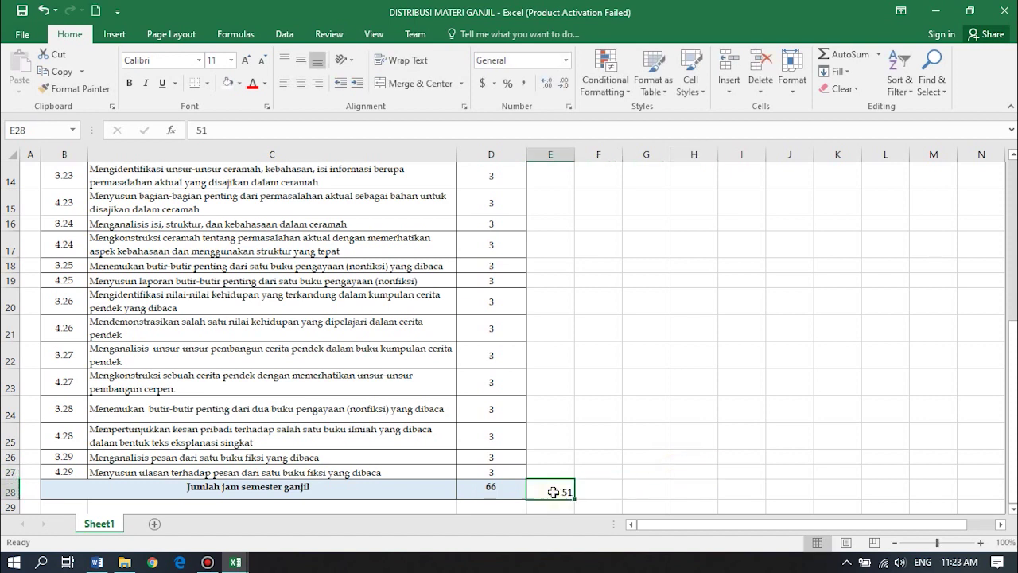
{"action": "left_click", "coordinate": [984, 542]}
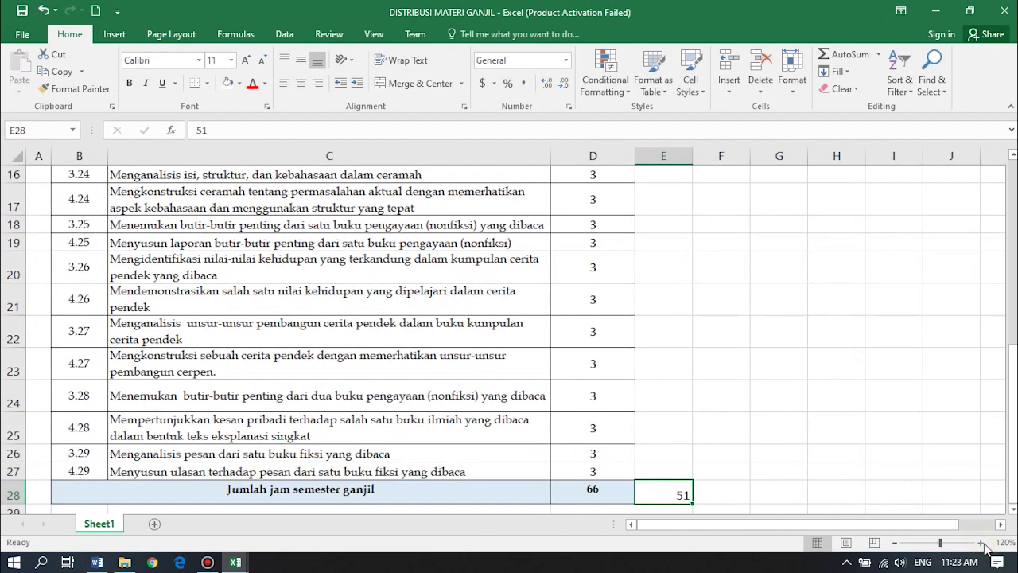
{"action": "left_click", "coordinate": [300, 60]}
{"action": "left_click", "coordinate": [301, 83]}
{"action": "left_click", "coordinate": [130, 87]}
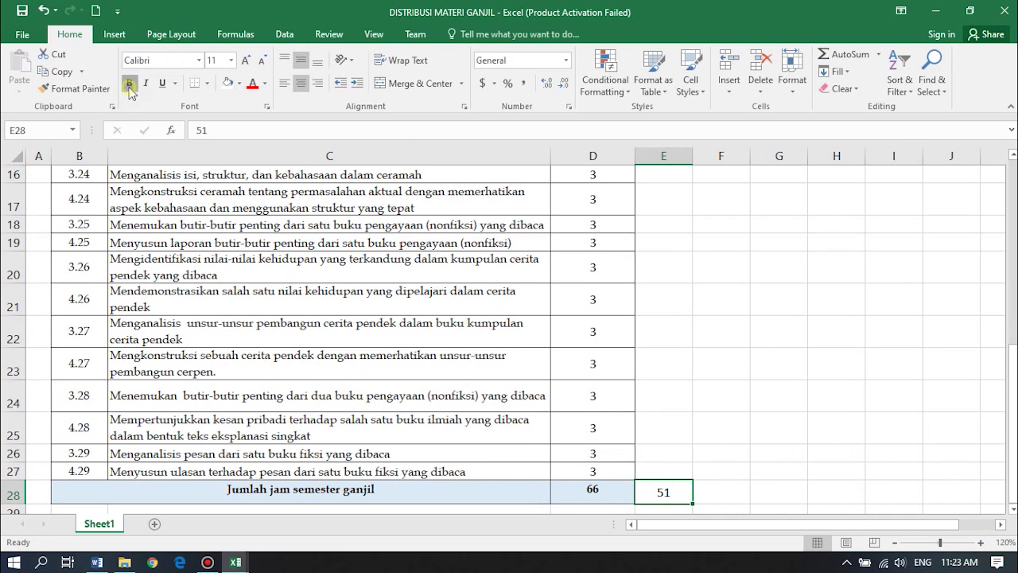
{"action": "left_click", "coordinate": [602, 497]}
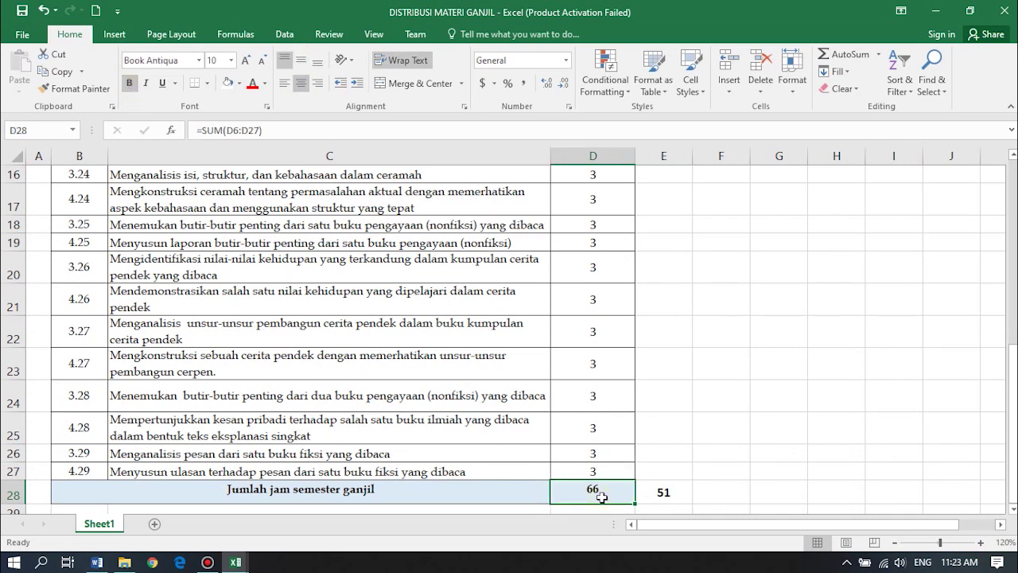
{"action": "left_click", "coordinate": [671, 493]}
- Insert a blank sheet row at row 10, between KD 4.20 and KD 3.21
{"action": "mouse_move", "coordinate": [1014, 410]}
{"action": "left_mouse_down"}
{"action": "mouse_move", "coordinate": [1015, 374]}
{"action": "mouse_move", "coordinate": [1014, 410]}
{"action": "left_mouse_up"}
{"action": "left_click_drag", "start_coordinate": [1016, 477], "coordinate": [1016, 318]}
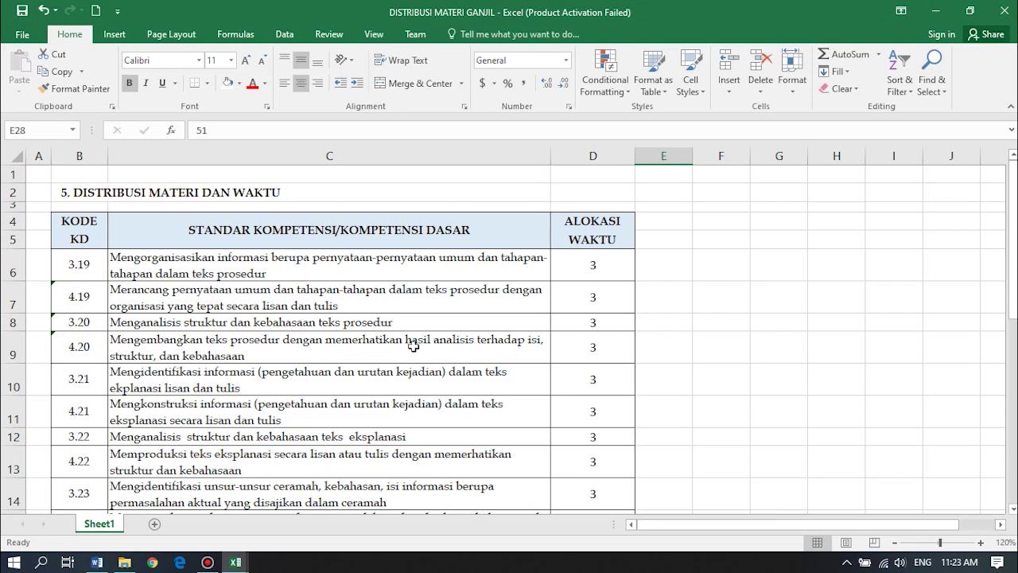
{"action": "left_click", "coordinate": [14, 379]}
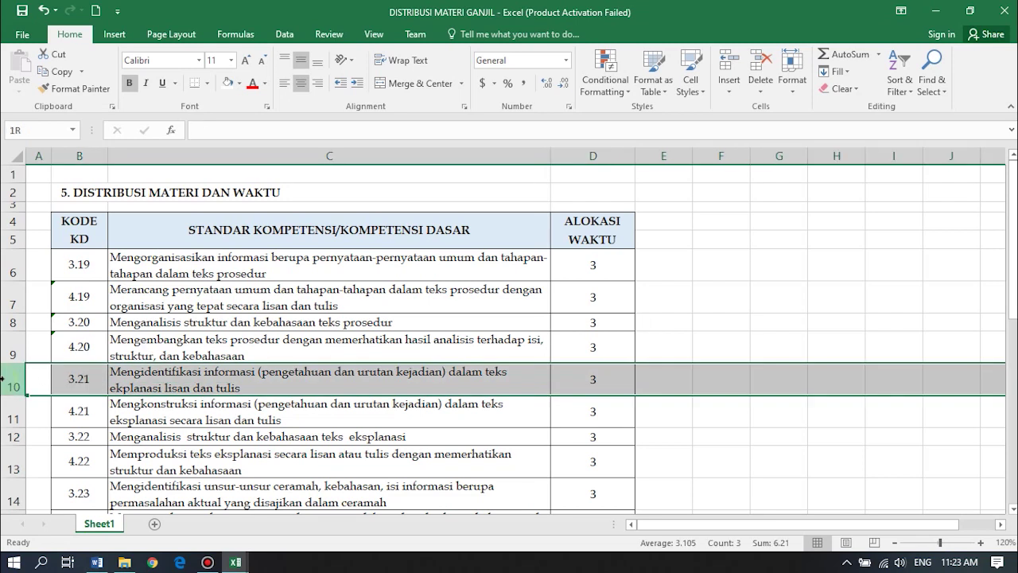
{"action": "left_click", "coordinate": [733, 88]}
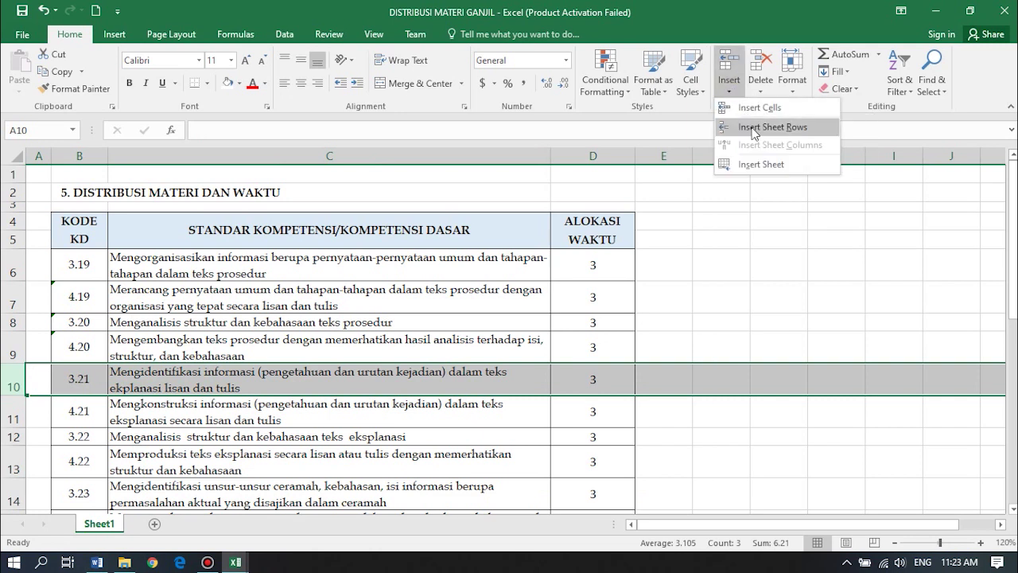
{"action": "left_click", "coordinate": [753, 129]}
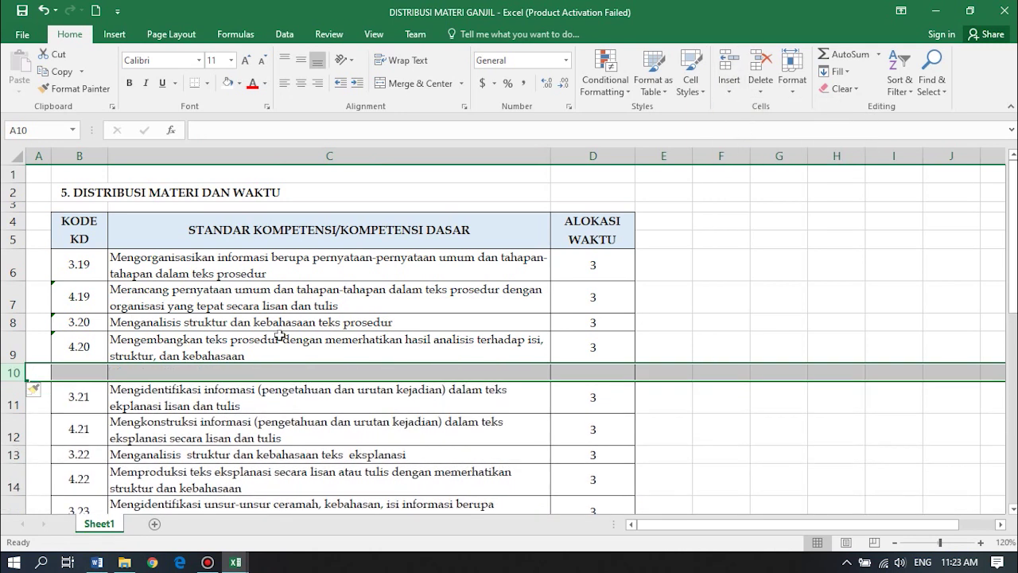
- Label the blank row in C10 as bold "Ulangan Harian 1" and give it a time allocation of 3 in D10
{"action": "left_click", "coordinate": [130, 372]}
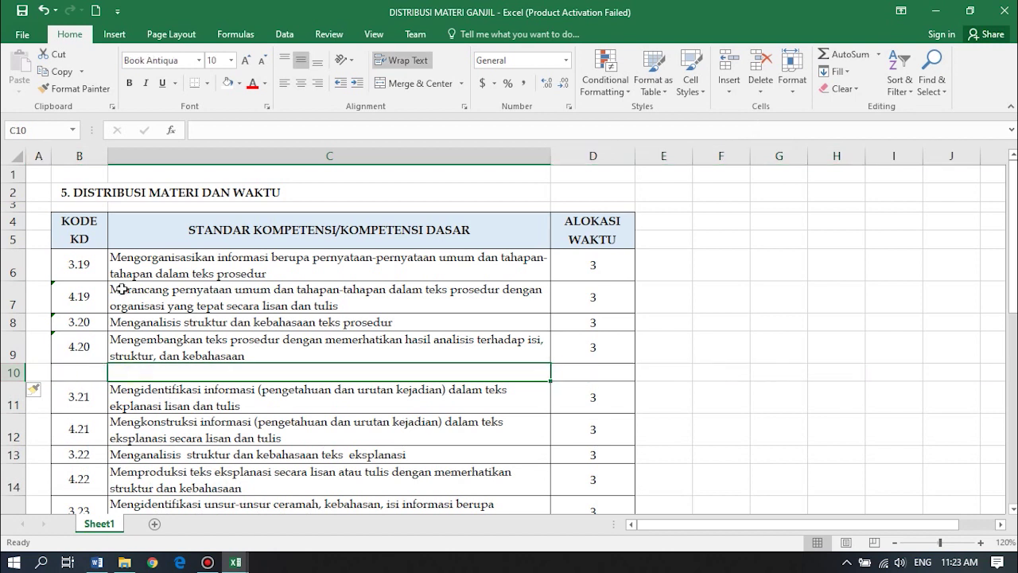
{"action": "left_click", "coordinate": [128, 83]}
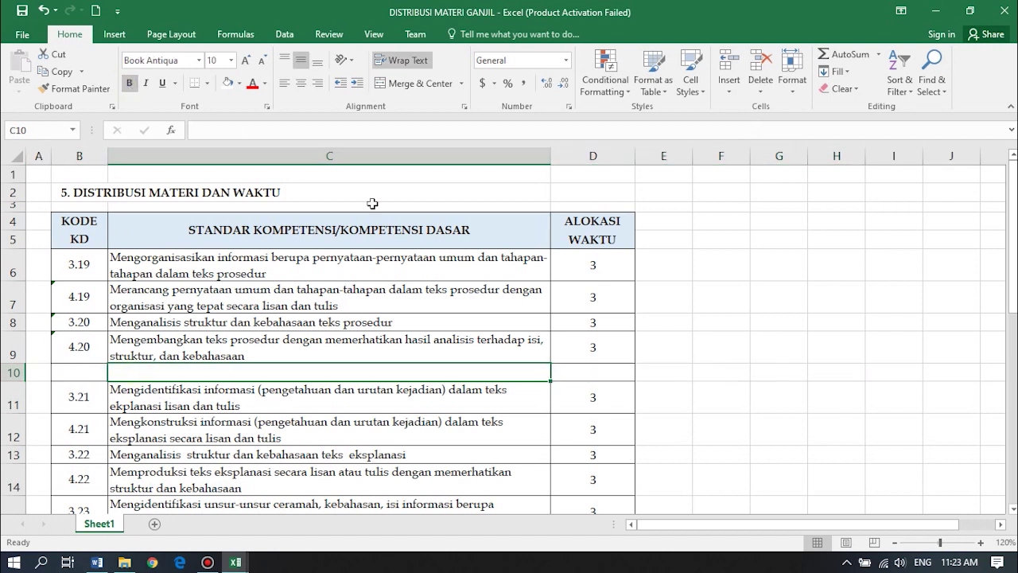
{"action": "type", "text": "Ulangan Ha"}
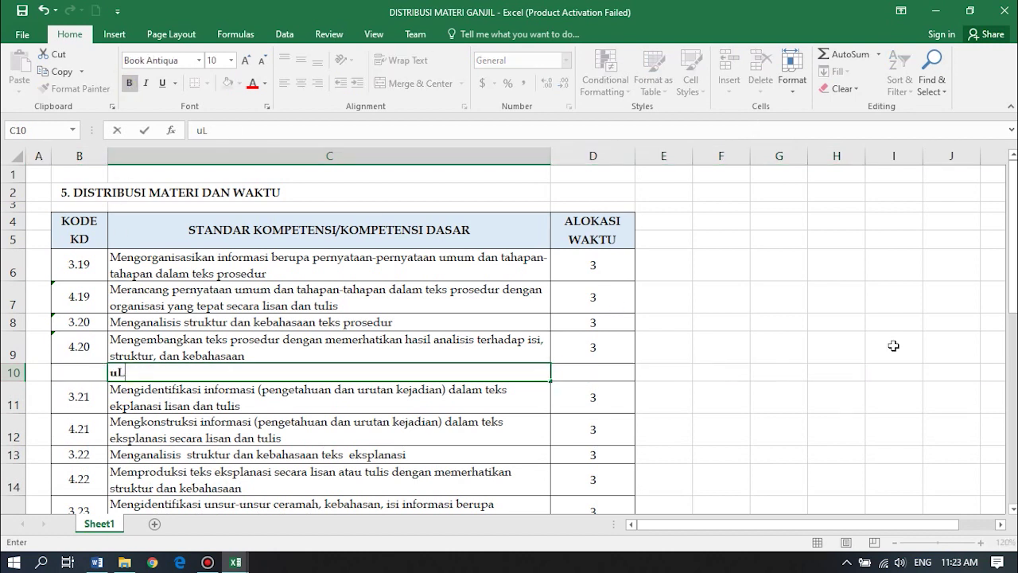
{"action": "type", "text": "rian"}
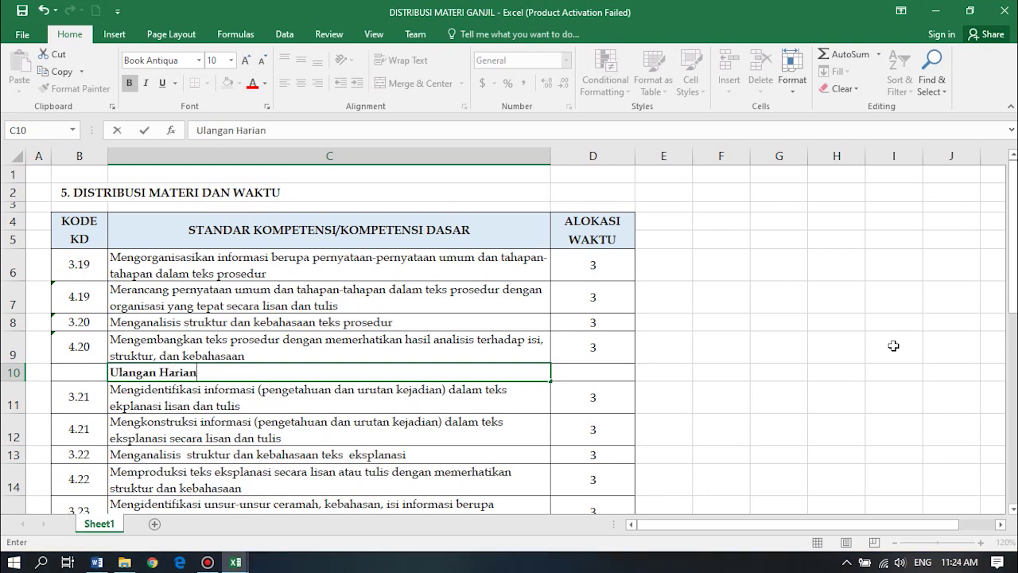
{"action": "type", "text": " 1"}
{"action": "left_click", "coordinate": [600, 378]}
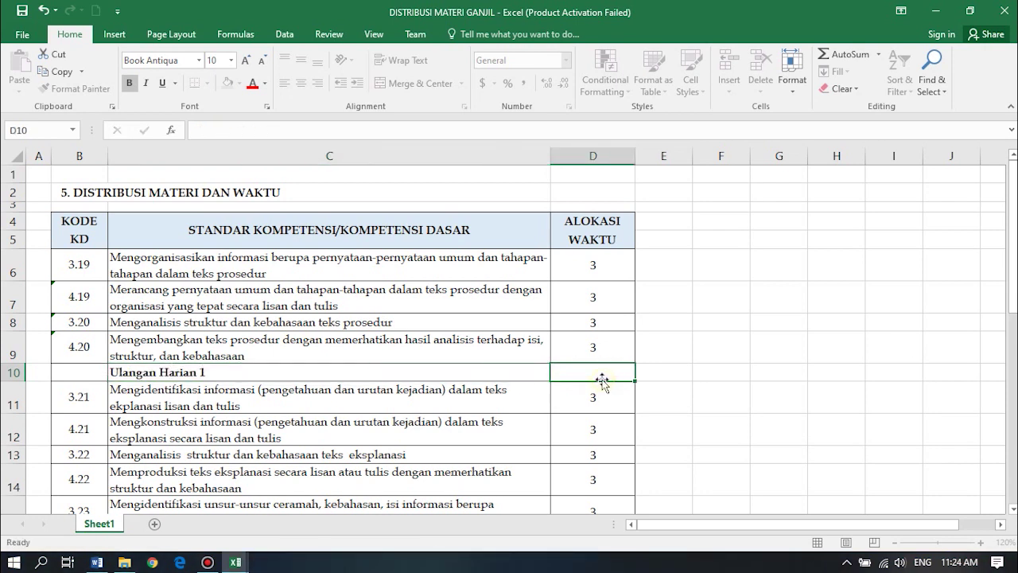
{"action": "type", "text": "3"}
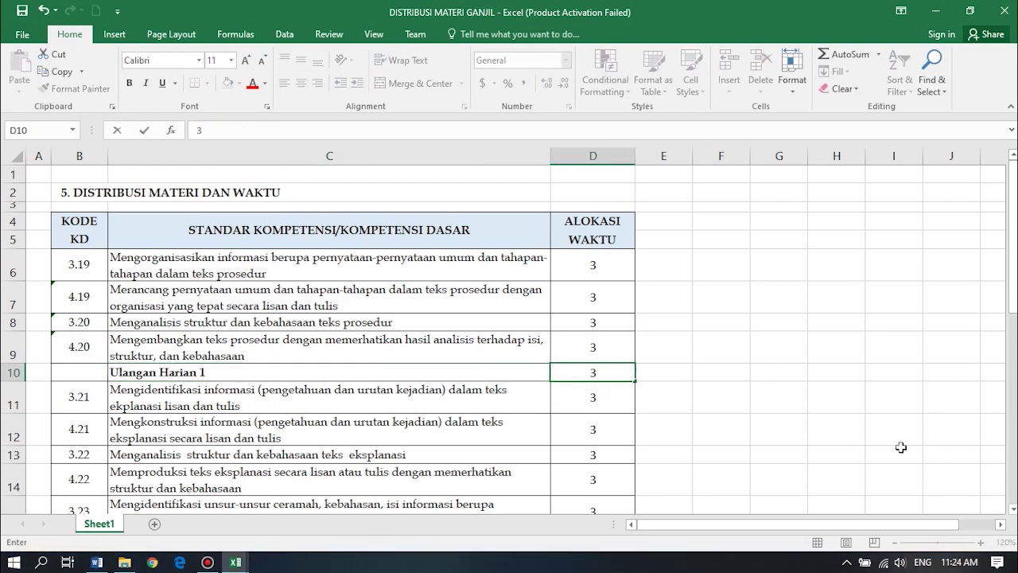
{"action": "left_click", "coordinate": [1014, 509]}
{"action": "scroll", "coordinate": [1015, 514], "scroll_direction": "down", "scroll_amount": 2}
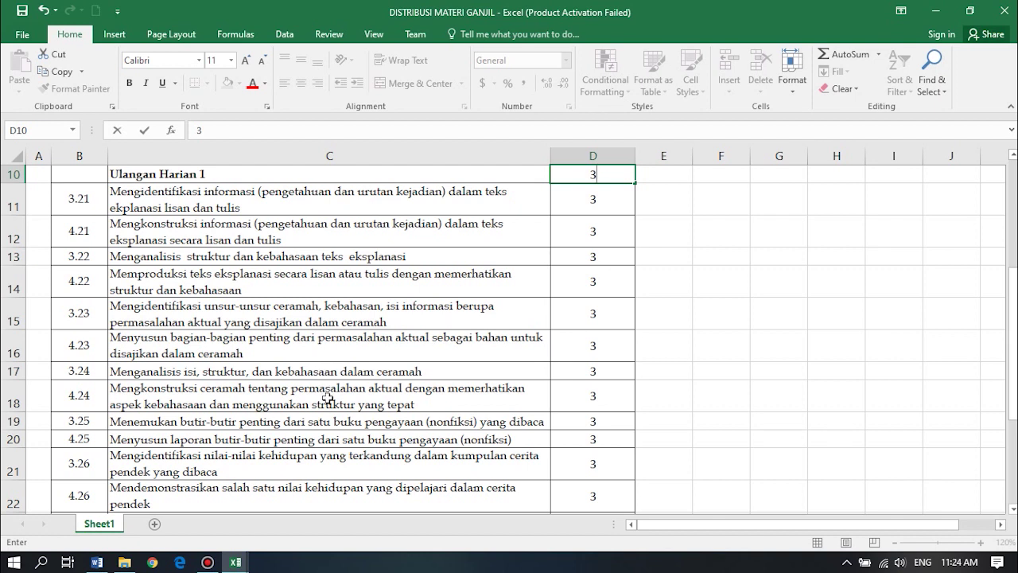
- Insert a sheet row at row 19, above KD 3.25, label it "Ulangan Harian 2" in C19 and enter a time allocation of 3 in D19
{"action": "left_click", "coordinate": [11, 420]}
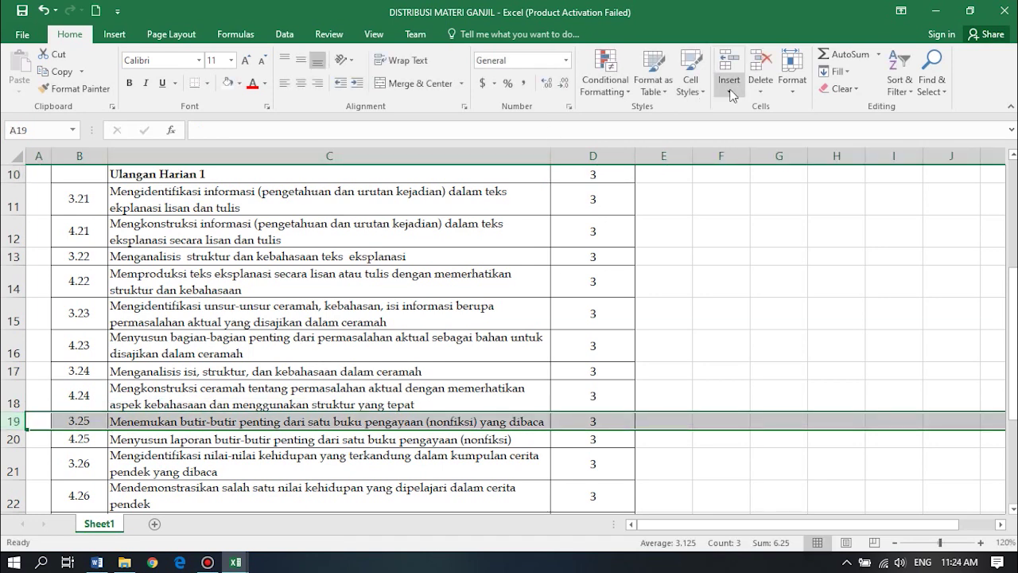
{"action": "left_click", "coordinate": [731, 92]}
{"action": "left_click", "coordinate": [749, 126]}
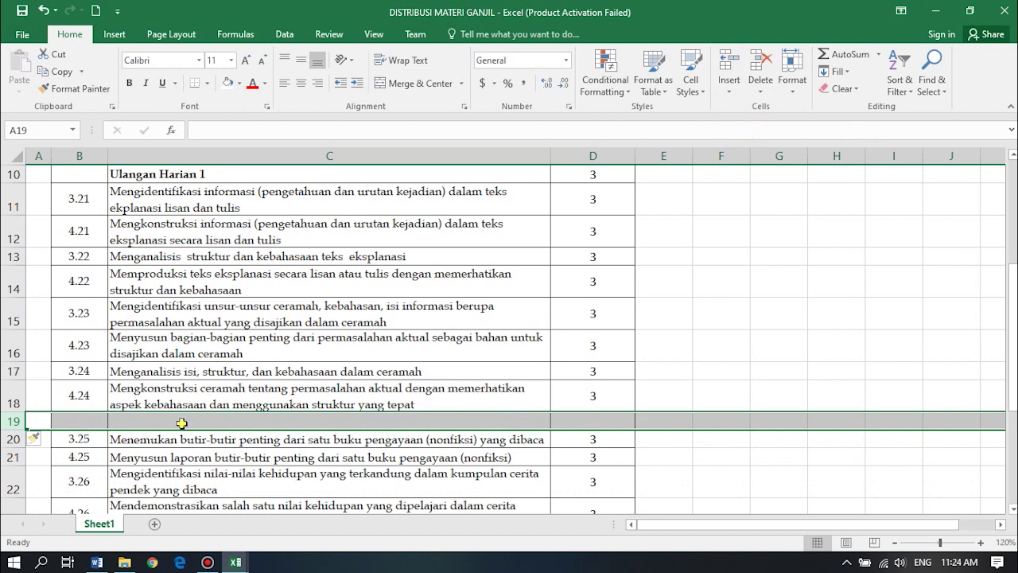
{"action": "left_click", "coordinate": [182, 424]}
{"action": "type", "text": "Ulangan Harian 2"}
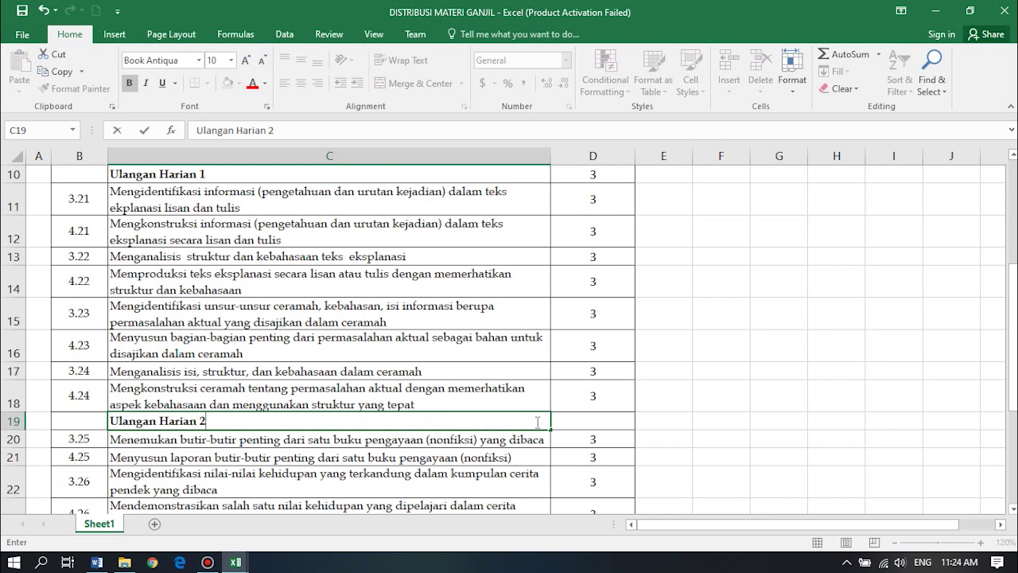
{"action": "left_click", "coordinate": [598, 416]}
{"action": "type", "text": "3"}
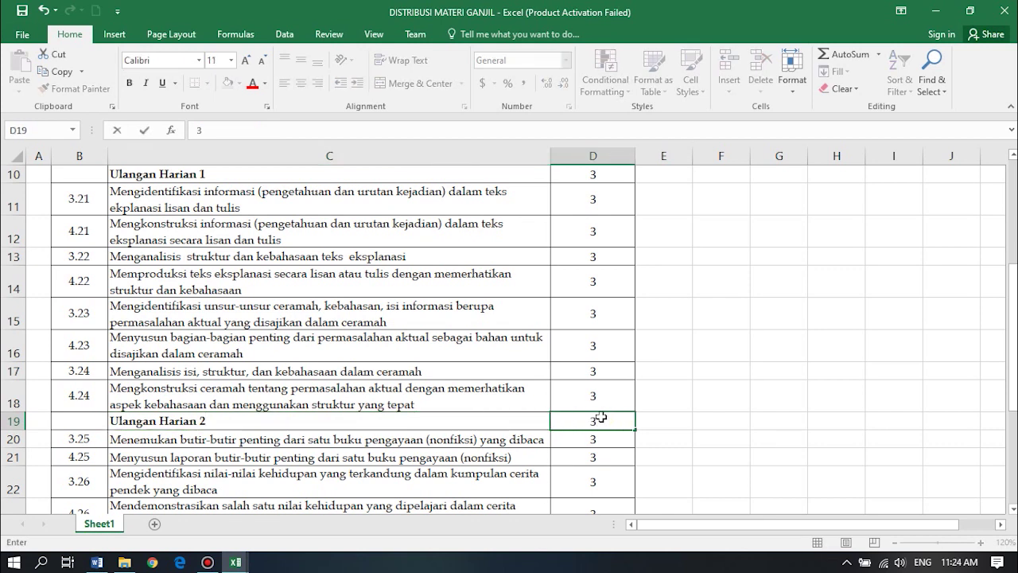
{"action": "key", "text": "Return"}
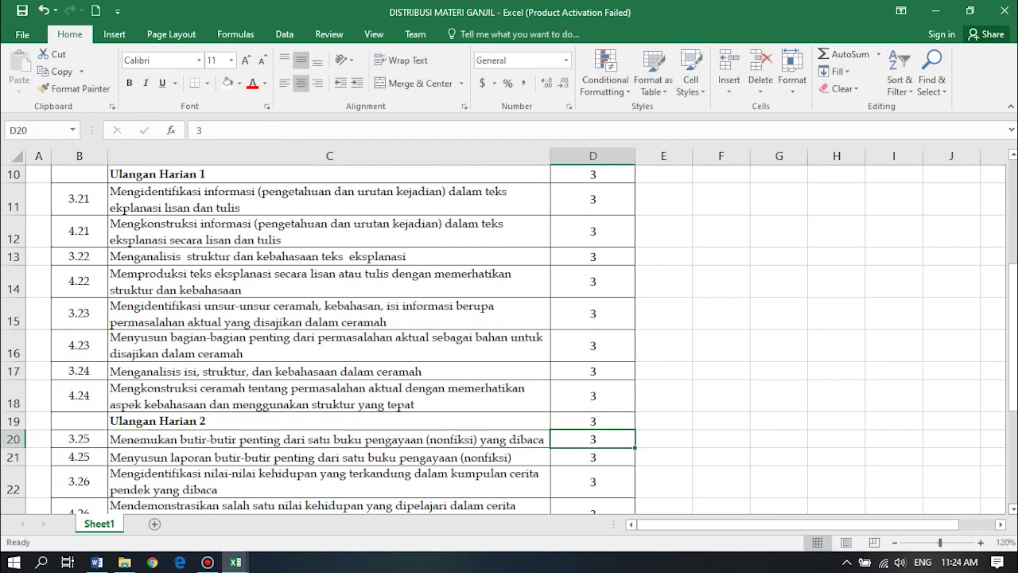
- Insert a blank sheet row at row 26, between KD 4.27 and KD 3.28
{"action": "left_click", "coordinate": [1015, 511]}
{"action": "left_click", "coordinate": [1015, 511]}
{"action": "left_click", "coordinate": [1014, 510]}
{"action": "left_click", "coordinate": [1014, 511]}
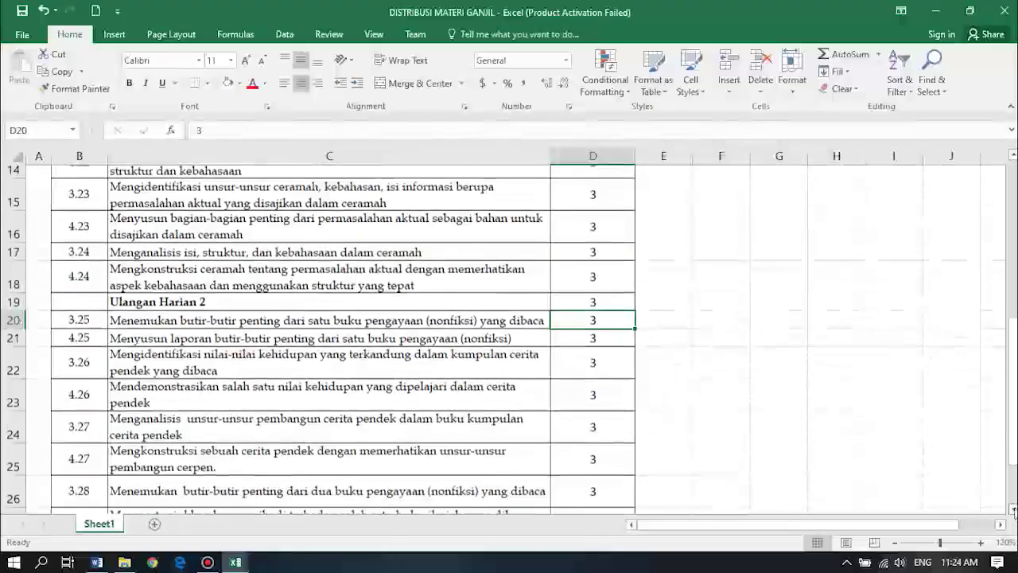
{"action": "left_click", "coordinate": [1014, 511]}
{"action": "left_click", "coordinate": [1014, 511]}
{"action": "left_click", "coordinate": [1014, 511]}
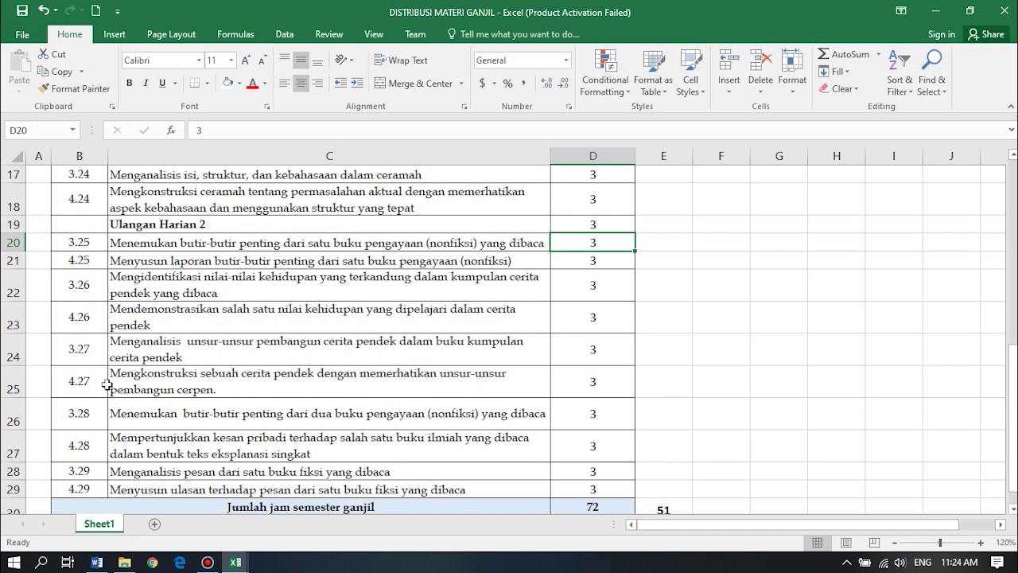
{"action": "left_click", "coordinate": [10, 415]}
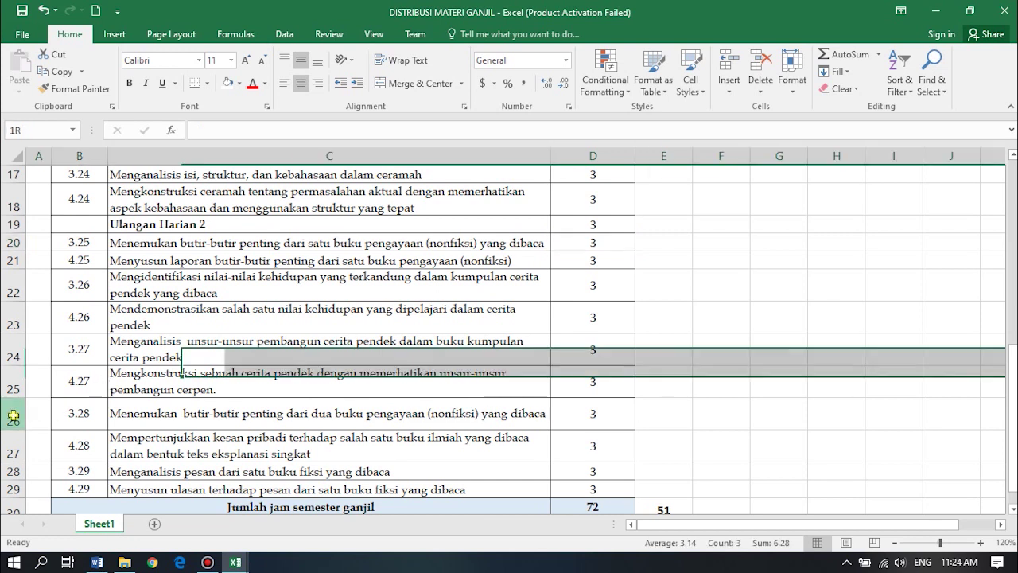
{"action": "left_click", "coordinate": [730, 91]}
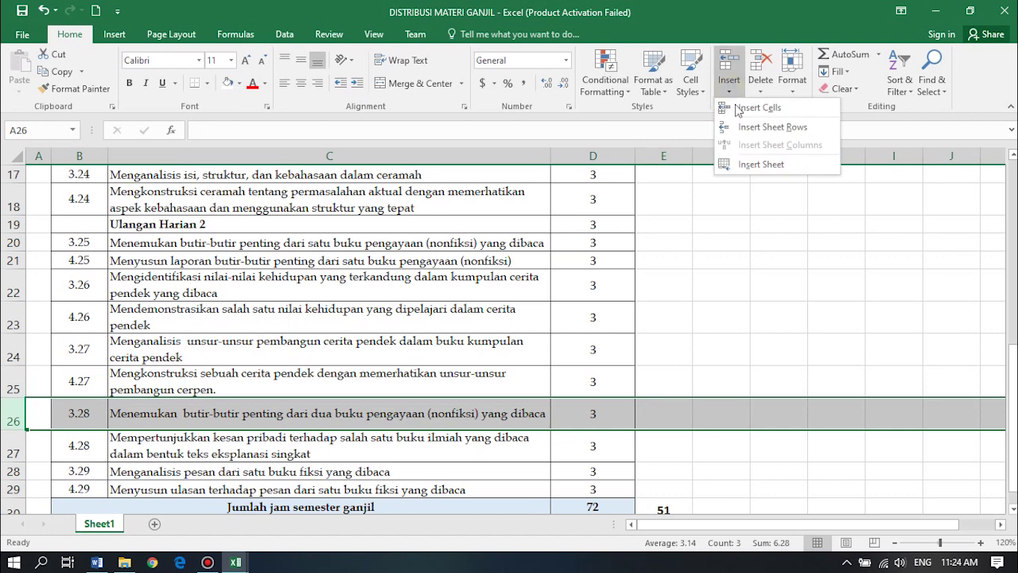
{"action": "left_click", "coordinate": [750, 127]}
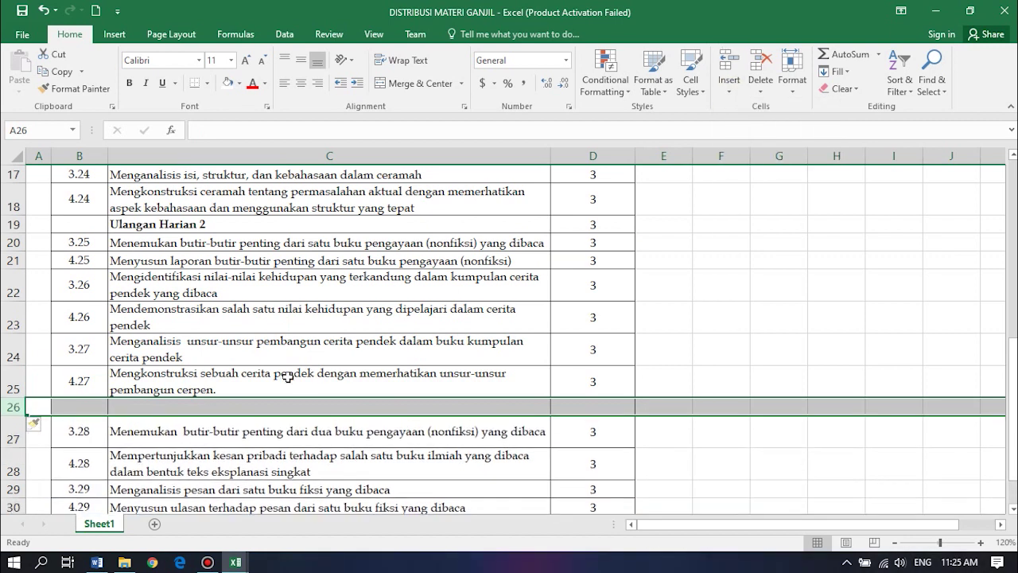
- Label the blank row in C26 as "Ulangan Harian 3" and give it a time allocation of 3 in D26
{"action": "left_click", "coordinate": [236, 408]}
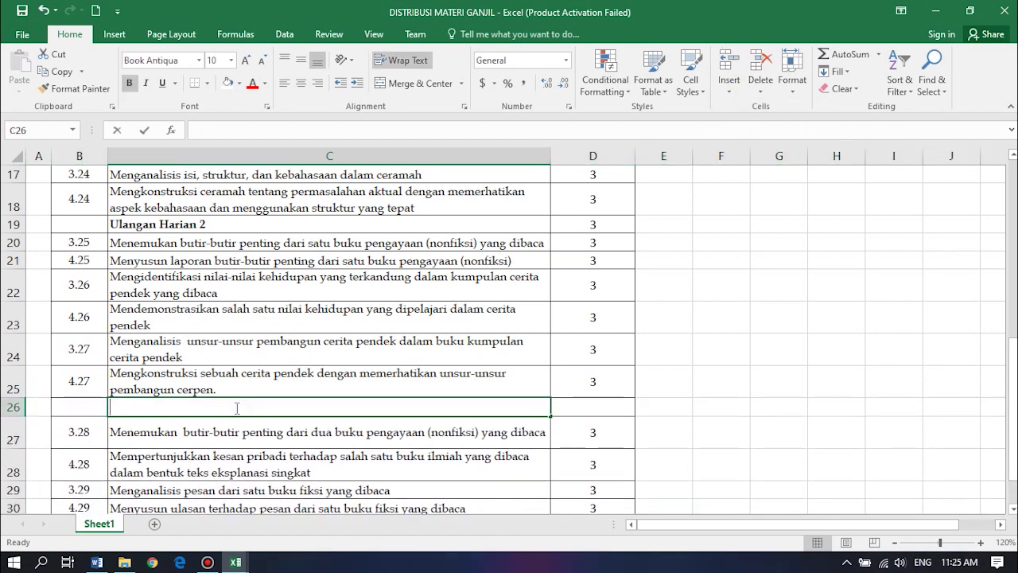
{"action": "type", "text": "Ulangan Harian 3"}
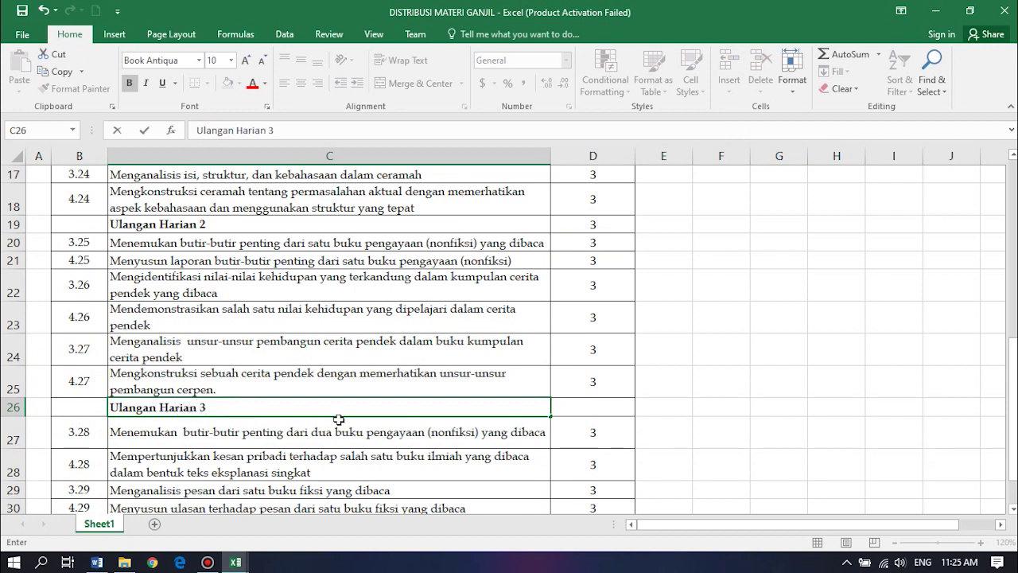
{"action": "left_click", "coordinate": [602, 406]}
{"action": "type", "text": "3"}
{"action": "left_click", "coordinate": [838, 430]}
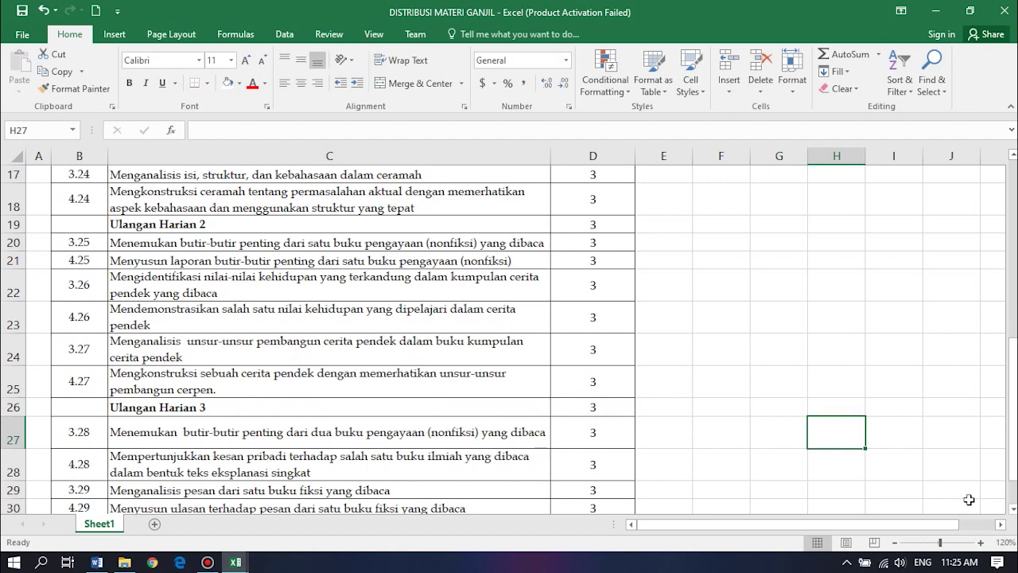
- Compare the semester-hours total in D31 with the effective hours in E31, and inspect the range of its SUM formula
{"action": "scroll", "coordinate": [1014, 508], "scroll_direction": "down", "scroll_amount": 2}
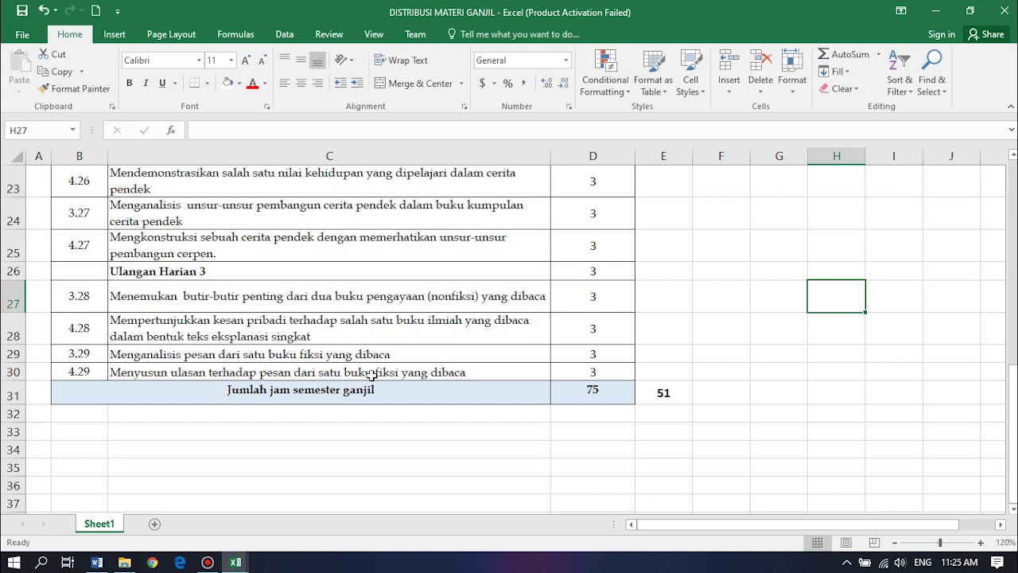
{"action": "left_click", "coordinate": [599, 391]}
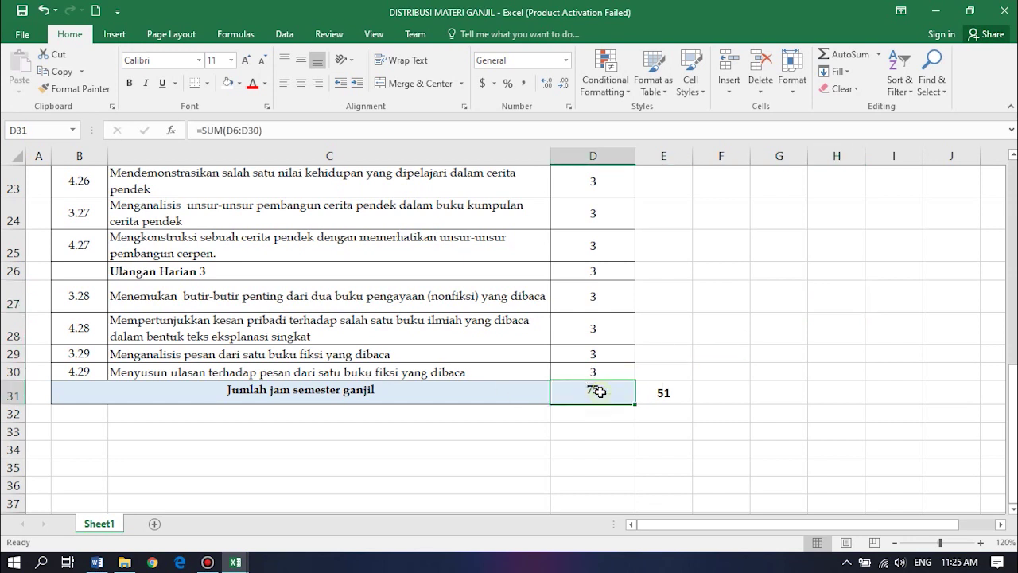
{"action": "left_click", "coordinate": [672, 396]}
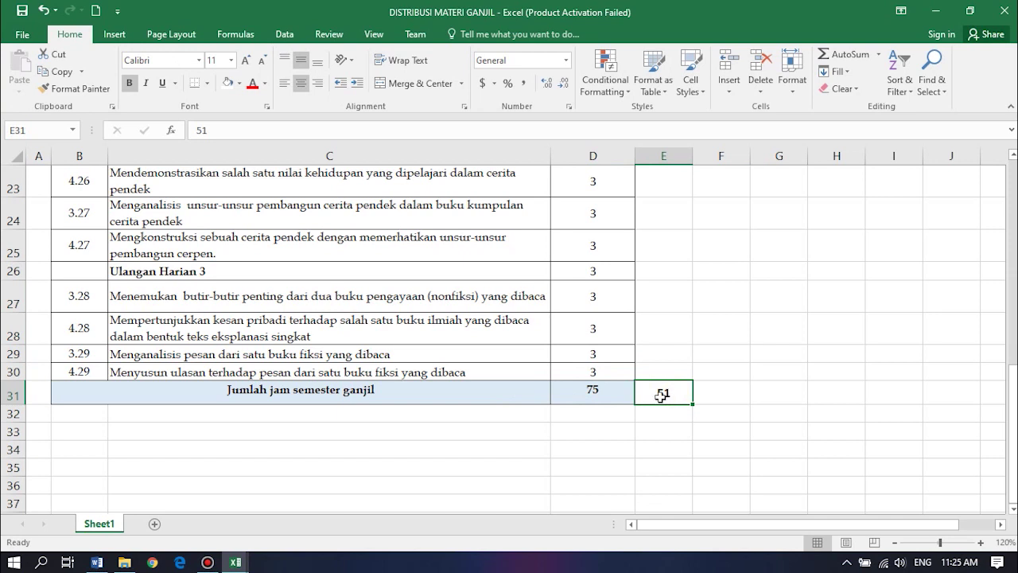
{"action": "double_click", "coordinate": [615, 396]}
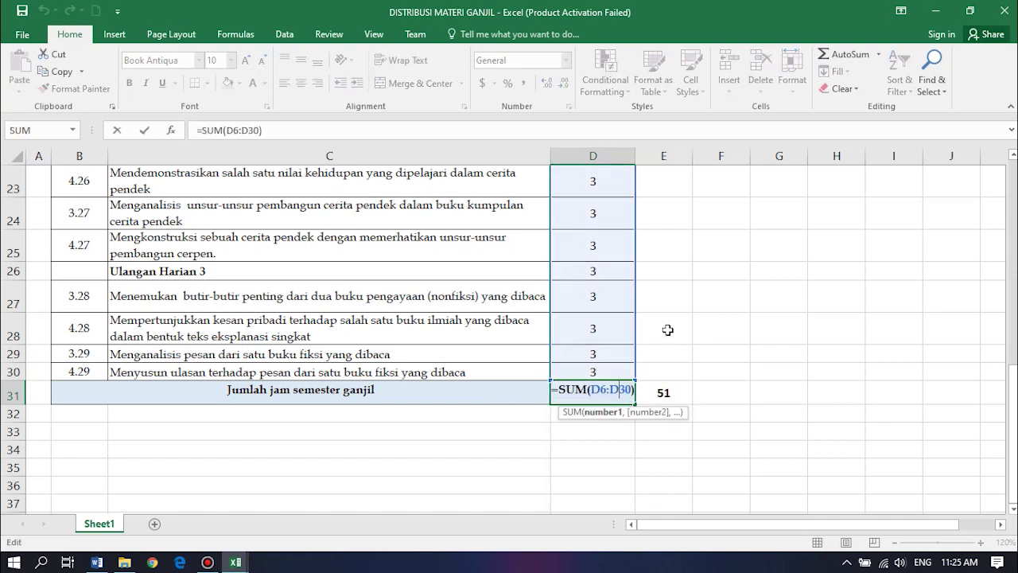
{"action": "key", "text": "Return"}
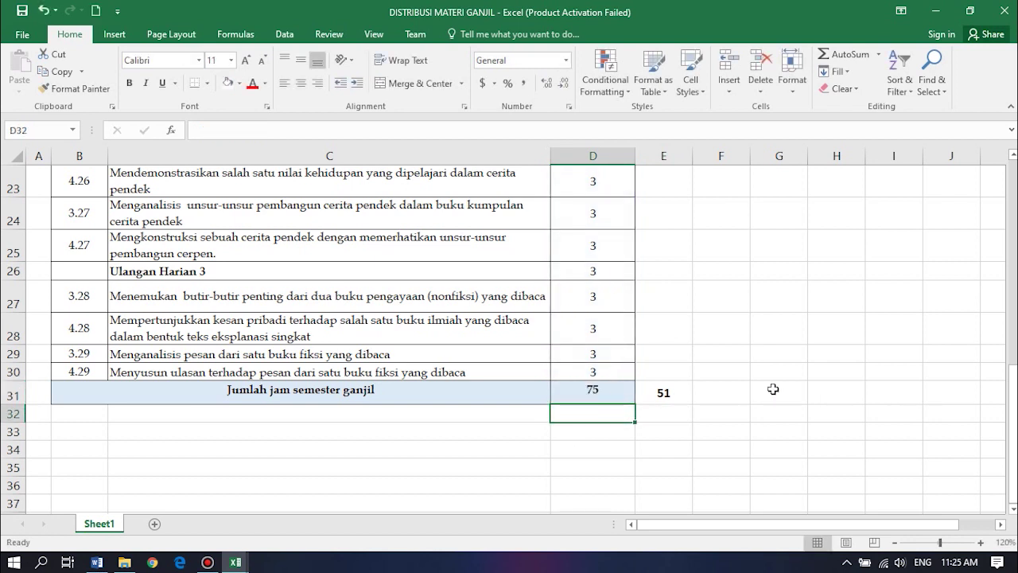
- Merge and center the time-allocation cells D6:D7 so KD 3.19 and 4.19 share a single allocation of 3
{"action": "left_click_drag", "start_coordinate": [1013, 414], "coordinate": [1012, 179]}
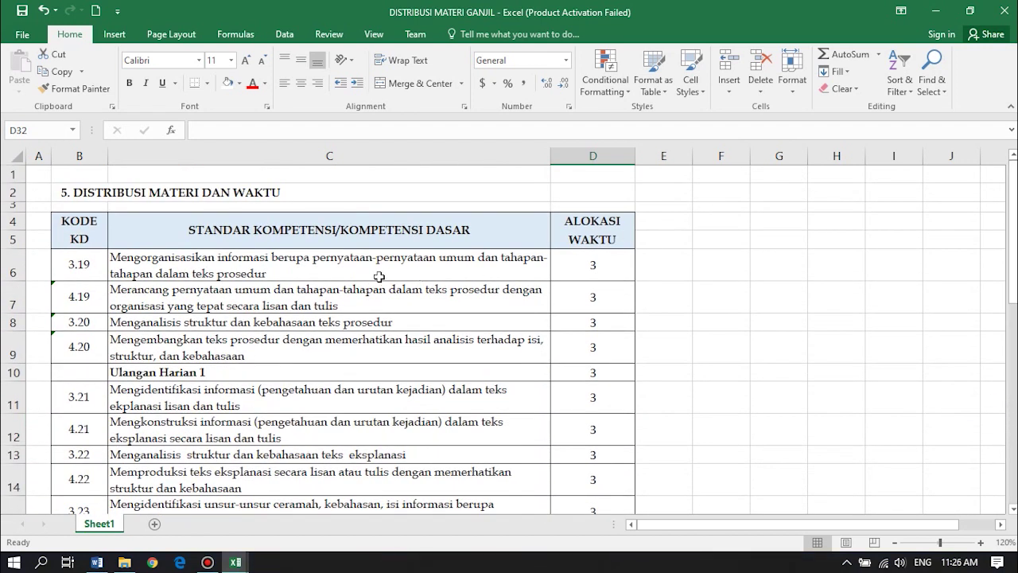
{"action": "left_click", "coordinate": [330, 273]}
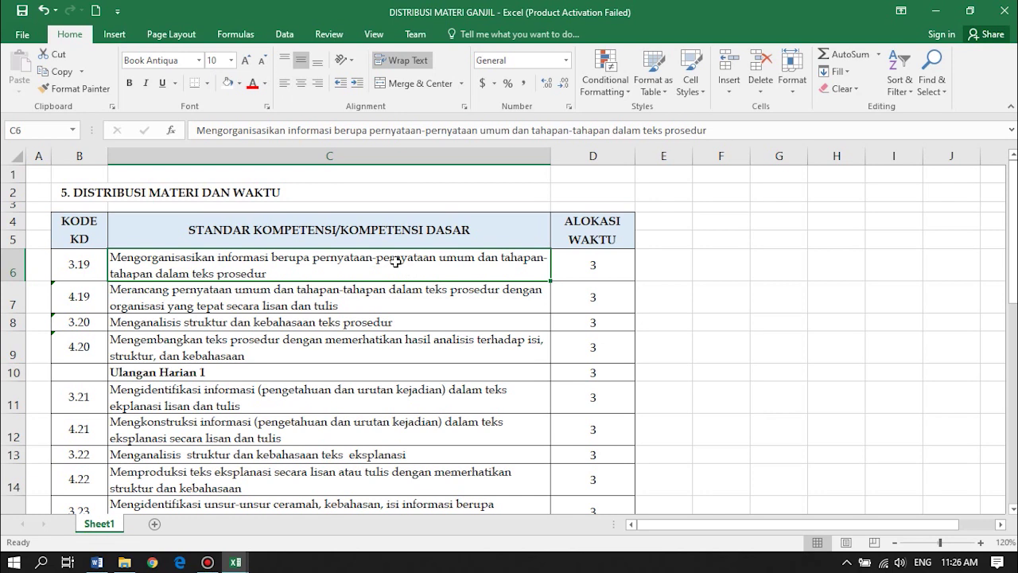
{"action": "left_click", "coordinate": [382, 300]}
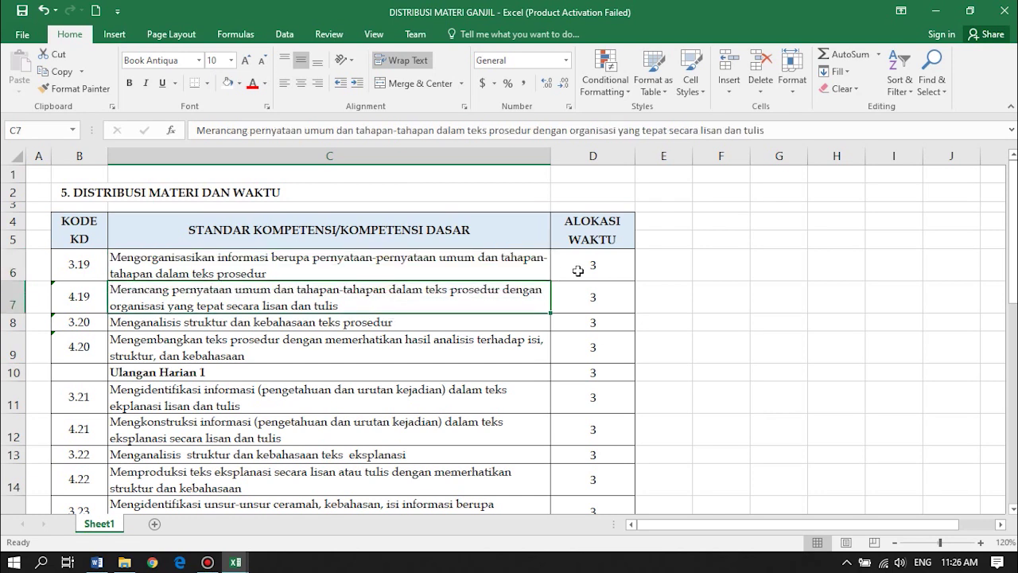
{"action": "left_click", "coordinate": [510, 270]}
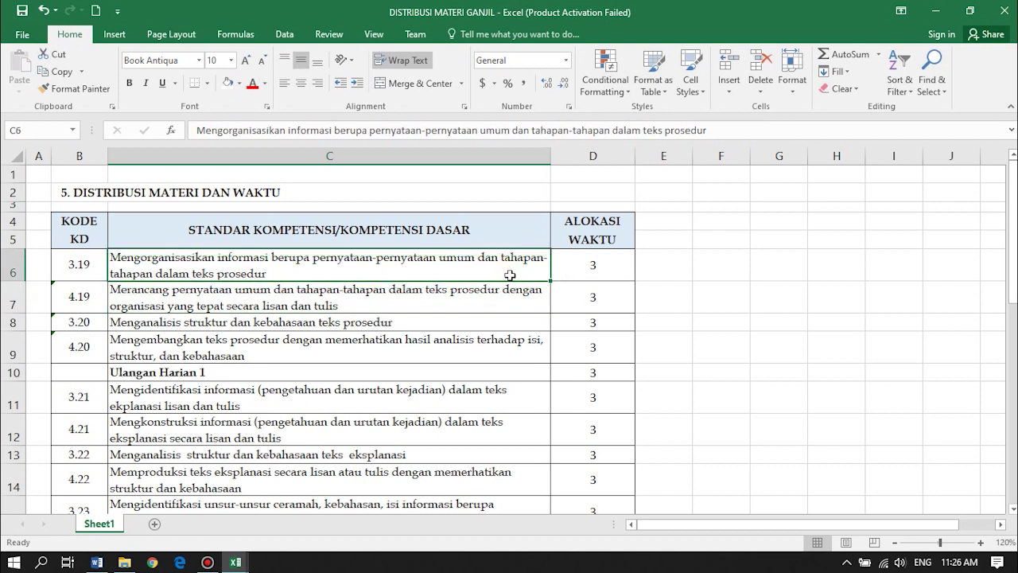
{"action": "left_click", "coordinate": [512, 294]}
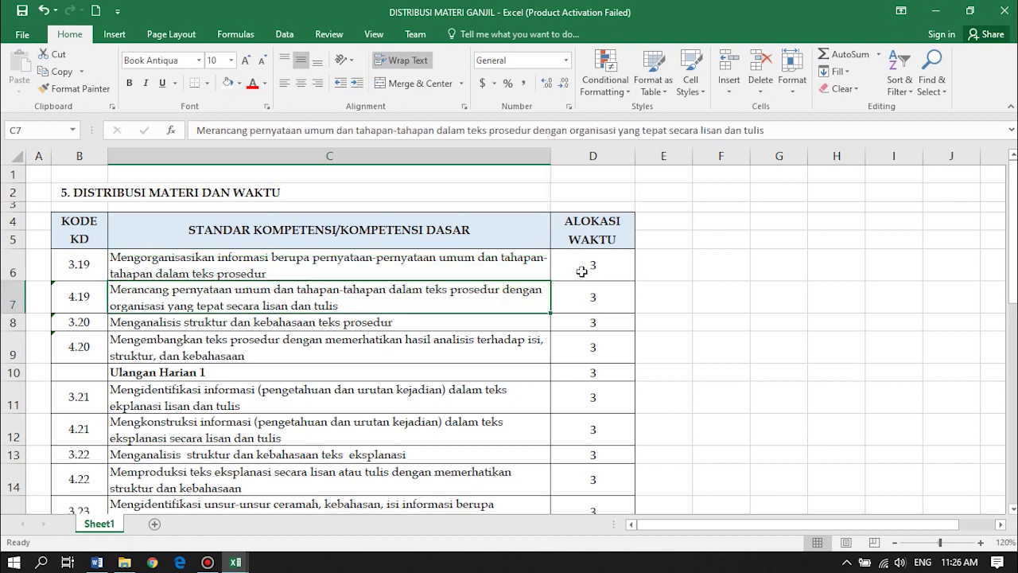
{"action": "left_click", "coordinate": [581, 271]}
{"action": "left_click_drag", "start_coordinate": [582, 271], "coordinate": [588, 298]}
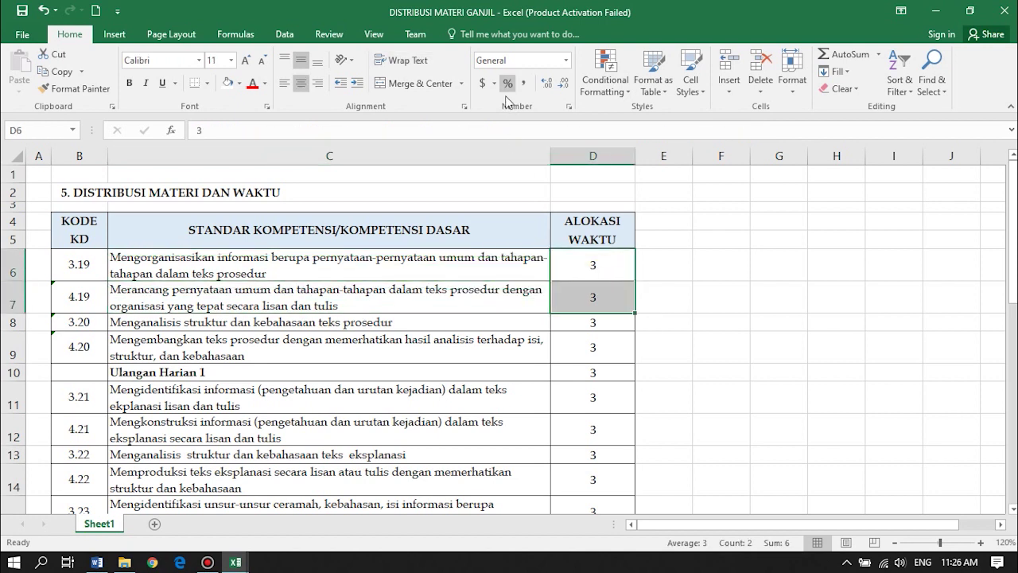
{"action": "left_click", "coordinate": [423, 88]}
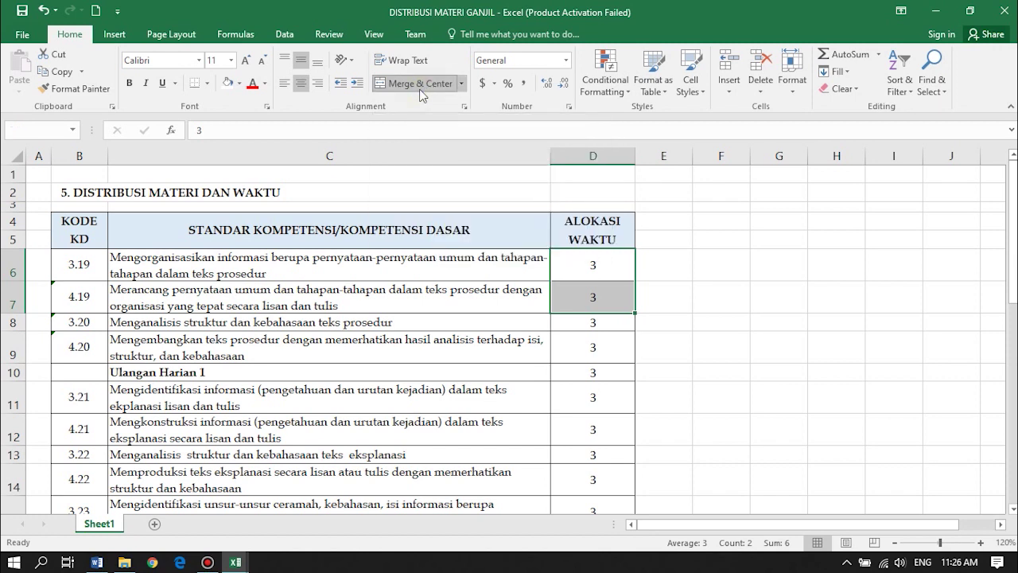
{"action": "left_click", "coordinate": [481, 338]}
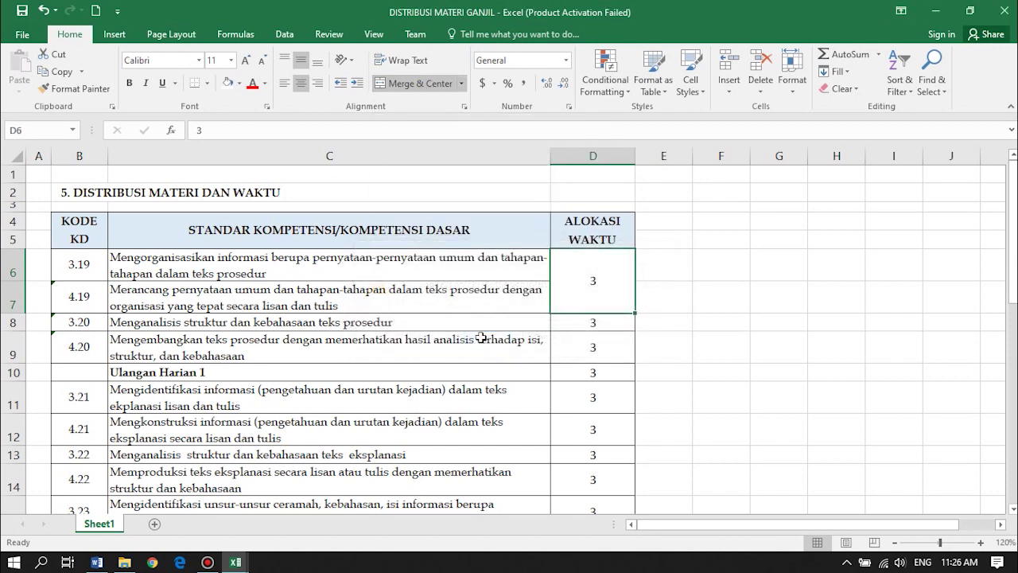
{"action": "left_click", "coordinate": [715, 280]}
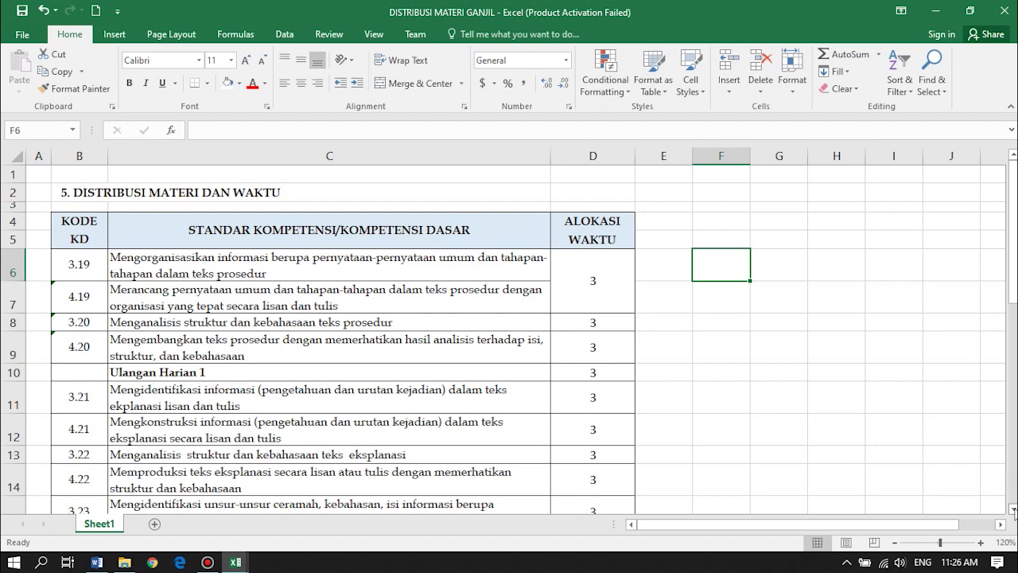
{"action": "scroll", "coordinate": [369, 346], "scroll_direction": "down", "scroll_amount": 2}
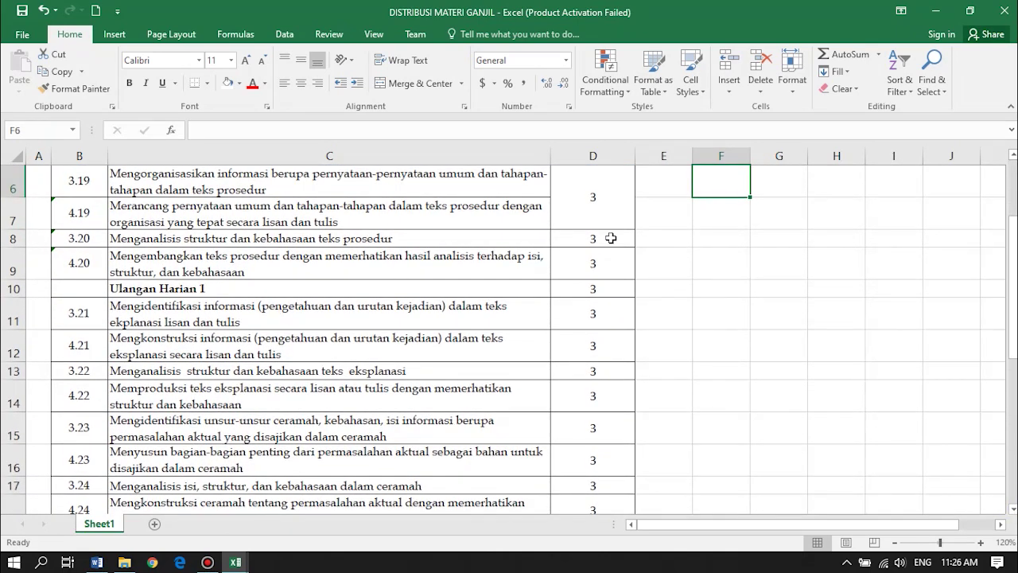
{"action": "left_click", "coordinate": [609, 240]}
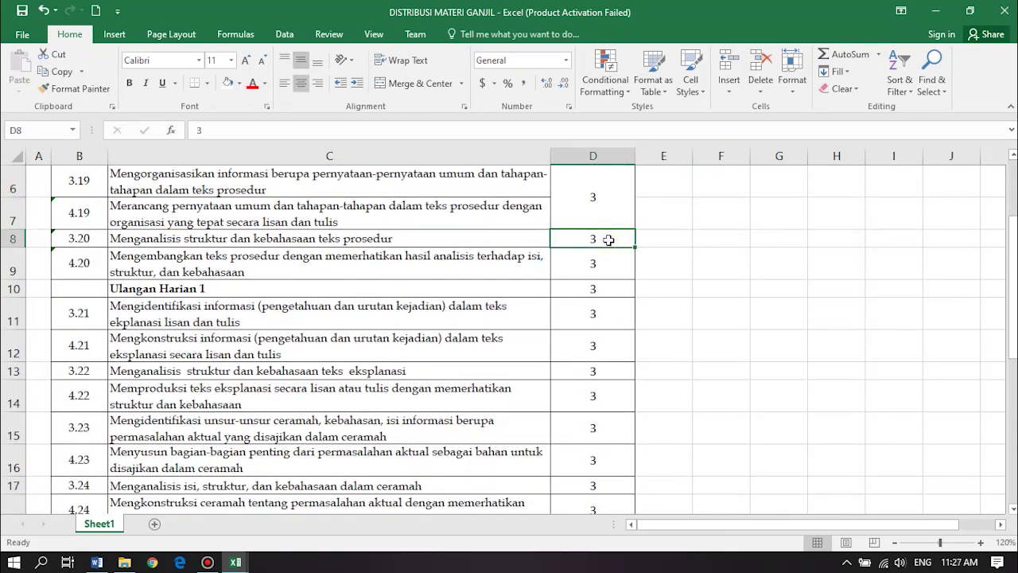
{"action": "key", "text": "shift+Down"}
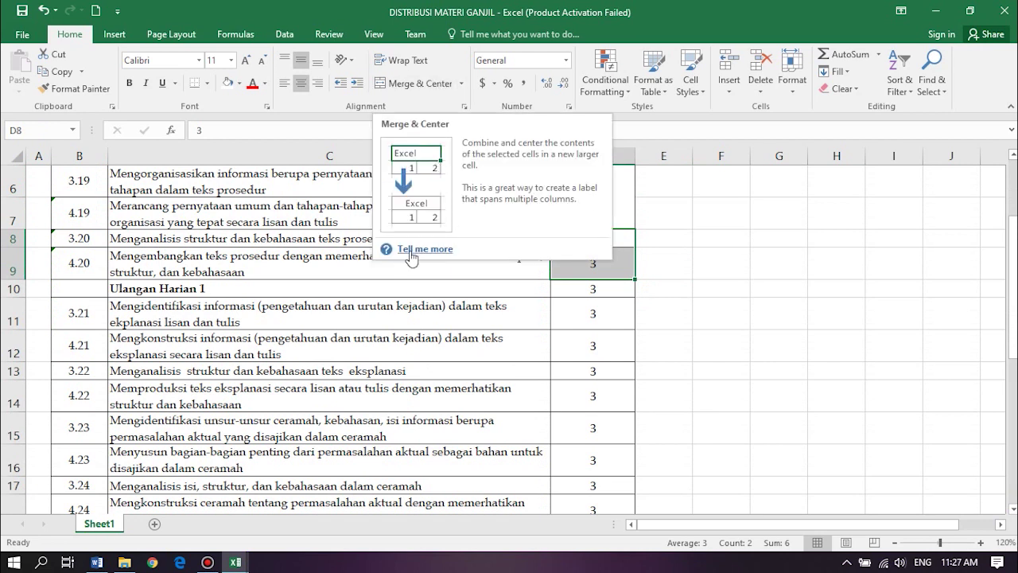
{"action": "left_click", "coordinate": [333, 276]}
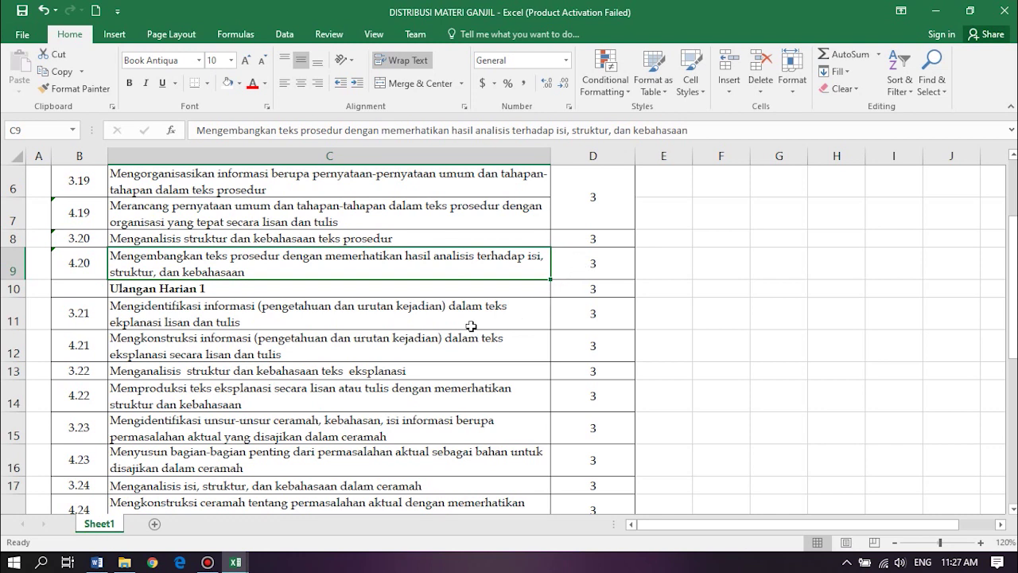
- Merge and center the time-allocation cells D11:D12 for KD 3.21 and 4.21, keeping only the upper value of 3
{"action": "left_click", "coordinate": [599, 314]}
{"action": "key", "text": "shift+Down"}
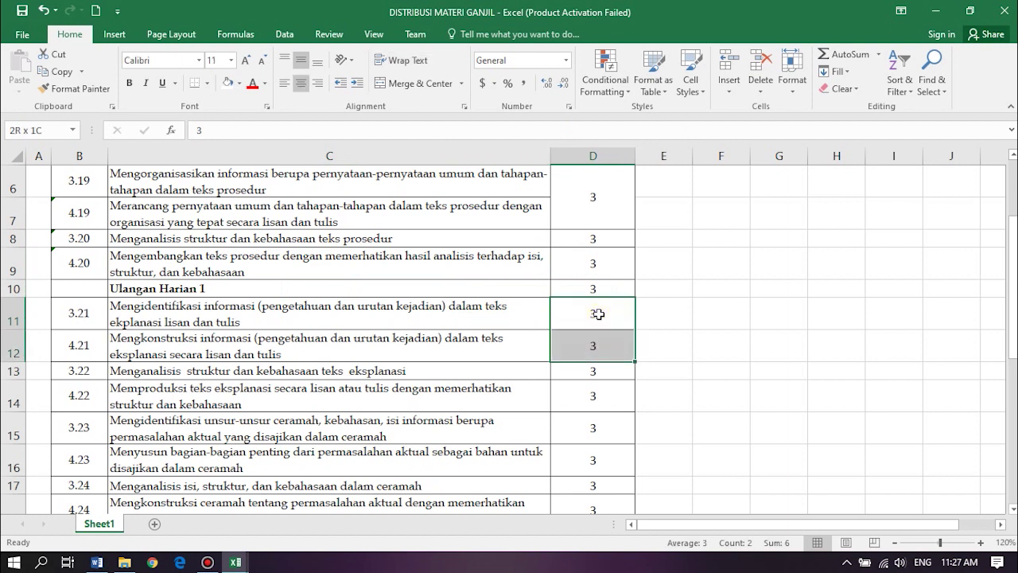
{"action": "left_click", "coordinate": [412, 83]}
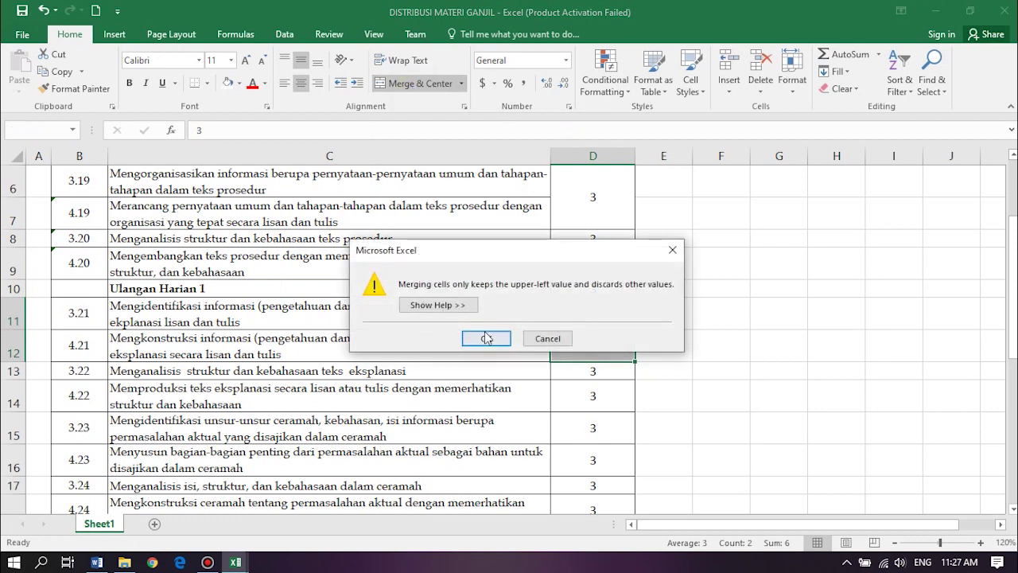
{"action": "left_click", "coordinate": [487, 339]}
{"action": "left_click", "coordinate": [717, 331]}
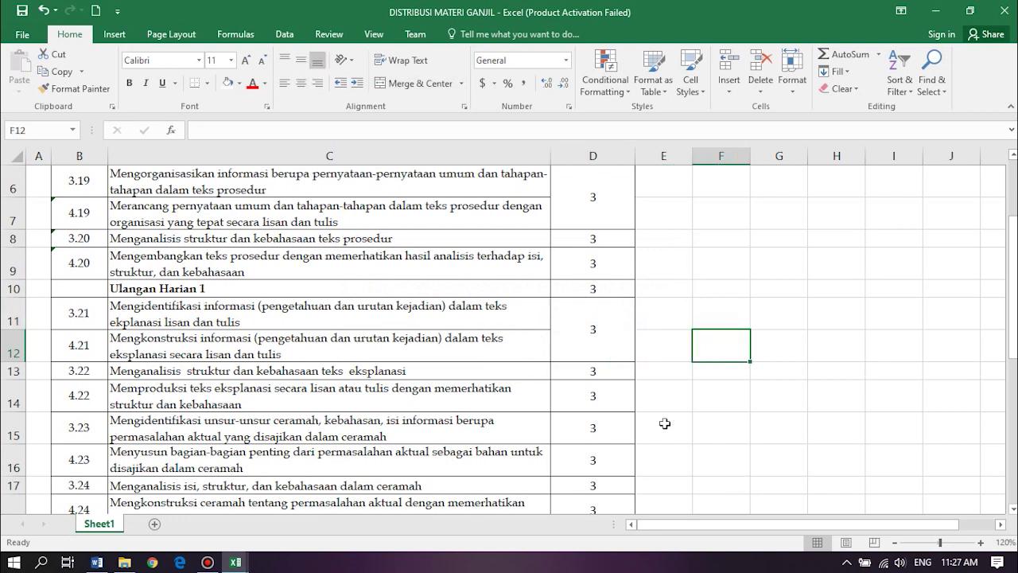
{"action": "left_click_drag", "start_coordinate": [1015, 307], "coordinate": [991, 363]}
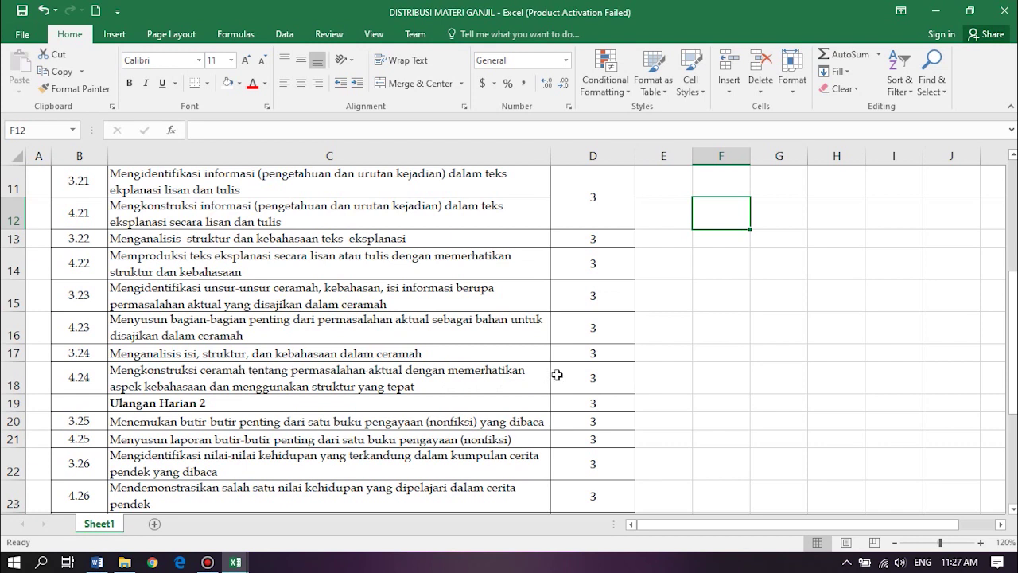
- Merge and center the time-allocation cells D17:D18 so KD 3.24 and 4.24 share a single allocation of 3
{"action": "left_click_drag", "start_coordinate": [575, 356], "coordinate": [579, 378]}
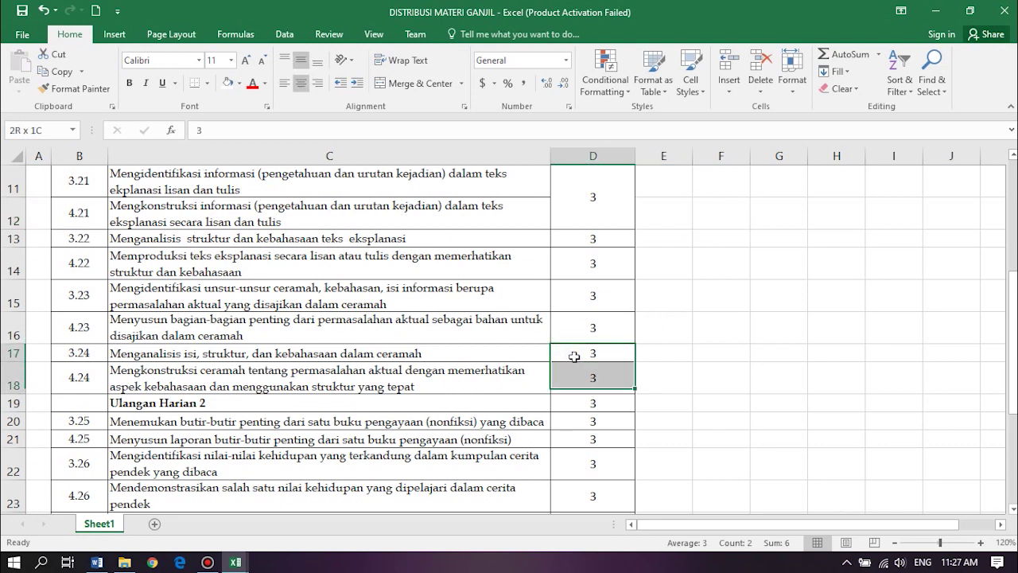
{"action": "left_click", "coordinate": [427, 84]}
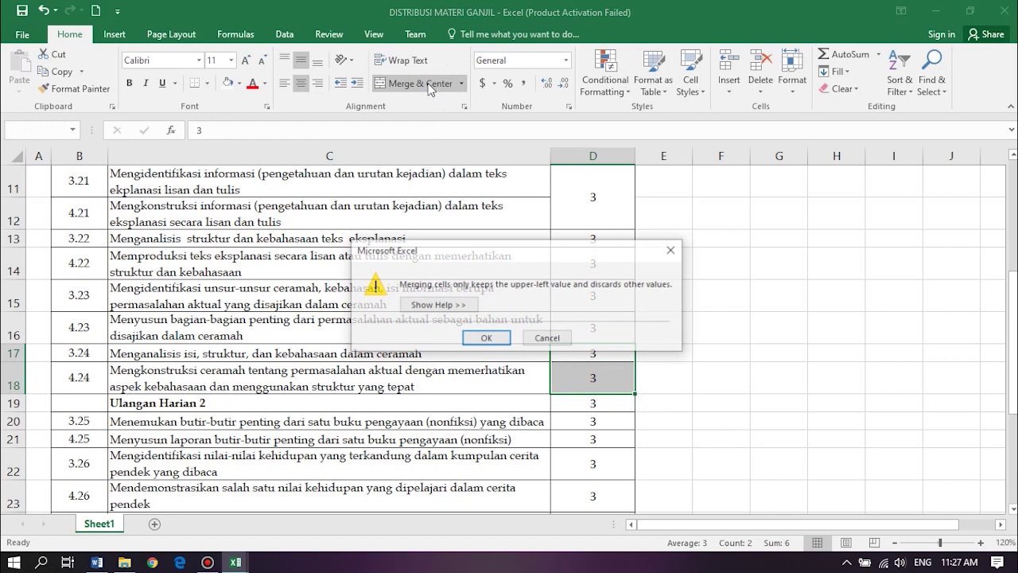
{"action": "left_click", "coordinate": [486, 338]}
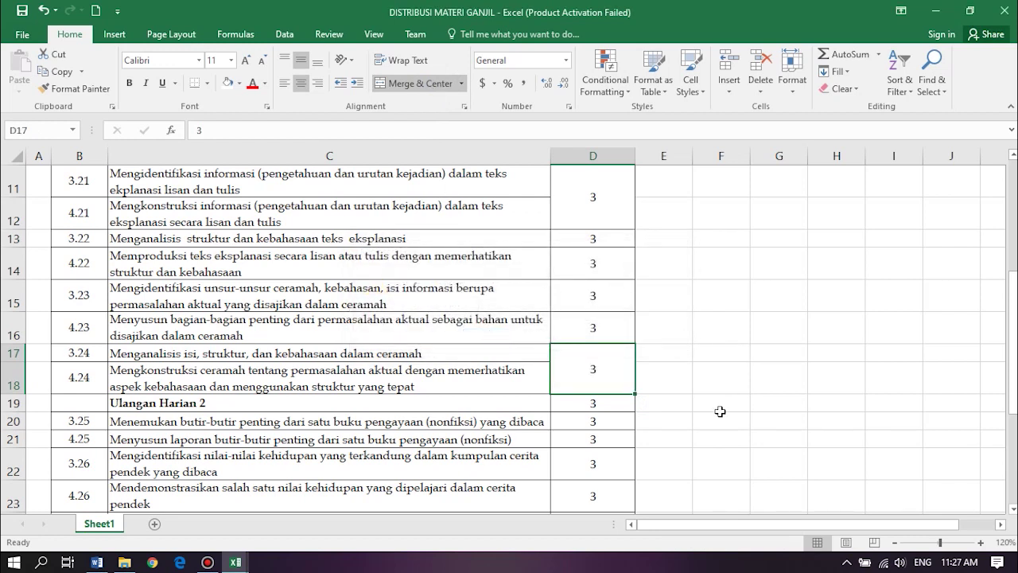
- Merge and center the time-allocation cells D20:D21 for KD 3.25 and 4.25, keeping only the upper value of 3
{"action": "left_click", "coordinate": [583, 422]}
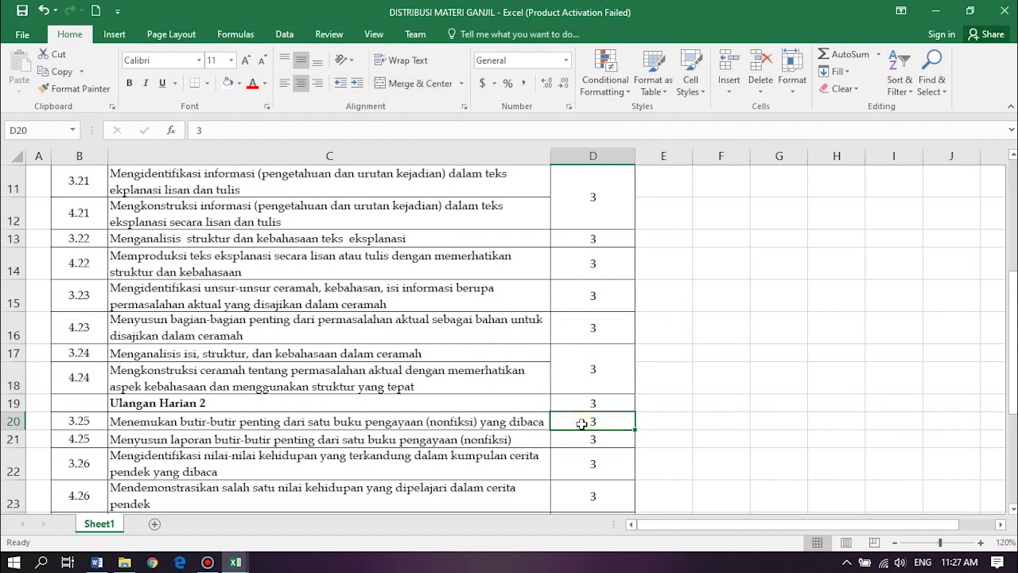
{"action": "left_click_drag", "start_coordinate": [584, 423], "coordinate": [589, 440]}
{"action": "left_click", "coordinate": [418, 86]}
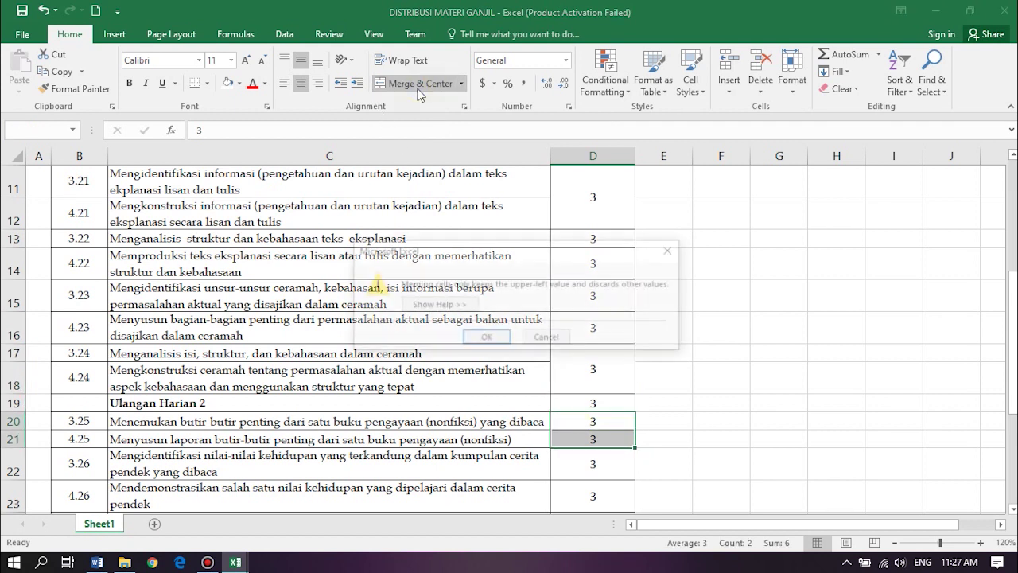
{"action": "left_click", "coordinate": [488, 339]}
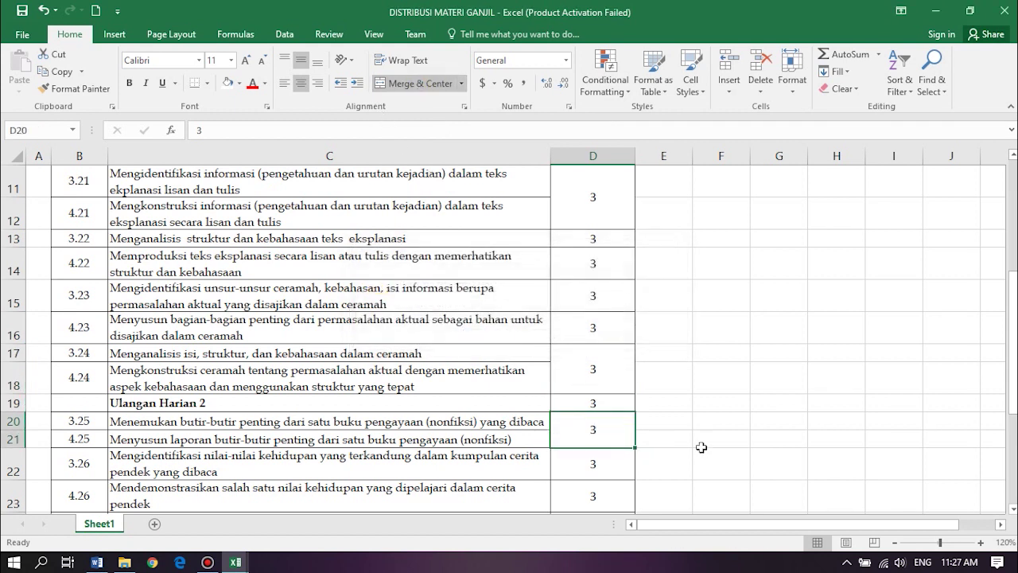
- Merge and center the time-allocation cells D27:D28 so KD 3.28 and 4.28 share one allocation of 3
{"action": "left_click", "coordinate": [1014, 509]}
{"action": "left_click", "coordinate": [1013, 509]}
{"action": "left_click", "coordinate": [1014, 509]}
{"action": "left_click", "coordinate": [1014, 509]}
{"action": "left_click", "coordinate": [1013, 509]}
{"action": "left_click", "coordinate": [1014, 509]}
{"action": "left_click", "coordinate": [1014, 509]}
{"action": "left_click", "coordinate": [1014, 509]}
{"action": "left_click", "coordinate": [1013, 509]}
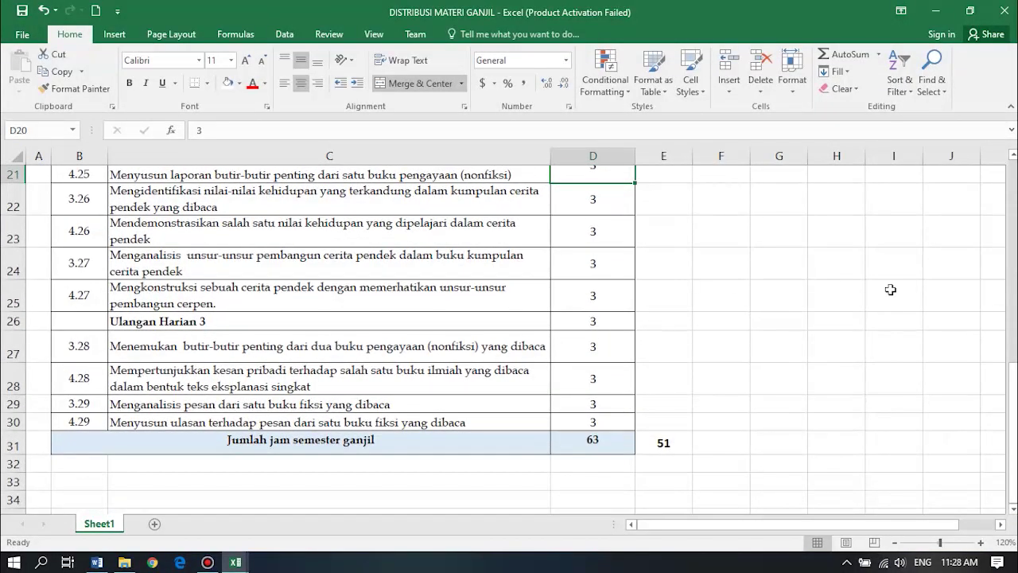
{"action": "left_click", "coordinate": [1014, 154]}
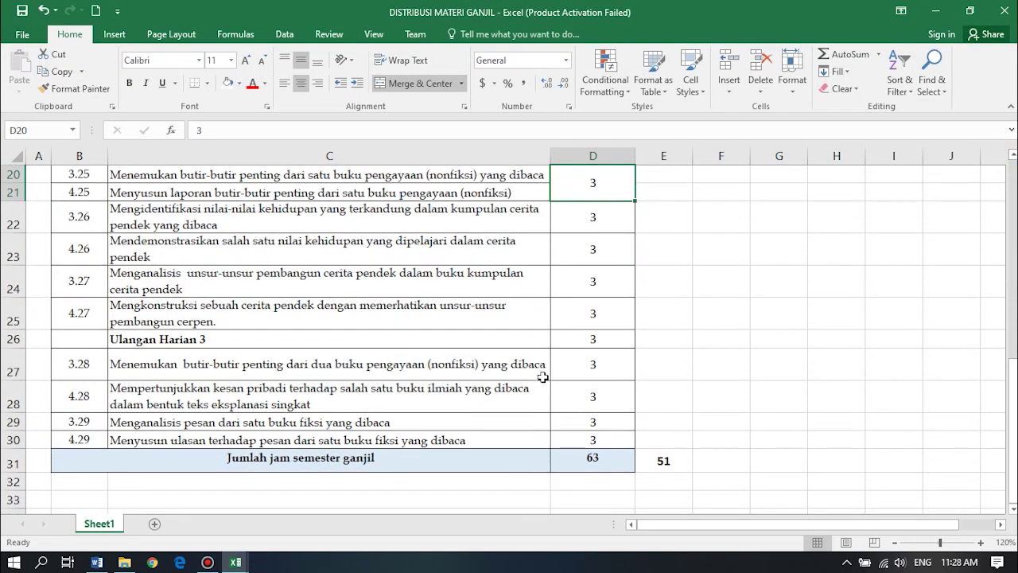
{"action": "left_click", "coordinate": [594, 364]}
{"action": "key", "text": "shift+Down"}
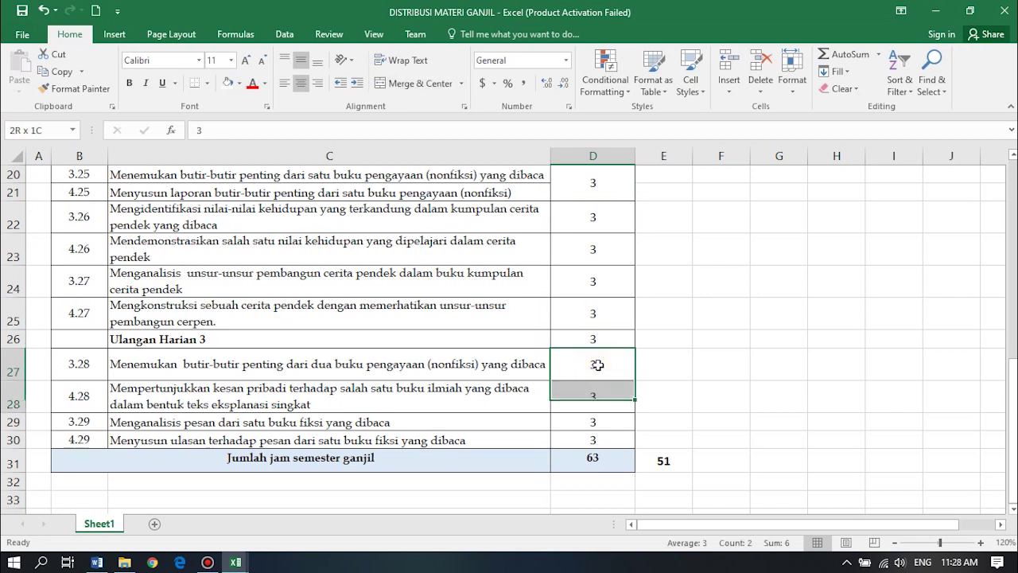
{"action": "left_click", "coordinate": [411, 83]}
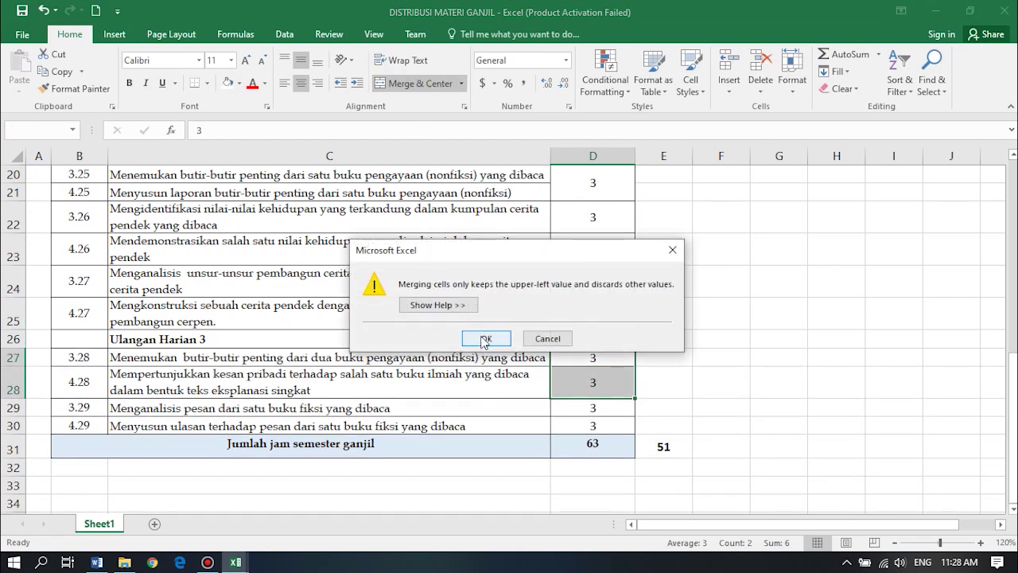
{"action": "left_click", "coordinate": [483, 340]}
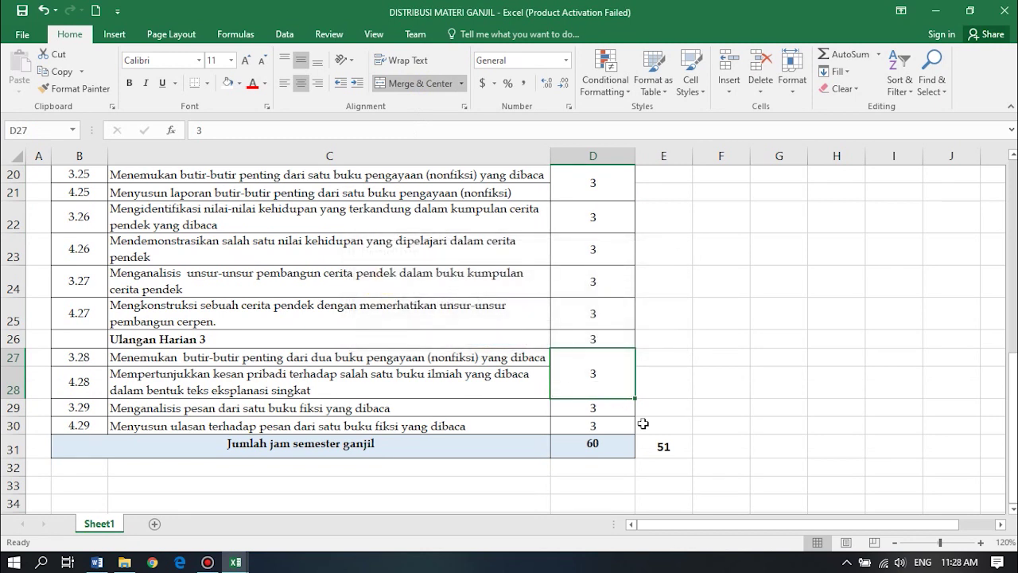
- Merge and center the time-allocation cells D29:D30 for KD 3.29 and 4.29, keeping only the upper value of 3
{"action": "left_click_drag", "start_coordinate": [601, 413], "coordinate": [598, 426]}
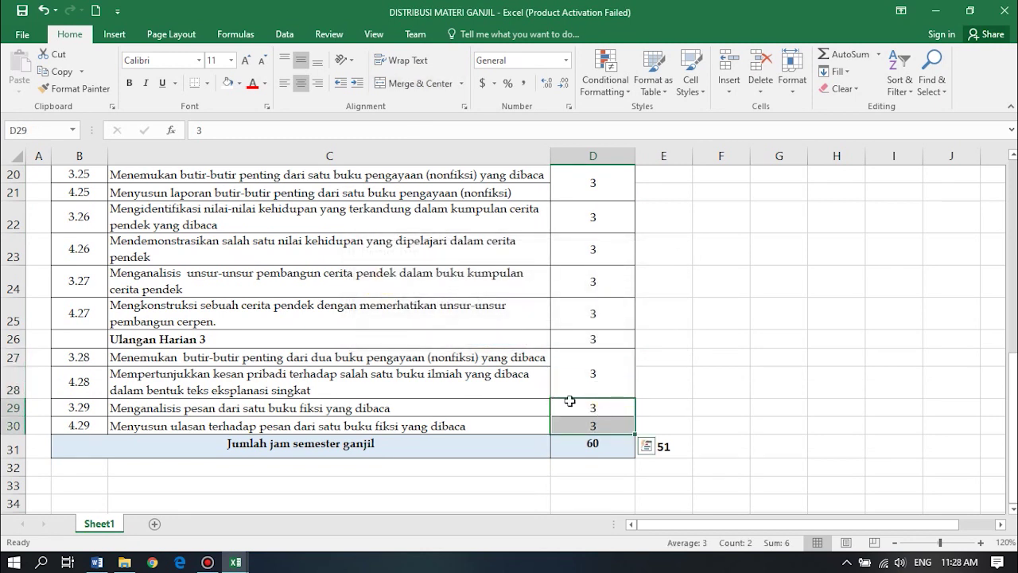
{"action": "left_click", "coordinate": [400, 86]}
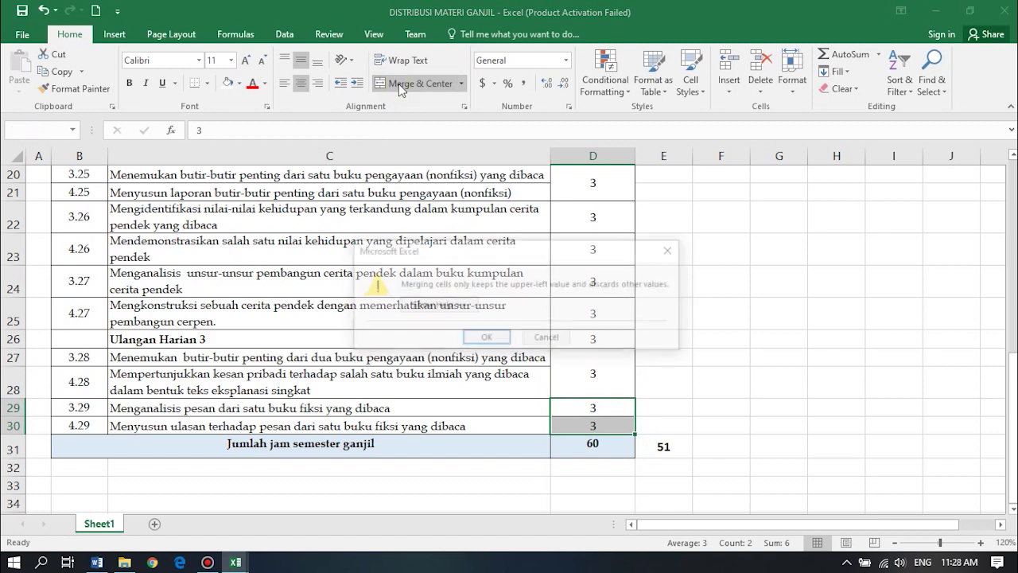
{"action": "left_click", "coordinate": [489, 339]}
{"action": "left_click", "coordinate": [707, 367]}
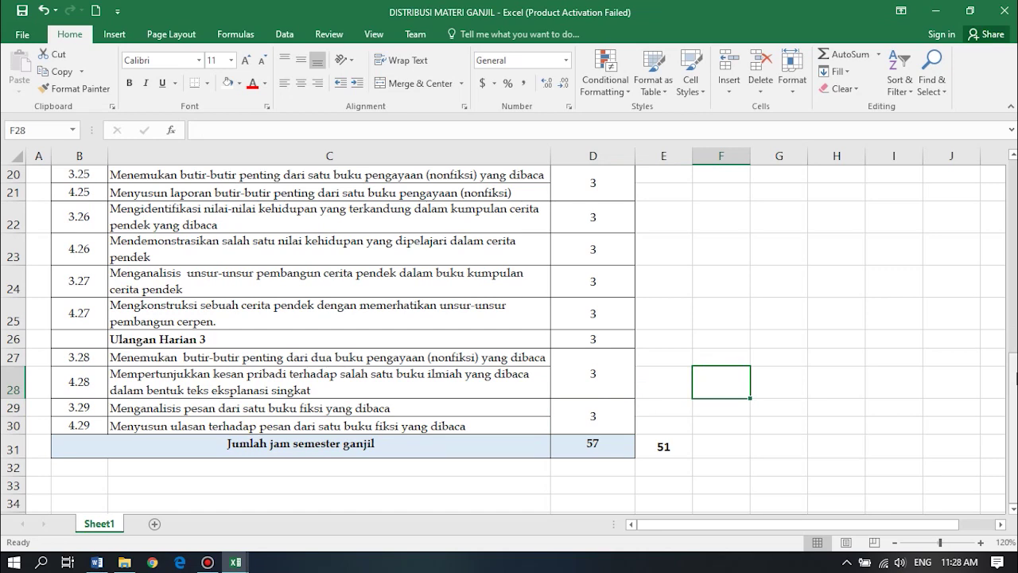
- Merge and center the time-allocation cells D22:D23 so KD 3.26 and 4.26 share a single allocation of 3
{"action": "left_click_drag", "start_coordinate": [1016, 379], "coordinate": [1014, 331]}
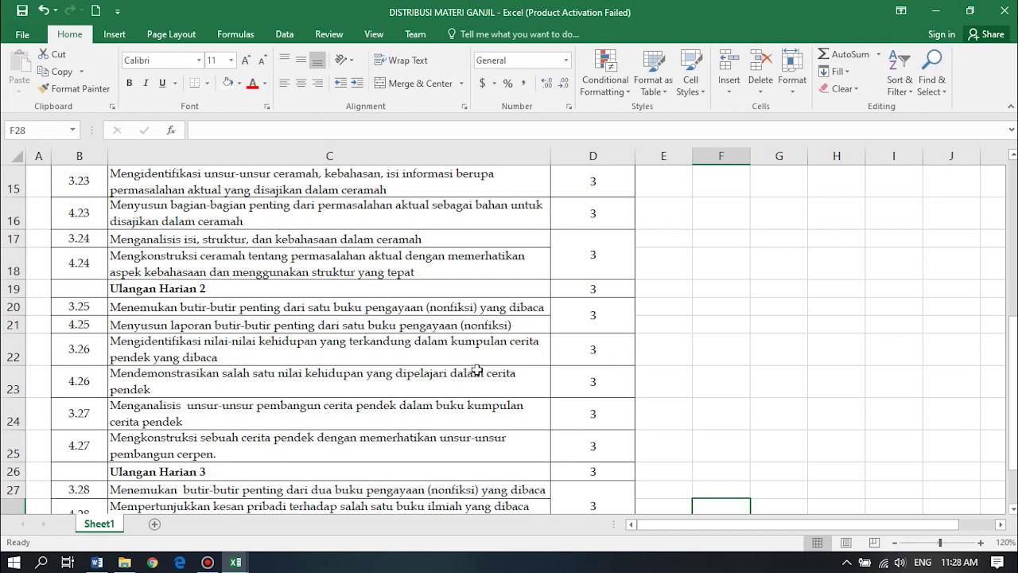
{"action": "left_click", "coordinate": [593, 351]}
{"action": "key", "text": "shift+Down"}
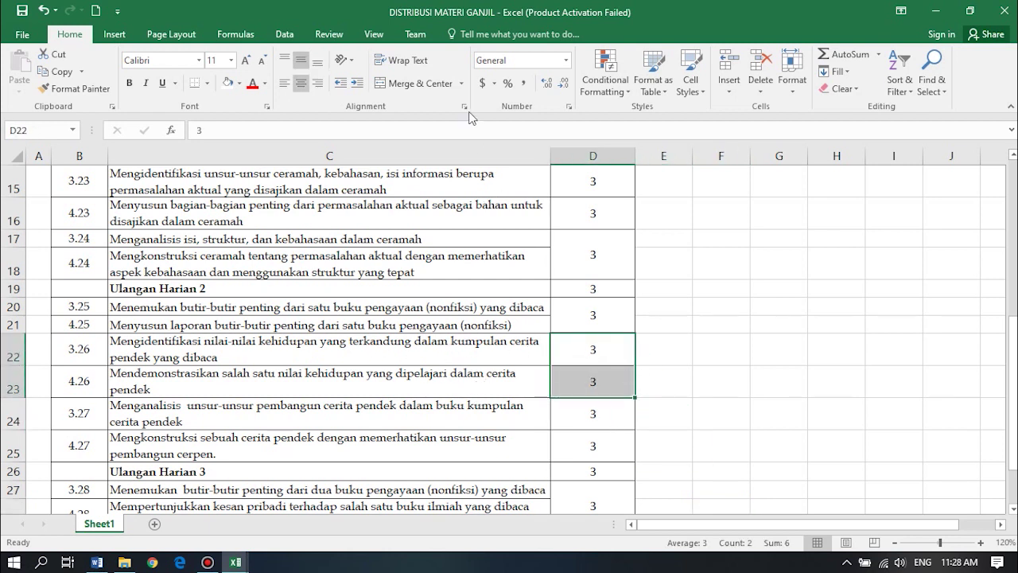
{"action": "left_click", "coordinate": [418, 89]}
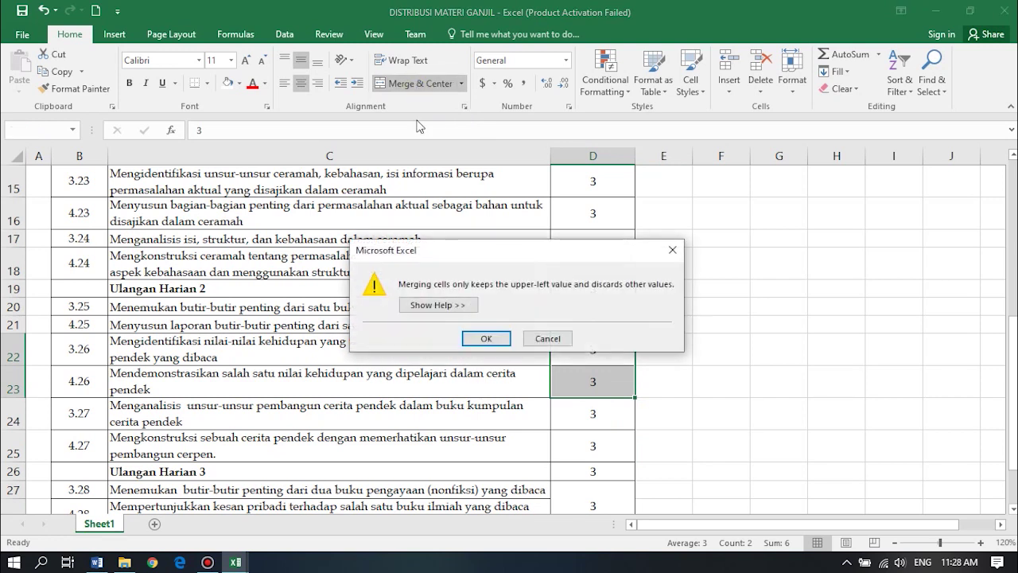
{"action": "left_click", "coordinate": [484, 339]}
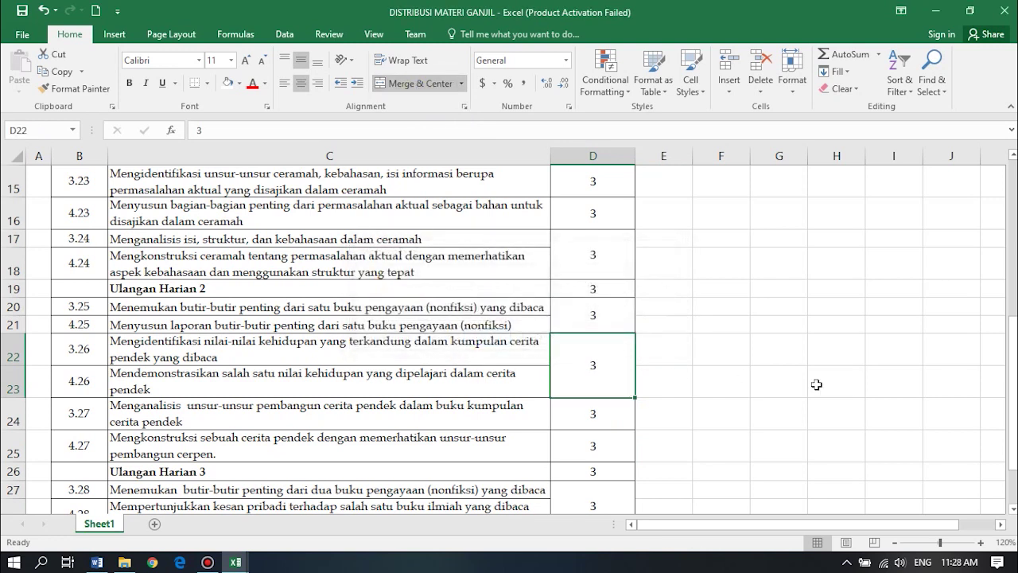
- Merge and center the time-allocation cells D15:D16 for KD 3.23 and 4.23, keeping only the upper value of 3
{"action": "left_click_drag", "start_coordinate": [1011, 395], "coordinate": [1013, 354]}
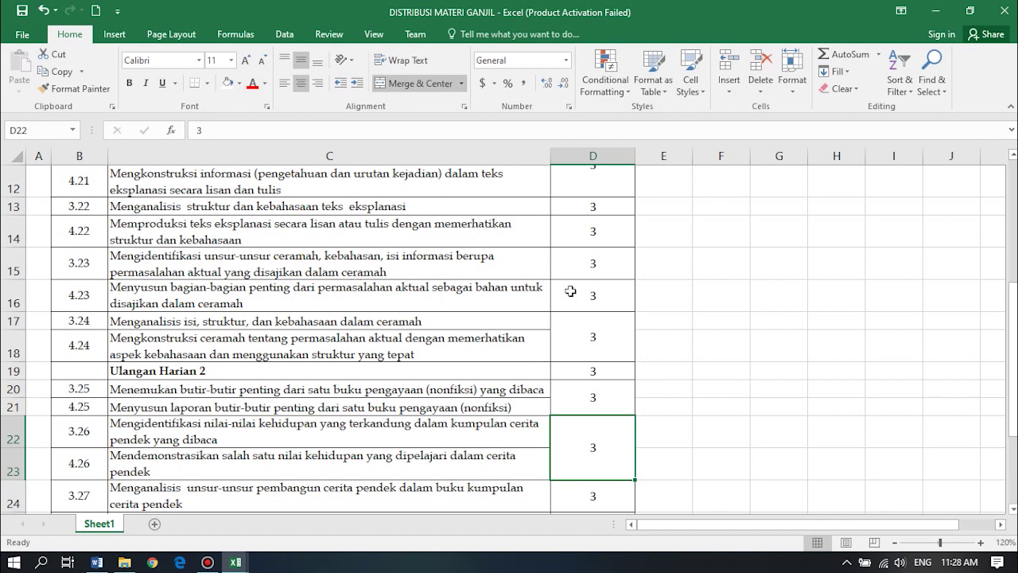
{"action": "left_click_drag", "start_coordinate": [594, 265], "coordinate": [595, 296]}
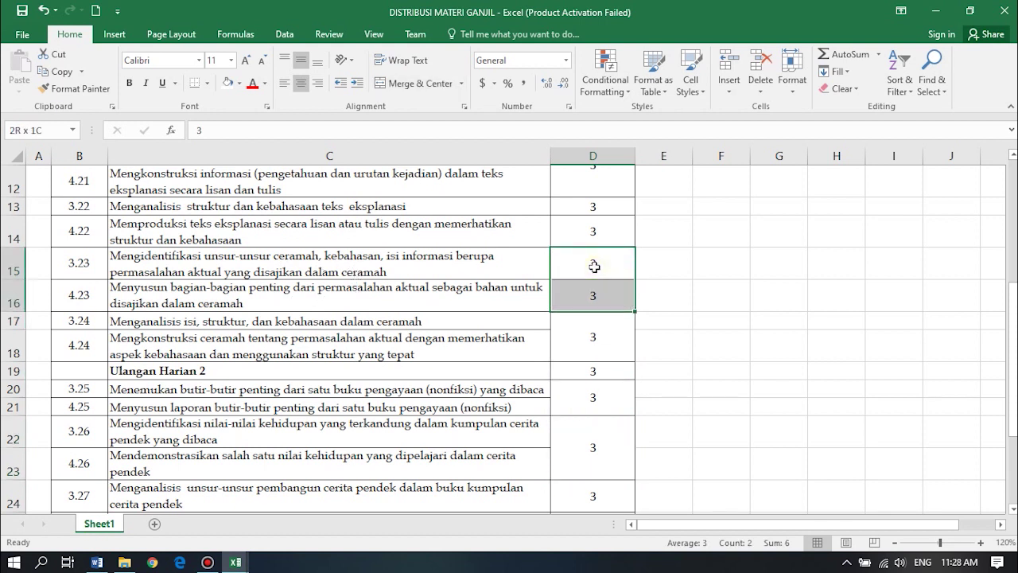
{"action": "left_click", "coordinate": [415, 82]}
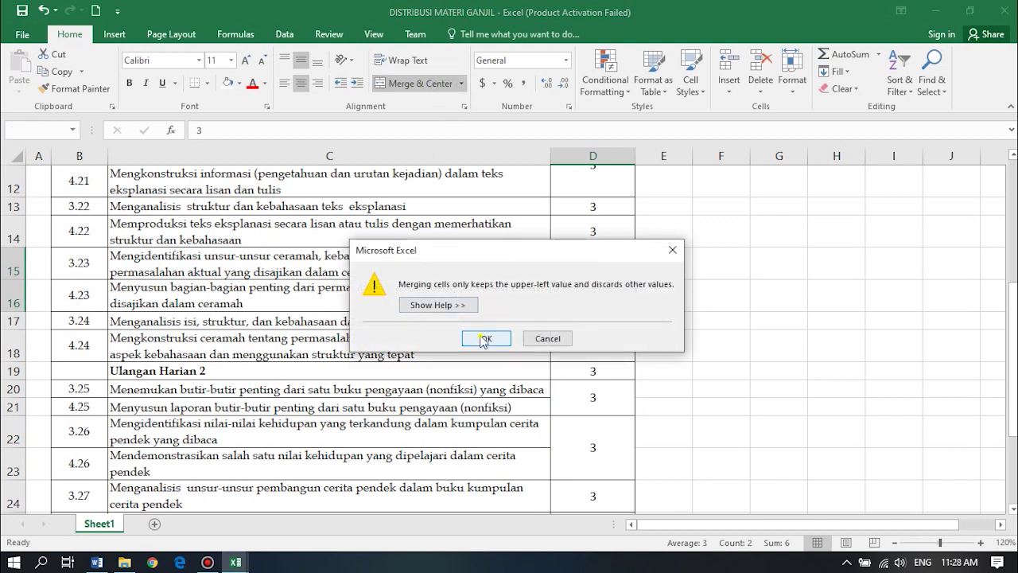
{"action": "left_click", "coordinate": [485, 338]}
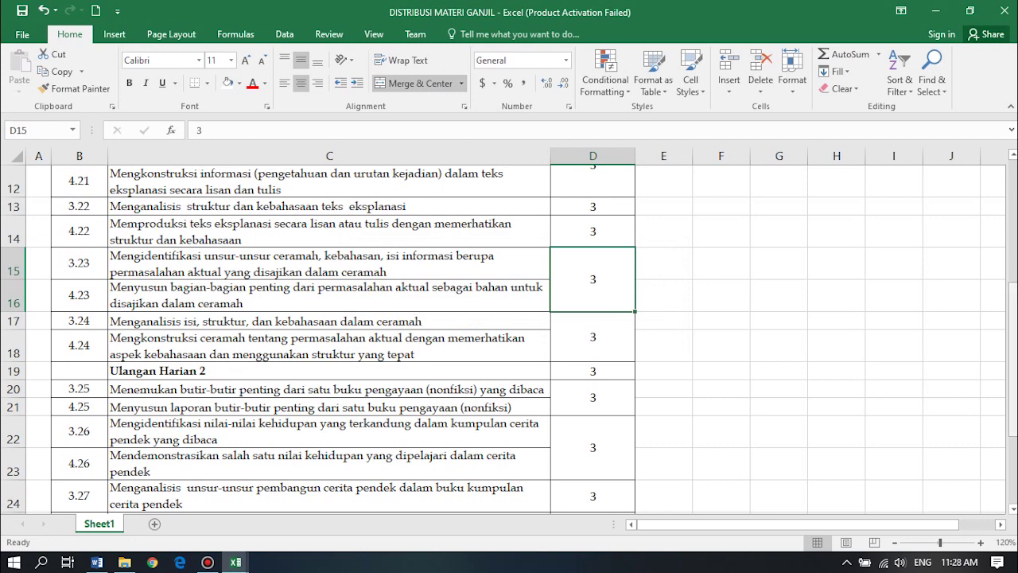
- Compare the semester-hours total in D31 with the effective hours in E31
{"action": "left_click_drag", "start_coordinate": [1014, 322], "coordinate": [1014, 389]}
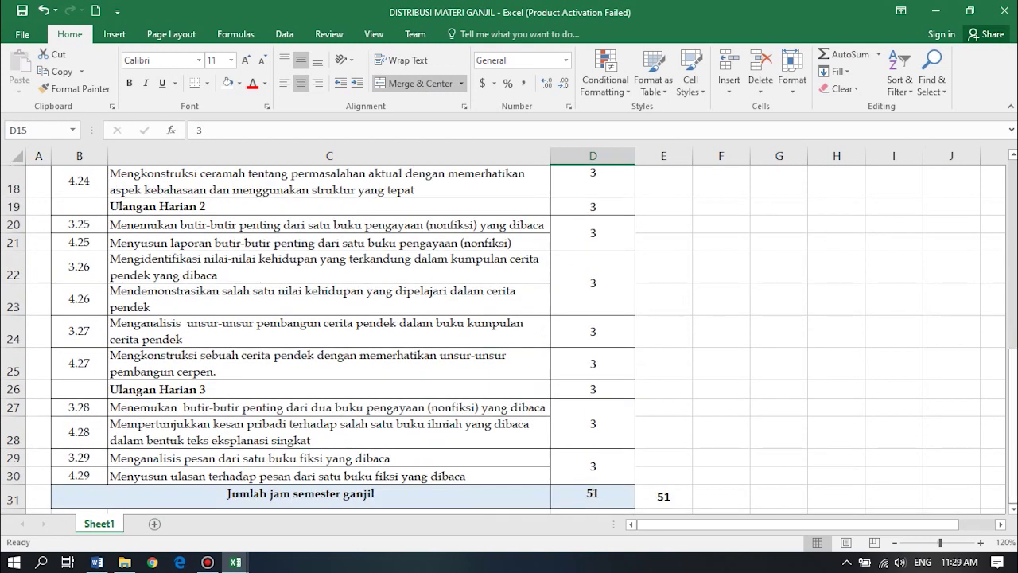
{"action": "left_click", "coordinate": [654, 497]}
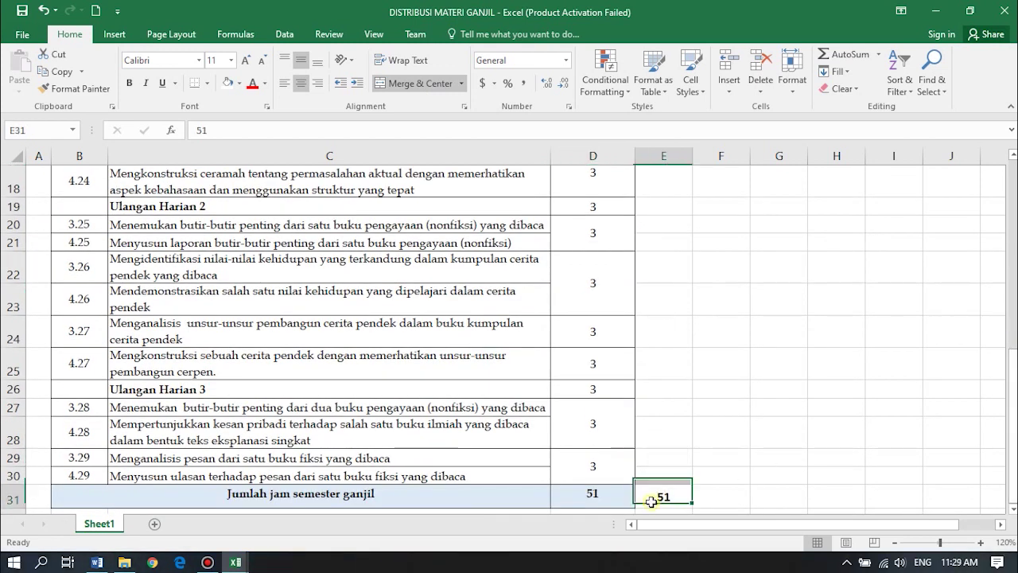
{"action": "left_click", "coordinate": [598, 509]}
{"action": "left_click", "coordinate": [597, 495]}
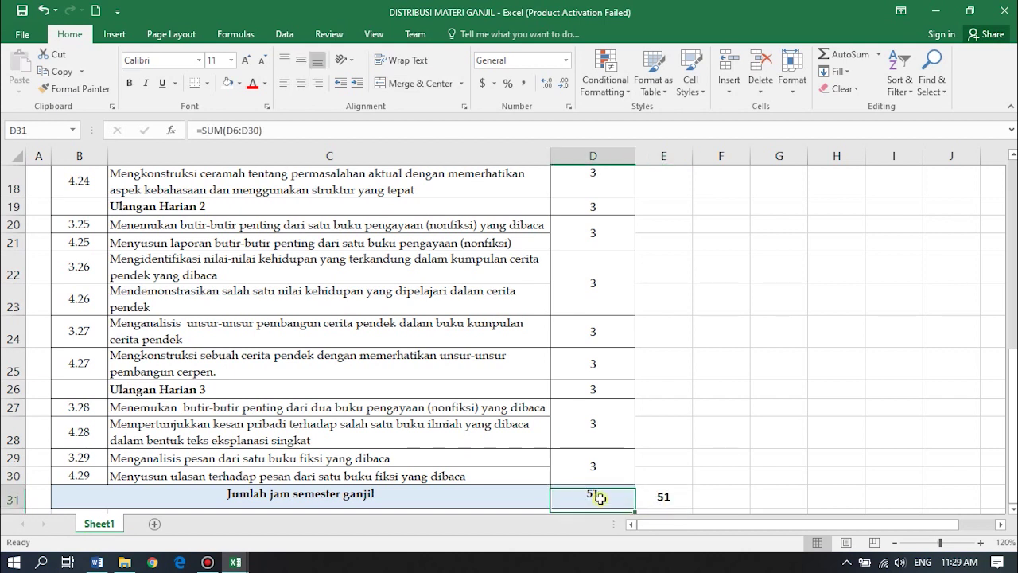
{"action": "left_click", "coordinate": [667, 496]}
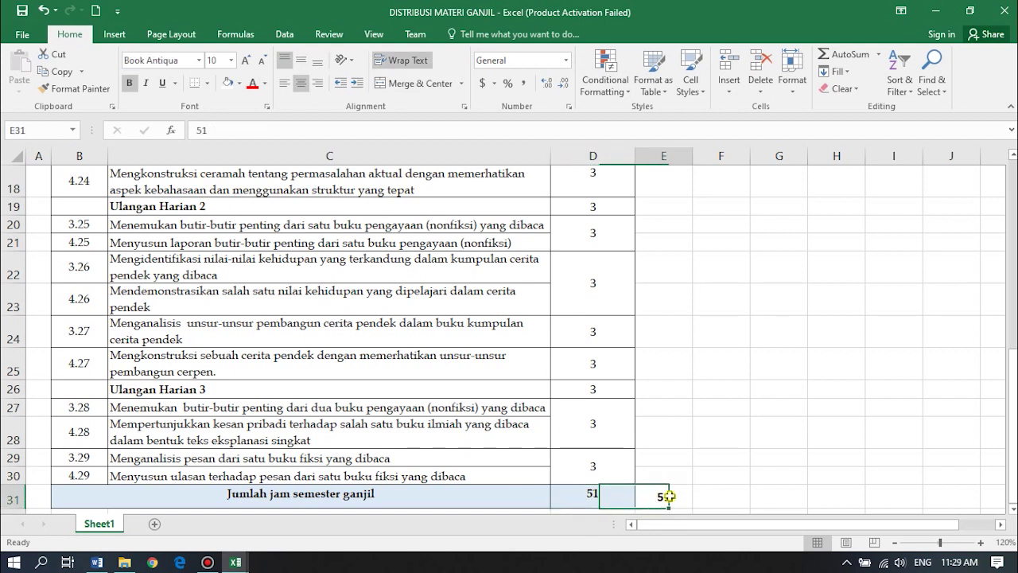
{"action": "left_click", "coordinate": [596, 494]}
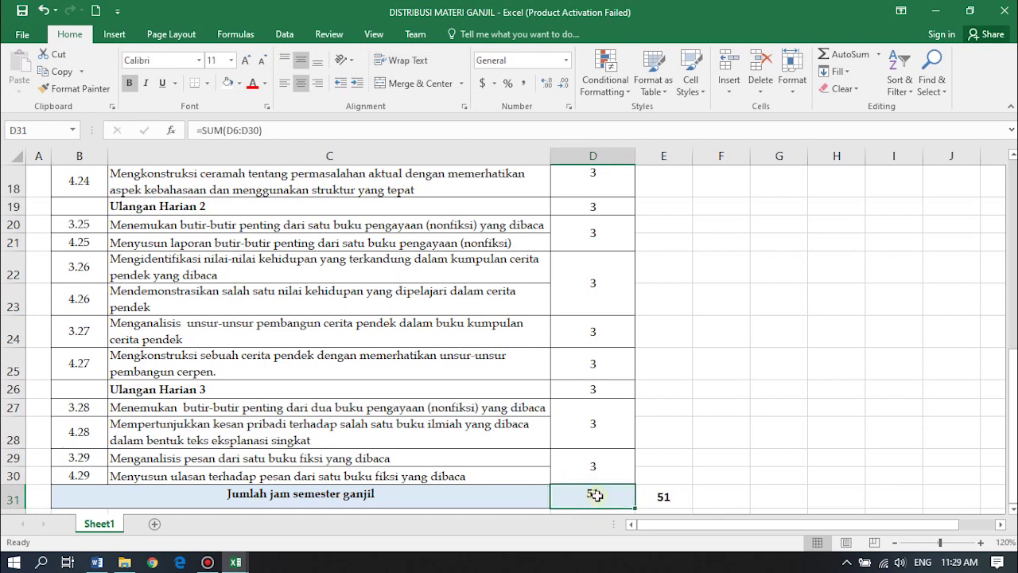
{"action": "left_click", "coordinate": [663, 497]}
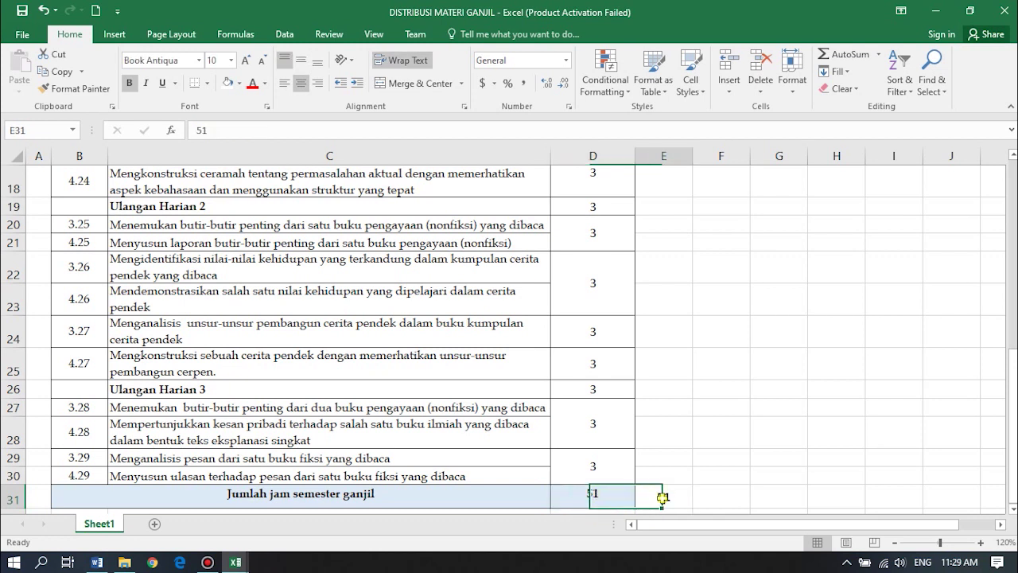
{"action": "left_click", "coordinate": [611, 502]}
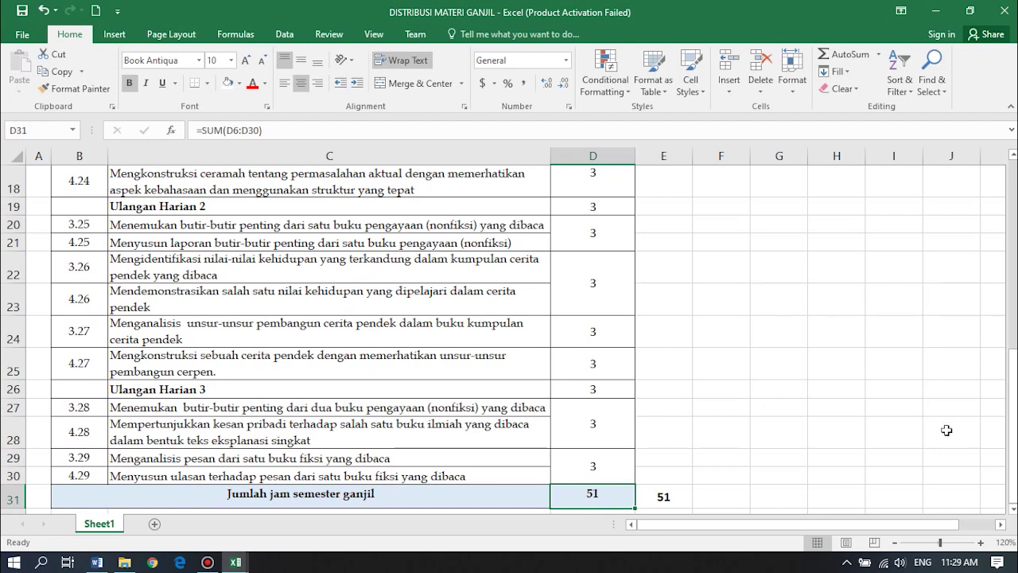
- Review the time allocations from KD 3.19 through Ulangan Harian 1 and the merged KD 3.21 and 4.21 cell in column D
{"action": "left_click_drag", "start_coordinate": [1012, 439], "coordinate": [1012, 238]}
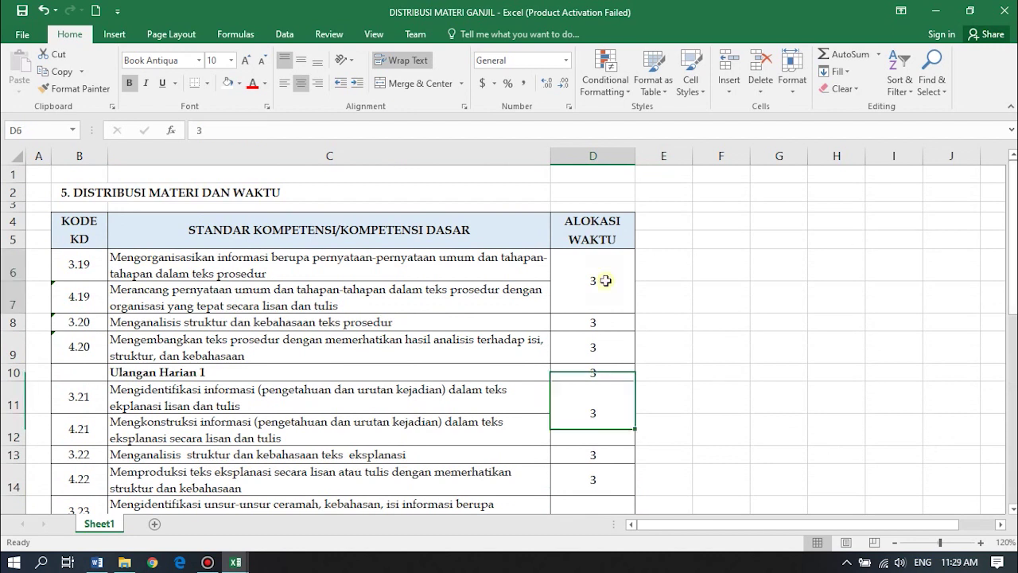
{"action": "left_click", "coordinate": [606, 283]}
{"action": "left_click", "coordinate": [605, 326]}
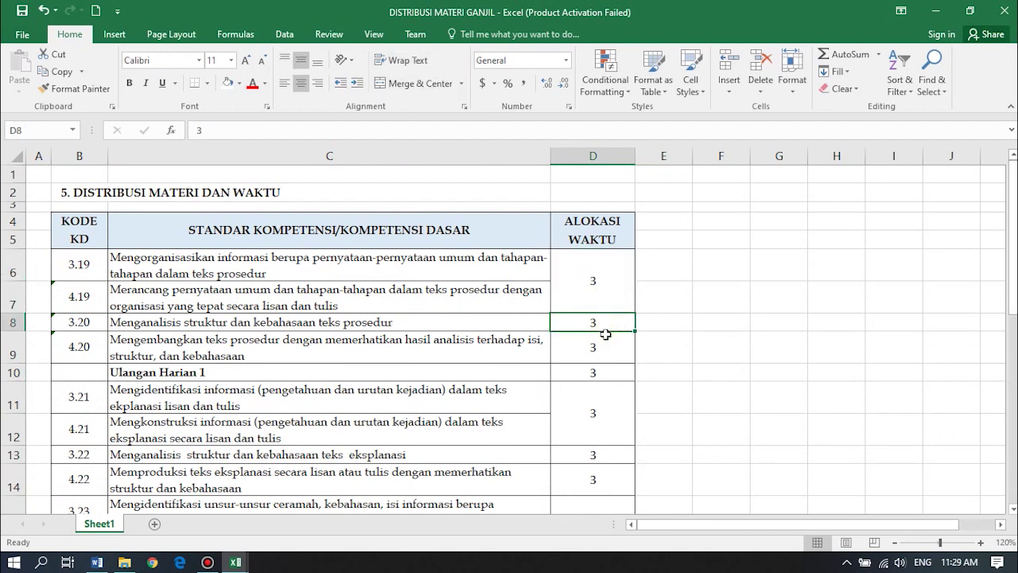
{"action": "left_click", "coordinate": [608, 356]}
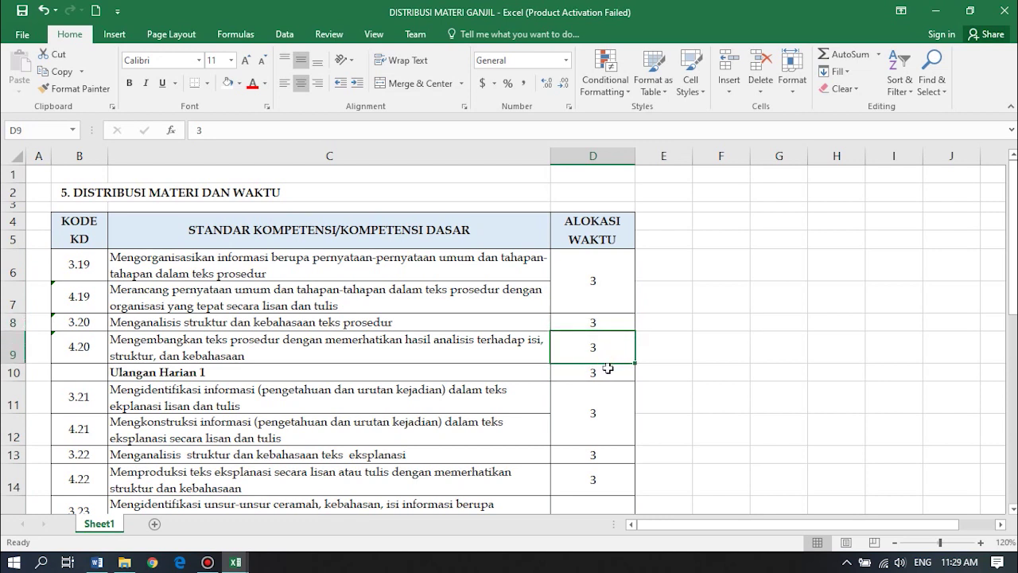
{"action": "left_click", "coordinate": [608, 370]}
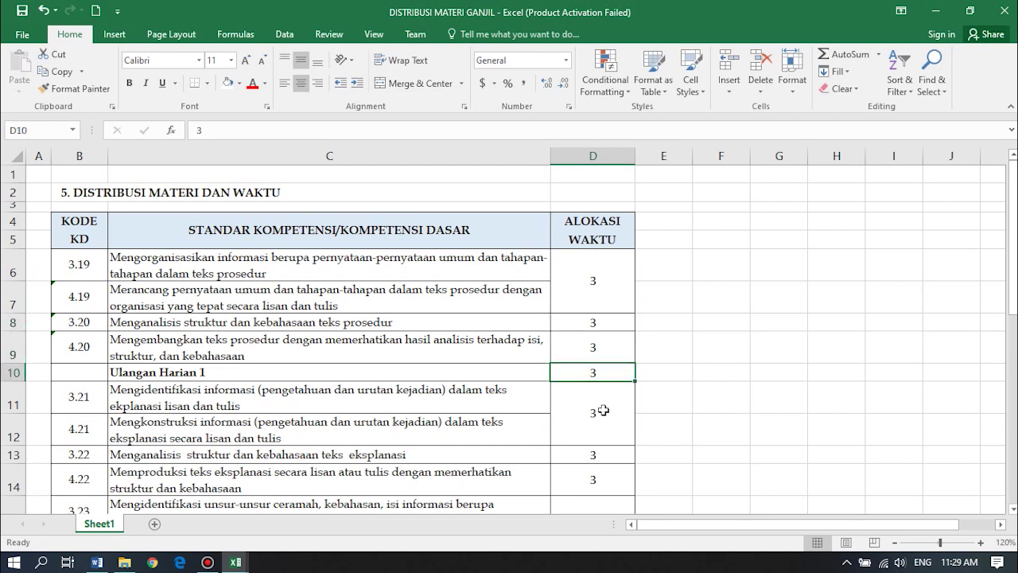
{"action": "left_click", "coordinate": [604, 410]}
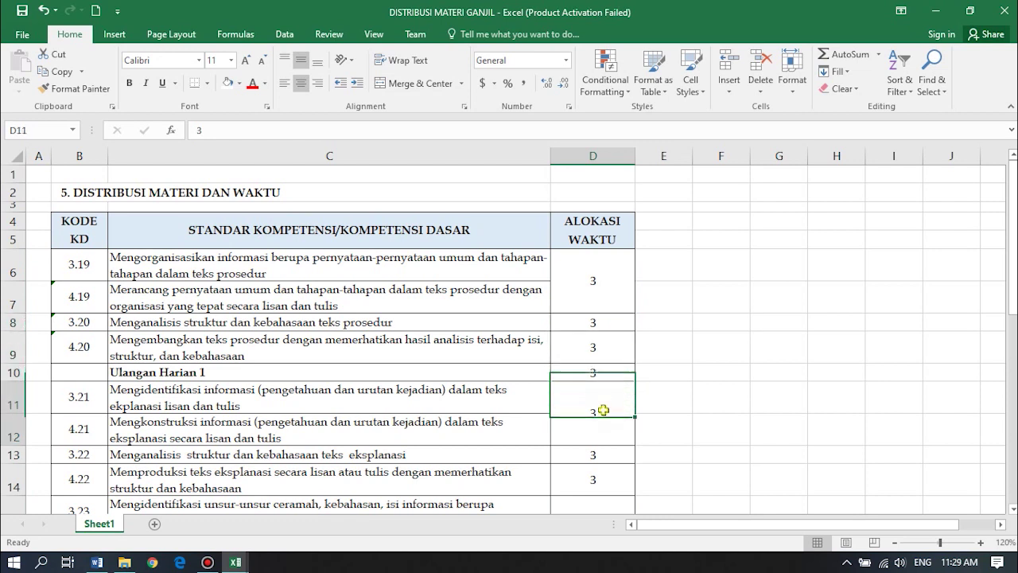
{"action": "left_click", "coordinate": [606, 370]}
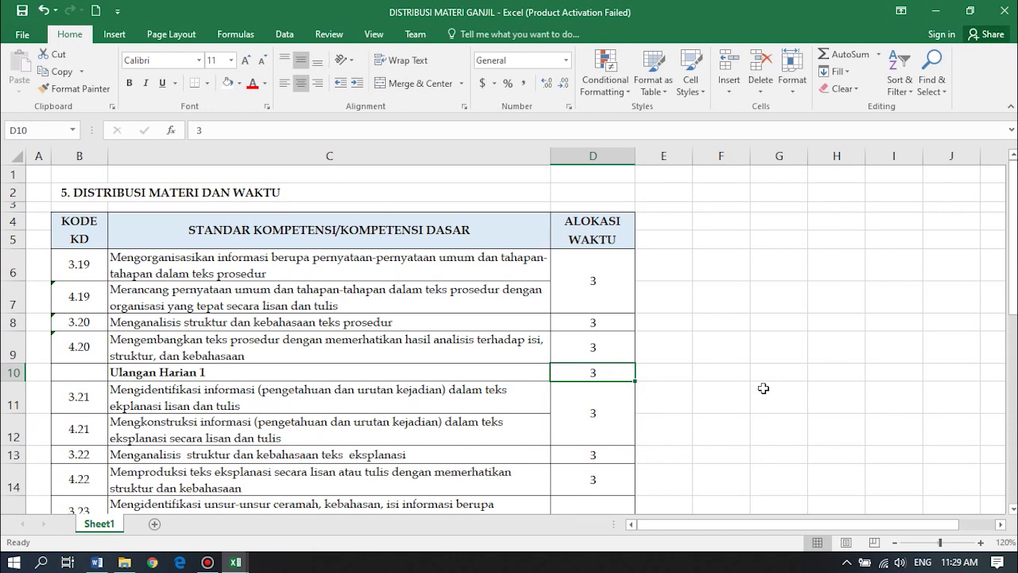
- Open the 6. PROGRAM SEMESTER GANJIL workbook from the DEMO PROTA PROSEM FINAL folder
{"action": "left_click_drag", "start_coordinate": [1013, 274], "coordinate": [1012, 493]}
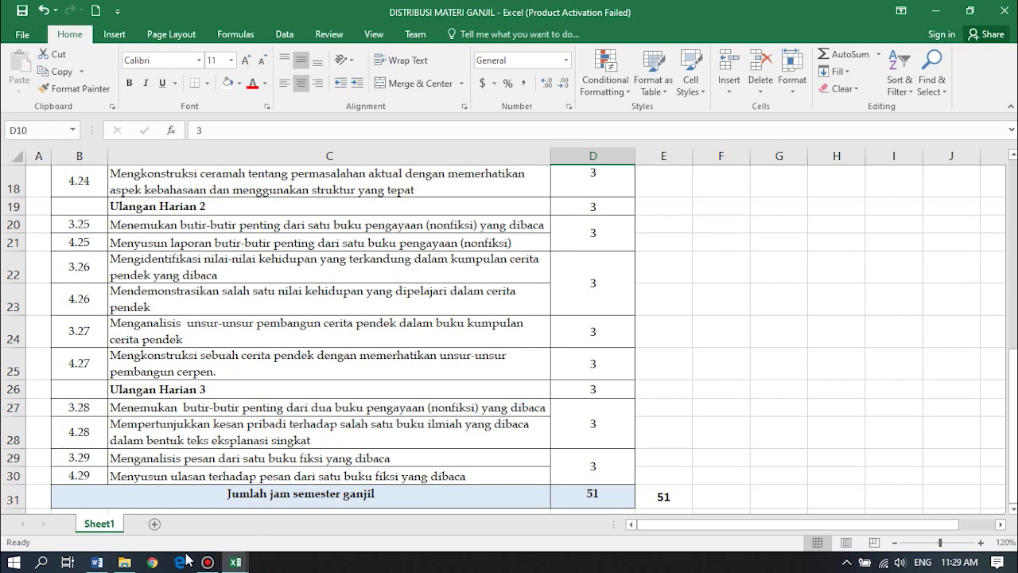
{"action": "left_click", "coordinate": [122, 564]}
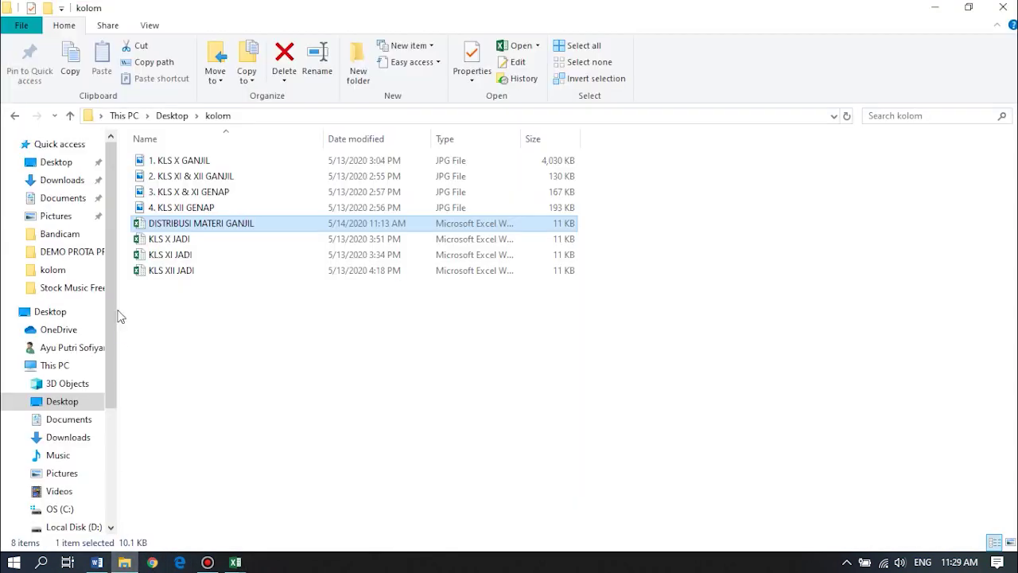
{"action": "left_click", "coordinate": [71, 253]}
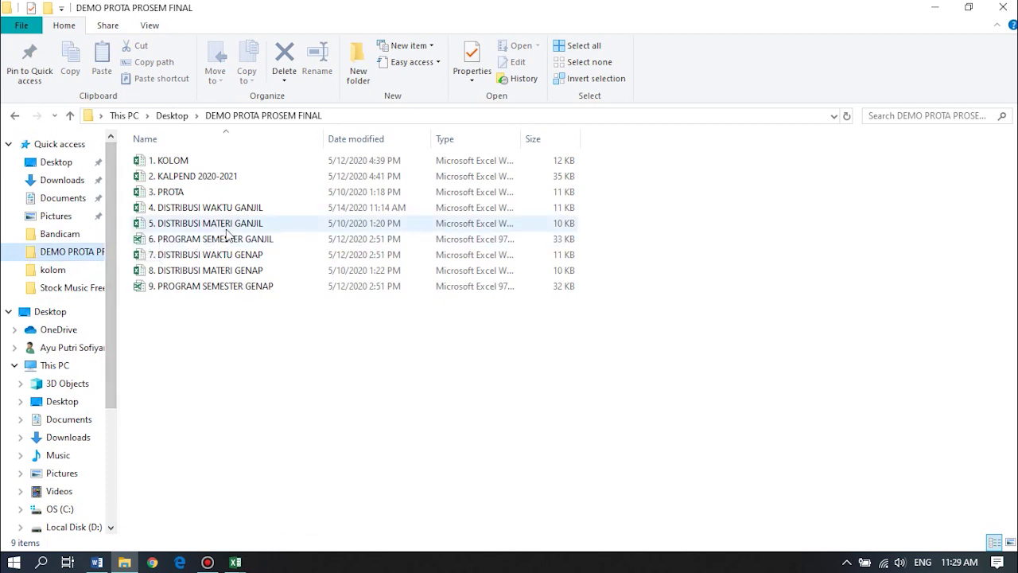
{"action": "double_click", "coordinate": [230, 240]}
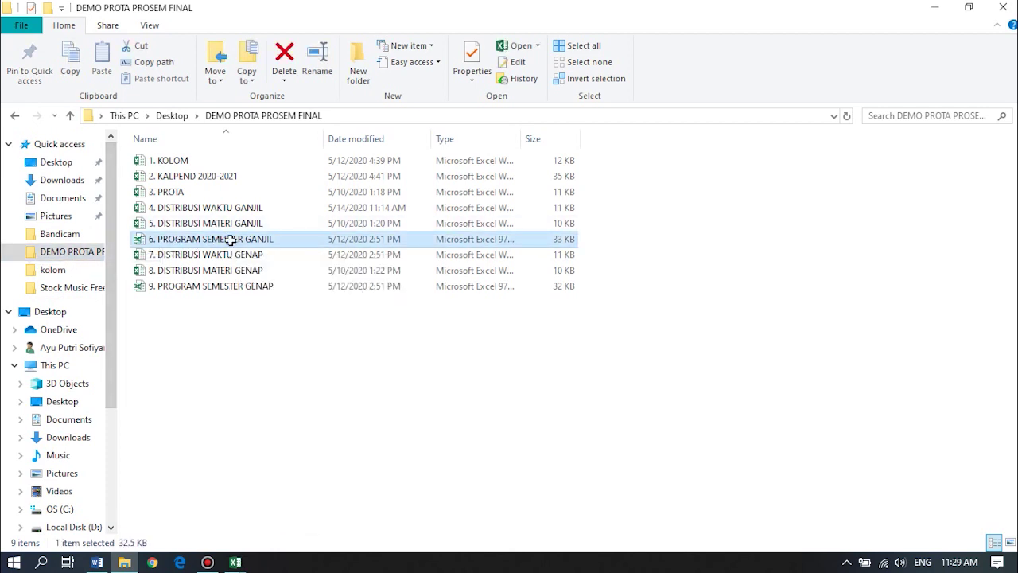
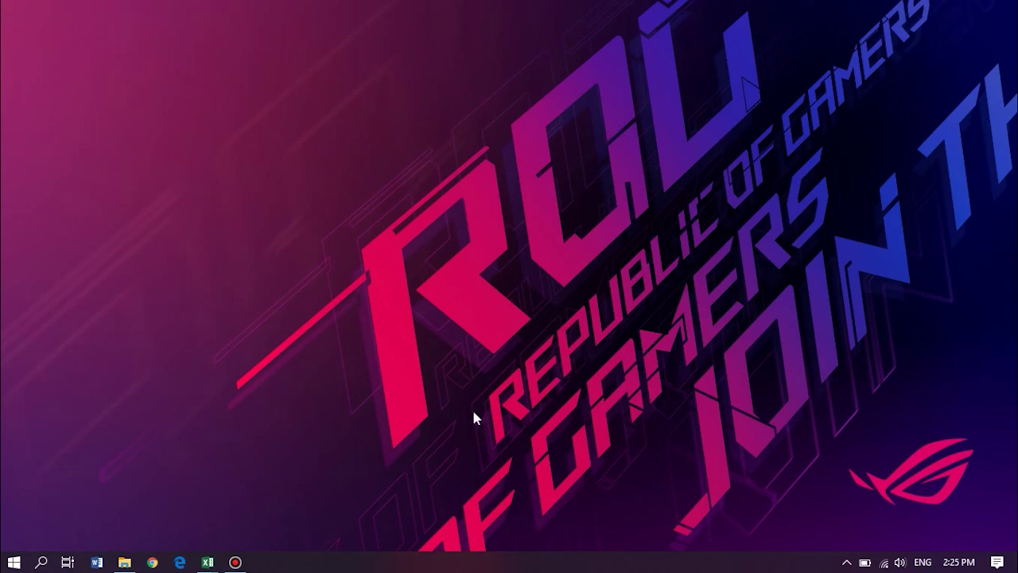
- Open the 5. DISTRIBUSI MATERI GANJIL template from its folder and bring up the DISTRIBUSI MATERI GANJIL (jadi) workbook
{"action": "left_click", "coordinate": [124, 561]}
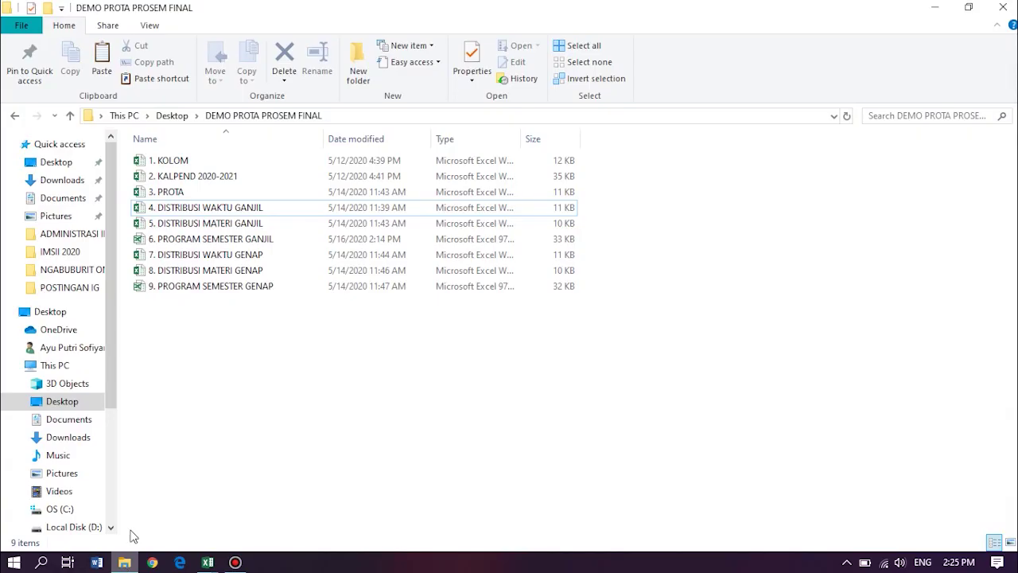
{"action": "double_click", "coordinate": [239, 226]}
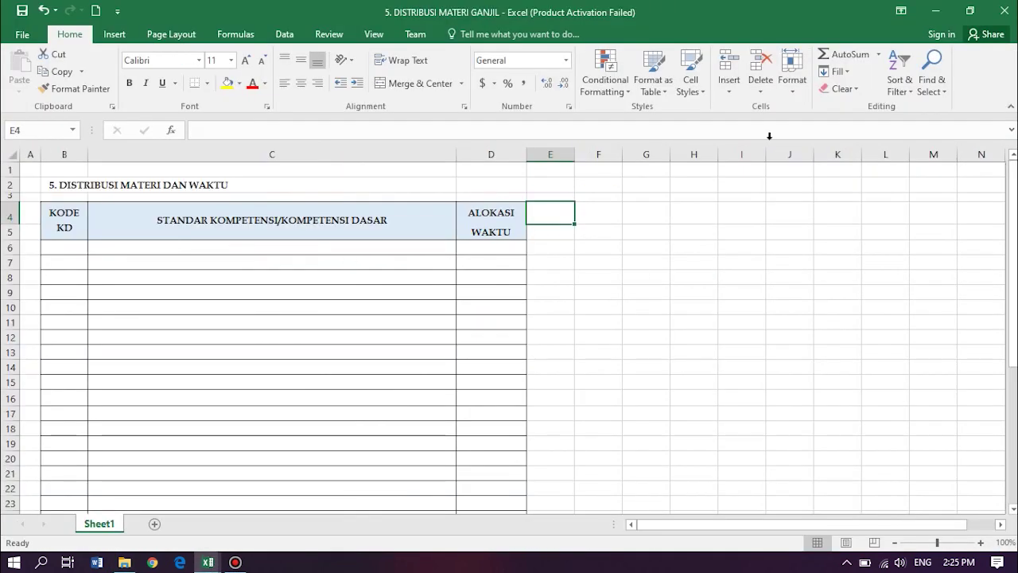
{"action": "mouse_move", "coordinate": [208, 562]}
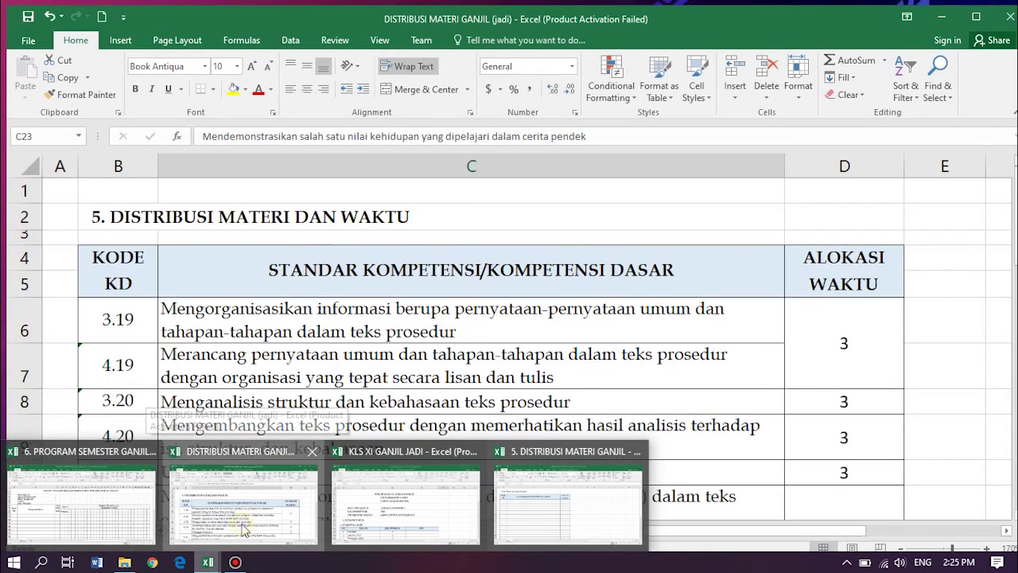
{"action": "left_click", "coordinate": [244, 531]}
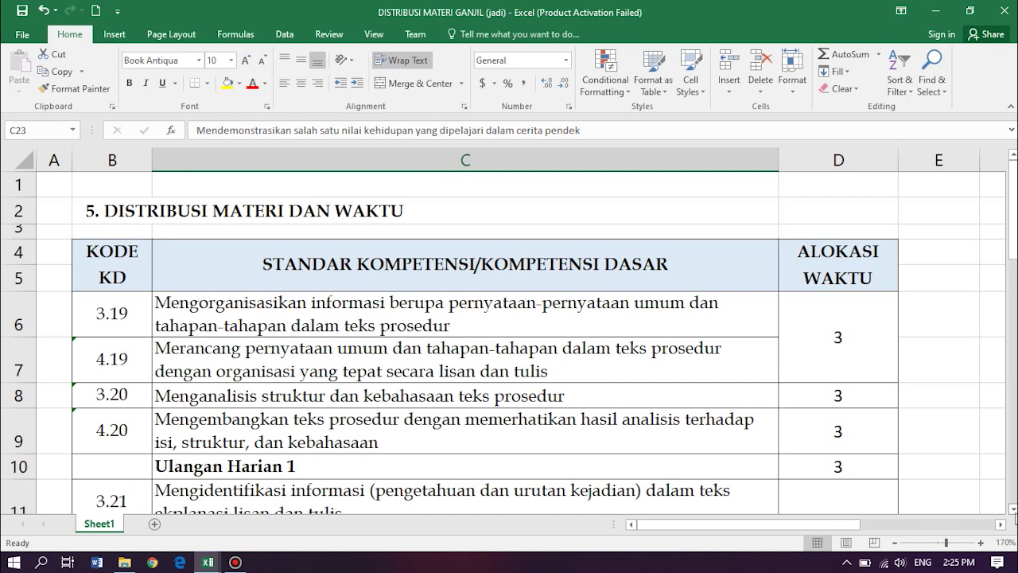
- Increase the height of row 20 to fit two lines, and middle-align and wrap the KD 3.25 text in C20
{"action": "scroll", "coordinate": [1014, 516], "scroll_direction": "down", "scroll_amount": 3}
{"action": "scroll", "coordinate": [1014, 516], "scroll_direction": "down", "scroll_amount": 5}
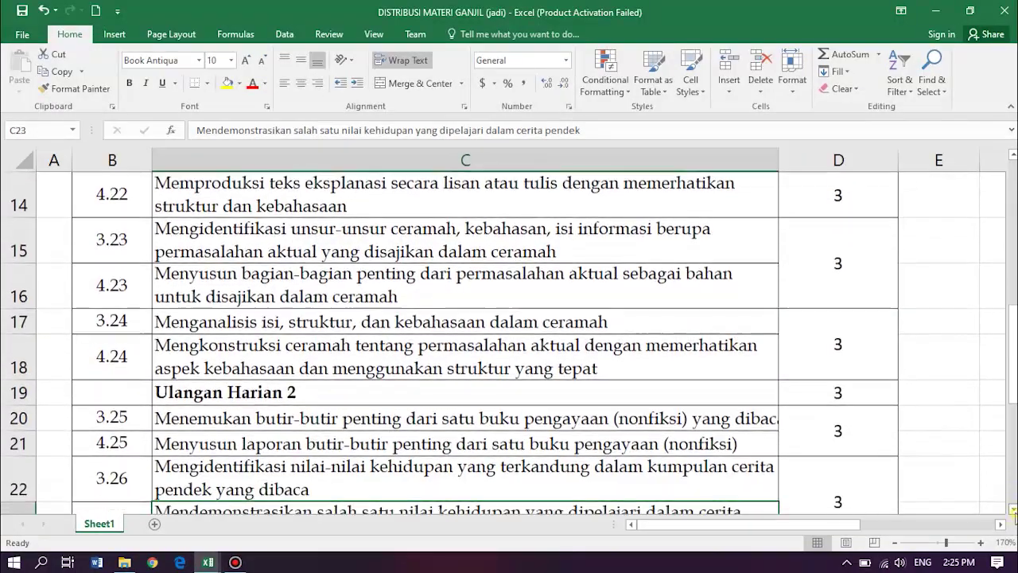
{"action": "scroll", "coordinate": [1015, 516], "scroll_direction": "down", "scroll_amount": 3}
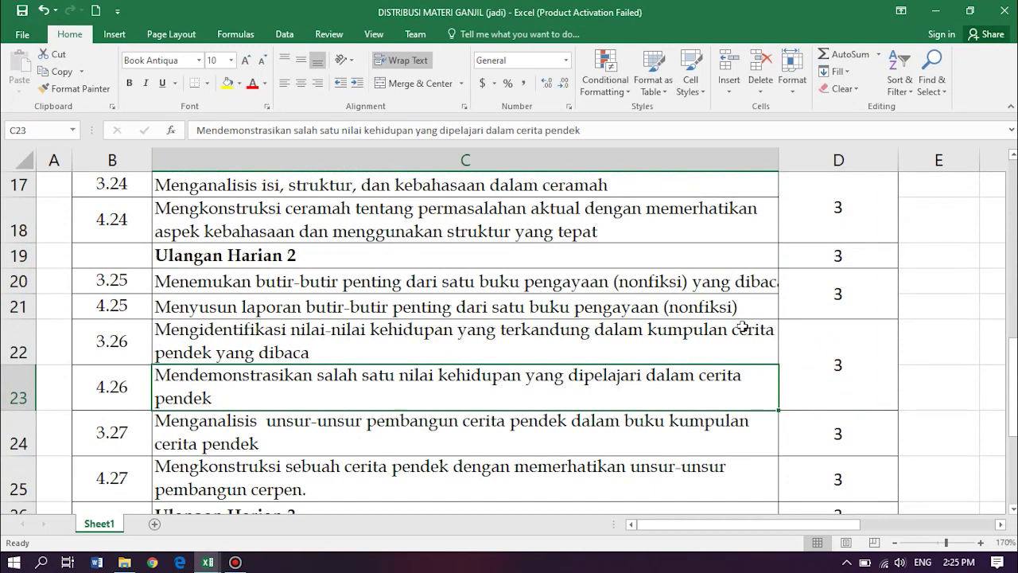
{"action": "left_click", "coordinate": [705, 287]}
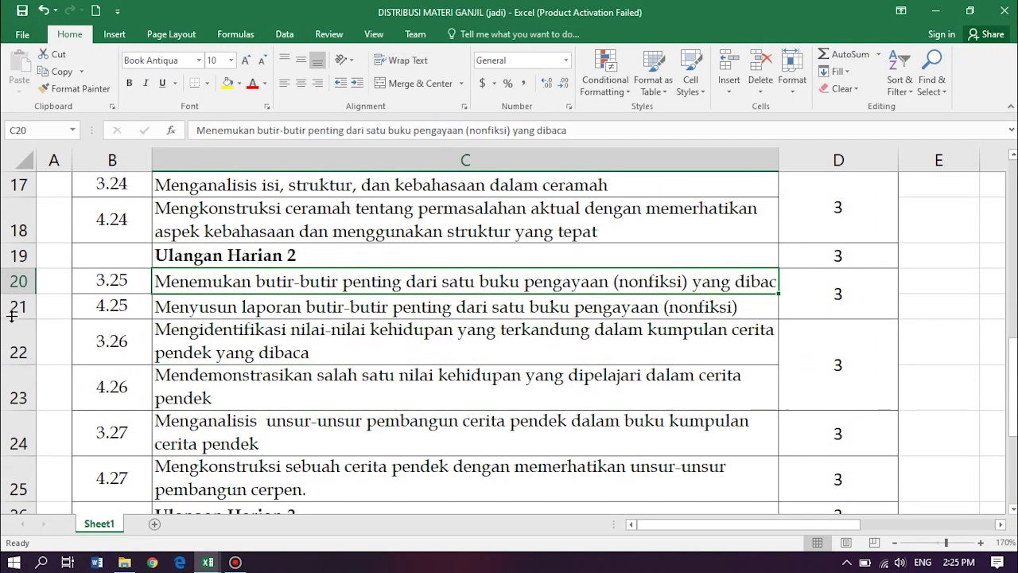
{"action": "left_click_drag", "start_coordinate": [18, 293], "coordinate": [19, 312]}
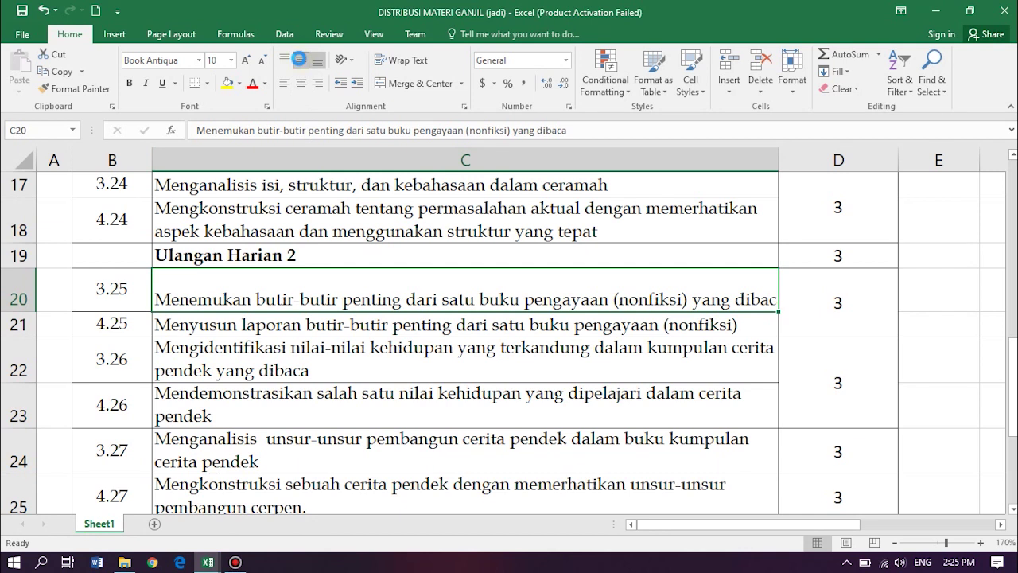
{"action": "left_click", "coordinate": [299, 59]}
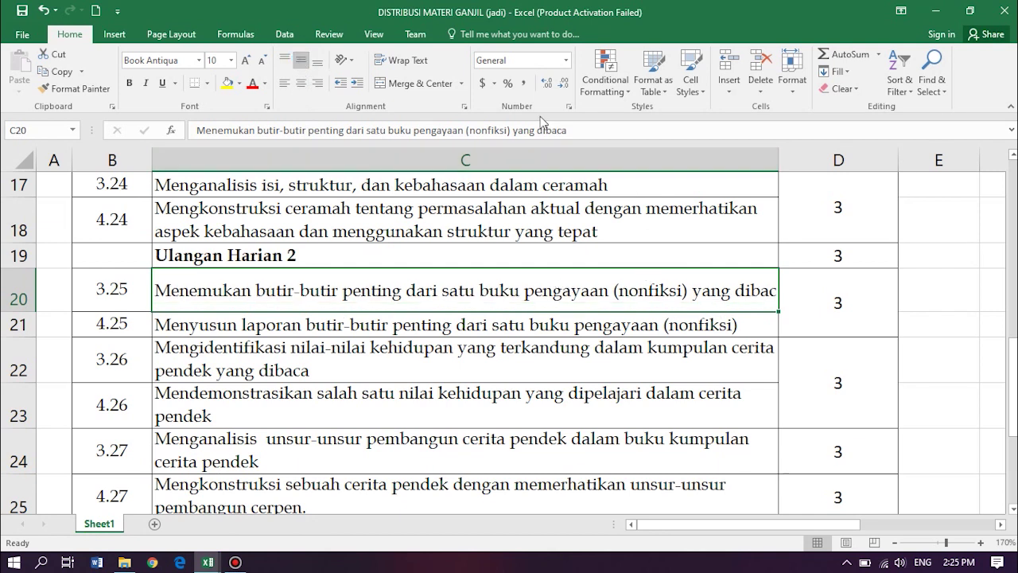
{"action": "left_click", "coordinate": [408, 61]}
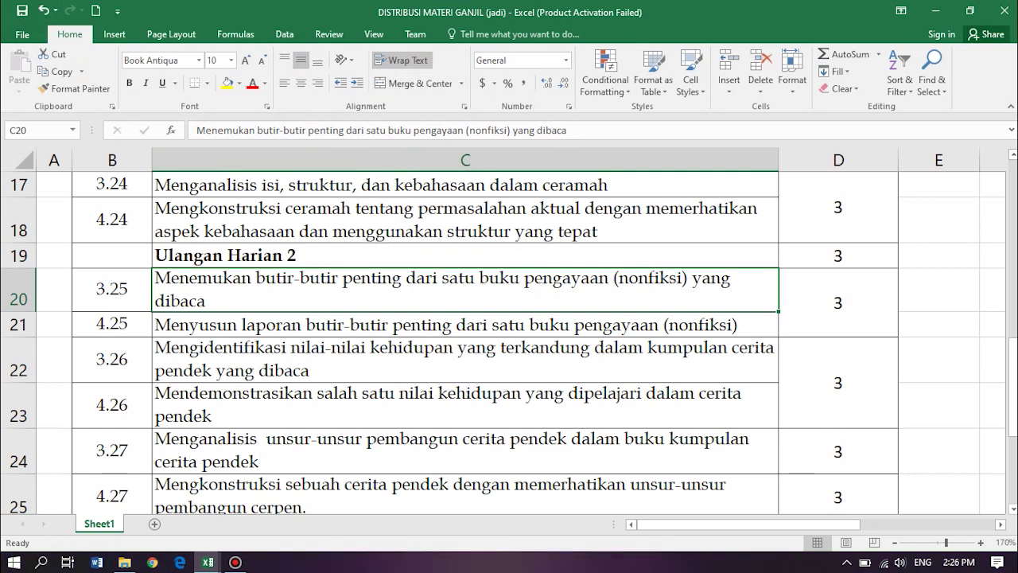
- Open 6. PROGRAM SEMESTER GANJIL from the file folder and return to the DISTRIBUSI MATERI GANJIL (jadi) workbook
{"action": "left_click", "coordinate": [124, 562]}
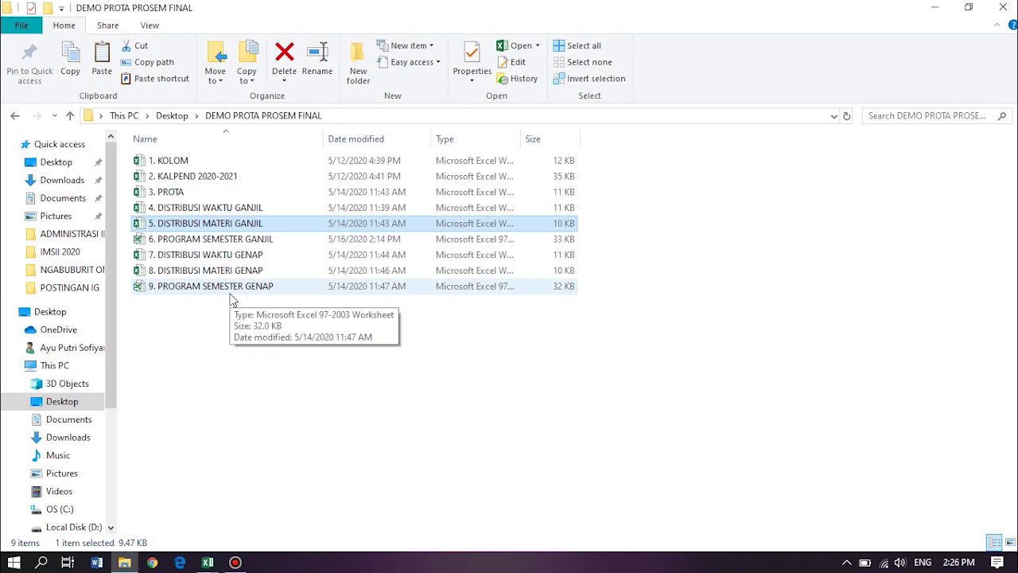
{"action": "double_click", "coordinate": [255, 241]}
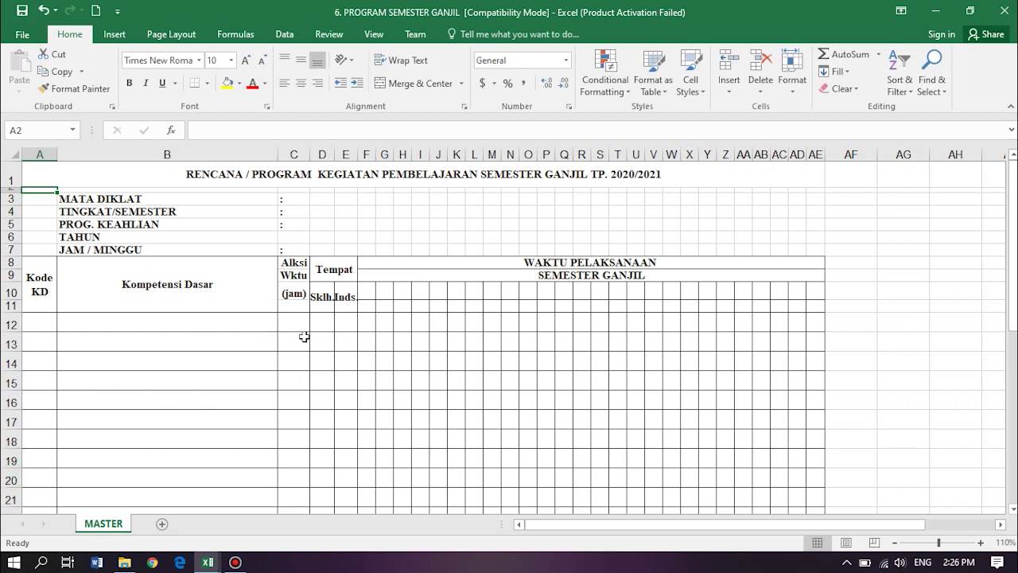
{"action": "left_click", "coordinate": [211, 562]}
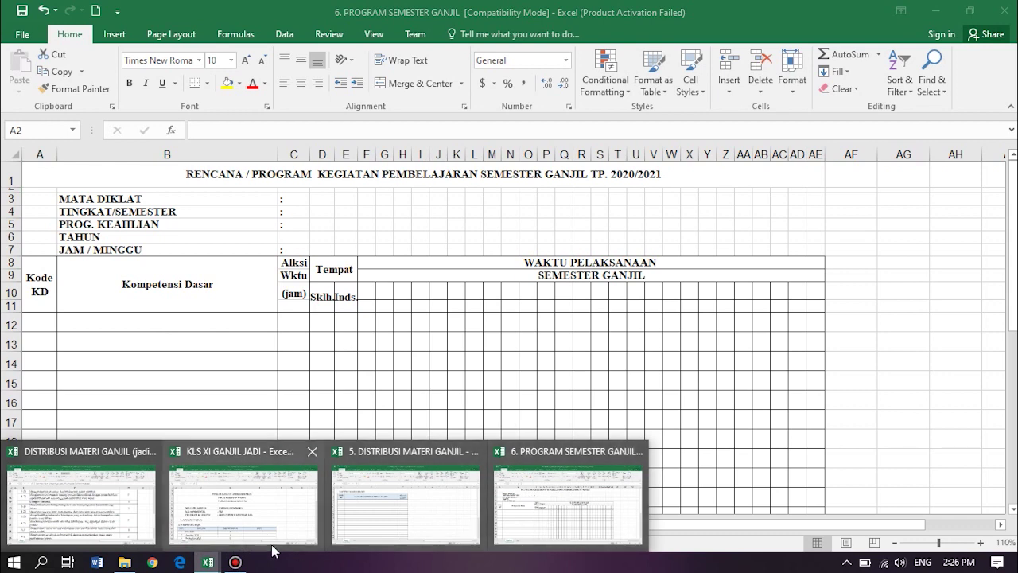
{"action": "left_click", "coordinate": [100, 533]}
- Examine KD 3.19, 4.19 and 3.20 in column C together with the merged time allocation in D6
{"action": "left_click_drag", "start_coordinate": [1012, 402], "coordinate": [1012, 251]}
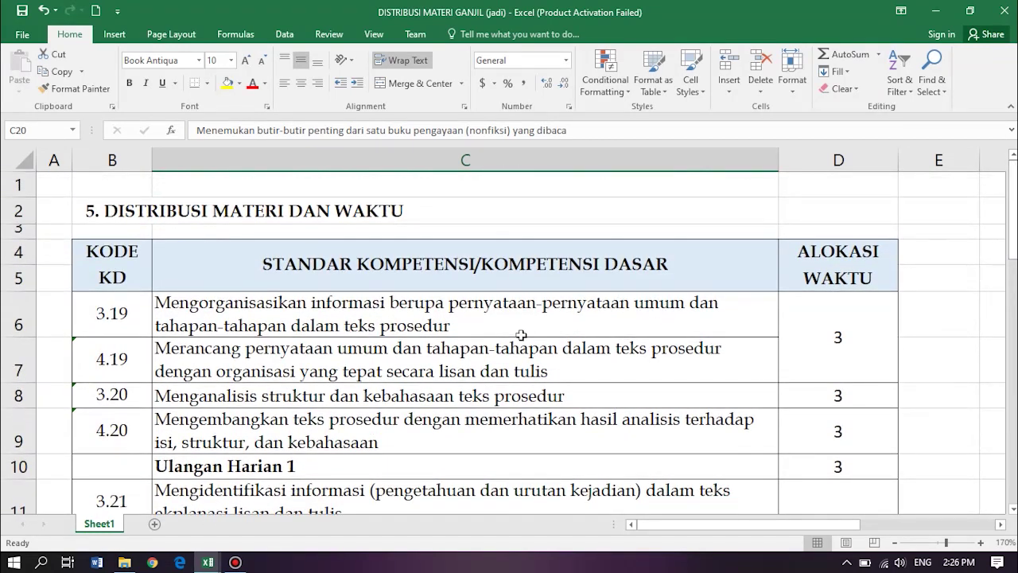
{"action": "left_click", "coordinate": [487, 327]}
{"action": "left_click", "coordinate": [495, 349]}
{"action": "left_click", "coordinate": [506, 318]}
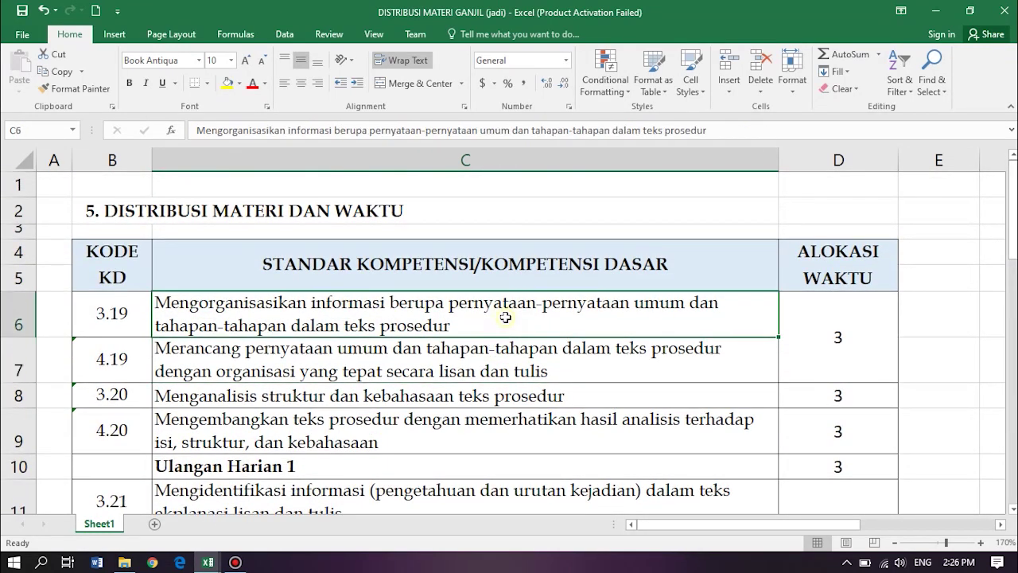
{"action": "left_click", "coordinate": [495, 354]}
{"action": "left_click", "coordinate": [782, 327]}
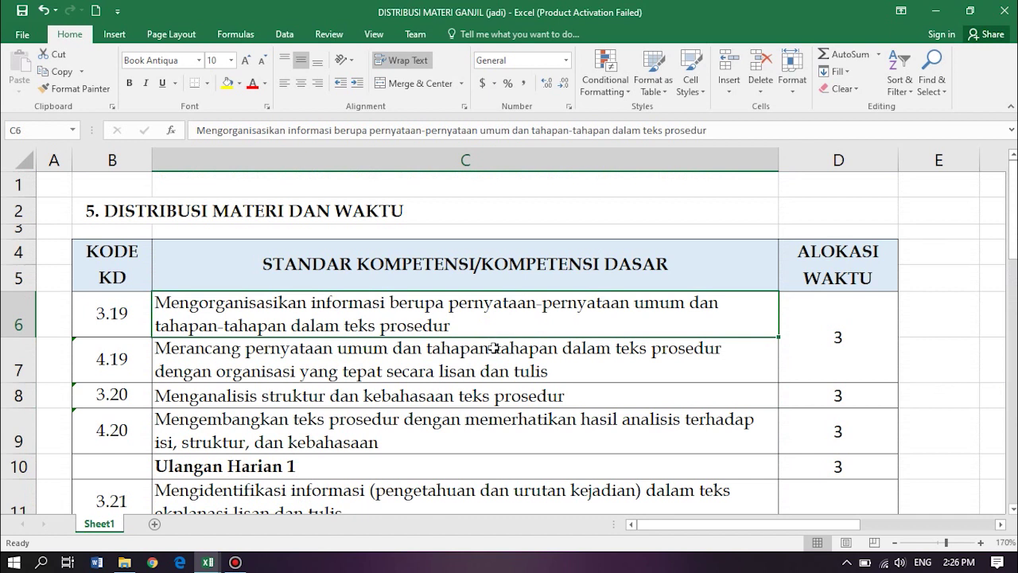
{"action": "left_click", "coordinate": [495, 344]}
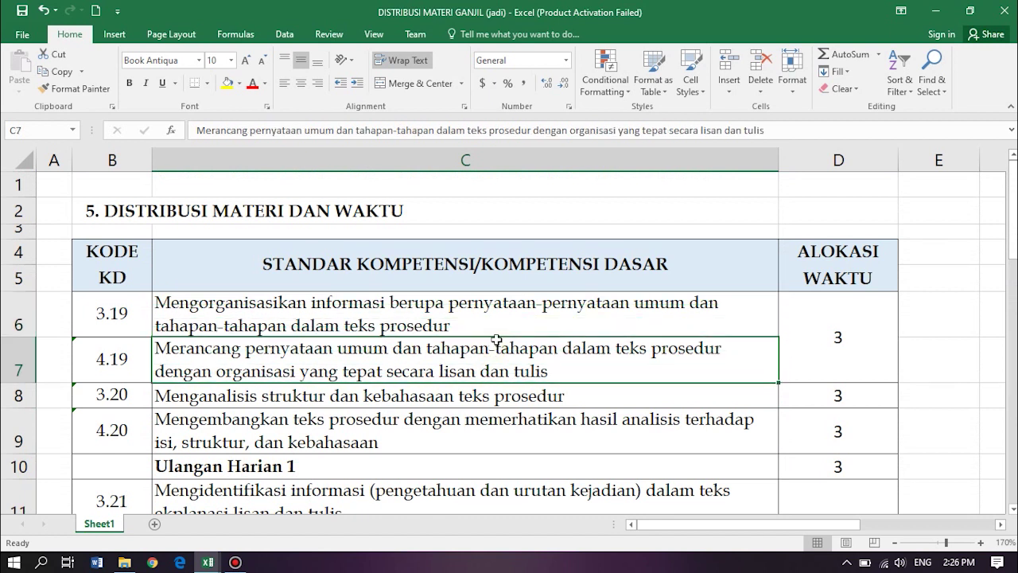
{"action": "left_click", "coordinate": [506, 318]}
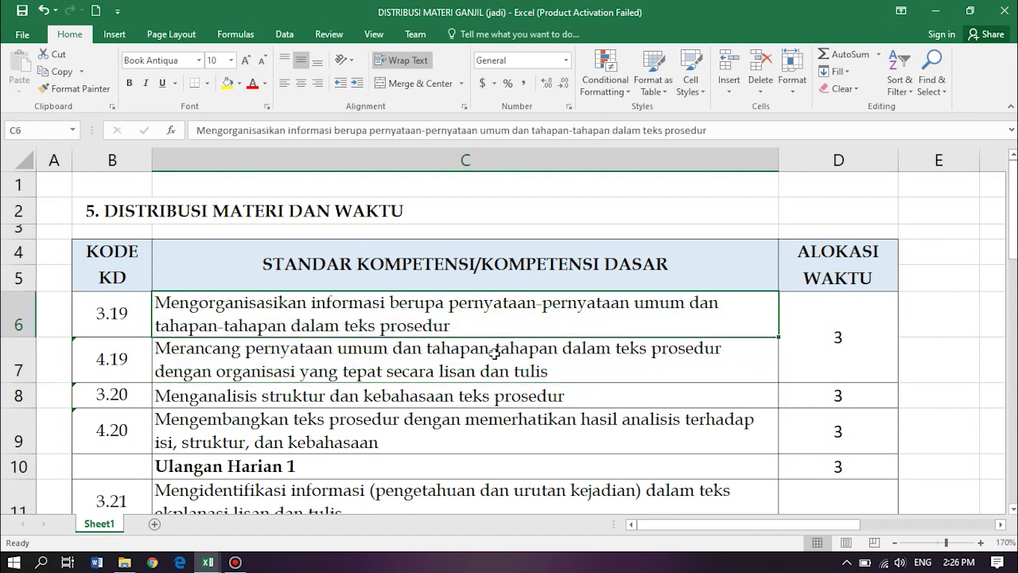
{"action": "left_click", "coordinate": [495, 351]}
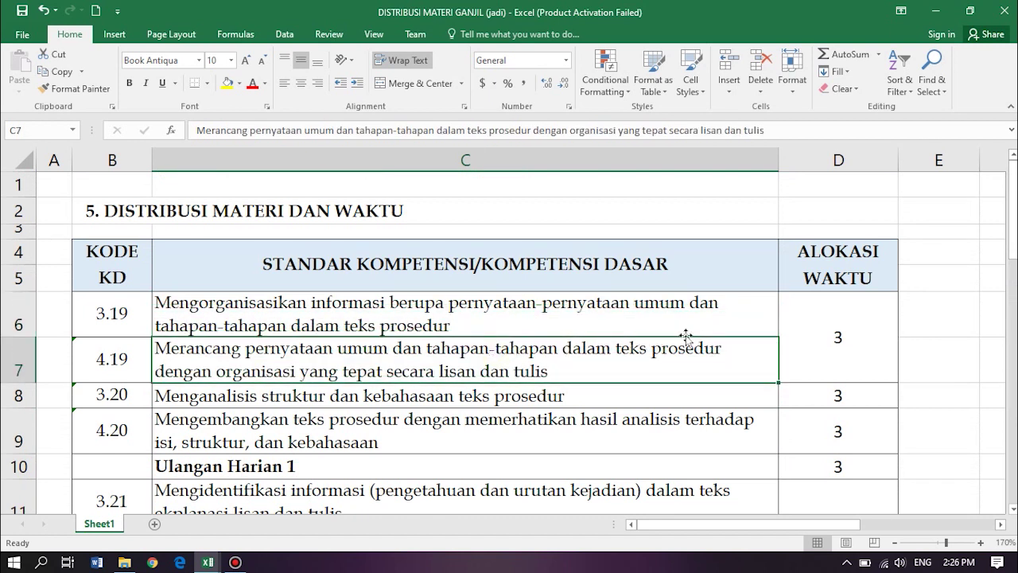
{"action": "left_click", "coordinate": [832, 319]}
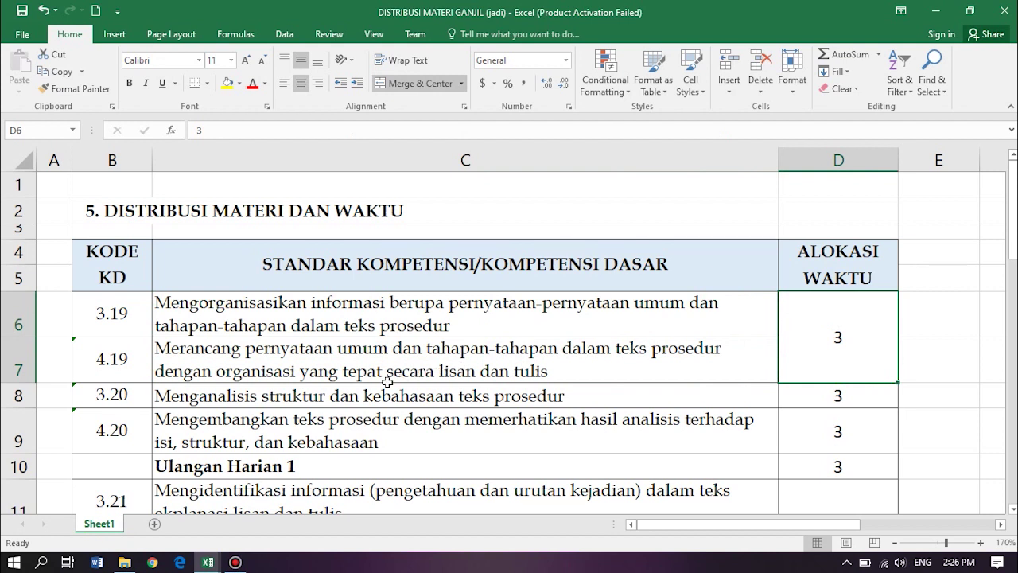
{"action": "left_click", "coordinate": [167, 380]}
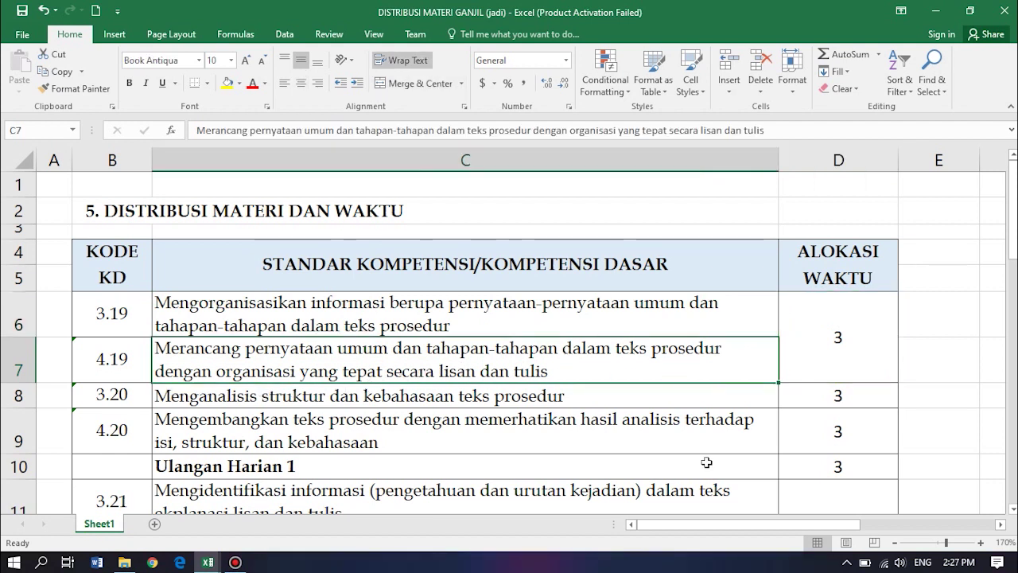
{"action": "left_click", "coordinate": [220, 404]}
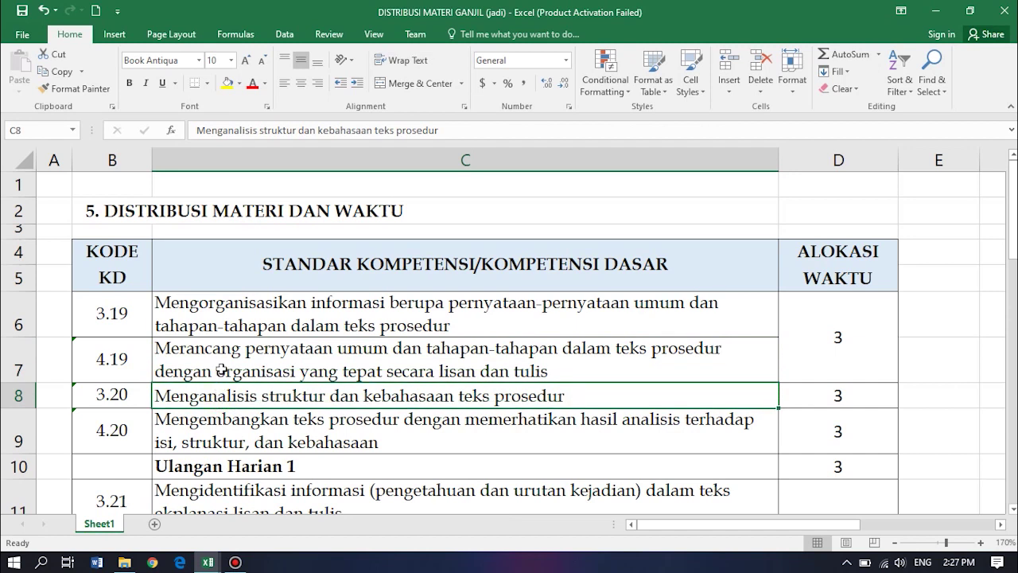
{"action": "left_click", "coordinate": [221, 369]}
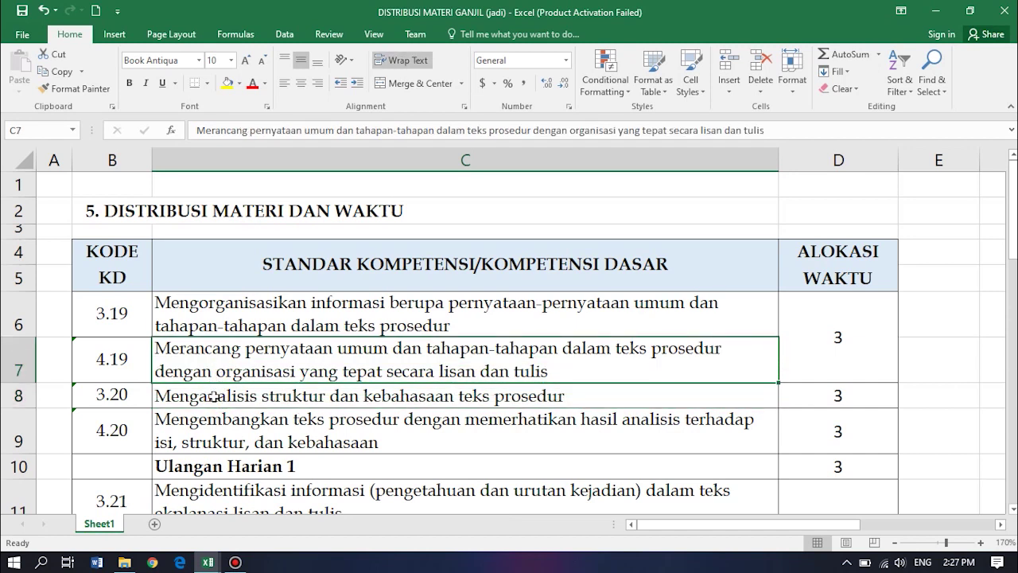
{"action": "left_click", "coordinate": [213, 397]}
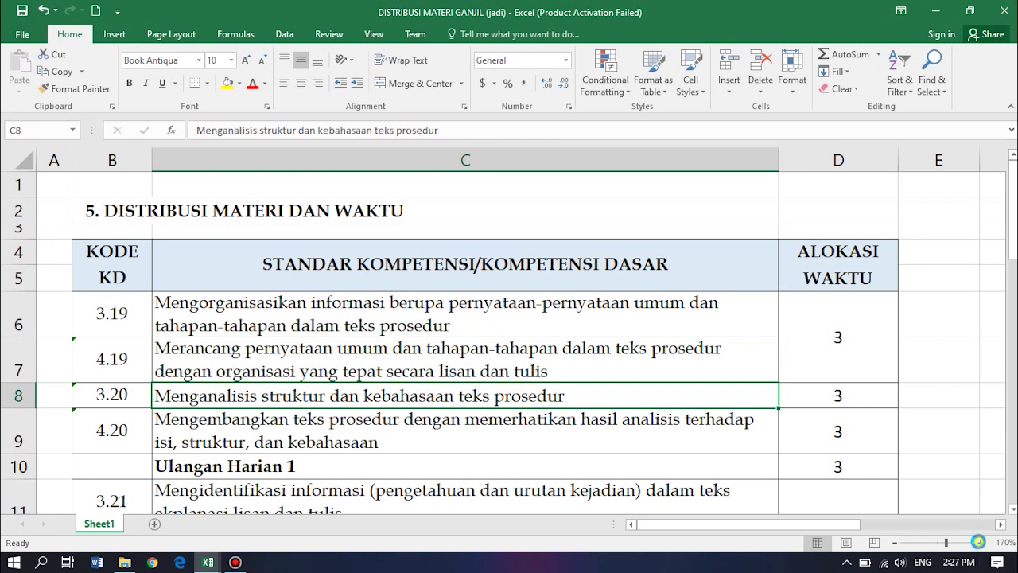
{"action": "left_click", "coordinate": [981, 543]}
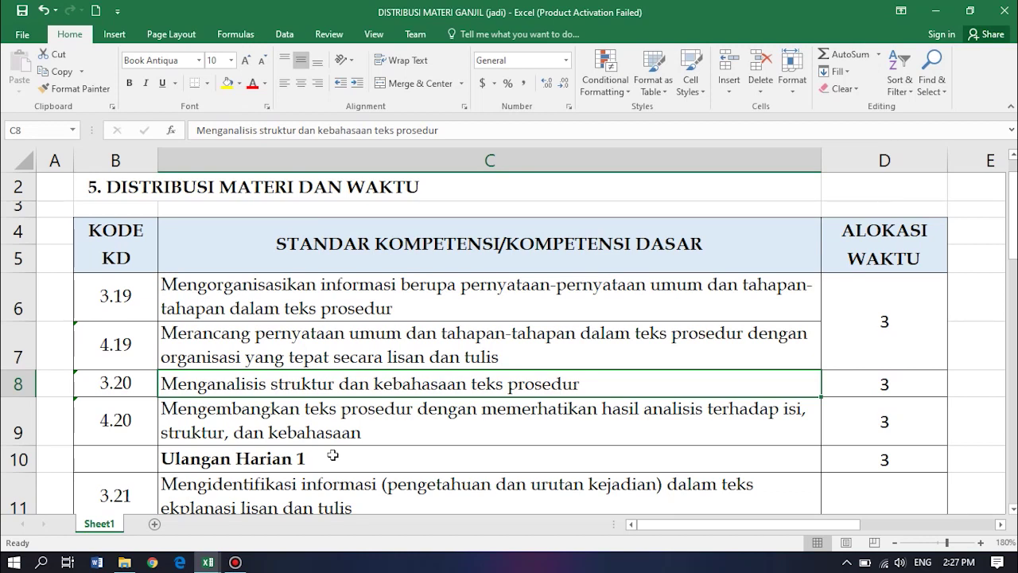
- Switch to the 6. PROGRAM SEMESTER GANJIL workbook and enter ": BAHASA INDONESIA" for MATA DIKLAT in C3
{"action": "left_click", "coordinate": [214, 564]}
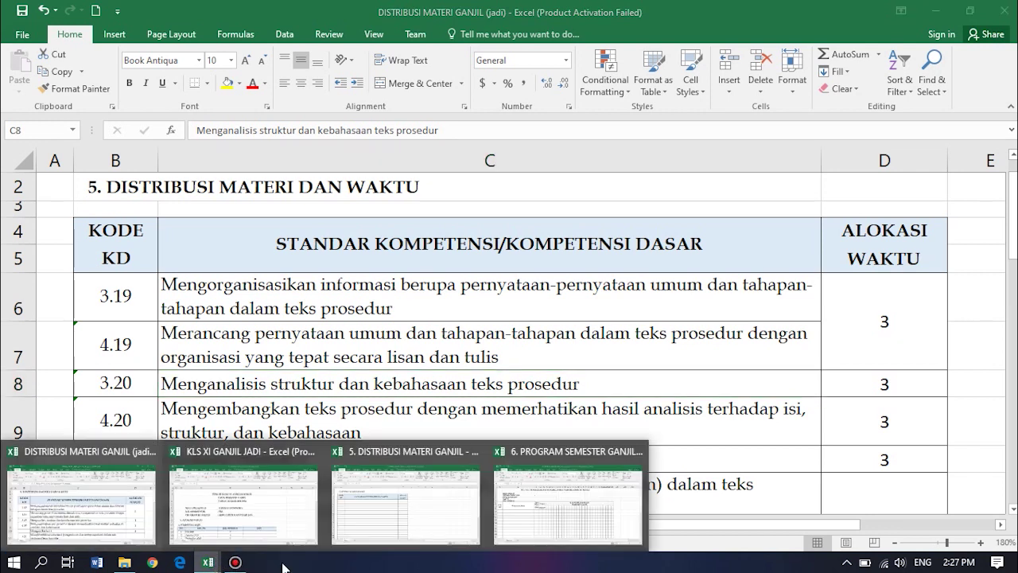
{"action": "left_click", "coordinate": [585, 521]}
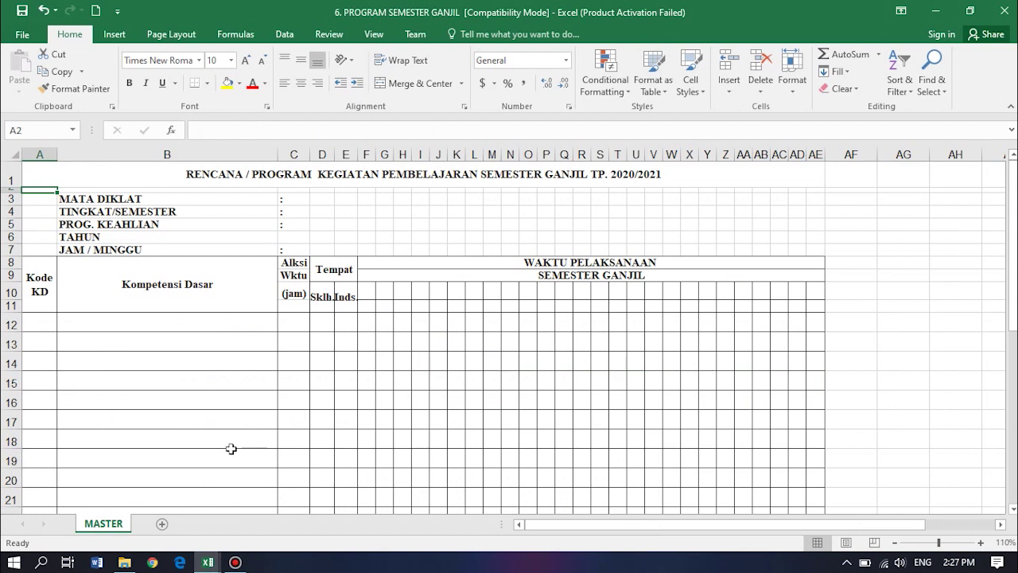
{"action": "left_click", "coordinate": [84, 199]}
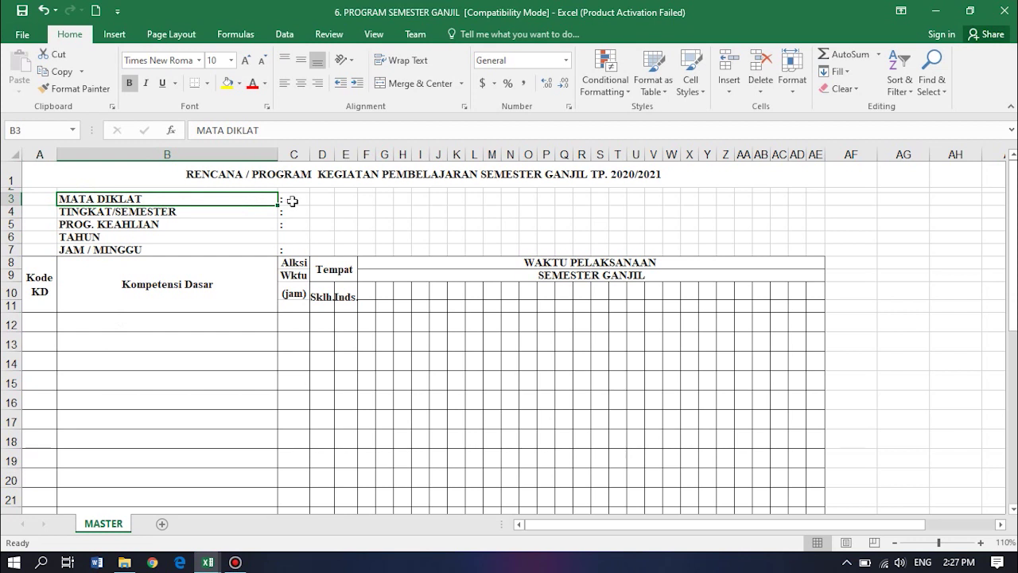
{"action": "left_click", "coordinate": [292, 201]}
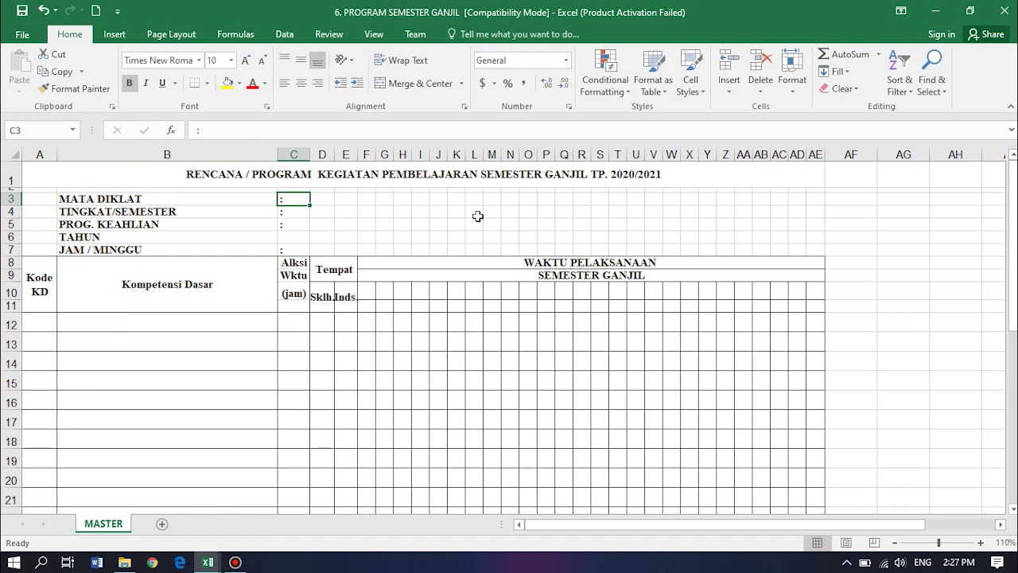
{"action": "type", "text": ":"}
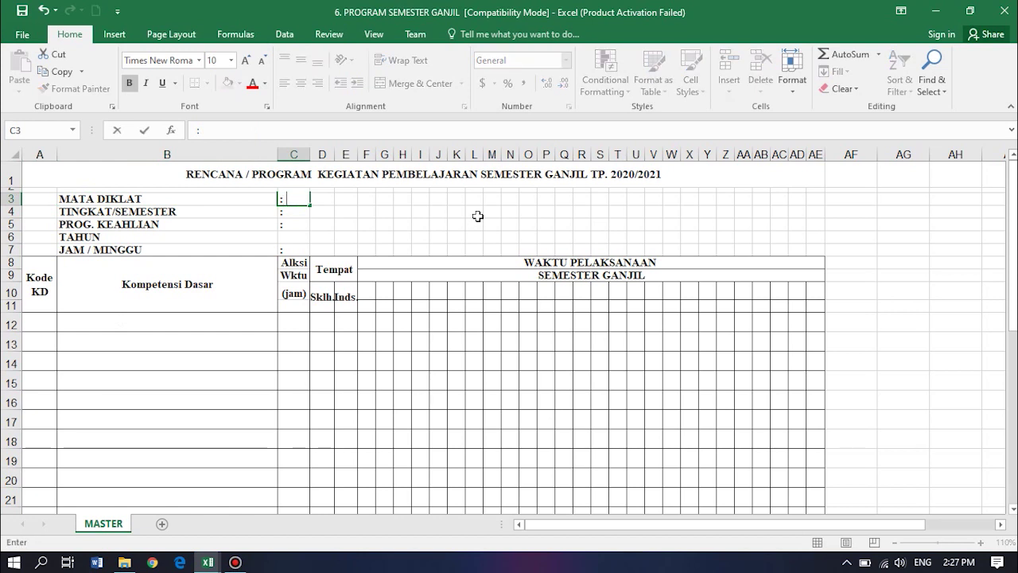
{"action": "type", "text": " BAHASA"}
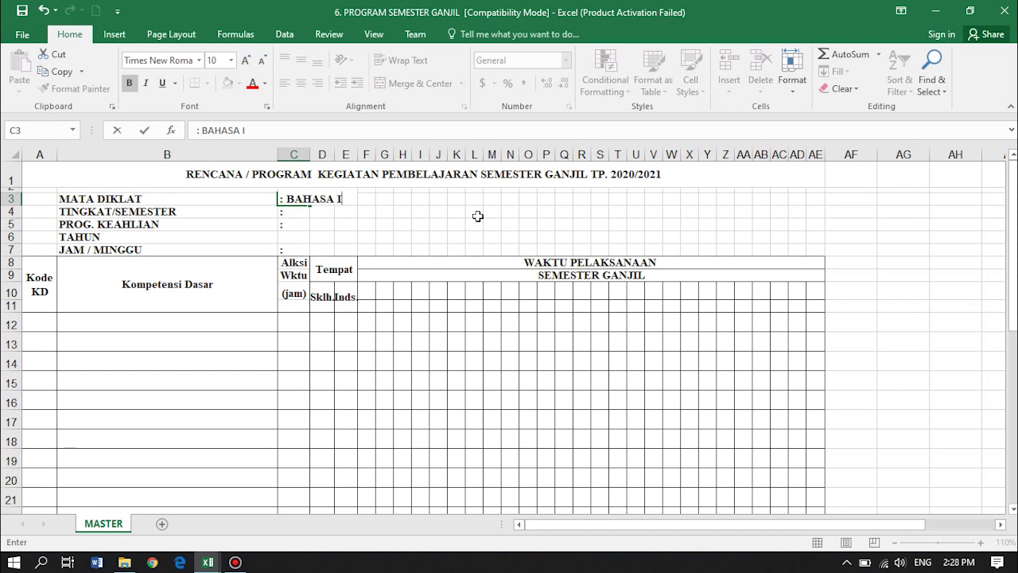
{"action": "type", "text": "INDONESIA"}
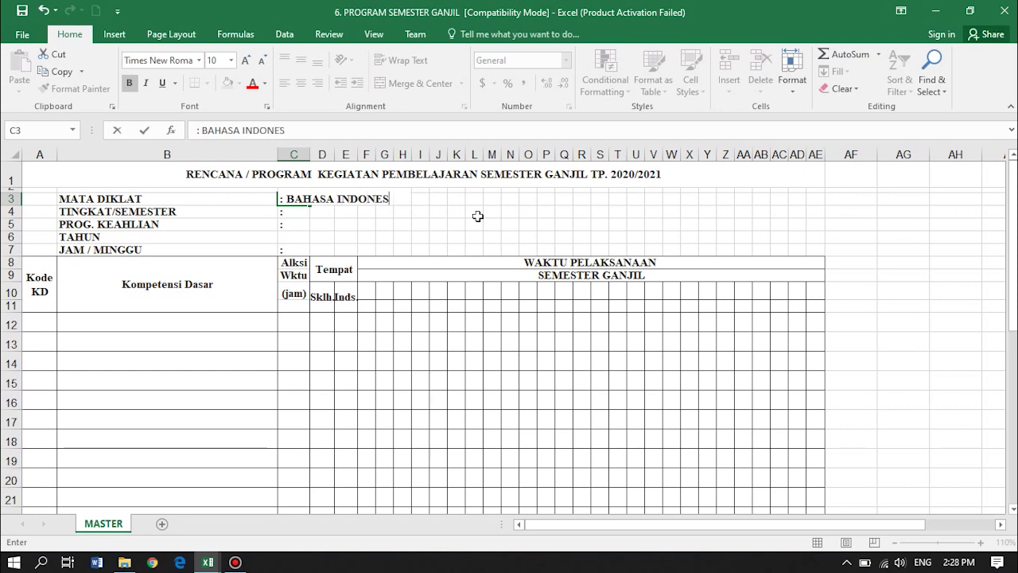
- Enter ": XI/GANJIL" for TINGKAT/SEMESTER in C4
{"action": "left_click", "coordinate": [300, 208]}
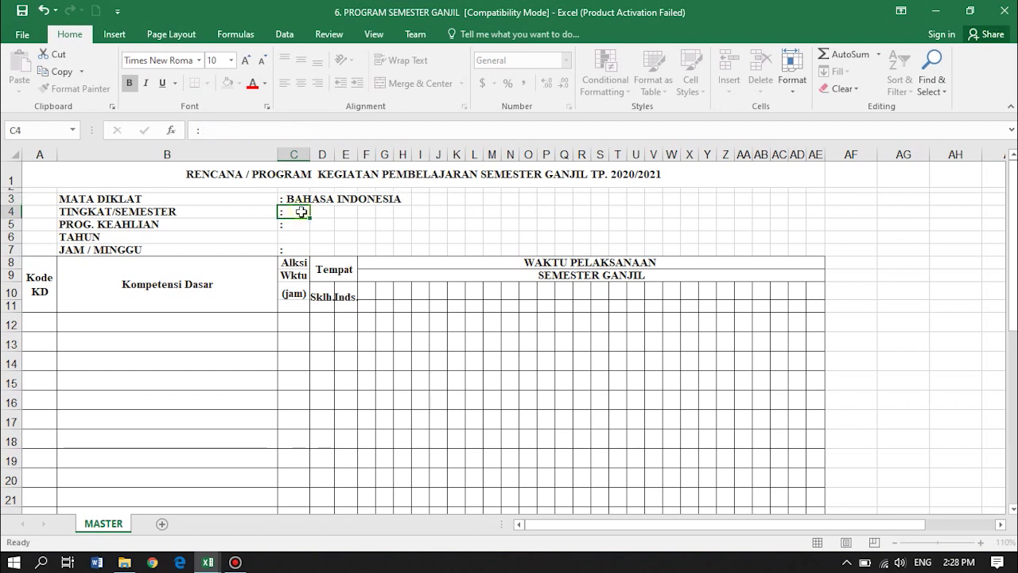
{"action": "type", "text": ": XI"}
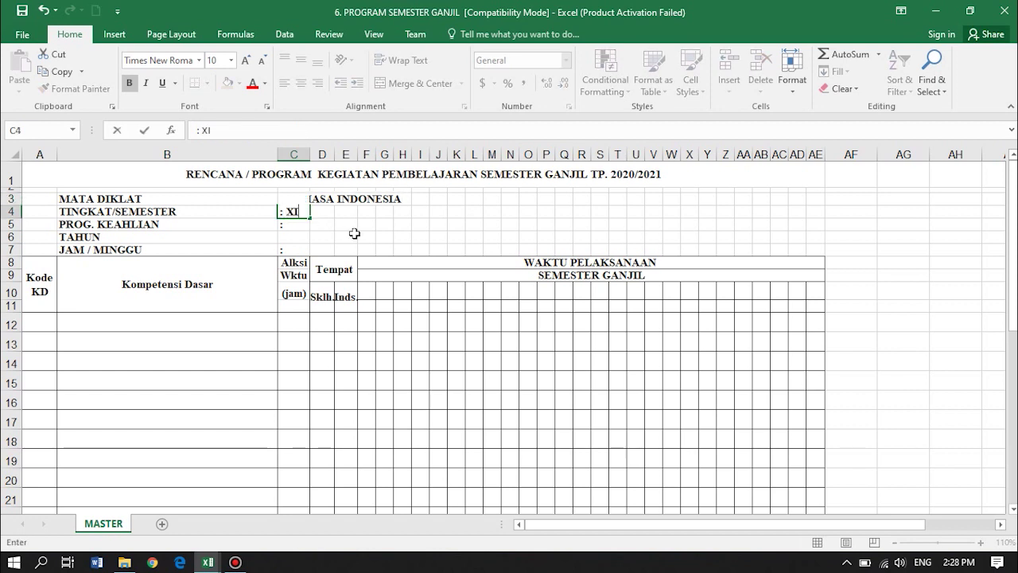
{"action": "type", "text": "/GANJI"}
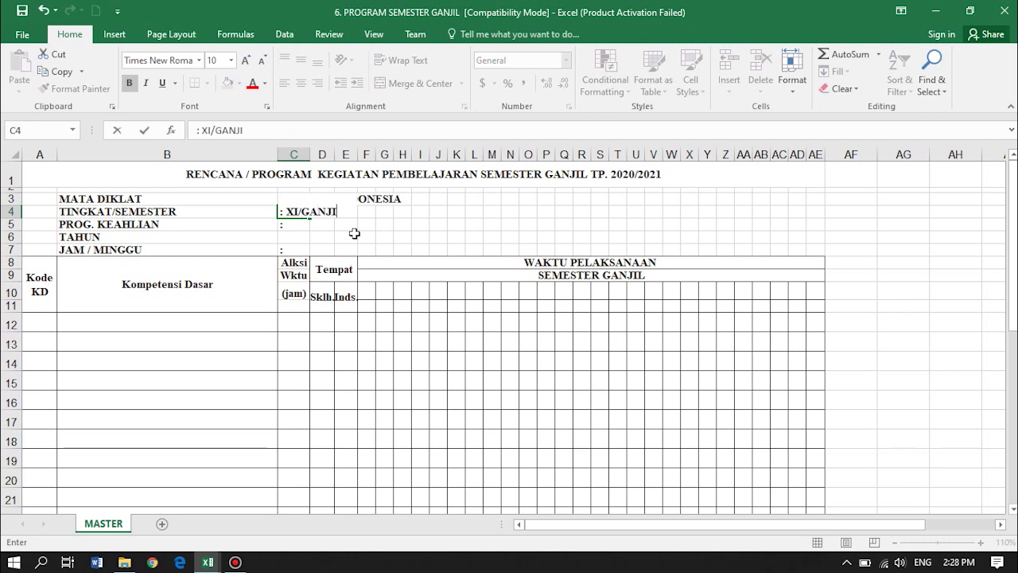
{"action": "type", "text": "L"}
{"action": "key", "text": "Return"}
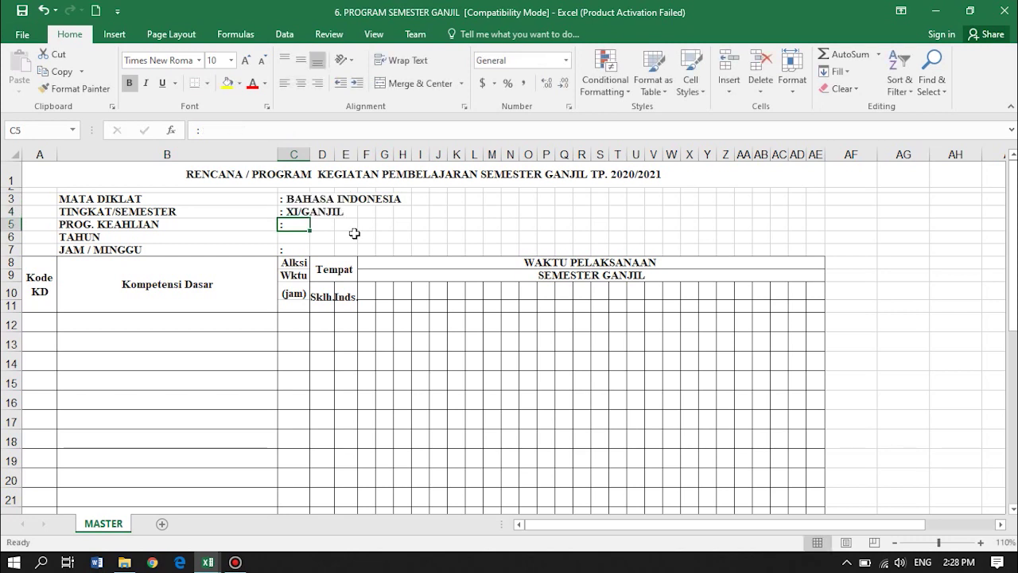
- Enter ": SEMUA PROGRAM KEAHLIAN" for PROG. KEAHLIAN in C5
{"action": "type", "text": ": "}
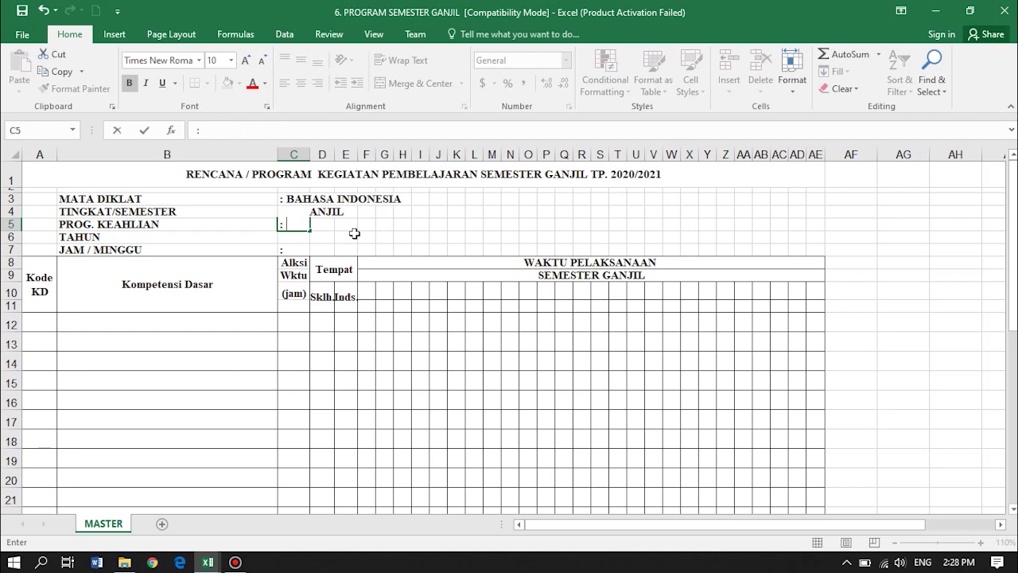
{"action": "type", "text": "SEMUA"}
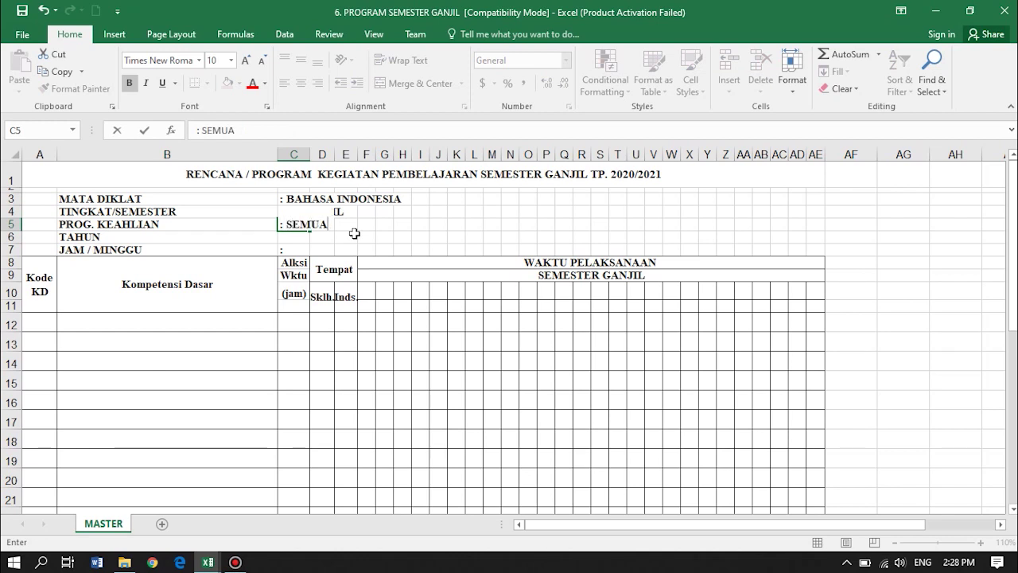
{"action": "type", "text": " PROGRAM KE"}
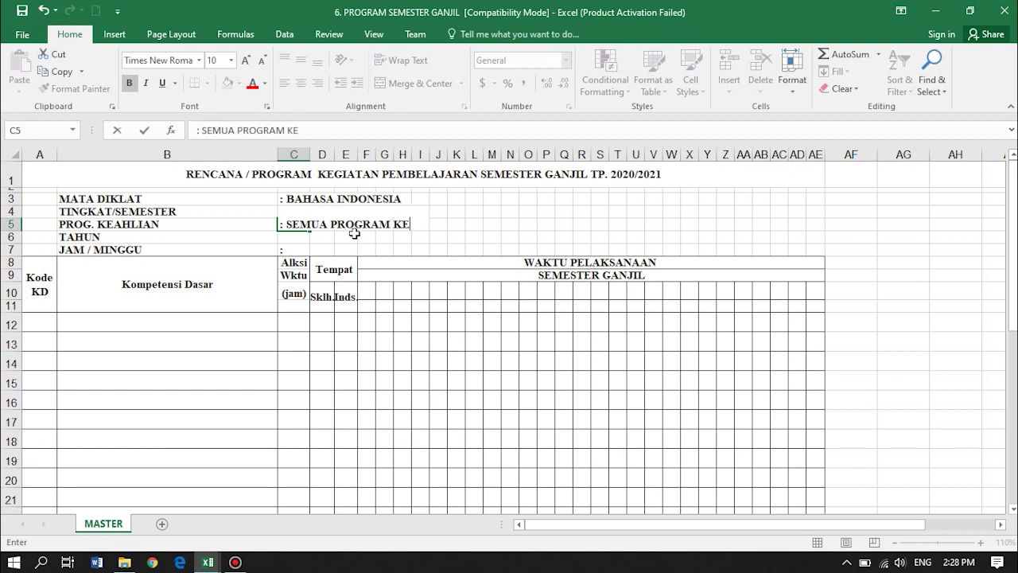
{"action": "type", "text": "AHLIAN"}
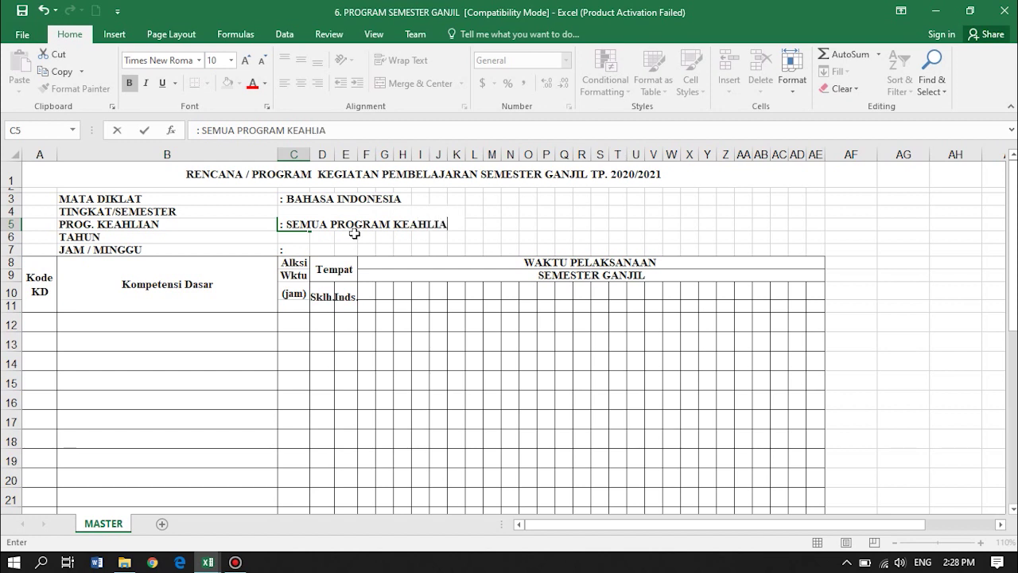
{"action": "left_click", "coordinate": [285, 238]}
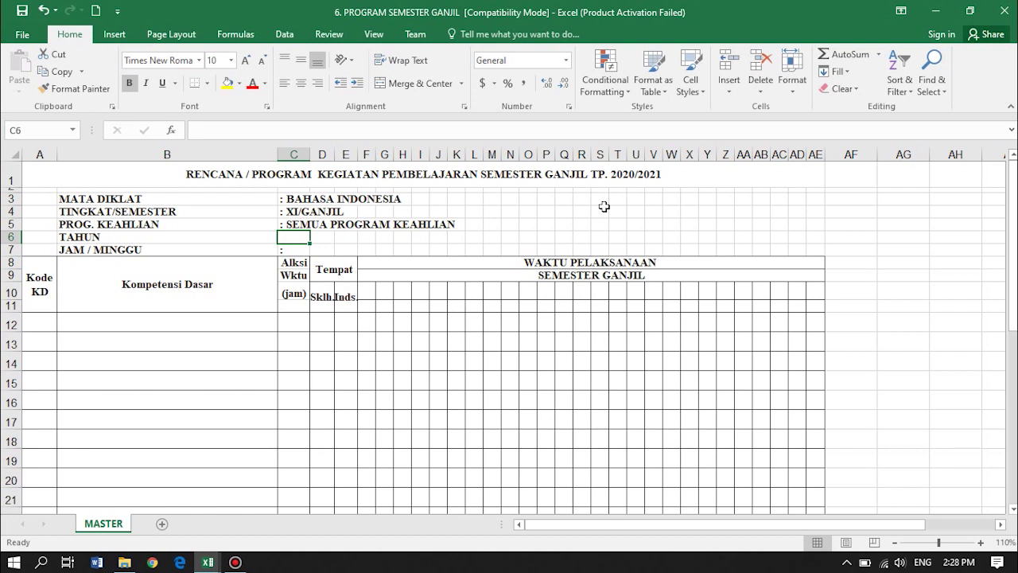
- Extend the label in B6 to TAHUN PELAJARAN and enter ": 2020/2021" beside it in C6
{"action": "double_click", "coordinate": [111, 238]}
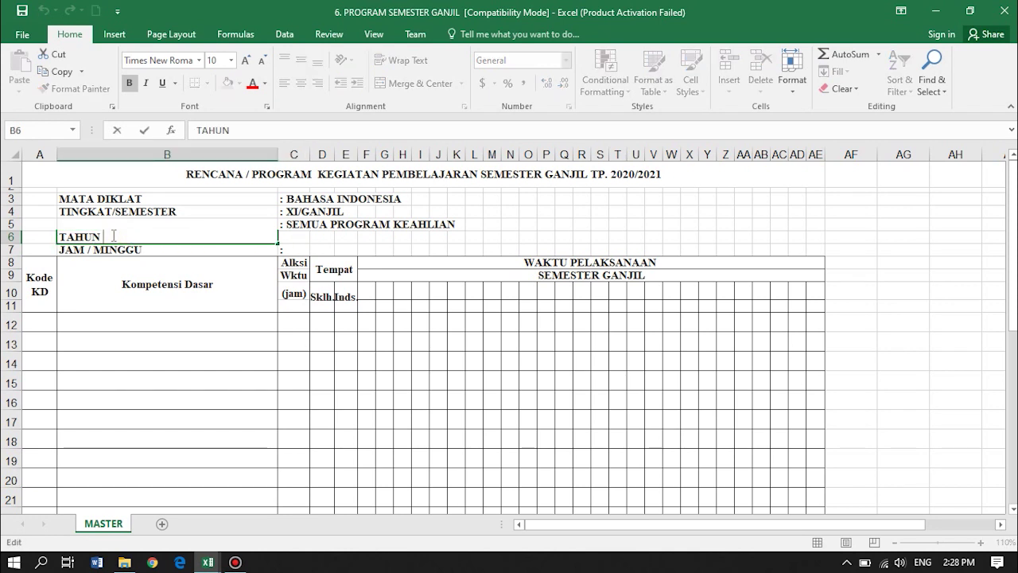
{"action": "type", "text": "PELAJARAN"}
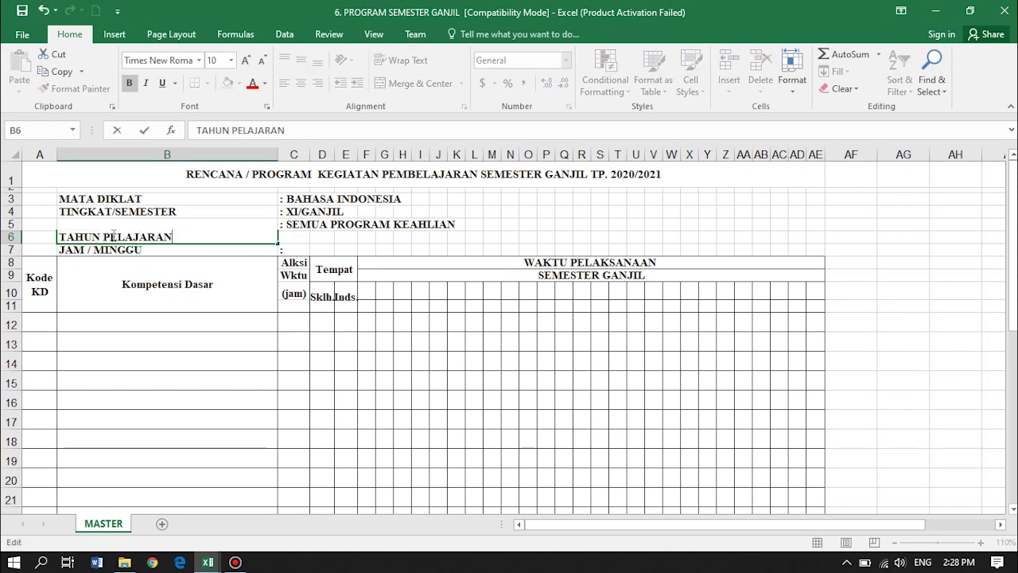
{"action": "left_click", "coordinate": [280, 237]}
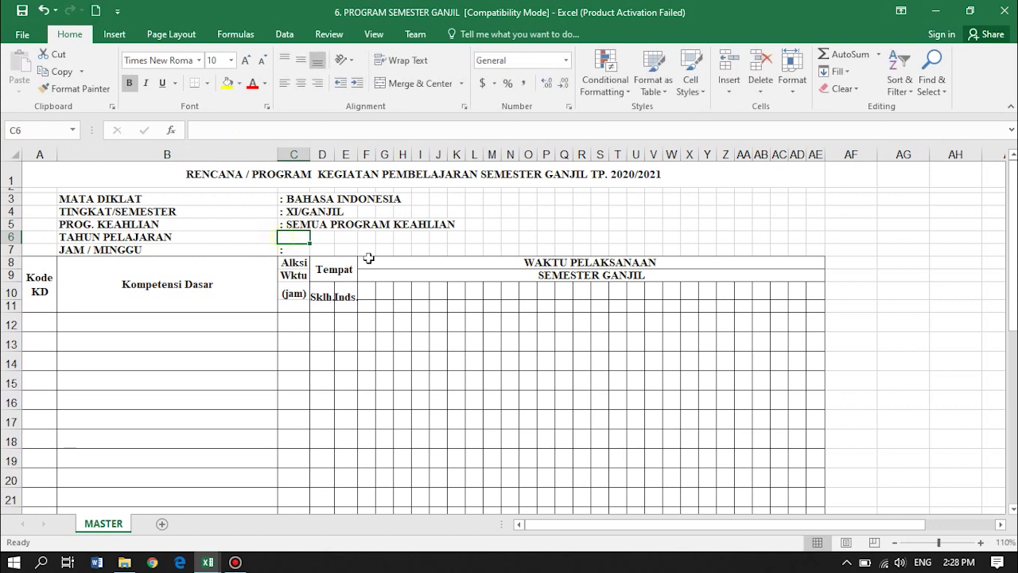
{"action": "type", "text": ": 2020/20"}
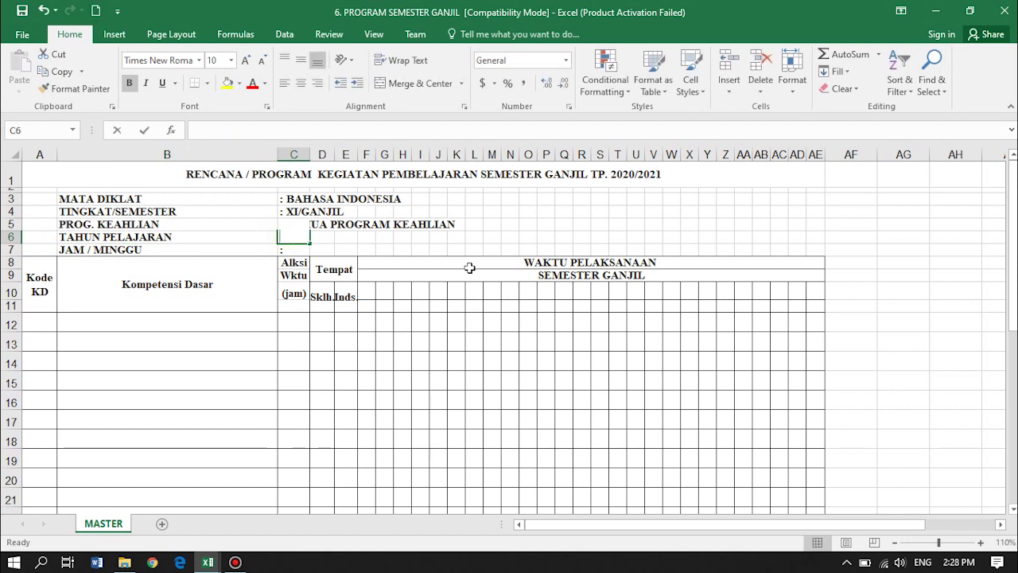
{"action": "type", "text": "21"}
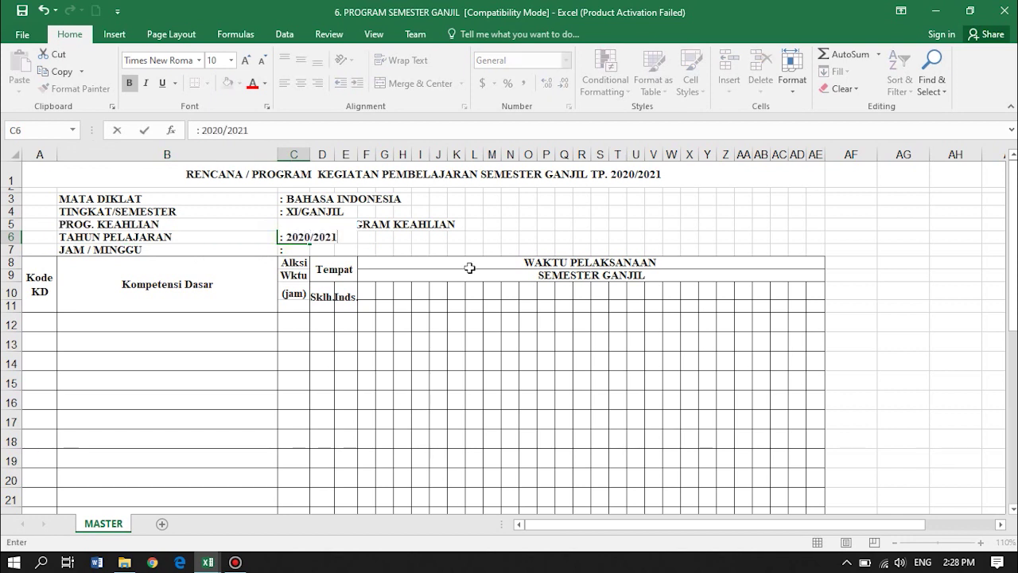
- Enter ": 3 JP" for JAM / MINGGU in C7
{"action": "left_click", "coordinate": [295, 250]}
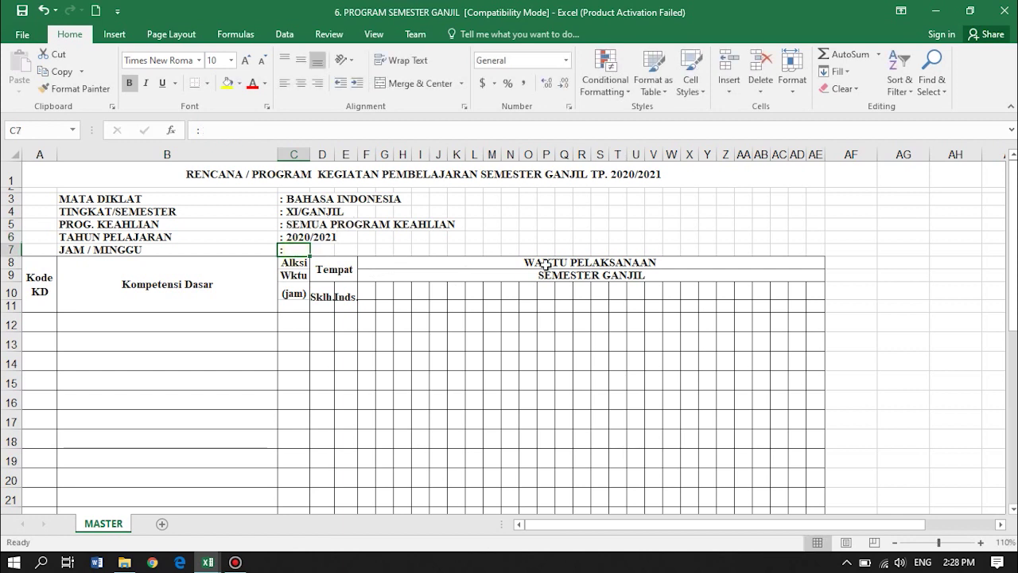
{"action": "type", "text": ": 3 JP"}
{"action": "left_click", "coordinate": [670, 236]}
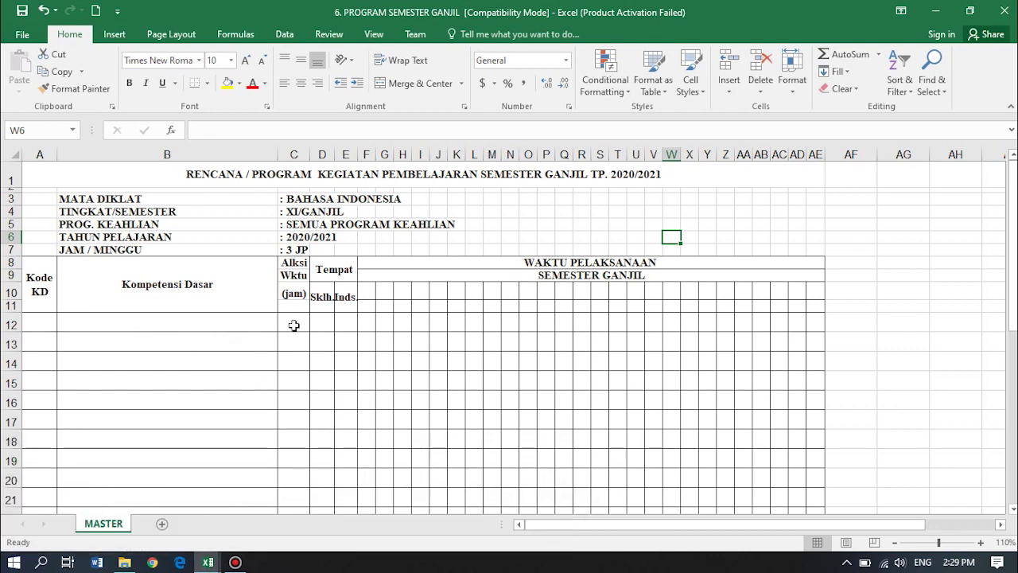
- Bring up the KLS XI GANJIL JADI workbook from the open workbooks
{"action": "left_click", "coordinate": [209, 563]}
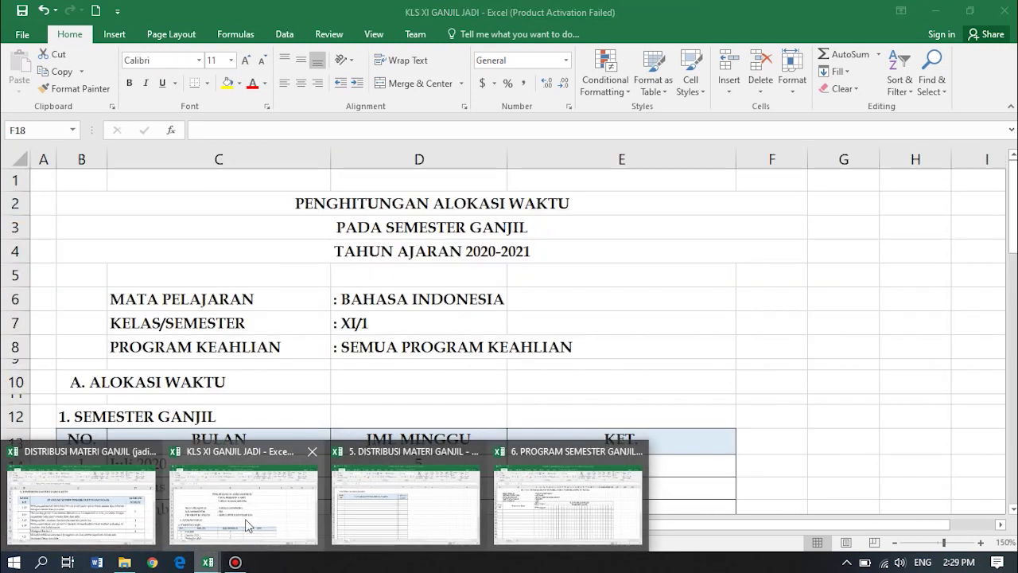
- Copy the KD codes, competencies and time allocations in B6:D30 of the DISTRIBUSI MATERI GANJIL (jadi) workbook
{"action": "left_click", "coordinate": [109, 522]}
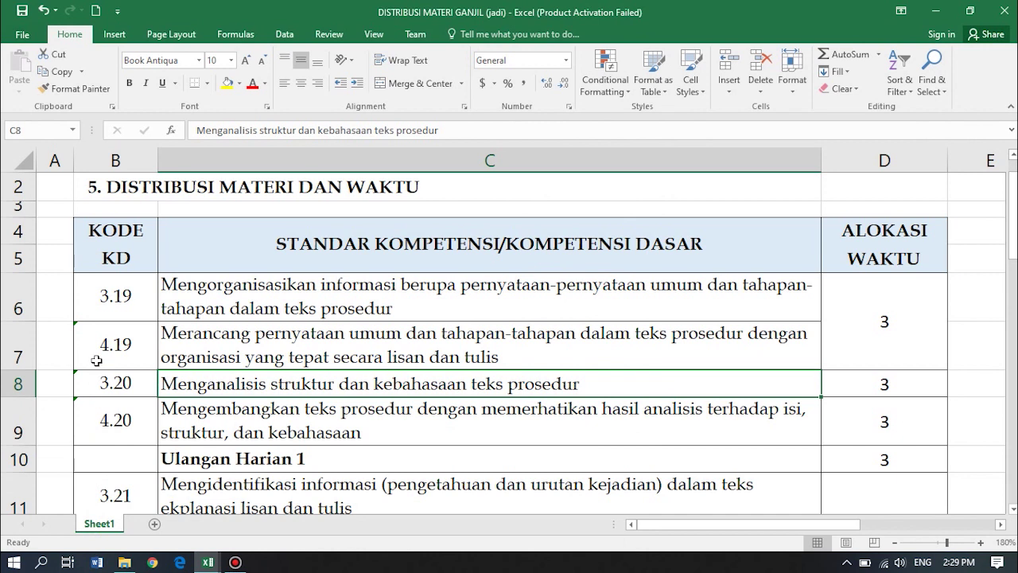
{"action": "left_click", "coordinate": [105, 309]}
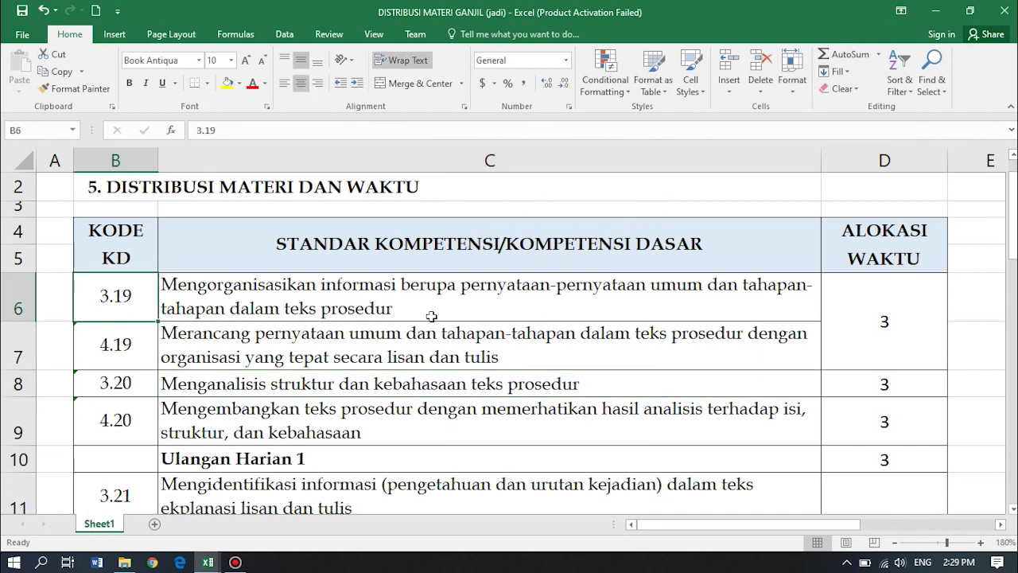
{"action": "left_click", "coordinate": [857, 307], "text": "shift"}
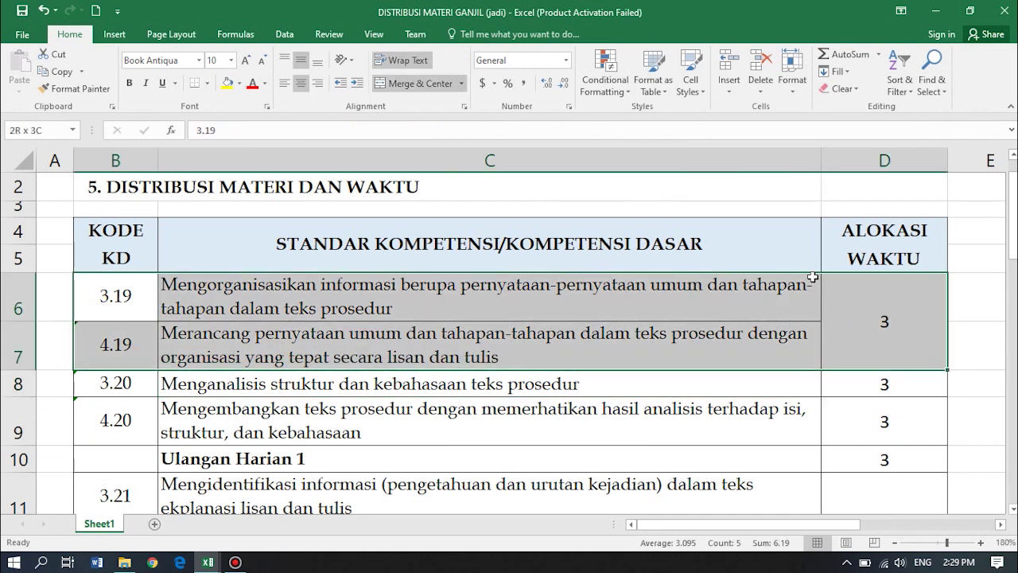
{"action": "key", "text": "shift+Down"}
{"action": "key", "text": "shift+Down"}
{"action": "key", "text": "shift+Down"}
{"action": "key", "text": "shift+Down"}
{"action": "key", "text": "shift+Down"}
{"action": "key", "text": "shift+Down"}
{"action": "key", "text": "shift+Down"}
{"action": "key", "text": "shift+Down"}
{"action": "key", "text": "shift+Down"}
{"action": "key", "text": "shift+Down"}
{"action": "key", "text": "shift+Down"}
{"action": "key", "text": "shift+Down"}
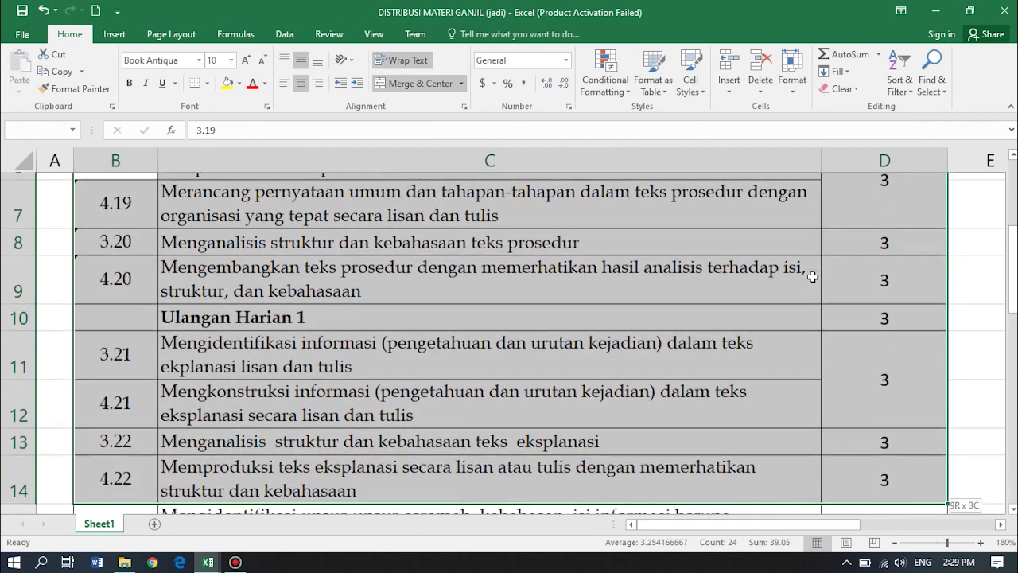
{"action": "key", "text": "shift+Down"}
{"action": "key", "text": "shift+Down"}
{"action": "key", "text": "shift+Down"}
{"action": "key", "text": "shift+Down"}
{"action": "key", "text": "shift+Down"}
{"action": "key", "text": "shift+Down"}
{"action": "key", "text": "shift+Down"}
{"action": "key", "text": "shift+Down"}
{"action": "key", "text": "shift+Down"}
{"action": "key", "text": "shift+Down"}
{"action": "key", "text": "shift+Down"}
{"action": "key", "text": "shift+Down"}
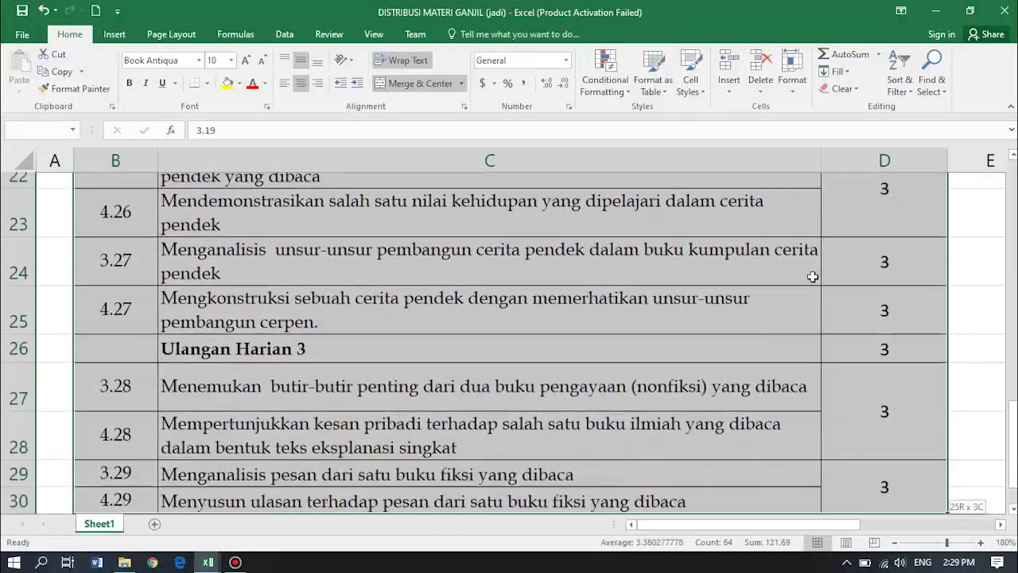
{"action": "key", "text": "shift+Up"}
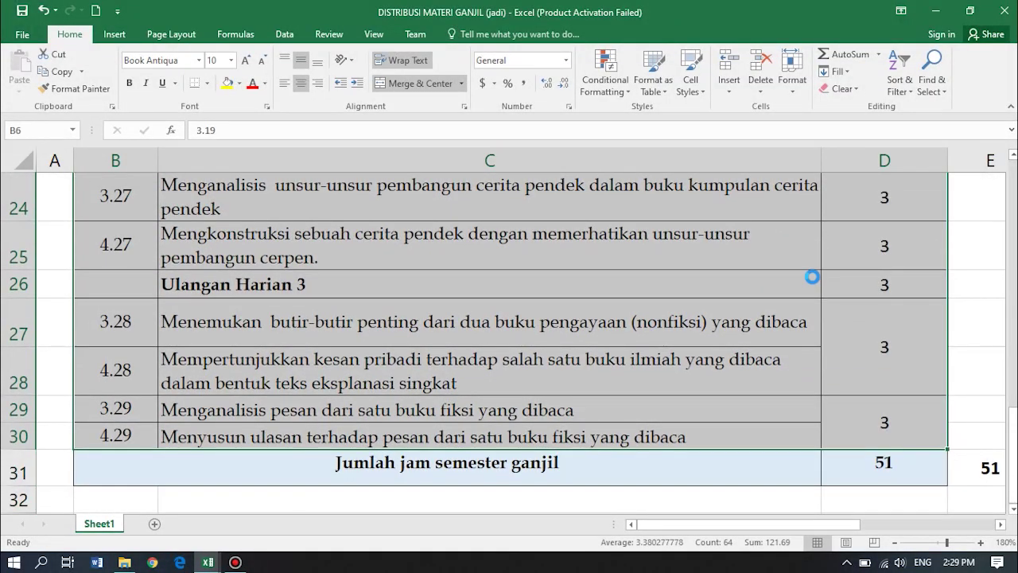
{"action": "key", "text": "ctrl+c"}
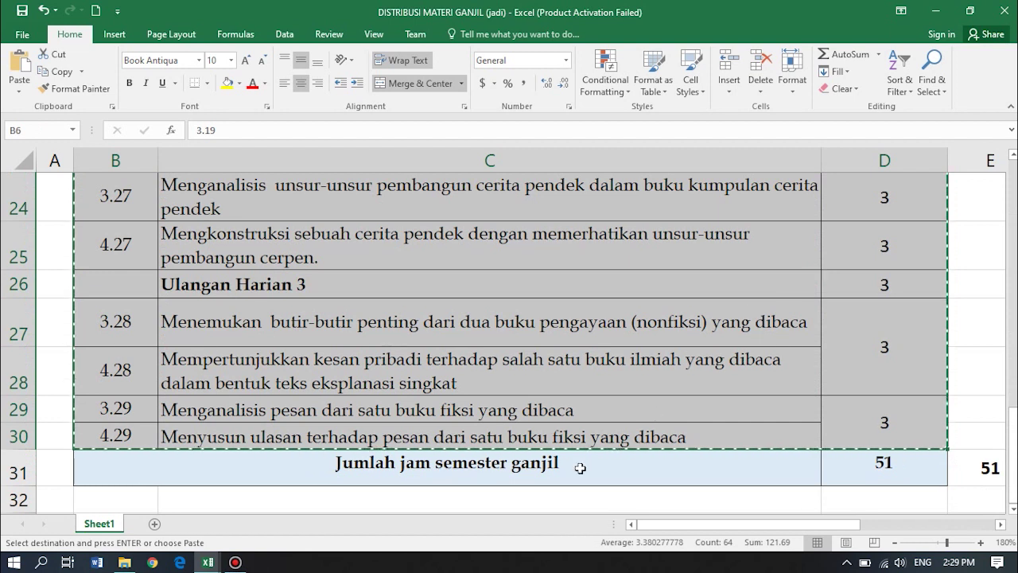
- Switch to the 6. PROGRAM SEMESTER GANJIL workbook and paste the copied table starting at cell A12
{"action": "left_click", "coordinate": [208, 562]}
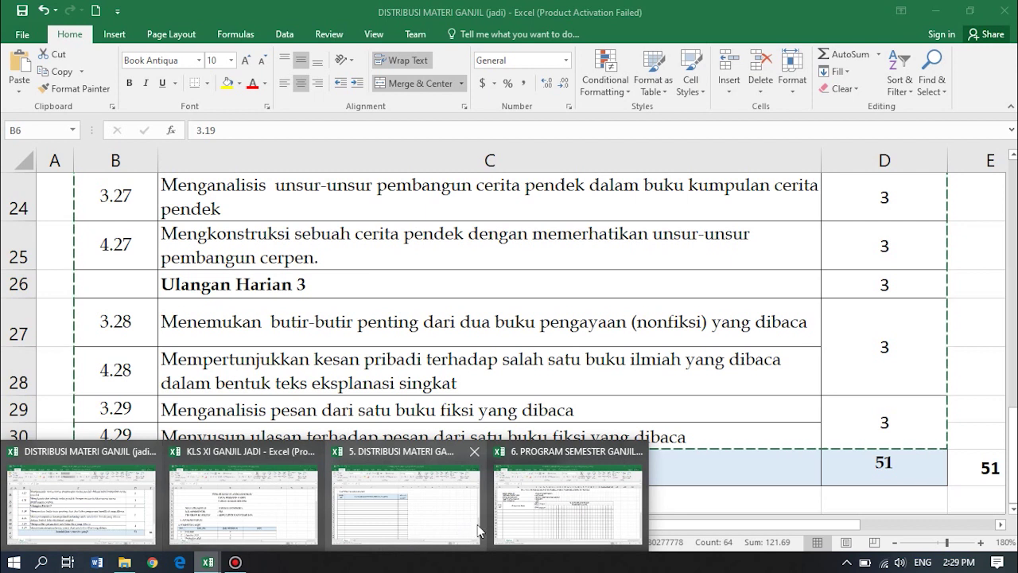
{"action": "left_click", "coordinate": [568, 497]}
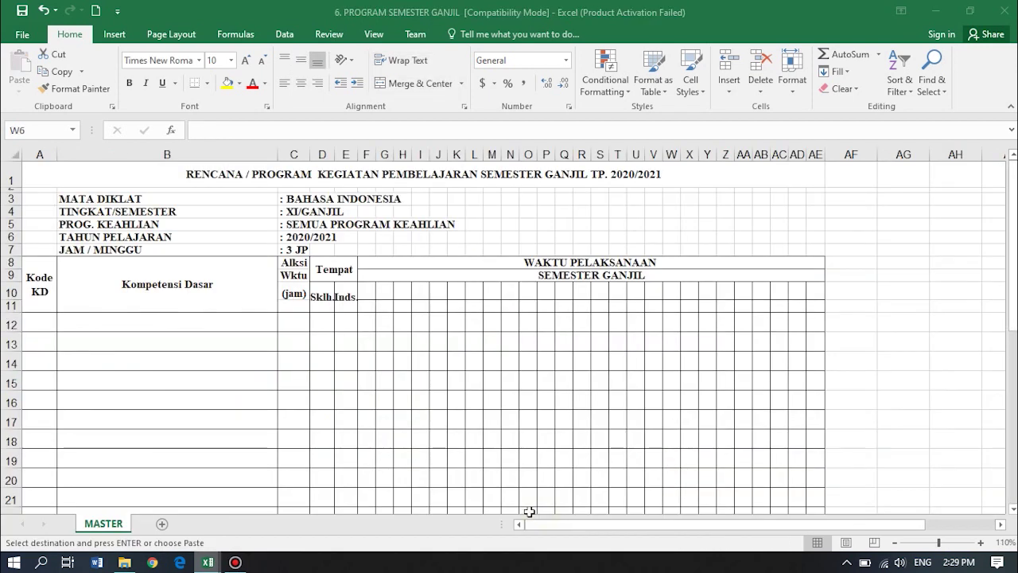
{"action": "left_click", "coordinate": [34, 323]}
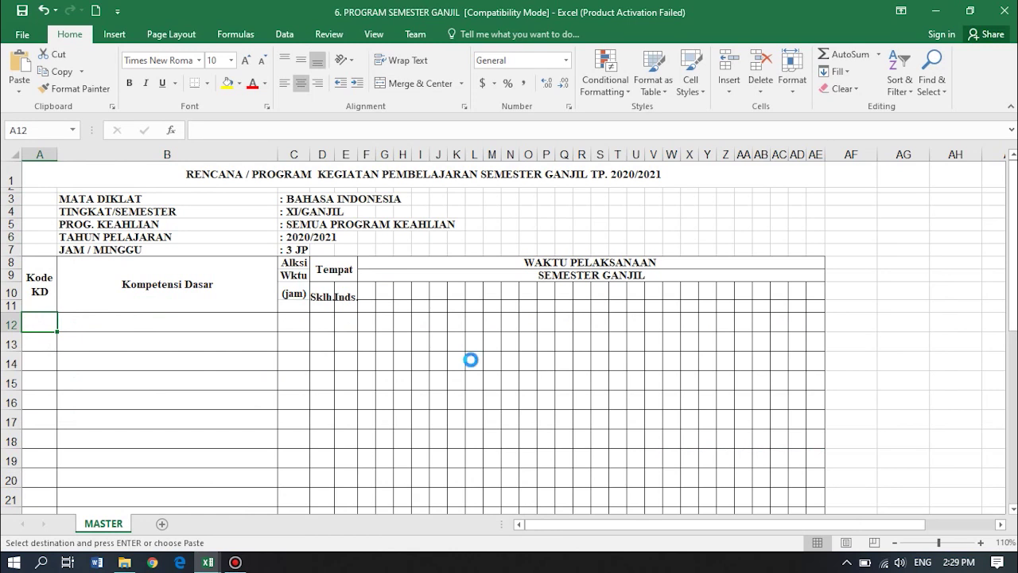
{"action": "key", "text": "ctrl+v"}
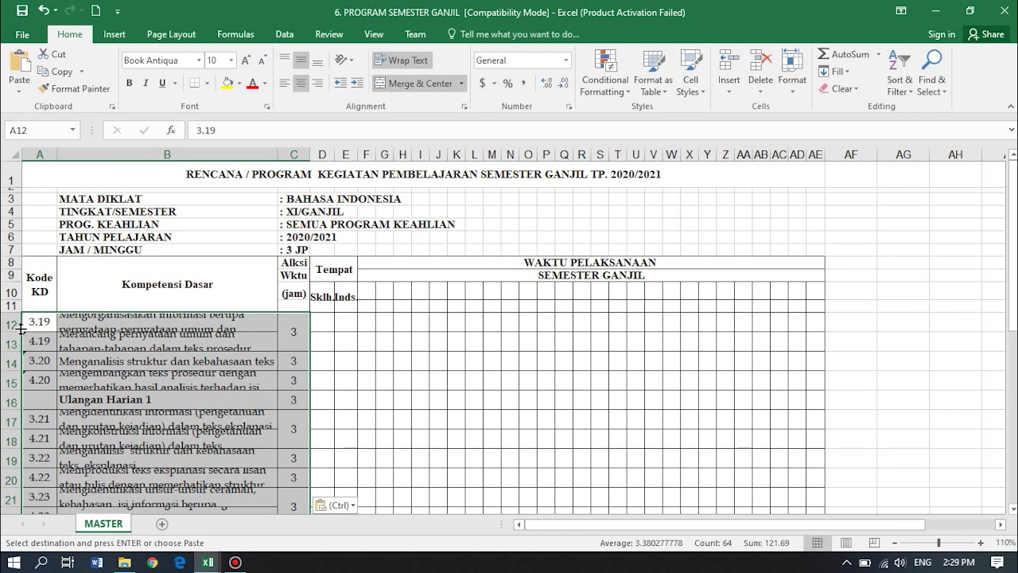
- Increase the heights of rows 12 to 15 and row 17, and wrap the text in cell B14
{"action": "left_click_drag", "start_coordinate": [21, 330], "coordinate": [24, 415]}
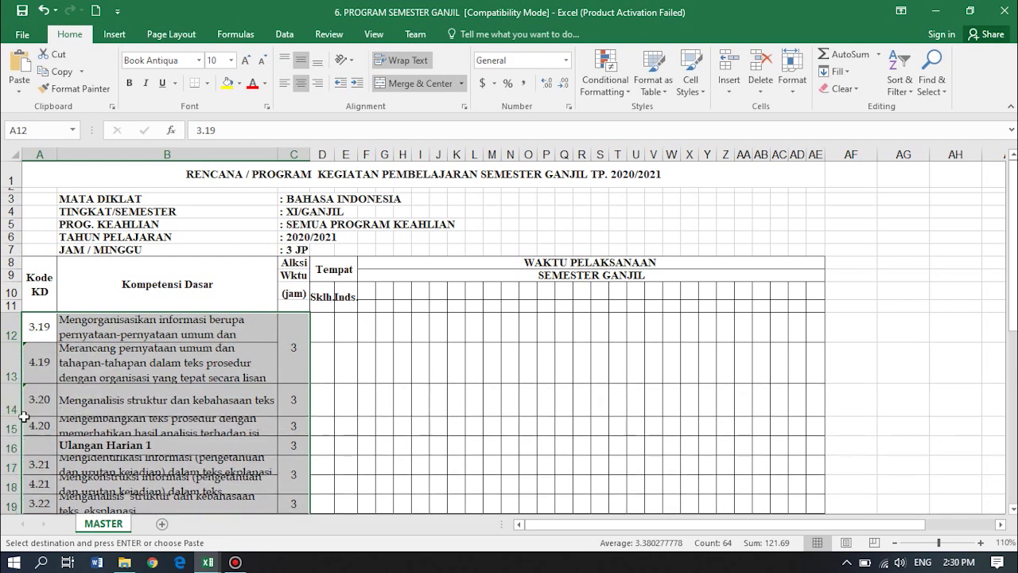
{"action": "left_click", "coordinate": [113, 396]}
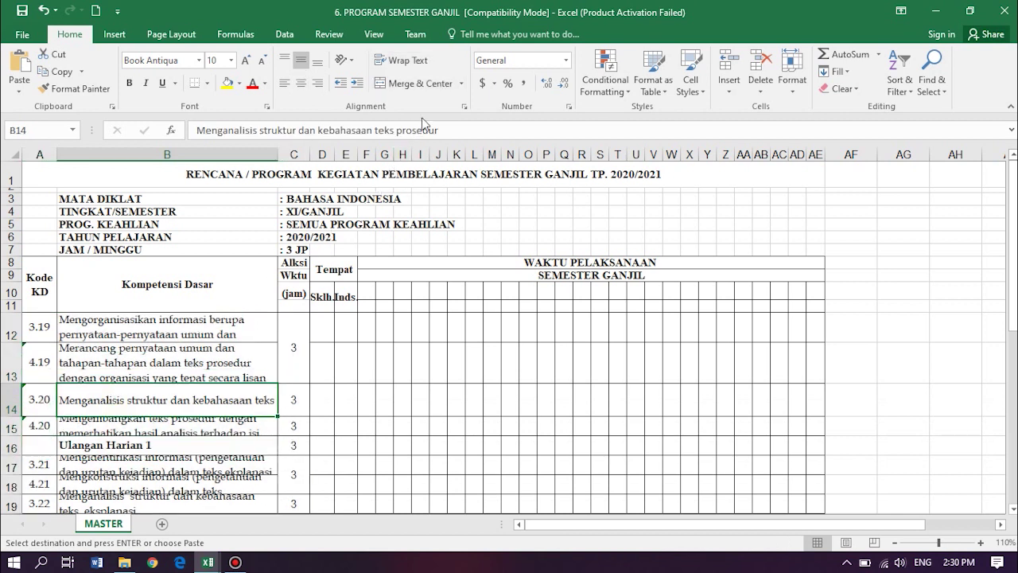
{"action": "left_click", "coordinate": [421, 59]}
{"action": "left_click_drag", "start_coordinate": [17, 436], "coordinate": [17, 460]}
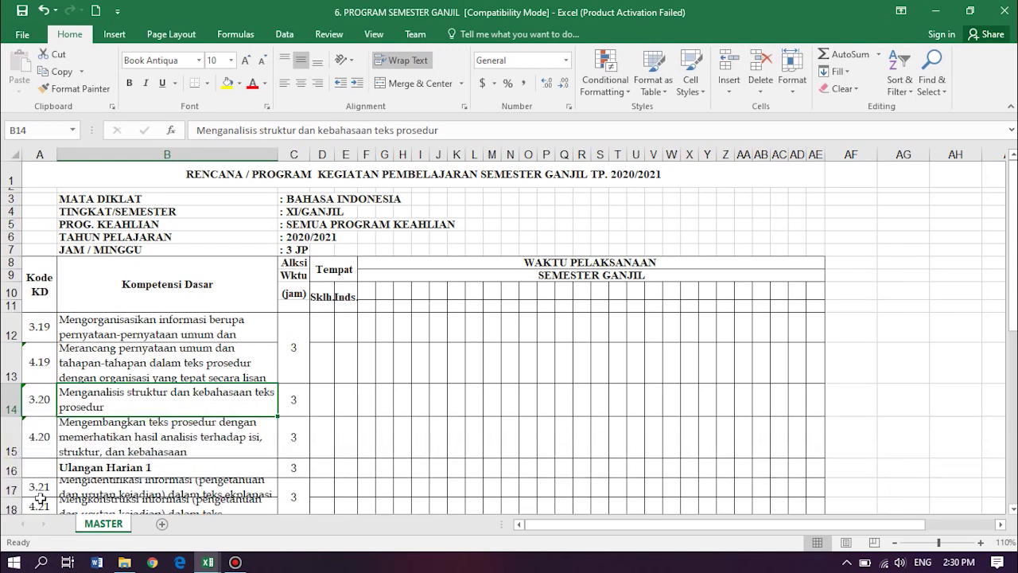
{"action": "left_click_drag", "start_coordinate": [5, 498], "coordinate": [6, 510]}
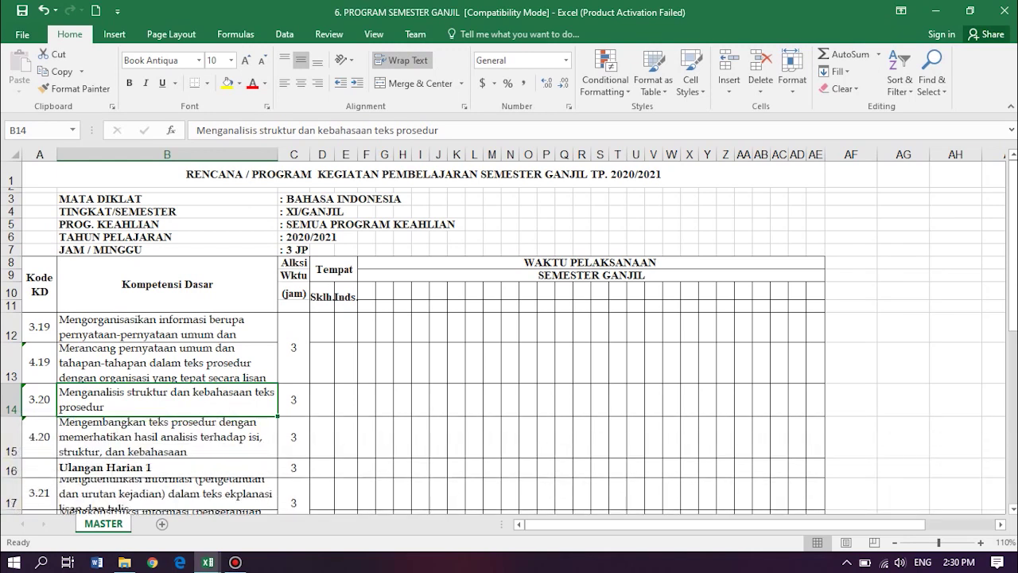
- Increase the heights of rows 17 to 20 so the full competency texts 3.21 to 4.22 fit
{"action": "left_click", "coordinate": [1013, 510]}
{"action": "left_click", "coordinate": [1013, 510]}
{"action": "left_click", "coordinate": [1013, 510]}
{"action": "left_click", "coordinate": [1013, 510]}
{"action": "left_click", "coordinate": [1012, 510]}
{"action": "left_click", "coordinate": [1013, 510]}
{"action": "left_click", "coordinate": [1012, 510]}
{"action": "left_click", "coordinate": [1013, 510]}
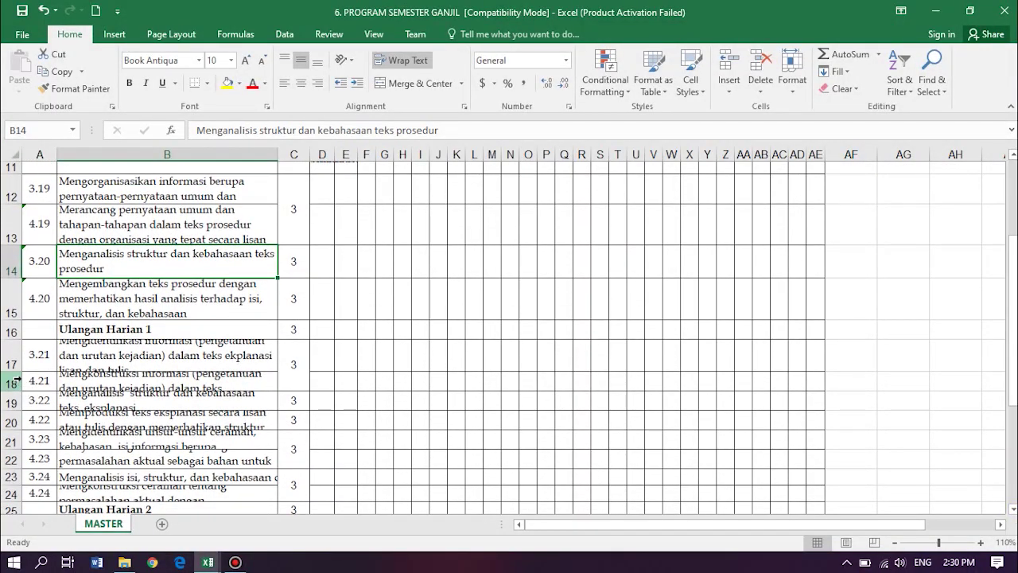
{"action": "left_click_drag", "start_coordinate": [17, 381], "coordinate": [23, 506]}
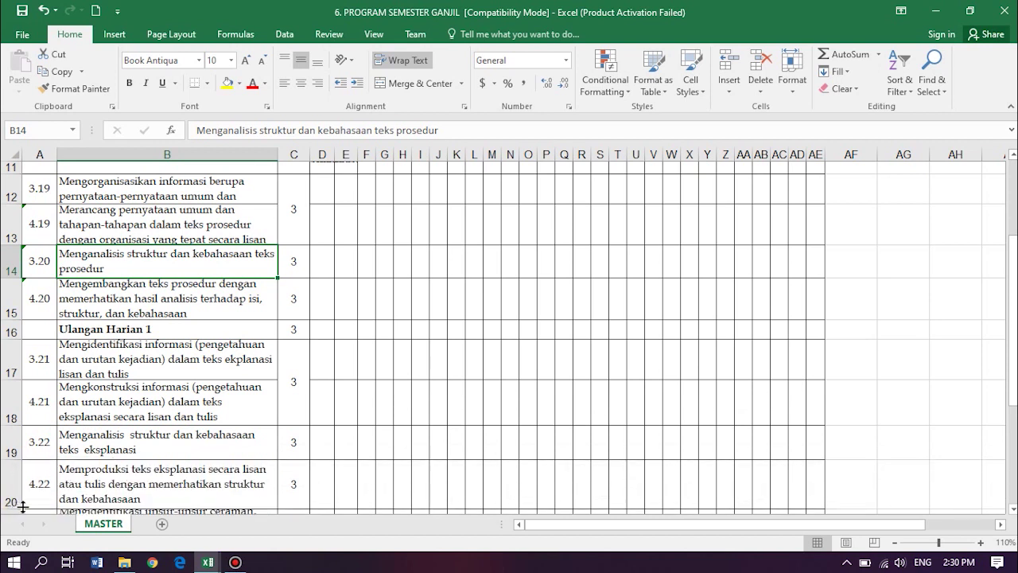
- Increase the heights of rows 30 and 31 so the full competency texts 3.27 and 4.27 fit
{"action": "left_click", "coordinate": [1014, 510]}
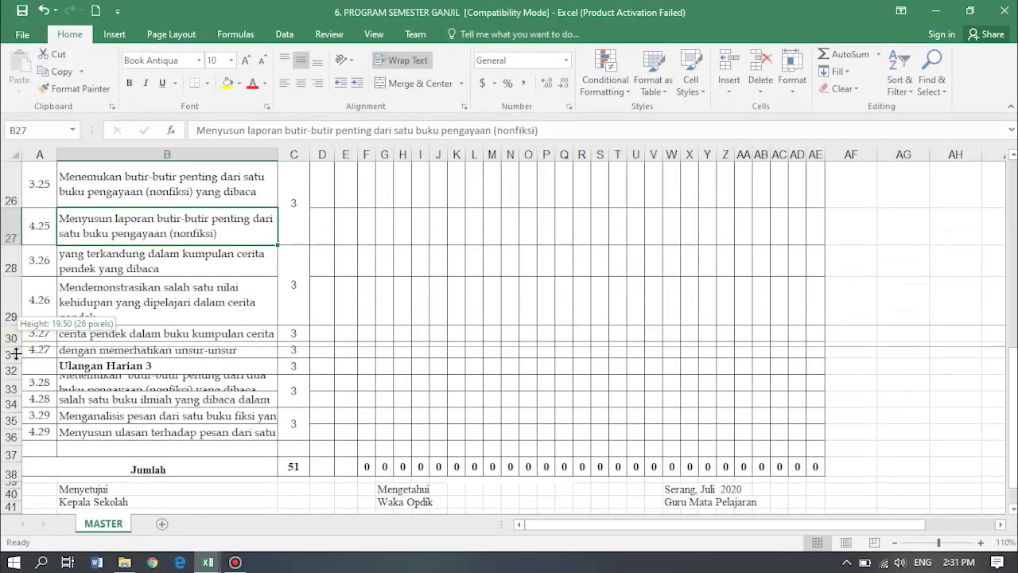
{"action": "left_click_drag", "start_coordinate": [14, 342], "coordinate": [14, 423]}
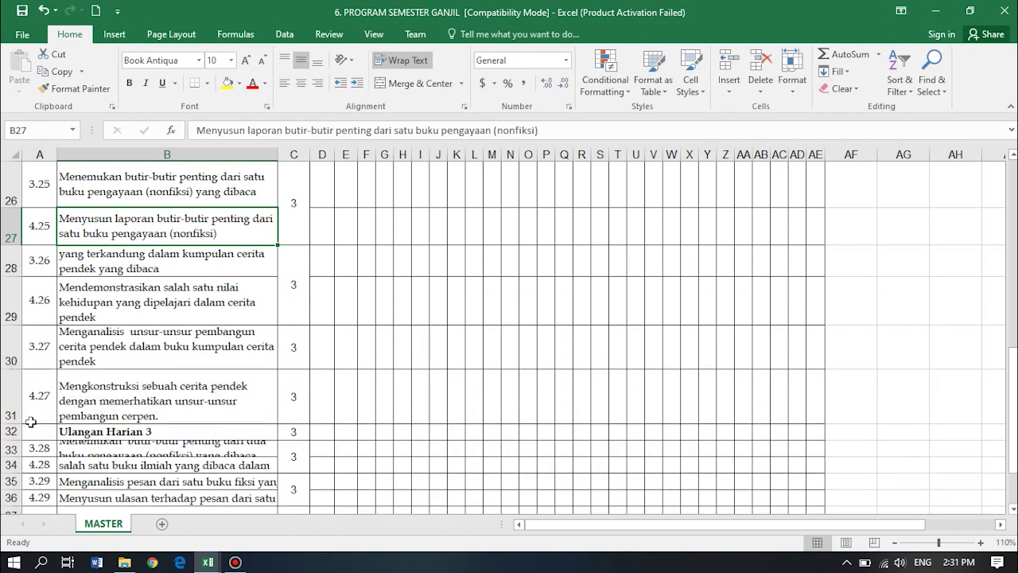
{"action": "left_click", "coordinate": [189, 389]}
- Wrap the text of competency 4.29 in cell B36 and fit the heights of rows 33 to 36 to their texts
{"action": "scroll", "coordinate": [195, 264], "scroll_direction": "down", "scroll_amount": 1}
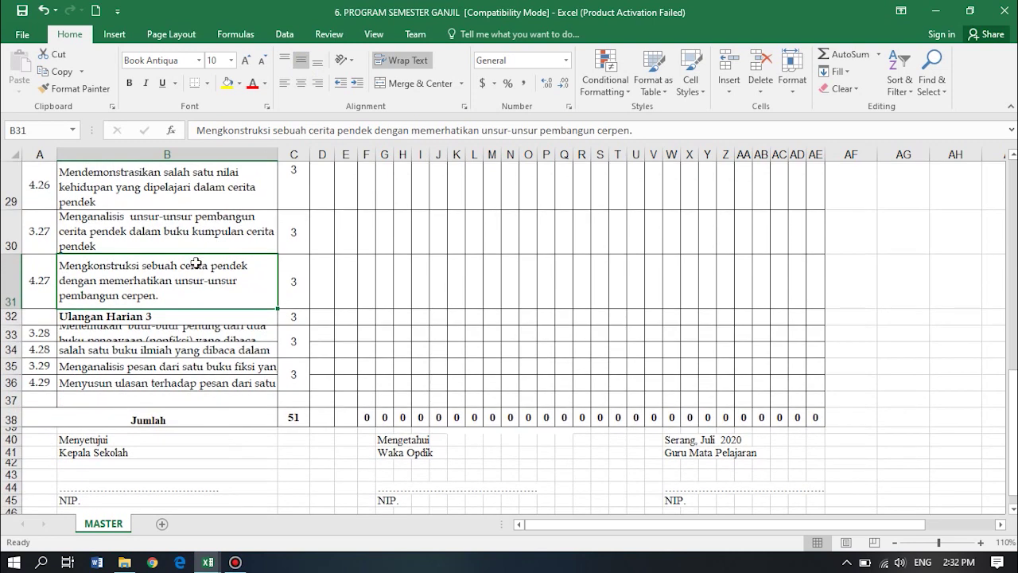
{"action": "left_click", "coordinate": [167, 383]}
{"action": "left_click", "coordinate": [401, 59]}
{"action": "left_click", "coordinate": [303, 63]}
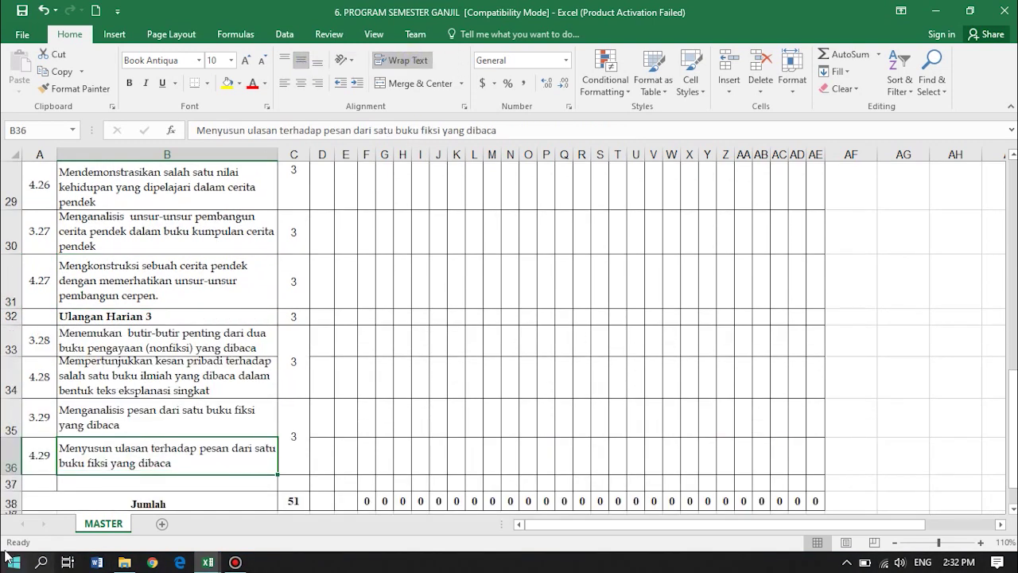
- Delete the empty sheet row 37 above the Jumlah row
{"action": "left_click", "coordinate": [35, 484]}
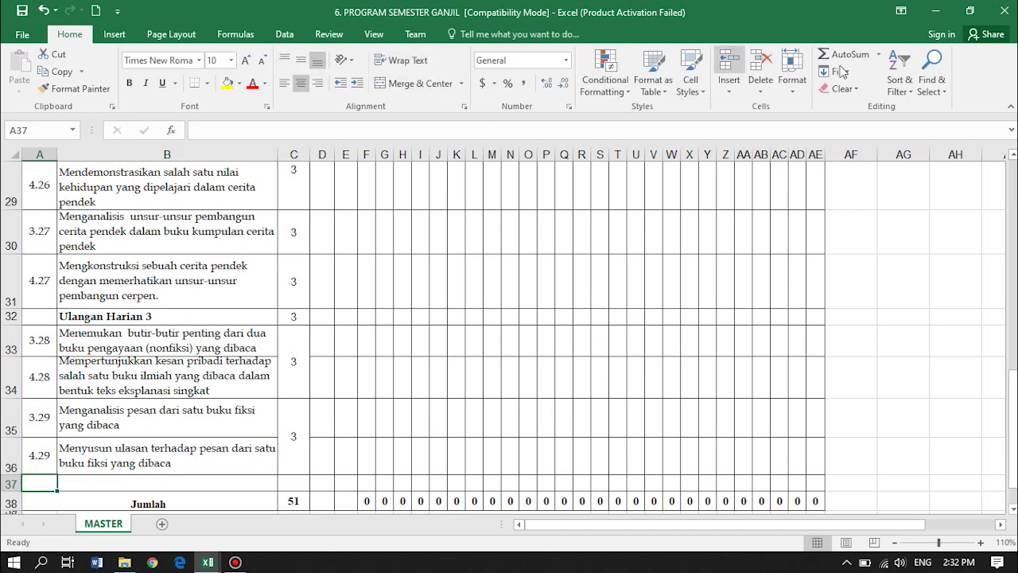
{"action": "left_click", "coordinate": [766, 94]}
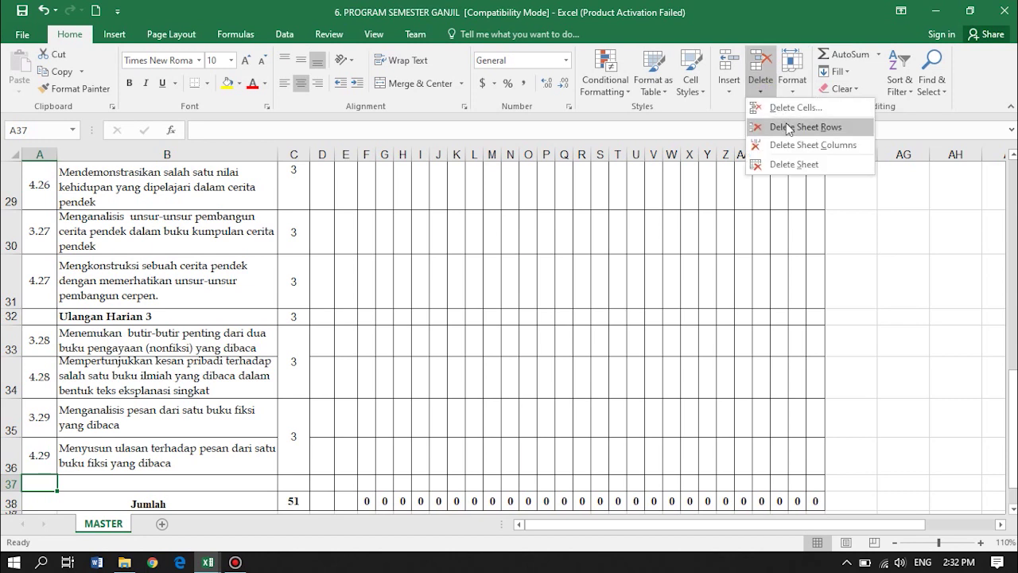
{"action": "left_click", "coordinate": [805, 127]}
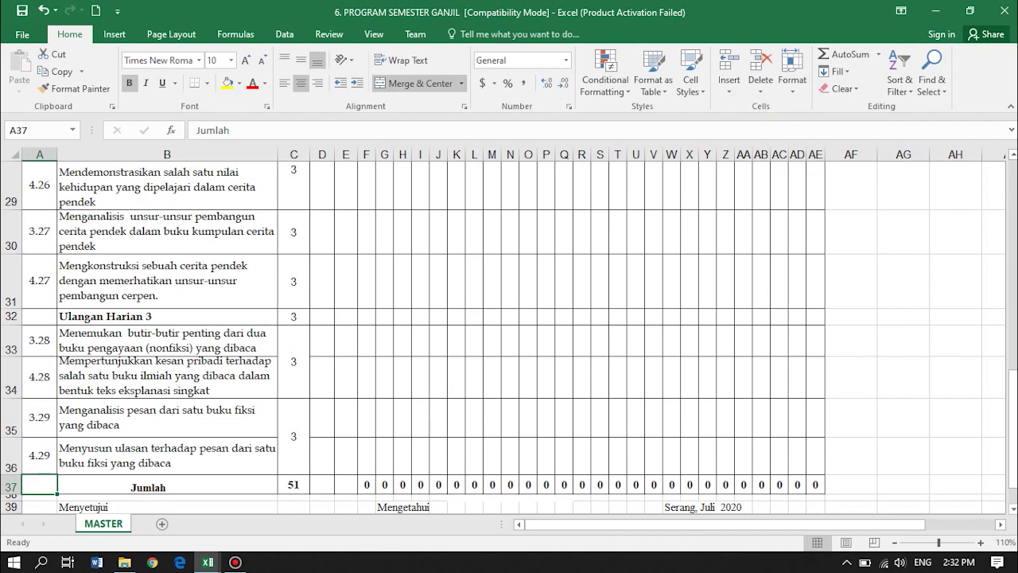
- Paste the merged cell C12 across D12:AE13 and clear the pasted values, keeping the merged cells
{"action": "left_click_drag", "start_coordinate": [1011, 434], "coordinate": [1005, 261]}
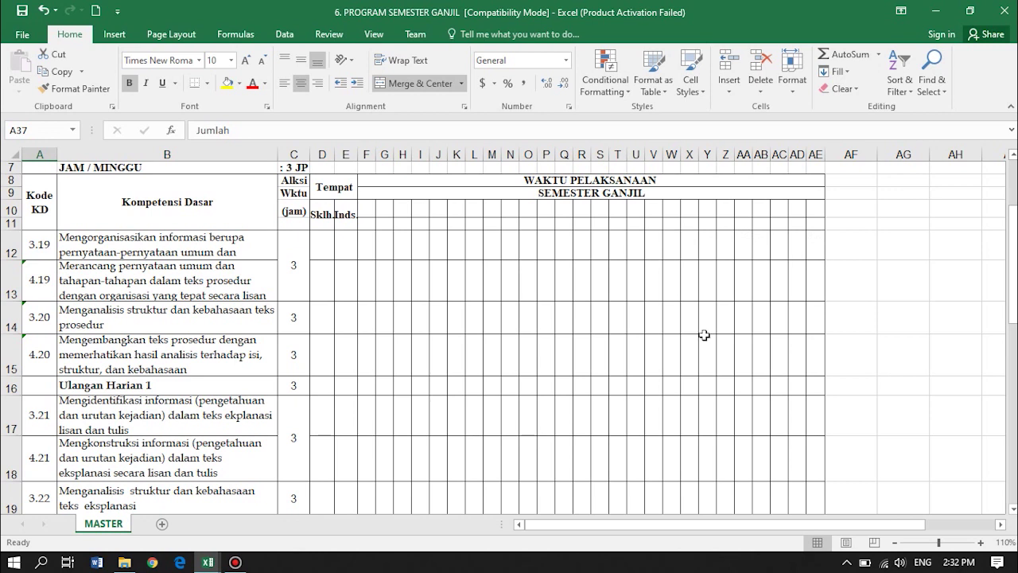
{"action": "left_click", "coordinate": [289, 286]}
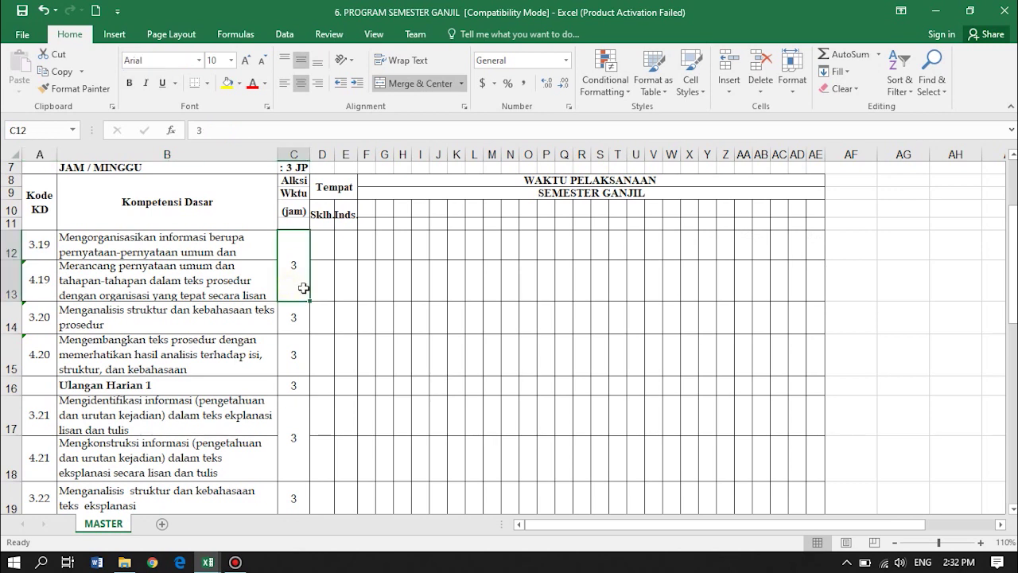
{"action": "key", "text": "ctrl+c"}
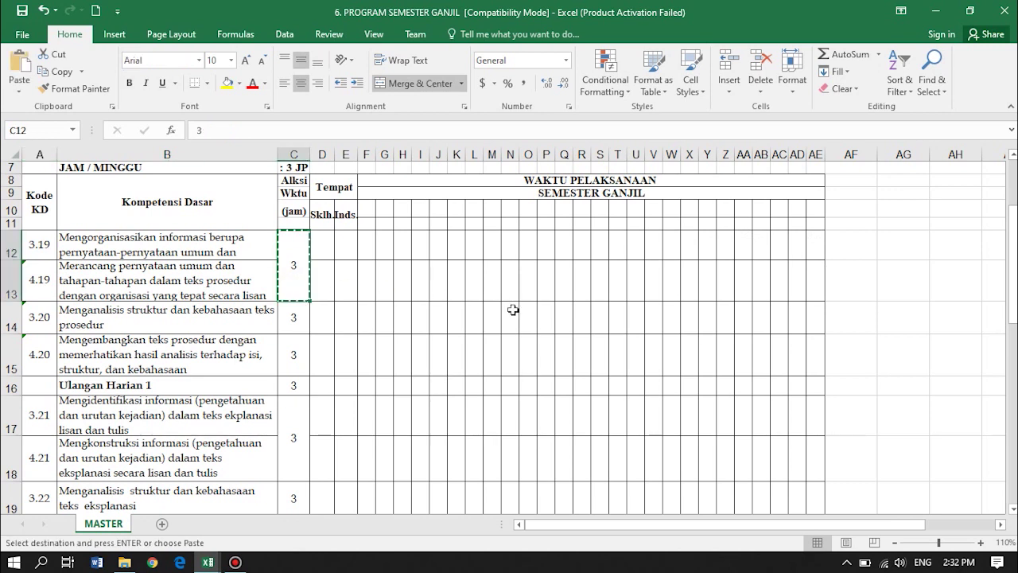
{"action": "left_click", "coordinate": [318, 249]}
{"action": "left_click_drag", "start_coordinate": [318, 249], "coordinate": [811, 239]}
{"action": "key", "text": "ctrl+v"}
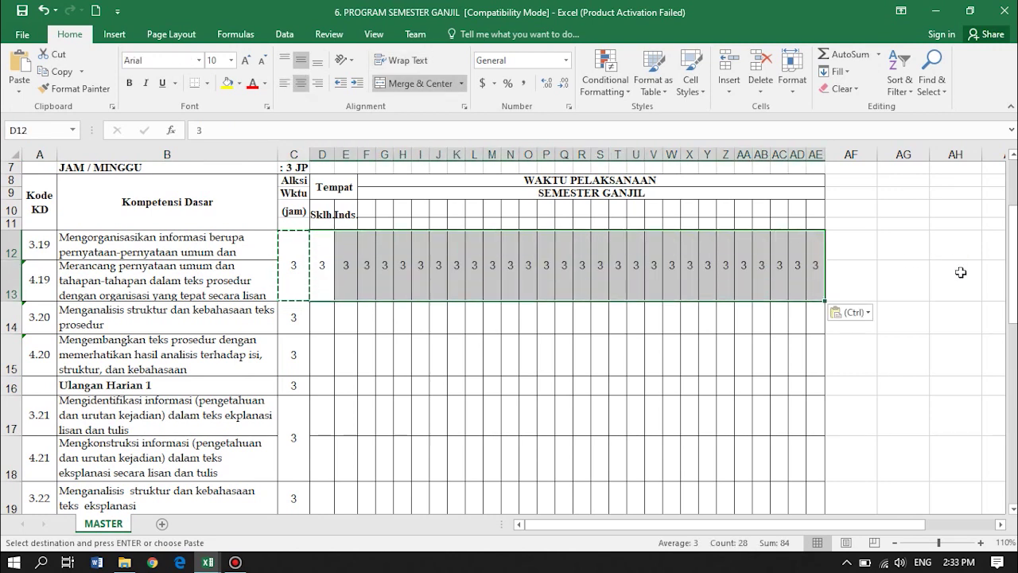
{"action": "key", "text": "Delete"}
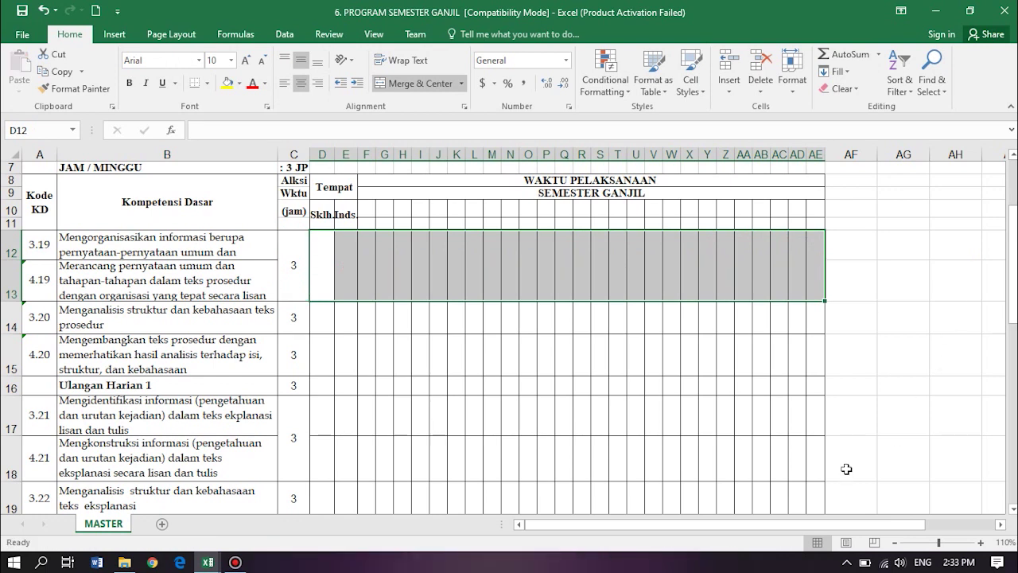
- Copy the blank merged cell D12 and paste it across columns D to AE in rows 17 and 18
{"action": "left_click", "coordinate": [327, 422]}
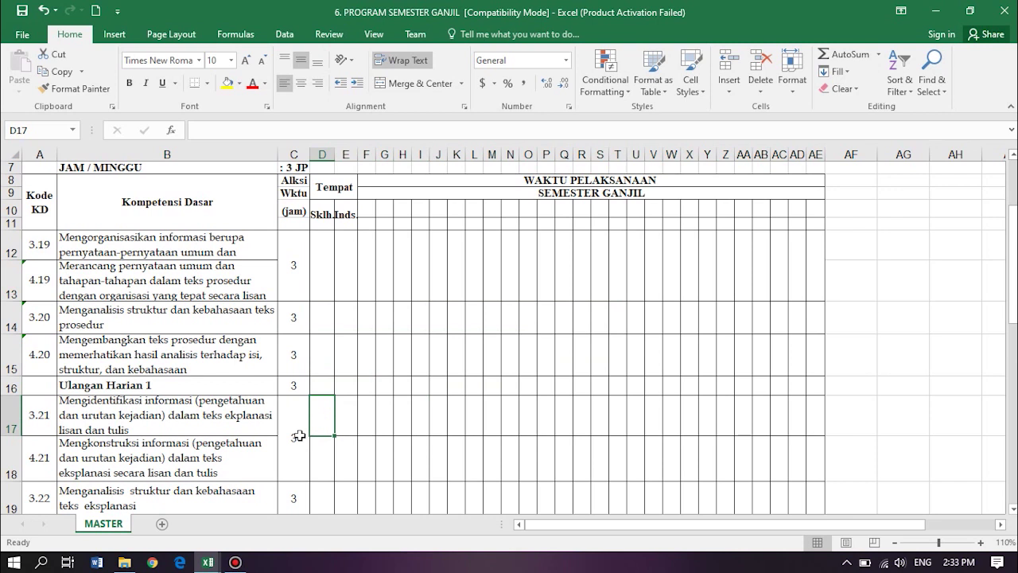
{"action": "left_click", "coordinate": [325, 283]}
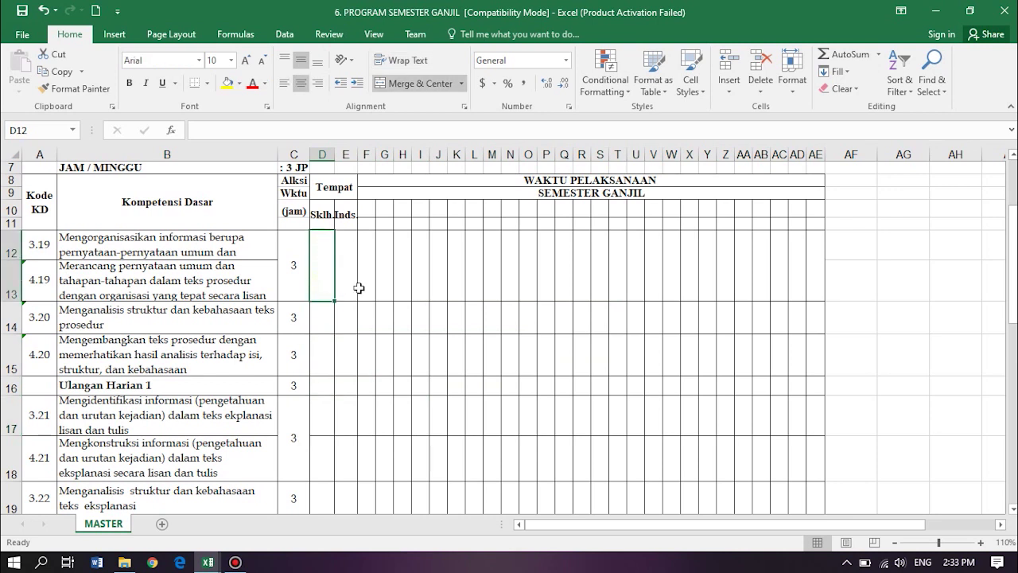
{"action": "key", "text": "ctrl+c"}
{"action": "left_click_drag", "start_coordinate": [325, 416], "coordinate": [813, 406]}
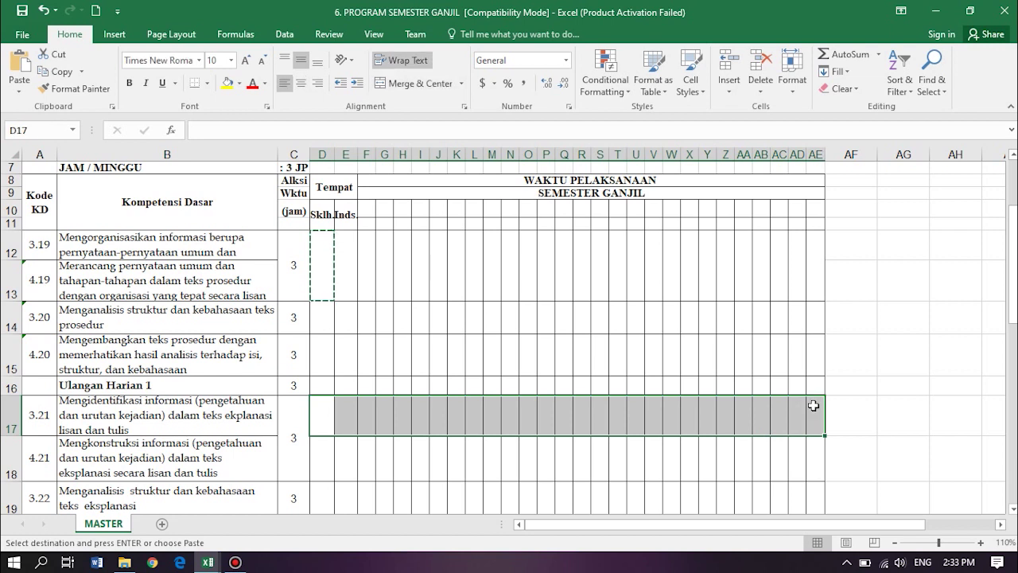
{"action": "key", "text": "ctrl+v"}
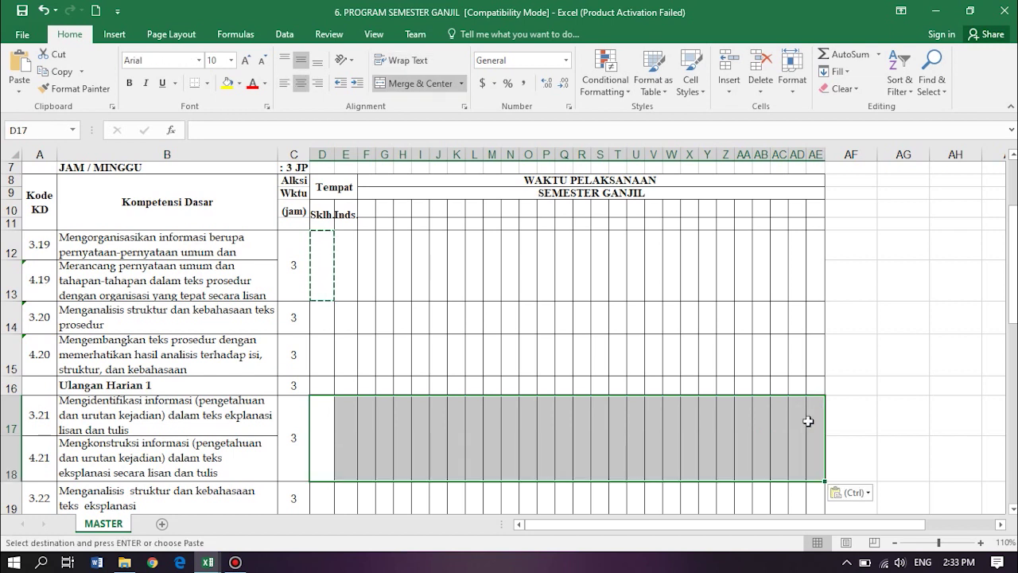
- Paste the blank merged cell across columns D to AE in rows 21 and 22
{"action": "scroll", "coordinate": [810, 414], "scroll_direction": "down", "scroll_amount": 1}
{"action": "scroll", "coordinate": [808, 421], "scroll_direction": "down", "scroll_amount": 3}
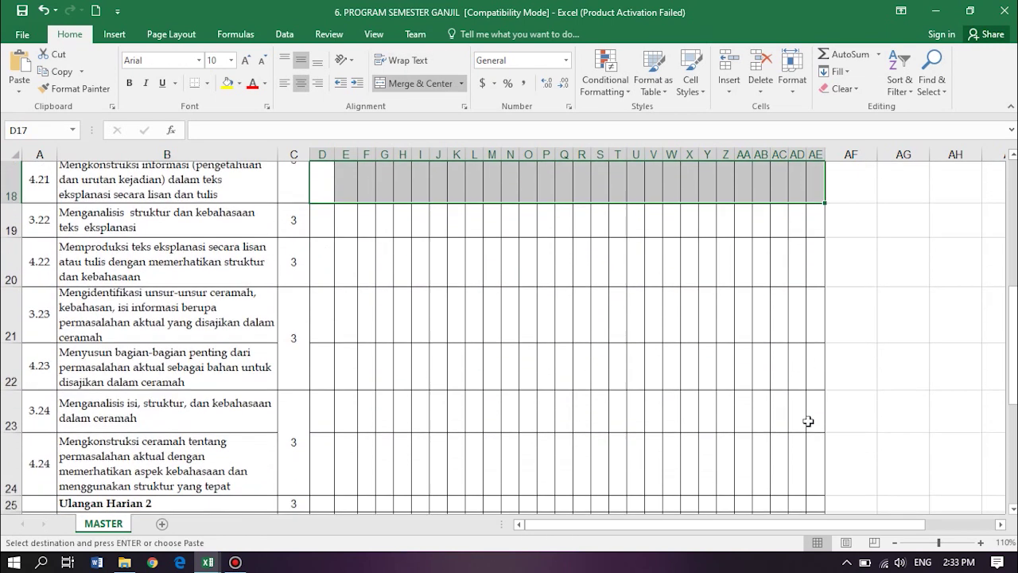
{"action": "left_click_drag", "start_coordinate": [323, 271], "coordinate": [814, 287]}
{"action": "key", "text": "ctrl+v"}
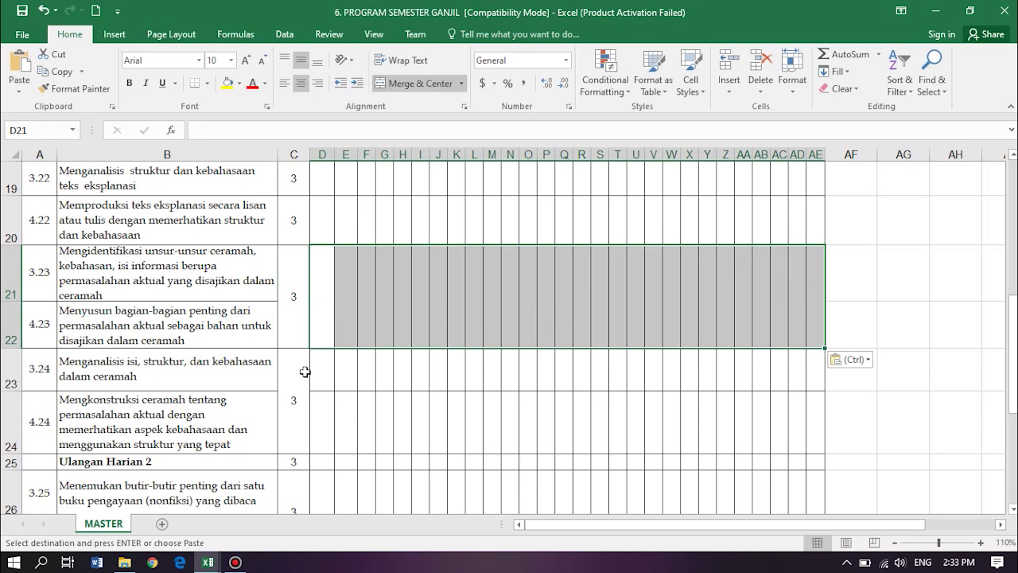
- Paste the blank merged cell across columns D to AE in rows 23–24 and rows 28–29
{"action": "left_click_drag", "start_coordinate": [316, 374], "coordinate": [812, 365]}
{"action": "key", "text": "ctrl+v"}
{"action": "scroll", "coordinate": [787, 393], "scroll_direction": "down", "scroll_amount": 2}
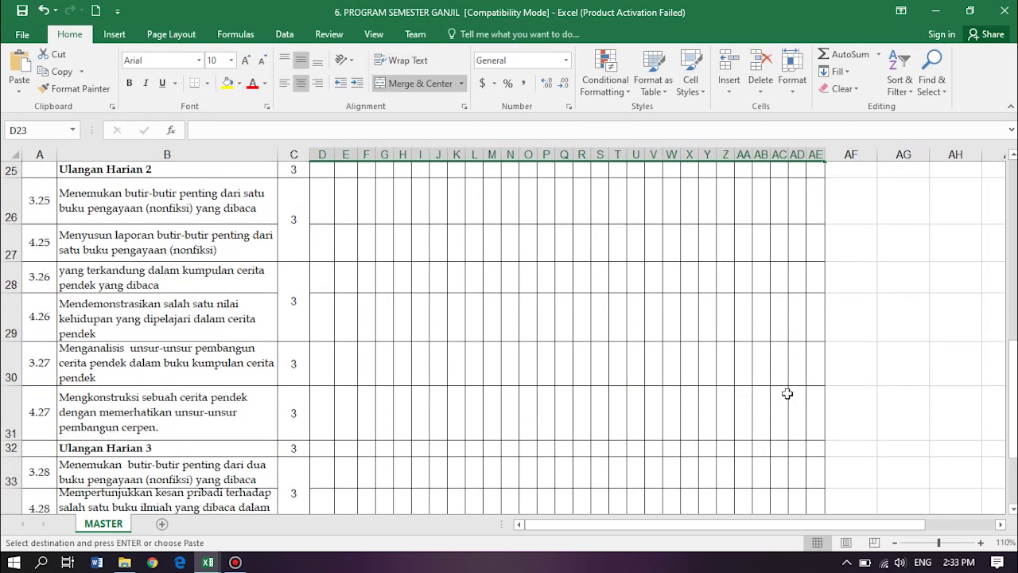
{"action": "left_click_drag", "start_coordinate": [323, 275], "coordinate": [819, 281]}
{"action": "key", "text": "ctrl+v"}
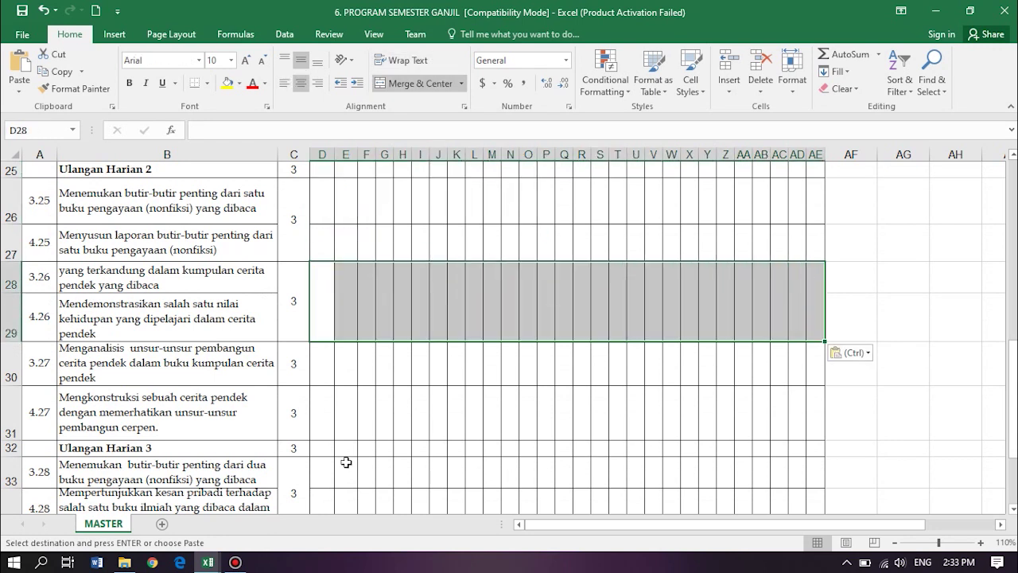
- Paste the blank merged cell across columns D to AE in rows 33–34 and rows 35–36
{"action": "scroll", "coordinate": [344, 449], "scroll_direction": "down", "scroll_amount": 1}
{"action": "left_click_drag", "start_coordinate": [316, 370], "coordinate": [813, 378]}
{"action": "key", "text": "ctrl+v"}
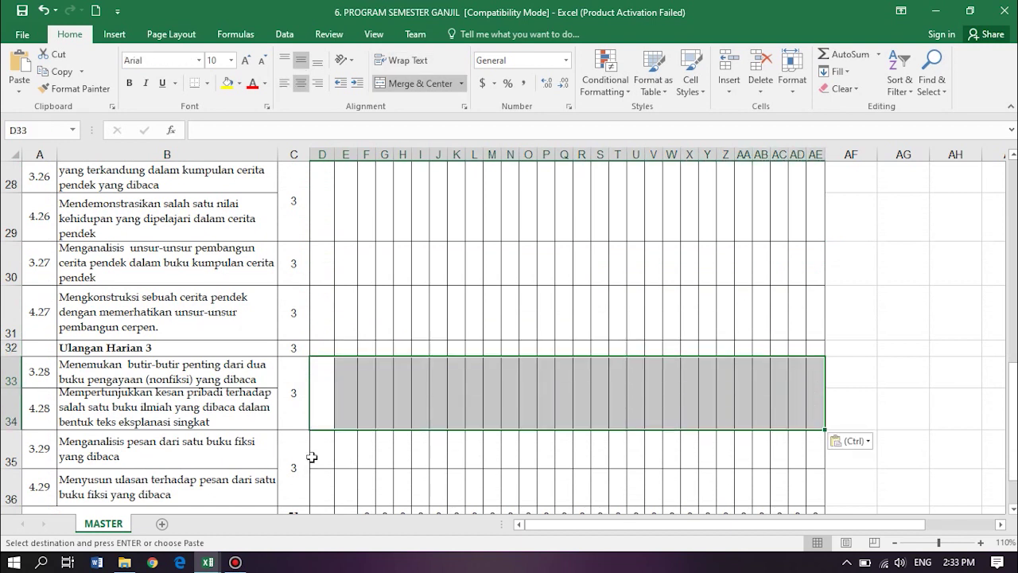
{"action": "mouse_move", "coordinate": [320, 453]}
{"action": "left_mouse_down"}
{"action": "mouse_move", "coordinate": [723, 445]}
{"action": "mouse_move", "coordinate": [813, 454]}
{"action": "left_mouse_up"}
{"action": "key", "text": "ctrl+v"}
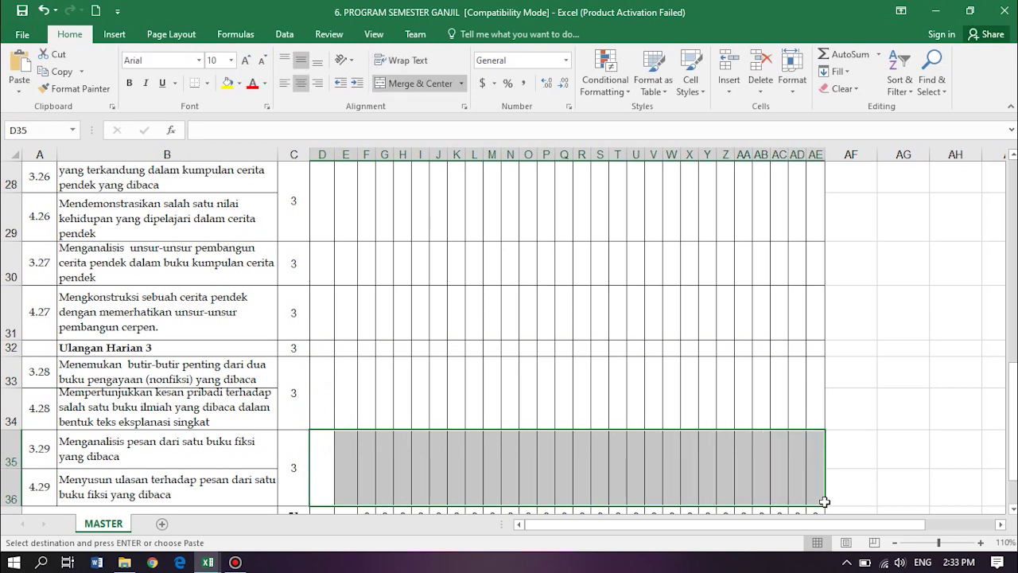
{"action": "scroll", "coordinate": [824, 500], "scroll_direction": "down", "scroll_amount": 1}
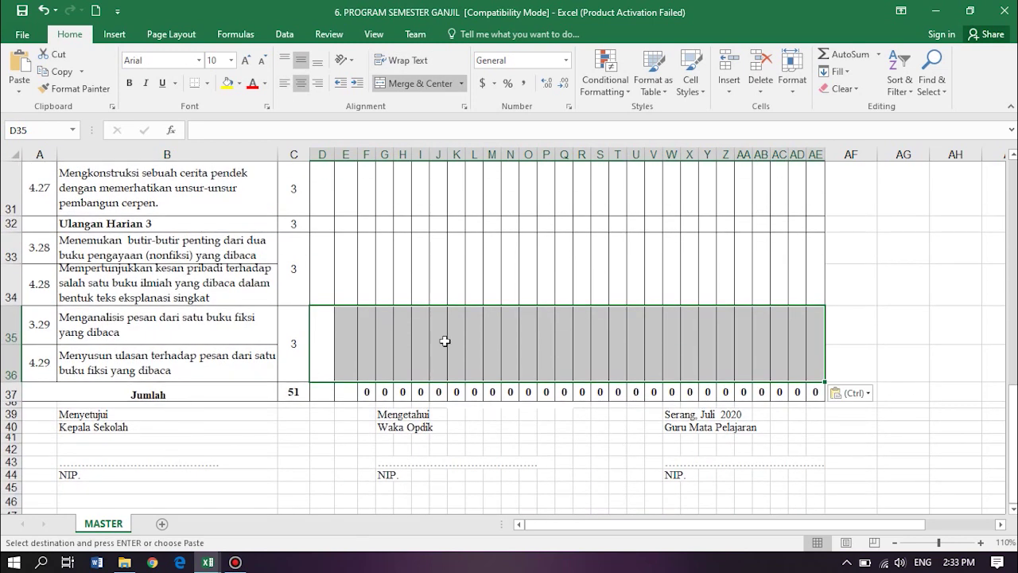
{"action": "left_click", "coordinate": [910, 357]}
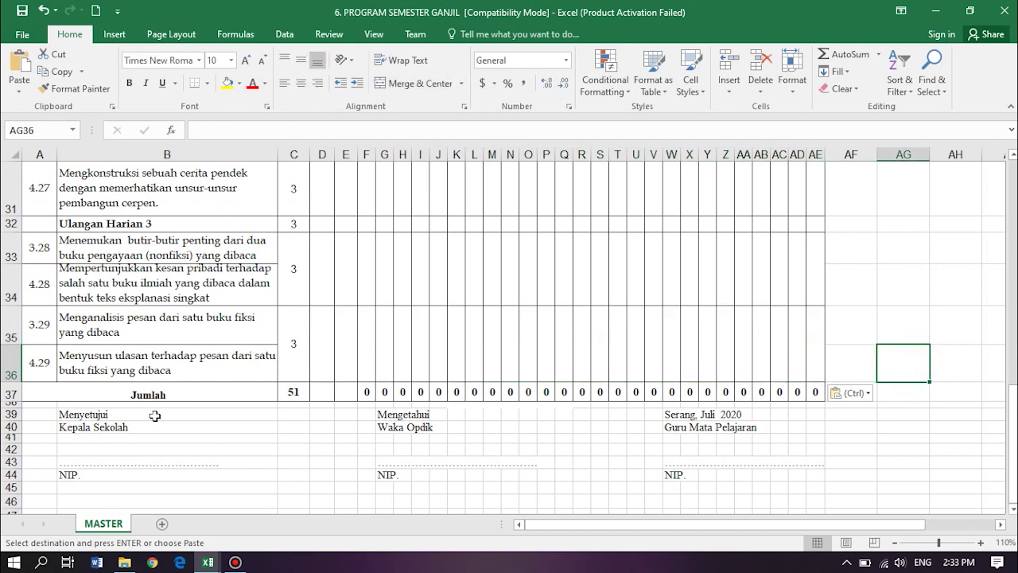
- Switch to File Explorer and open the picture 2. KLS XI & XII GANJIL from the kolom folder on the Desktop
{"action": "left_click", "coordinate": [293, 346]}
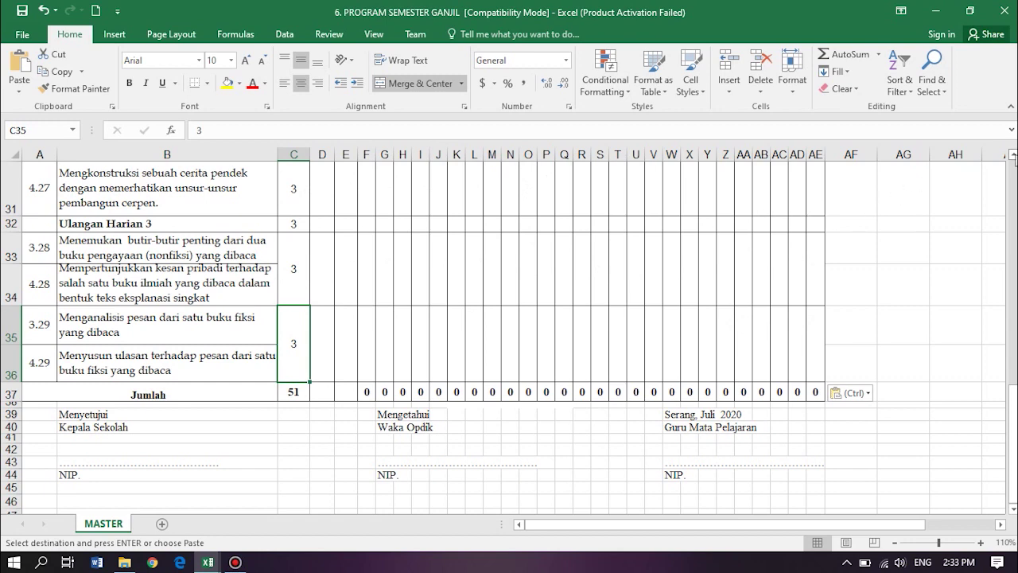
{"action": "scroll", "coordinate": [509, 332], "scroll_direction": "up", "scroll_amount": 5}
{"action": "scroll", "coordinate": [510, 331], "scroll_direction": "up", "scroll_amount": 5}
{"action": "scroll", "coordinate": [509, 332], "scroll_direction": "up", "scroll_amount": 5}
{"action": "scroll", "coordinate": [509, 332], "scroll_direction": "up", "scroll_amount": 5}
{"action": "scroll", "coordinate": [1012, 156], "scroll_direction": "up", "scroll_amount": 2}
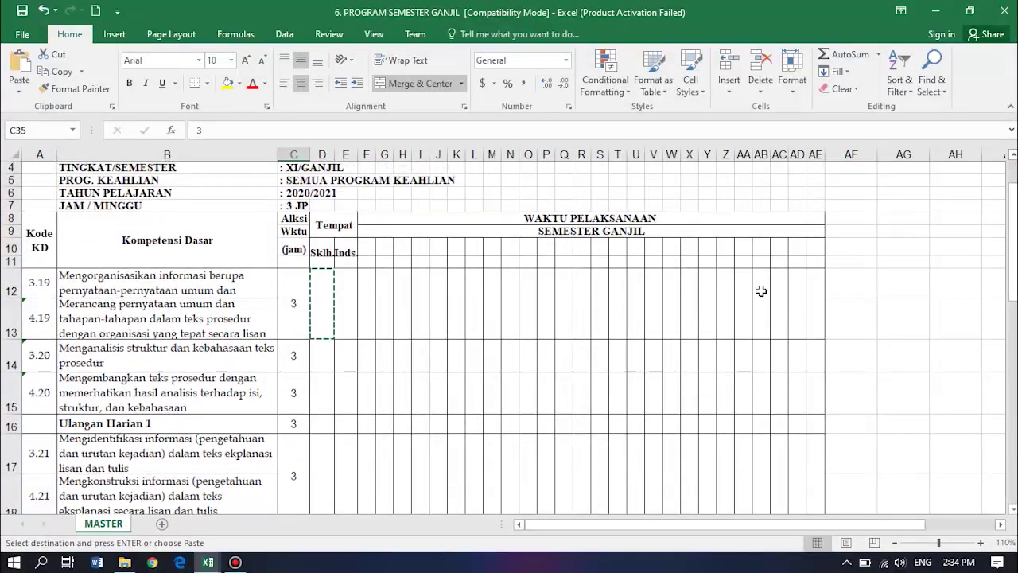
{"action": "left_click", "coordinate": [124, 562]}
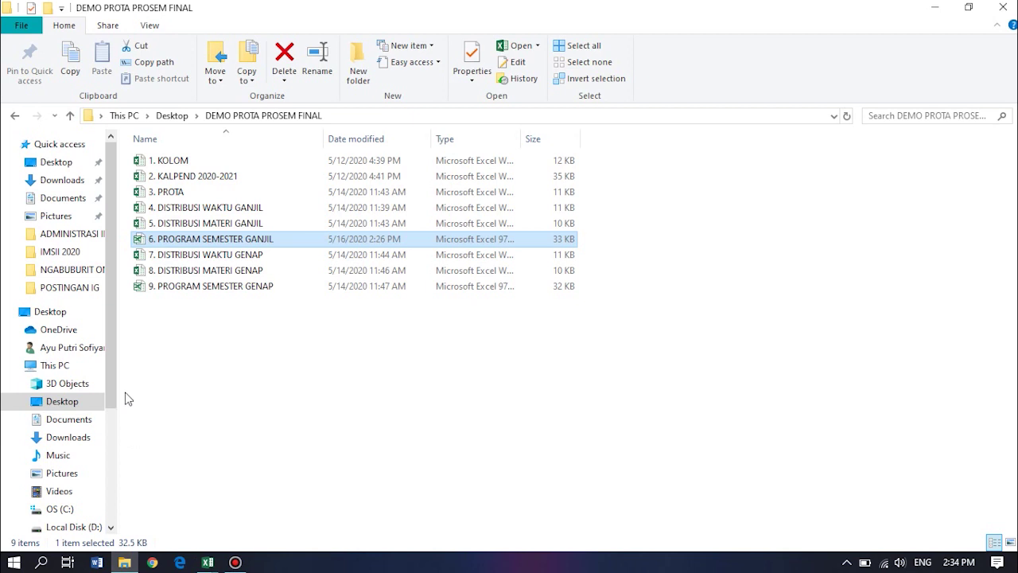
{"action": "left_click", "coordinate": [76, 405]}
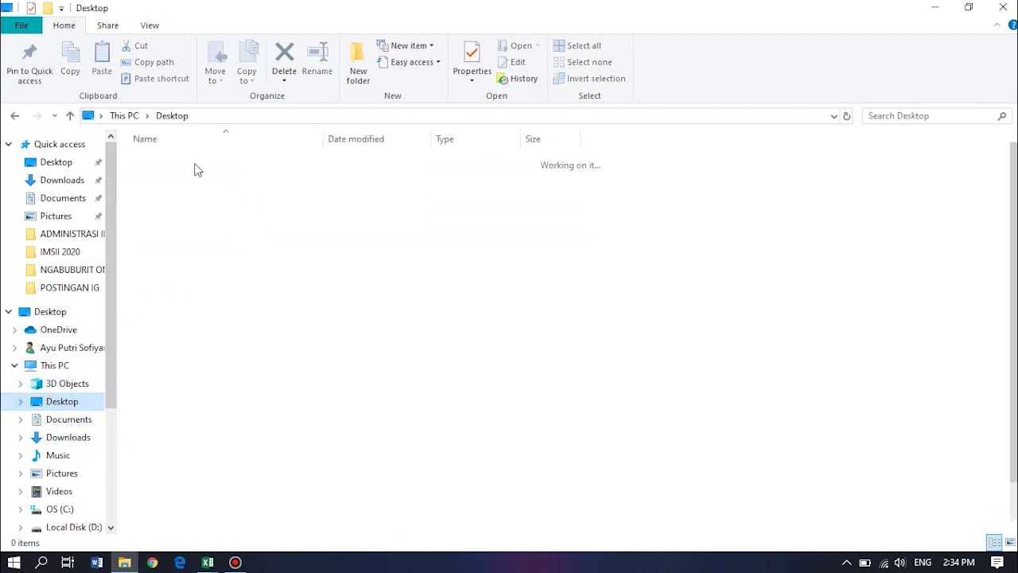
{"action": "double_click", "coordinate": [181, 213]}
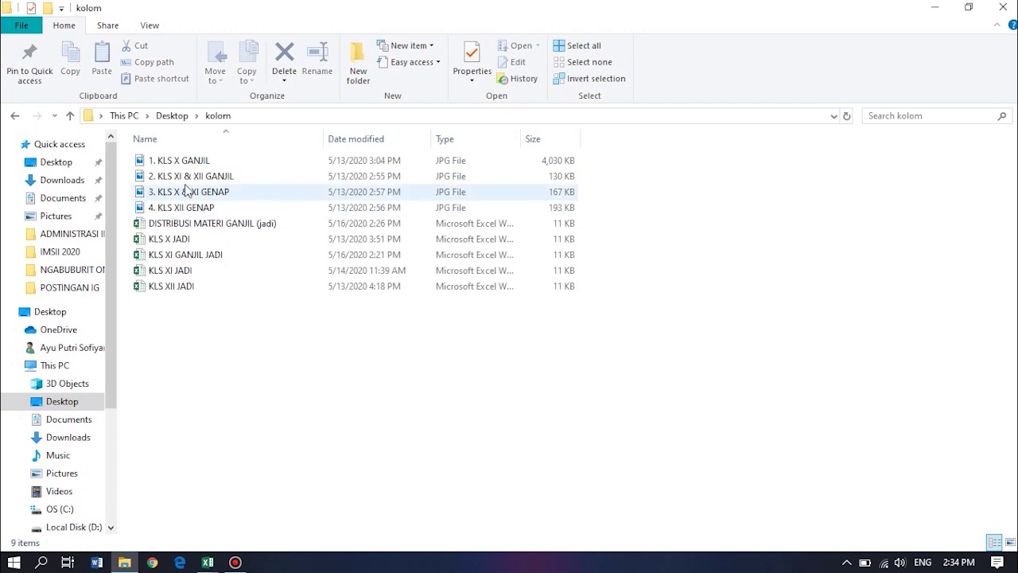
{"action": "left_click", "coordinate": [191, 178]}
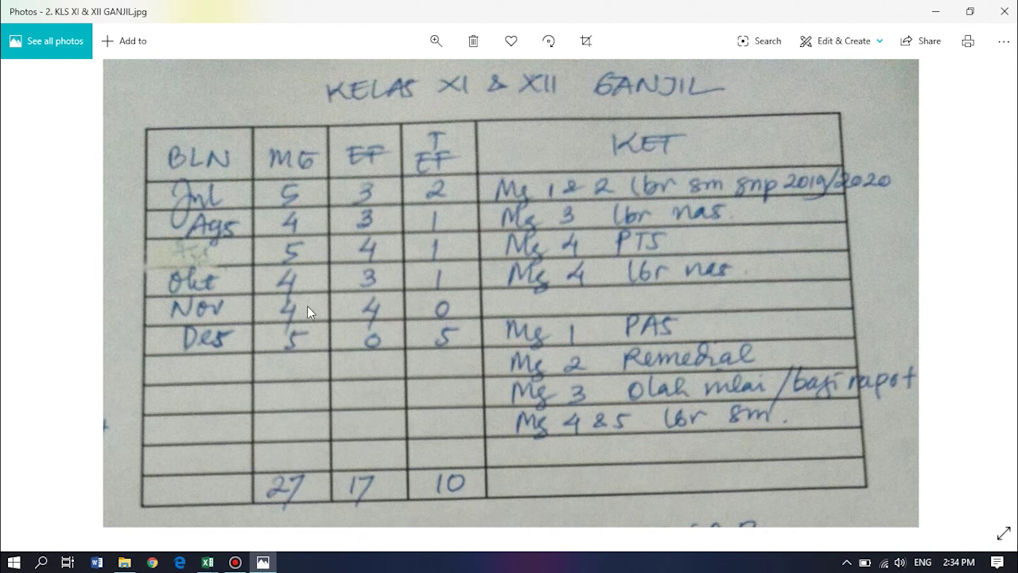
- Switch back to the 6. PROGRAM SEMESTER GANJIL workbook in Excel, merge and center F10:J10, and enter Juli in it
{"action": "left_click", "coordinate": [207, 561]}
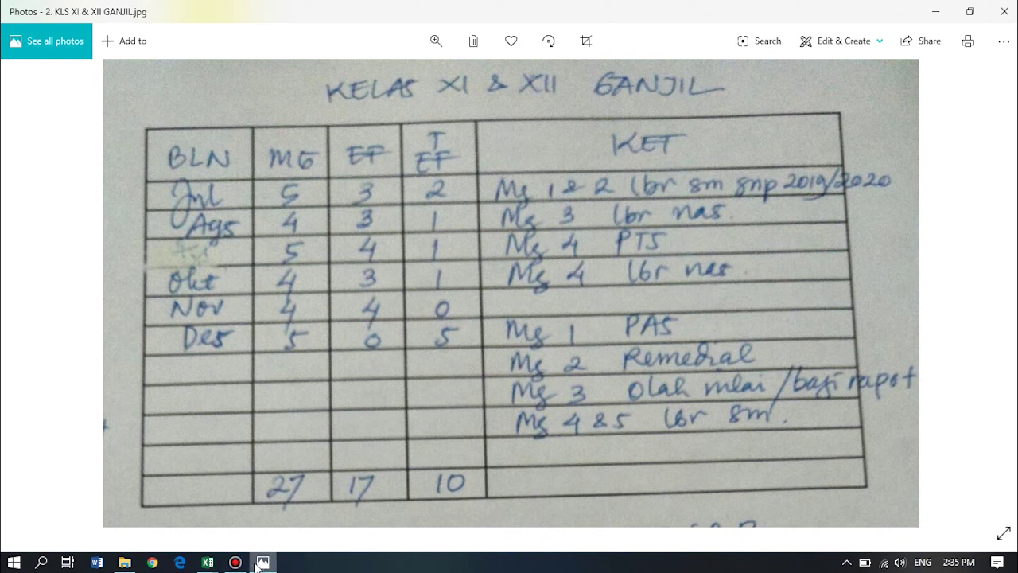
{"action": "left_click", "coordinate": [209, 564]}
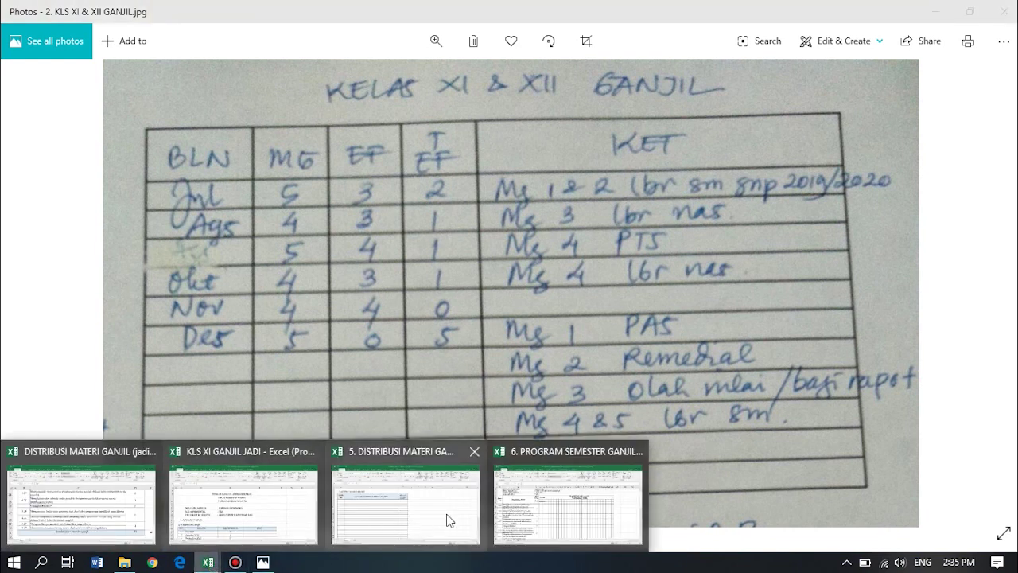
{"action": "left_click", "coordinate": [561, 509]}
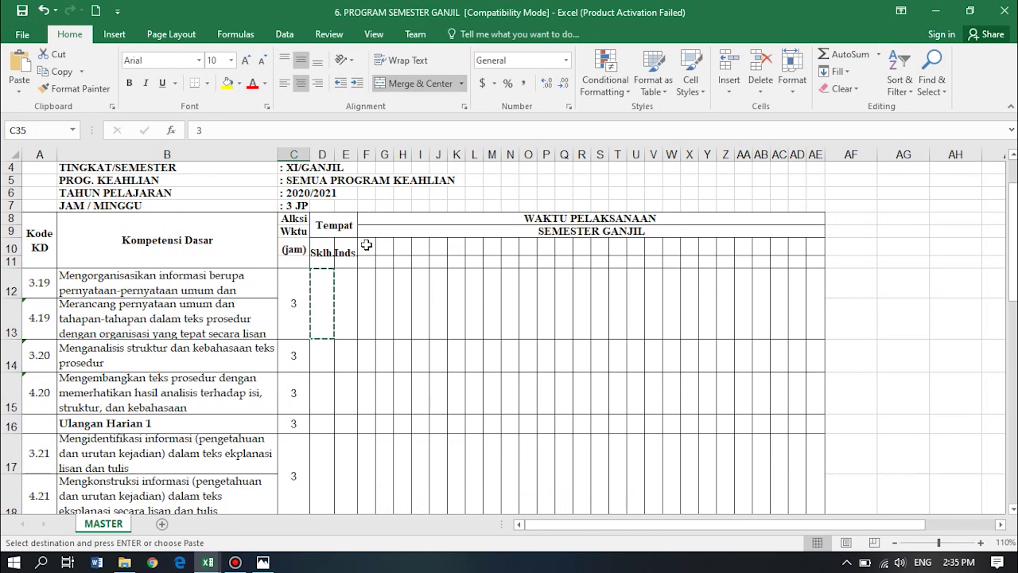
{"action": "left_click", "coordinate": [366, 246]}
{"action": "left_click_drag", "start_coordinate": [369, 246], "coordinate": [430, 251]}
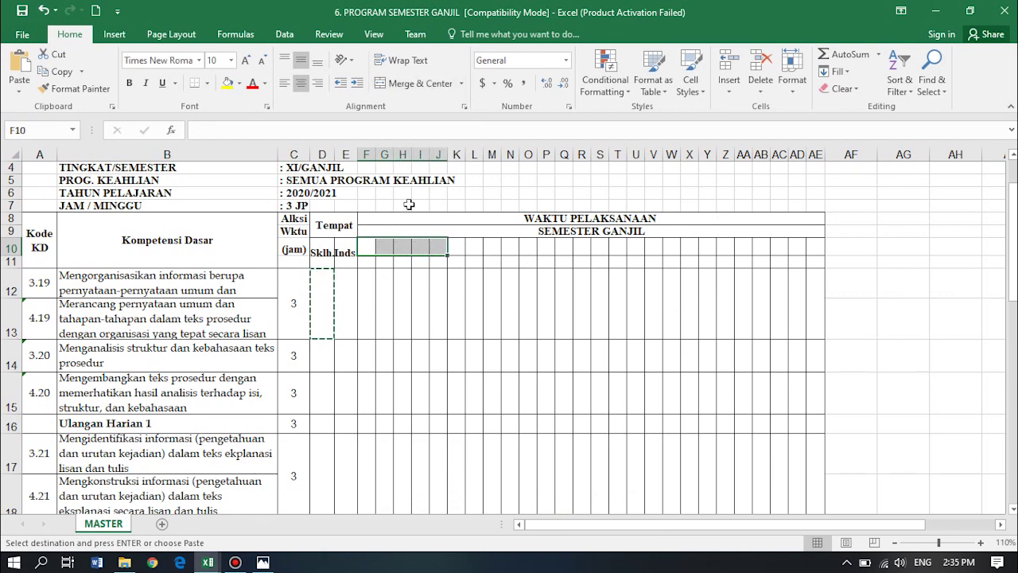
{"action": "left_click", "coordinate": [412, 84]}
{"action": "type", "text": "Juli"}
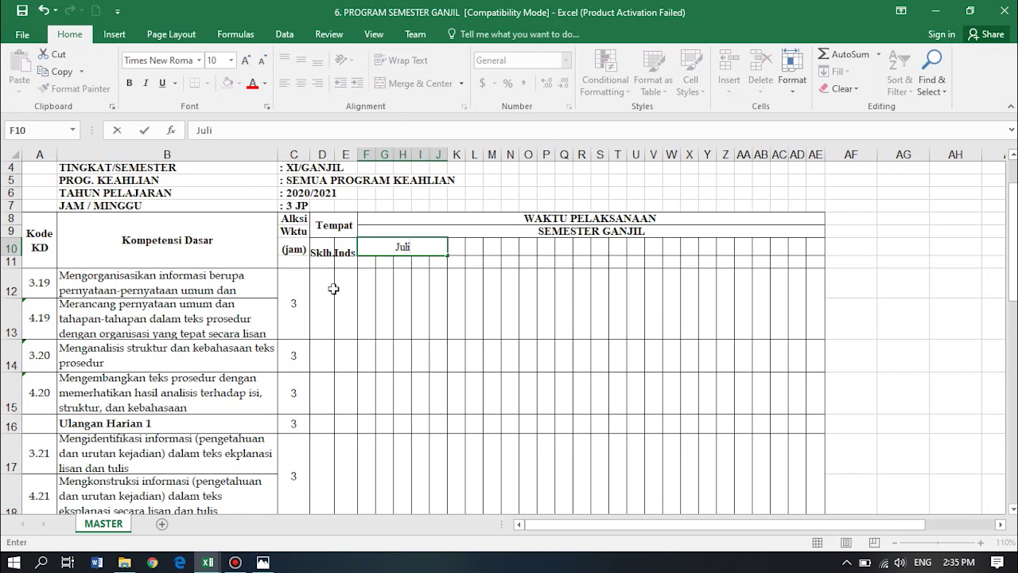
- Enter the week numbers 1 to 5 in cells F11 to J11 under Juli
{"action": "left_click", "coordinate": [368, 262]}
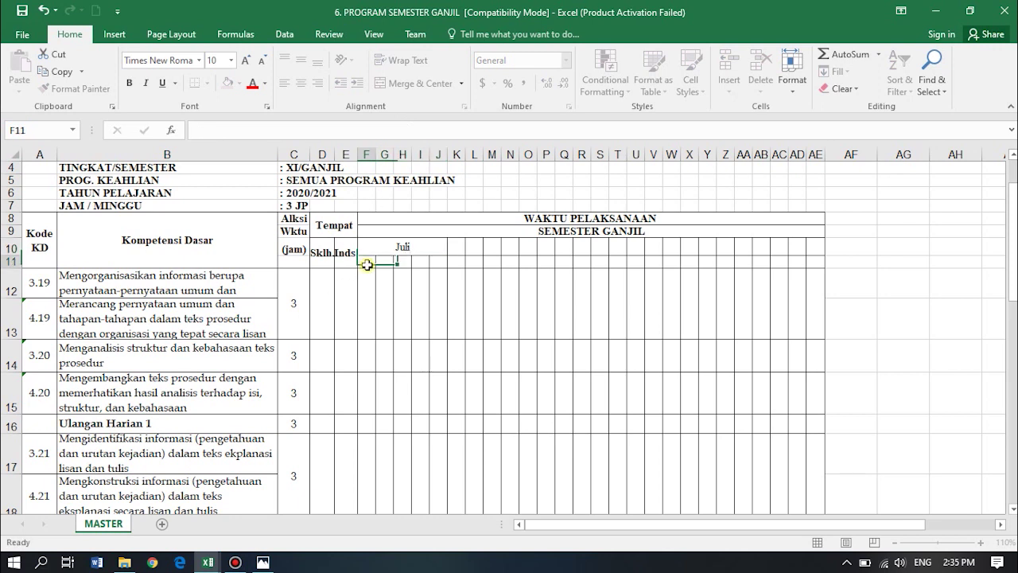
{"action": "type", "text": "1"}
{"action": "key", "text": "Tab"}
{"action": "type", "text": "2"}
{"action": "key", "text": "Tab"}
{"action": "type", "text": "3"}
{"action": "key", "text": "Tab"}
{"action": "type", "text": "4"}
{"action": "key", "text": "Tab"}
{"action": "type", "text": "5"}
{"action": "key", "text": "Tab"}
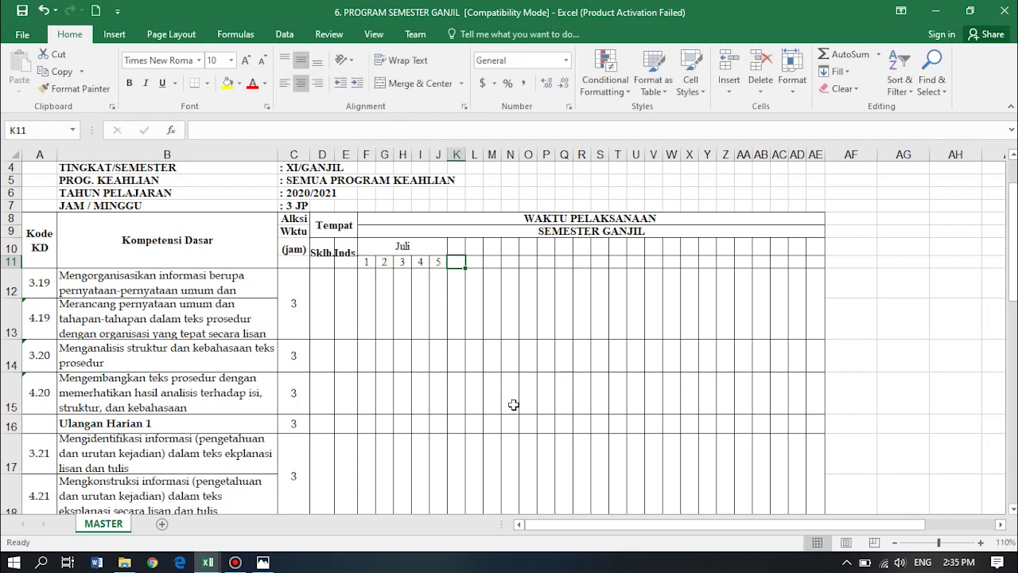
- Merge and center K10:N10 and enter Agustus as the month heading
{"action": "left_click", "coordinate": [456, 246]}
{"action": "left_click_drag", "start_coordinate": [457, 246], "coordinate": [513, 247]}
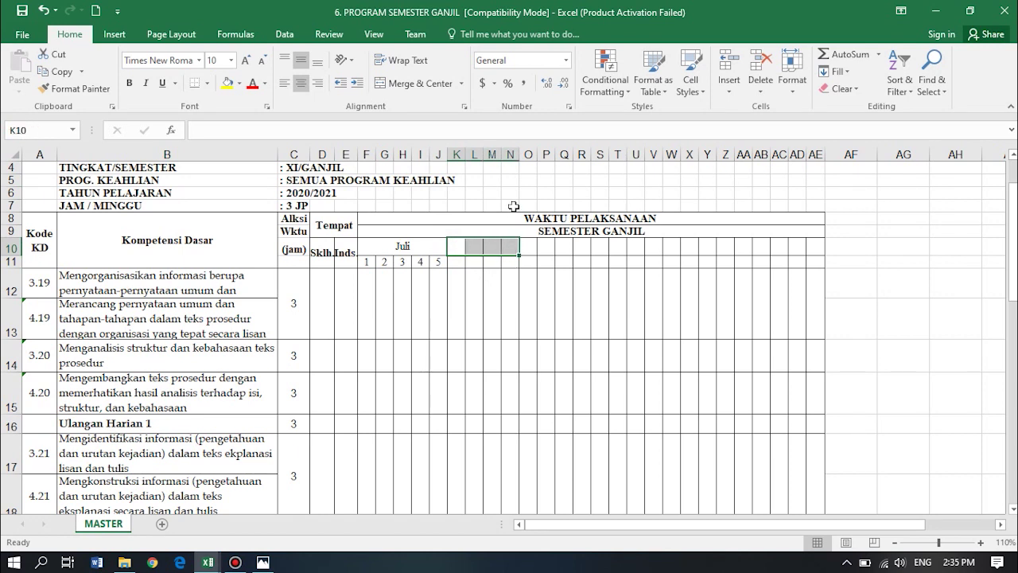
{"action": "left_click", "coordinate": [433, 85]}
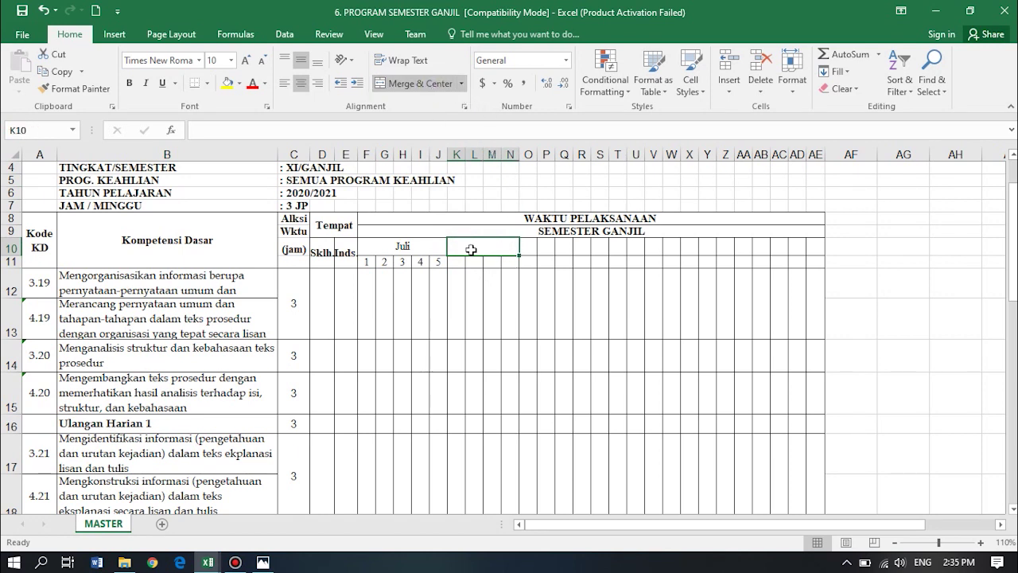
{"action": "type", "text": "Agustus"}
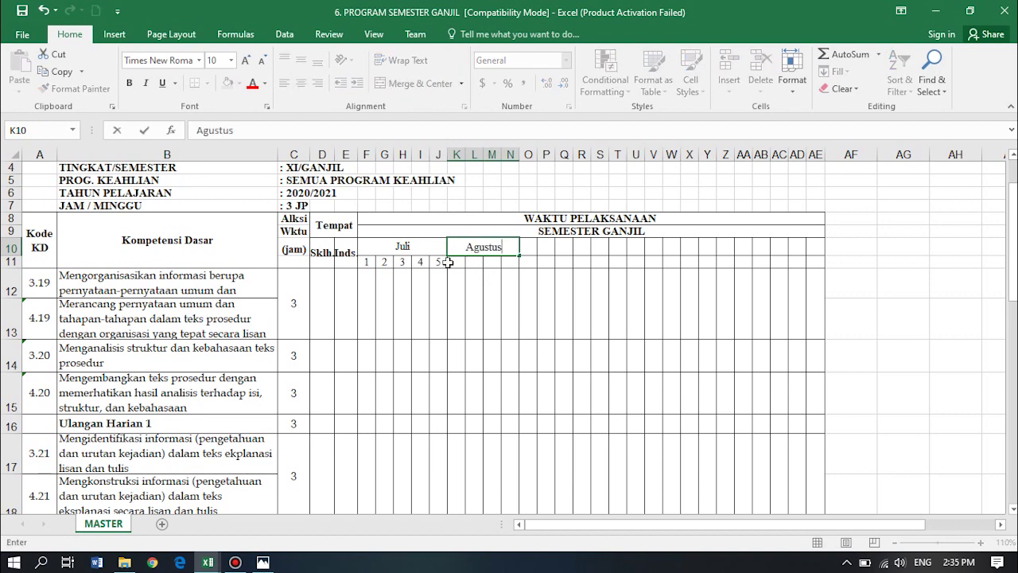
{"action": "key", "text": "Return"}
- Enter the week numbers 1 to 4 in cells K11 to N11 under Agustus
{"action": "type", "text": "1"}
{"action": "key", "text": "Tab"}
{"action": "type", "text": "2"}
{"action": "key", "text": "Tab"}
{"action": "type", "text": "3"}
{"action": "key", "text": "Tab"}
{"action": "type", "text": "4"}
{"action": "key", "text": "Tab"}
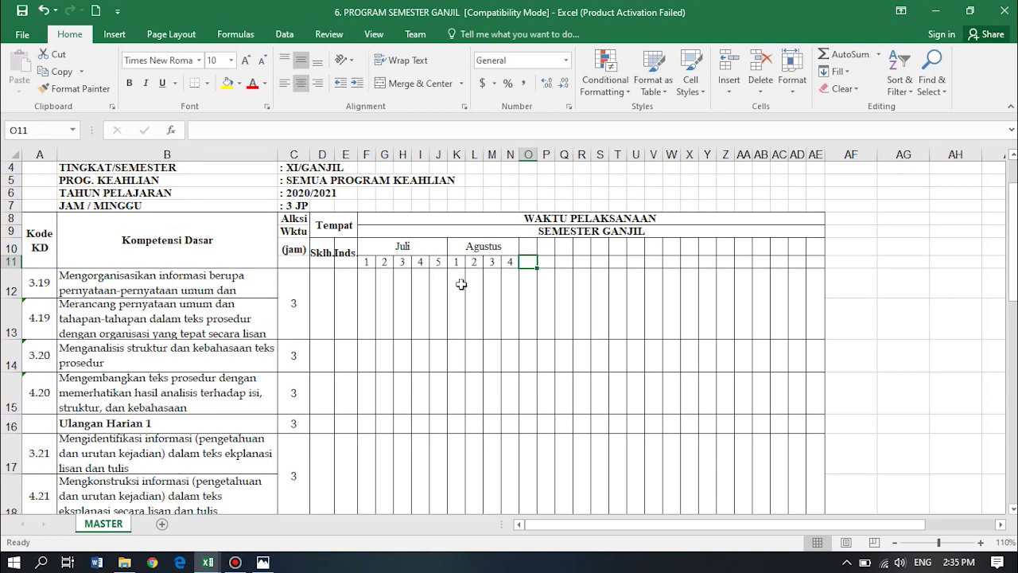
- Copy the Juli heading with its five week numbers, F10:J11, and paste it at O10
{"action": "left_click", "coordinate": [981, 542]}
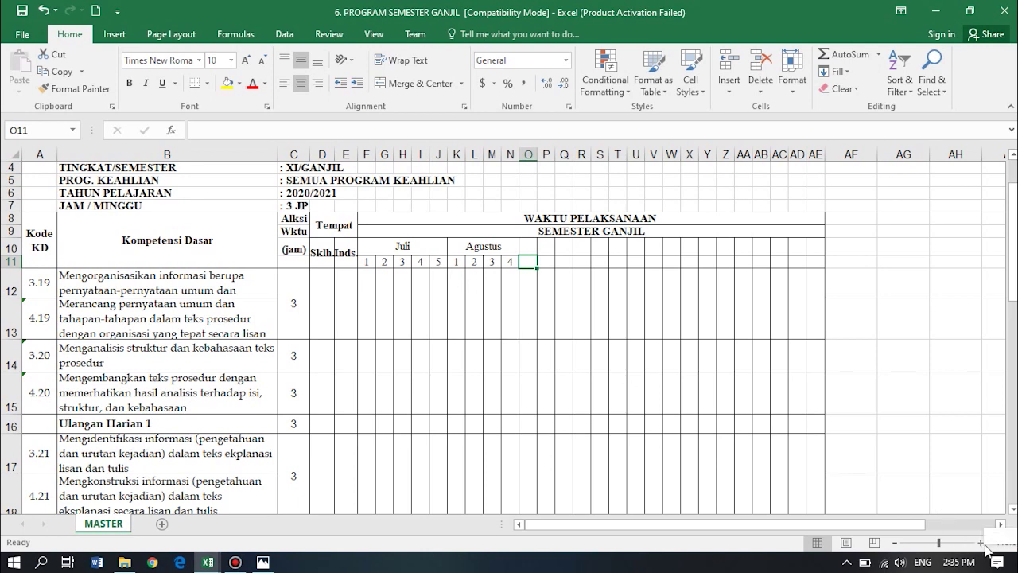
{"action": "left_click", "coordinate": [981, 542]}
{"action": "left_click", "coordinate": [981, 542]}
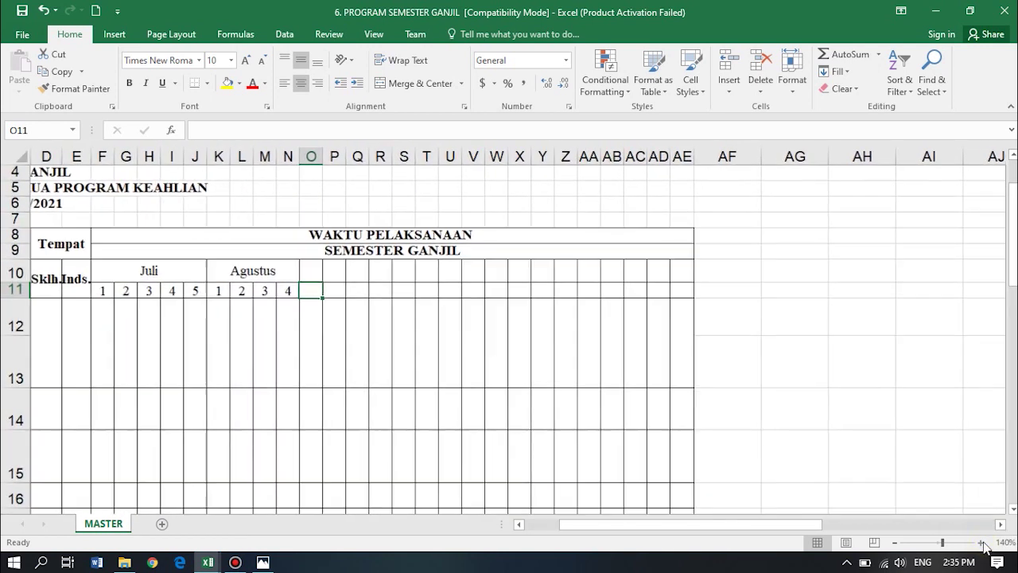
{"action": "left_click", "coordinate": [522, 523]}
{"action": "left_click", "coordinate": [522, 524]}
{"action": "left_click", "coordinate": [522, 523]}
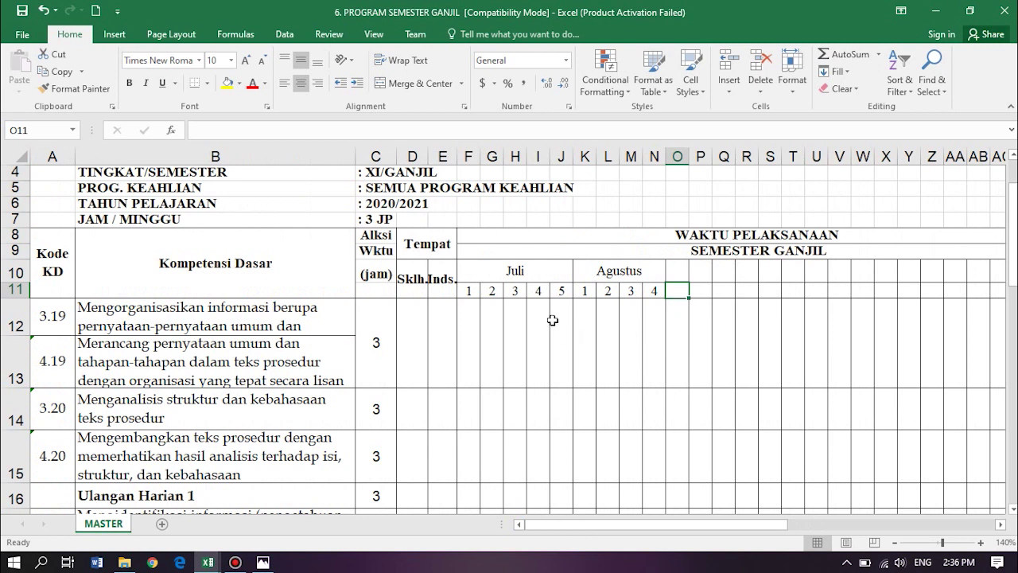
{"action": "left_click_drag", "start_coordinate": [483, 277], "coordinate": [503, 293]}
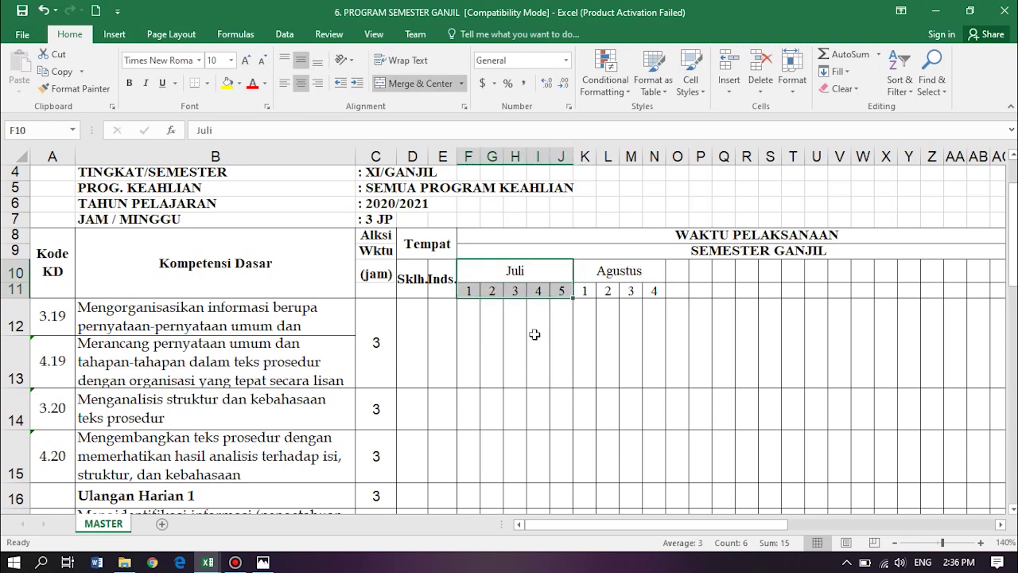
{"action": "key", "text": "ctrl+c"}
{"action": "left_click", "coordinate": [679, 271]}
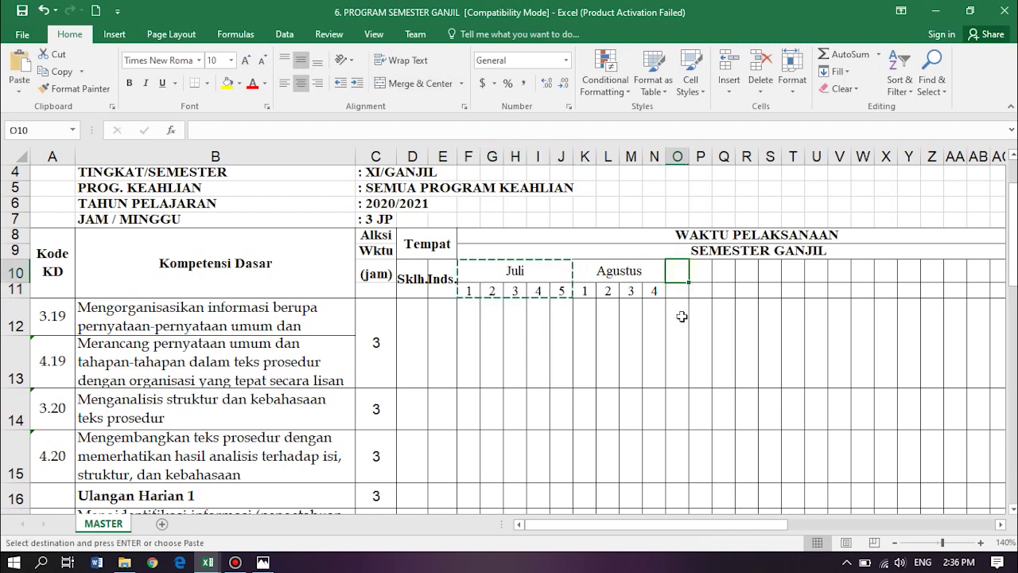
{"action": "key", "text": "ctrl+v"}
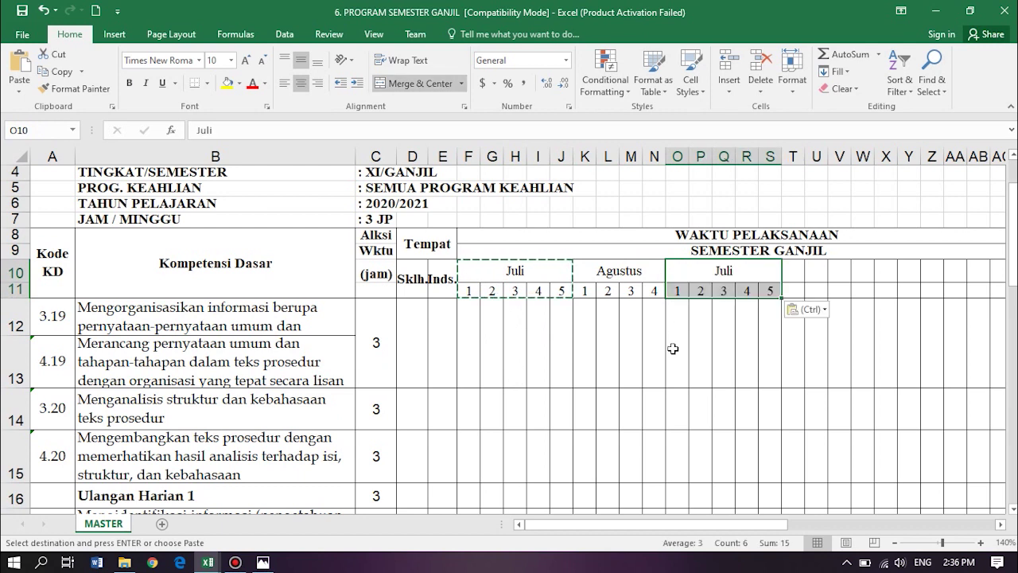
- Change the month heading in O10 to September
{"action": "left_click", "coordinate": [715, 274]}
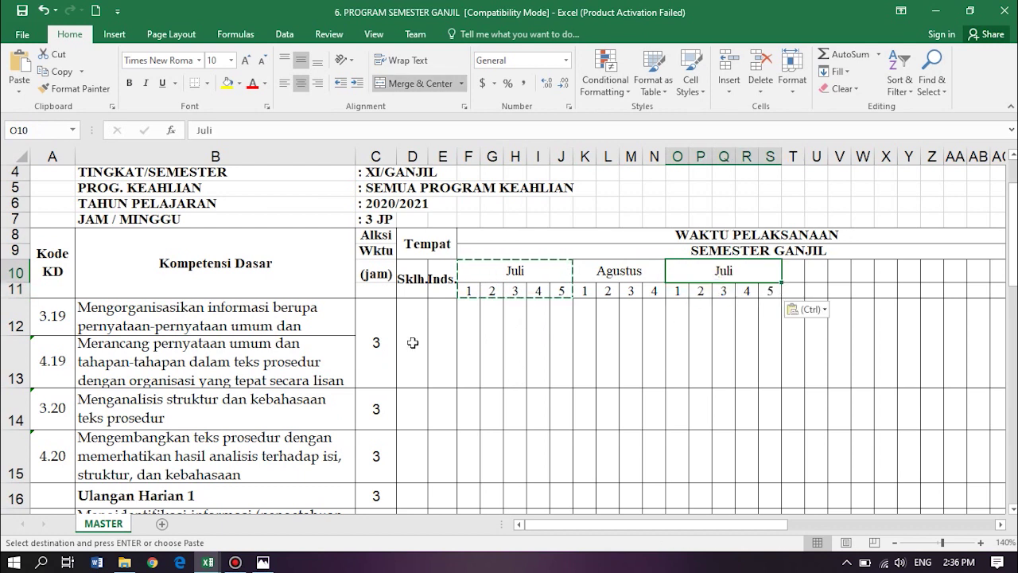
{"action": "type", "text": "September"}
{"action": "key", "text": "Return"}
{"action": "left_click_drag", "start_coordinate": [677, 270], "coordinate": [770, 291]}
{"action": "key", "text": "ctrl+c"}
{"action": "scroll", "coordinate": [412, 342], "scroll_direction": "right", "scroll_amount": 3}
{"action": "left_click", "coordinate": [903, 315]}
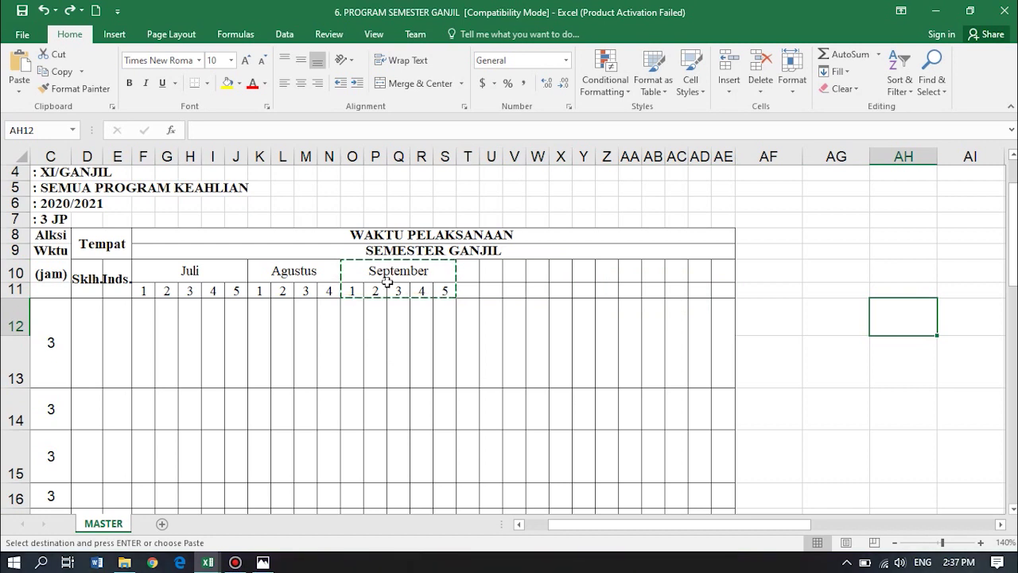
- Copy the Agustus heading with its four week numbers, K10:N11, and paste it at T10
{"action": "left_click", "coordinate": [323, 272]}
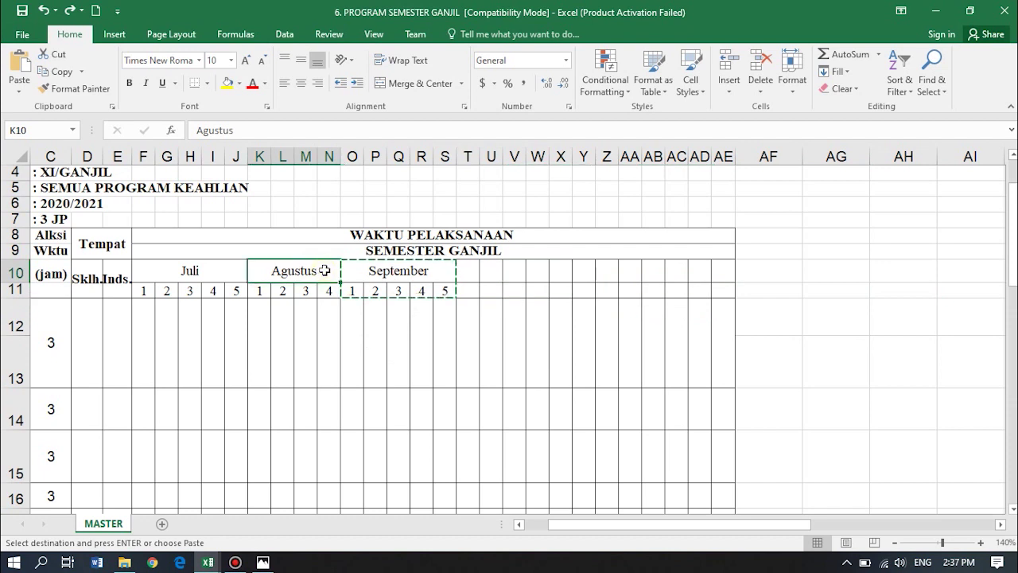
{"action": "left_click_drag", "start_coordinate": [323, 272], "coordinate": [324, 288]}
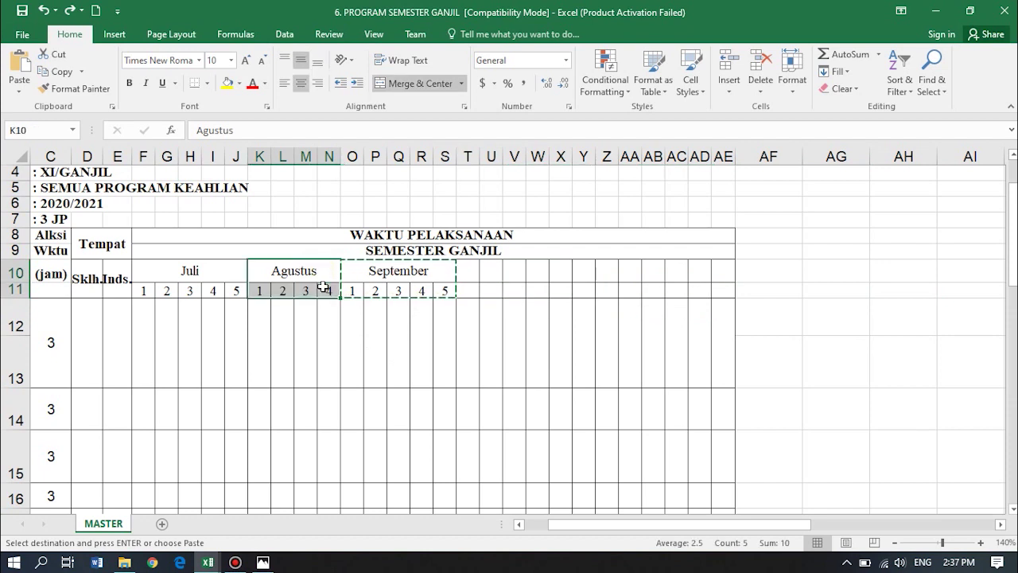
{"action": "key", "text": "ctrl+c"}
{"action": "left_click", "coordinate": [454, 266]}
{"action": "left_click", "coordinate": [475, 272]}
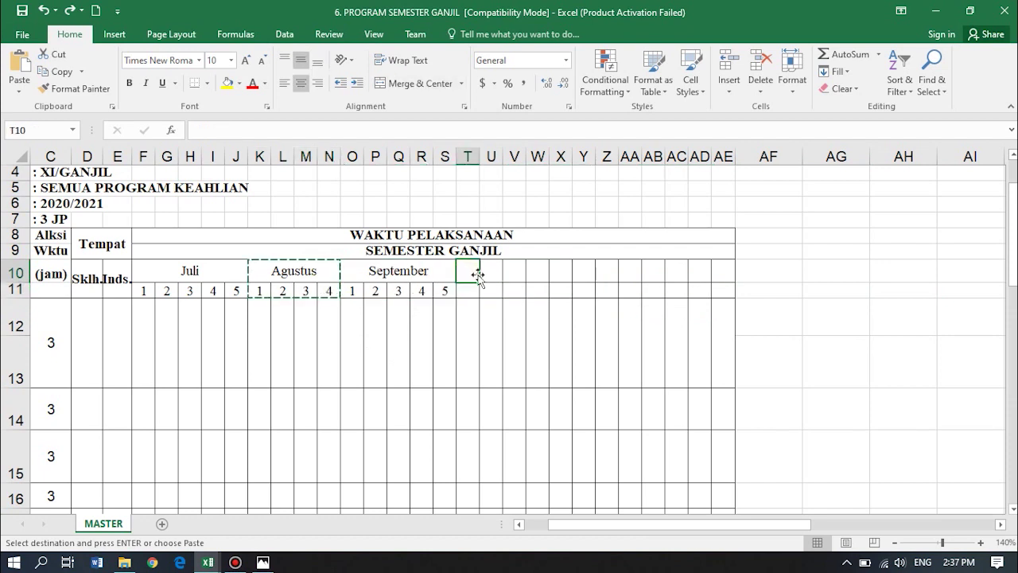
{"action": "key", "text": "ctrl+v"}
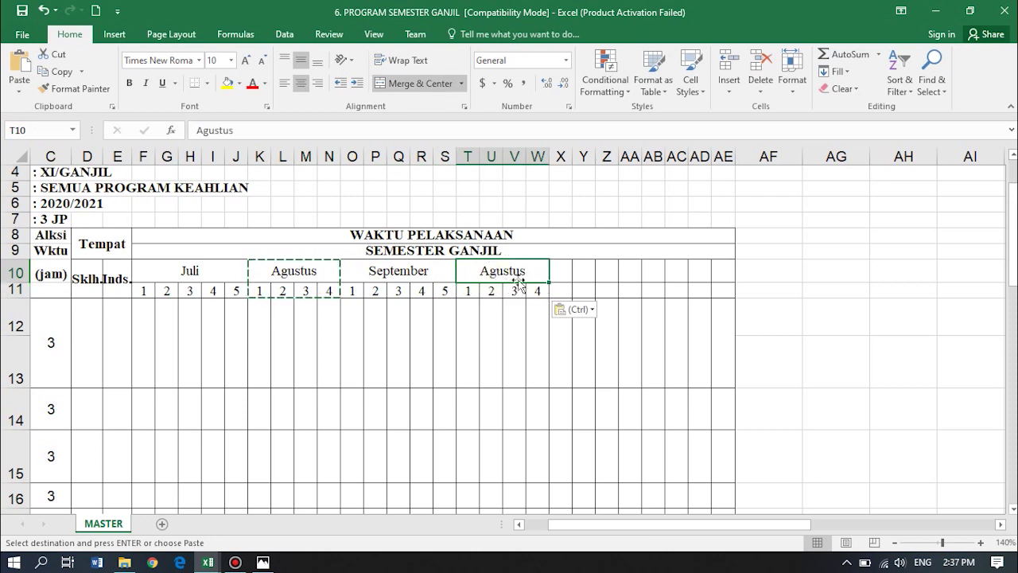
- Change the month heading in T10 to Oktober and copy it with its four week numbers, T10:W11, to X10
{"action": "type", "text": "Oktober"}
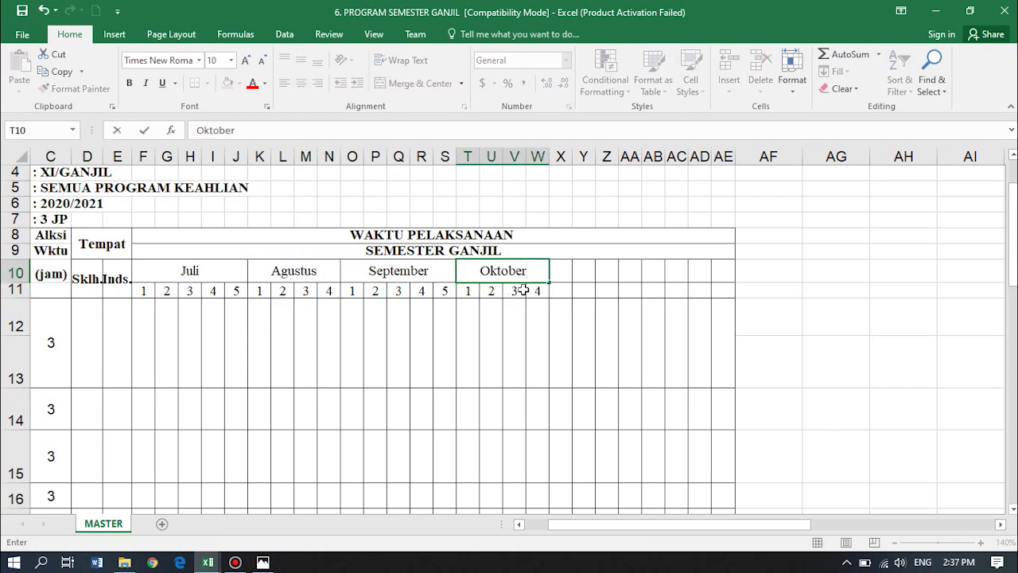
{"action": "left_click", "coordinate": [822, 294]}
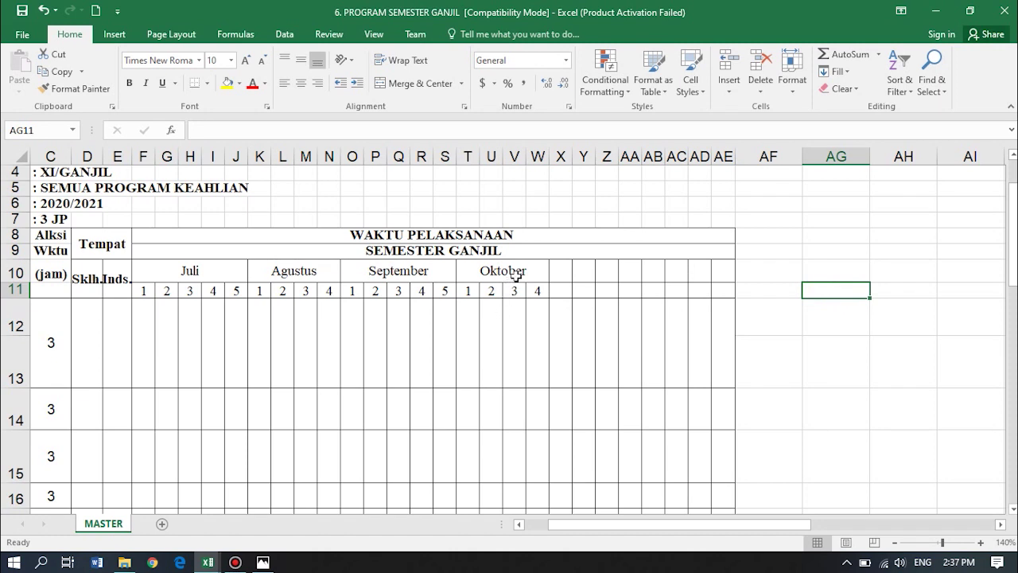
{"action": "left_click_drag", "start_coordinate": [516, 275], "coordinate": [518, 291]}
{"action": "key", "text": "ctrl+c"}
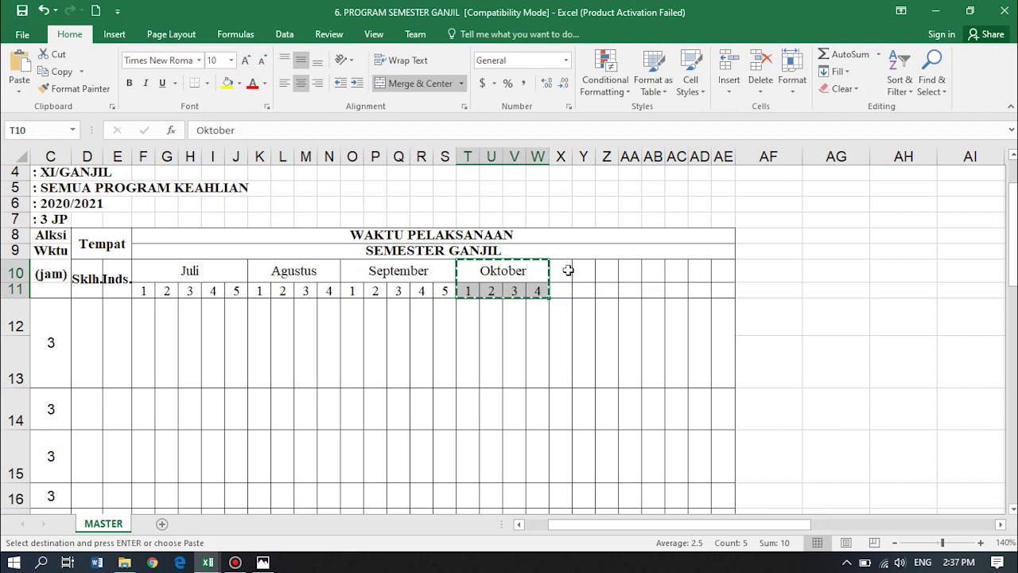
{"action": "left_click", "coordinate": [568, 270]}
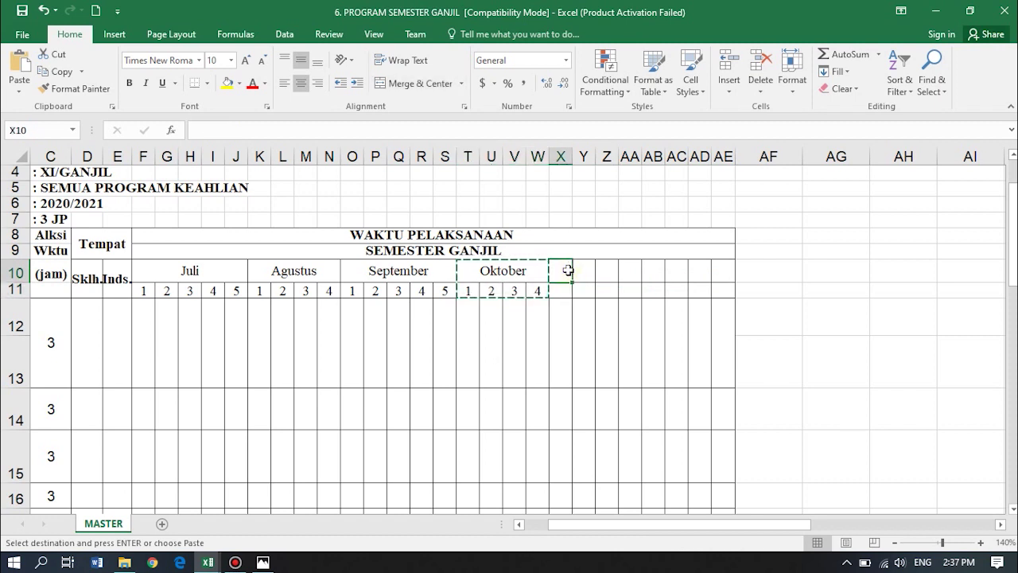
{"action": "key", "text": "ctrl+v"}
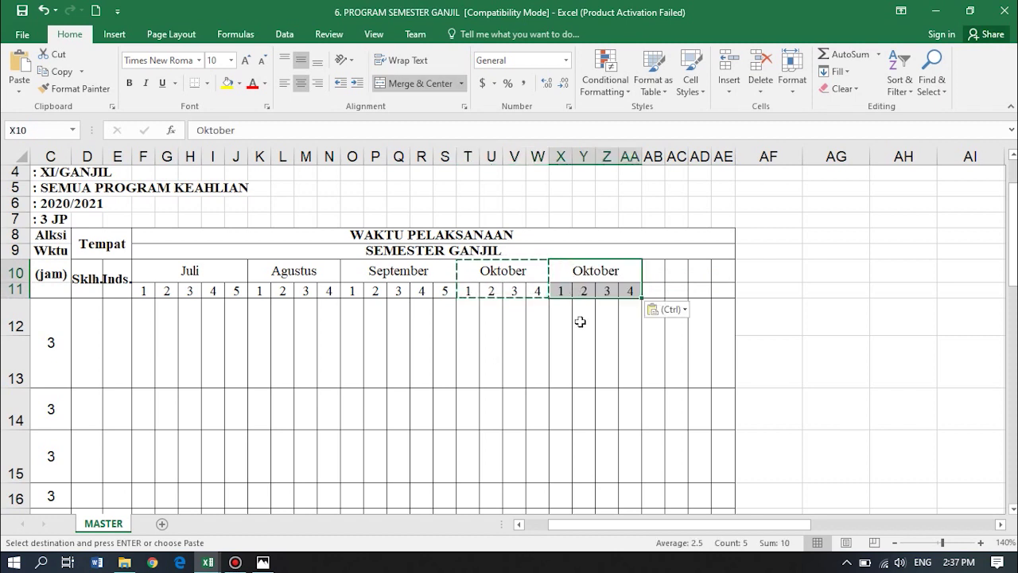
- Change the month heading in X10 to November and narrow column AF to nearly the width of the week columns
{"action": "left_click", "coordinate": [585, 272]}
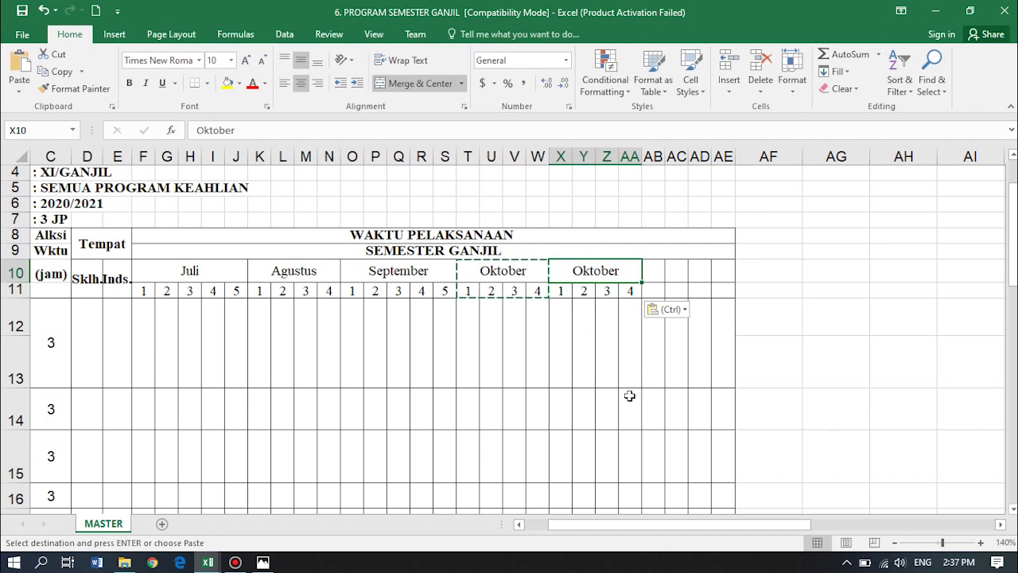
{"action": "type", "text": "November"}
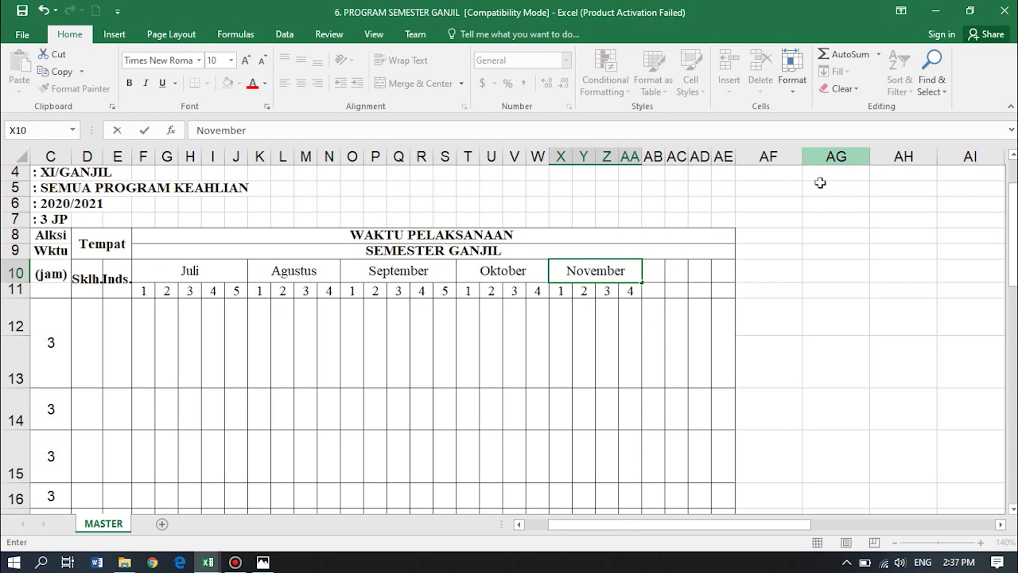
{"action": "left_click", "coordinate": [836, 218]}
{"action": "left_click_drag", "start_coordinate": [800, 159], "coordinate": [764, 168]}
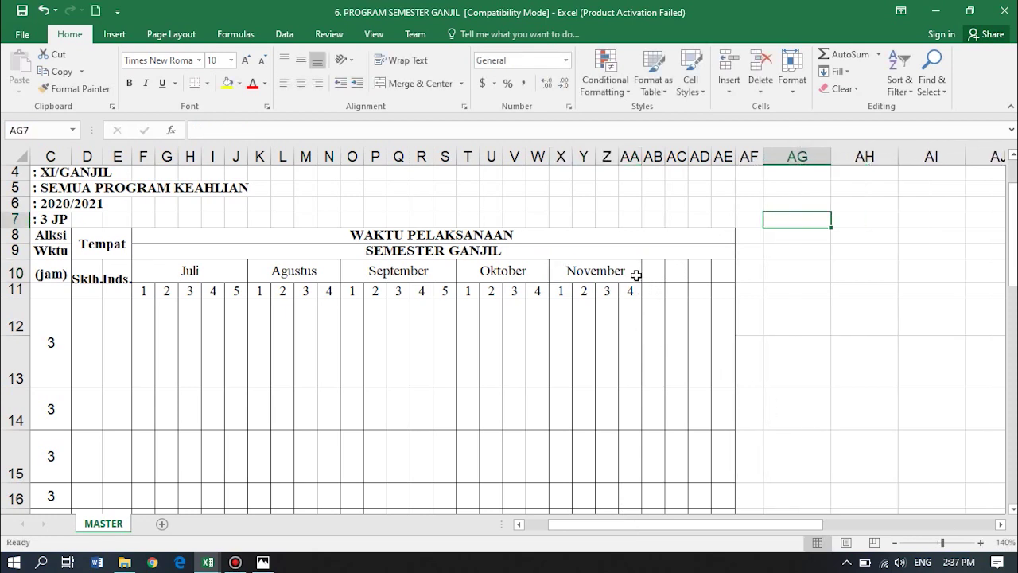
- Copy only the Juli heading in F10, paste it at AB10 and try to move the pasted cell
{"action": "left_click", "coordinate": [204, 279]}
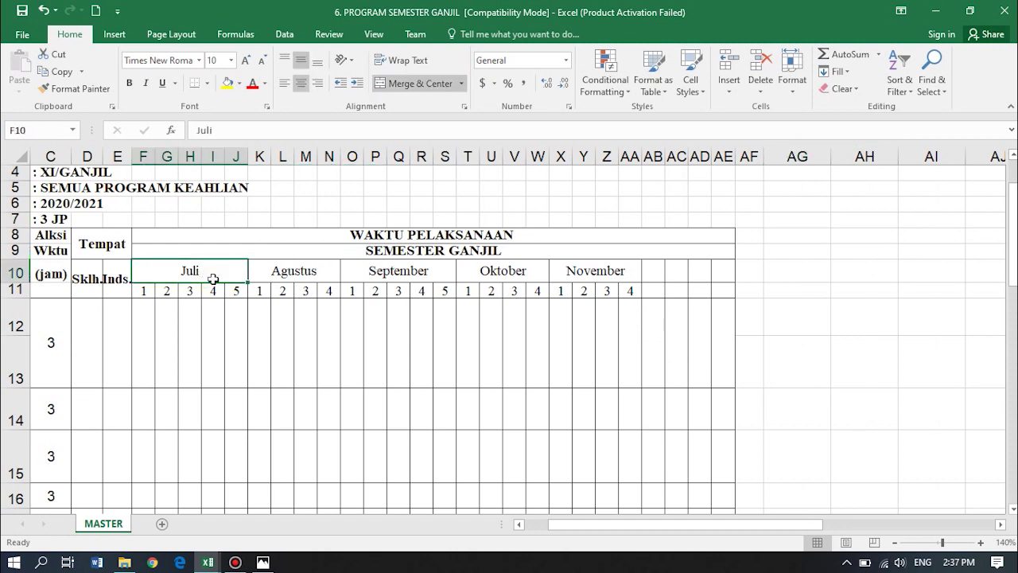
{"action": "key", "text": "ctrl+c"}
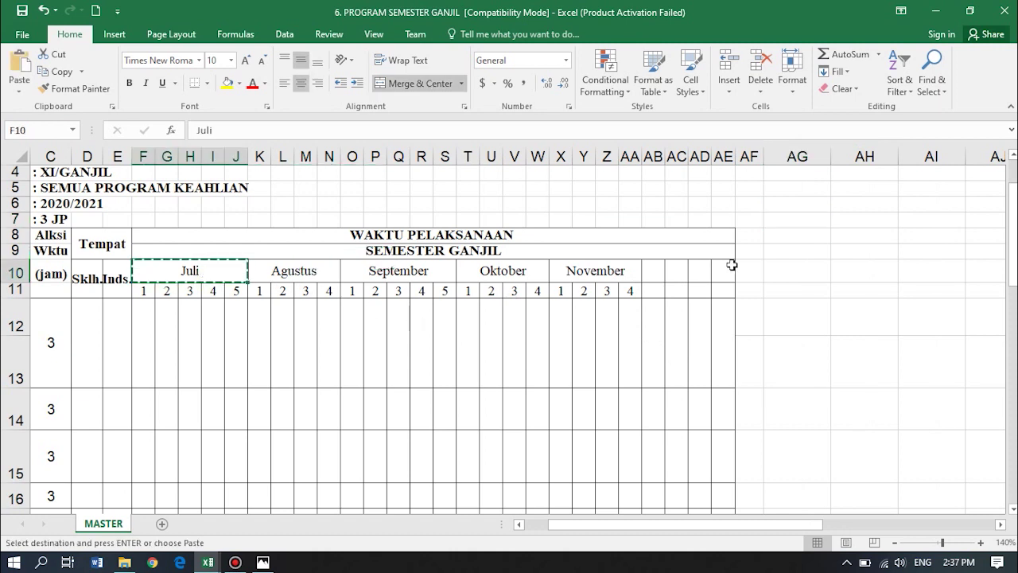
{"action": "left_click", "coordinate": [656, 271]}
{"action": "key", "text": "Return"}
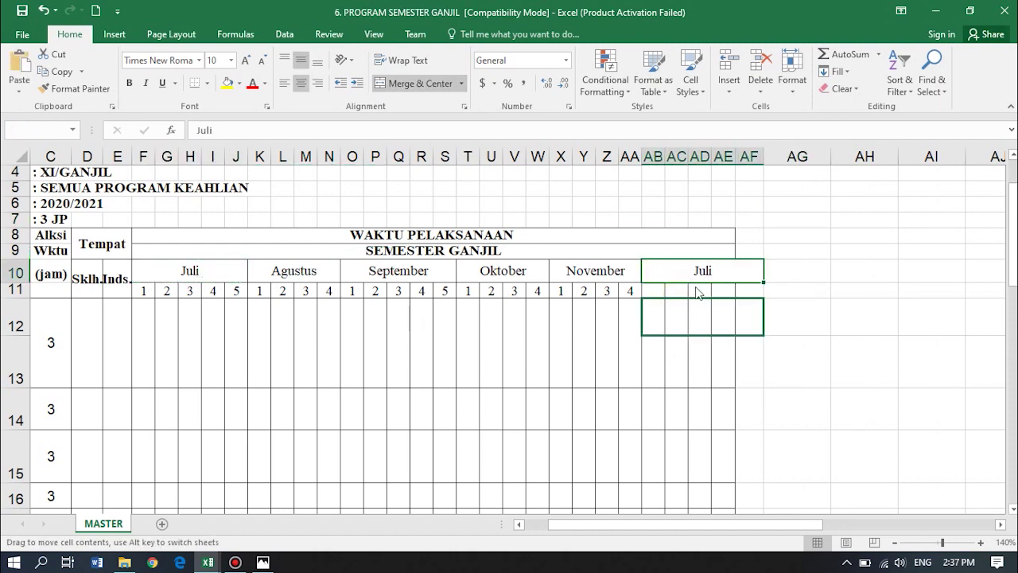
{"action": "left_click_drag", "start_coordinate": [693, 289], "coordinate": [700, 274]}
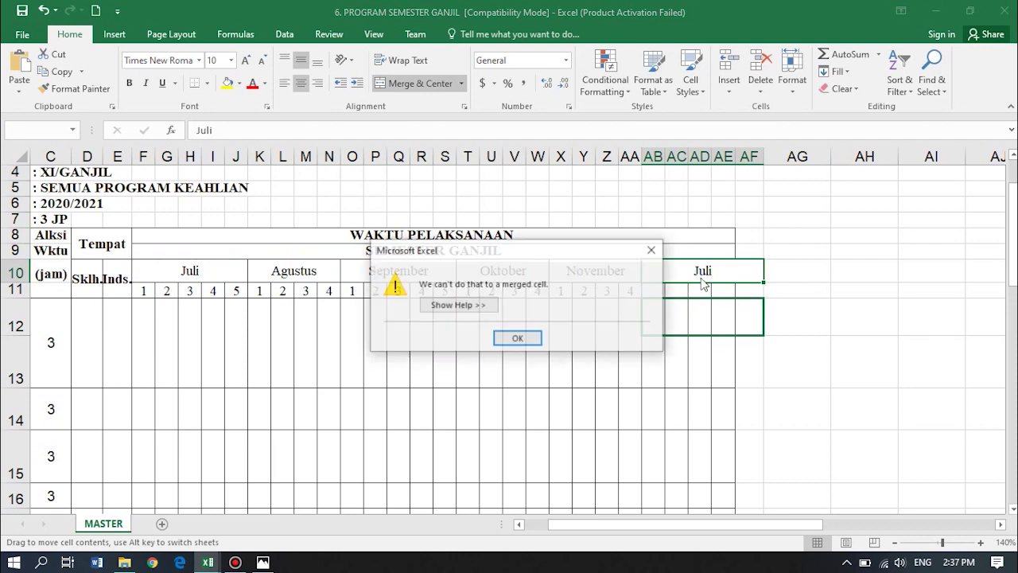
{"action": "left_click", "coordinate": [513, 340]}
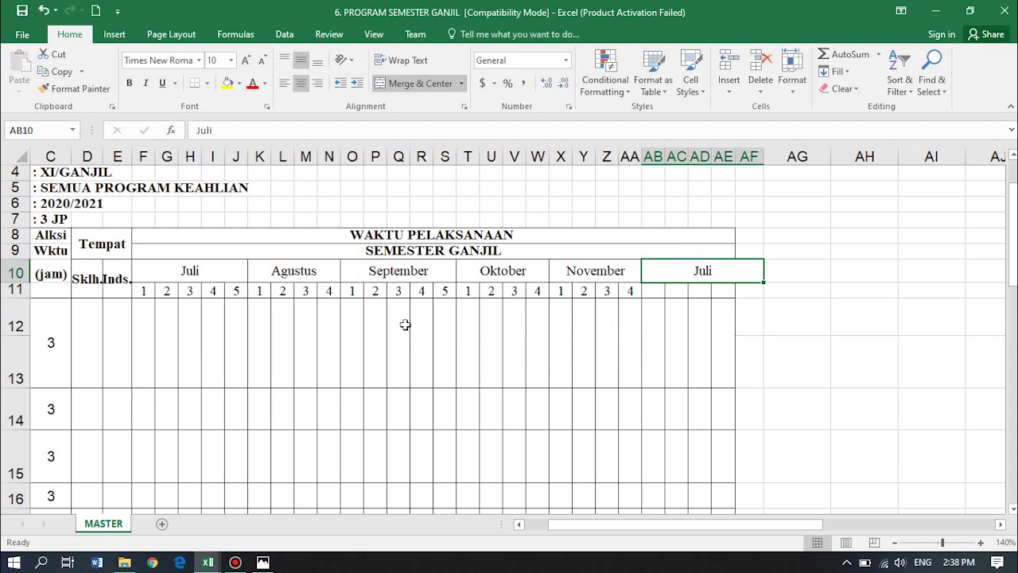
- Copy the Juli heading with its five week numbers, F10:J11, and paste it at AB10
{"action": "left_click_drag", "start_coordinate": [220, 268], "coordinate": [219, 287]}
{"action": "key", "text": "ctrl+c"}
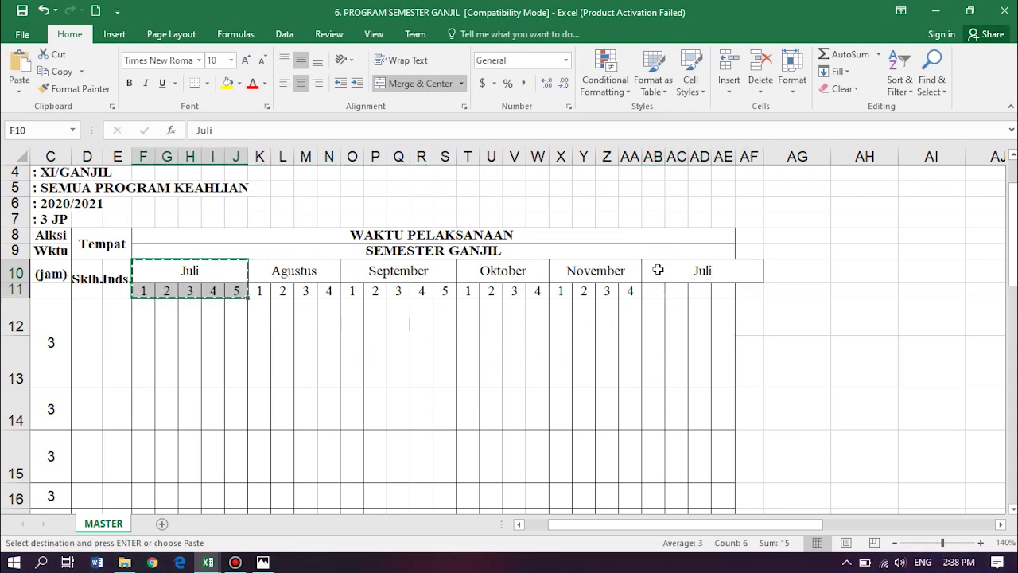
{"action": "left_click", "coordinate": [661, 266]}
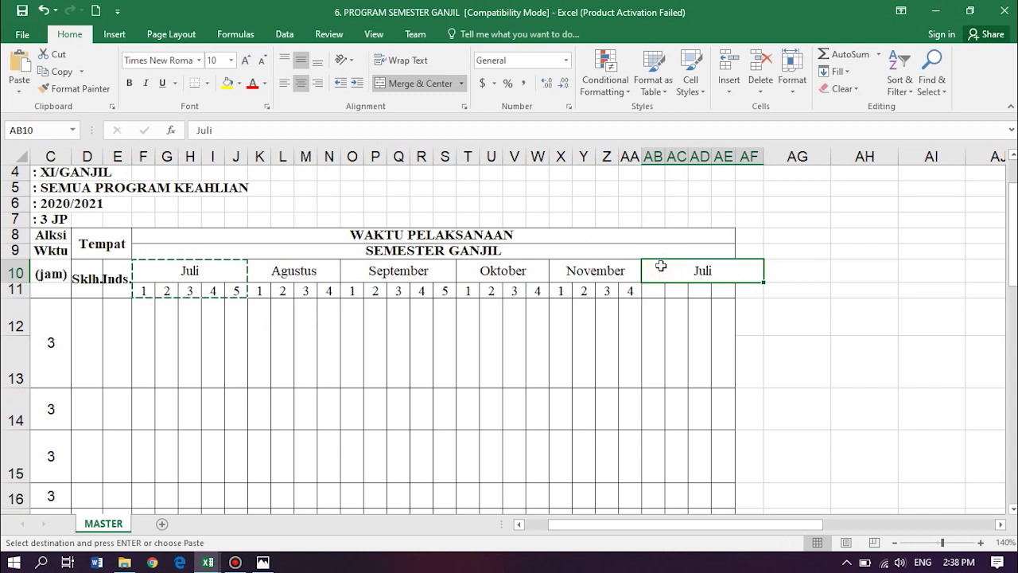
{"action": "key", "text": "ctrl+v"}
{"action": "left_click", "coordinate": [798, 326]}
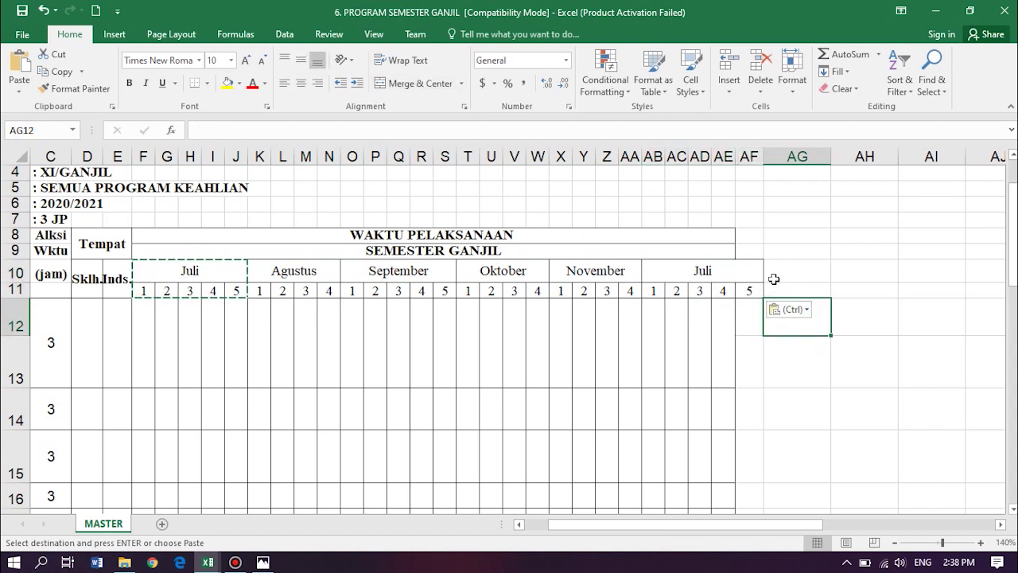
- Merge and center the WAKTU PELAKSANAAN title again so it spans F8:AF8
{"action": "left_click", "coordinate": [445, 236]}
{"action": "left_click_drag", "start_coordinate": [588, 236], "coordinate": [747, 236]}
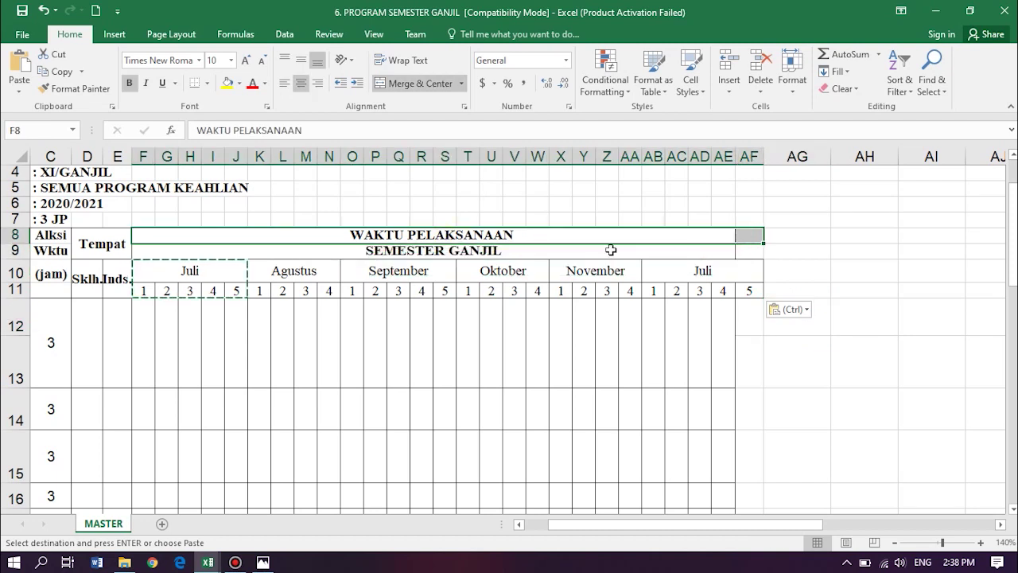
{"action": "left_click", "coordinate": [425, 83]}
{"action": "left_click", "coordinate": [424, 83]}
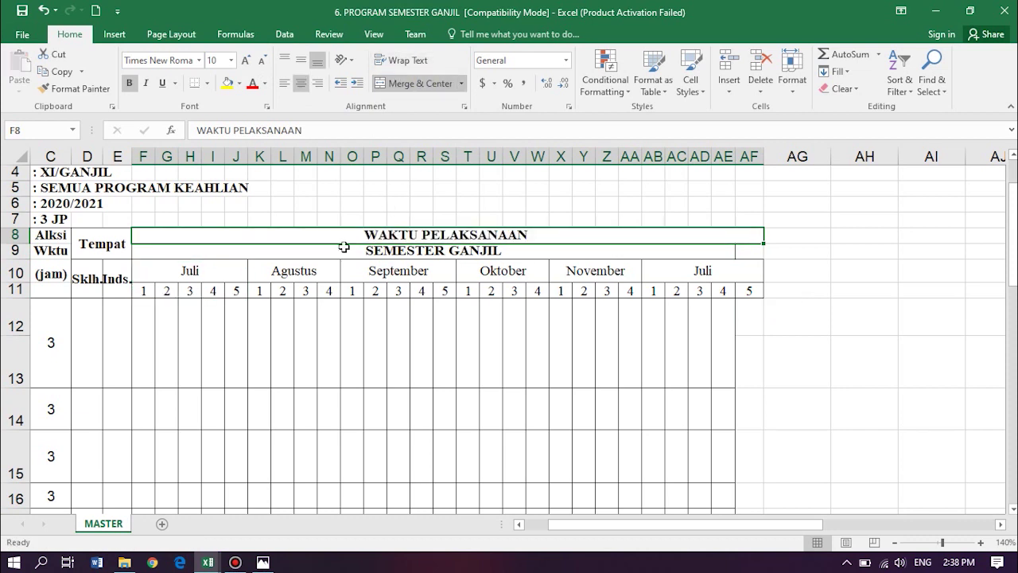
- Merge and center the SEMESTER GANJIL title again so it spans F9:AF9
{"action": "left_click_drag", "start_coordinate": [167, 255], "coordinate": [737, 249]}
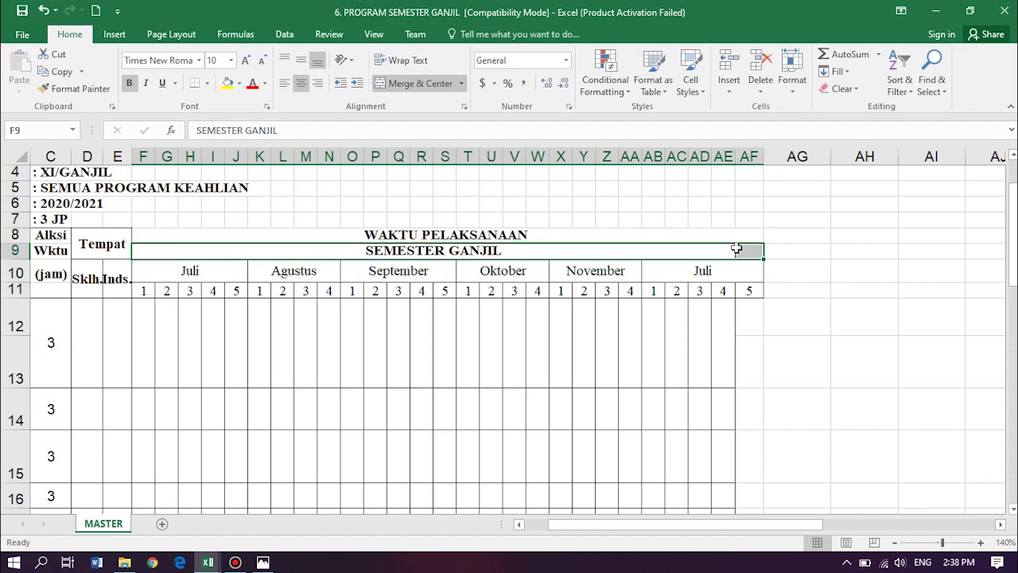
{"action": "left_click", "coordinate": [421, 84]}
{"action": "left_click", "coordinate": [421, 83]}
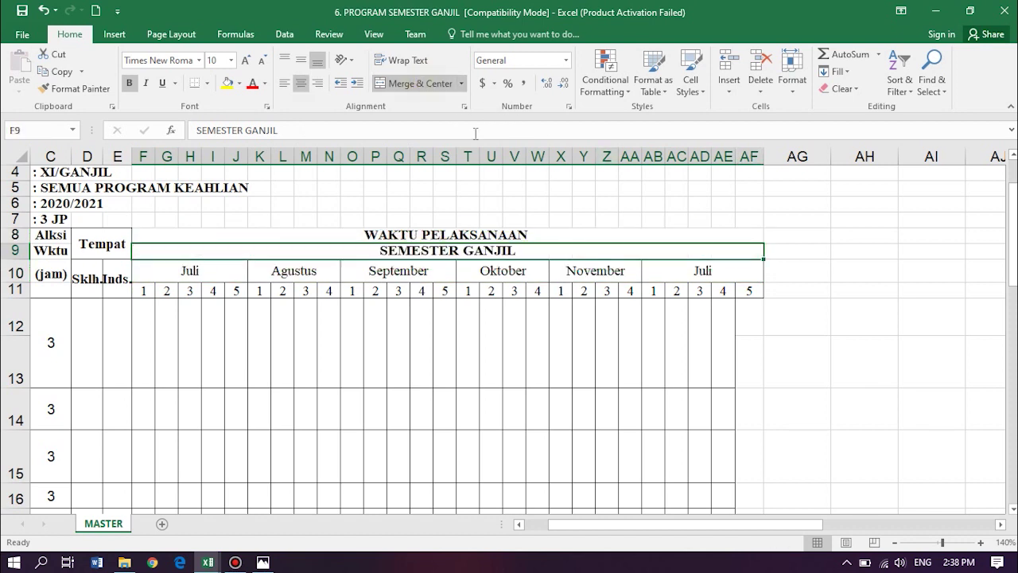
{"action": "left_click", "coordinate": [786, 349]}
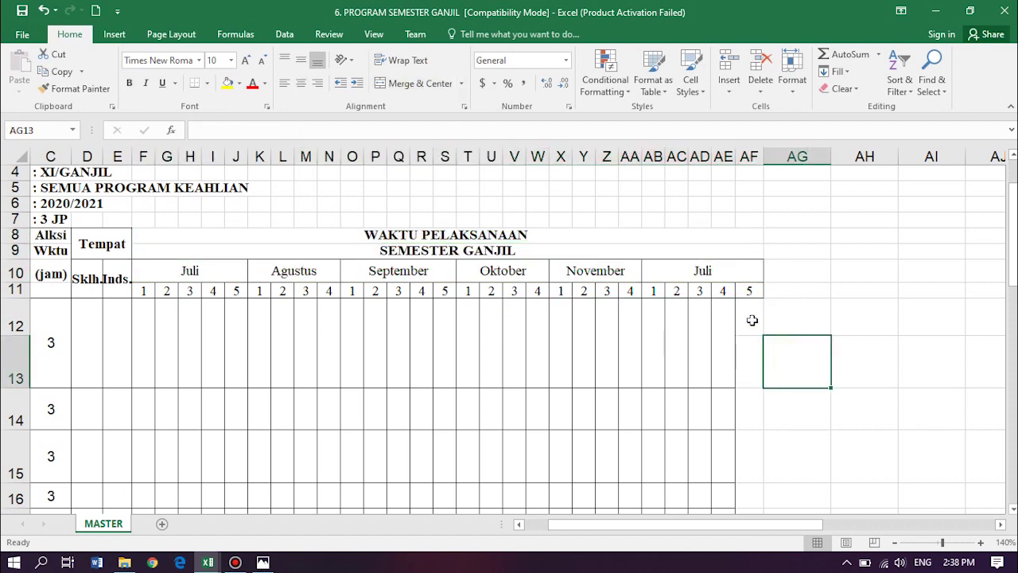
- Copy the bordered merged cell AE12:AE13 and paste it at AF12 to extend the grid under week 5
{"action": "left_click", "coordinate": [720, 320]}
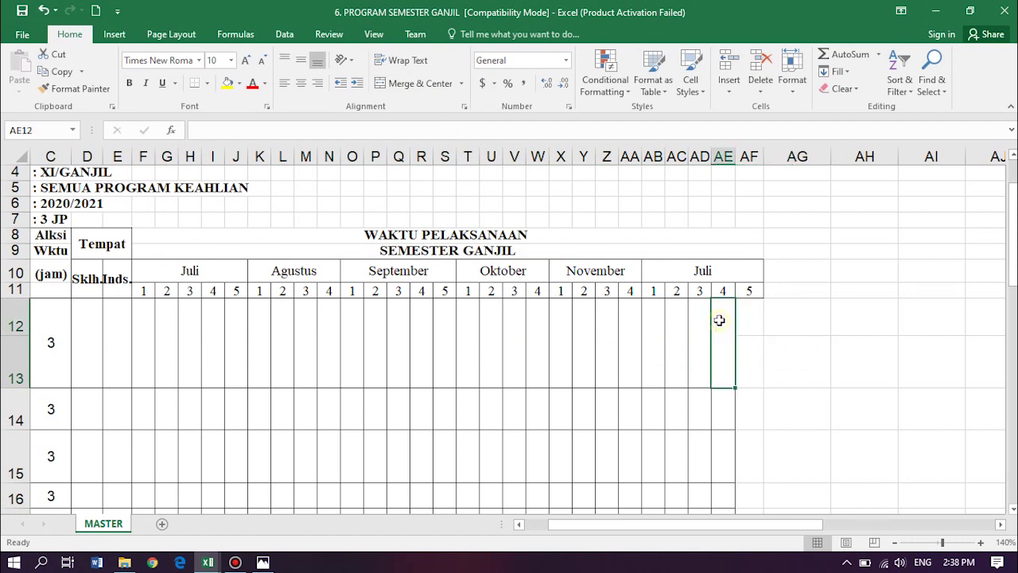
{"action": "key", "text": "ctrl+c"}
{"action": "scroll", "coordinate": [719, 326], "scroll_direction": "down", "scroll_amount": 1}
{"action": "key", "text": "Right"}
{"action": "key", "text": "ctrl+v"}
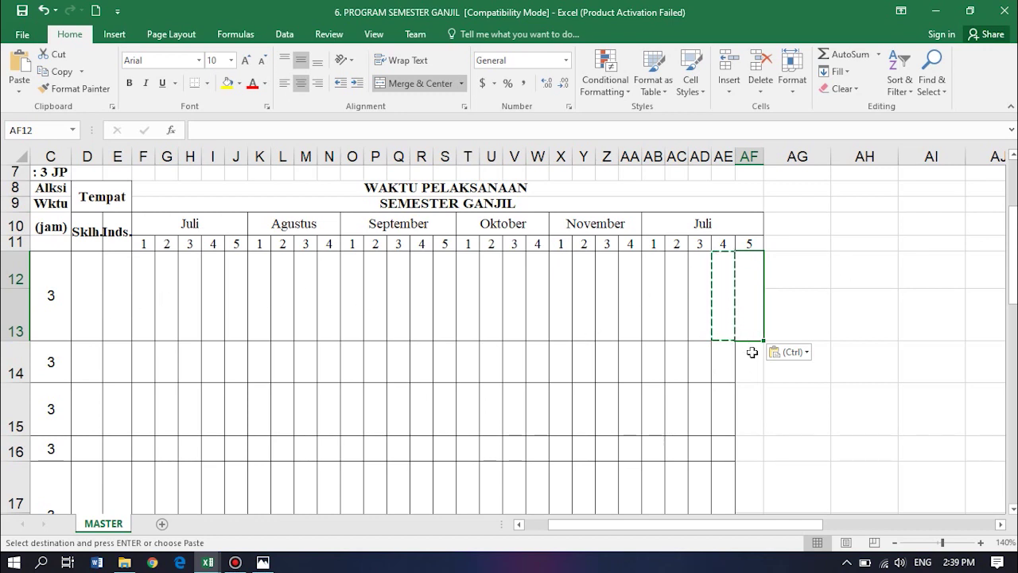
- Copy the bordered merged cell AE17:AE18 and paste it at AF17
{"action": "scroll", "coordinate": [752, 351], "scroll_direction": "down", "scroll_amount": 1}
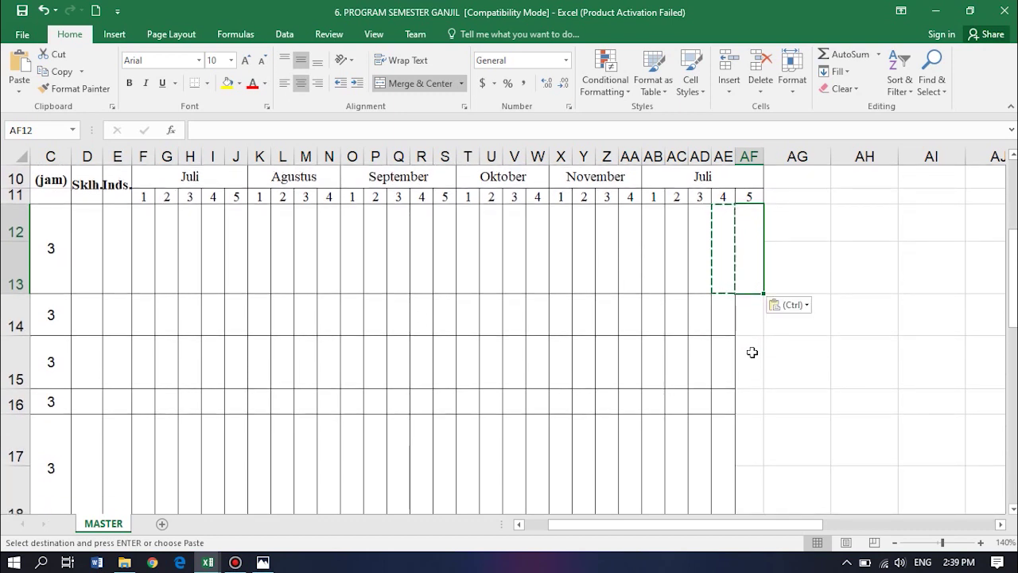
{"action": "scroll", "coordinate": [751, 352], "scroll_direction": "down", "scroll_amount": 1}
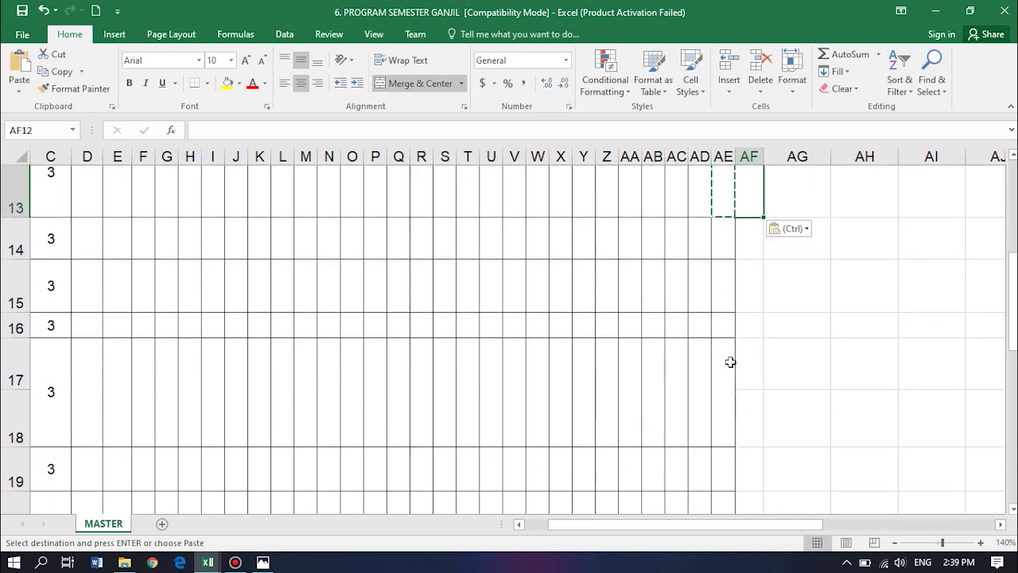
{"action": "left_click", "coordinate": [730, 362]}
{"action": "key", "text": "ctrl+c"}
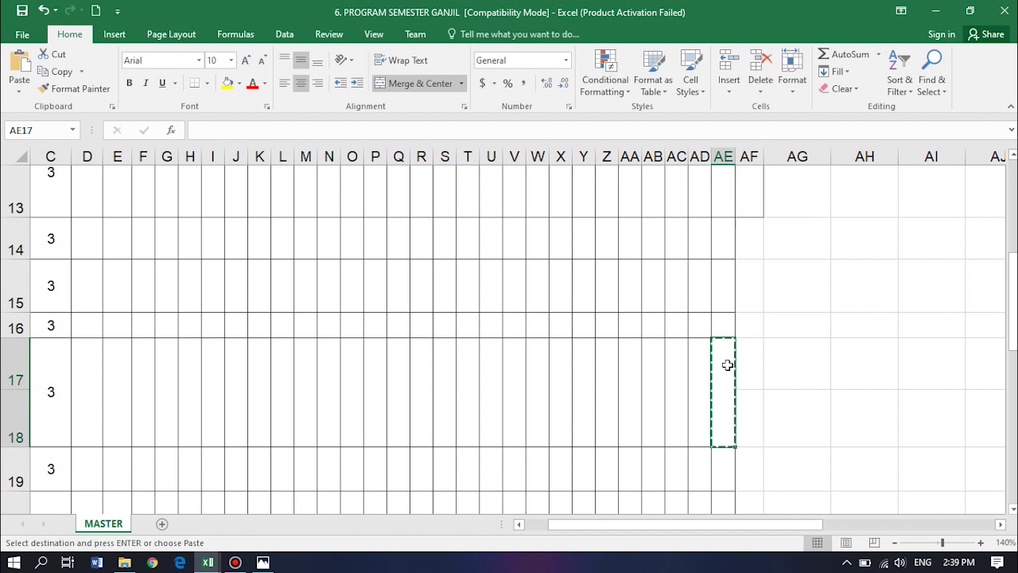
{"action": "left_click", "coordinate": [748, 355]}
{"action": "key", "text": "ctrl+v"}
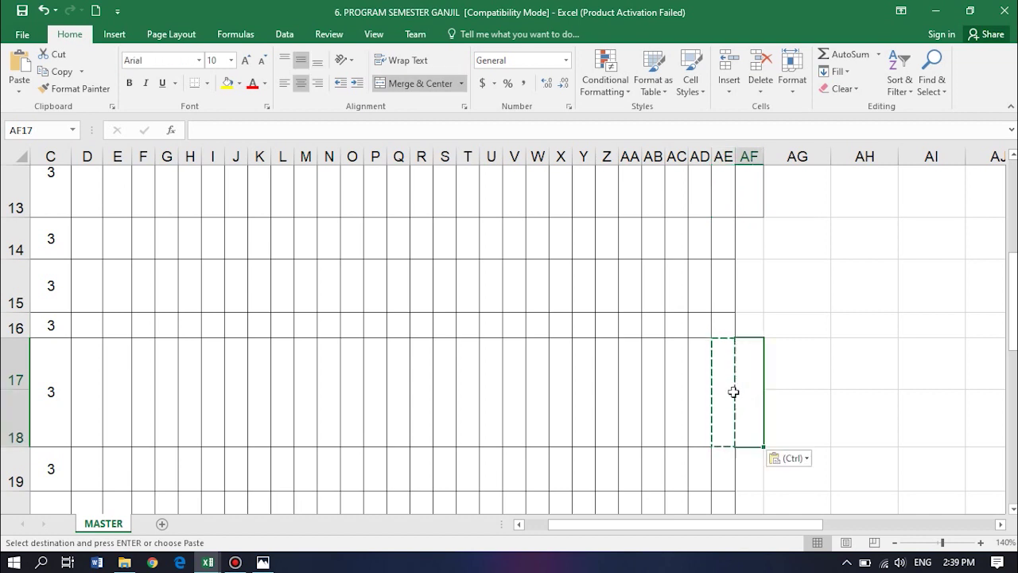
{"action": "scroll", "coordinate": [796, 358], "scroll_direction": "up", "scroll_amount": 3}
{"action": "left_click", "coordinate": [853, 359]}
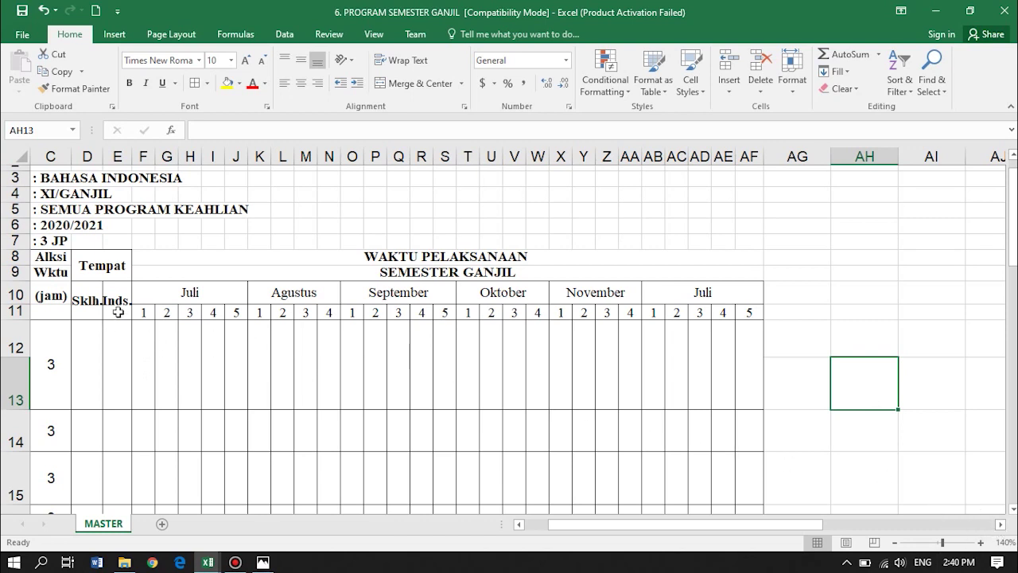
- Review the schedule grid down to the totals and signature rows, then its competency descriptions at 120% zoom
{"action": "scroll", "coordinate": [379, 313], "scroll_direction": "down", "scroll_amount": 2}
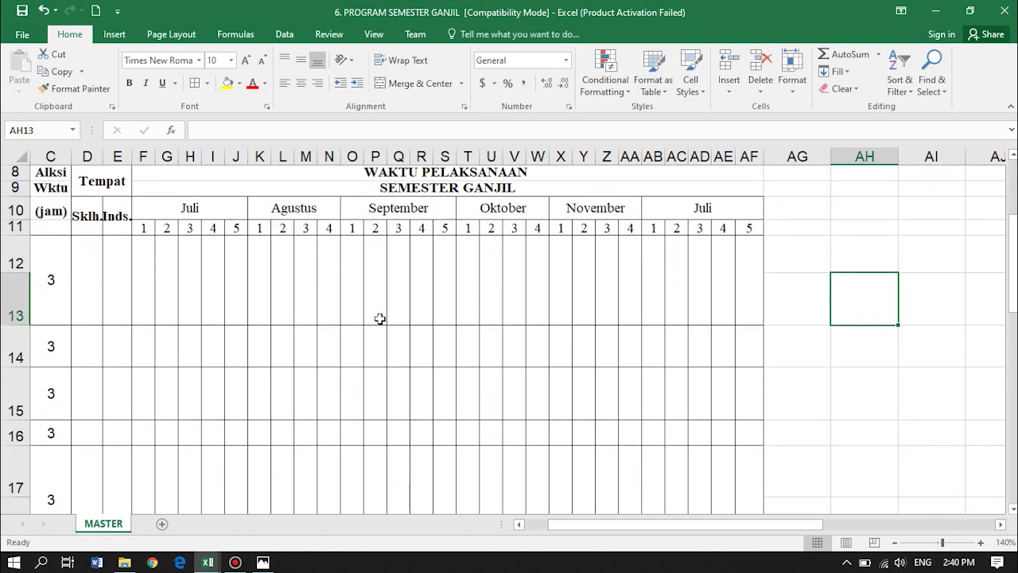
{"action": "scroll", "coordinate": [379, 318], "scroll_direction": "down", "scroll_amount": 1}
{"action": "scroll", "coordinate": [380, 319], "scroll_direction": "down", "scroll_amount": 1}
{"action": "scroll", "coordinate": [380, 320], "scroll_direction": "down", "scroll_amount": 2}
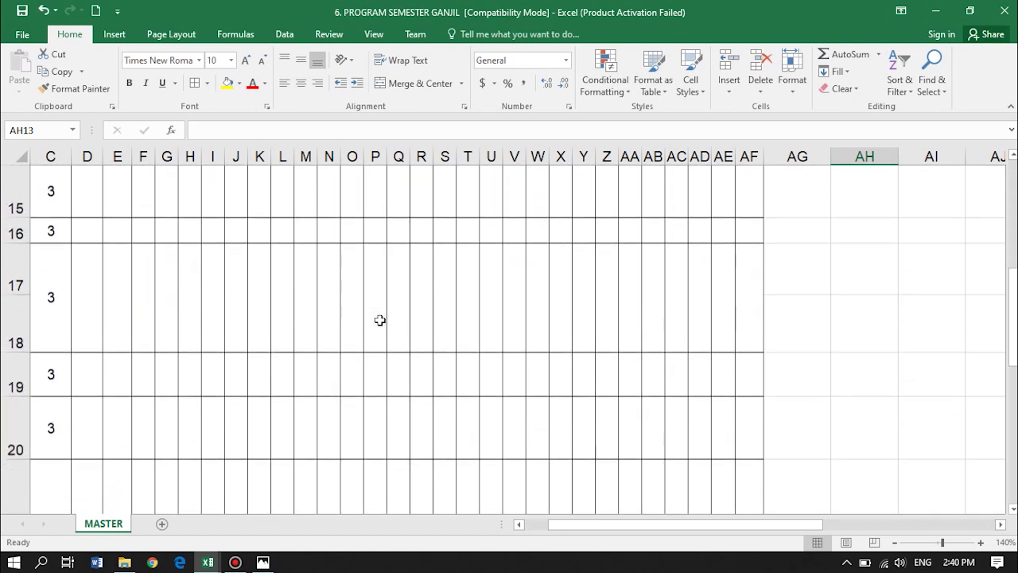
{"action": "scroll", "coordinate": [380, 320], "scroll_direction": "down", "scroll_amount": 3}
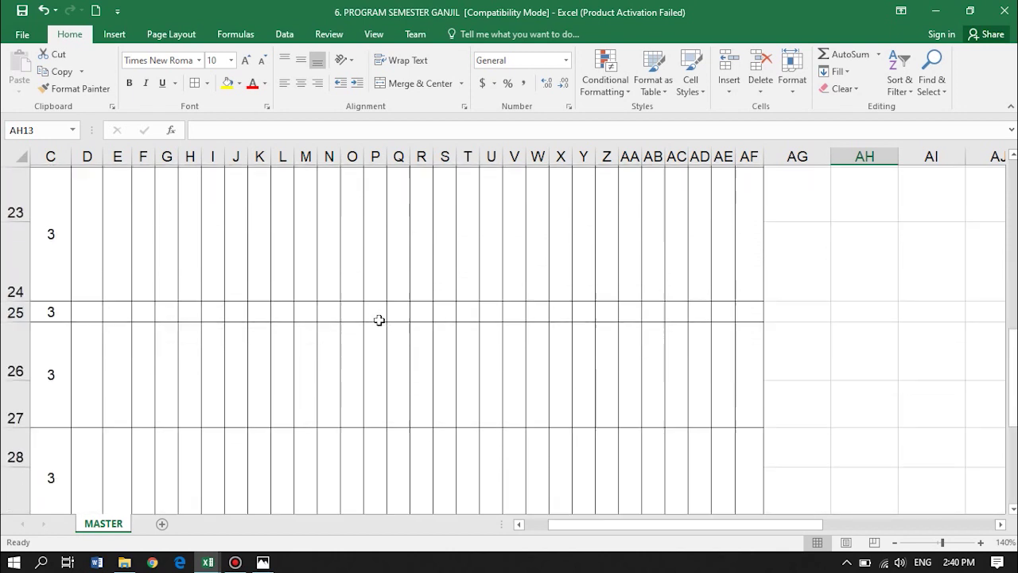
{"action": "scroll", "coordinate": [380, 322], "scroll_direction": "down", "scroll_amount": 2}
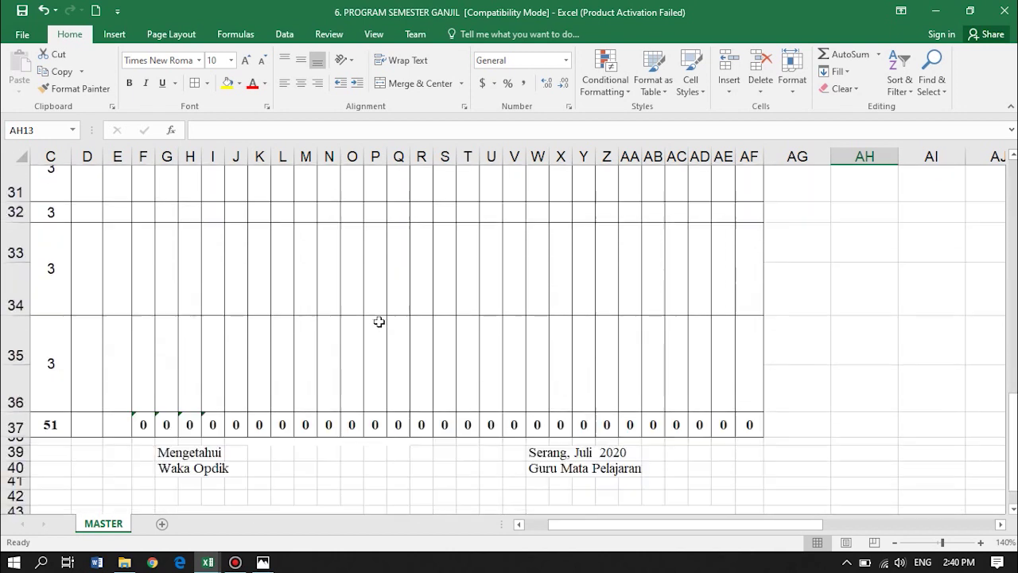
{"action": "scroll", "coordinate": [379, 321], "scroll_direction": "up", "scroll_amount": 5}
{"action": "scroll", "coordinate": [380, 321], "scroll_direction": "down", "scroll_amount": 3}
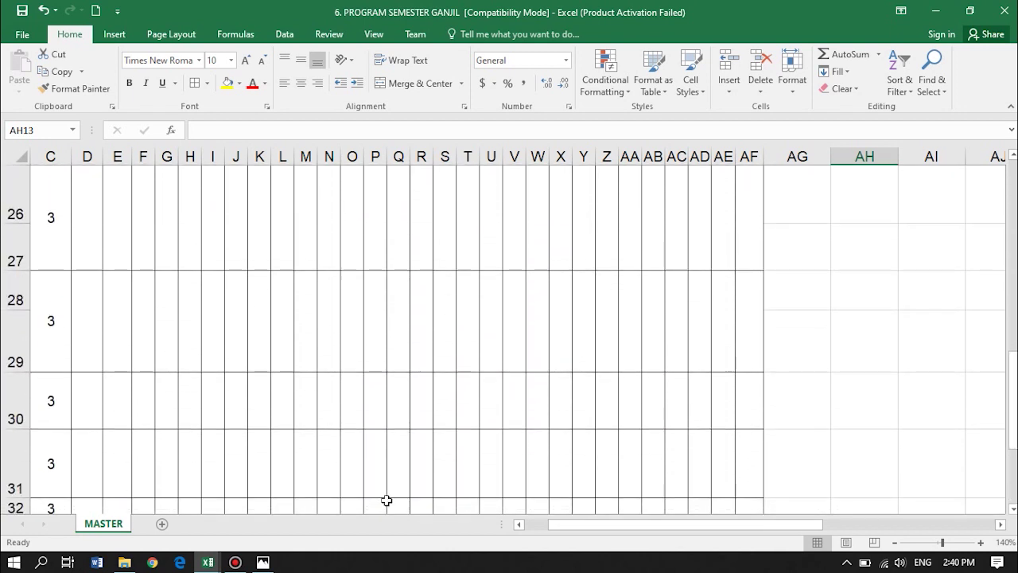
{"action": "left_click", "coordinate": [520, 525]}
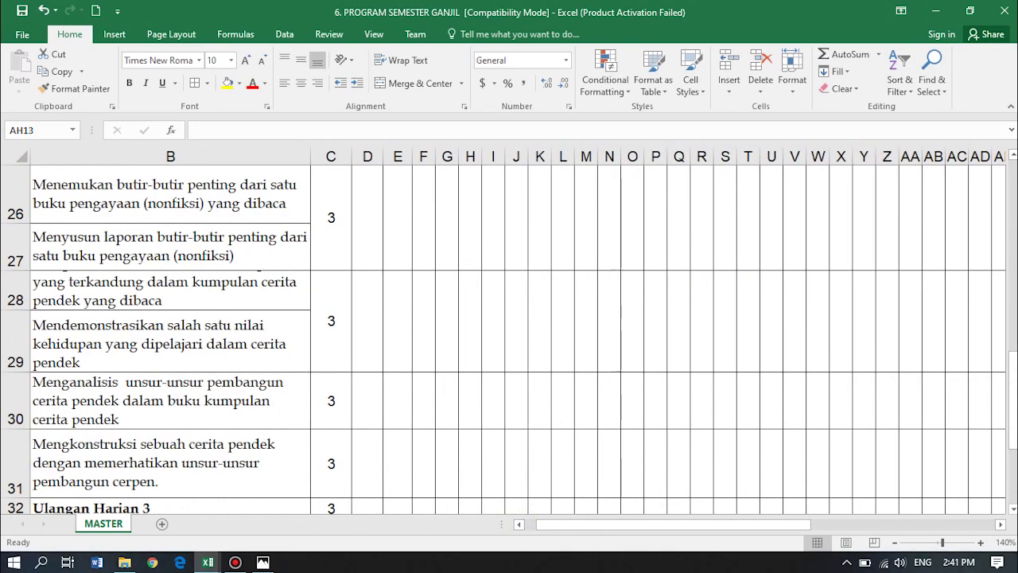
{"action": "left_click", "coordinate": [894, 541]}
{"action": "left_click", "coordinate": [895, 542]}
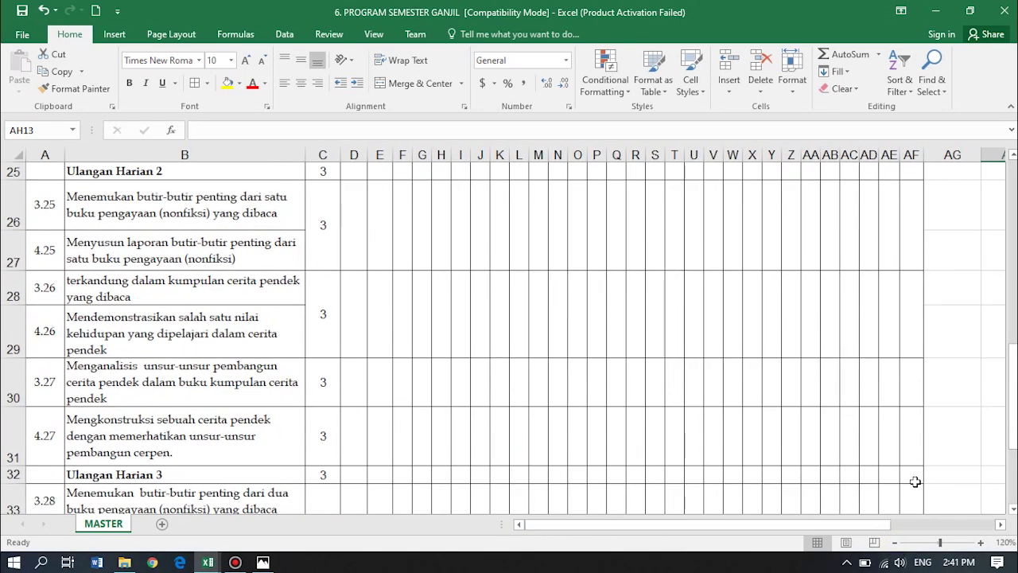
- Check the non-effective weeks in the KELAS XI & XII GANJIL image in Photos and return to the 6. PROGRAM SEMESTER GANJIL workbook
{"action": "scroll", "coordinate": [953, 394], "scroll_direction": "up", "scroll_amount": 5}
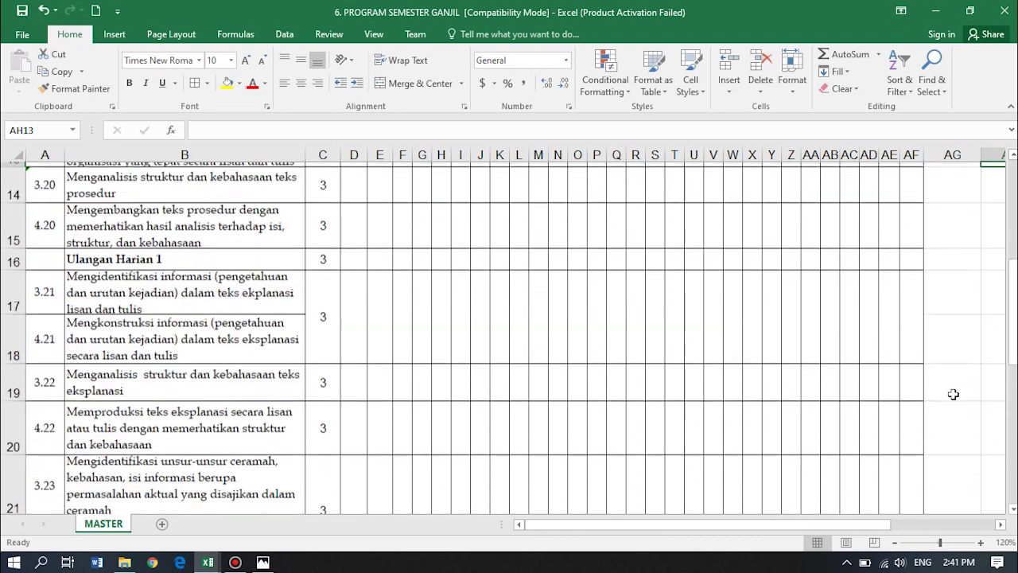
{"action": "scroll", "coordinate": [953, 394], "scroll_direction": "up", "scroll_amount": 2}
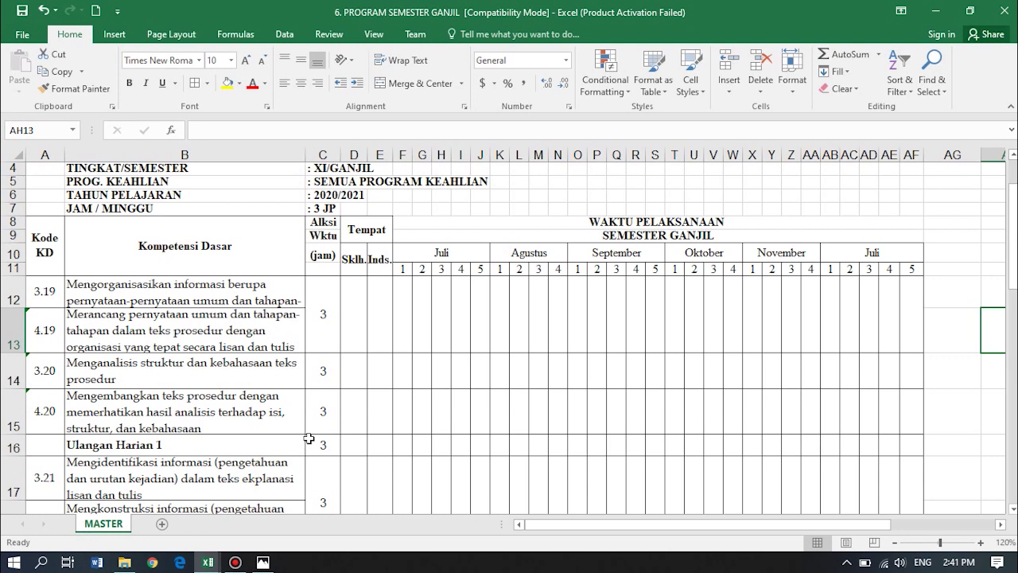
{"action": "left_click", "coordinate": [213, 563]}
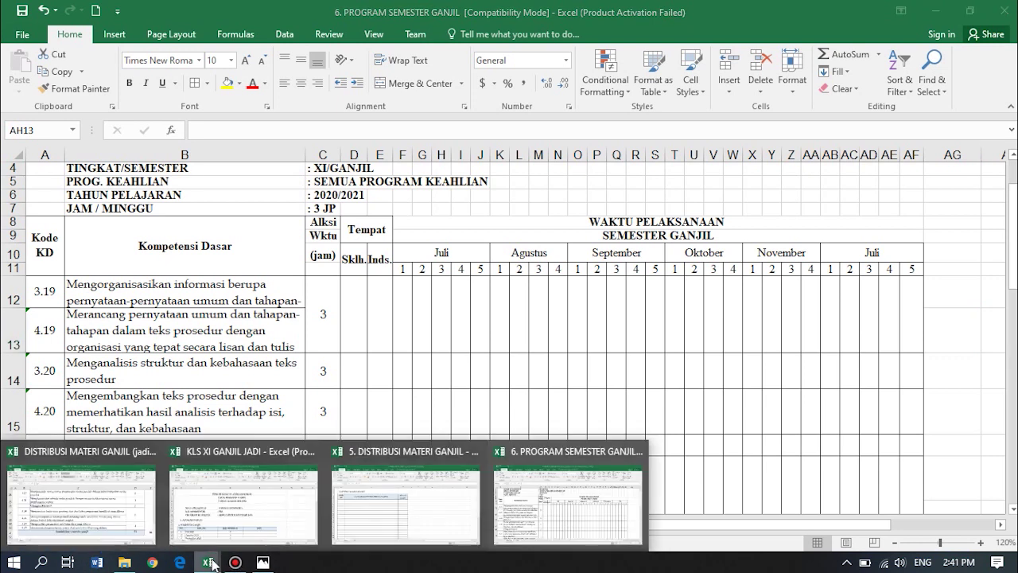
{"action": "left_click", "coordinate": [263, 562]}
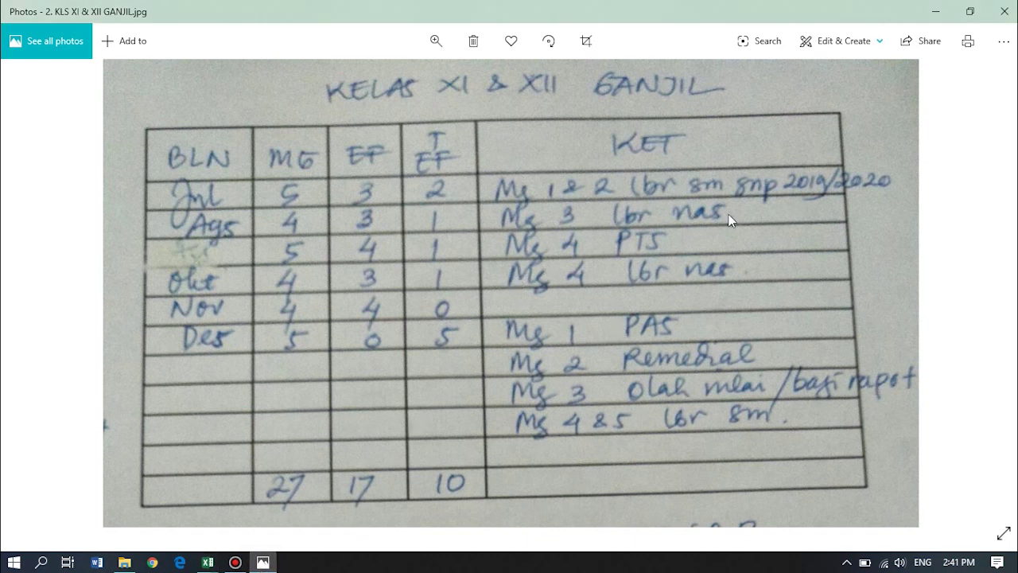
{"action": "left_click", "coordinate": [210, 563]}
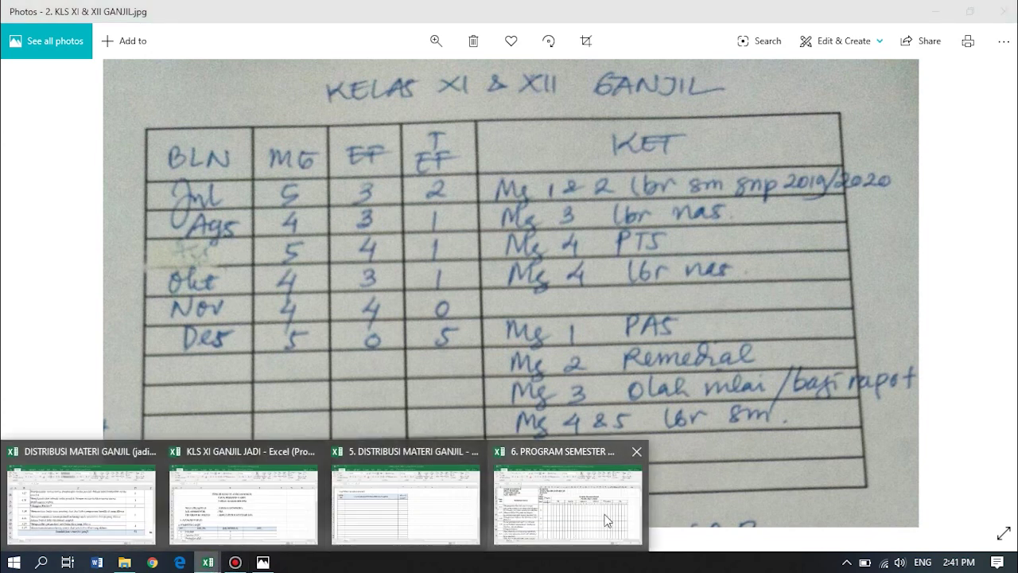
{"action": "left_click", "coordinate": [606, 519]}
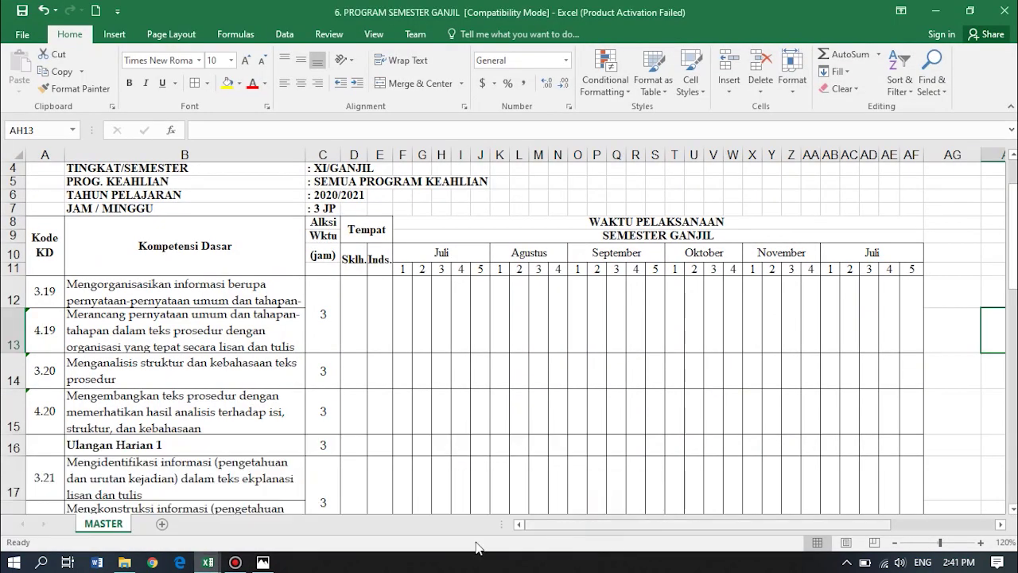
- Merge and center the Juli week 1 column cells F12:F36 into one tall cell
{"action": "left_click", "coordinate": [404, 300]}
{"action": "left_click_drag", "start_coordinate": [404, 300], "coordinate": [404, 434]}
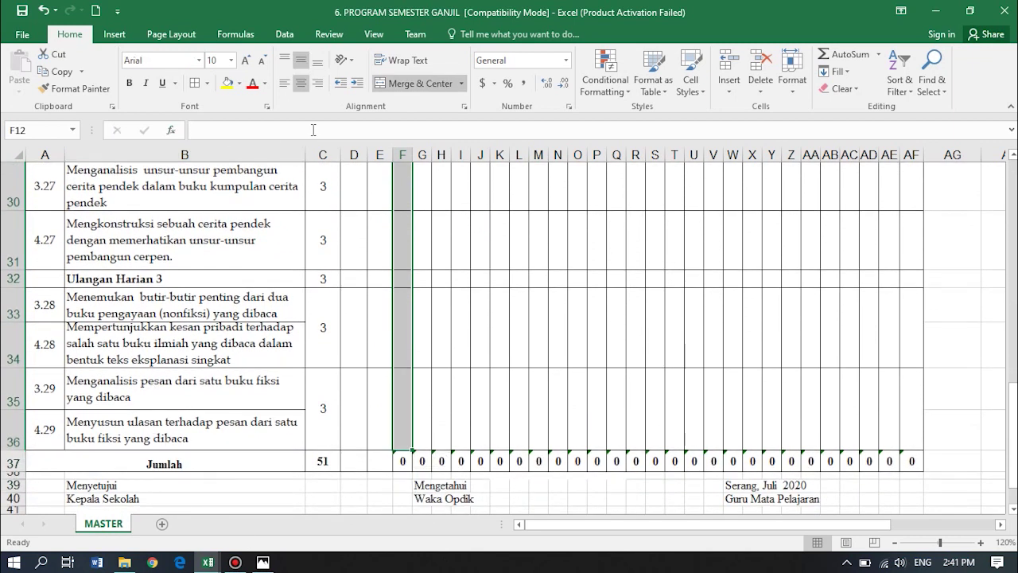
{"action": "left_click", "coordinate": [415, 84]}
{"action": "left_click", "coordinate": [414, 84]}
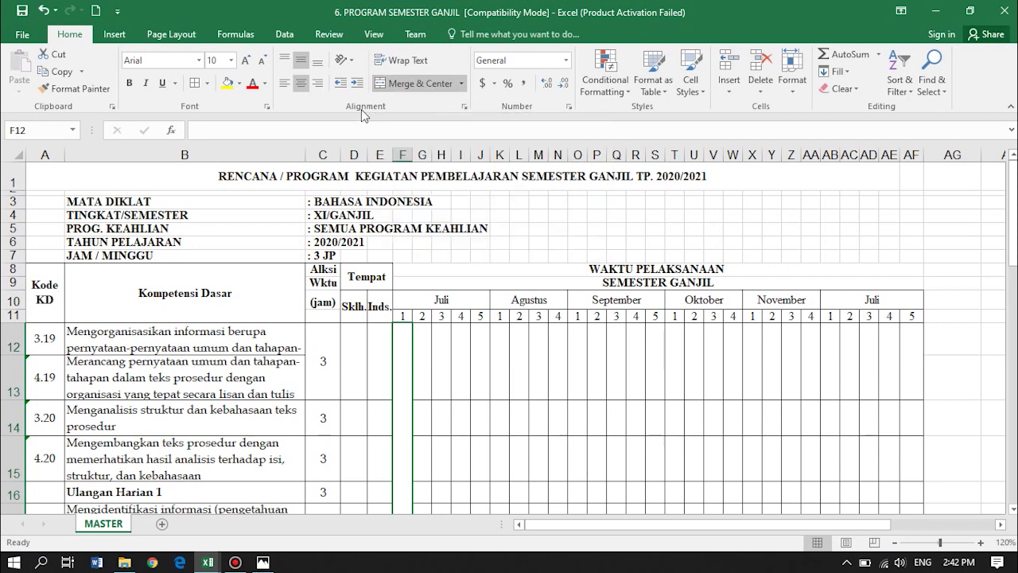
- Set the text orientation of merged cell F12:F36 to 90 degrees, keeping the cells merged
{"action": "left_click", "coordinate": [465, 109]}
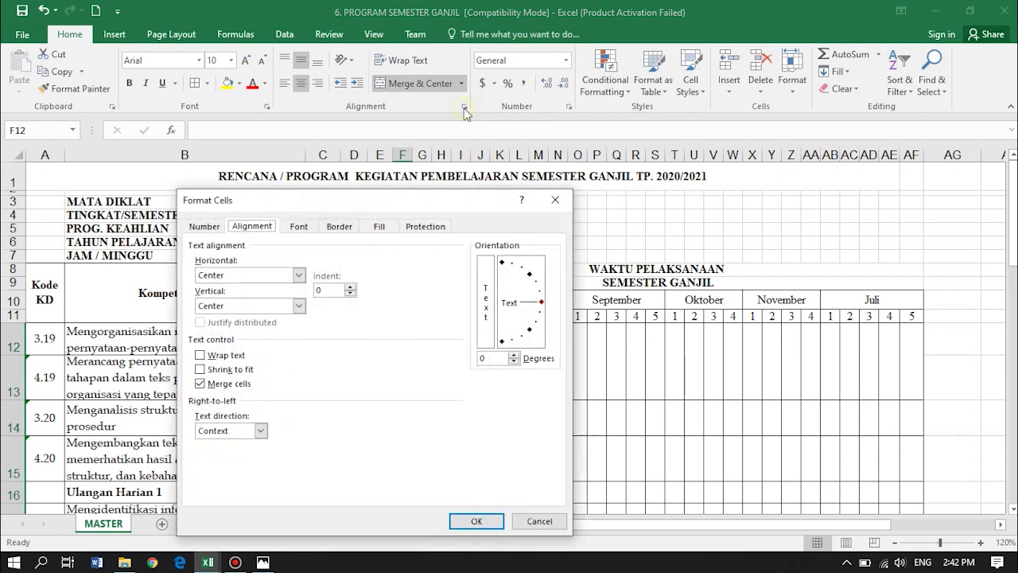
{"action": "left_click", "coordinate": [486, 358]}
{"action": "type", "text": "90"}
{"action": "left_click", "coordinate": [203, 385]}
{"action": "left_click", "coordinate": [204, 387]}
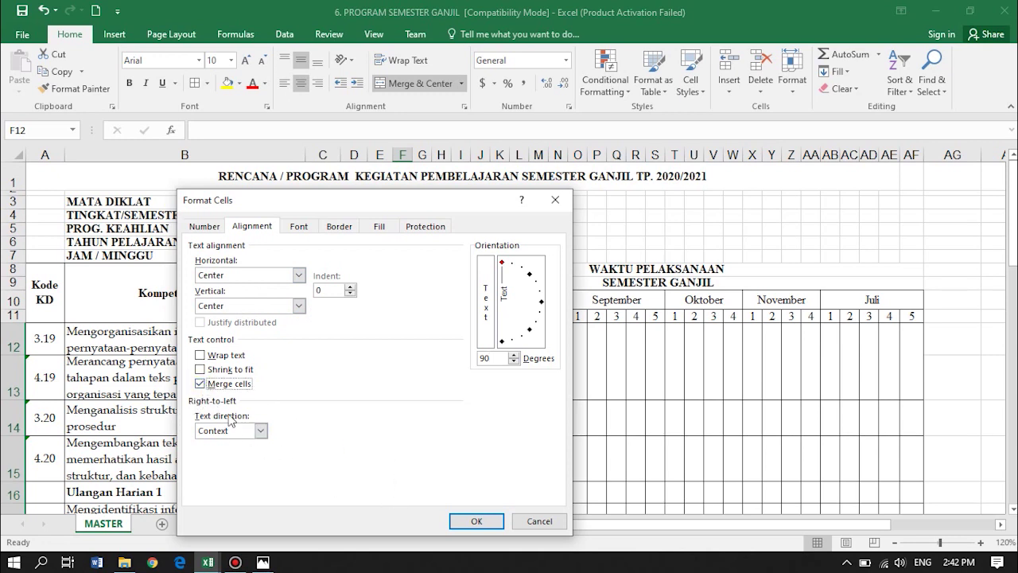
{"action": "left_click", "coordinate": [475, 522]}
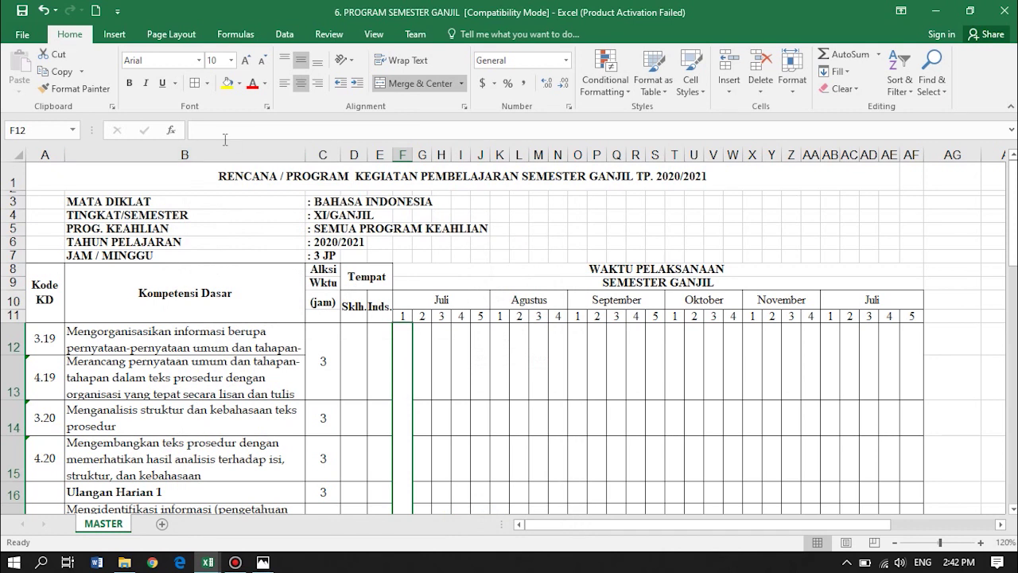
- Enter "Libur semester genap 2019/2020" in bold in the merged Juli week 1 cell
{"action": "left_click", "coordinate": [129, 84]}
{"action": "type", "text": "Libur s"}
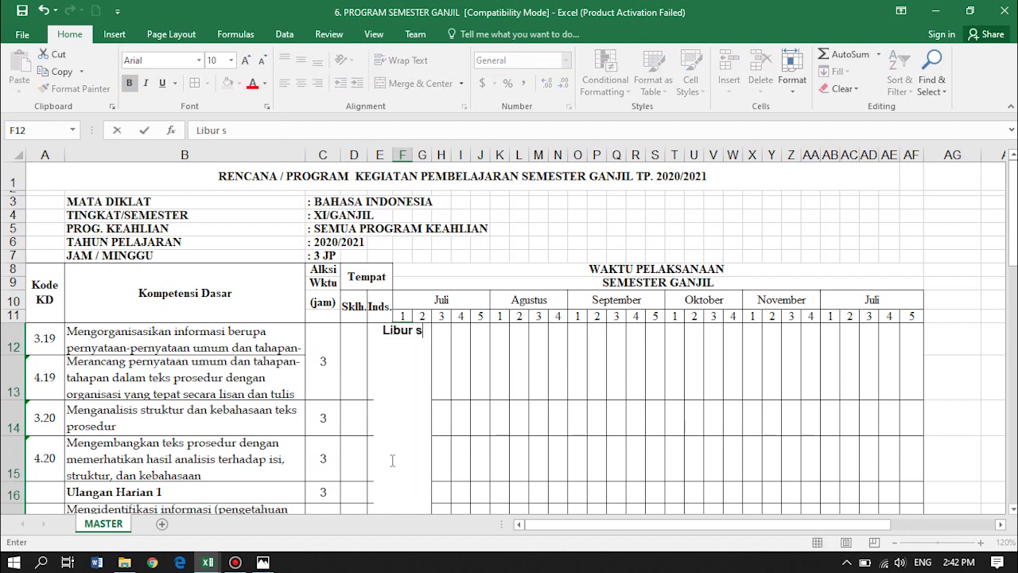
{"action": "type", "text": "emester gena"}
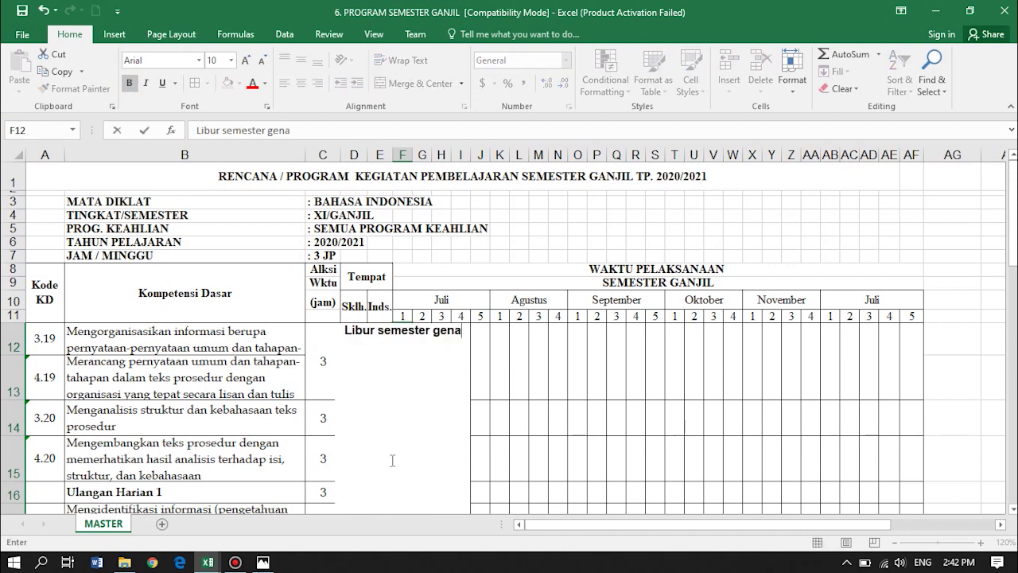
{"action": "type", "text": "p 202"}
{"action": "key", "text": "BackSpace"}
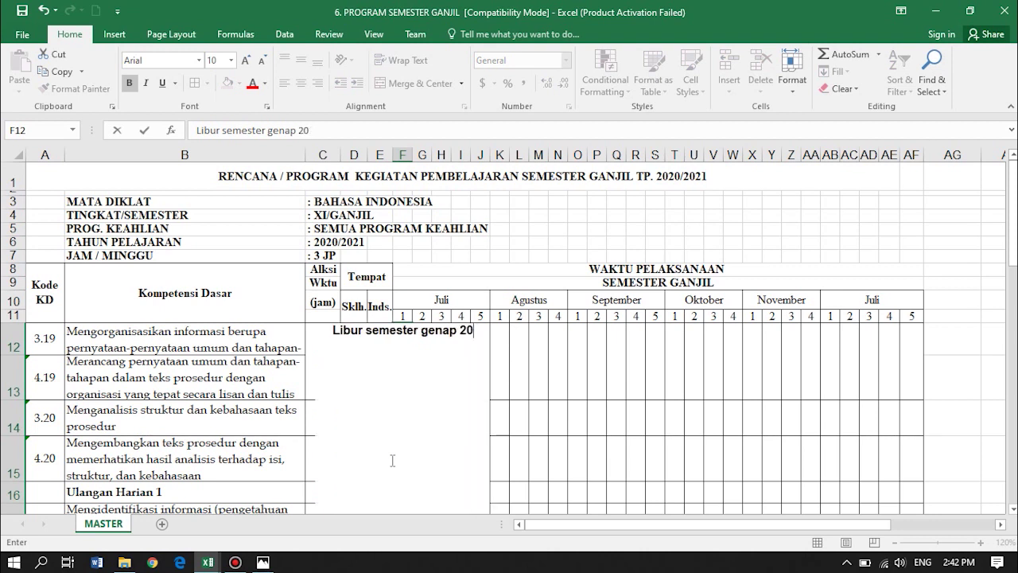
{"action": "type", "text": "19/2020"}
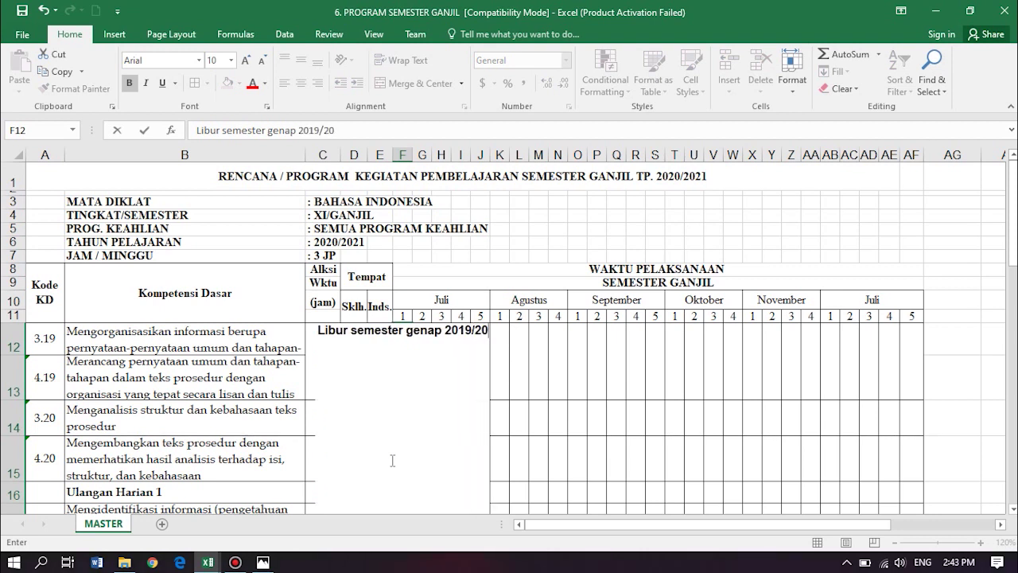
{"action": "key", "text": "Return"}
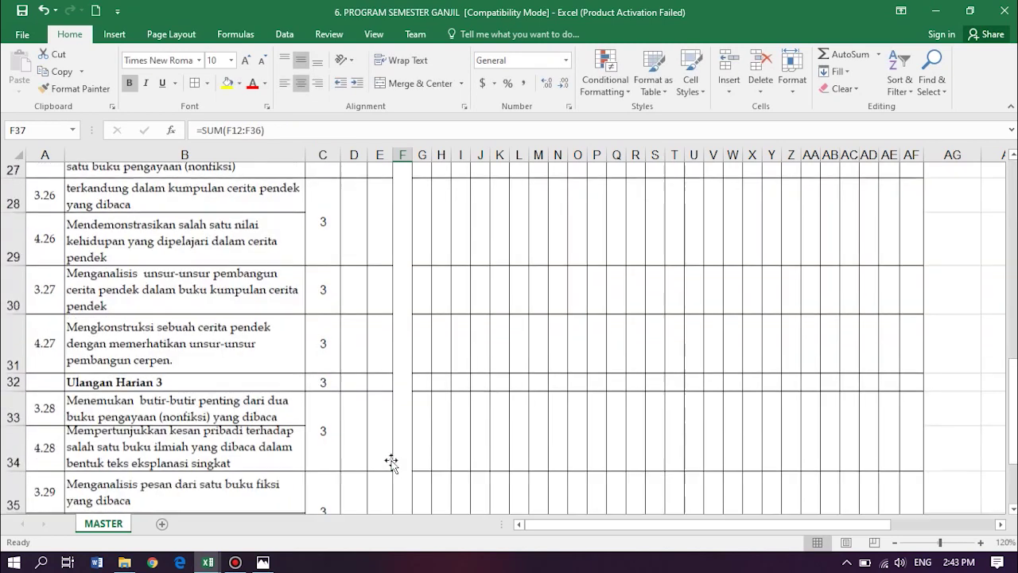
- Fill the merged Juli week 1 cell F12:F36 with standard red and check it down the column
{"action": "scroll", "coordinate": [392, 461], "scroll_direction": "up", "scroll_amount": 2}
{"action": "scroll", "coordinate": [392, 461], "scroll_direction": "up", "scroll_amount": 3}
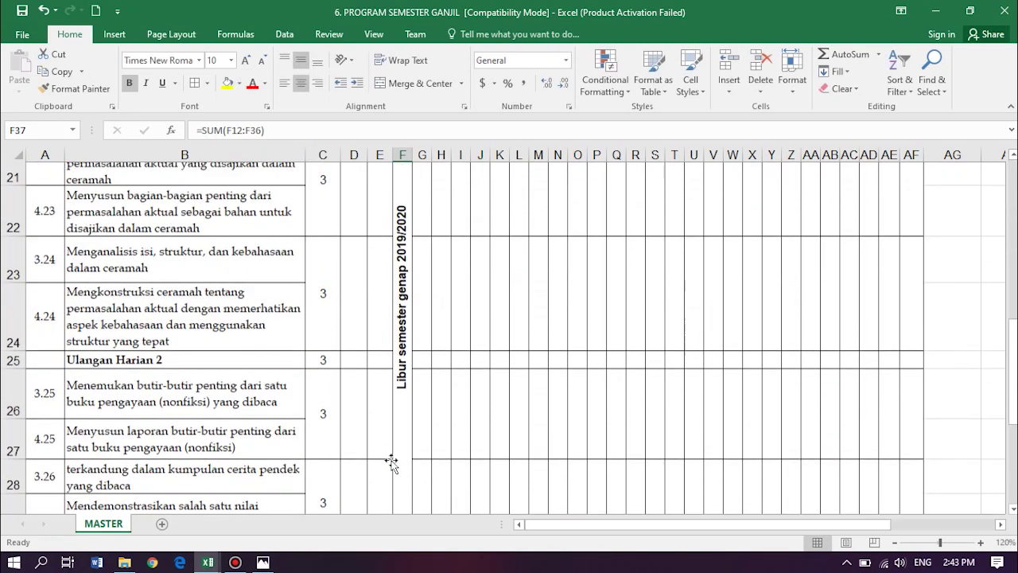
{"action": "scroll", "coordinate": [391, 460], "scroll_direction": "up", "scroll_amount": 4}
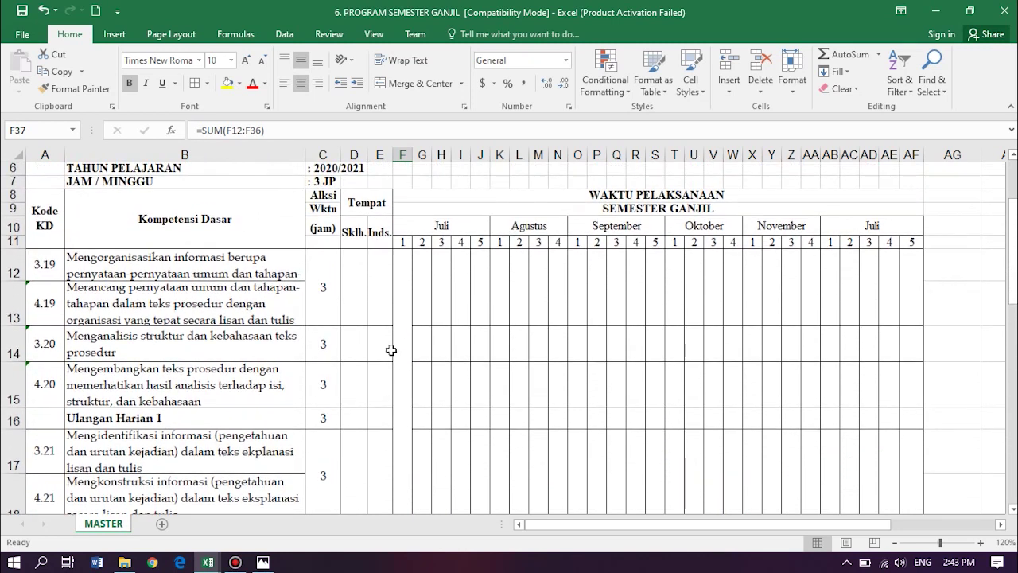
{"action": "left_click", "coordinate": [399, 300]}
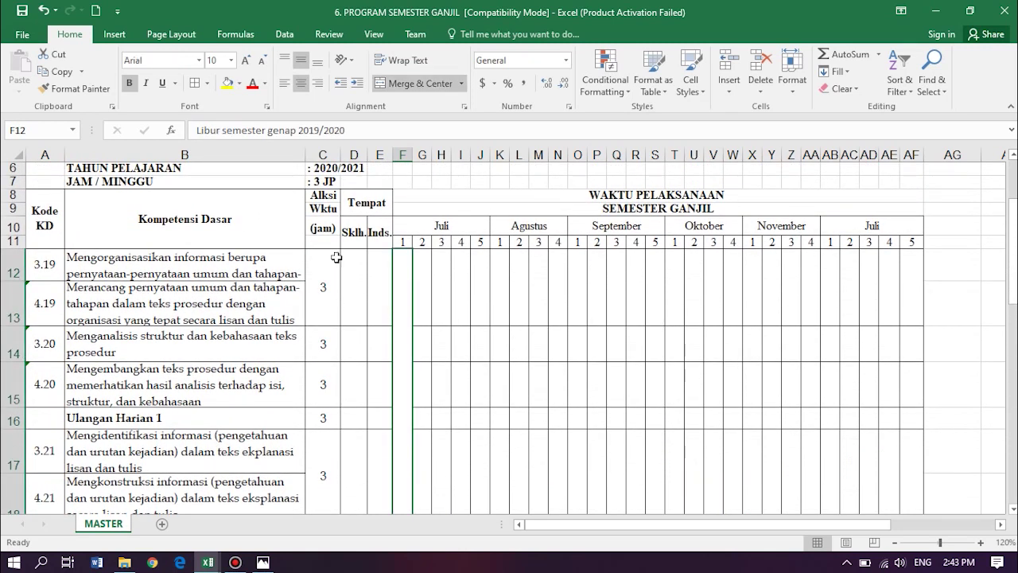
{"action": "left_click", "coordinate": [240, 82]}
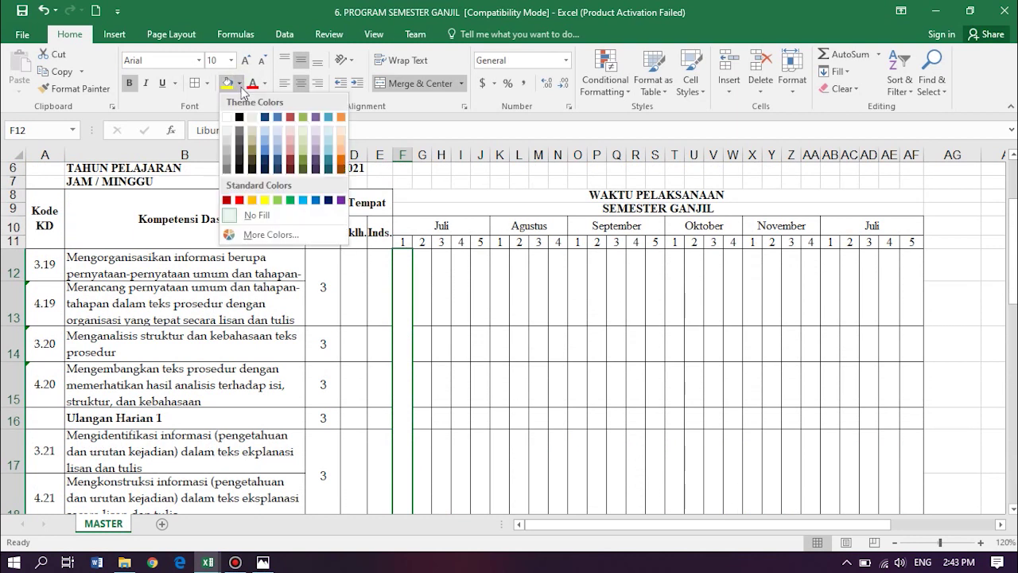
{"action": "left_click", "coordinate": [240, 200]}
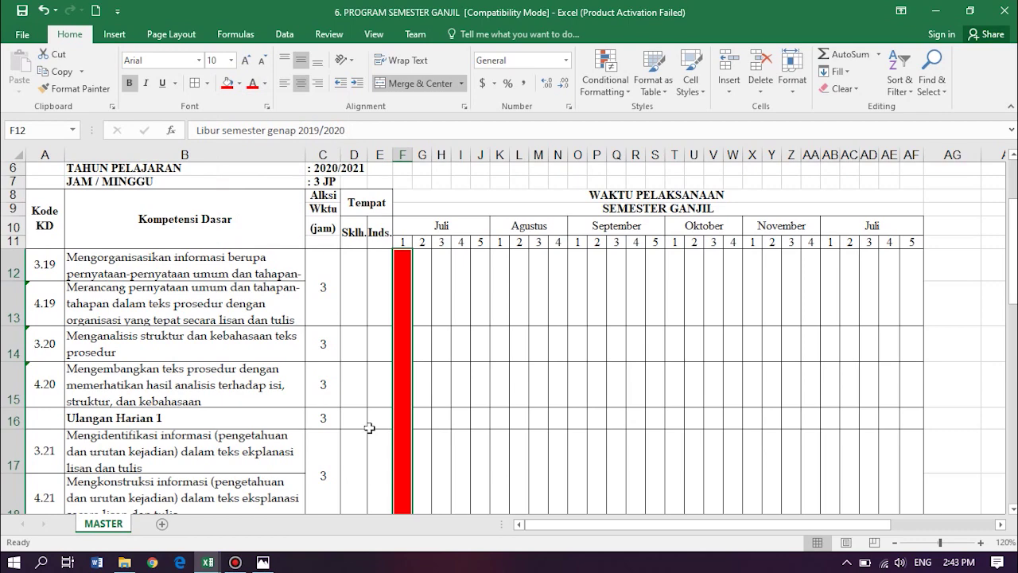
{"action": "scroll", "coordinate": [366, 382], "scroll_direction": "down", "scroll_amount": 6}
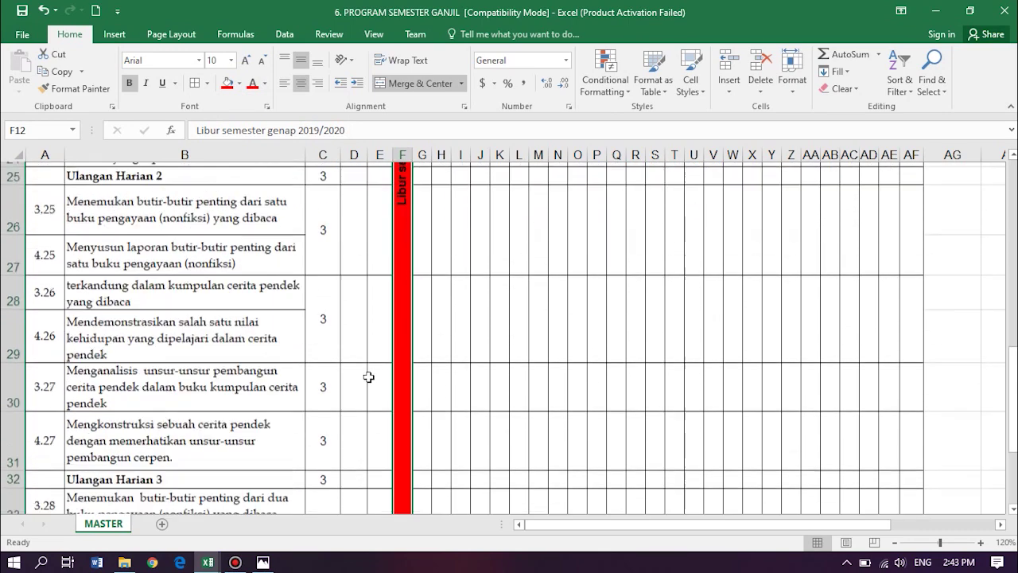
{"action": "scroll", "coordinate": [382, 362], "scroll_direction": "up", "scroll_amount": 8}
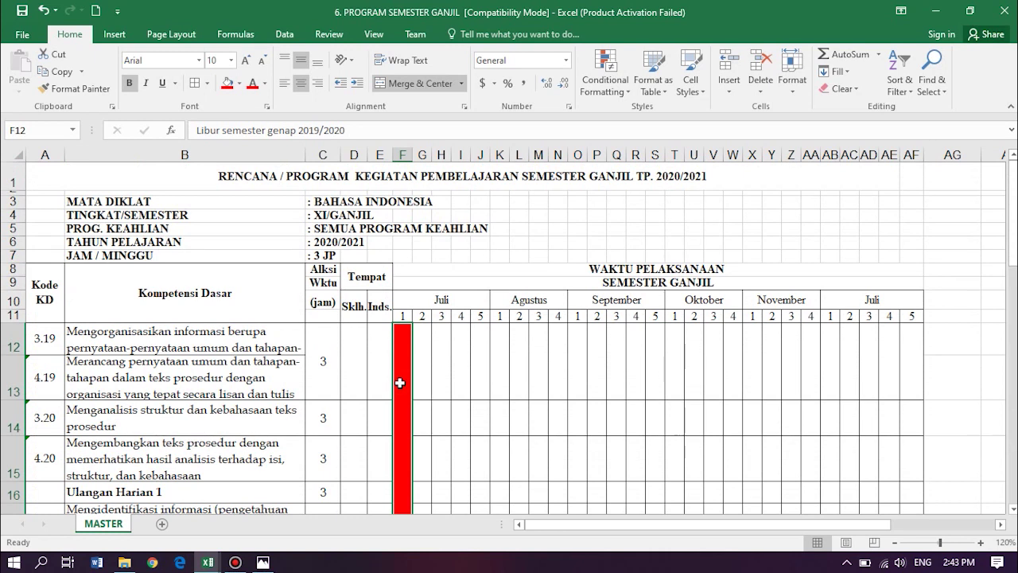
- Copy the red Libur semester genap 2019/2020 cell and paste it over G12:G36 under Juli week 2
{"action": "key", "text": "ctrl+c"}
{"action": "left_click", "coordinate": [422, 374]}
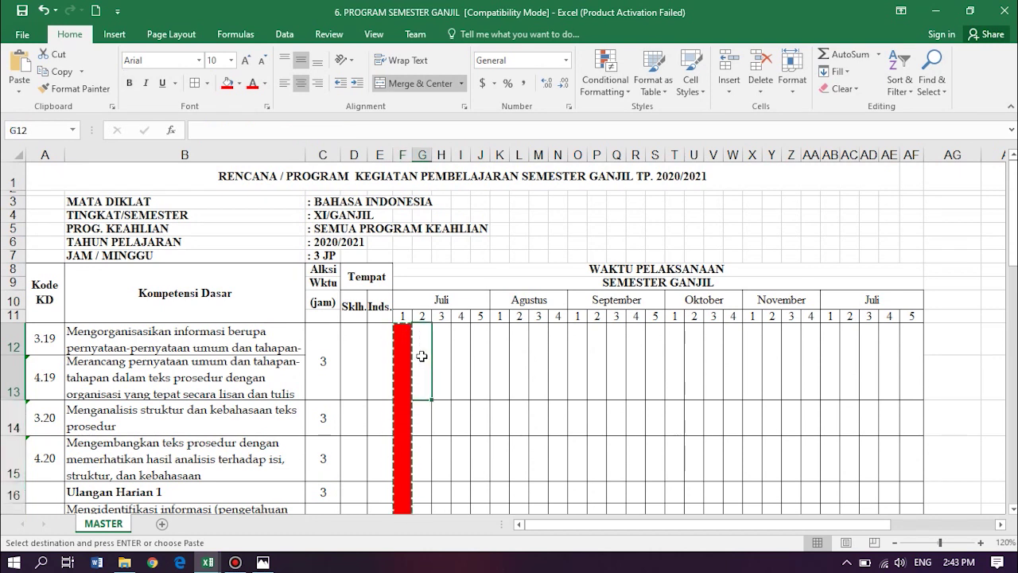
{"action": "key", "text": "shift+Down"}
{"action": "key", "text": "shift+Down"}
{"action": "key", "text": "shift+Down"}
{"action": "key", "text": "shift+Down"}
{"action": "key", "text": "shift+Down"}
{"action": "key", "text": "shift+Down"}
{"action": "key", "text": "shift+Down"}
{"action": "key", "text": "shift+Down"}
{"action": "key", "text": "shift+Down"}
{"action": "key", "text": "shift+Down"}
{"action": "key", "text": "shift+Down"}
{"action": "key", "text": "shift+Down"}
{"action": "key", "text": "shift+Down"}
{"action": "key", "text": "shift+Down"}
{"action": "key", "text": "shift+Down"}
{"action": "key", "text": "shift+Down"}
{"action": "key", "text": "shift+Down"}
{"action": "key", "text": "shift+Down"}
{"action": "key", "text": "shift+Down"}
{"action": "key", "text": "shift+Down"}
{"action": "key", "text": "shift+Down"}
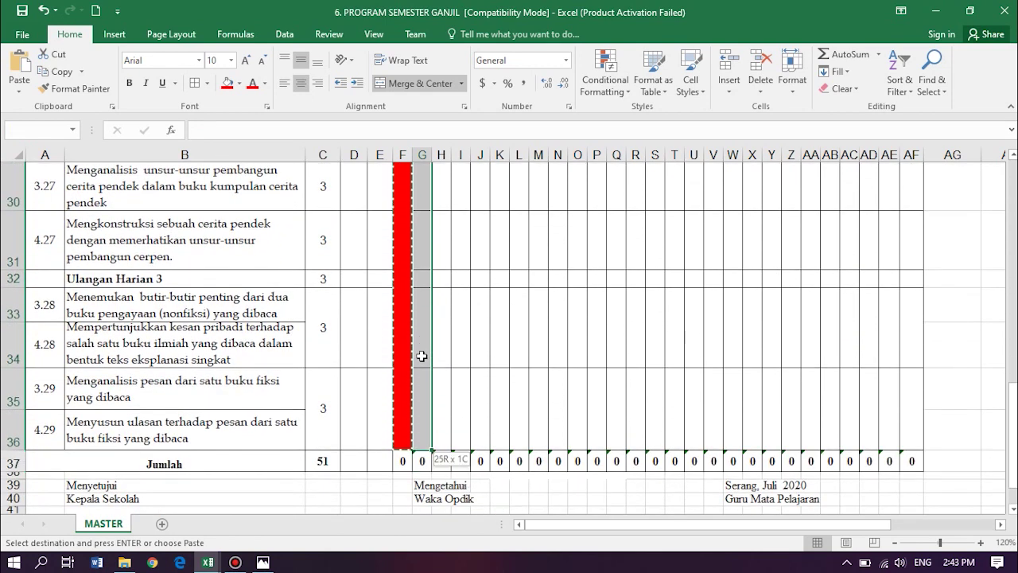
{"action": "key", "text": "ctrl+v"}
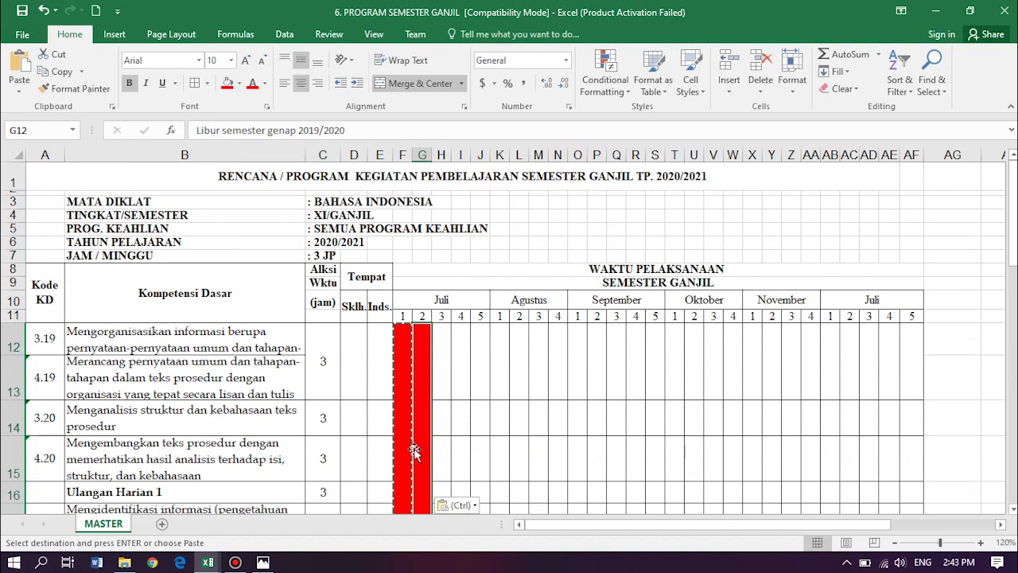
{"action": "scroll", "coordinate": [421, 454], "scroll_direction": "down", "scroll_amount": 6}
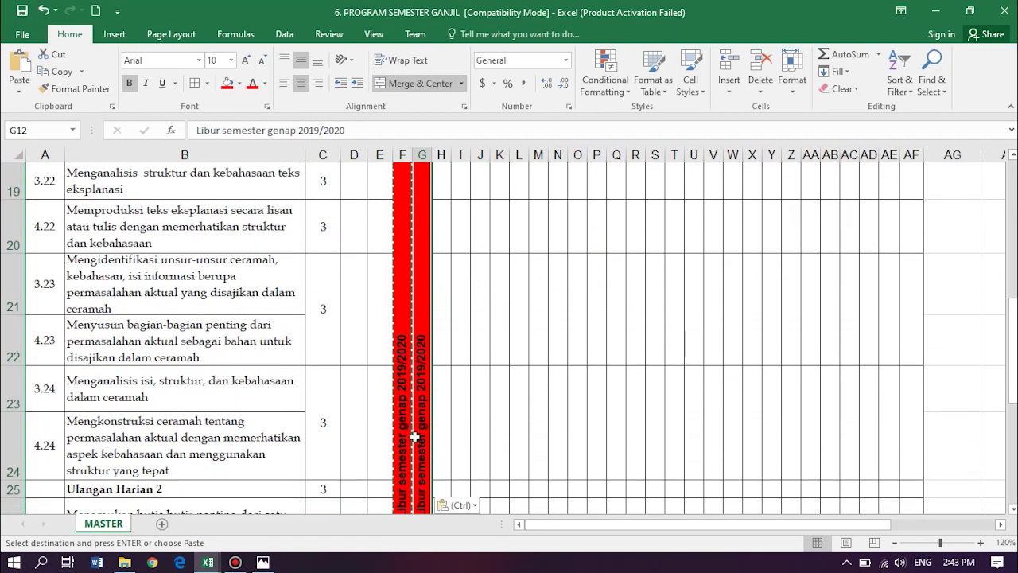
{"action": "scroll", "coordinate": [484, 386], "scroll_direction": "up", "scroll_amount": 6}
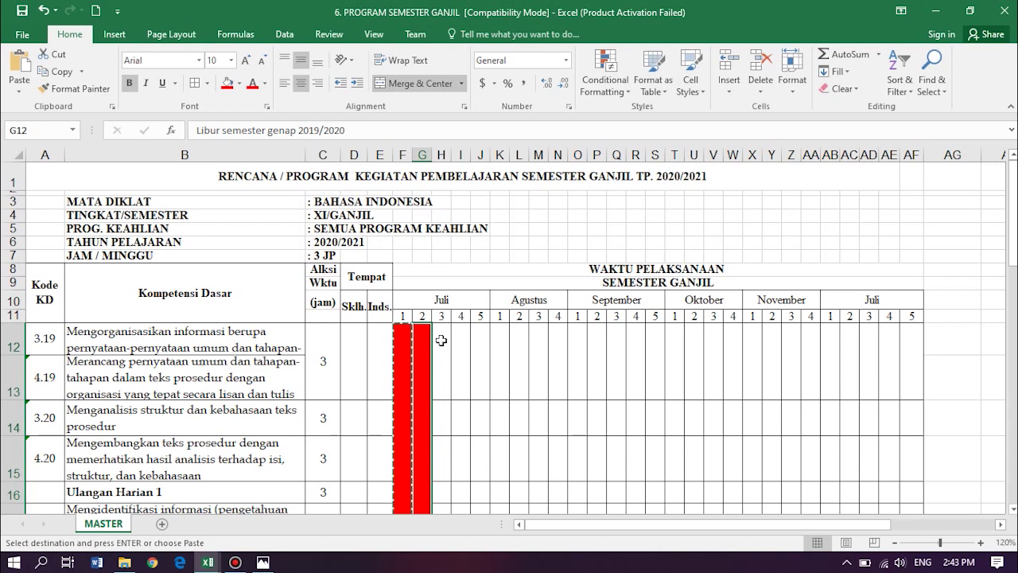
{"action": "left_click", "coordinate": [441, 339]}
{"action": "left_click_drag", "start_coordinate": [442, 416], "coordinate": [451, 470]}
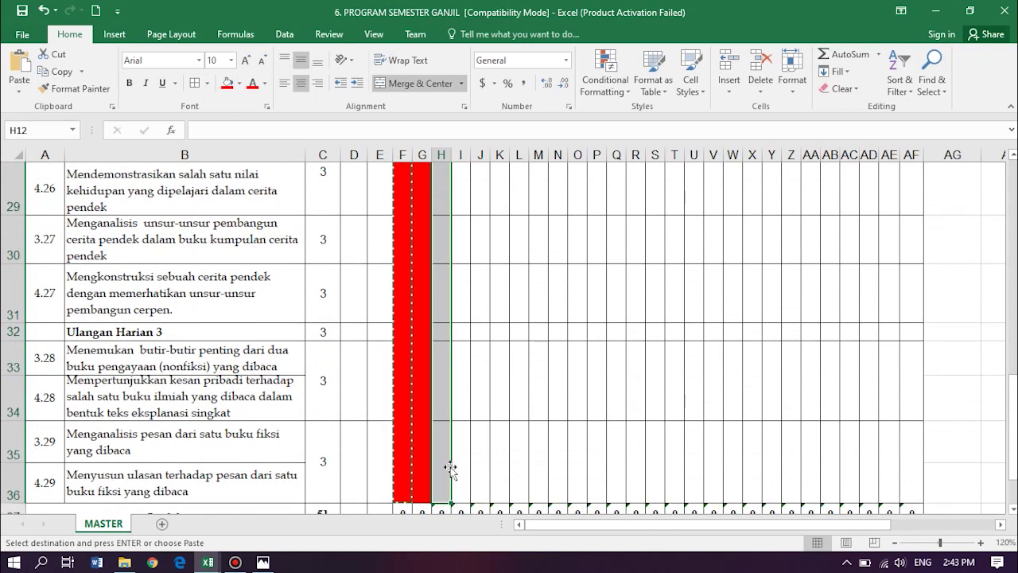
{"action": "scroll", "coordinate": [478, 358], "scroll_direction": "up", "scroll_amount": 8}
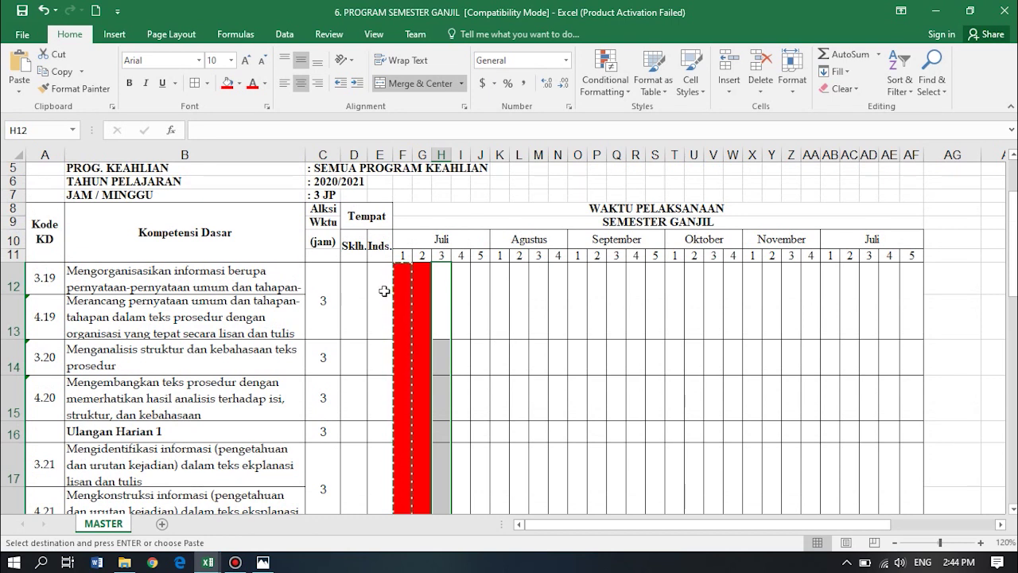
- Paste the copied holiday cell over M12:M36 under Agustus week 3 and change its fill to light blue
{"action": "left_click", "coordinate": [402, 300]}
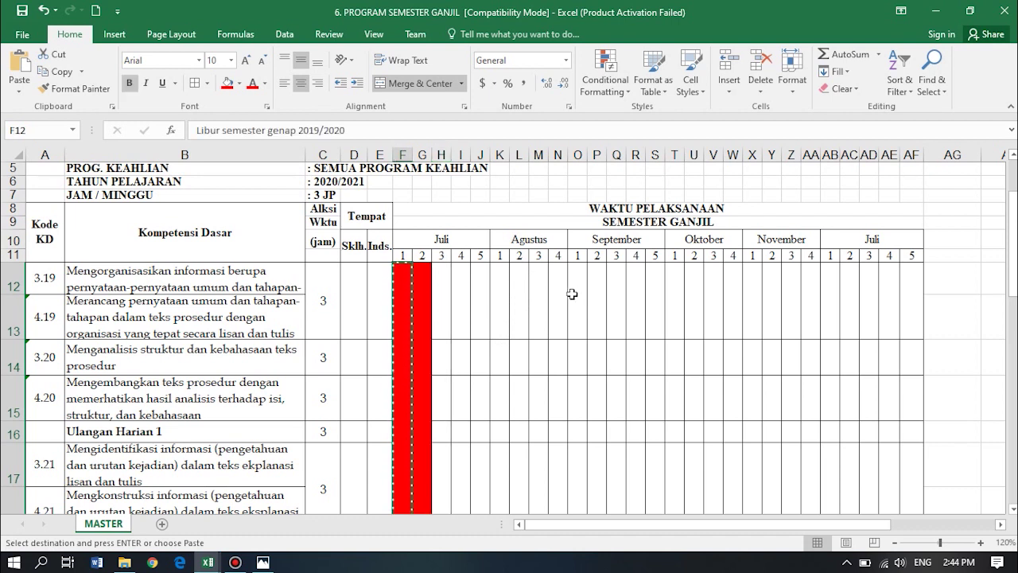
{"action": "left_click_drag", "start_coordinate": [538, 283], "coordinate": [539, 445]}
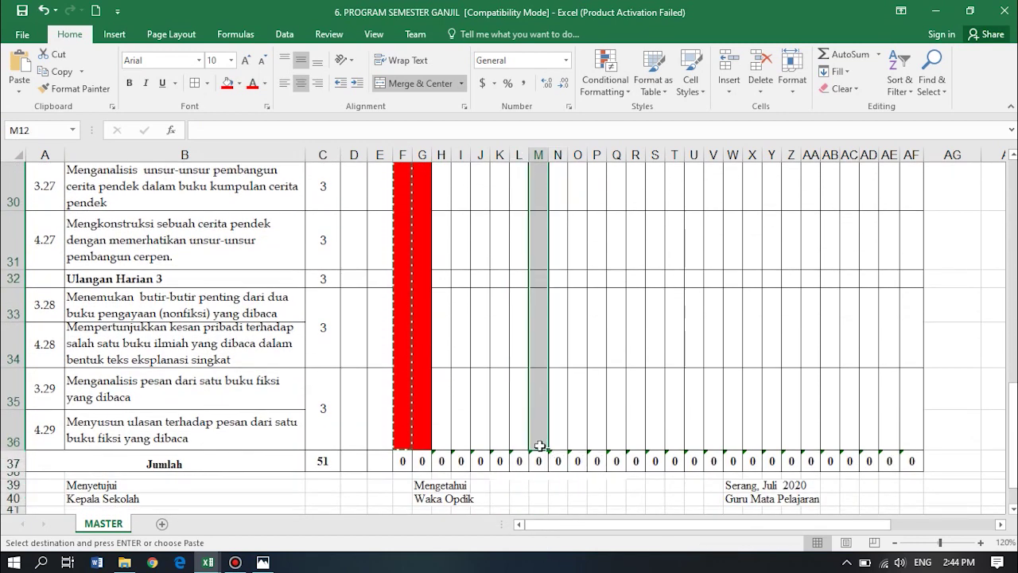
{"action": "key", "text": "ctrl+v"}
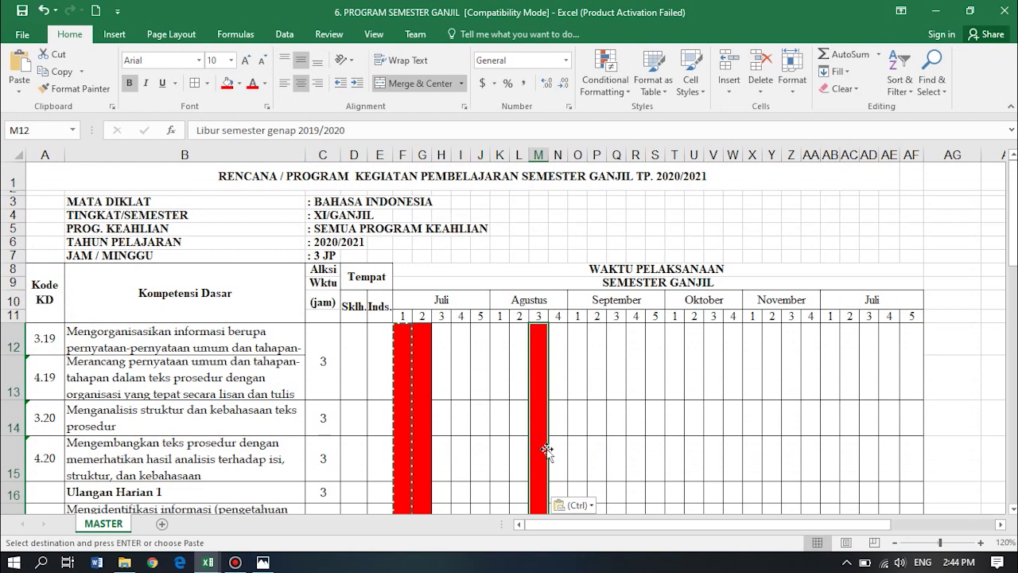
{"action": "left_click", "coordinate": [241, 84]}
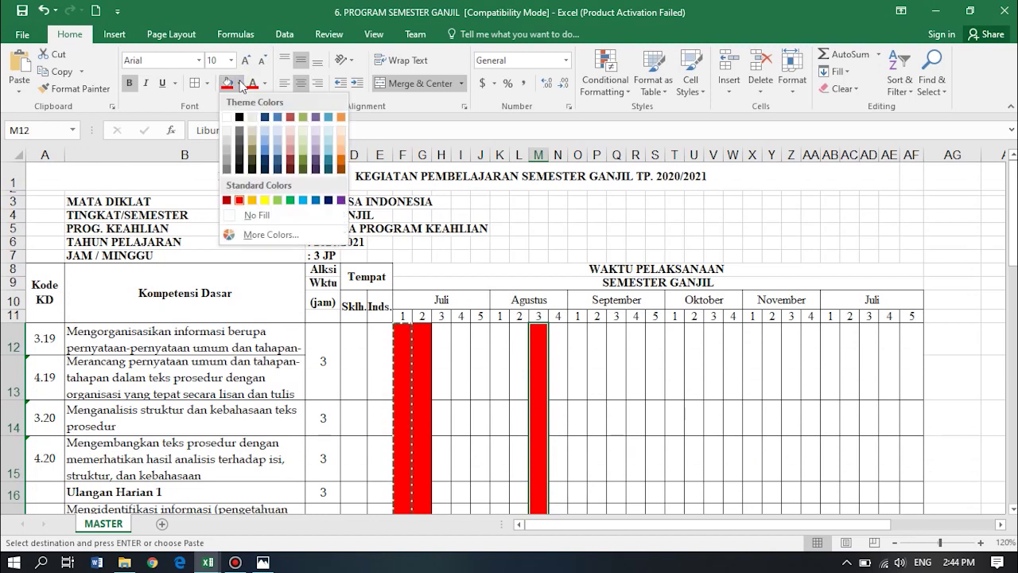
{"action": "left_click", "coordinate": [265, 130]}
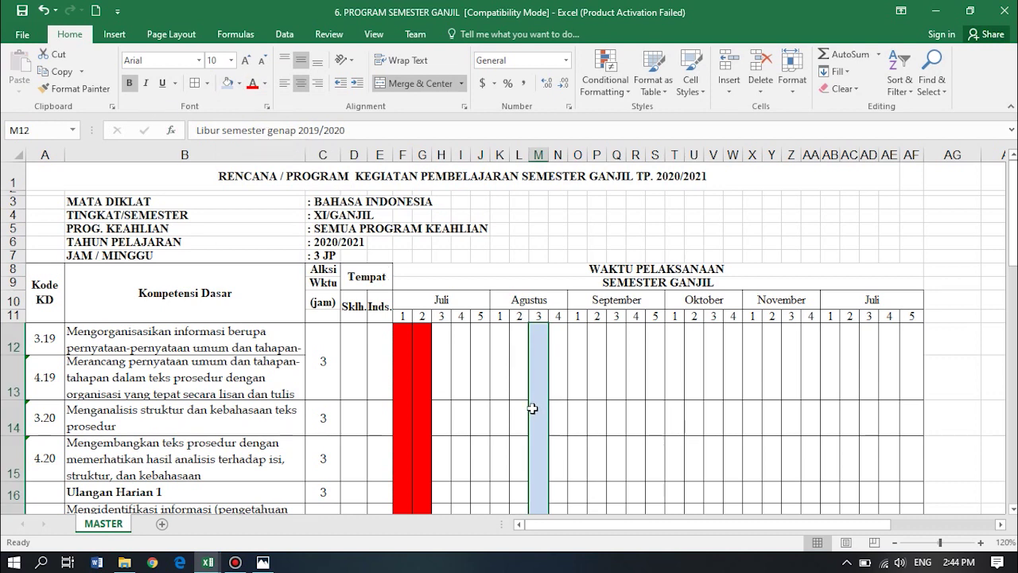
- Replace the text of the merged Agustus week 3 cell M12 with "Libur Nasional" and check its vertical label
{"action": "type", "text": "L"}
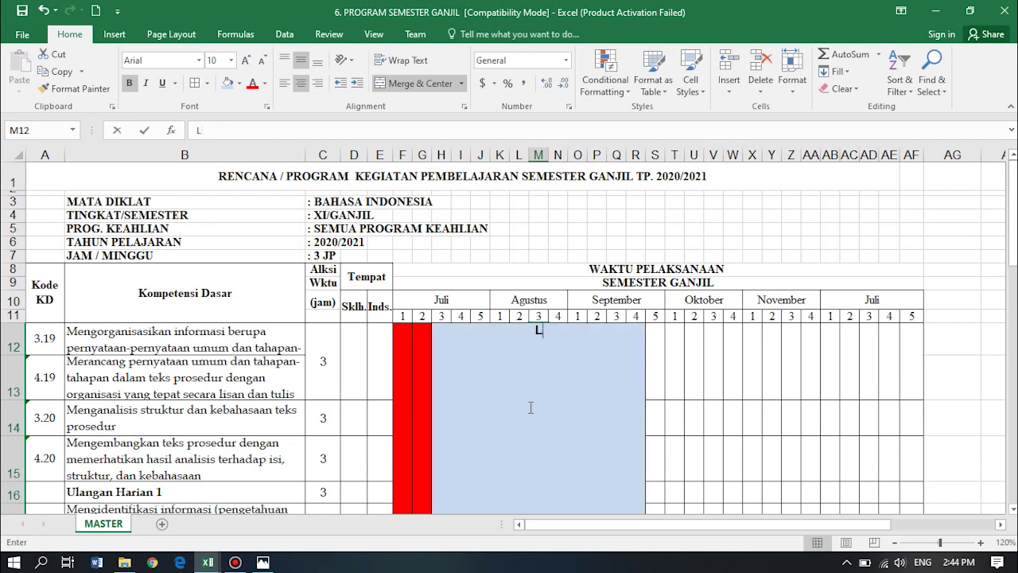
{"action": "type", "text": "ibur Nasional"}
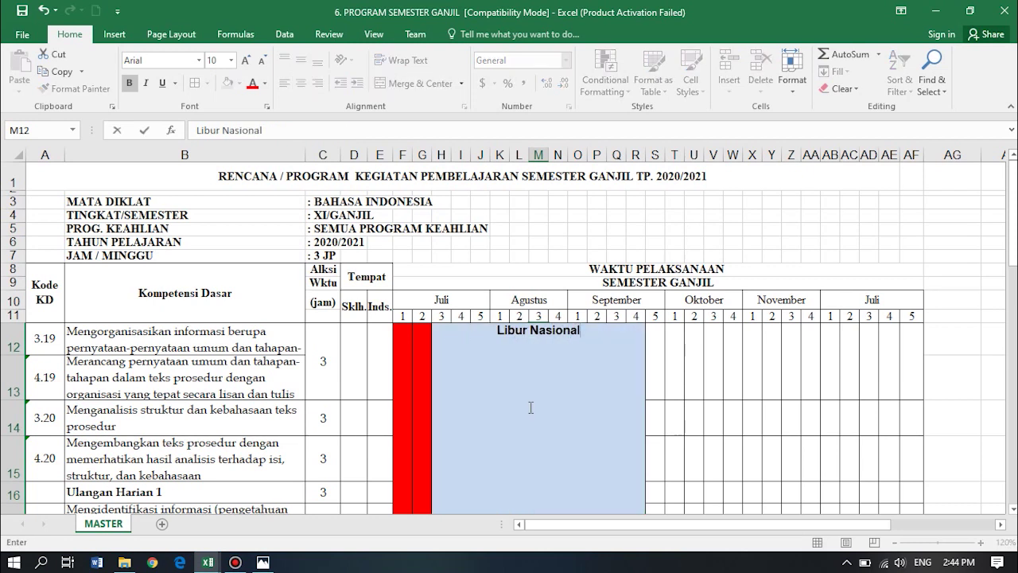
{"action": "key", "text": "Return"}
{"action": "scroll", "coordinate": [539, 387], "scroll_direction": "up", "scroll_amount": 3}
{"action": "scroll", "coordinate": [539, 387], "scroll_direction": "up", "scroll_amount": 1}
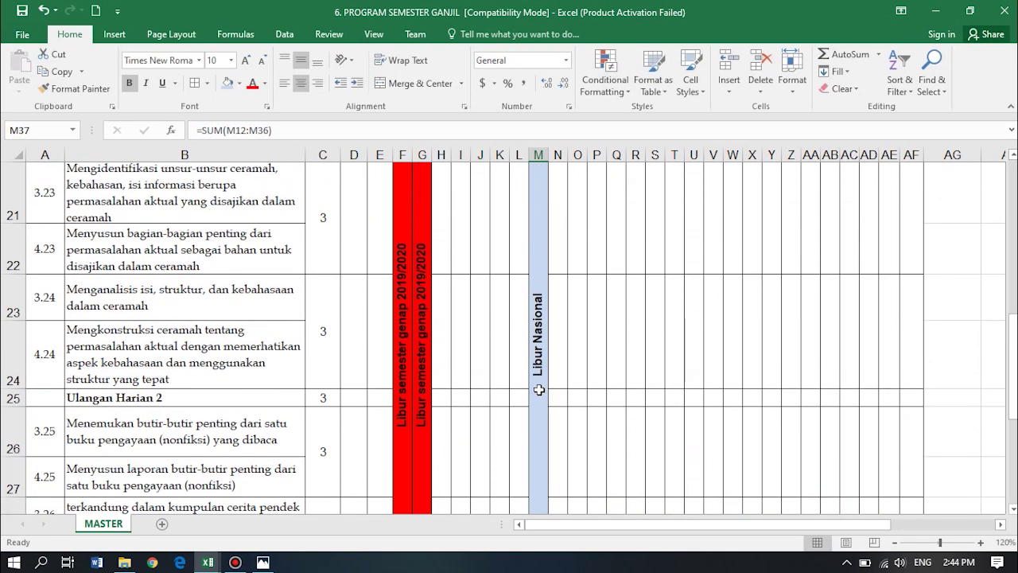
{"action": "scroll", "coordinate": [540, 390], "scroll_direction": "up", "scroll_amount": 2}
{"action": "scroll", "coordinate": [540, 395], "scroll_direction": "up", "scroll_amount": 4}
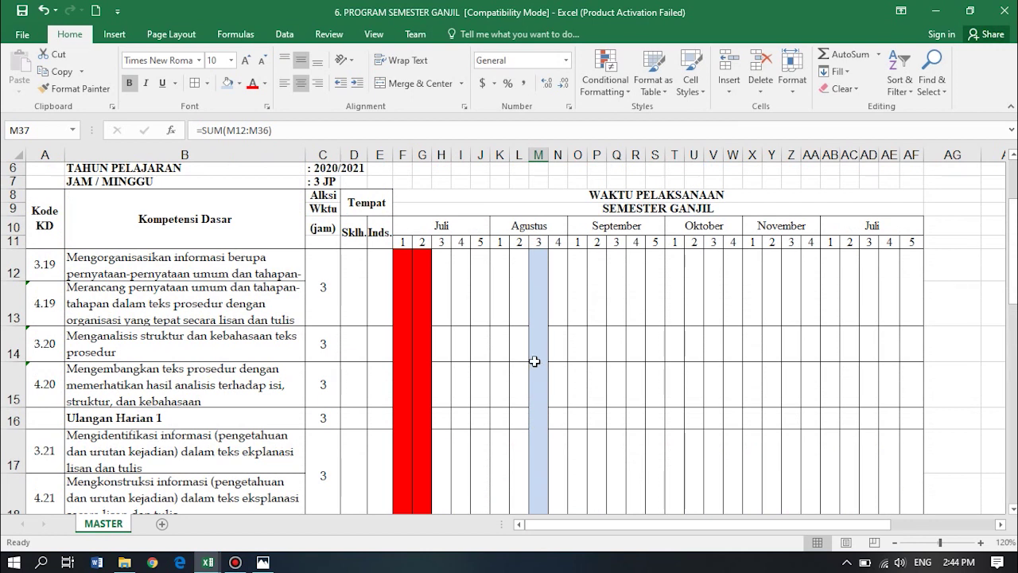
- Copy the Libur Nasional cell onto N12:N36 under Agustus week 4 and change the pasted cell's fill to light red
{"action": "left_click", "coordinate": [542, 340]}
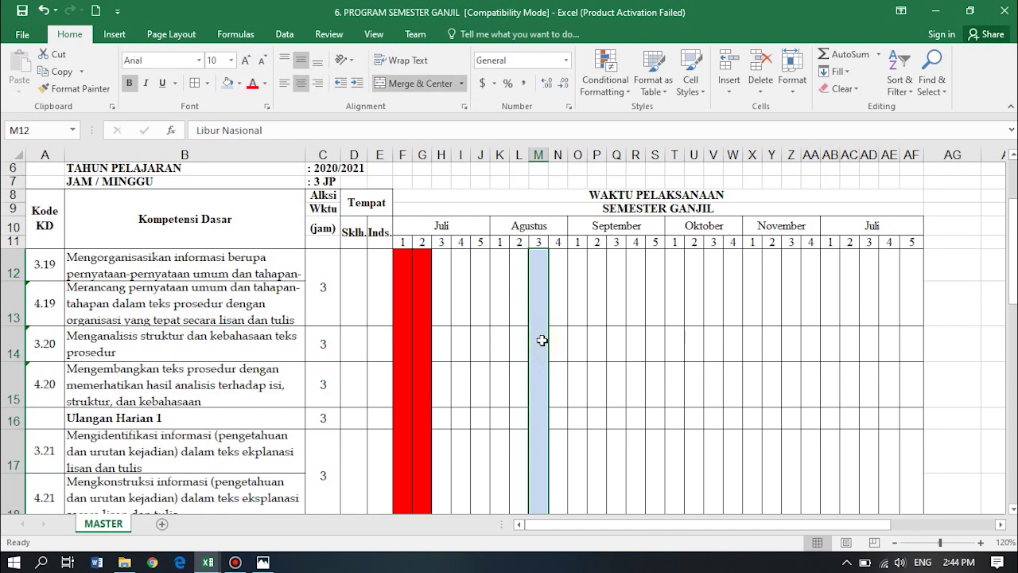
{"action": "key", "text": "ctrl+c"}
{"action": "left_click_drag", "start_coordinate": [560, 292], "coordinate": [558, 441]}
{"action": "left_click_drag", "start_coordinate": [565, 520], "coordinate": [559, 452]}
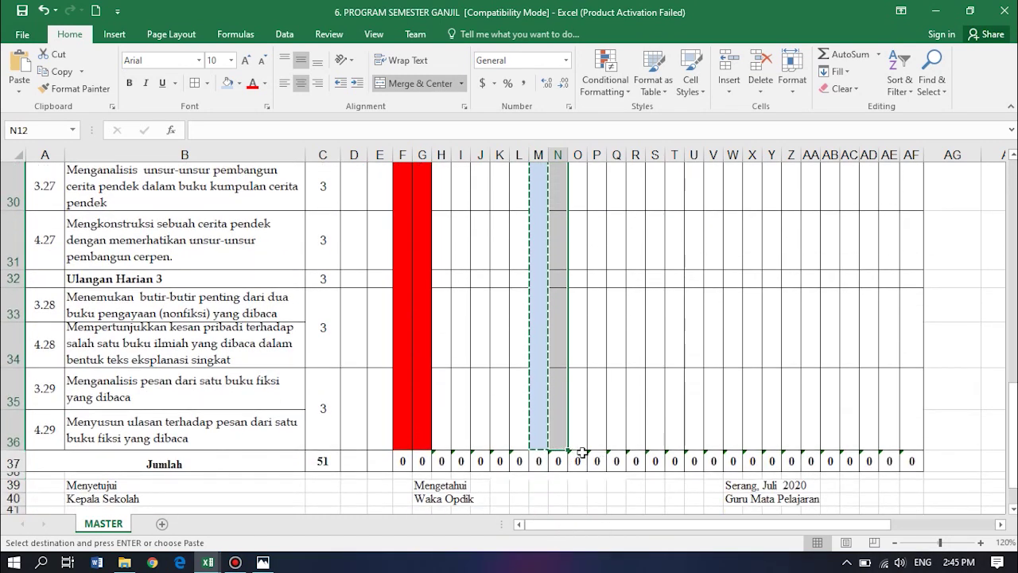
{"action": "key", "text": "ctrl+v"}
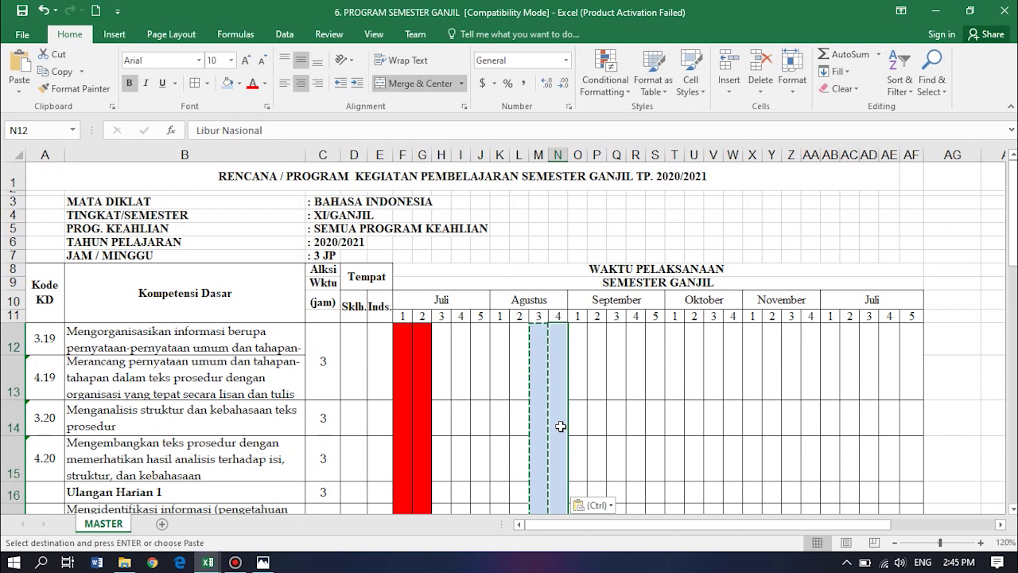
{"action": "left_click", "coordinate": [238, 84]}
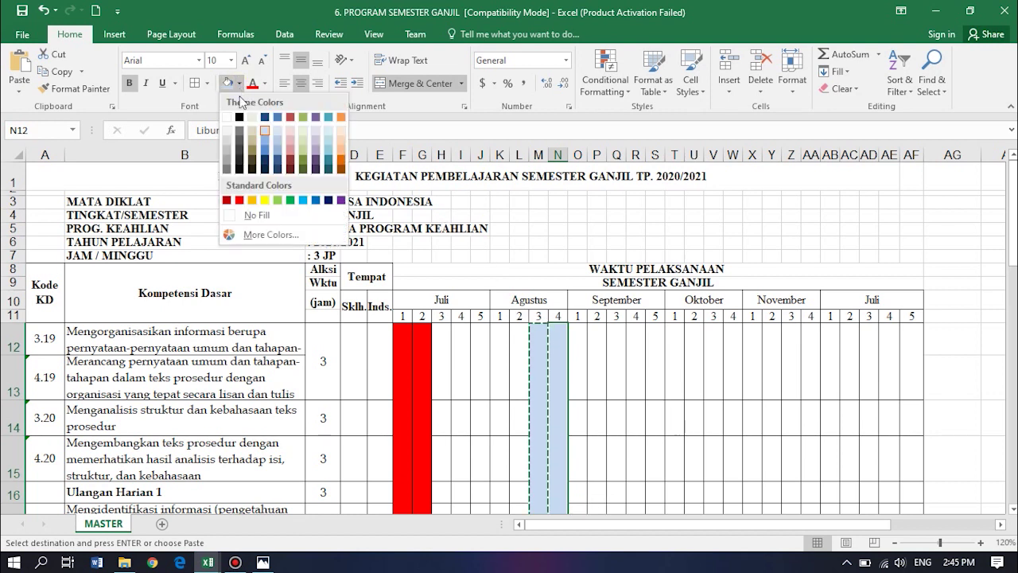
{"action": "left_click", "coordinate": [291, 139]}
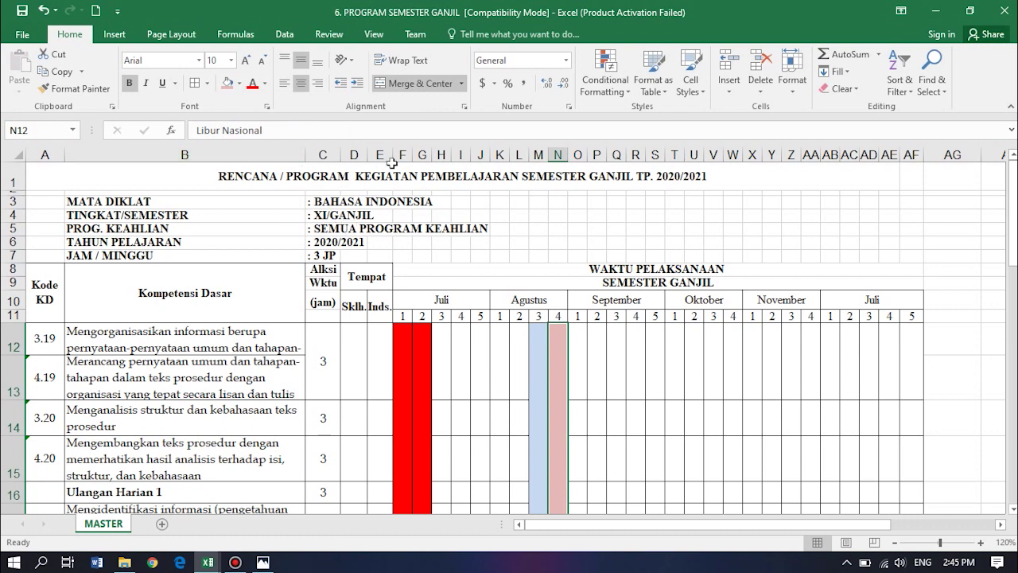
- Enter "Penilaian Tengah Semester {PTS}" in the merged Agustus week 4 cell and check its vertical label
{"action": "type", "text": "Penilaian Ten"}
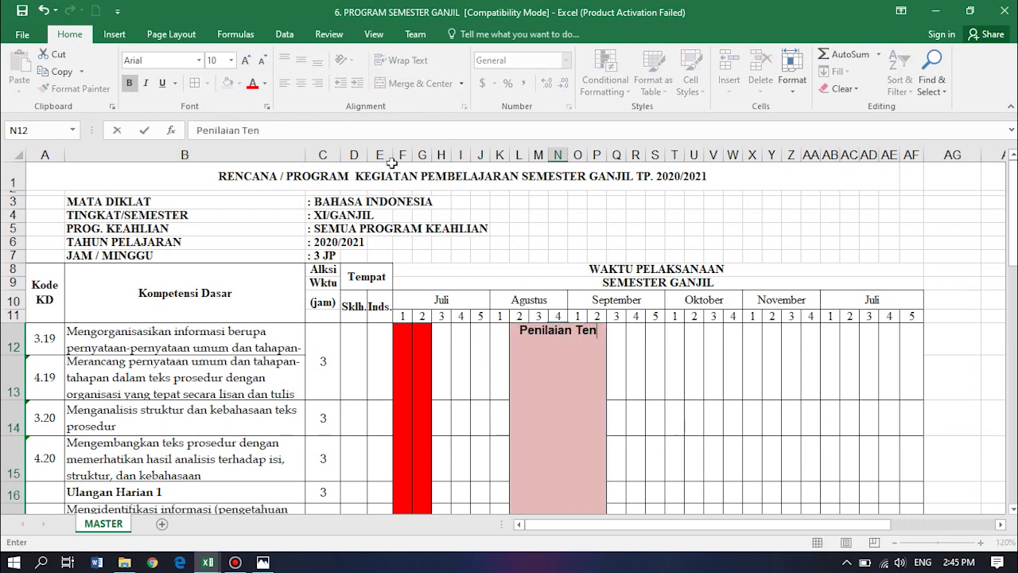
{"action": "type", "text": "gah Semester"}
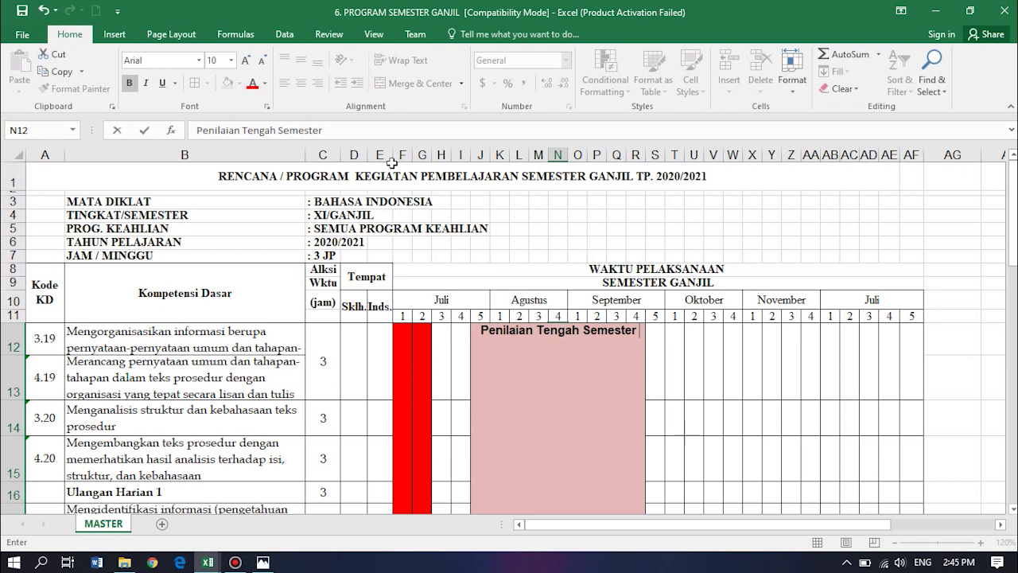
{"action": "type", "text": "{PTS"}
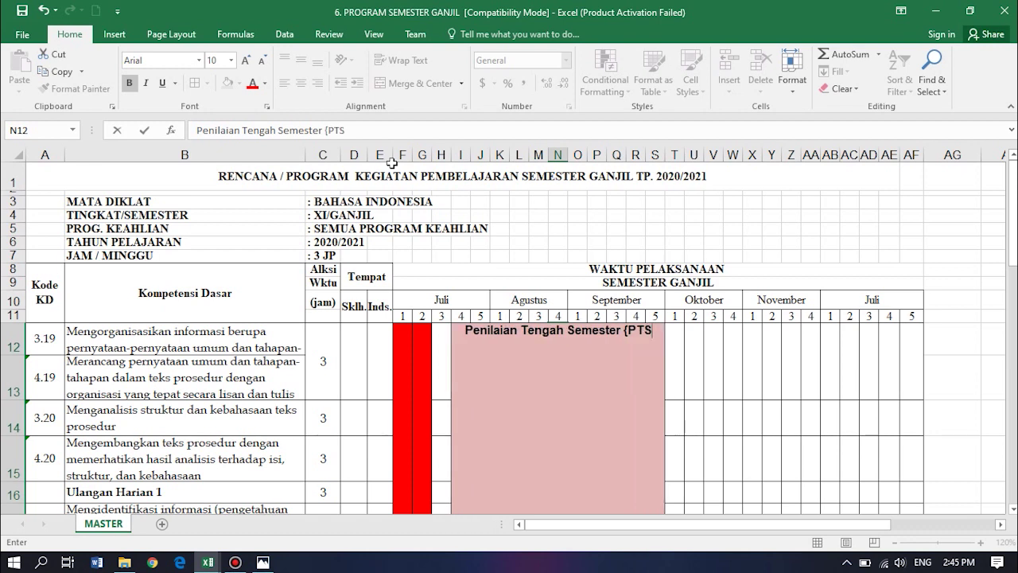
{"action": "type", "text": "}"}
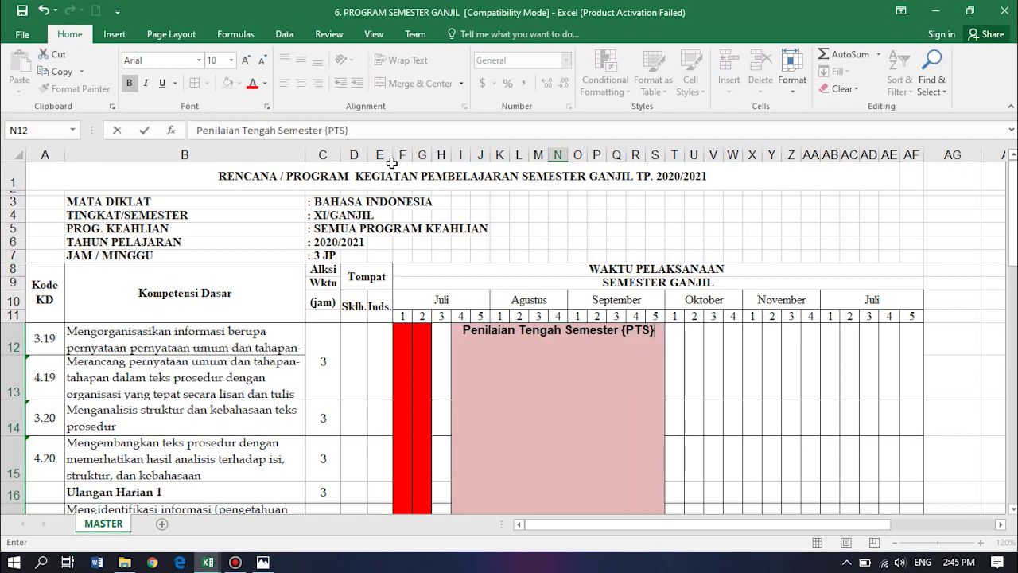
{"action": "key", "text": "Return"}
{"action": "scroll", "coordinate": [573, 286], "scroll_direction": "up", "scroll_amount": 3}
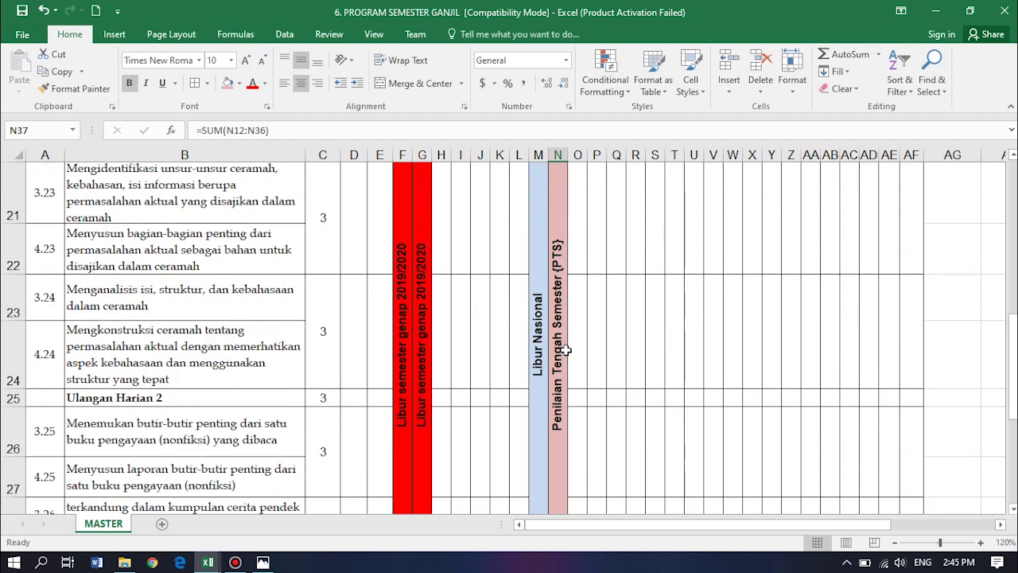
- Correct the brackets in the Agustus week 4 label so it reads "Penilaian Tengah Semester (PTS)"
{"action": "left_click", "coordinate": [561, 277]}
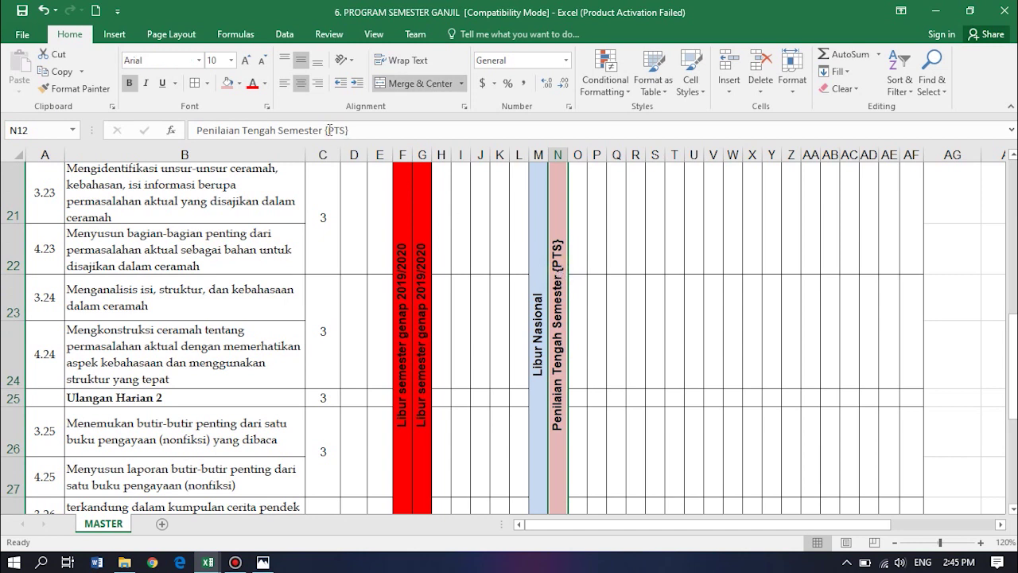
{"action": "left_click", "coordinate": [327, 130]}
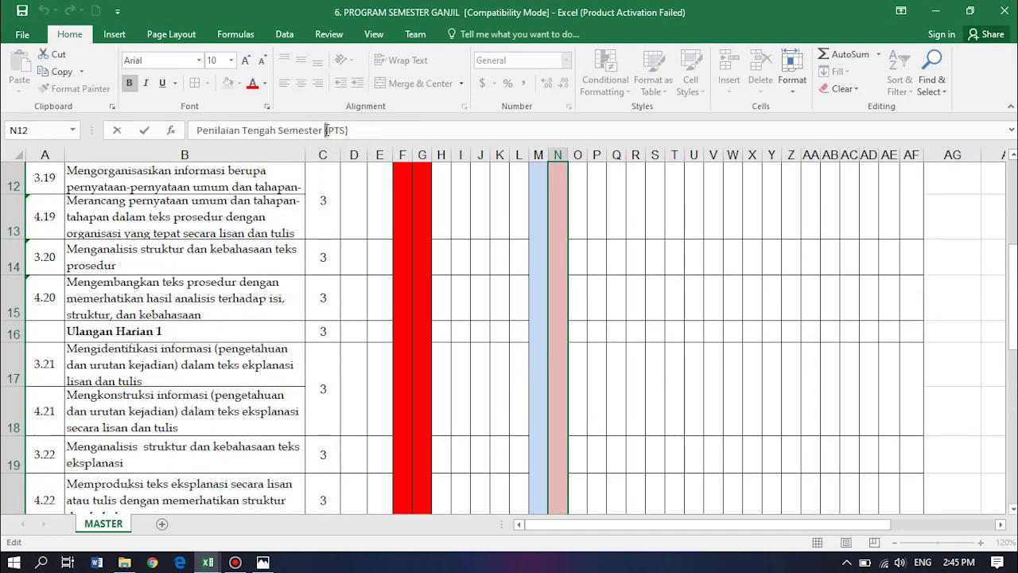
{"action": "key", "text": "Escape"}
{"action": "key", "text": "ctrl+Down"}
{"action": "scroll", "coordinate": [539, 343], "scroll_direction": "up", "scroll_amount": 4}
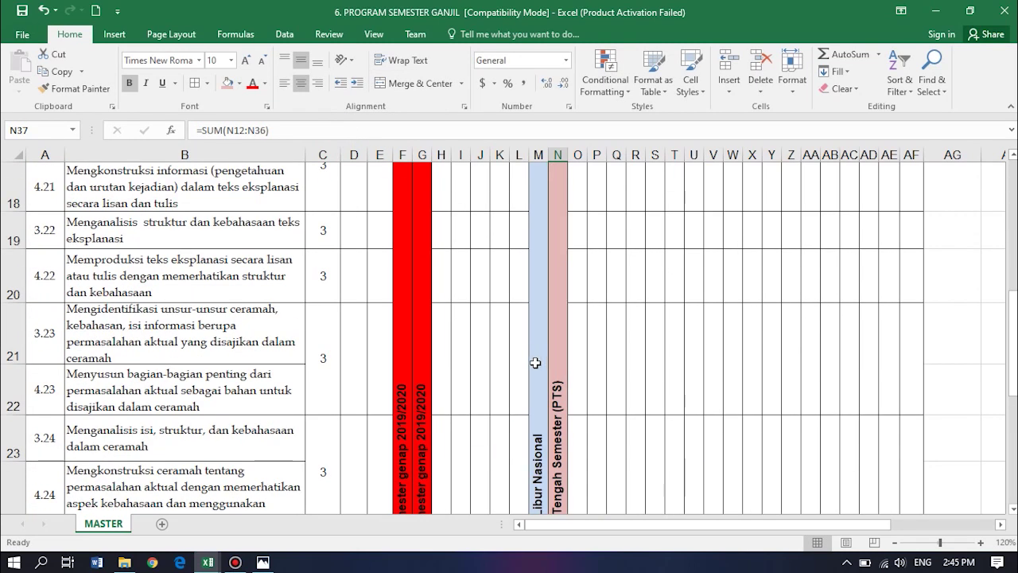
{"action": "scroll", "coordinate": [594, 409], "scroll_direction": "up", "scroll_amount": 4}
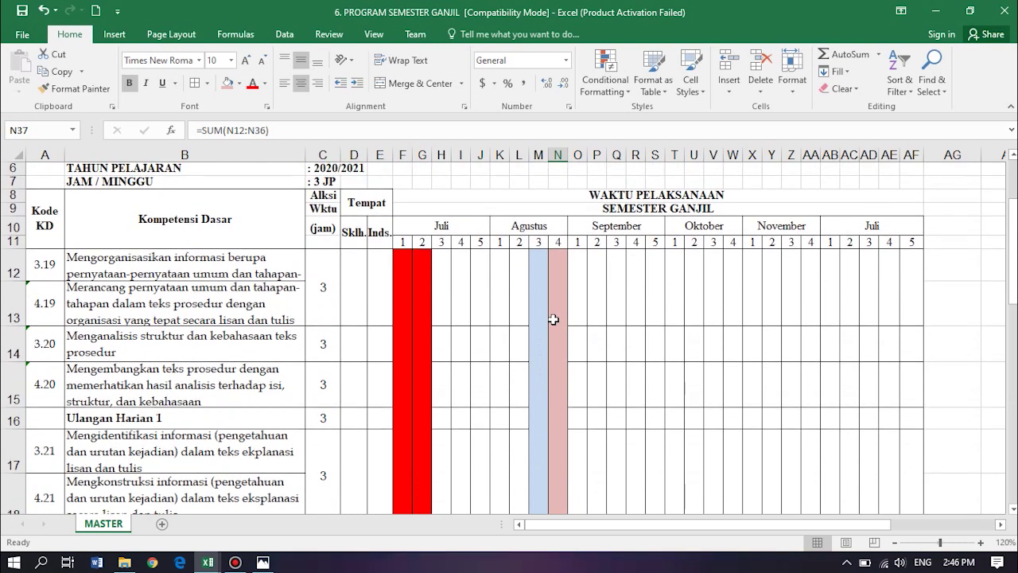
{"action": "scroll", "coordinate": [559, 317], "scroll_direction": "down", "scroll_amount": 5}
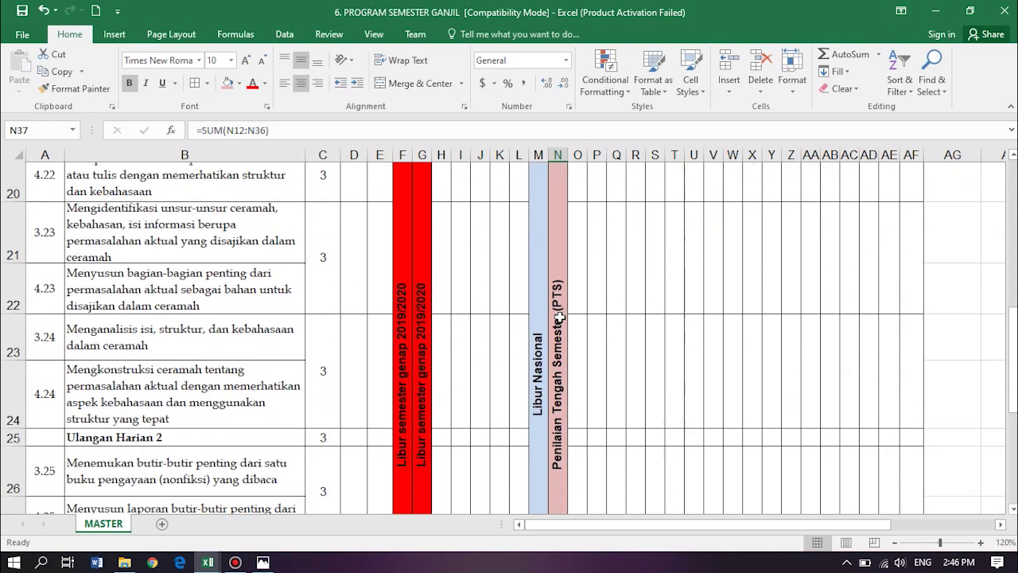
- Copy the light-blue Libur Nasional cell from Agustus week 3 and paste it over W12:W36 under Oktober week 4
{"action": "left_click", "coordinate": [538, 302]}
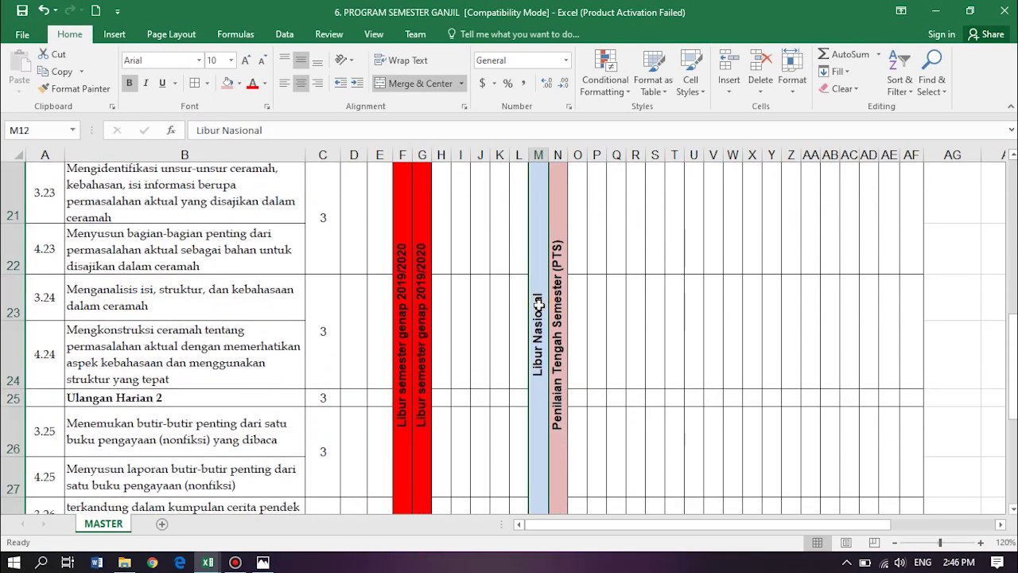
{"action": "key", "text": "ctrl+c"}
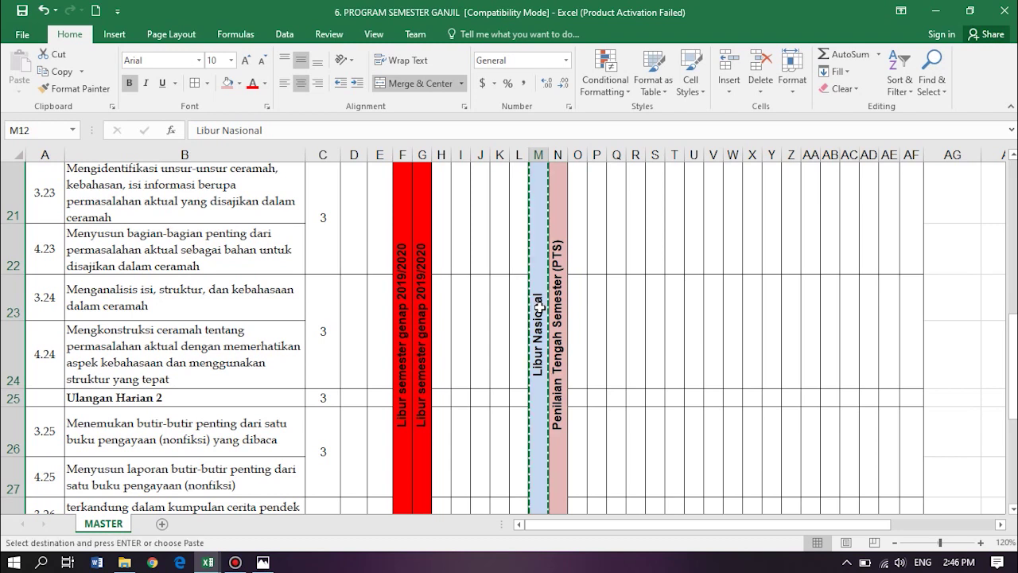
{"action": "scroll", "coordinate": [844, 328], "scroll_direction": "up", "scroll_amount": 3}
{"action": "scroll", "coordinate": [844, 328], "scroll_direction": "up", "scroll_amount": 2}
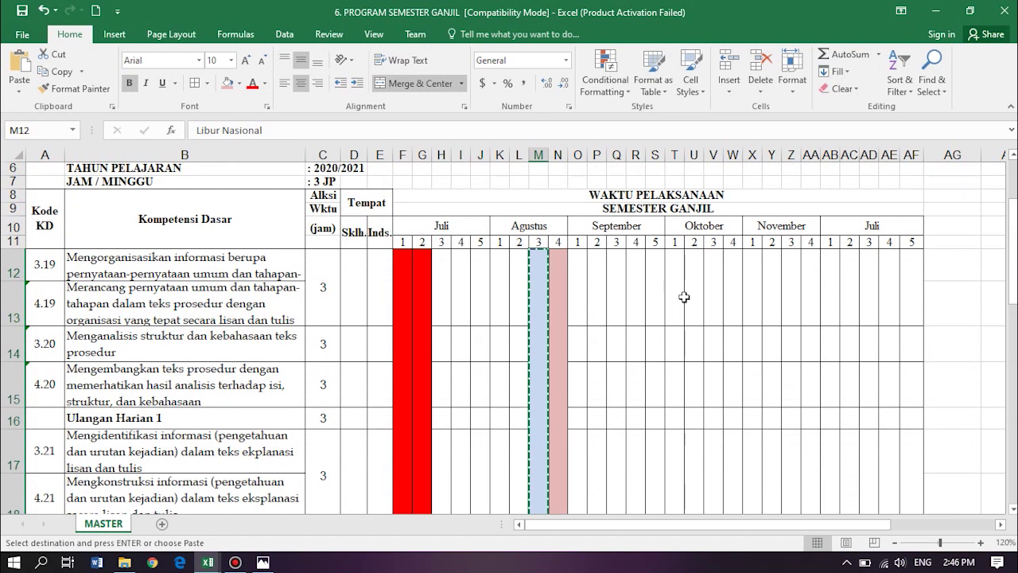
{"action": "left_click", "coordinate": [732, 266]}
{"action": "left_click_drag", "start_coordinate": [732, 334], "coordinate": [732, 450]}
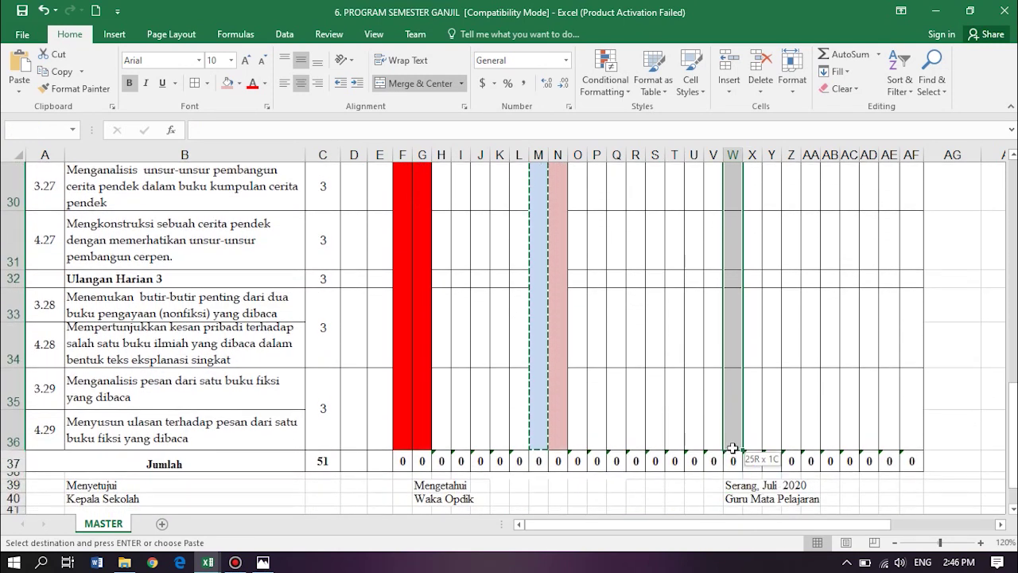
{"action": "key", "text": "ctrl+v"}
{"action": "scroll", "coordinate": [732, 450], "scroll_direction": "up", "scroll_amount": 8}
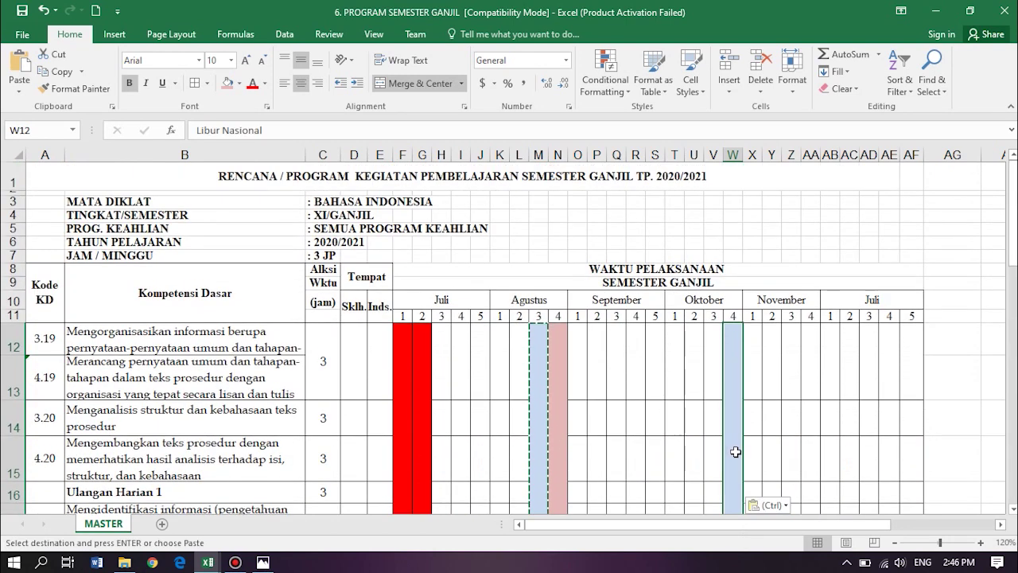
{"action": "scroll", "coordinate": [750, 470], "scroll_direction": "down", "scroll_amount": 5}
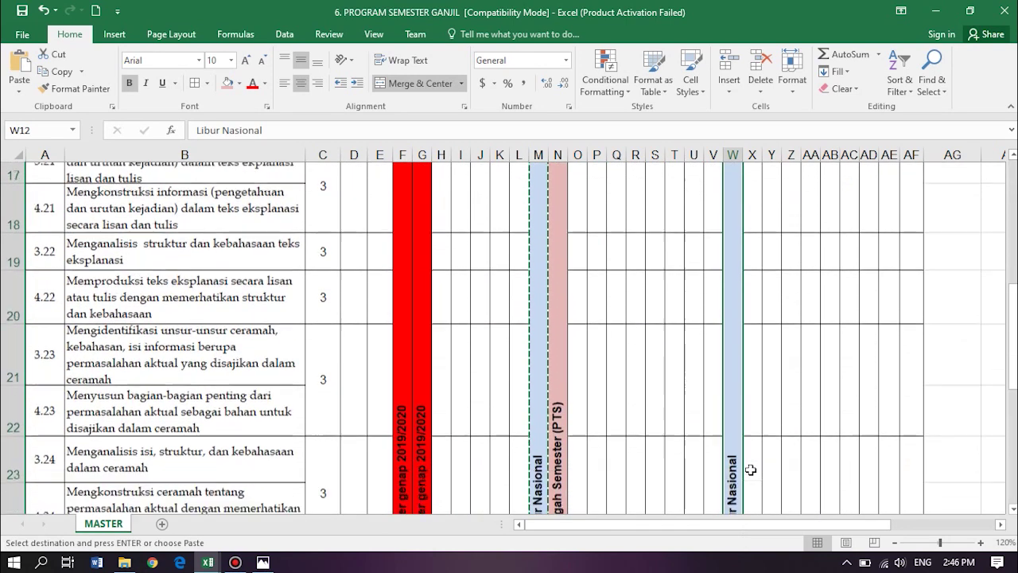
{"action": "scroll", "coordinate": [751, 470], "scroll_direction": "up", "scroll_amount": 6}
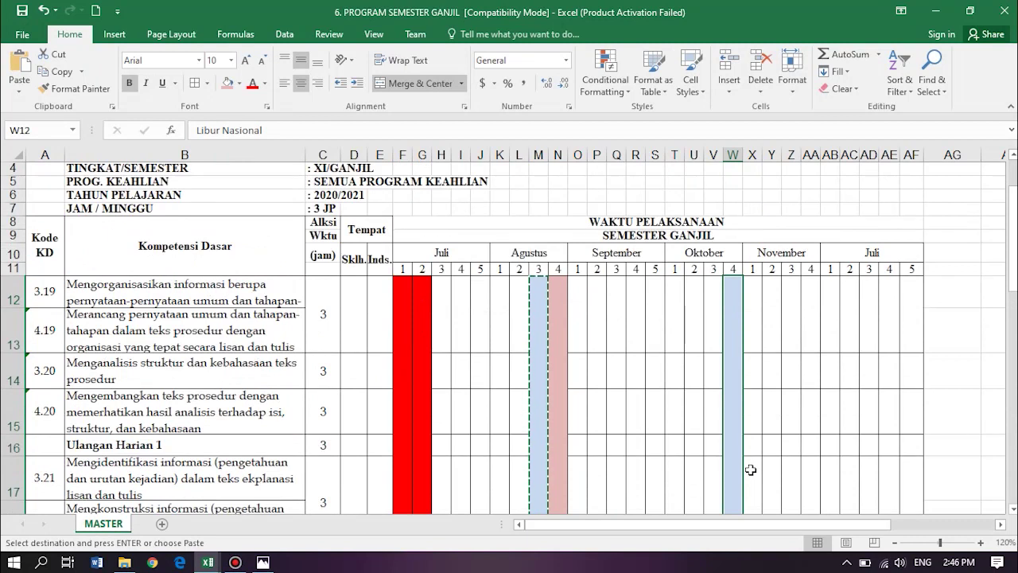
{"action": "left_click_drag", "start_coordinate": [767, 295], "coordinate": [768, 319]}
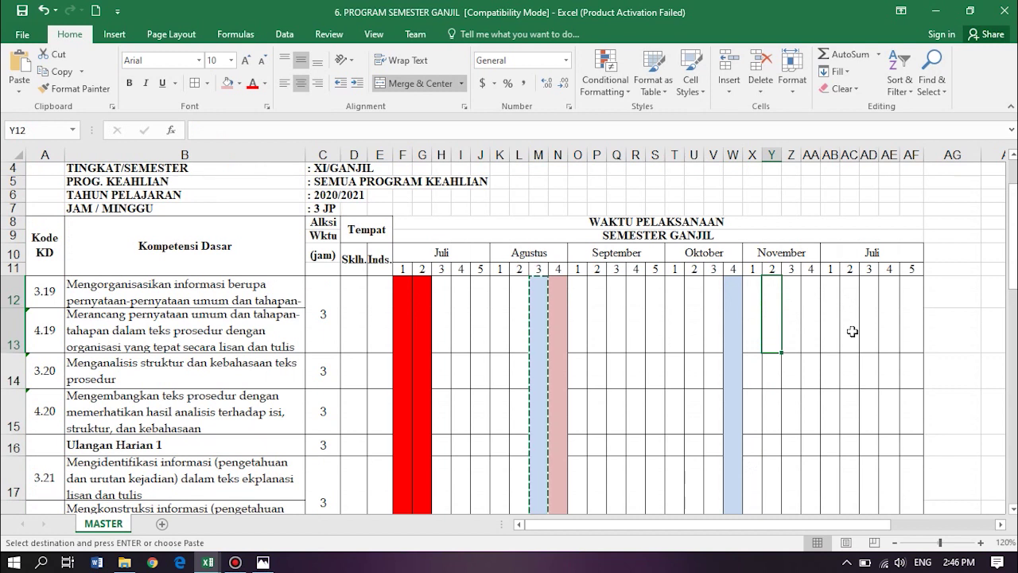
{"action": "left_click", "coordinate": [736, 329]}
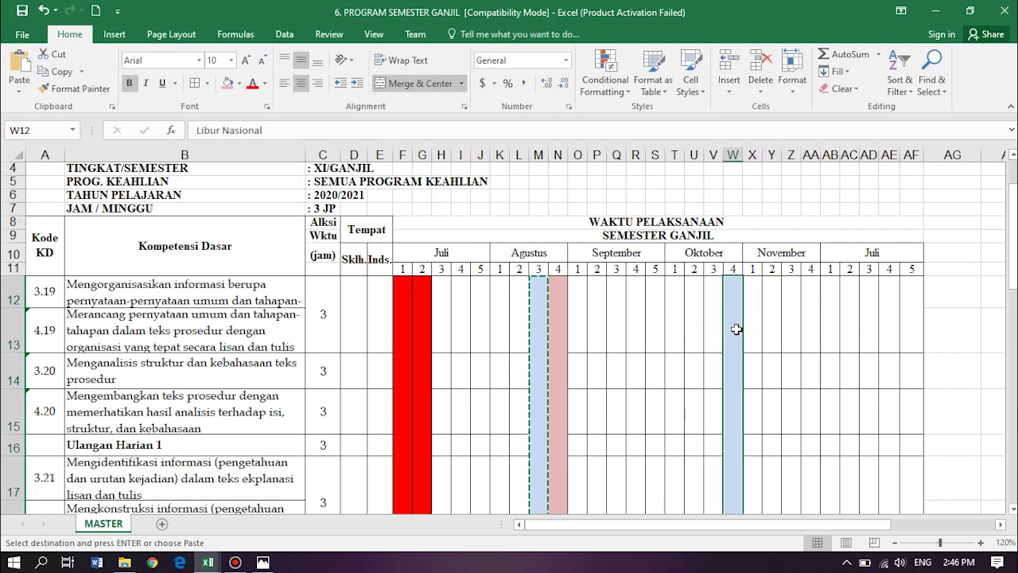
{"action": "key", "text": "ctrl+c"}
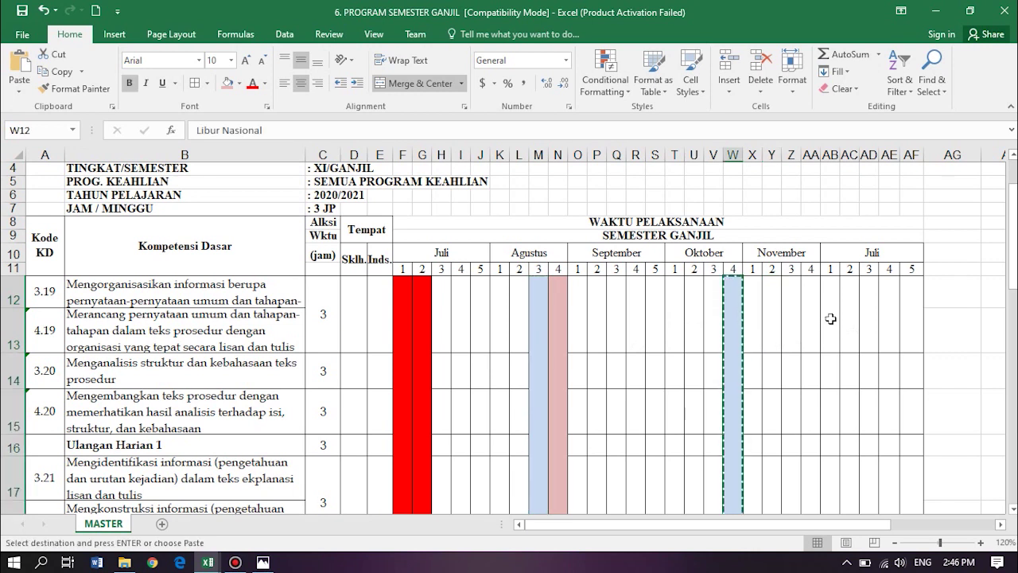
{"action": "left_click", "coordinate": [830, 319]}
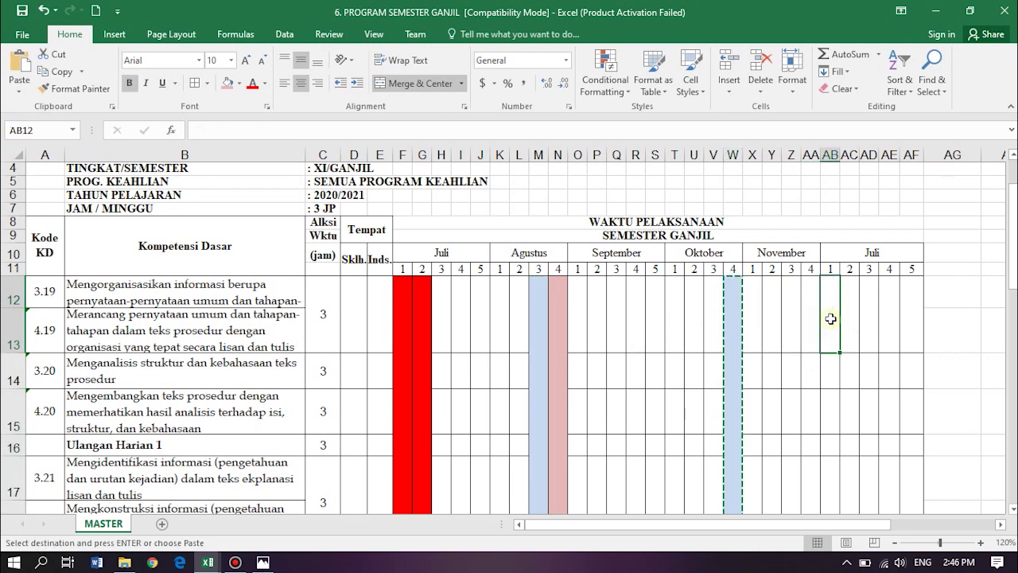
- Correct the last month heading, in AB10 after November, to "Desember"
{"action": "left_click", "coordinate": [864, 255]}
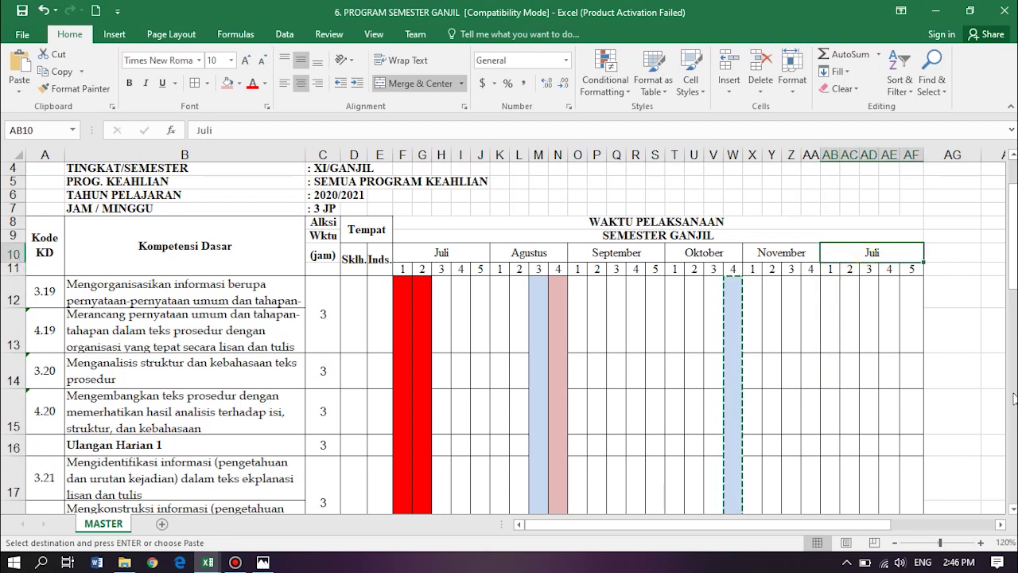
{"action": "type", "text": "Desember"}
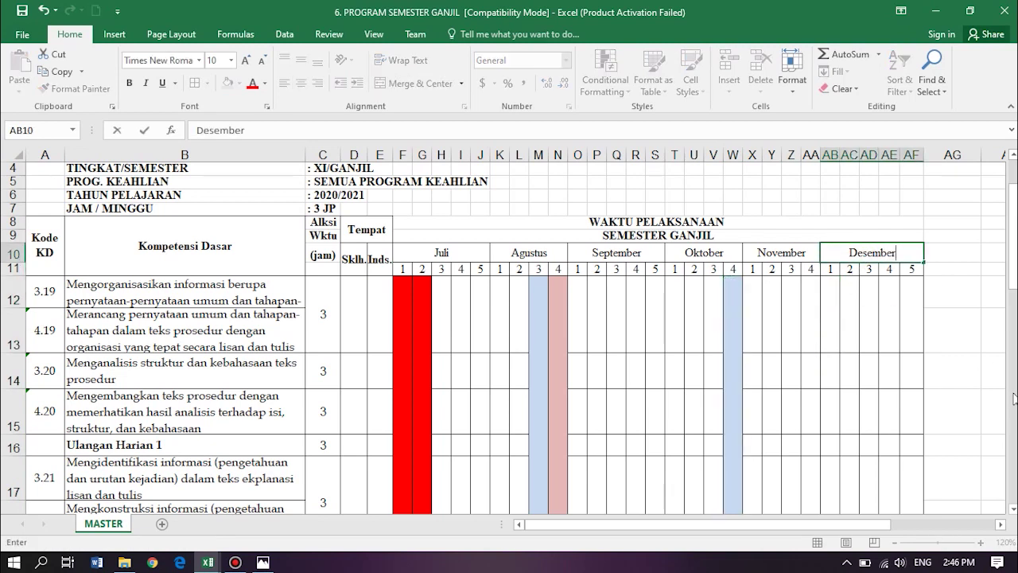
{"action": "key", "text": "Return"}
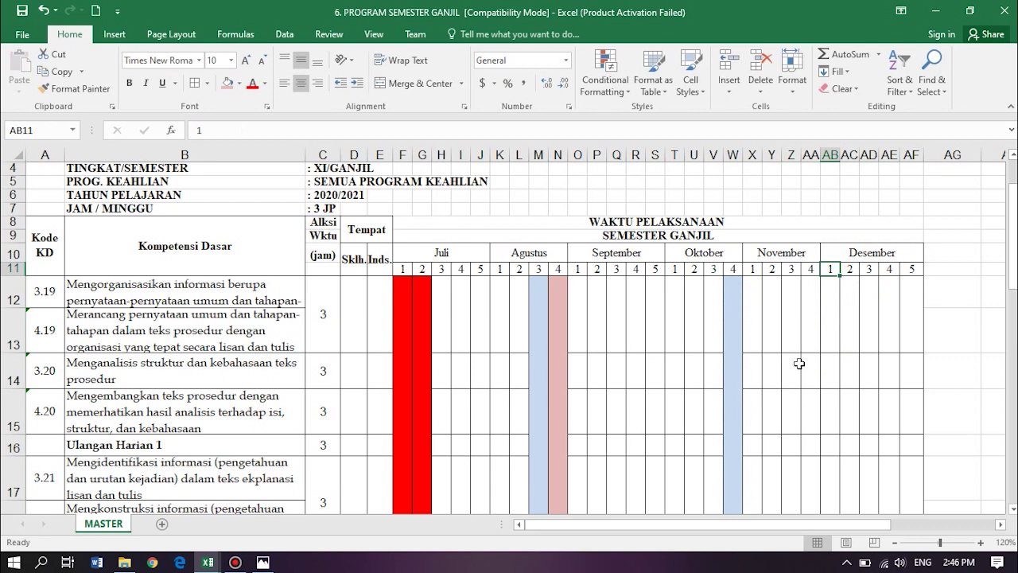
- Copy the light-blue Libur Nasional column from Oktober week 4 and paste it over AB12:AF36, covering all five Desember weeks
{"action": "left_click", "coordinate": [735, 316]}
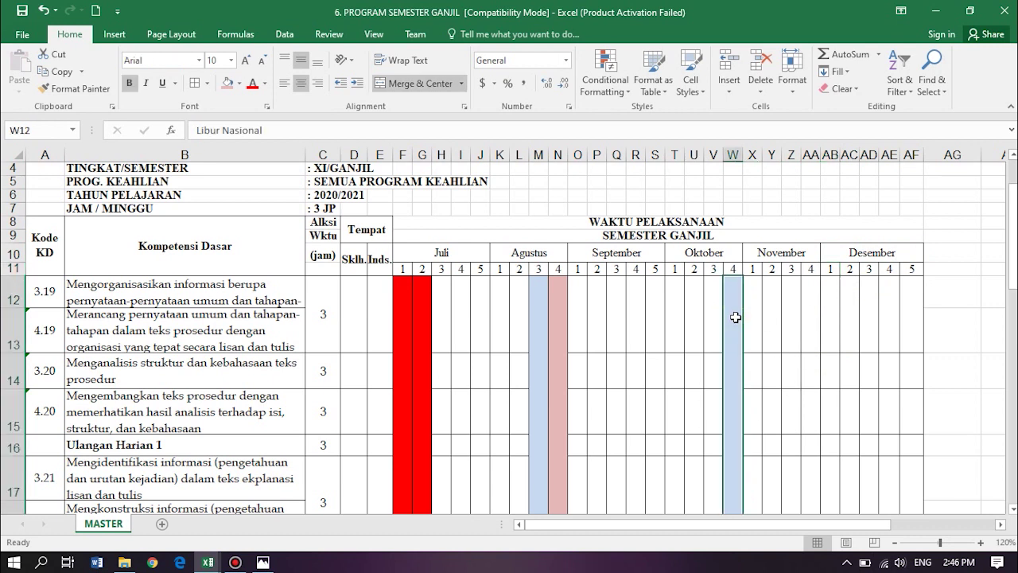
{"action": "key", "text": "ctrl+c"}
{"action": "left_click_drag", "start_coordinate": [835, 312], "coordinate": [912, 440]}
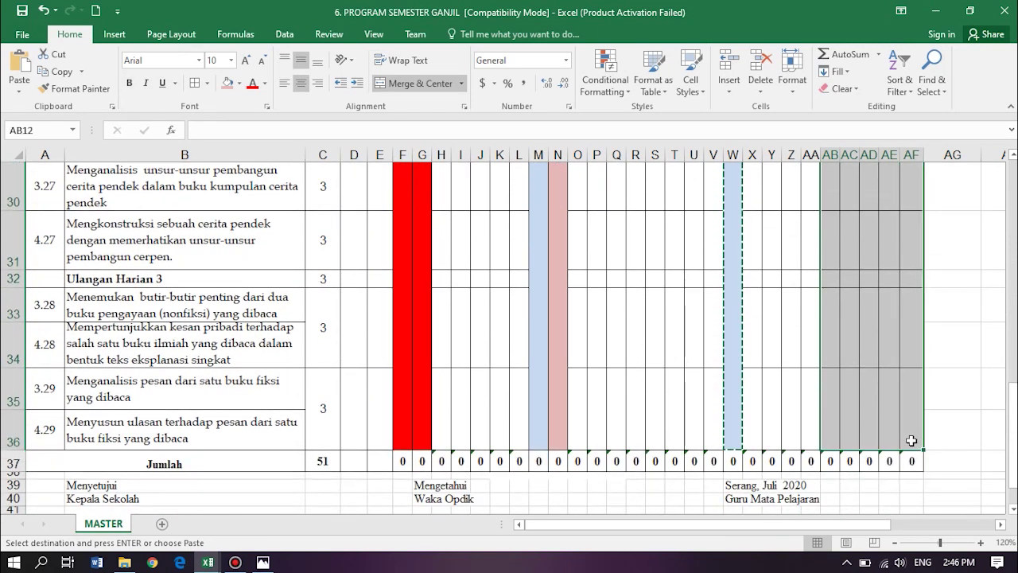
{"action": "key", "text": "ctrl+v"}
{"action": "left_click", "coordinate": [974, 385]}
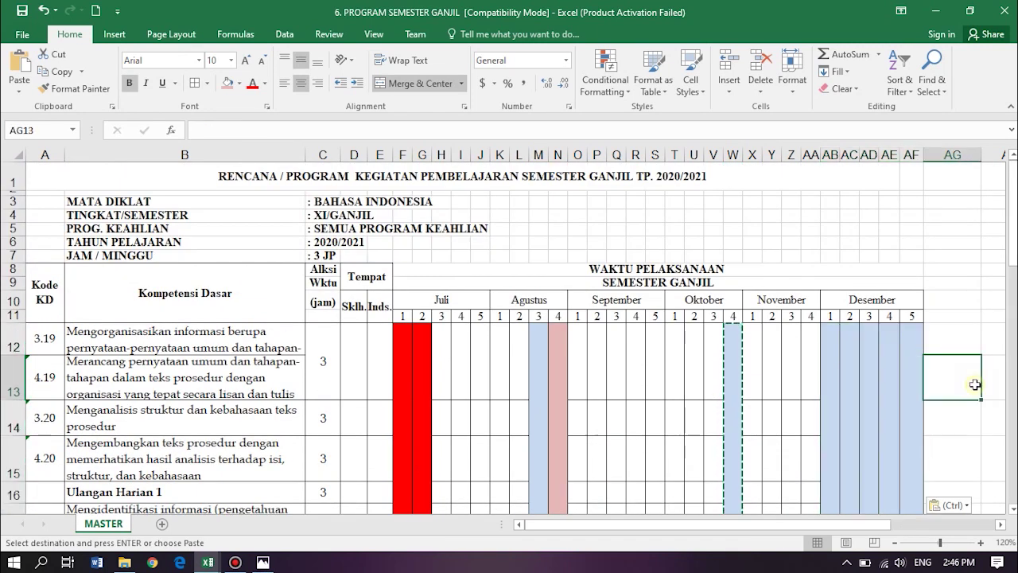
- Change the fill of the merged Desember week 1 column (AB12) to light green
{"action": "left_click", "coordinate": [828, 378]}
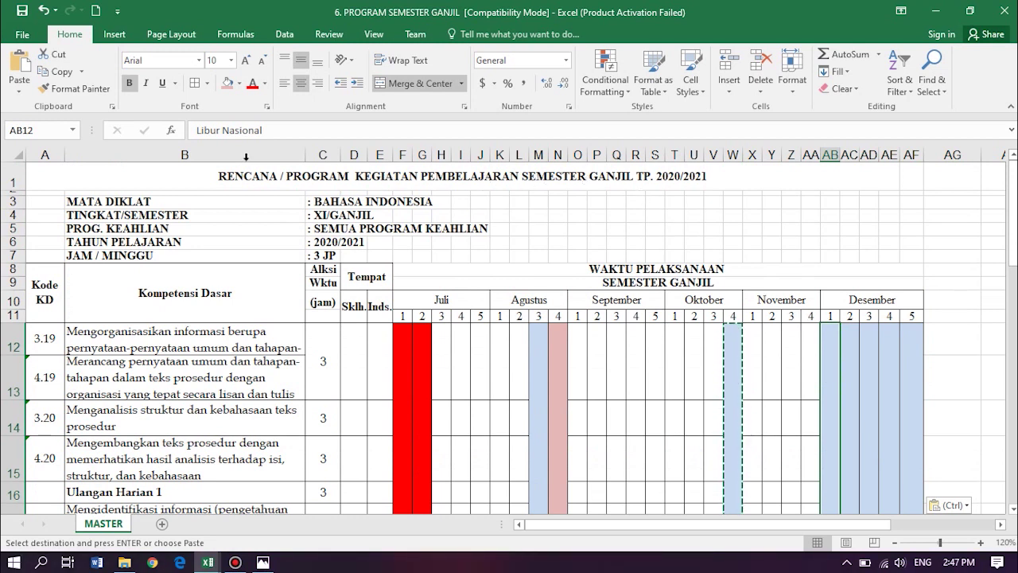
{"action": "left_click", "coordinate": [240, 84]}
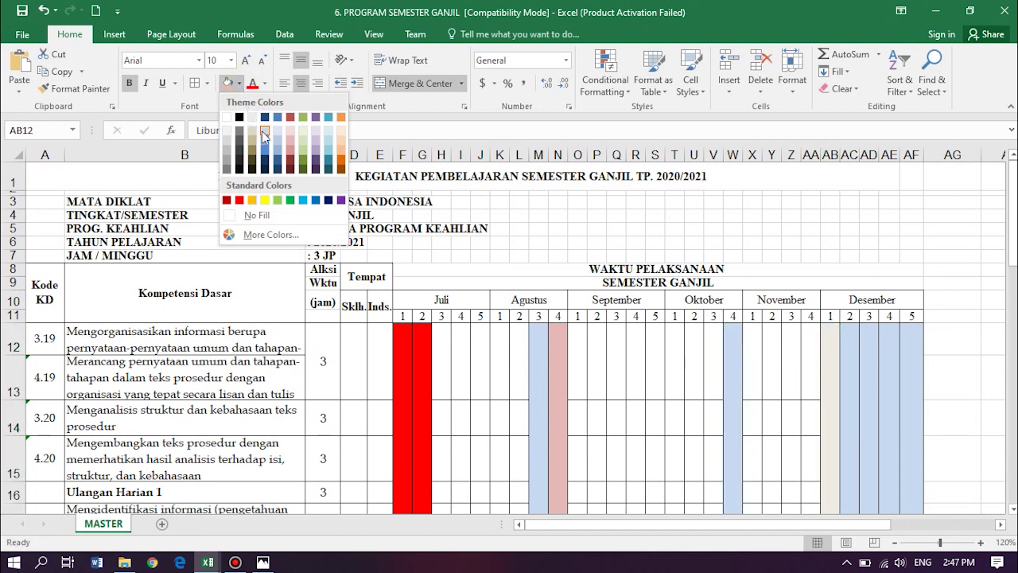
{"action": "left_click", "coordinate": [304, 155]}
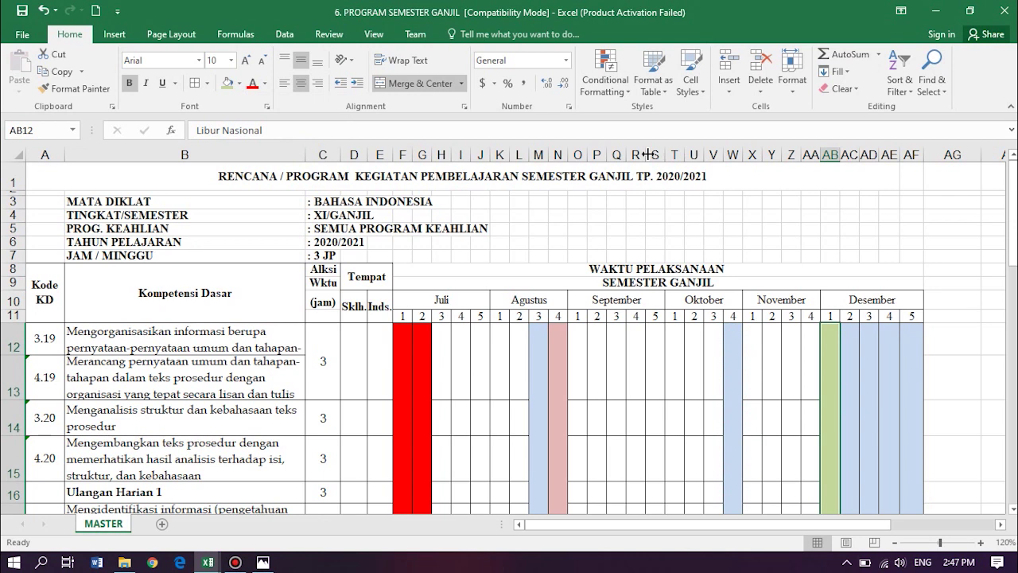
- Replace the Desember week 1 label with "Penilaian Akhir Semester (PAS)" and check how it displays vertically
{"action": "type", "text": "Penilaian Akhir"}
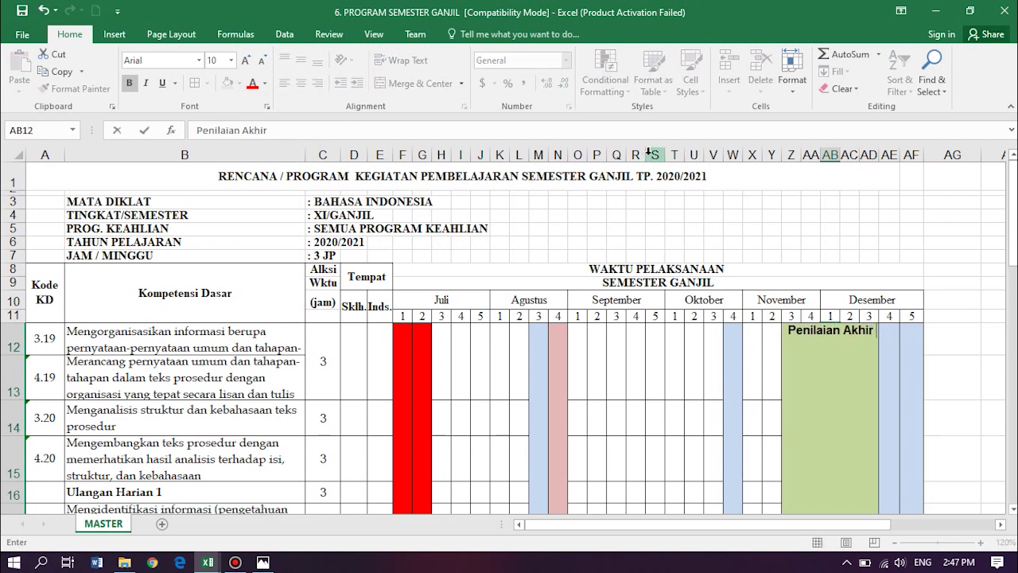
{"action": "type", "text": " Semester"}
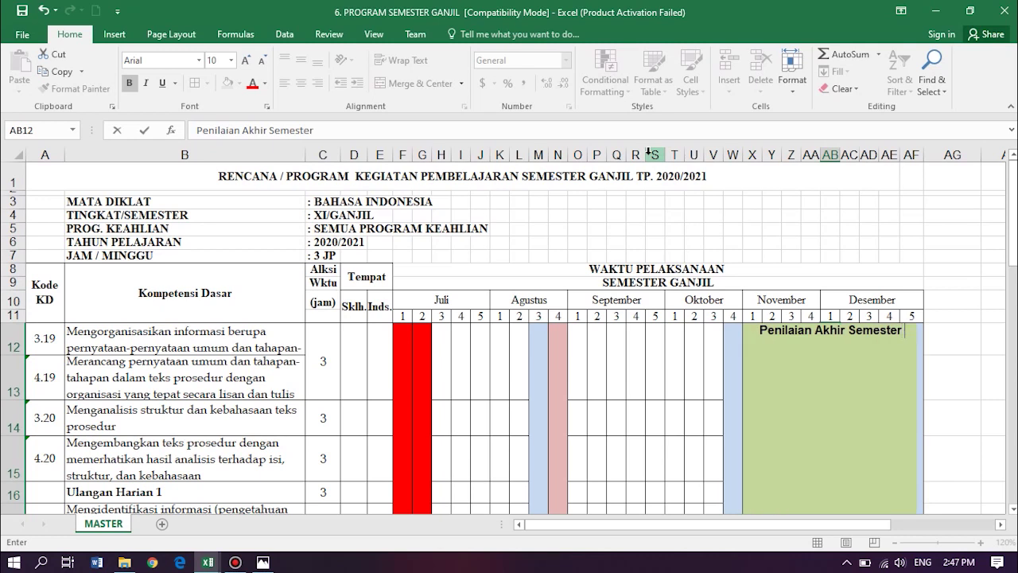
{"action": "type", "text": " ("}
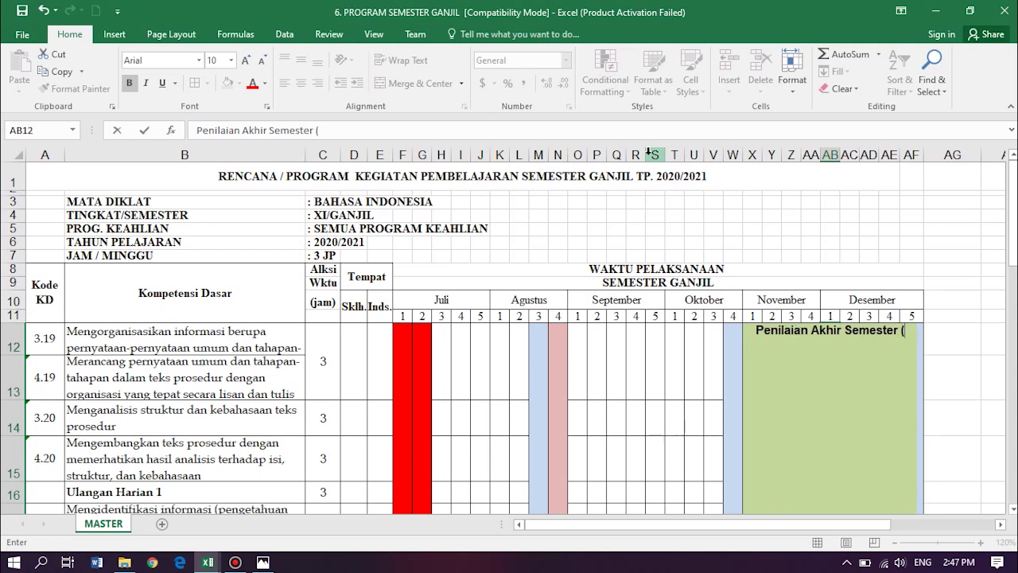
{"action": "type", "text": "PAS)"}
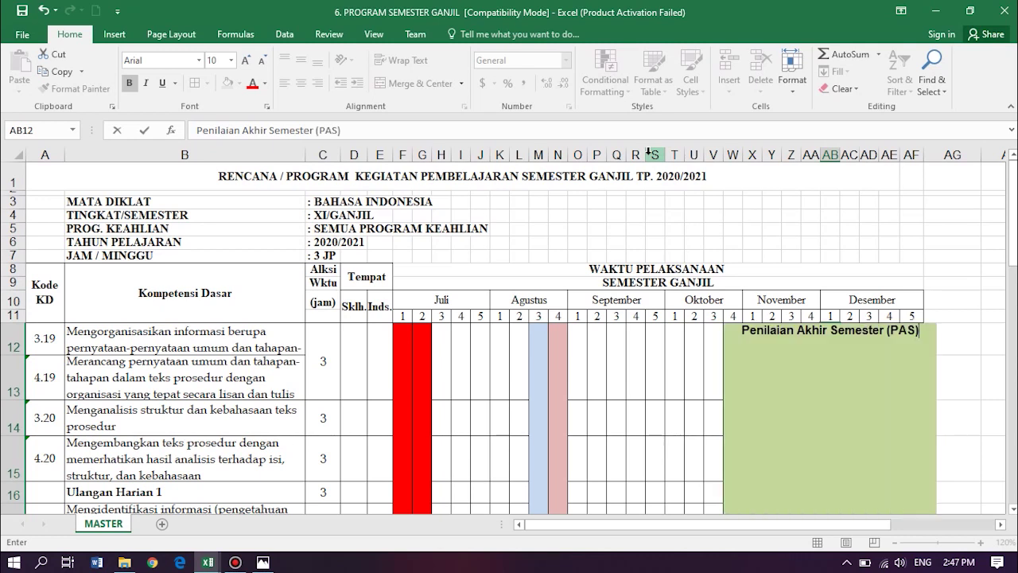
{"action": "key", "text": "Return"}
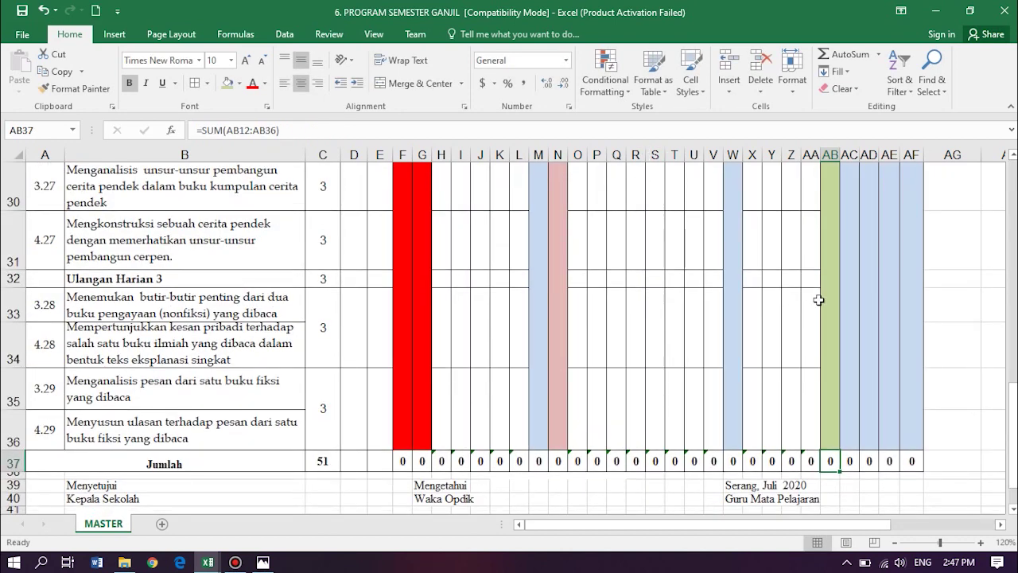
{"action": "scroll", "coordinate": [888, 304], "scroll_direction": "up", "scroll_amount": 5}
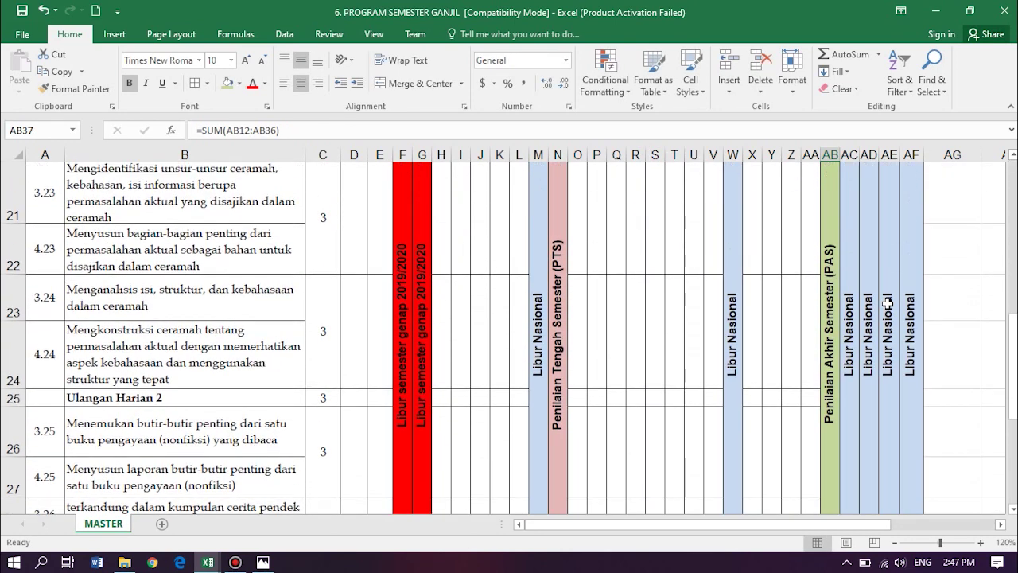
- Change the fill of the merged Desember week 2 column (AC12) to light purple
{"action": "scroll", "coordinate": [888, 304], "scroll_direction": "up", "scroll_amount": 4}
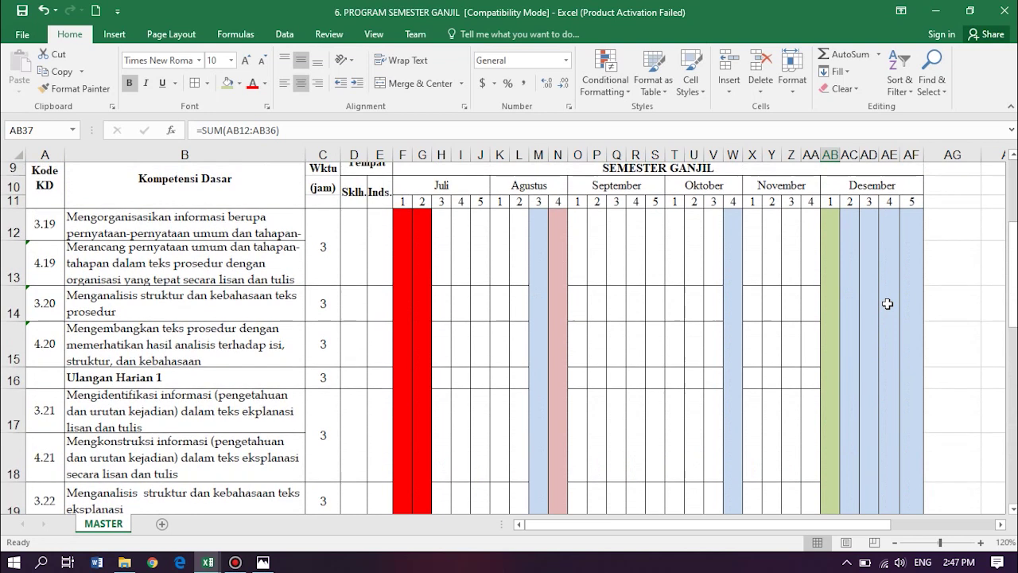
{"action": "left_click", "coordinate": [848, 288]}
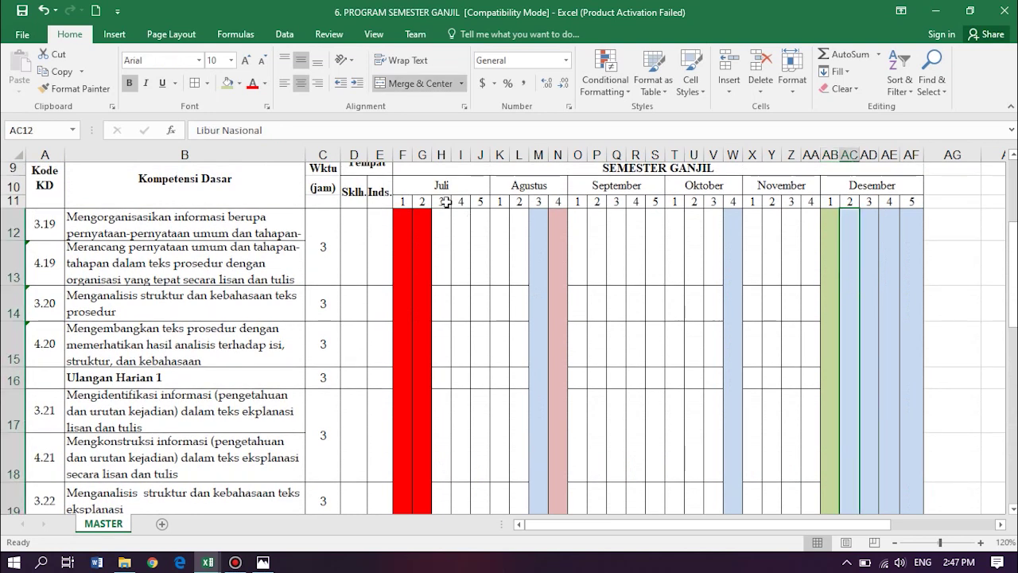
{"action": "left_click", "coordinate": [239, 84]}
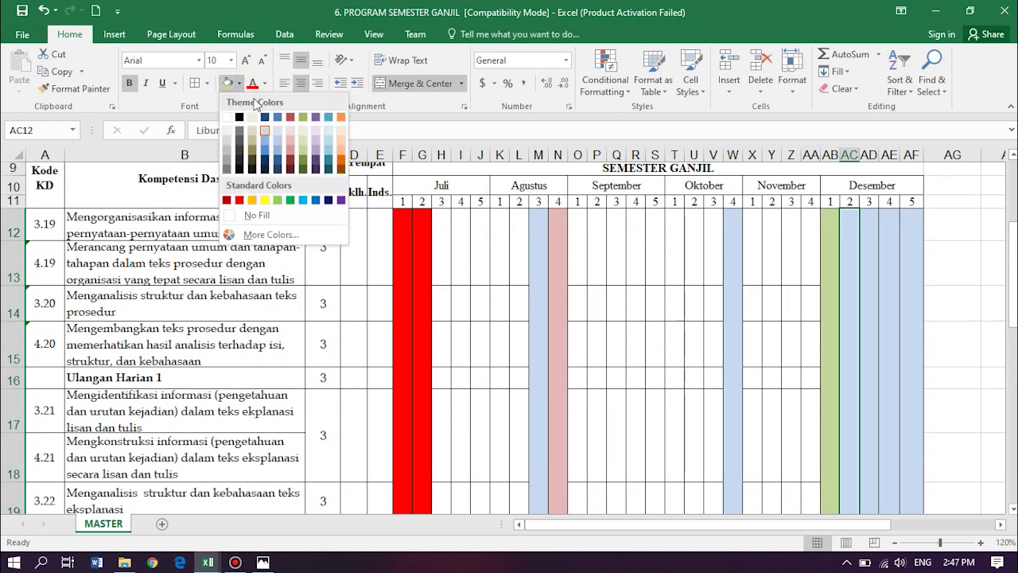
{"action": "left_click", "coordinate": [323, 148]}
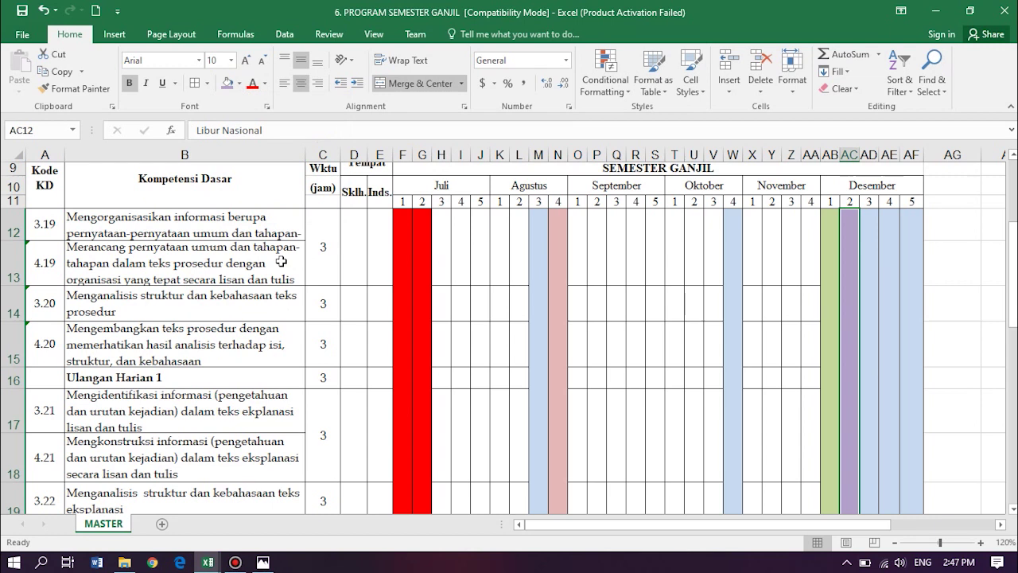
- Replace the Desember week 2 label with "Remedial/classmeeting"
{"action": "type", "text": "Re"}
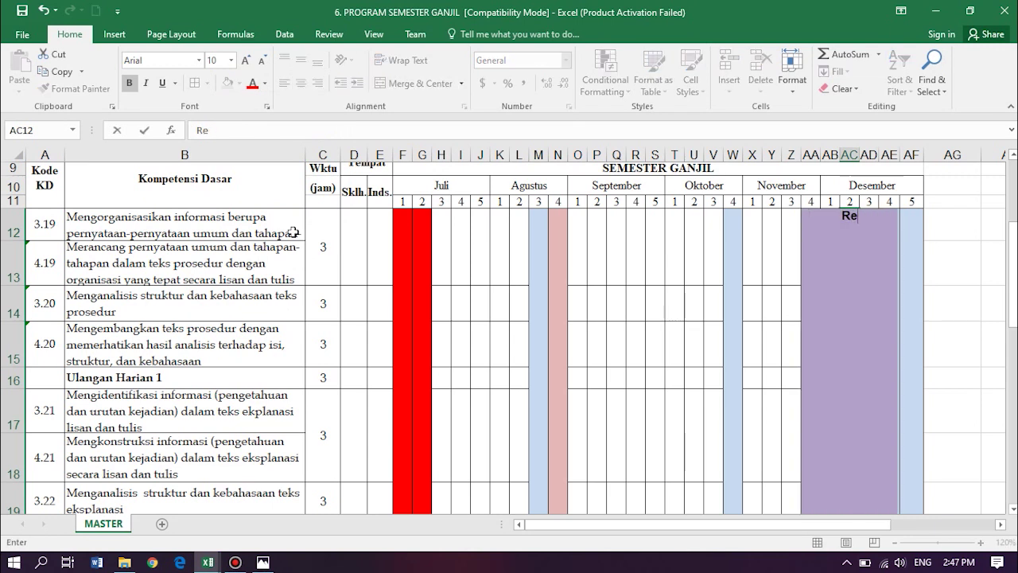
{"action": "type", "text": "medial/cla"}
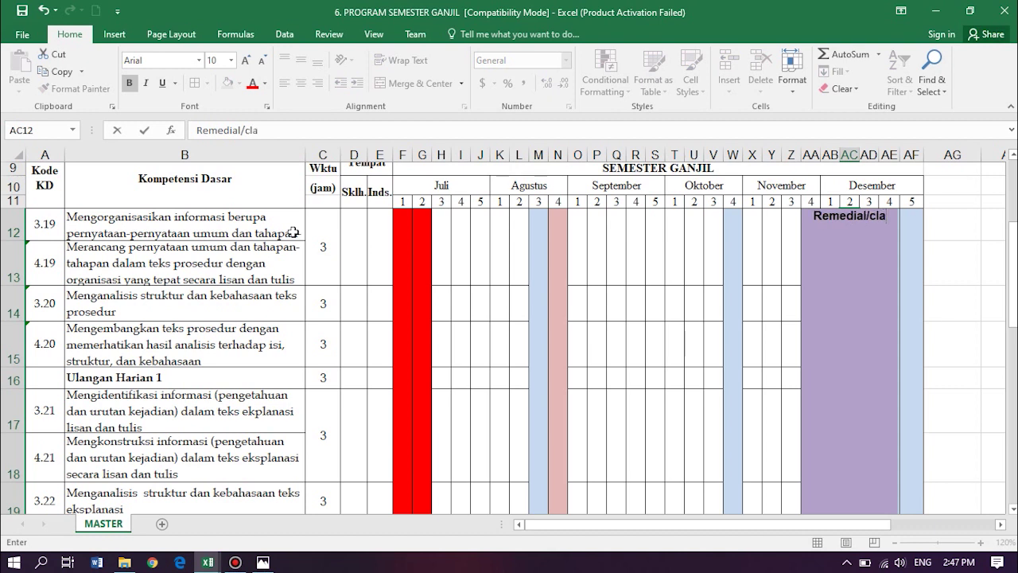
{"action": "type", "text": "ssmeeting"}
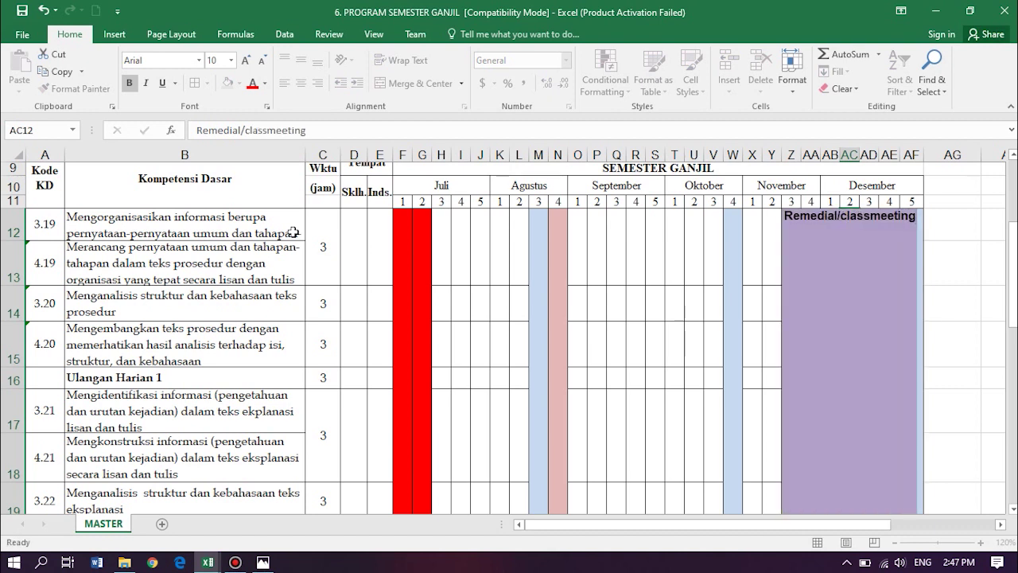
{"action": "key", "text": "shift+Left"}
{"action": "key", "text": "shift+Left"}
{"action": "key", "text": "shift+Left"}
{"action": "scroll", "coordinate": [37, 391], "scroll_direction": "up", "scroll_amount": 5}
{"action": "scroll", "coordinate": [884, 324], "scroll_direction": "up", "scroll_amount": 4}
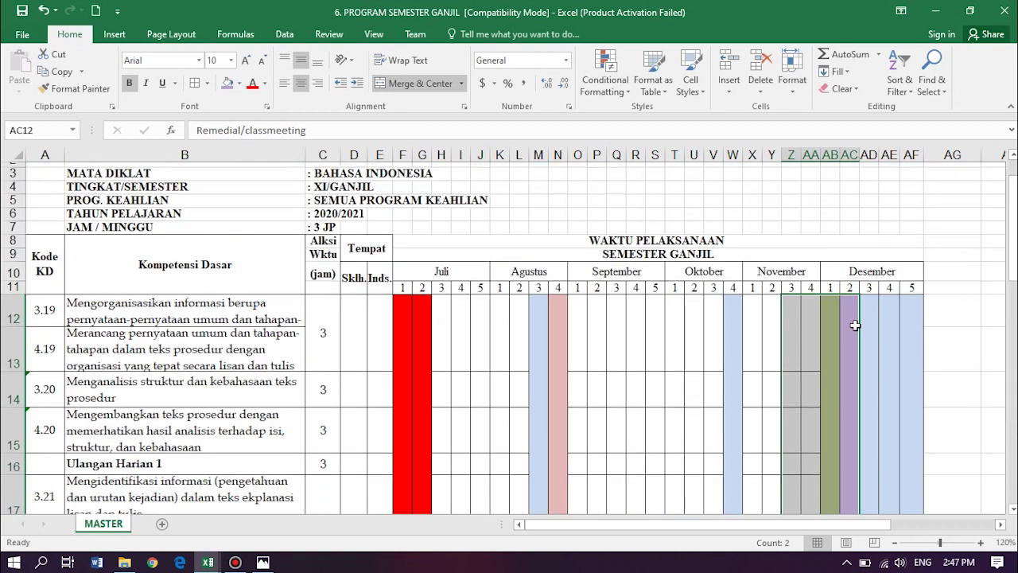
{"action": "left_click", "coordinate": [866, 357]}
- Italicize only the word "classmeeting" in the Desember week 2 label
{"action": "scroll", "coordinate": [830, 393], "scroll_direction": "down", "scroll_amount": 4}
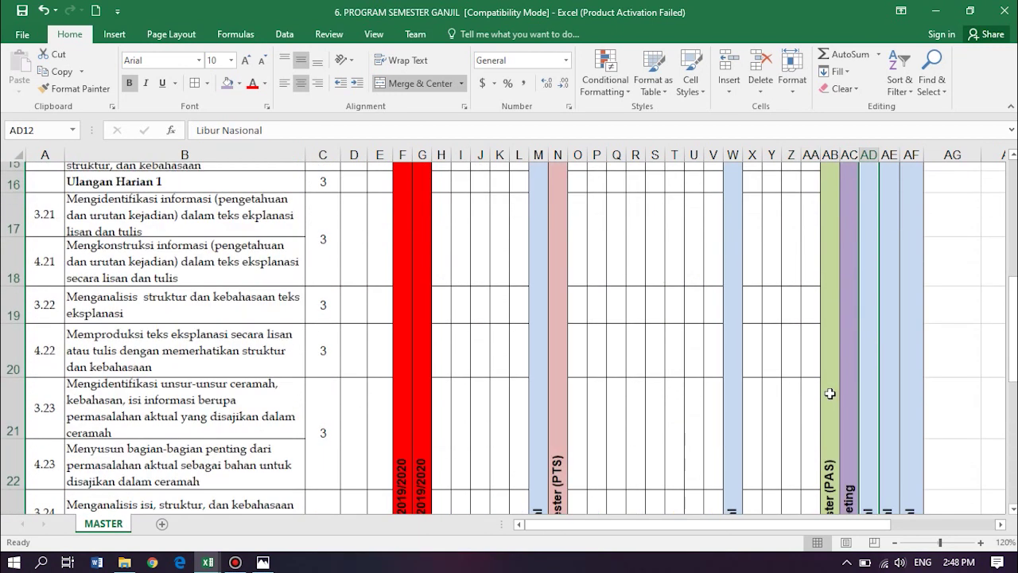
{"action": "scroll", "coordinate": [830, 393], "scroll_direction": "down", "scroll_amount": 2}
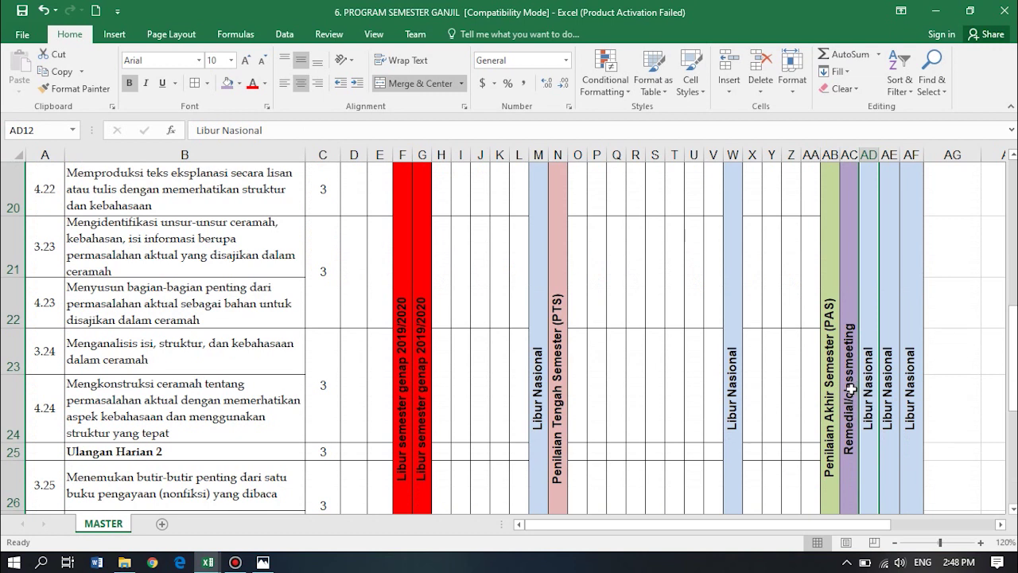
{"action": "left_click", "coordinate": [850, 388]}
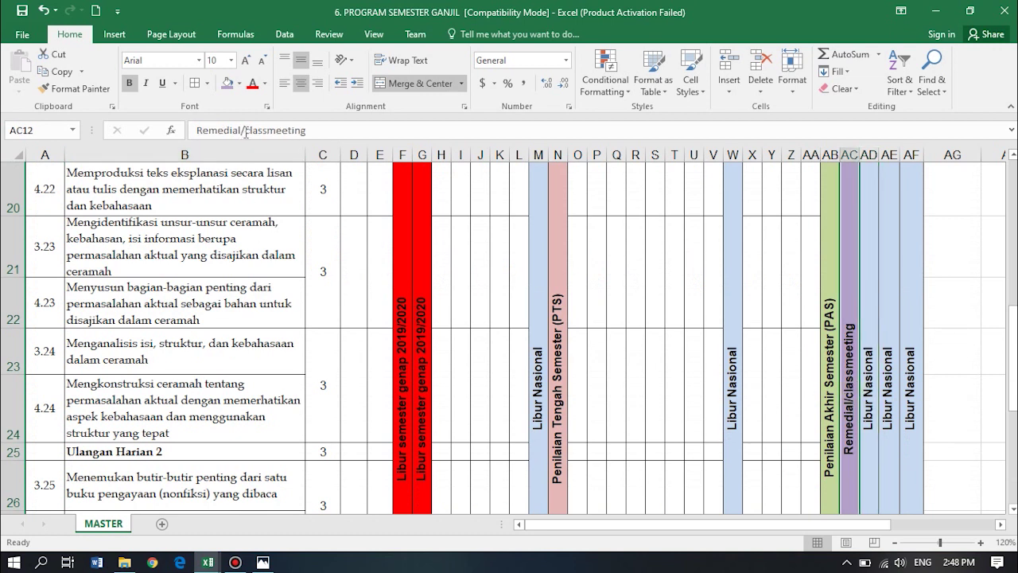
{"action": "left_click_drag", "start_coordinate": [245, 129], "coordinate": [308, 130]}
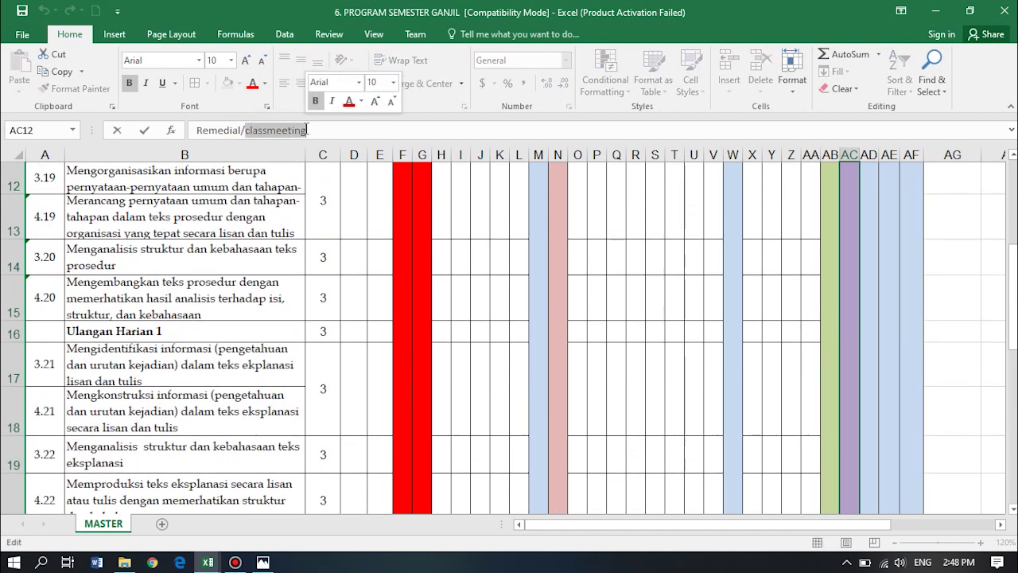
{"action": "key", "text": "ctrl+i"}
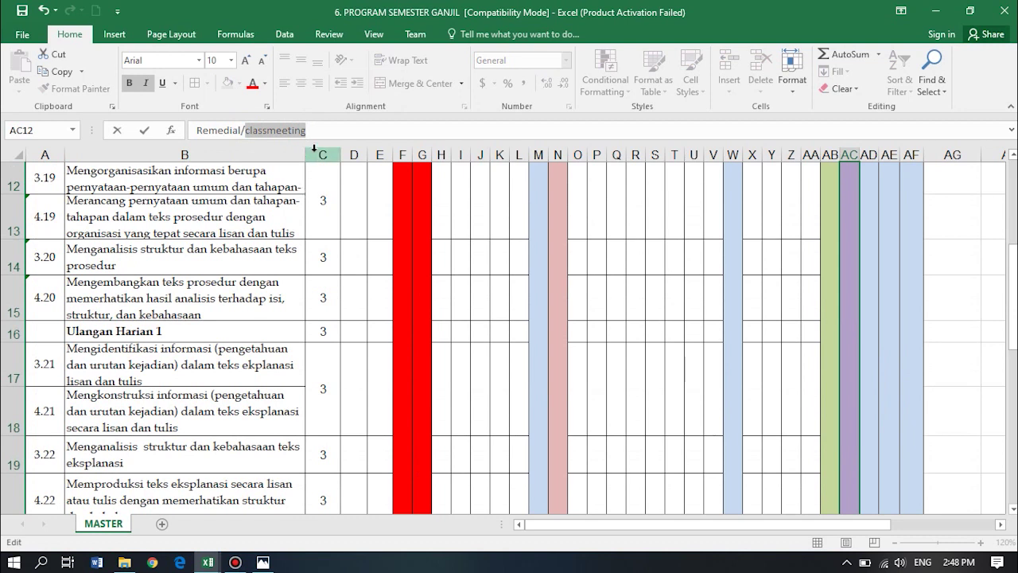
{"action": "left_click", "coordinate": [308, 130]}
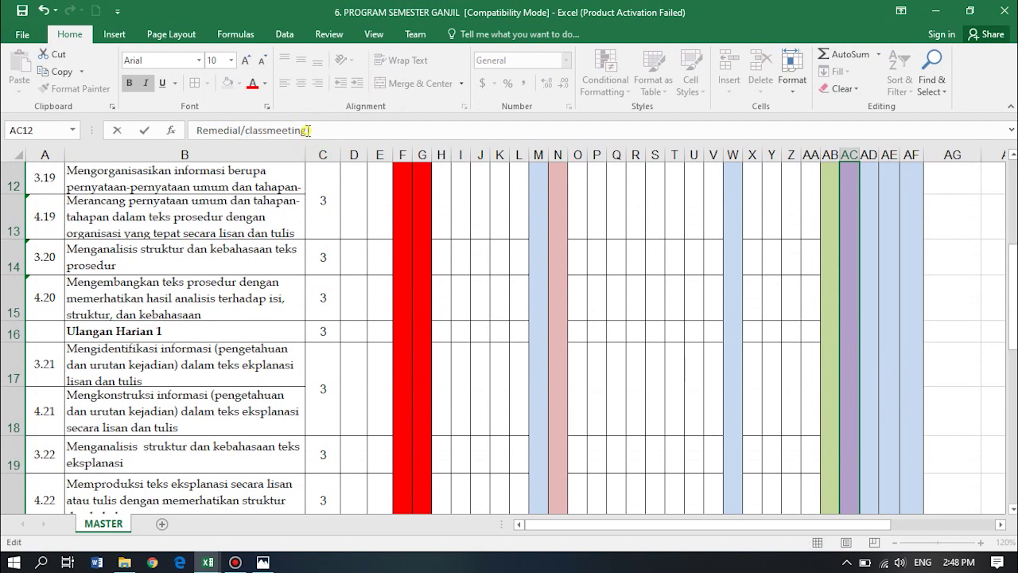
{"action": "left_click_drag", "start_coordinate": [308, 130], "coordinate": [244, 135]}
{"action": "left_click", "coordinate": [244, 140]}
{"action": "double_click", "coordinate": [248, 136]}
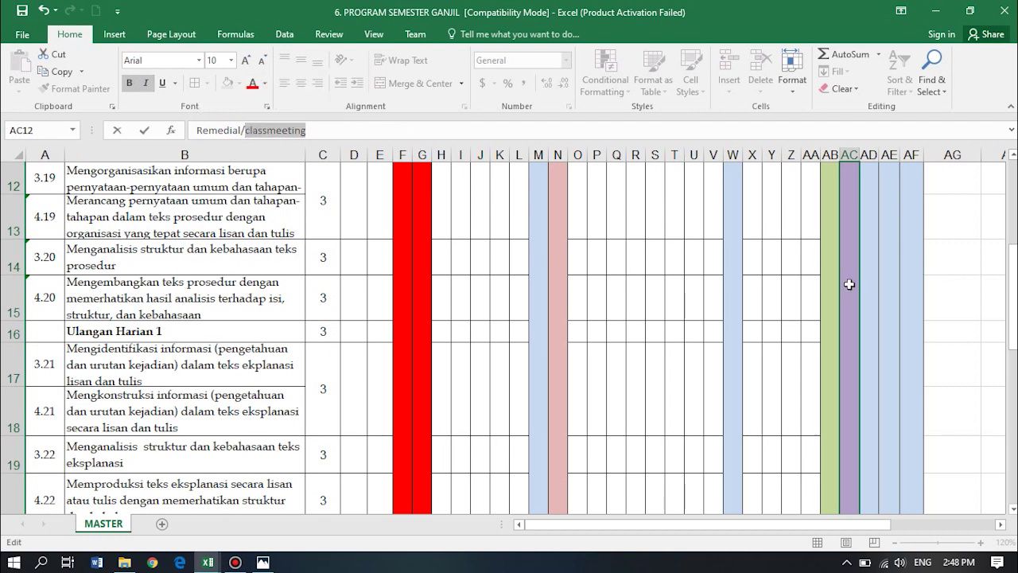
{"action": "left_click", "coordinate": [784, 289]}
{"action": "scroll", "coordinate": [784, 288], "scroll_direction": "down", "scroll_amount": 4}
{"action": "scroll", "coordinate": [783, 292], "scroll_direction": "up", "scroll_amount": 2}
{"action": "scroll", "coordinate": [784, 289], "scroll_direction": "up", "scroll_amount": 1}
- Change the fill of the merged Desember week 3 column (AD12) to light orange
{"action": "scroll", "coordinate": [804, 268], "scroll_direction": "up", "scroll_amount": 3}
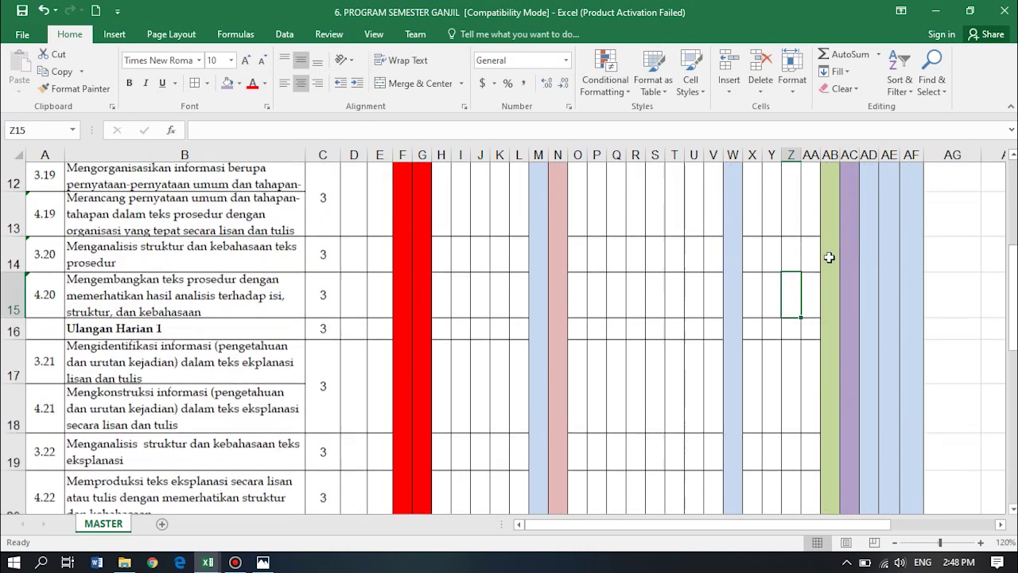
{"action": "left_click", "coordinate": [867, 238]}
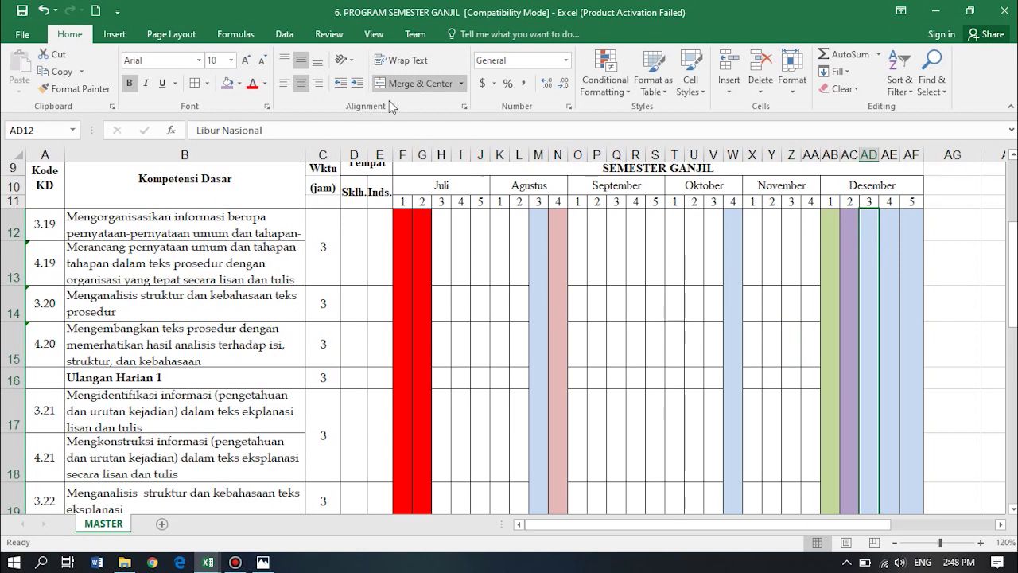
{"action": "left_click", "coordinate": [239, 83]}
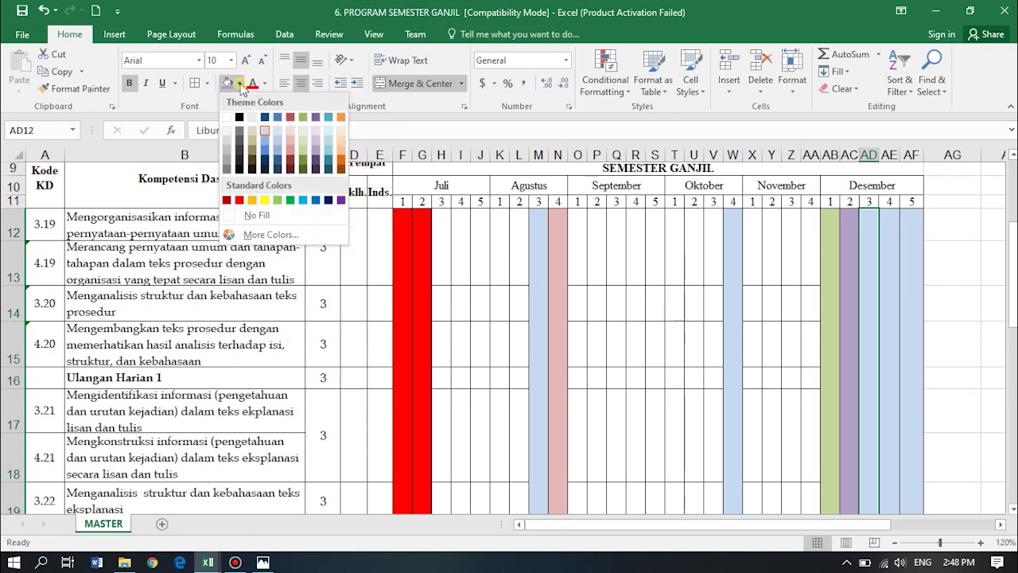
{"action": "left_click", "coordinate": [342, 147]}
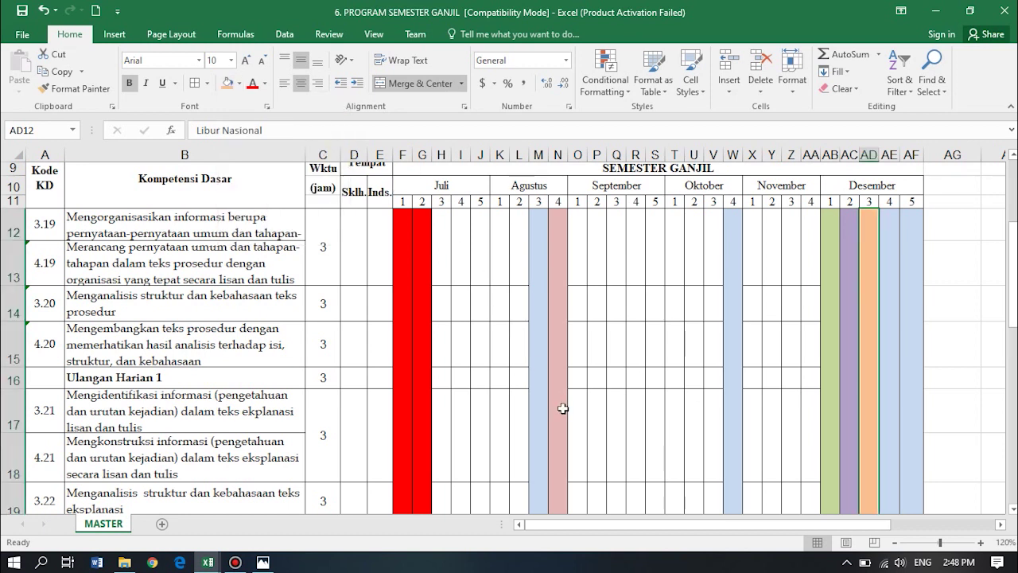
- Replace the Desember week 3 label with "Olah Nilai/Pembagian Rapot" and check how it displays vertically
{"action": "type", "text": "Olah Nilai/Pembagian Rapot"}
{"action": "key", "text": "Return"}
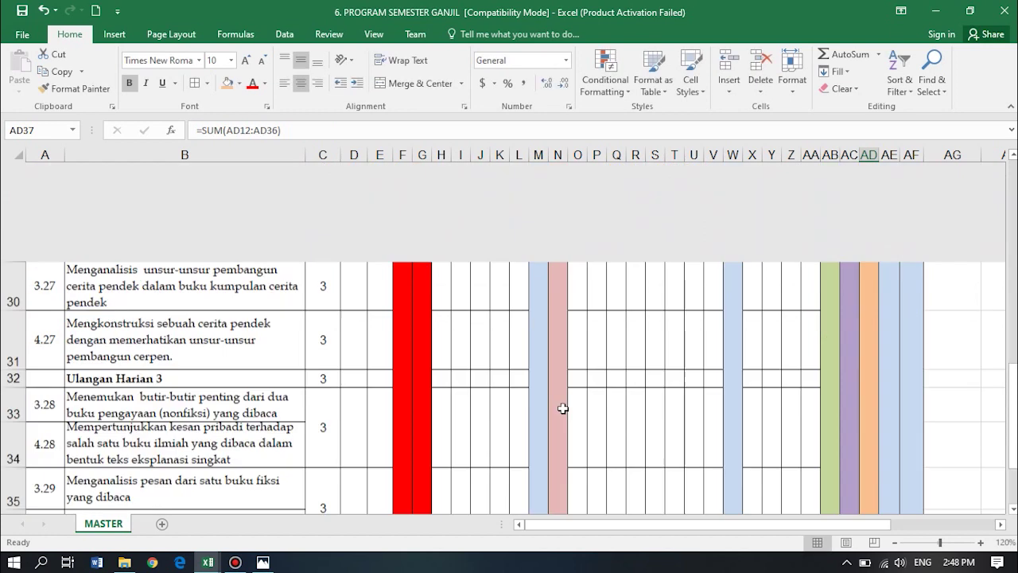
{"action": "scroll", "coordinate": [931, 302], "scroll_direction": "up", "scroll_amount": 2}
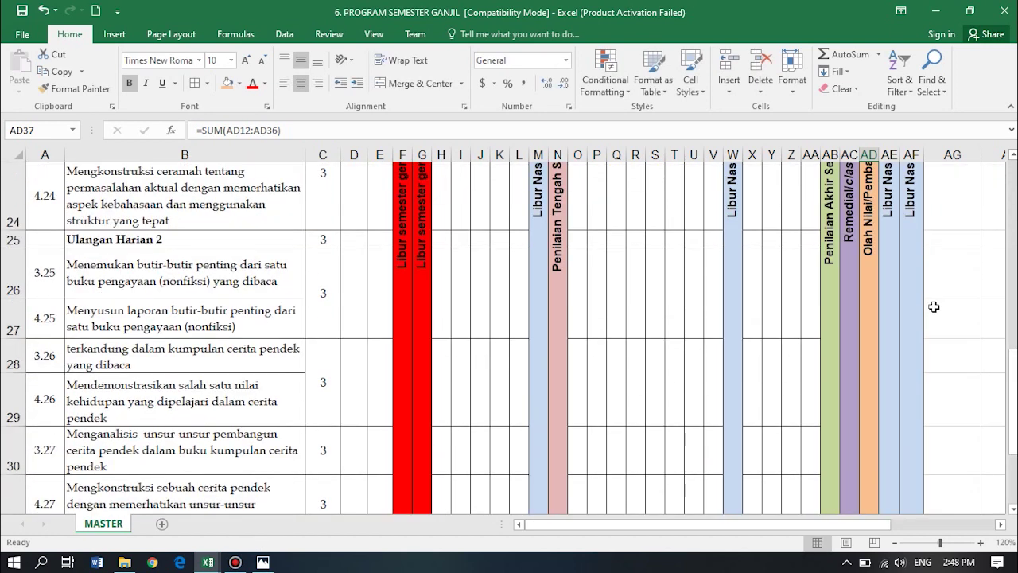
{"action": "scroll", "coordinate": [931, 302], "scroll_direction": "up", "scroll_amount": 1}
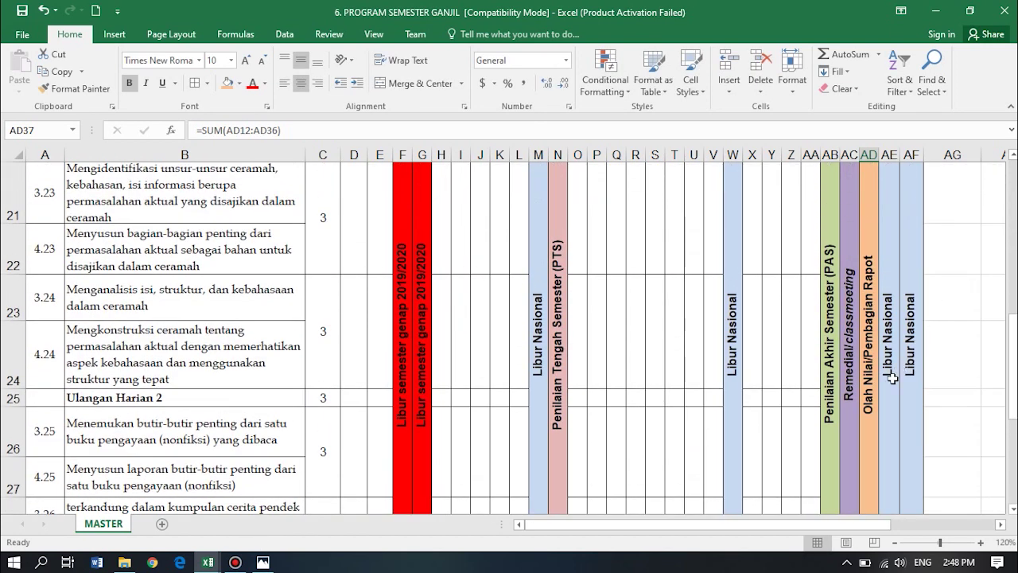
{"action": "scroll", "coordinate": [893, 378], "scroll_direction": "up", "scroll_amount": 4}
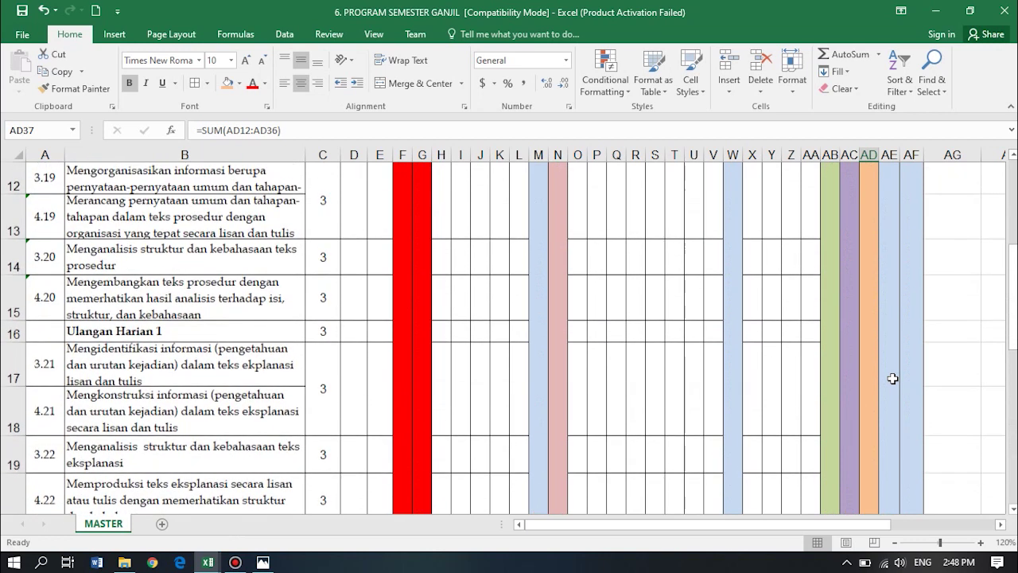
- Change the fill of the merged Desember week 4 column (AE12) to red
{"action": "scroll", "coordinate": [892, 379], "scroll_direction": "up", "scroll_amount": 2}
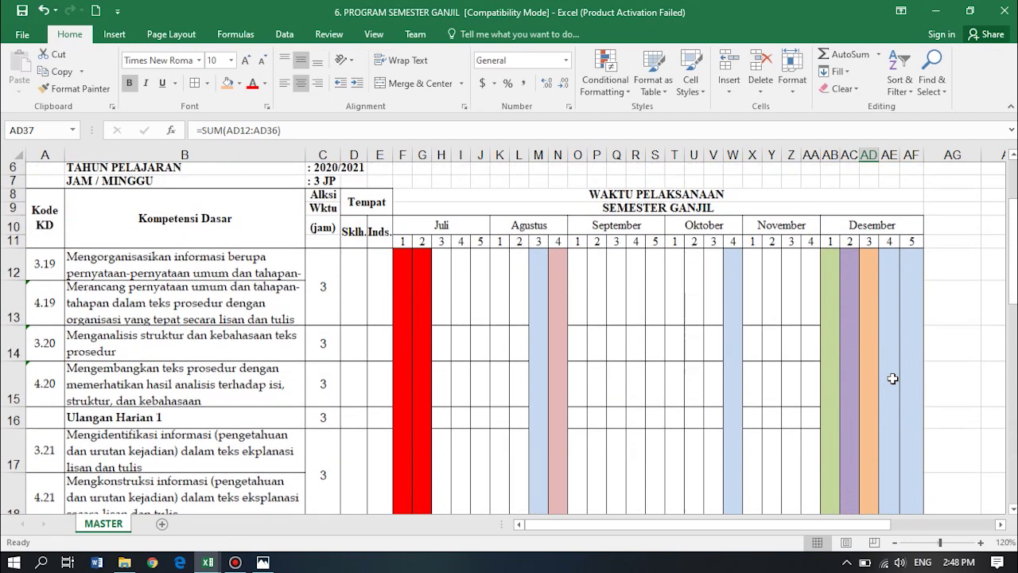
{"action": "left_click", "coordinate": [892, 326]}
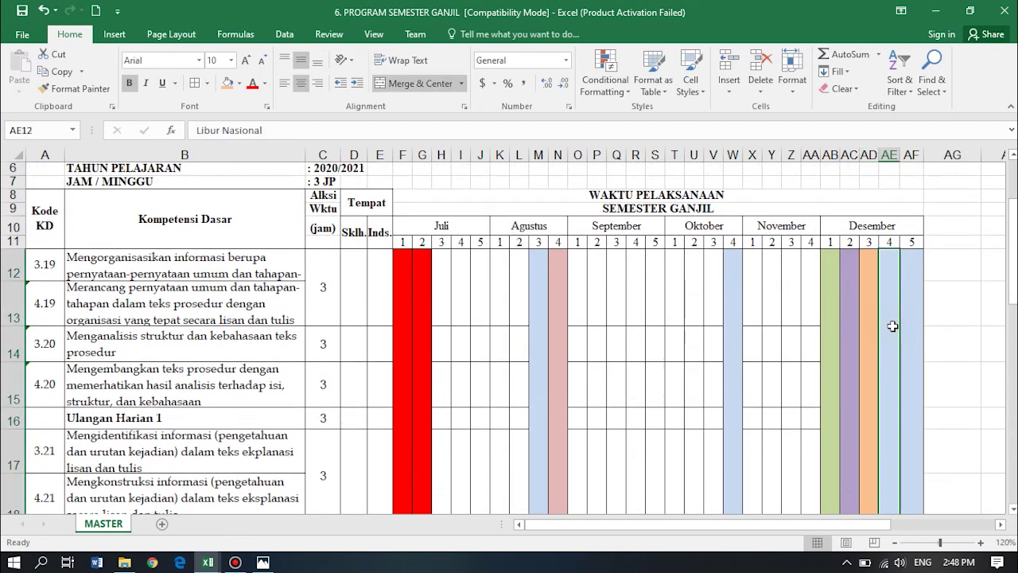
{"action": "left_click", "coordinate": [238, 83]}
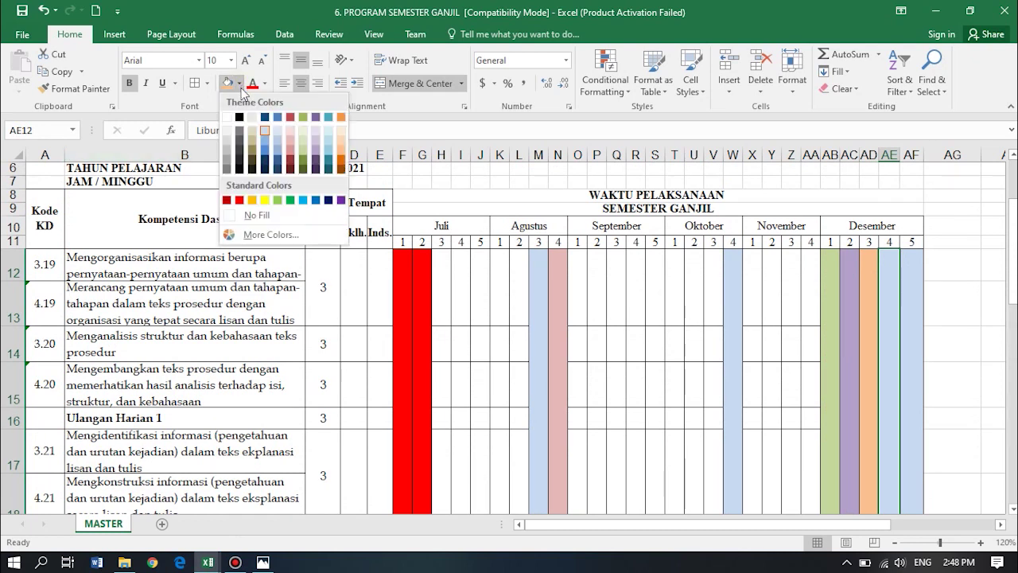
{"action": "left_click", "coordinate": [240, 200]}
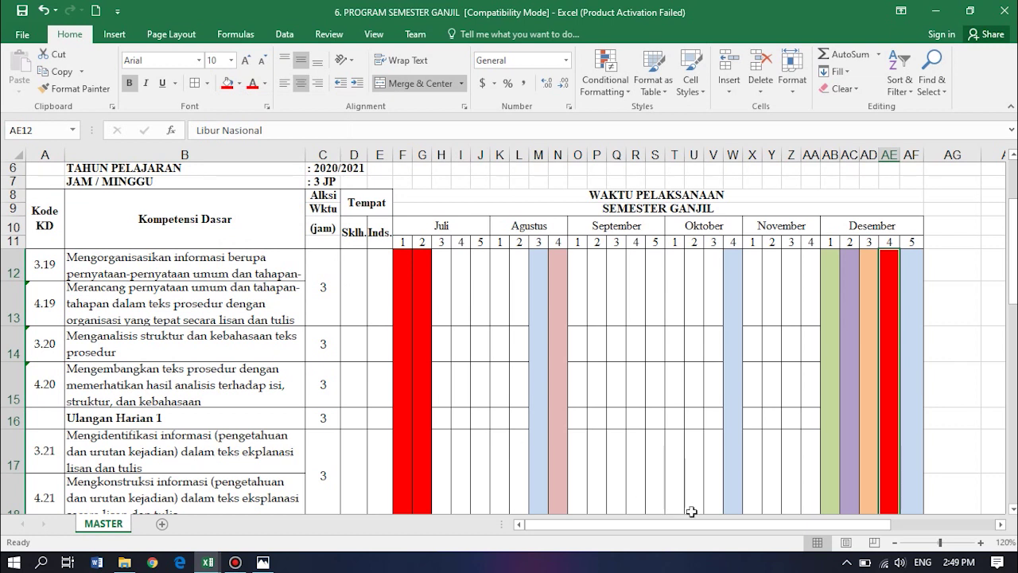
- Replace the Desember week 4 label with "Libur semester ganjil 2020/2021"
{"action": "type", "text": "L"}
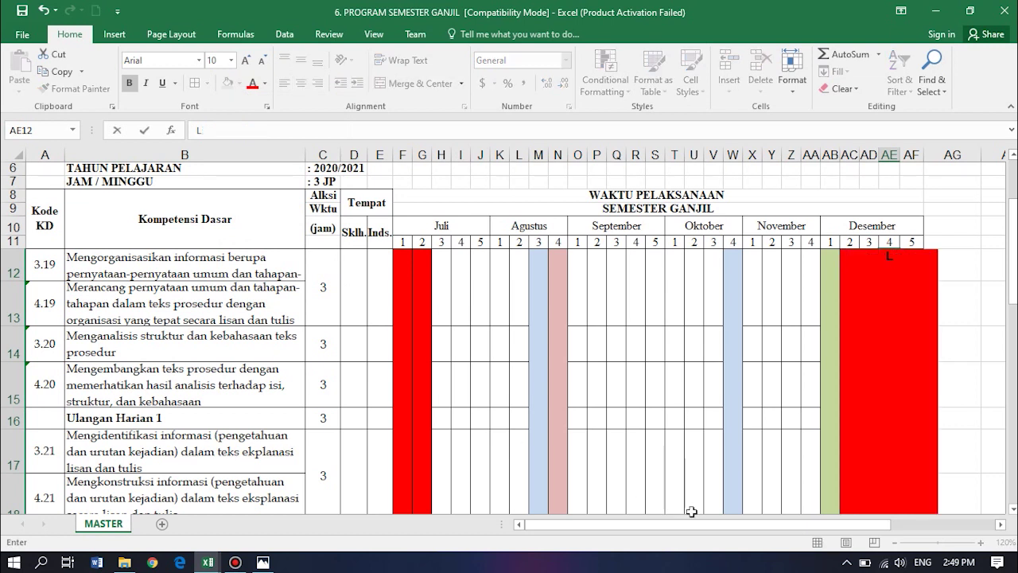
{"action": "type", "text": "ibur seme"}
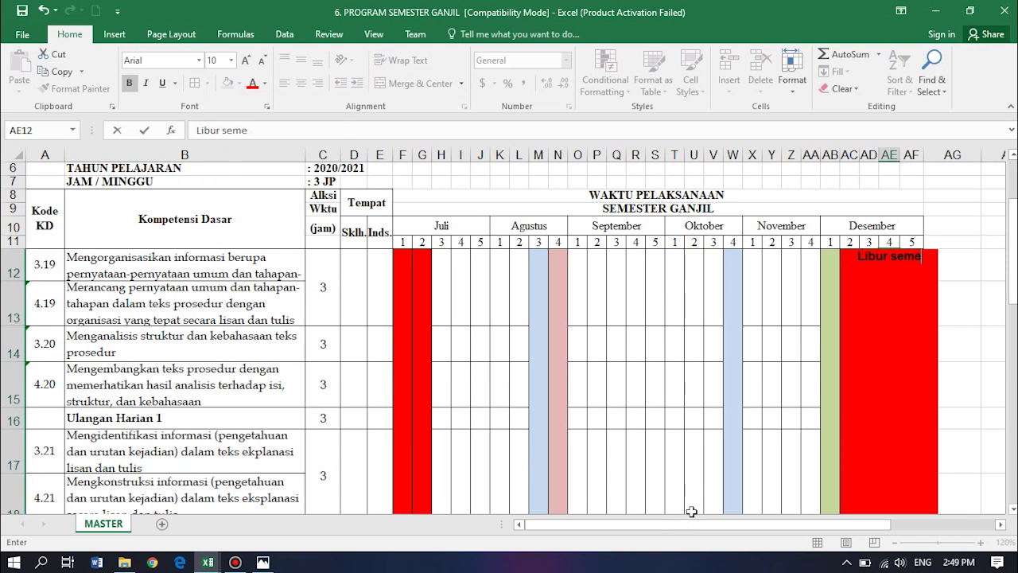
{"action": "type", "text": "ster ganjil"}
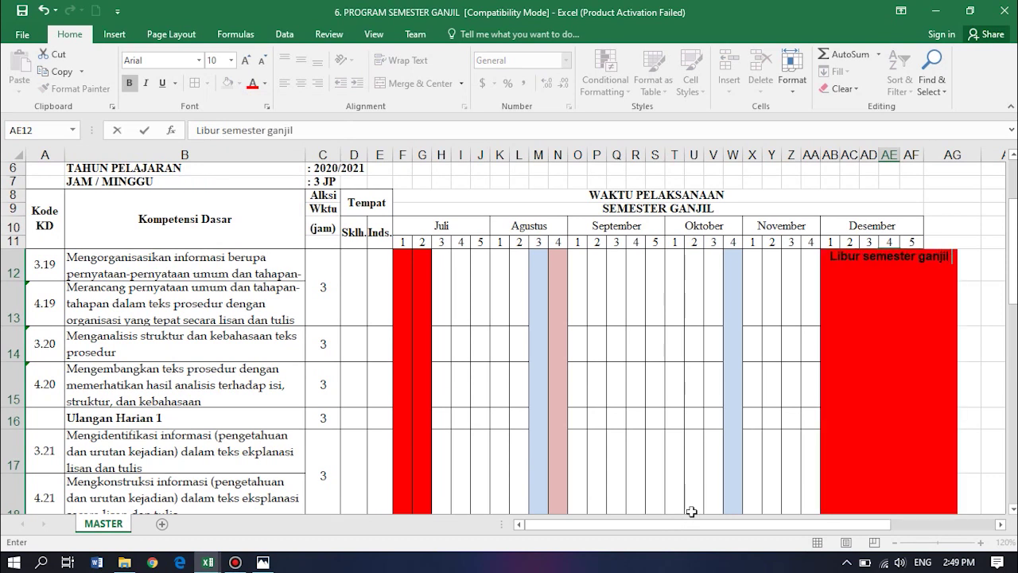
{"action": "type", "text": " 2020/2021"}
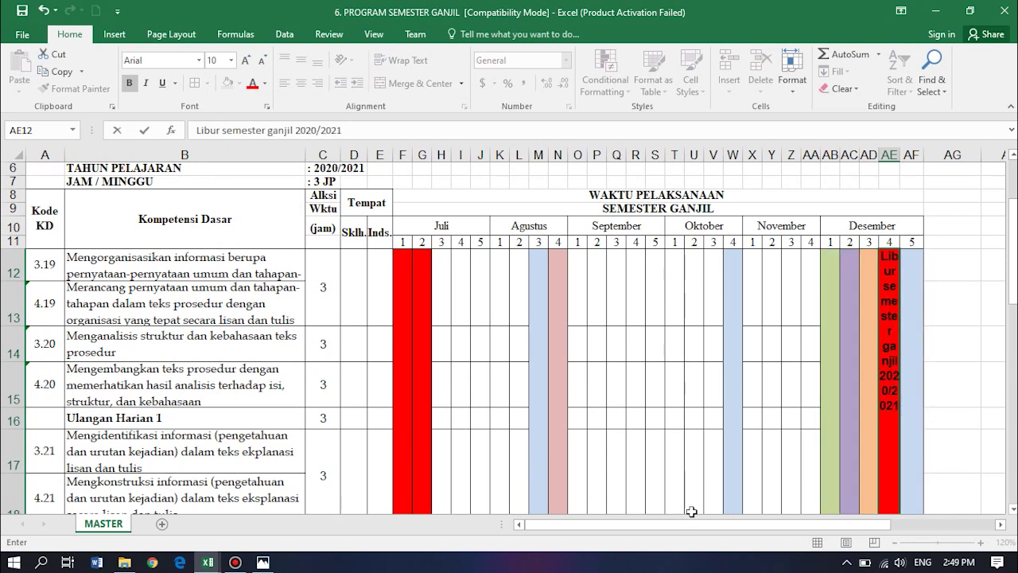
{"action": "key", "text": "Return"}
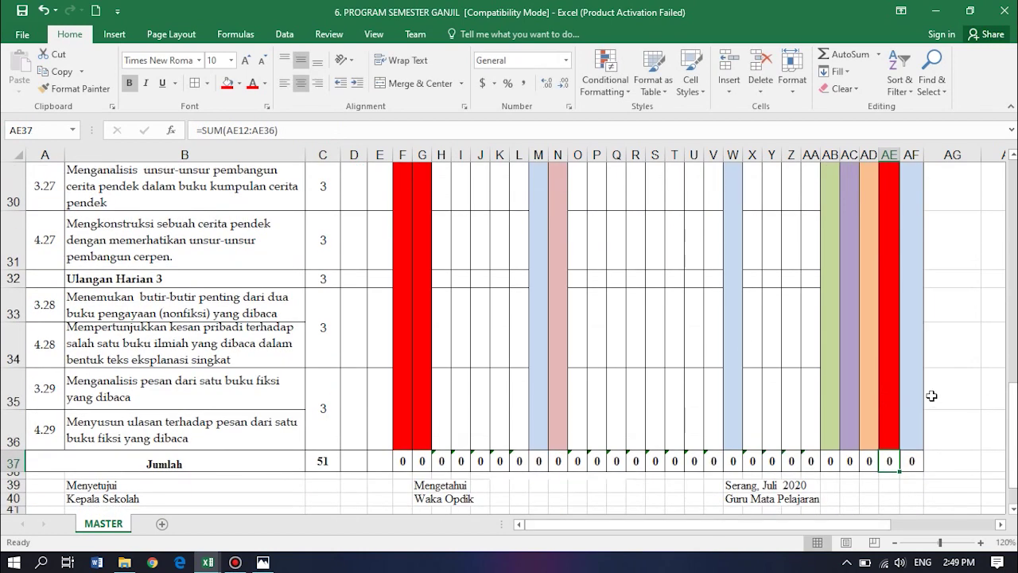
- Copy the red Desember week 4 column onto the Desember week 5 column (AF12), replacing its fill and label
{"action": "scroll", "coordinate": [932, 395], "scroll_direction": "up", "scroll_amount": 3}
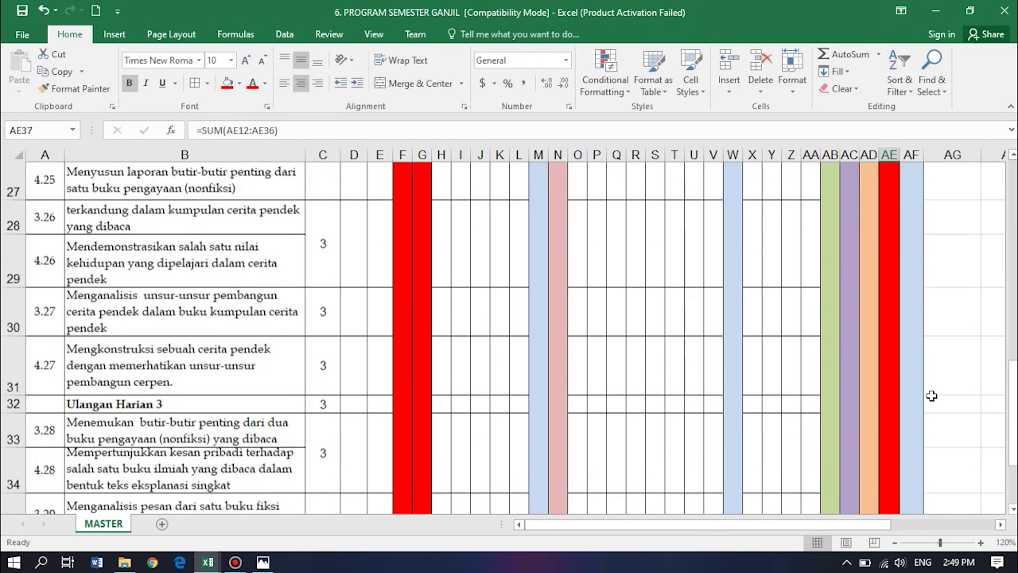
{"action": "left_click", "coordinate": [885, 307]}
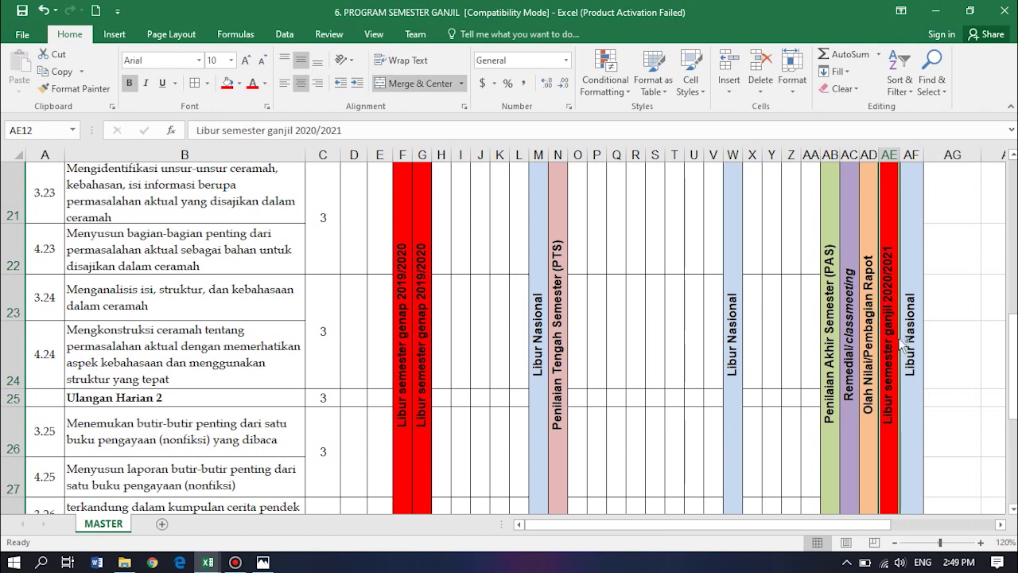
{"action": "key", "text": "ctrl+c"}
{"action": "left_click", "coordinate": [912, 335]}
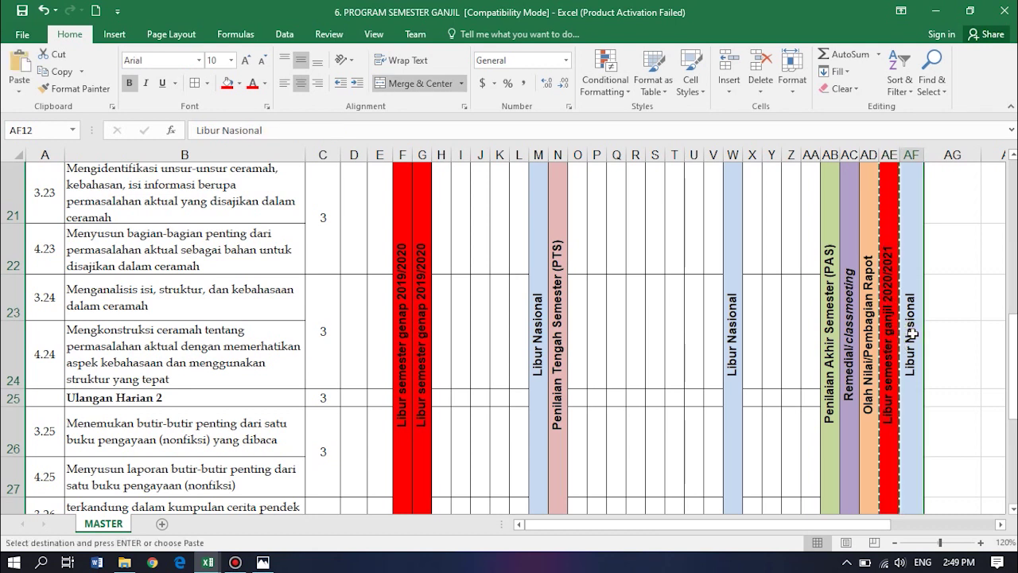
{"action": "key", "text": "ctrl+v"}
- Review the coloured non-effective week columns from the header down to the Jumlah row and signature block
{"action": "scroll", "coordinate": [904, 446], "scroll_direction": "up", "scroll_amount": 5}
{"action": "scroll", "coordinate": [907, 439], "scroll_direction": "down", "scroll_amount": 1}
{"action": "scroll", "coordinate": [907, 439], "scroll_direction": "down", "scroll_amount": 7}
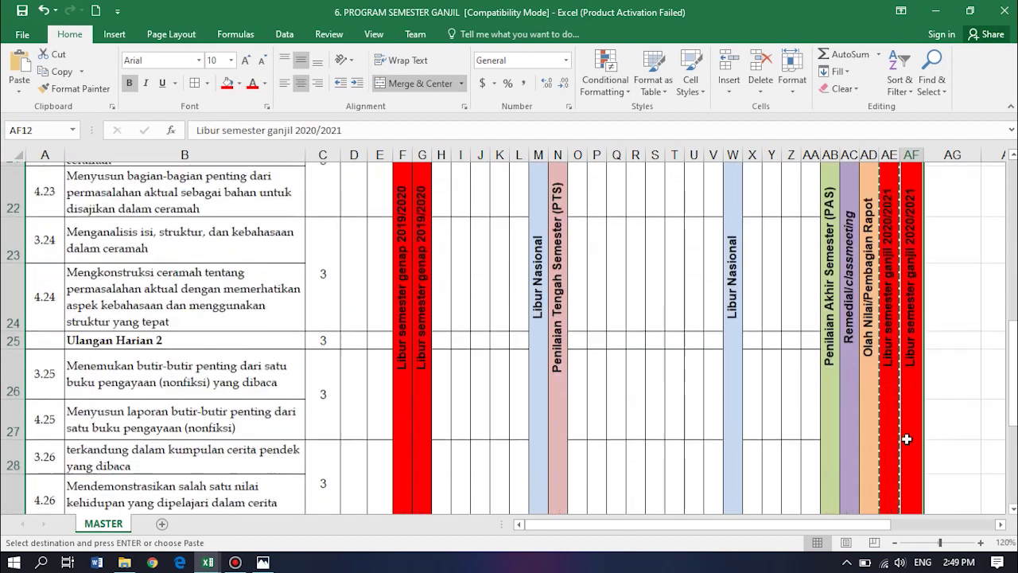
{"action": "scroll", "coordinate": [907, 438], "scroll_direction": "down", "scroll_amount": 2}
{"action": "scroll", "coordinate": [907, 438], "scroll_direction": "up", "scroll_amount": 2}
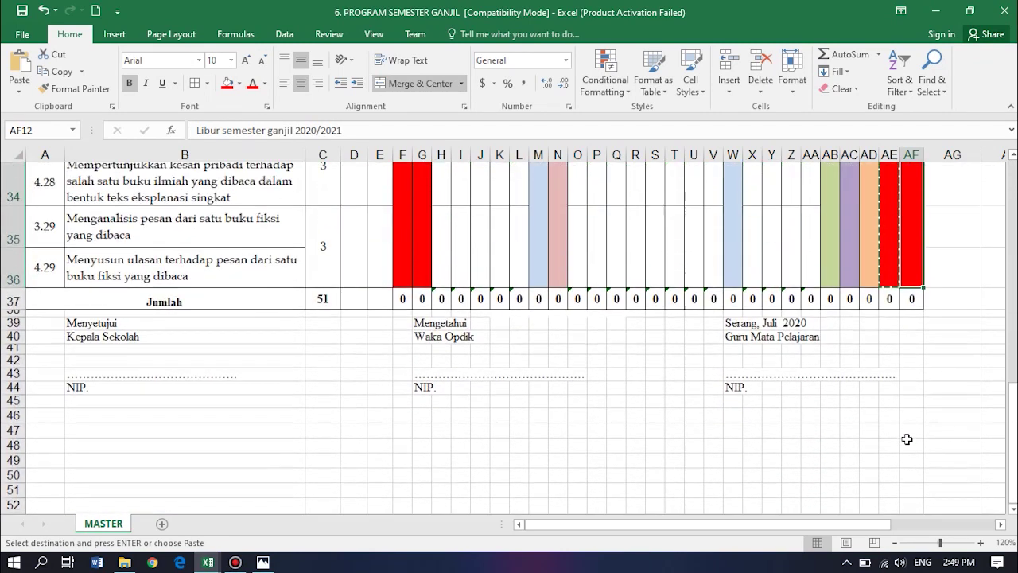
{"action": "scroll", "coordinate": [907, 439], "scroll_direction": "down", "scroll_amount": 2}
{"action": "scroll", "coordinate": [907, 438], "scroll_direction": "up", "scroll_amount": 3}
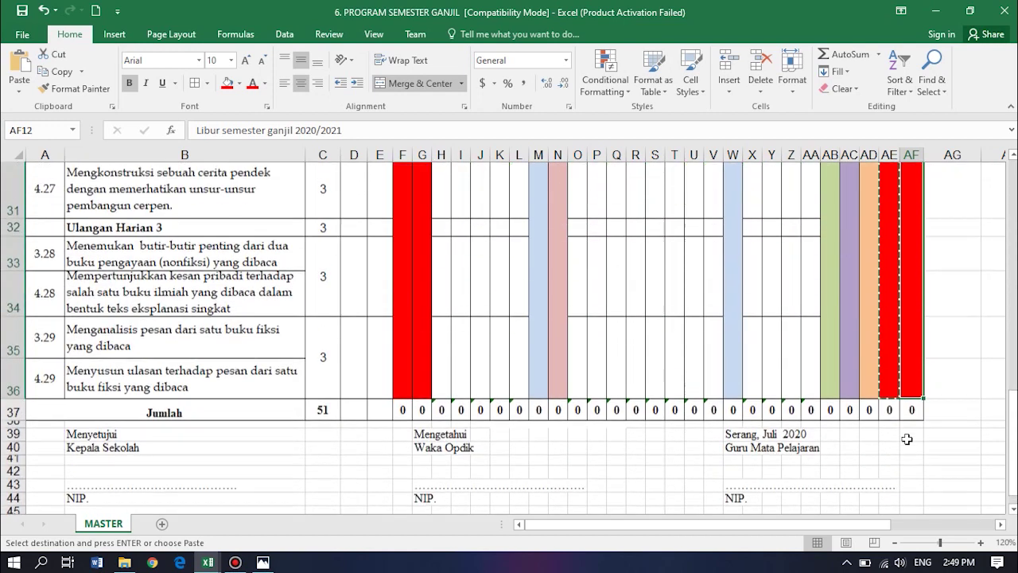
{"action": "scroll", "coordinate": [906, 438], "scroll_direction": "up", "scroll_amount": 6}
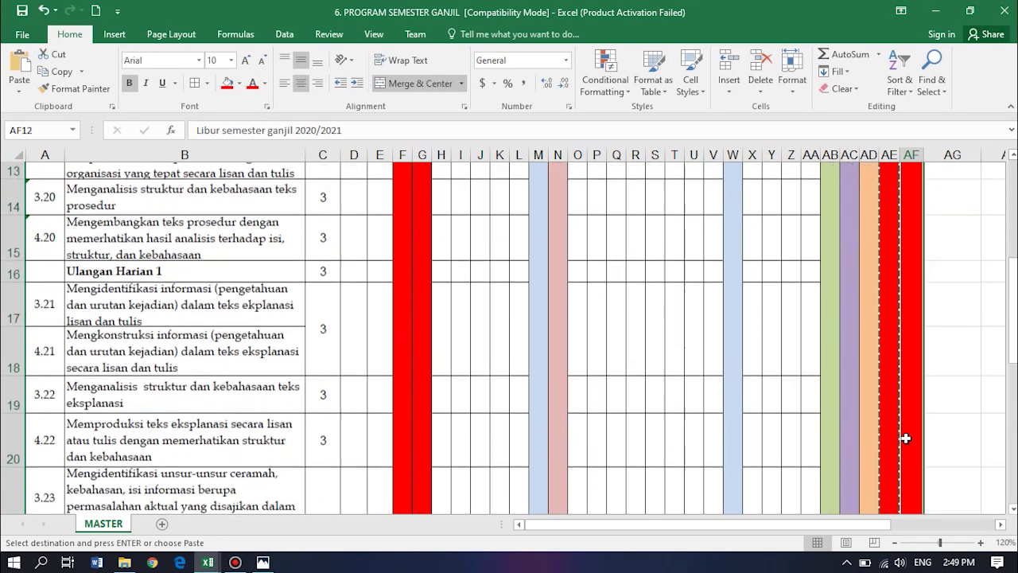
{"action": "scroll", "coordinate": [906, 439], "scroll_direction": "up", "scroll_amount": 2}
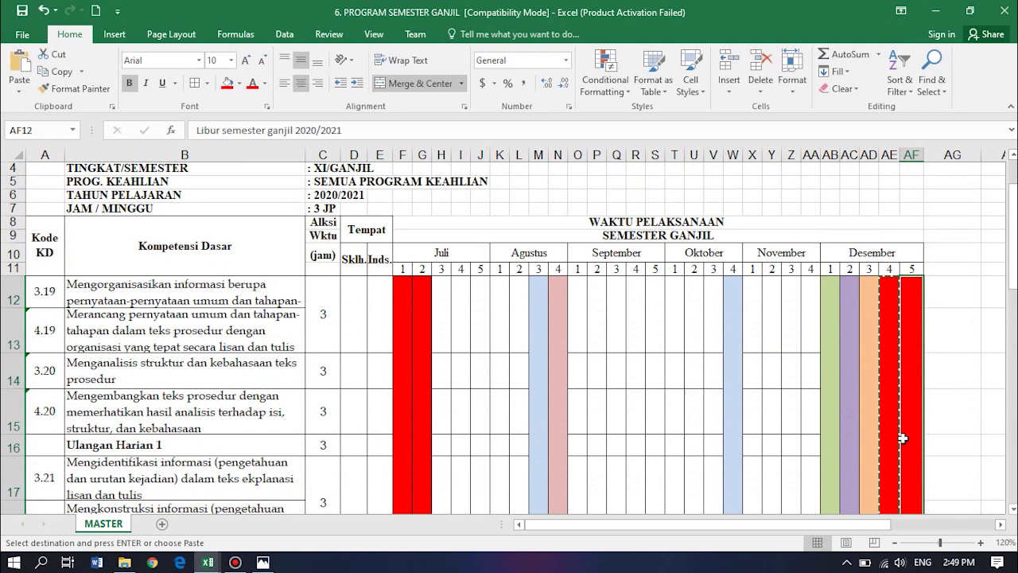
- Mark the school location (Sklh.) for competencies 3.19 and 4.19 with "V" in D12
{"action": "left_click", "coordinate": [315, 315]}
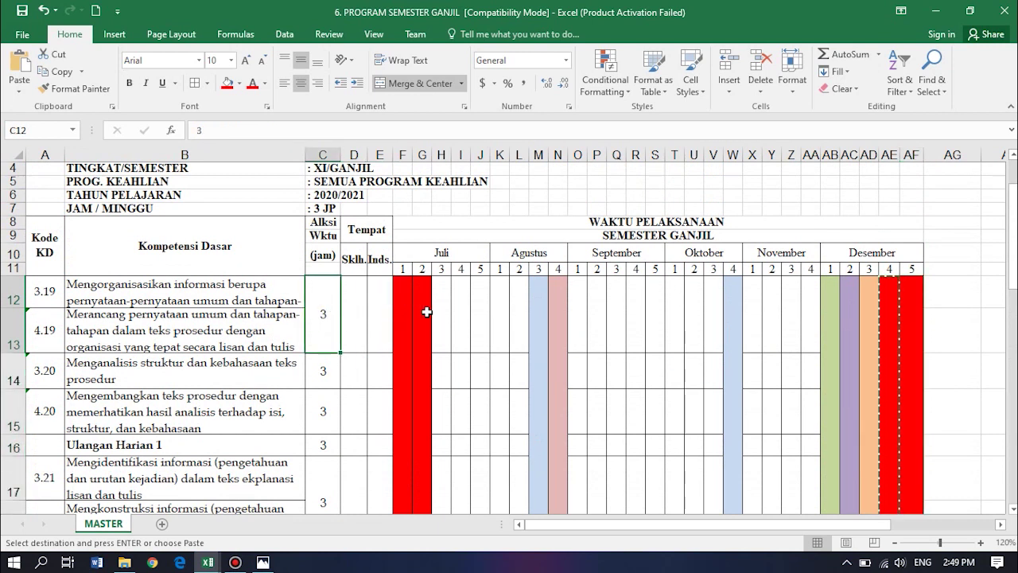
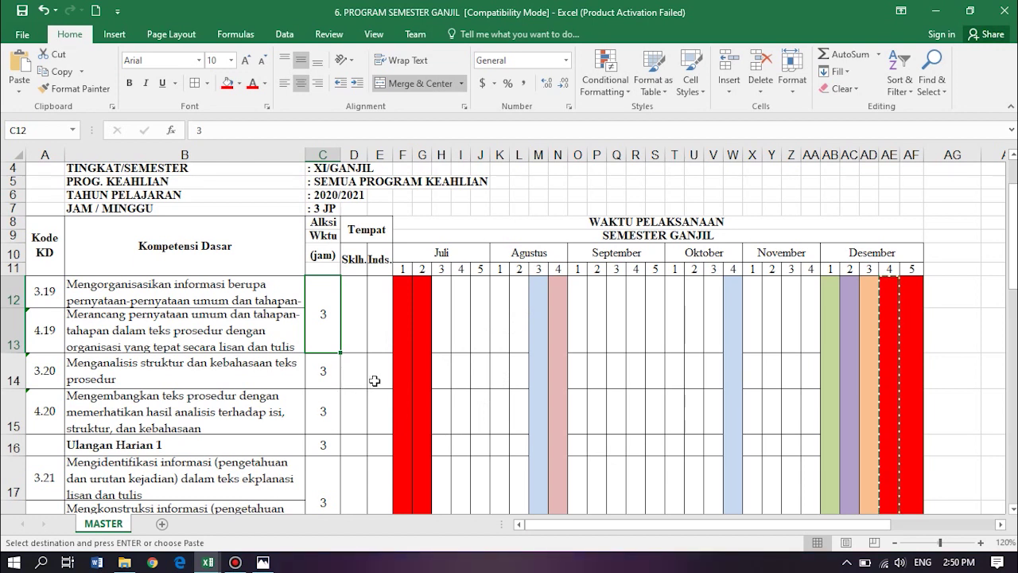
{"action": "left_click", "coordinate": [382, 370]}
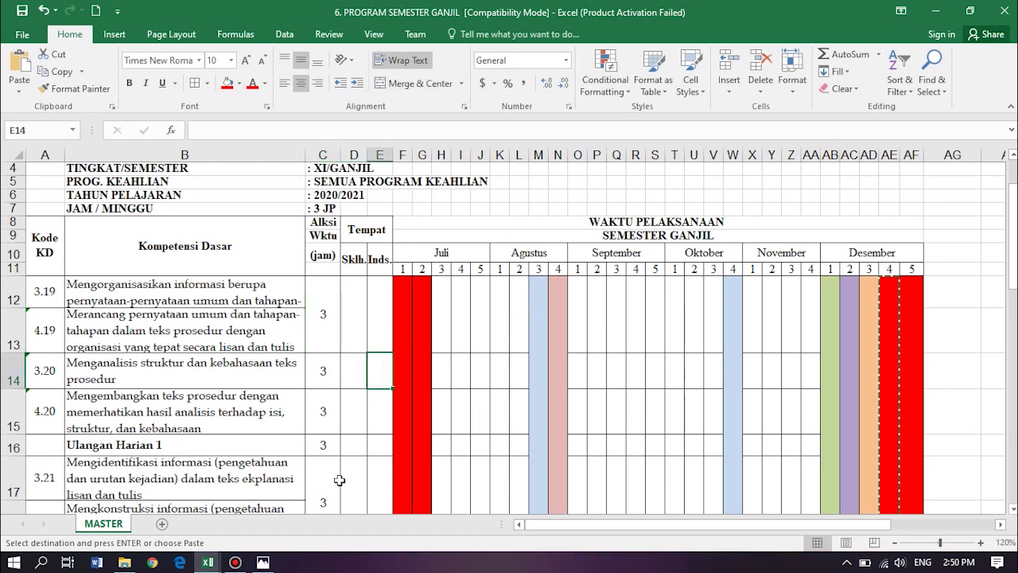
{"action": "left_click", "coordinate": [350, 318]}
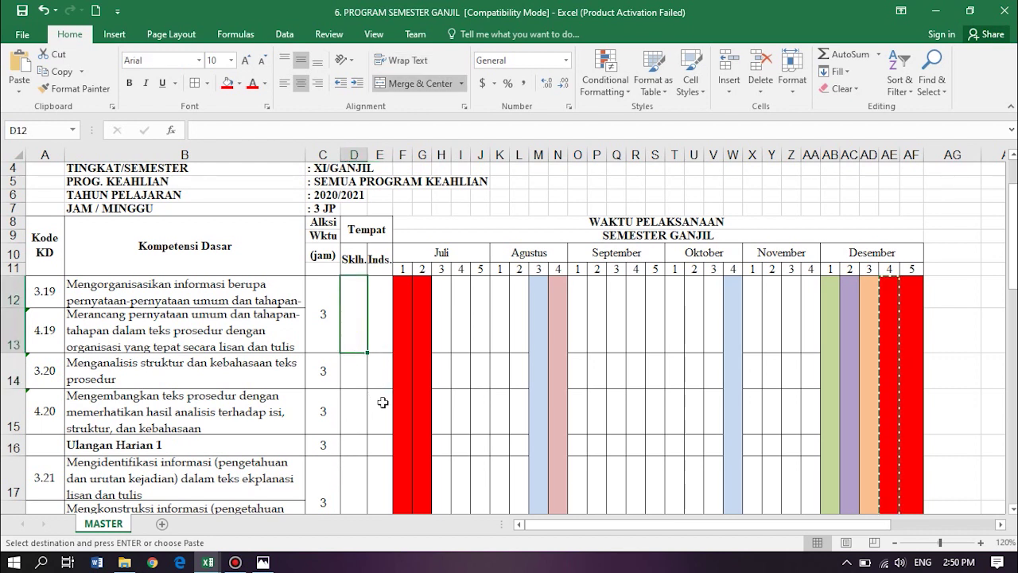
{"action": "type", "text": "V"}
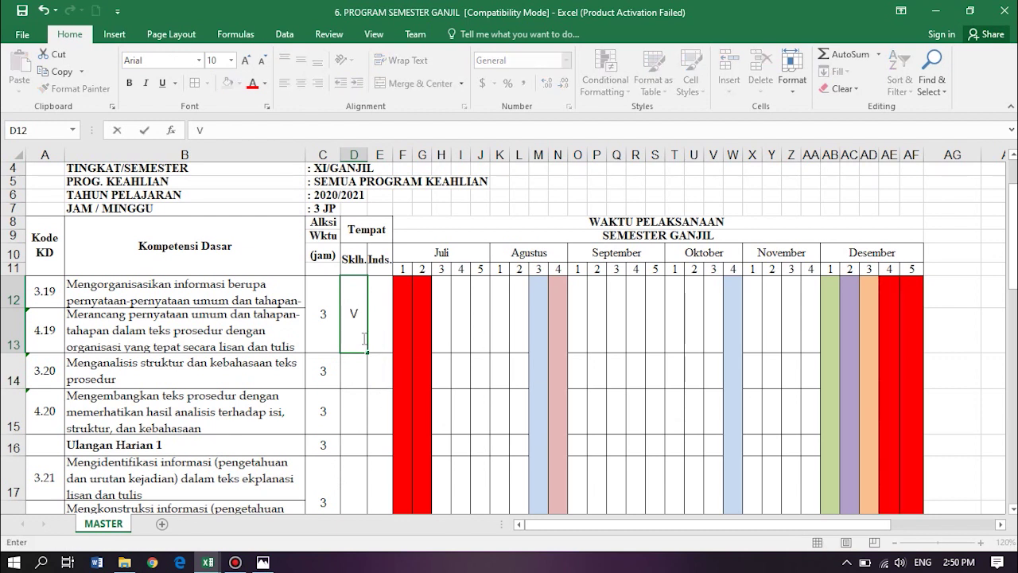
{"action": "left_click", "coordinate": [354, 404]}
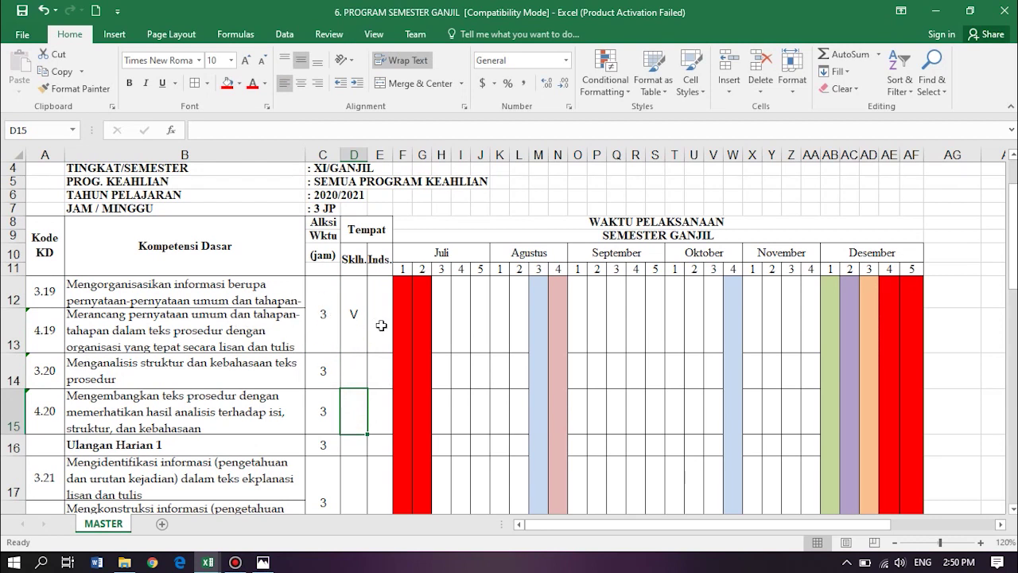
- Allocate 3 hours each in Juli: week 3 for 3.19/4.19, week 4 for 3.20, and week 5 for 4.20
{"action": "left_click", "coordinate": [444, 316]}
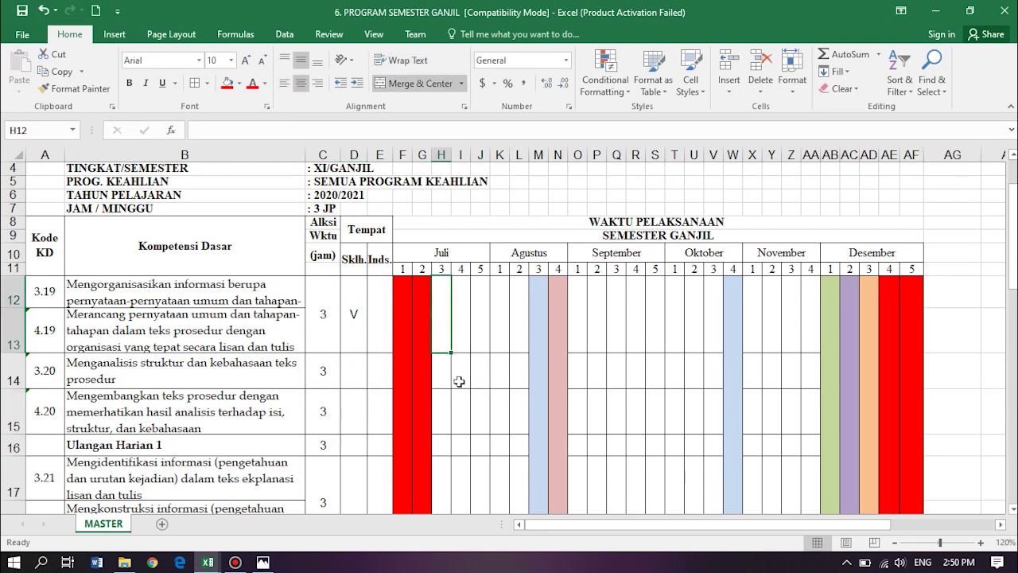
{"action": "type", "text": "3"}
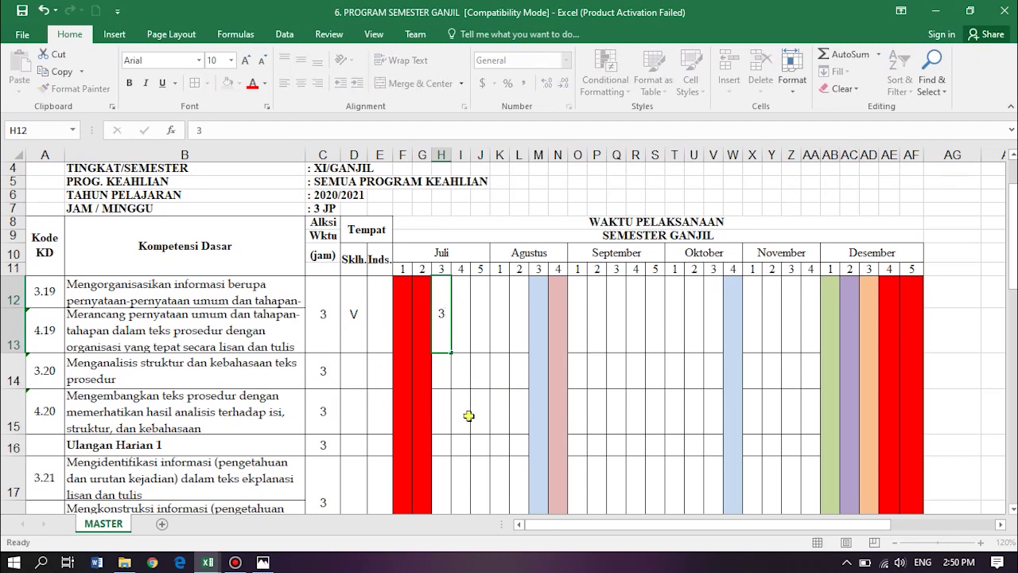
{"action": "left_click", "coordinate": [469, 416]}
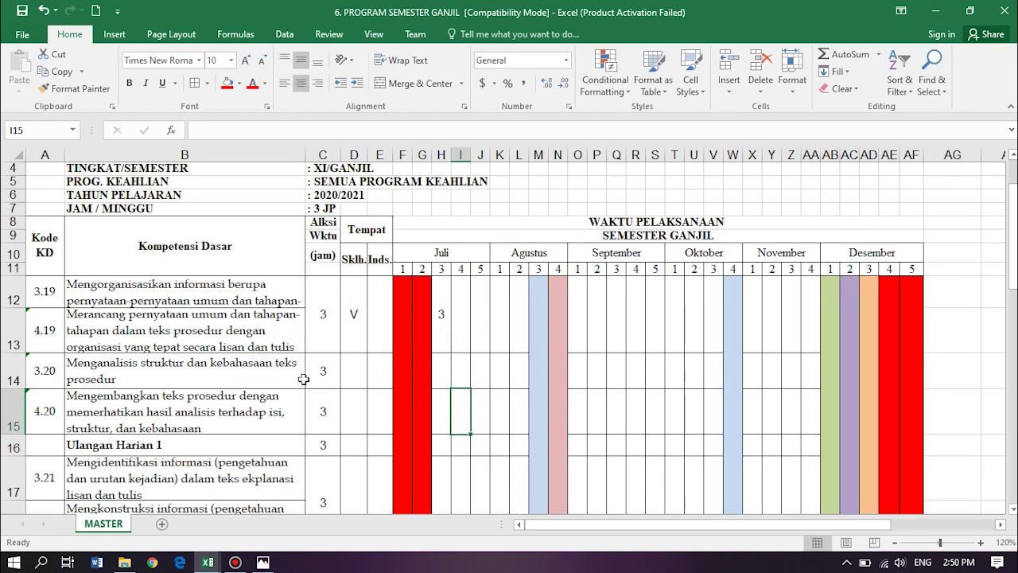
{"action": "left_click", "coordinate": [464, 381]}
{"action": "type", "text": "3"}
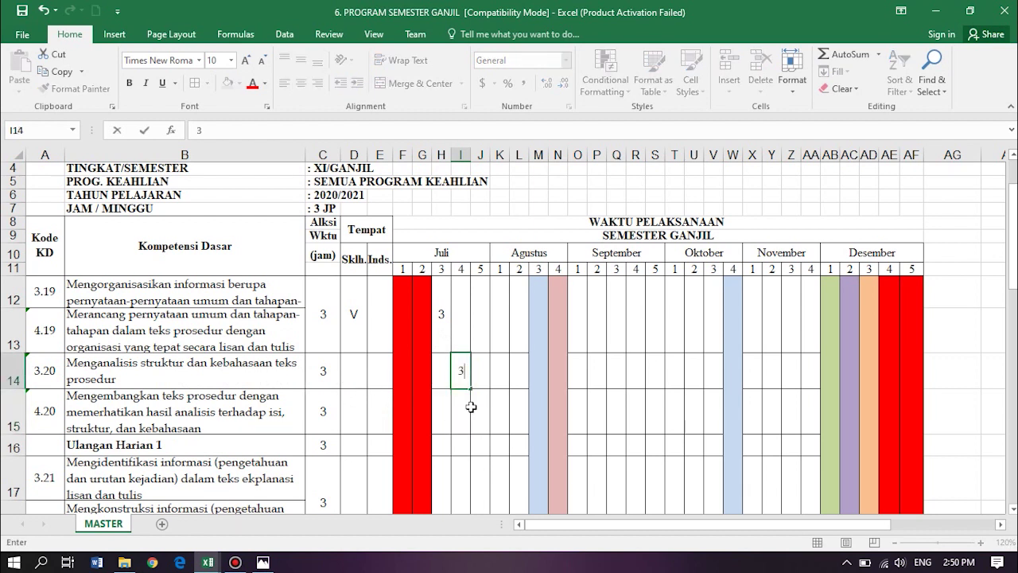
{"action": "left_click", "coordinate": [476, 429]}
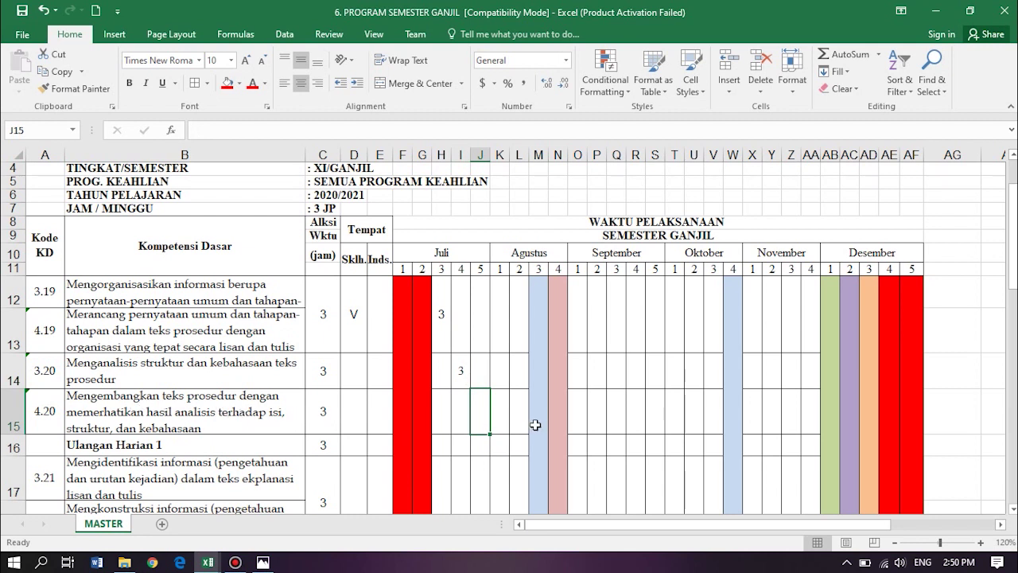
{"action": "type", "text": "3"}
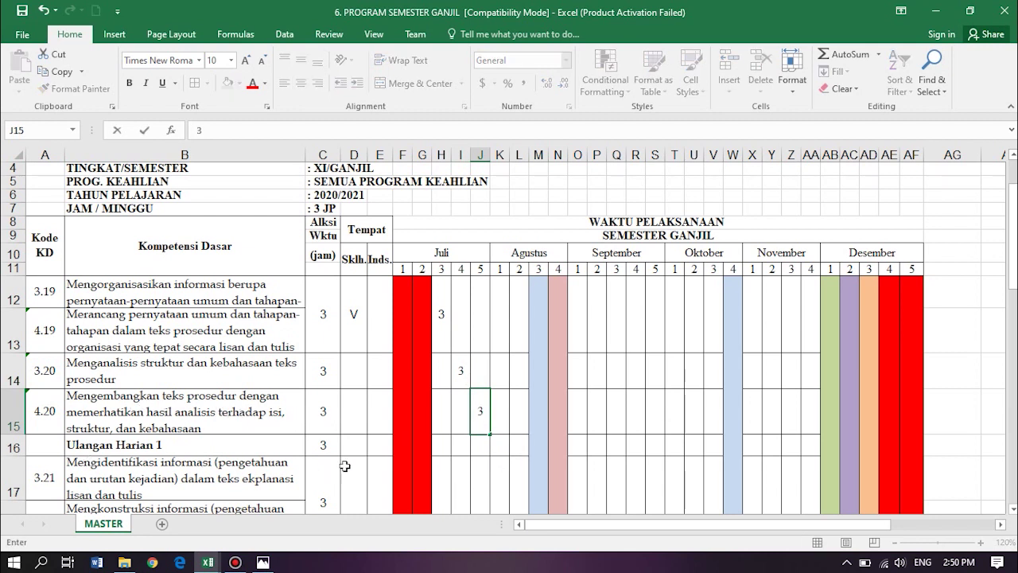
- Allocate 3 hours to Ulangan Harian 1 in Agustus week 1 and 3 hours to 3.21/4.21 in Agustus week 2
{"action": "left_click", "coordinate": [500, 450]}
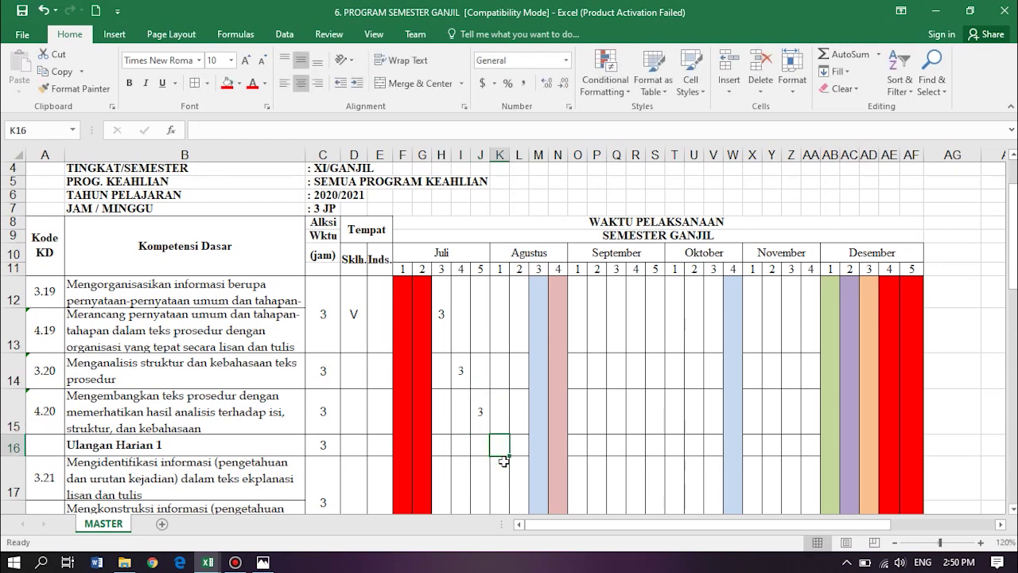
{"action": "type", "text": "3"}
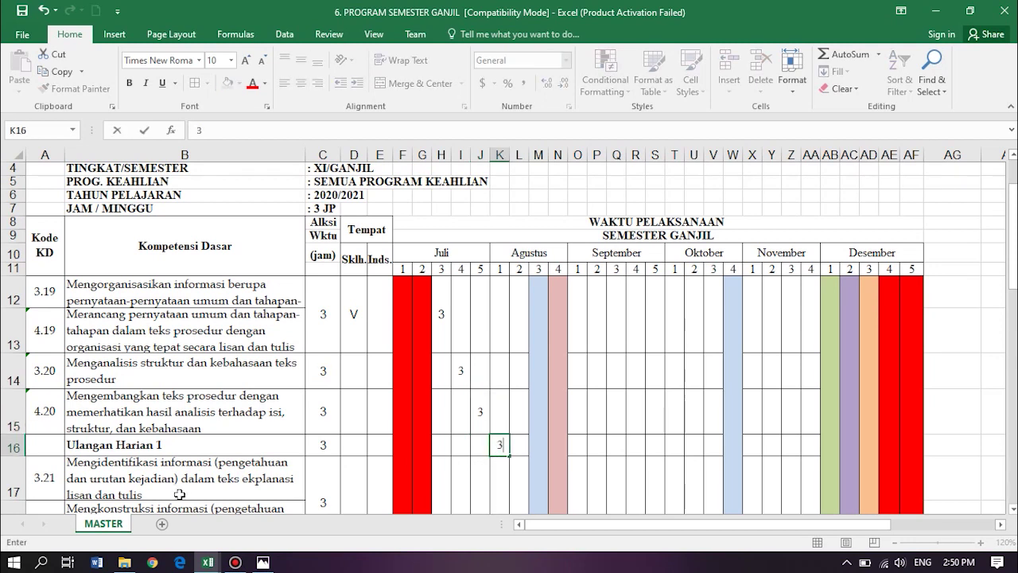
{"action": "scroll", "coordinate": [400, 474], "scroll_direction": "down", "scroll_amount": 1}
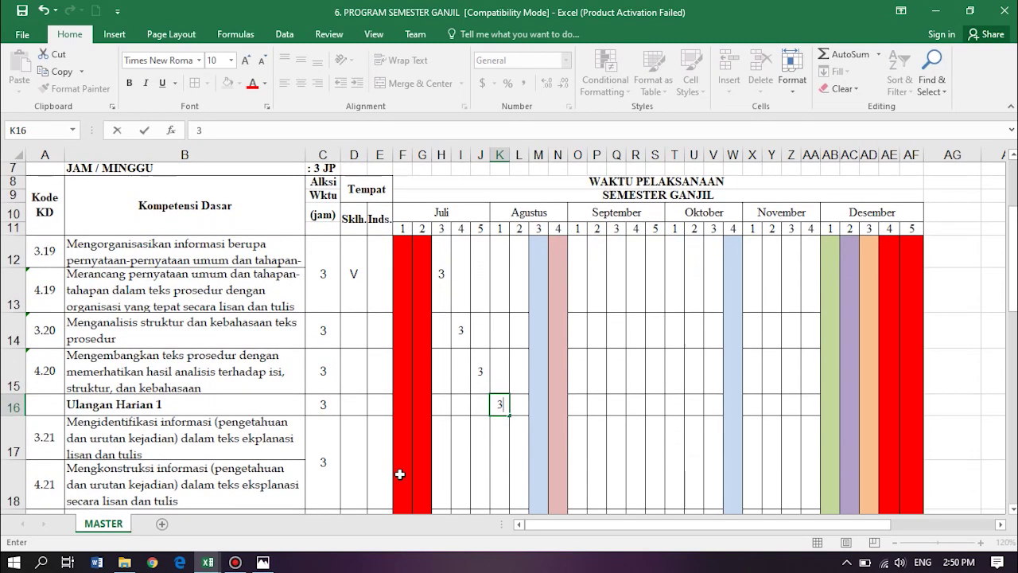
{"action": "left_click", "coordinate": [518, 467]}
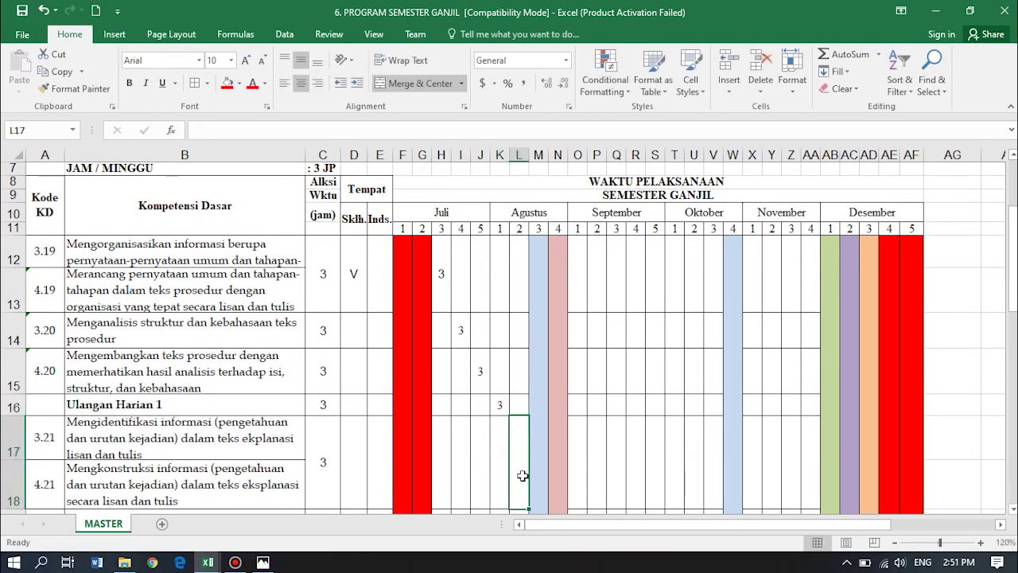
{"action": "type", "text": "3"}
{"action": "key", "text": "Return"}
{"action": "left_click", "coordinate": [665, 468]}
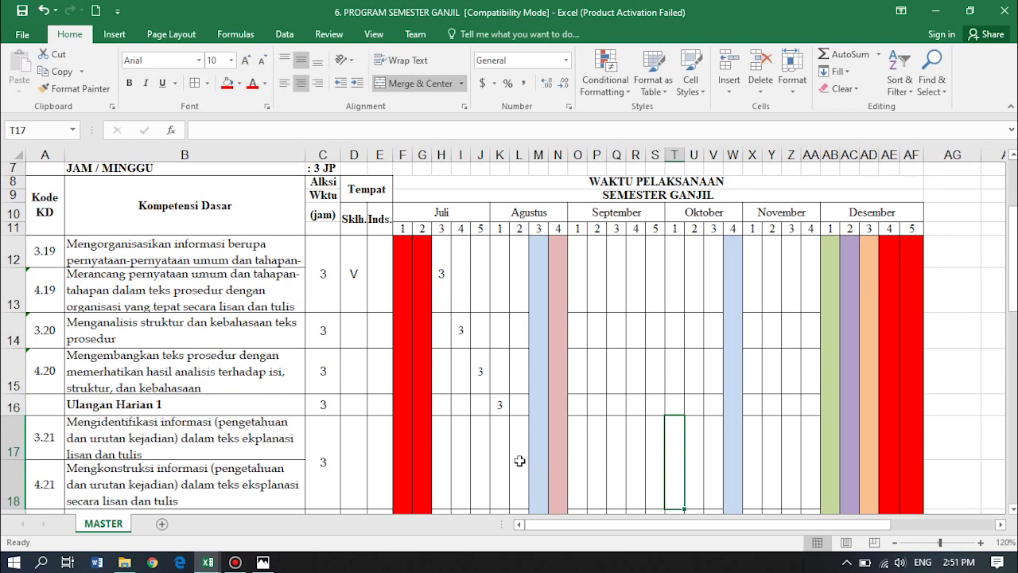
{"action": "left_click", "coordinate": [381, 462]}
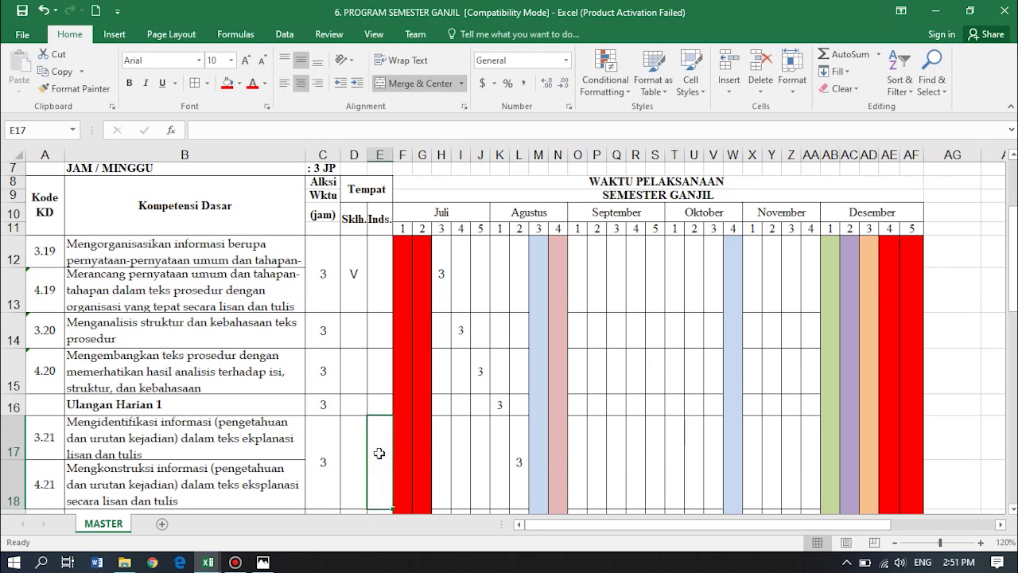
- Mark the industry location (Inds.) for 3.21/4.21 and the school location (Sklh.) for 3.20, 4.20 and Ulangan Harian 1 with "V"
{"action": "type", "text": "v"}
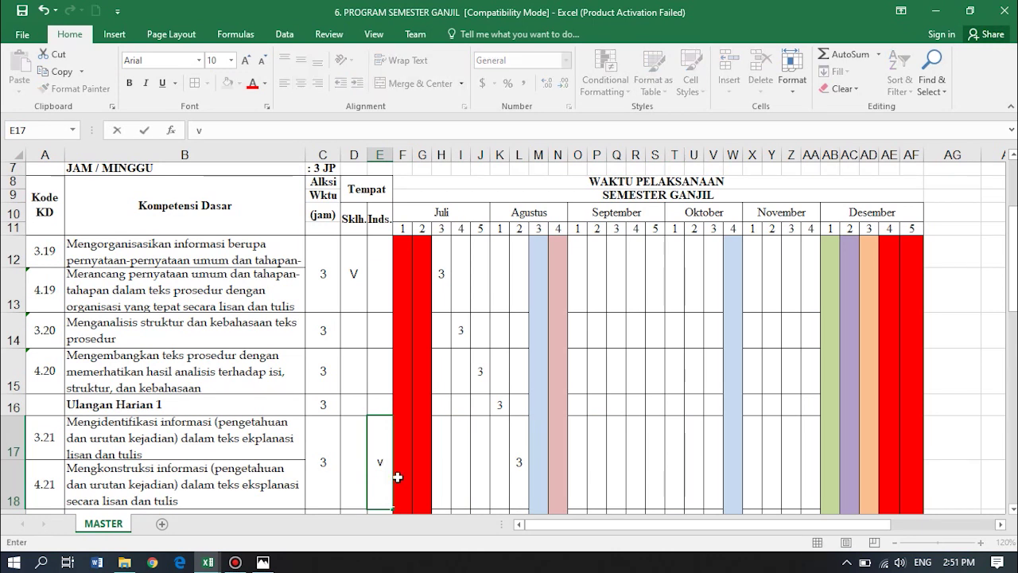
{"action": "left_click", "coordinate": [355, 329]}
{"action": "type", "text": "V"}
{"action": "left_click", "coordinate": [355, 365]}
{"action": "type", "text": "V"}
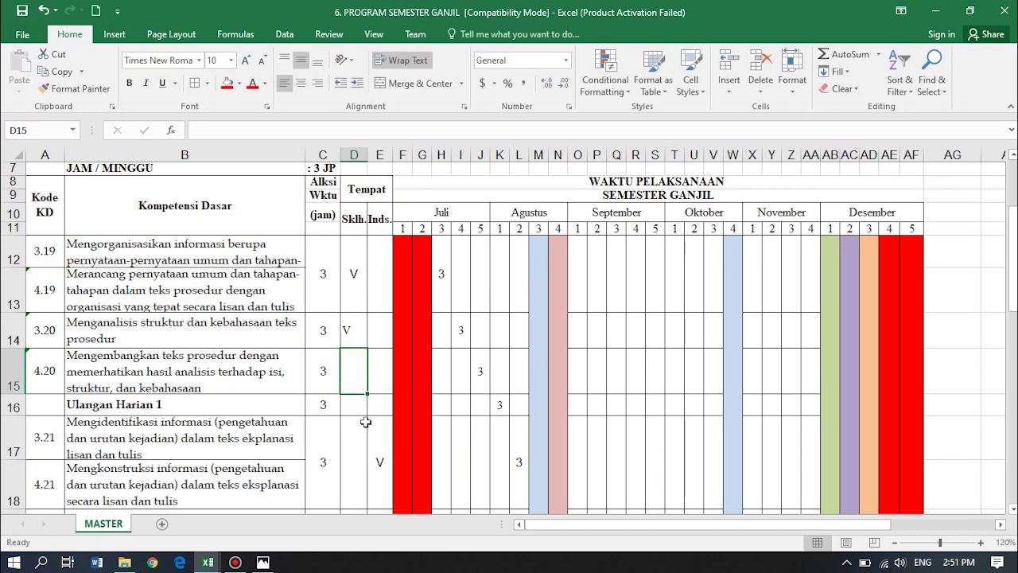
{"action": "left_click", "coordinate": [358, 405]}
{"action": "type", "text": "V"}
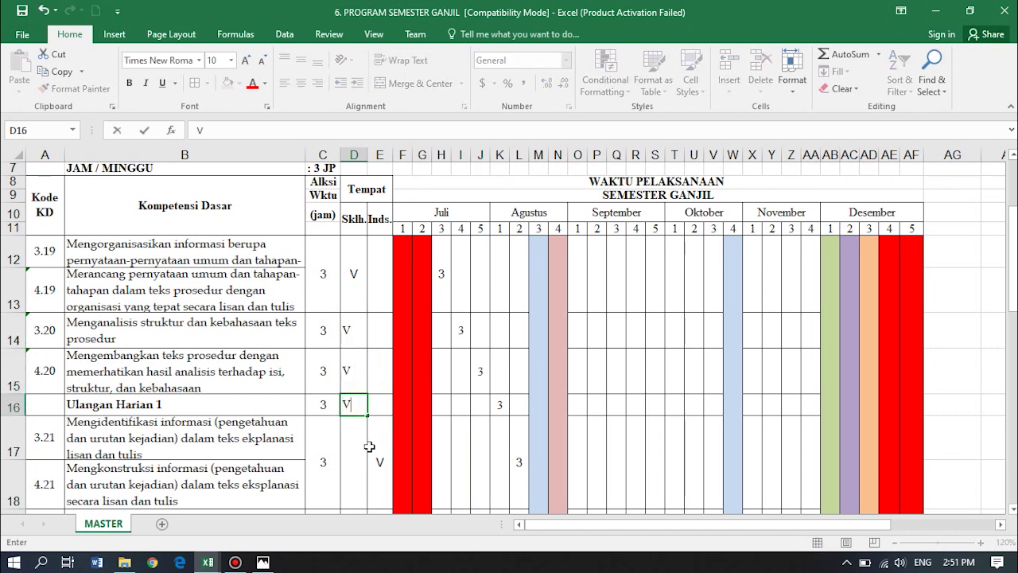
{"action": "left_click", "coordinate": [356, 426]}
- Centre the "V" marks horizontally in the Sklh. cells D14:D16
{"action": "left_click_drag", "start_coordinate": [348, 326], "coordinate": [357, 405]}
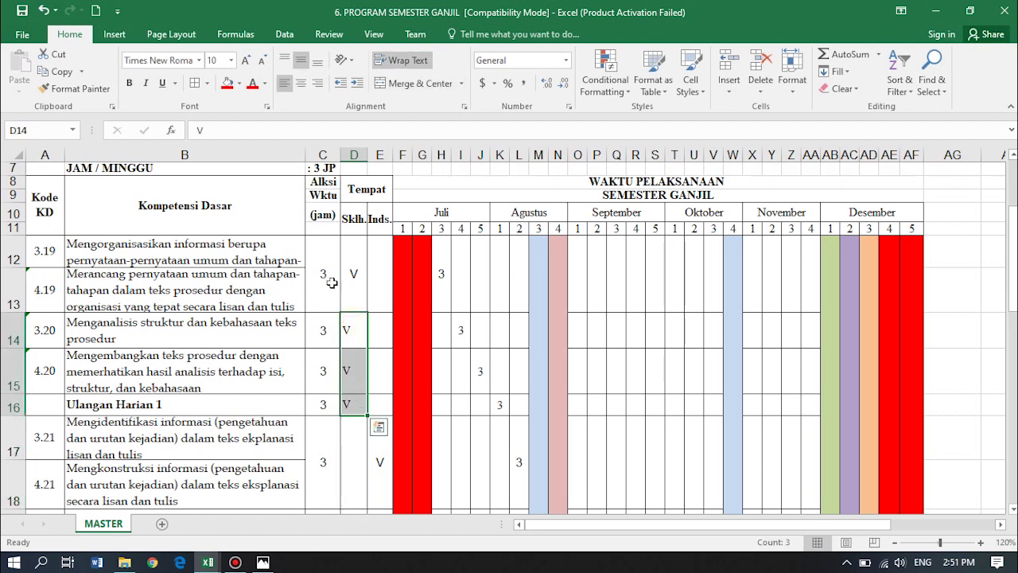
{"action": "left_click", "coordinate": [303, 84]}
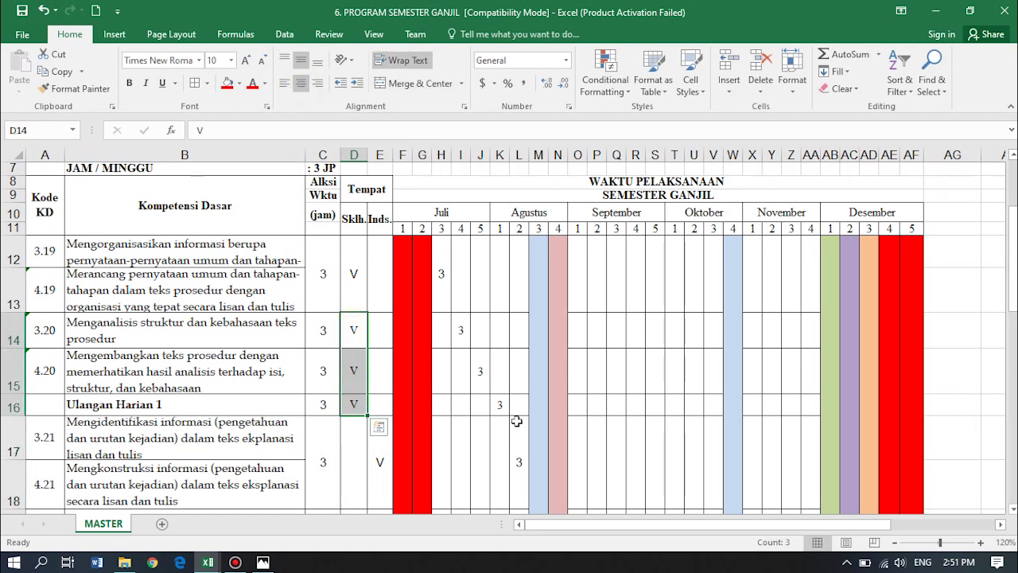
{"action": "left_click", "coordinate": [488, 473]}
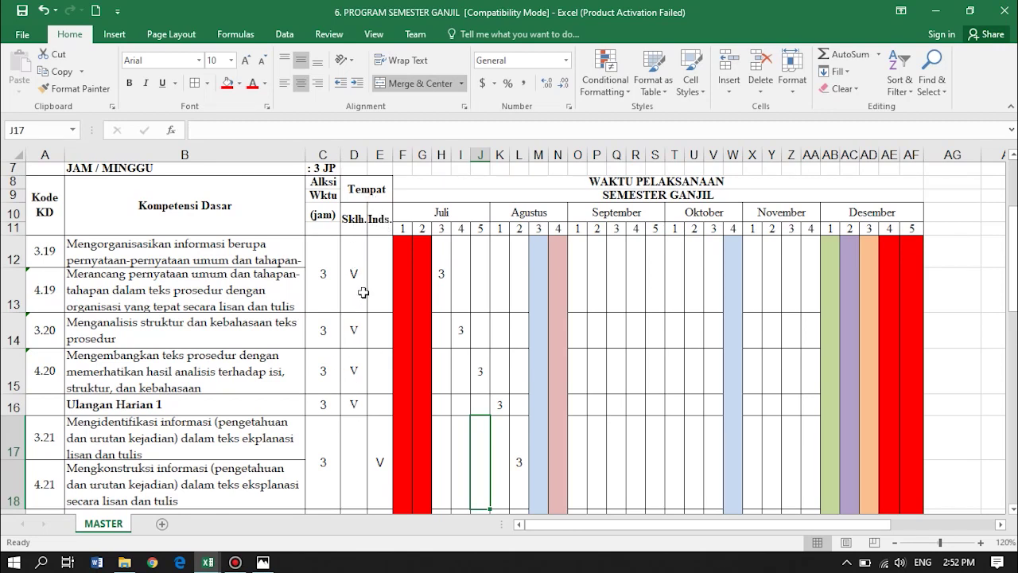
- Allocate 3 hours each in September: week 1 for 3.22, week 2 for 4.22, and week 3 for 3.23/4.23
{"action": "scroll", "coordinate": [483, 448], "scroll_direction": "down", "scroll_amount": 2}
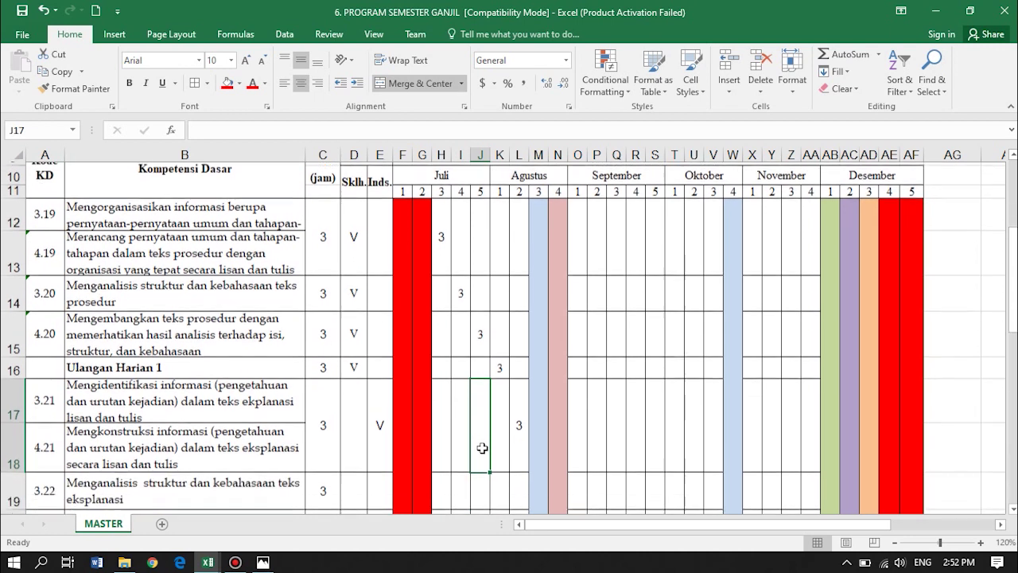
{"action": "left_click", "coordinate": [576, 428]}
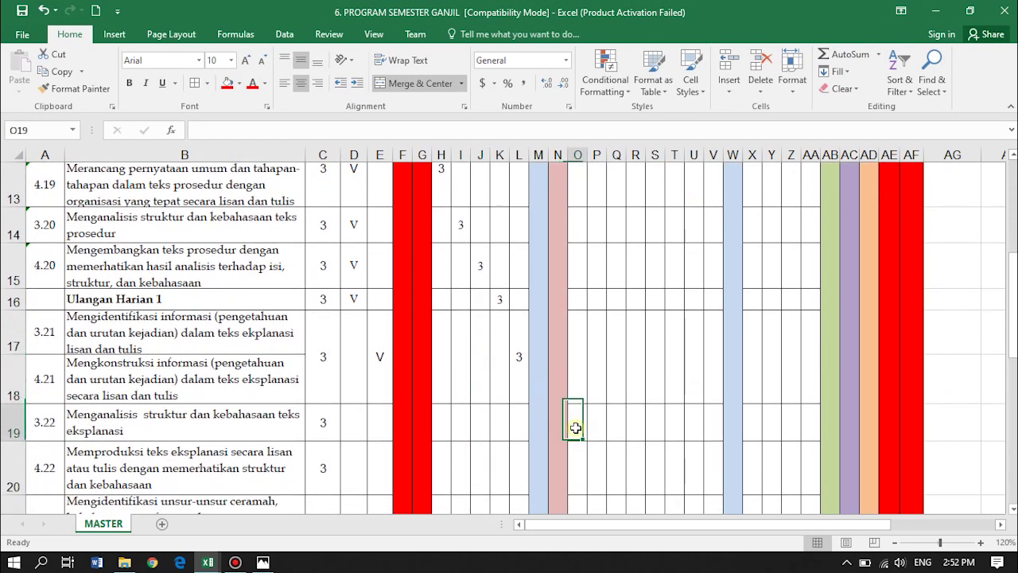
{"action": "type", "text": "3"}
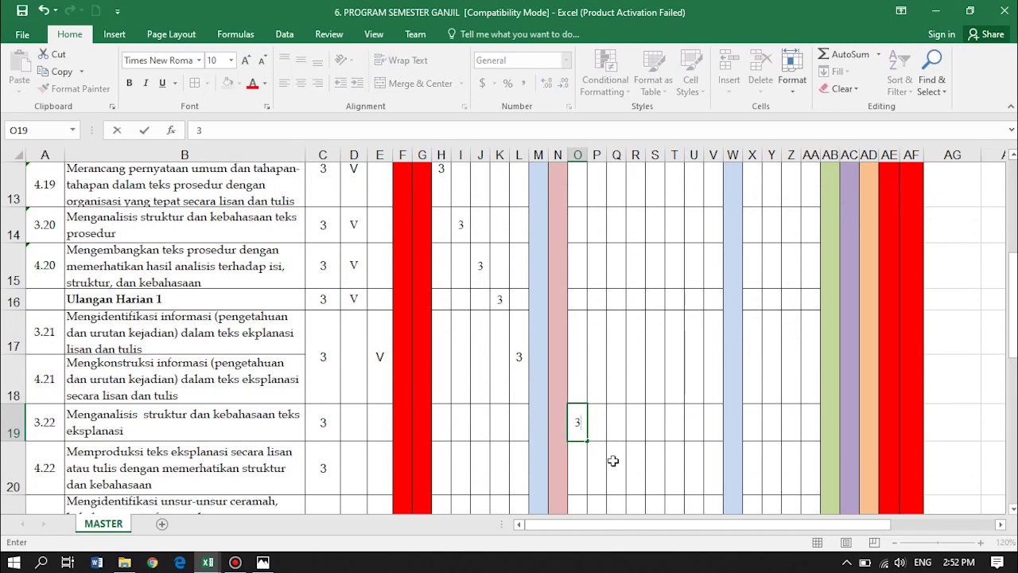
{"action": "left_click", "coordinate": [601, 467]}
{"action": "type", "text": "3"}
{"action": "scroll", "coordinate": [638, 503], "scroll_direction": "down", "scroll_amount": 1}
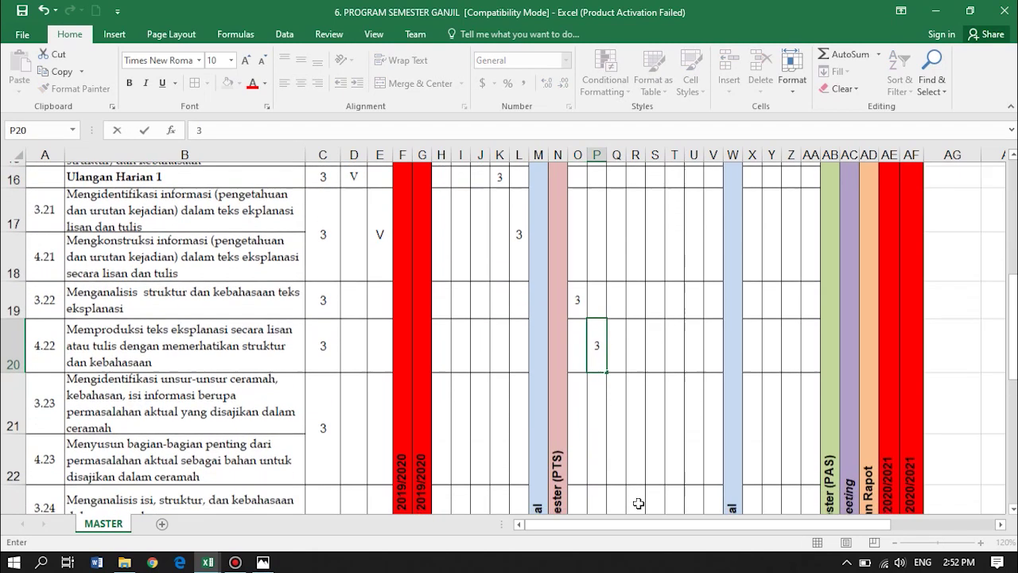
{"action": "left_click", "coordinate": [616, 408]}
{"action": "type", "text": "3"}
- Allocate 3 hours to 3.24/4.24 in September week 4 and 3 hours to Ulangan Harian 2 in September week 5
{"action": "scroll", "coordinate": [665, 466], "scroll_direction": "down", "scroll_amount": 1}
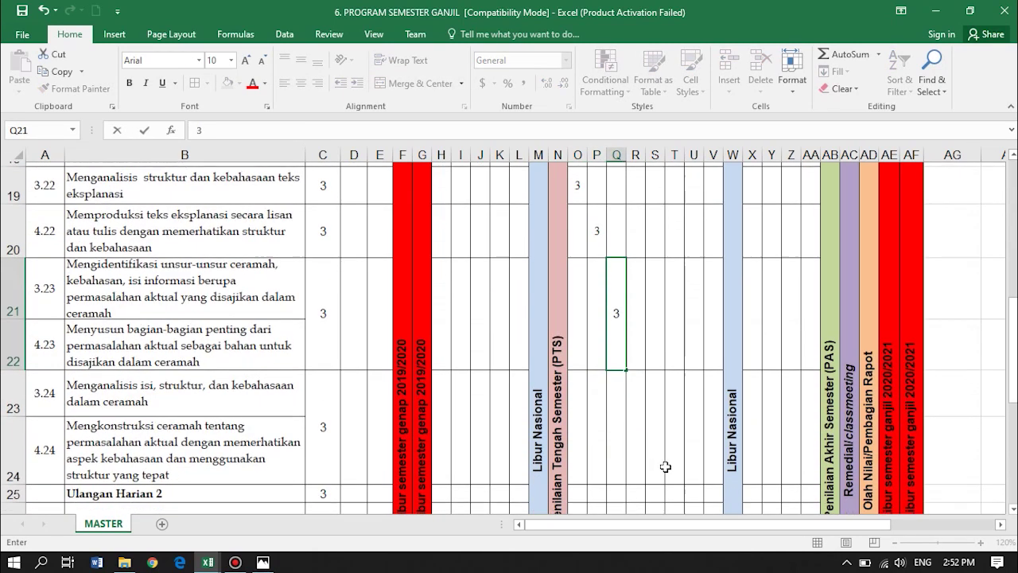
{"action": "left_click", "coordinate": [640, 404]}
{"action": "type", "text": "3"}
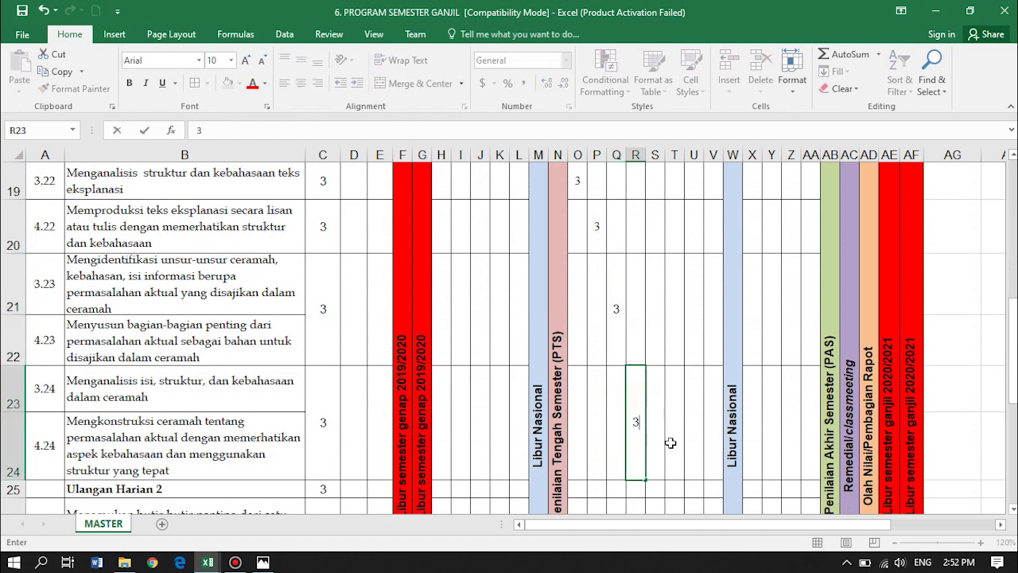
{"action": "scroll", "coordinate": [667, 454], "scroll_direction": "down", "scroll_amount": 1}
{"action": "left_click", "coordinate": [664, 335]}
{"action": "type", "text": "3"}
- Allocate 3 hours each in Oktober: week 1 for 3.25/4.25, week 2 for 3.26/4.26, and week 3 for 3.27
{"action": "left_click", "coordinate": [682, 399]}
{"action": "type", "text": "3"}
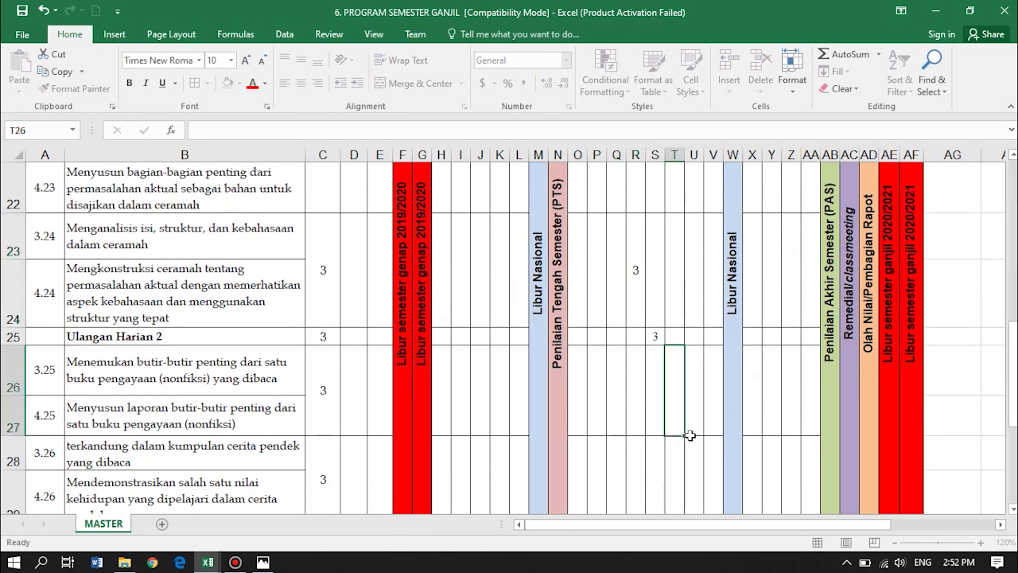
{"action": "left_click", "coordinate": [695, 477]}
{"action": "type", "text": "3"}
{"action": "scroll", "coordinate": [859, 455], "scroll_direction": "down", "scroll_amount": 2}
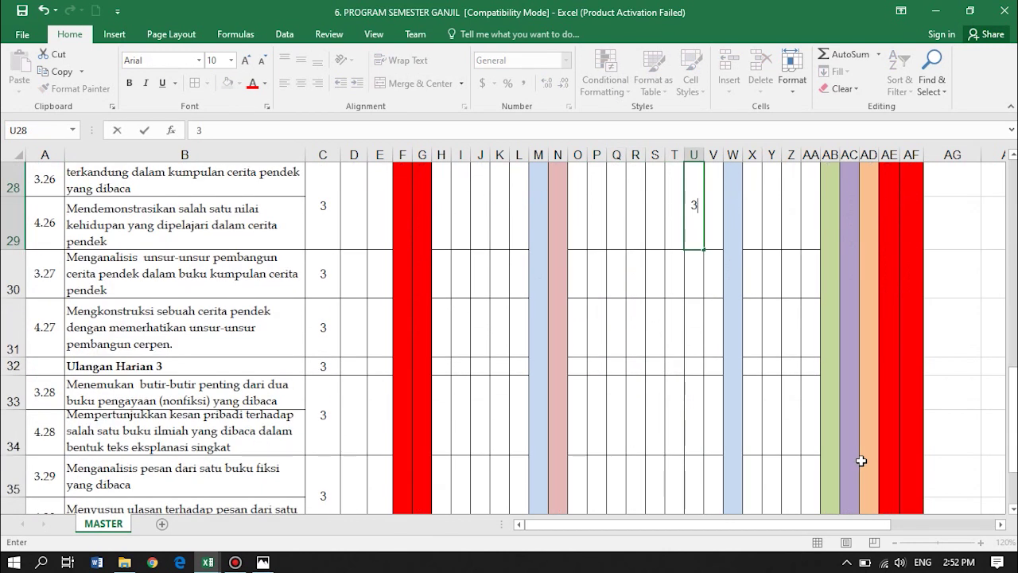
{"action": "left_click", "coordinate": [716, 269]}
{"action": "type", "text": "3"}
- Allocate 3 hours to 4.27 in November week 1 and 3 hours to Ulangan Harian 3 in November week 2
{"action": "left_click", "coordinate": [757, 335]}
{"action": "type", "text": "3"}
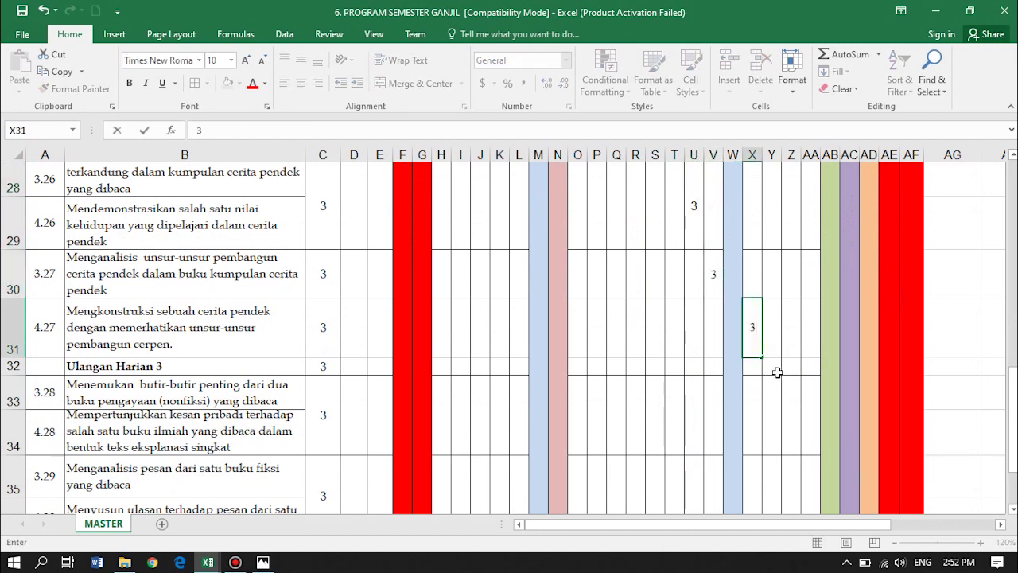
{"action": "left_click", "coordinate": [778, 370]}
{"action": "type", "text": "3"}
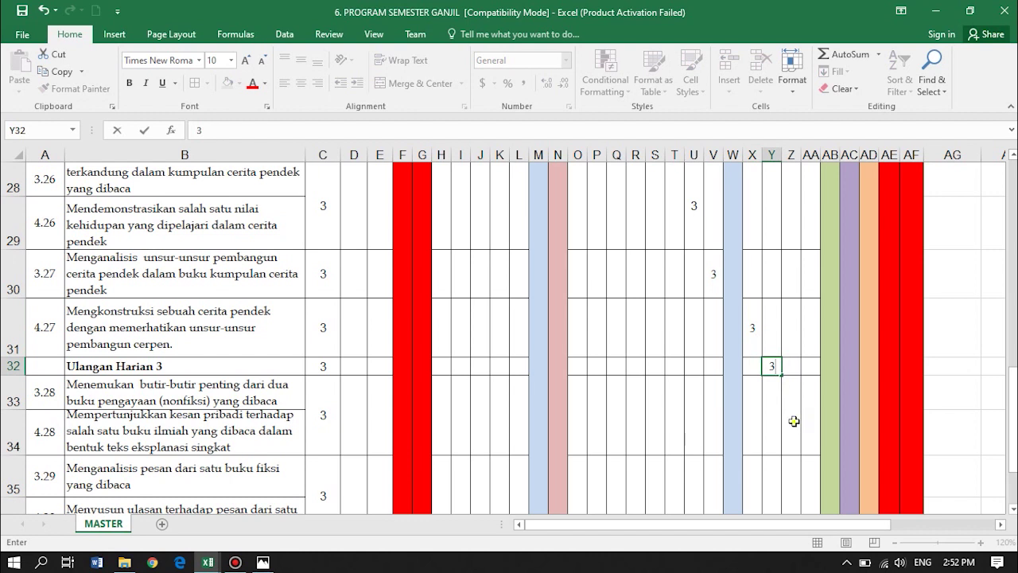
- Allocate 3 hours to 3.28/4.28 in November week 3 and 3 hours to 3.29/4.29 in November week 4
{"action": "left_click", "coordinate": [793, 421]}
{"action": "type", "text": "3"}
{"action": "scroll", "coordinate": [810, 481], "scroll_direction": "down", "scroll_amount": 1}
{"action": "scroll", "coordinate": [810, 481], "scroll_direction": "down", "scroll_amount": 2}
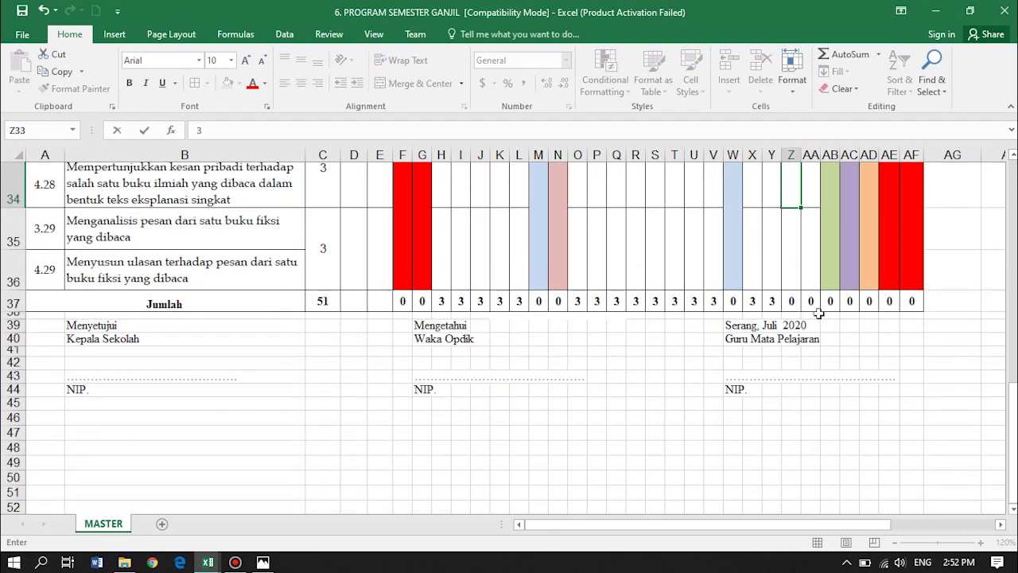
{"action": "left_click", "coordinate": [805, 247]}
{"action": "type", "text": "3"}
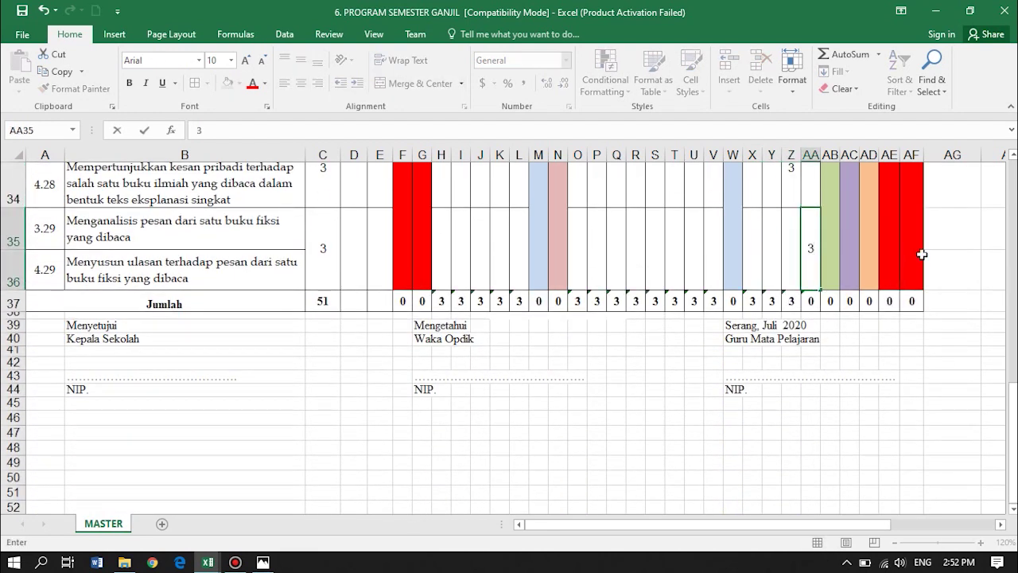
{"action": "left_click", "coordinate": [938, 232]}
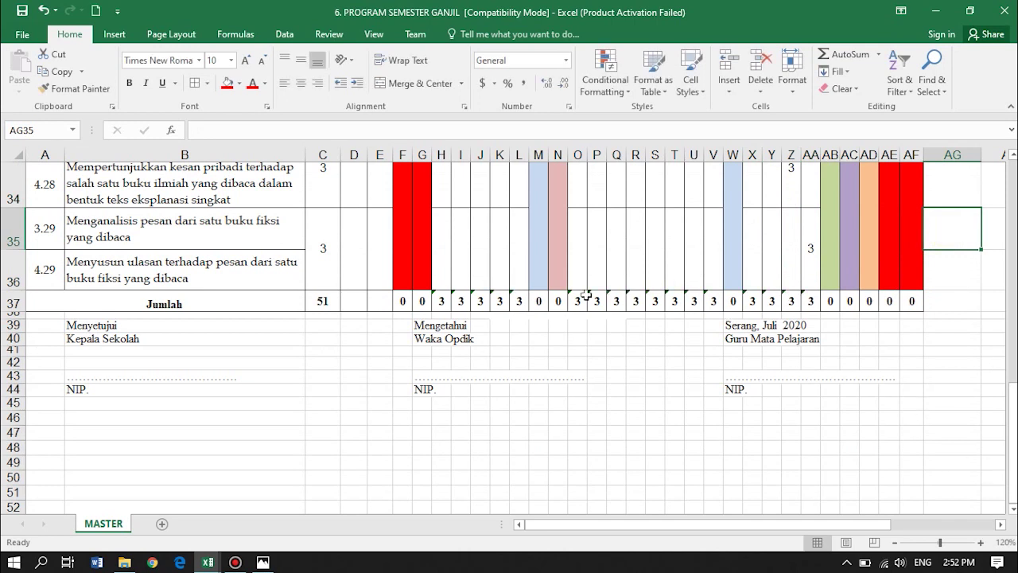
- Check the Jumlah row's sum for each effective week from Juli week 3 to November week 4
{"action": "left_click", "coordinate": [438, 301]}
{"action": "left_click", "coordinate": [460, 301]}
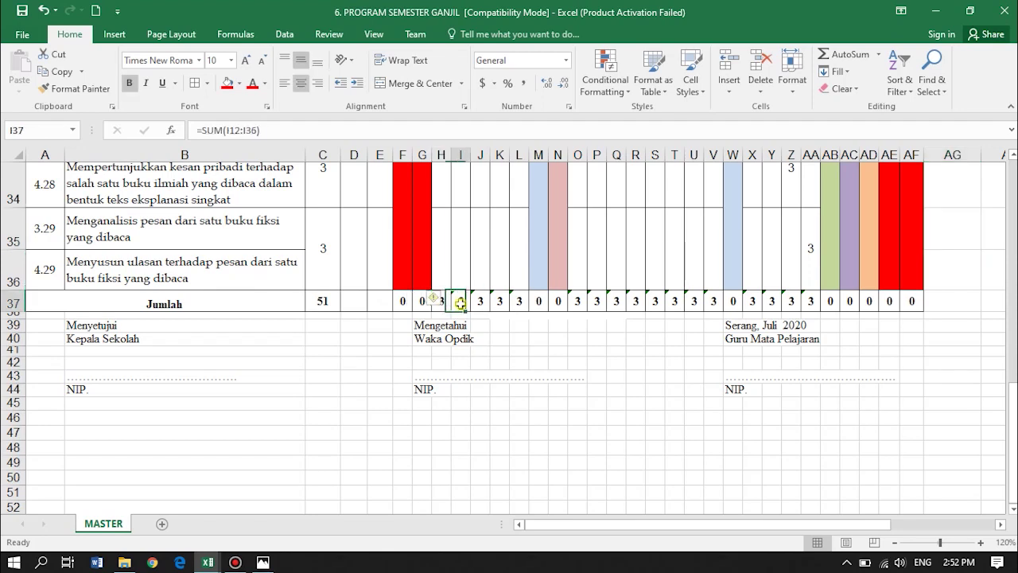
{"action": "left_click", "coordinate": [484, 302]}
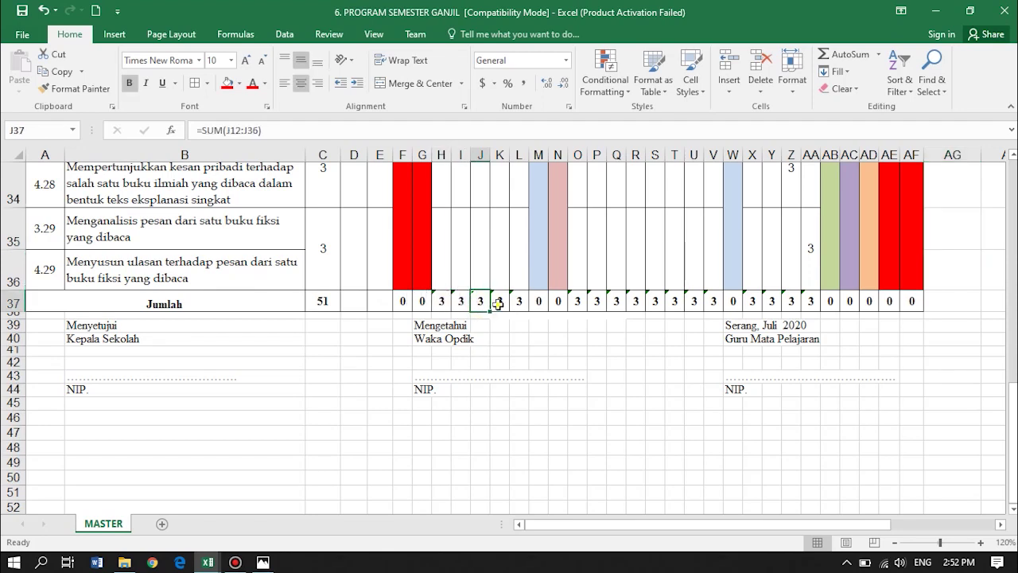
{"action": "left_click", "coordinate": [498, 303]}
{"action": "left_click", "coordinate": [519, 302]}
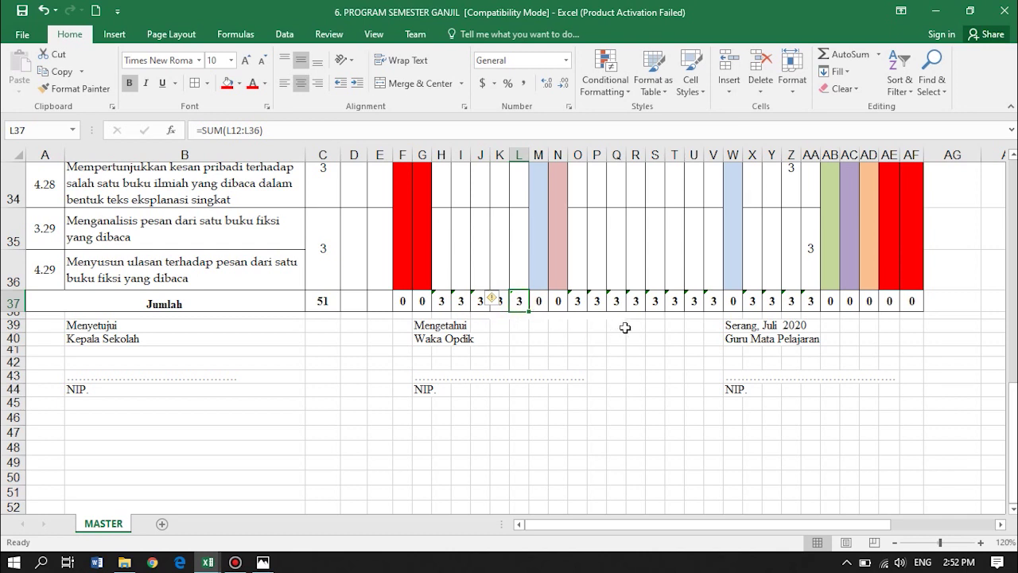
{"action": "left_click", "coordinate": [580, 302]}
{"action": "left_click", "coordinate": [599, 301]}
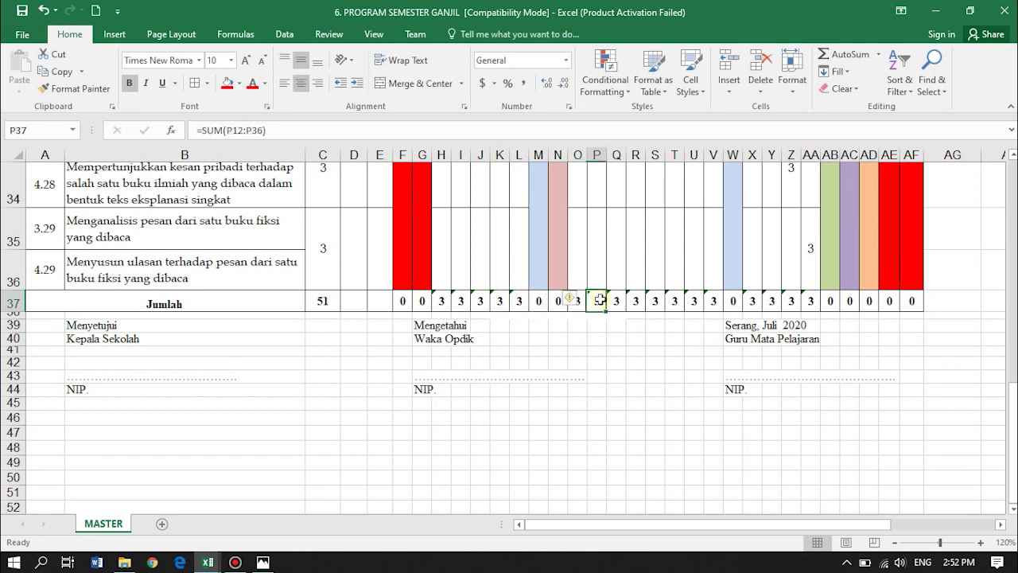
{"action": "left_click", "coordinate": [617, 302]}
{"action": "left_click", "coordinate": [638, 303]}
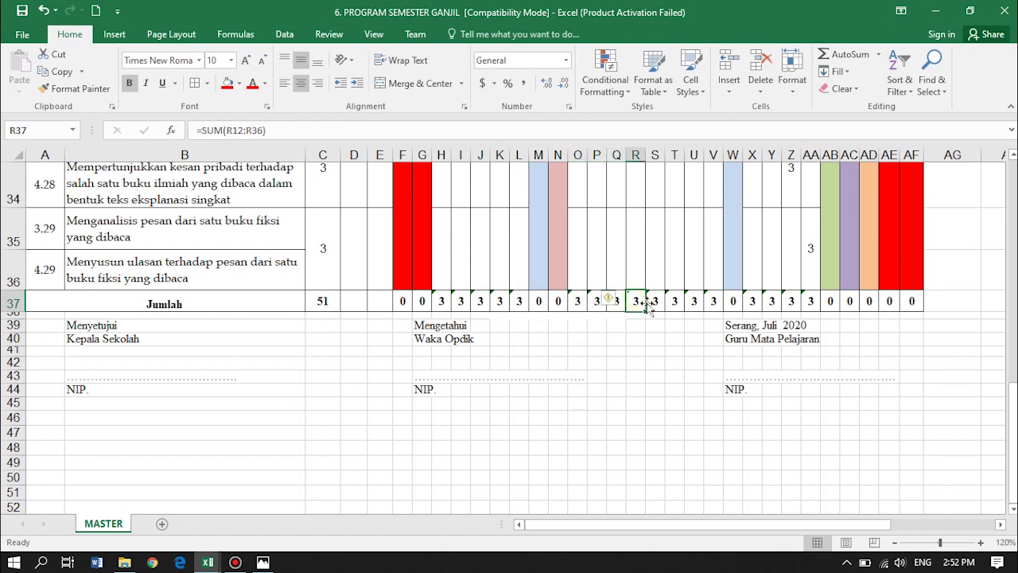
{"action": "left_click", "coordinate": [655, 301]}
{"action": "left_click", "coordinate": [675, 302]}
{"action": "left_click", "coordinate": [694, 302]}
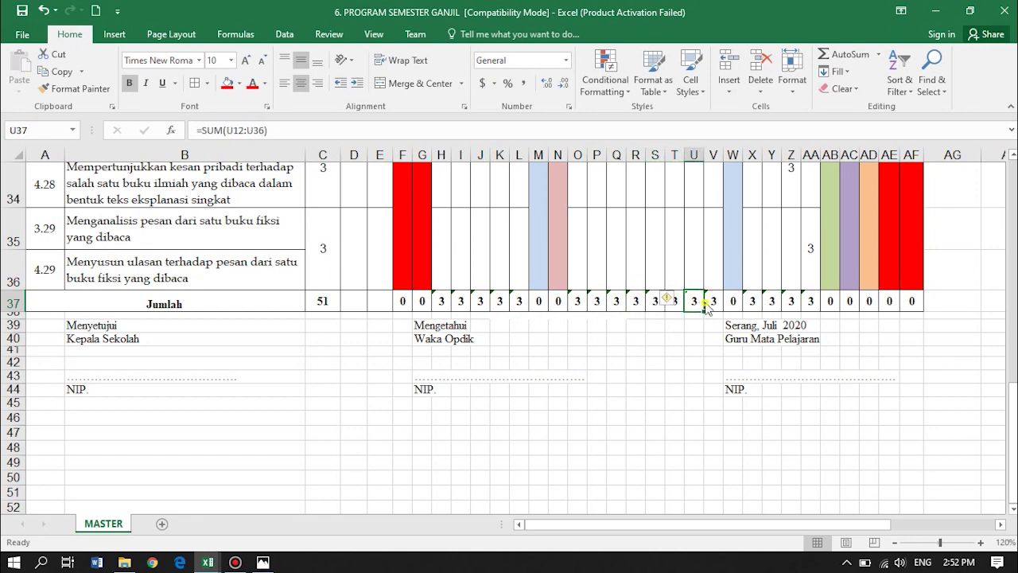
{"action": "left_click", "coordinate": [753, 301]}
{"action": "left_click", "coordinate": [771, 300]}
{"action": "left_click", "coordinate": [791, 301]}
{"action": "left_click", "coordinate": [811, 301]}
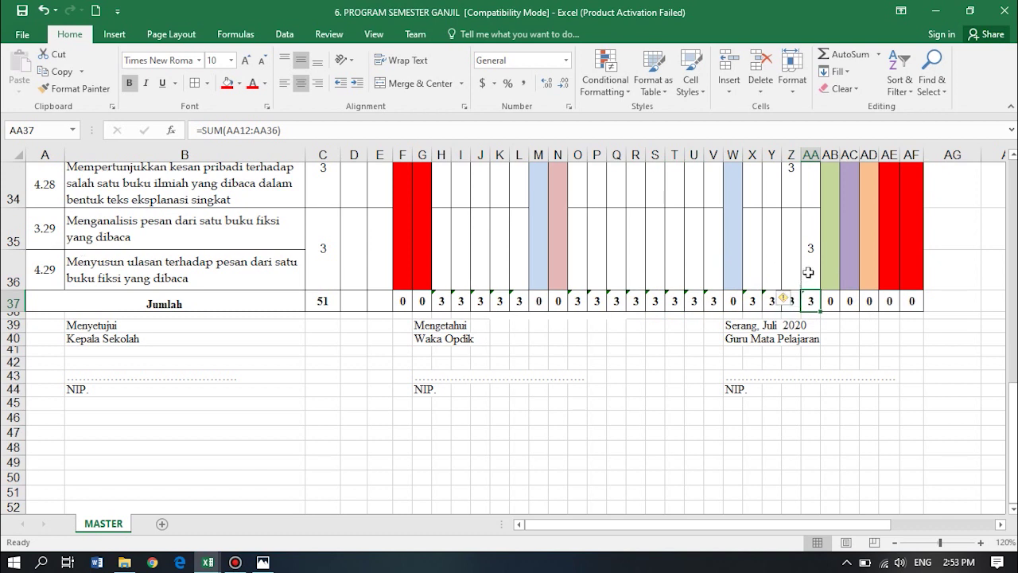
- Review the distributed hours, location marks and non-effective week columns from the Jumlah row up to the sheet's title
{"action": "left_click", "coordinate": [809, 272]}
{"action": "left_click", "coordinate": [827, 263]}
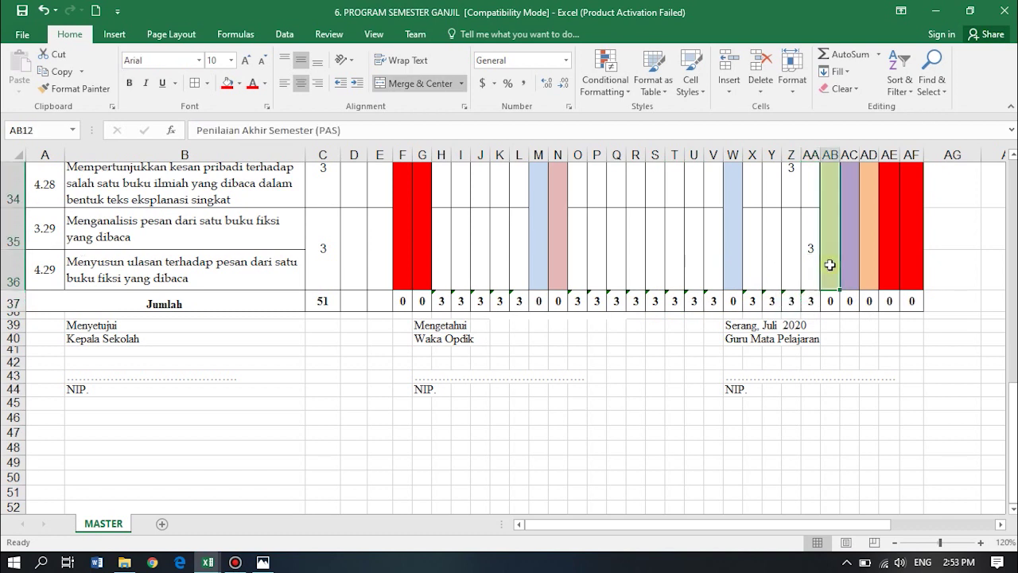
{"action": "scroll", "coordinate": [832, 265], "scroll_direction": "up", "scroll_amount": 1}
{"action": "scroll", "coordinate": [831, 265], "scroll_direction": "up", "scroll_amount": 2}
{"action": "scroll", "coordinate": [831, 265], "scroll_direction": "down", "scroll_amount": 2}
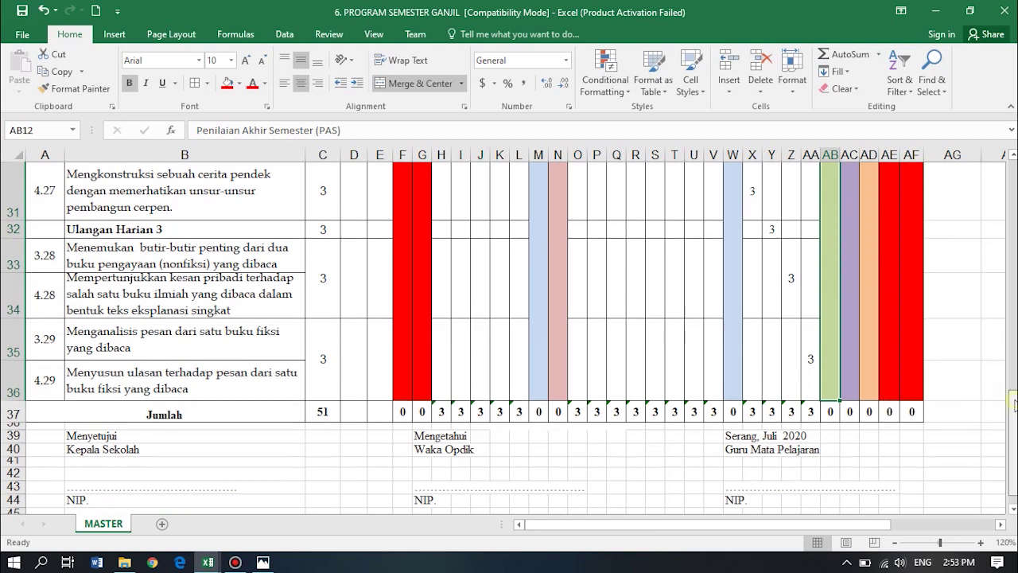
{"action": "scroll", "coordinate": [1015, 399], "scroll_direction": "up", "scroll_amount": 3}
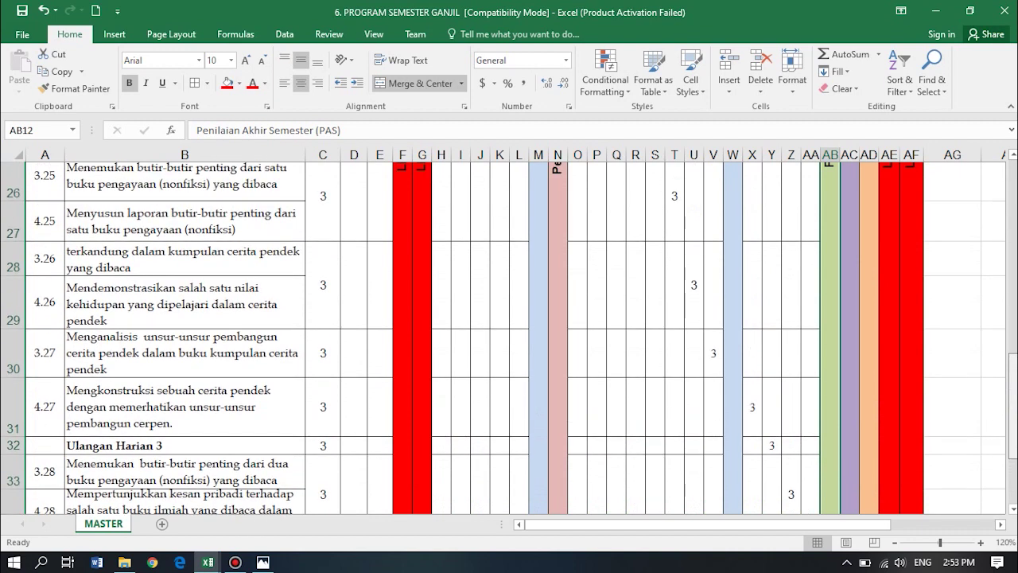
{"action": "scroll", "coordinate": [509, 342], "scroll_direction": "up", "scroll_amount": 2}
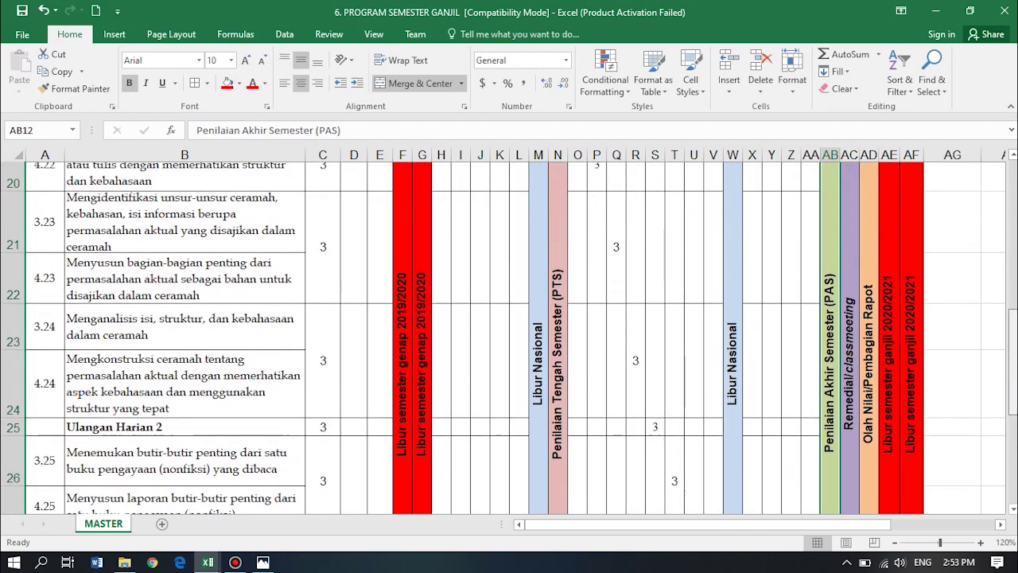
{"action": "scroll", "coordinate": [510, 342], "scroll_direction": "up", "scroll_amount": 3}
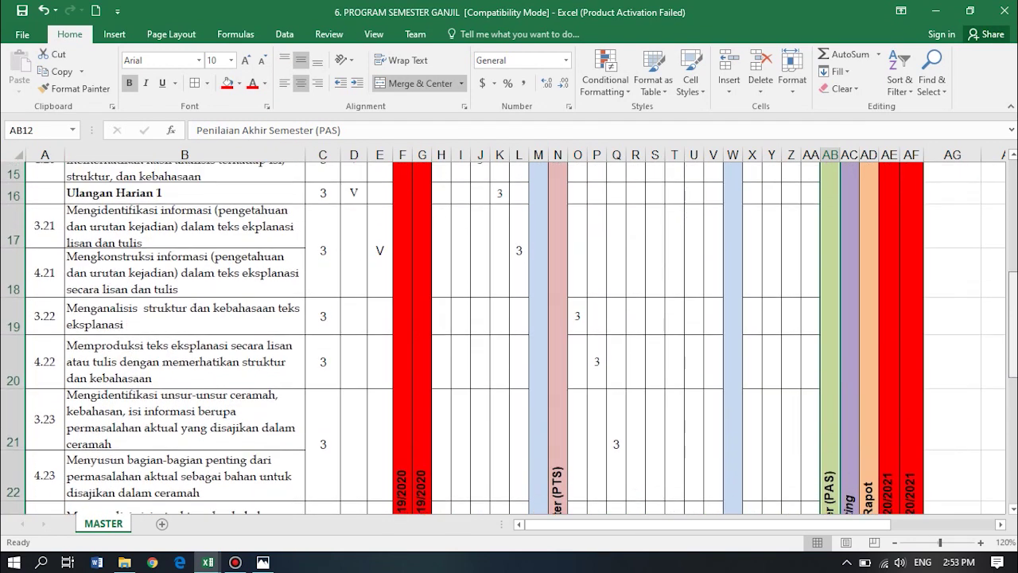
{"action": "scroll", "coordinate": [509, 342], "scroll_direction": "up", "scroll_amount": 2}
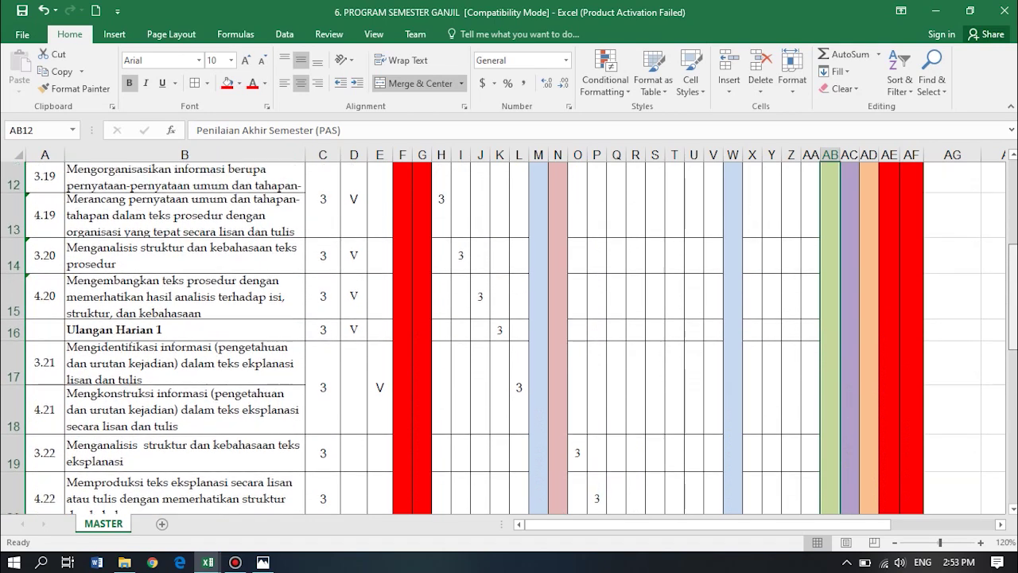
{"action": "scroll", "coordinate": [899, 423], "scroll_direction": "up", "scroll_amount": 2}
{"action": "scroll", "coordinate": [900, 422], "scroll_direction": "down", "scroll_amount": 4}
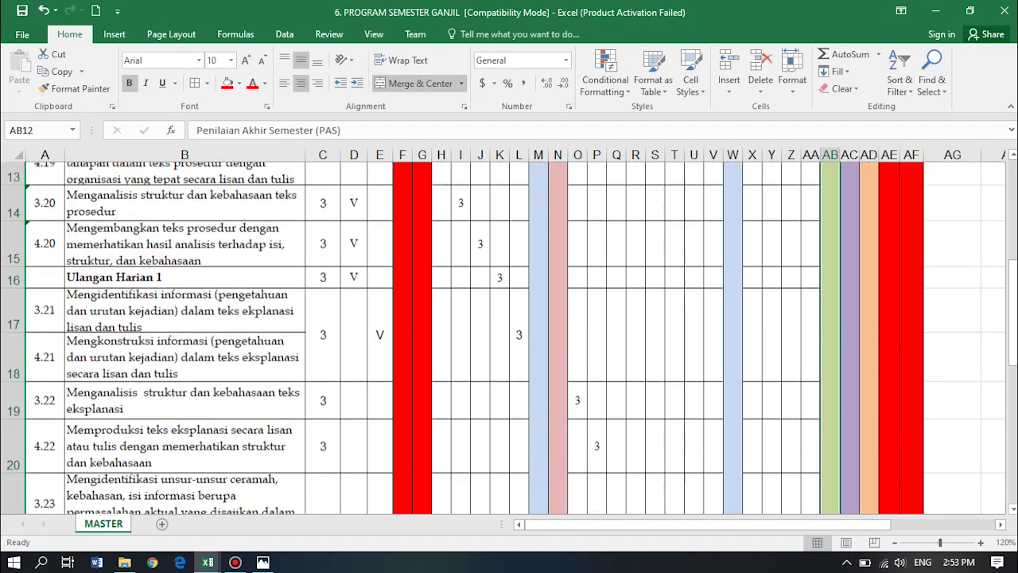
{"action": "left_click", "coordinate": [135, 388]}
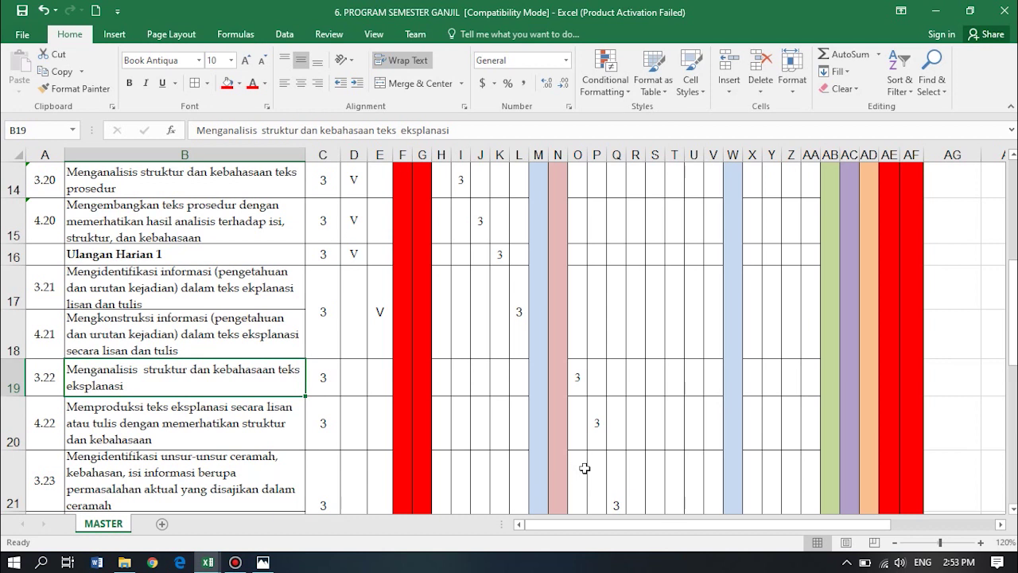
{"action": "scroll", "coordinate": [646, 408], "scroll_direction": "up", "scroll_amount": 5}
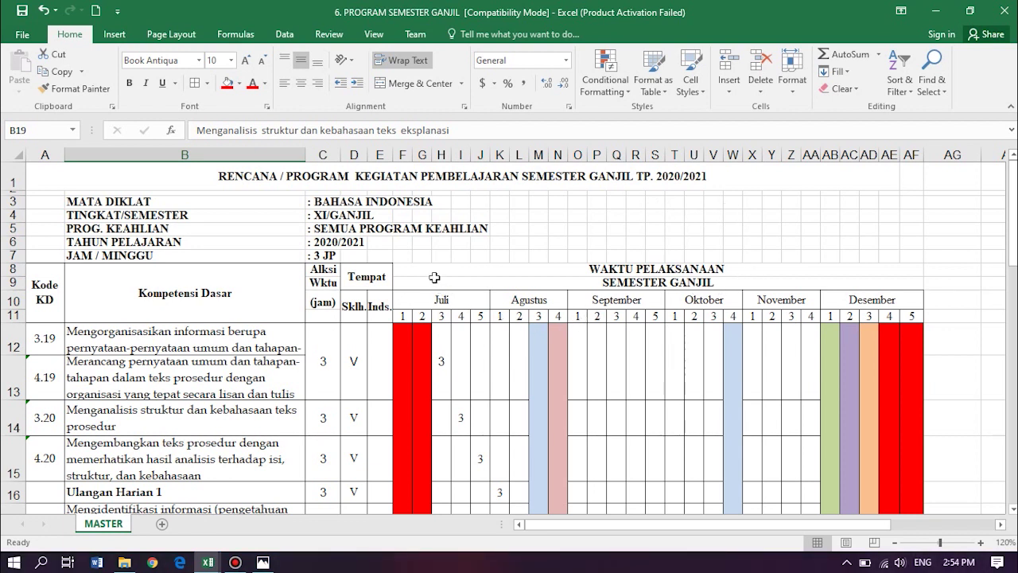
- Apply borders to the WAKTU PELAKSANAAN and SEMESTER GANJIL header rows
{"action": "left_click_drag", "start_coordinate": [434, 273], "coordinate": [438, 284]}
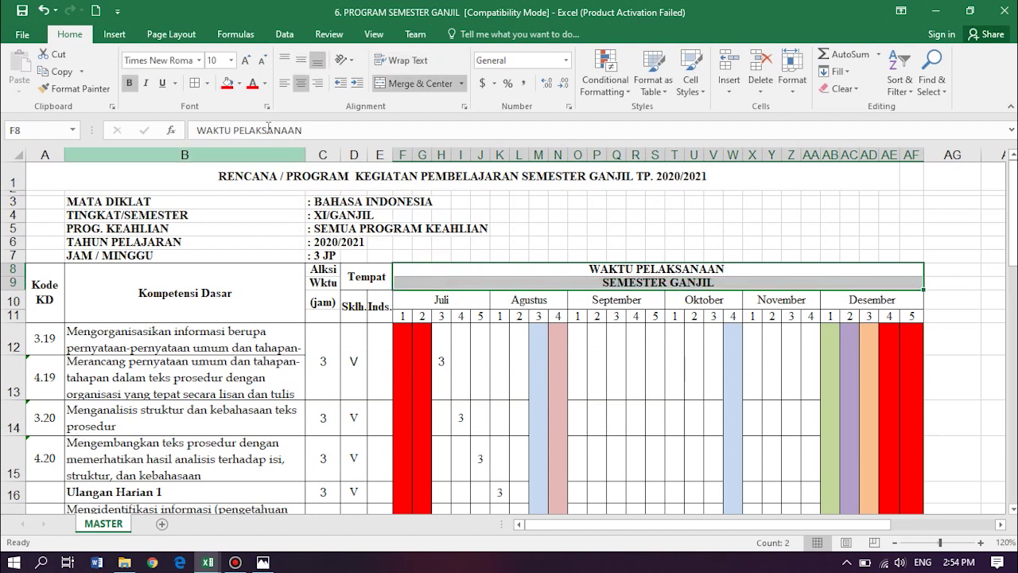
{"action": "left_click", "coordinate": [195, 85]}
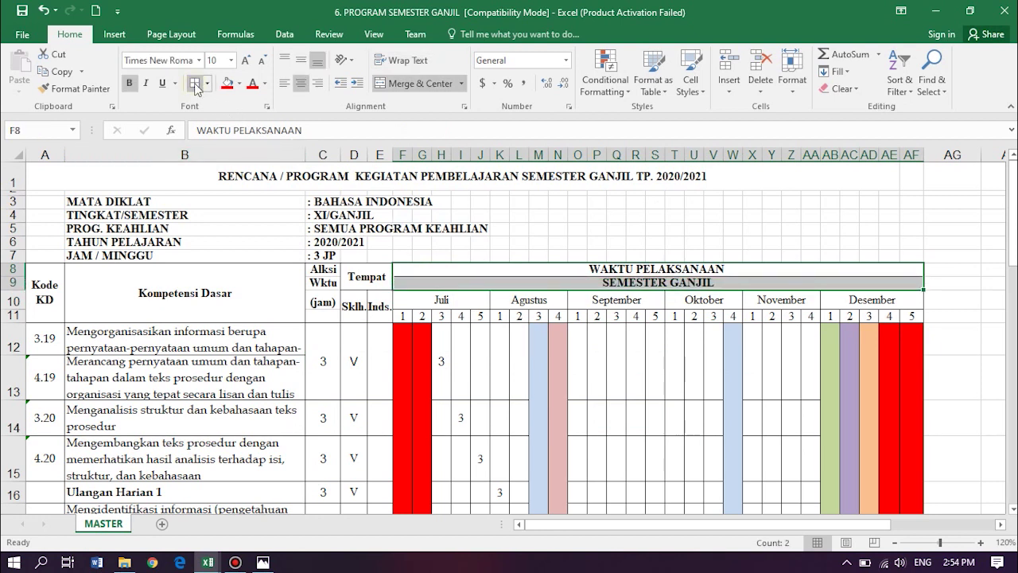
{"action": "left_click", "coordinate": [881, 232]}
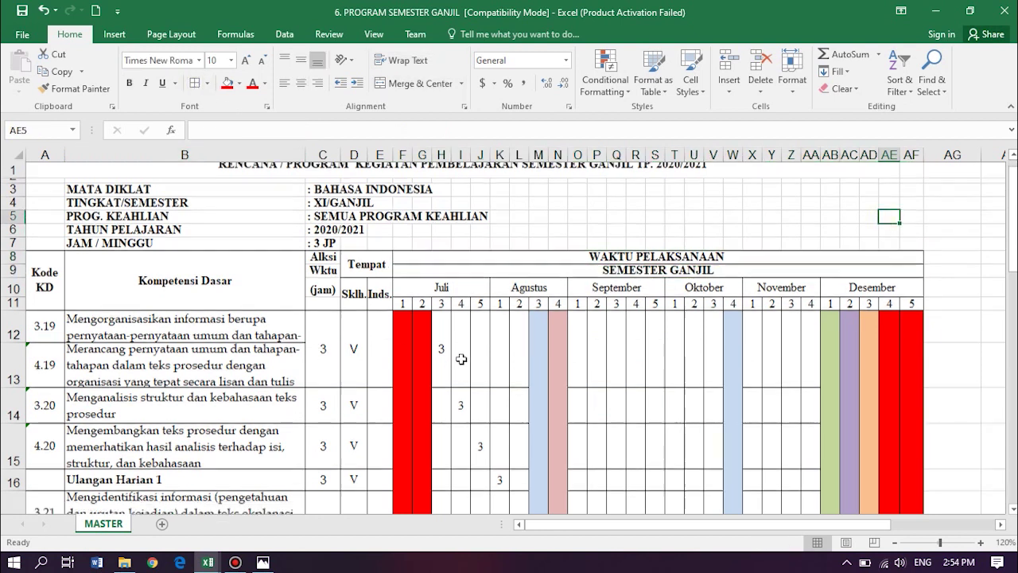
- Mark competency 3.22 with V in the Inds. location column
{"action": "scroll", "coordinate": [461, 360], "scroll_direction": "down", "scroll_amount": 2}
{"action": "scroll", "coordinate": [461, 360], "scroll_direction": "down", "scroll_amount": 2}
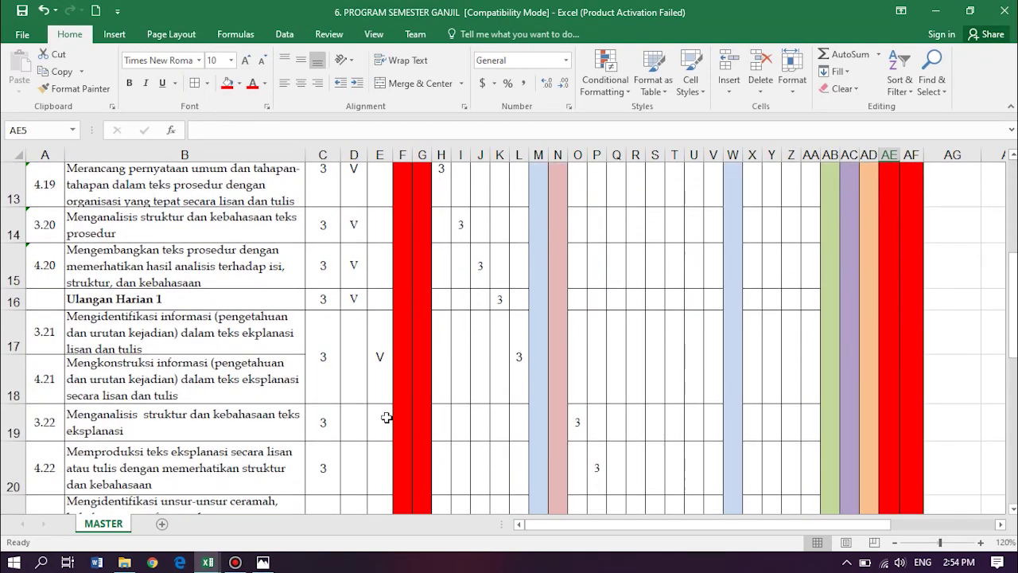
{"action": "left_click", "coordinate": [374, 421]}
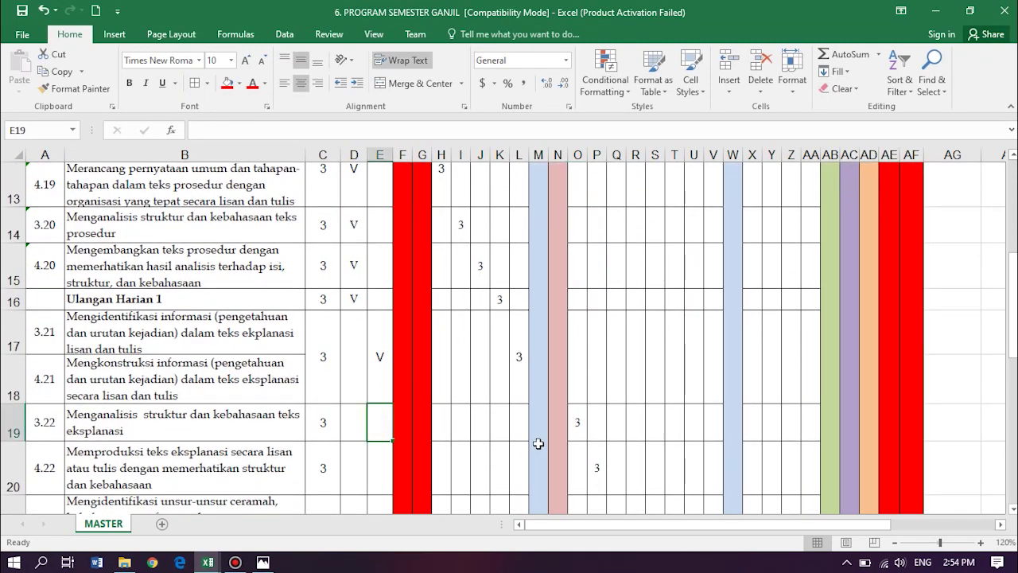
{"action": "type", "text": "v"}
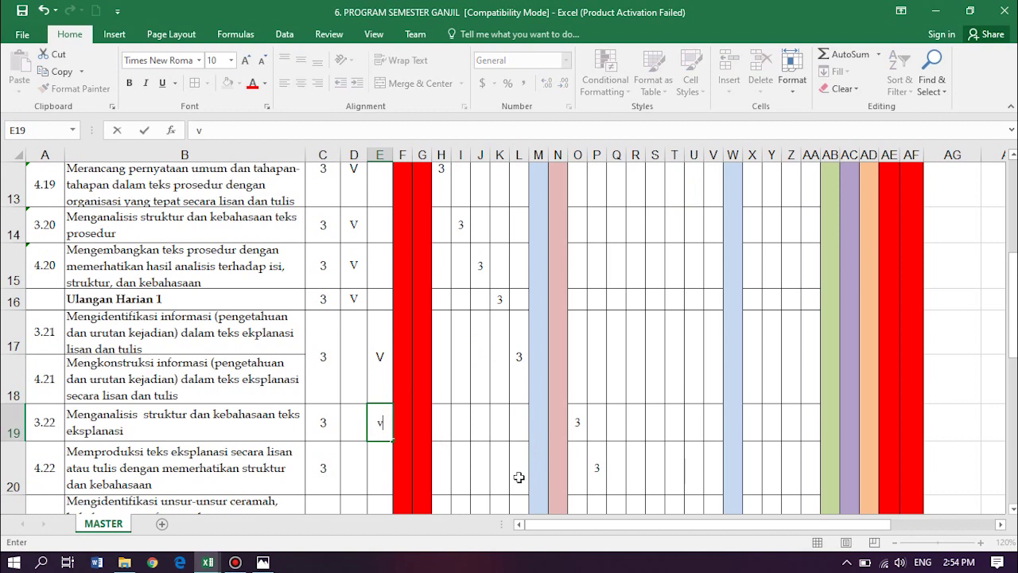
{"action": "type", "text": "V"}
{"action": "scroll", "coordinate": [519, 460], "scroll_direction": "down", "scroll_amount": 1}
{"action": "scroll", "coordinate": [869, 386], "scroll_direction": "up", "scroll_amount": 4}
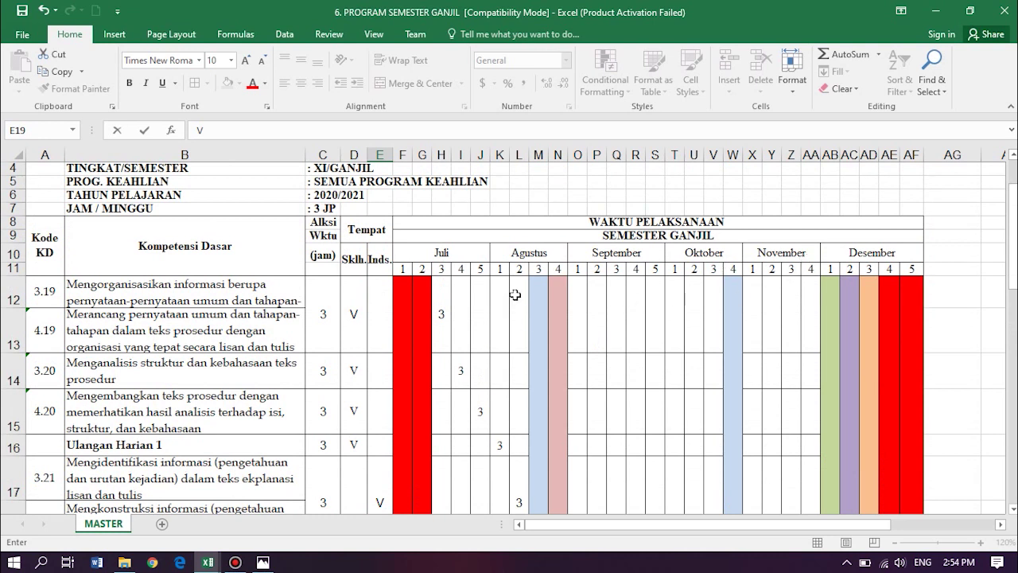
{"action": "scroll", "coordinate": [720, 293], "scroll_direction": "down", "scroll_amount": 6}
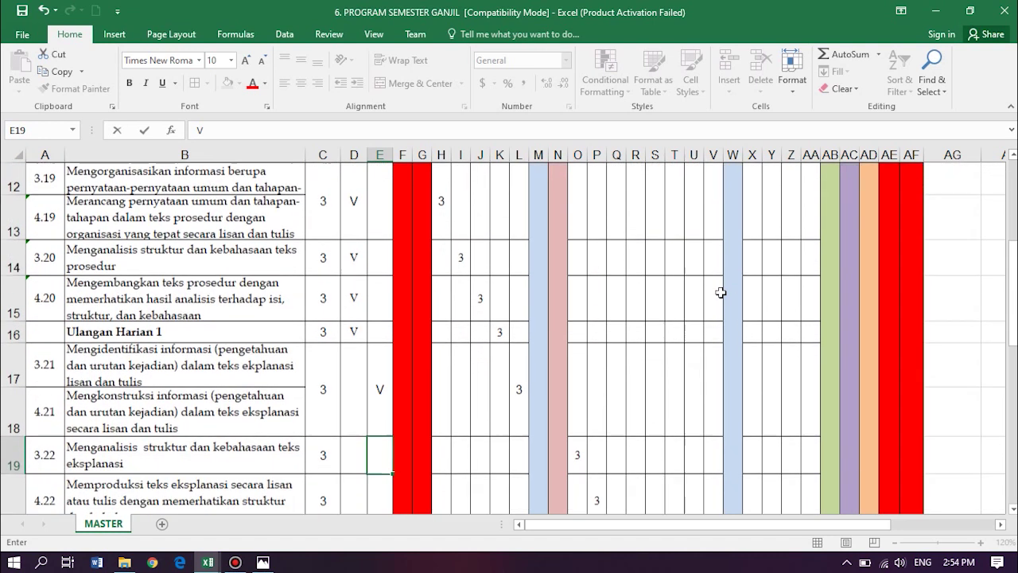
{"action": "scroll", "coordinate": [720, 293], "scroll_direction": "up", "scroll_amount": 3}
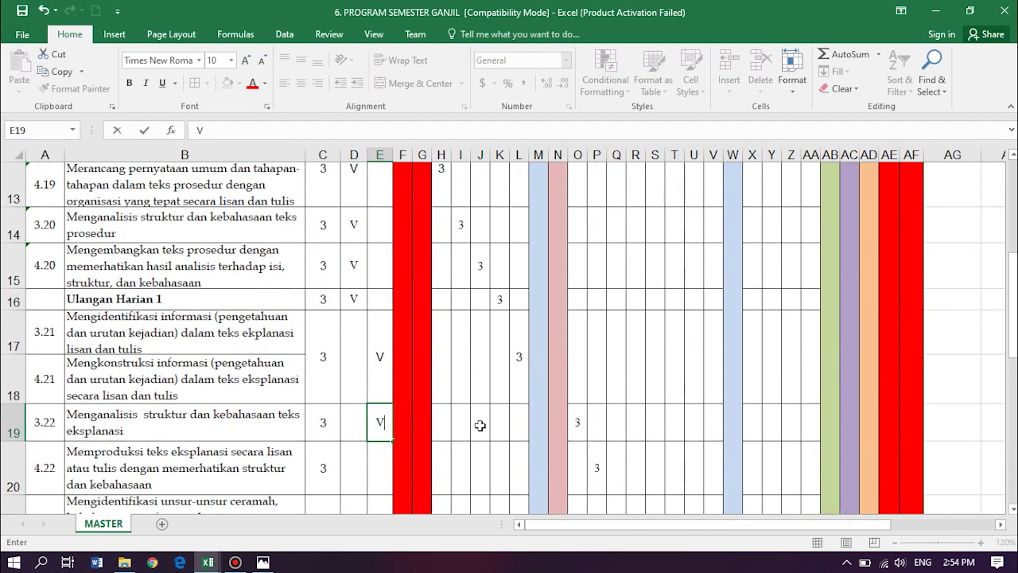
{"action": "scroll", "coordinate": [399, 445], "scroll_direction": "down", "scroll_amount": 1}
{"action": "key", "text": "Return"}
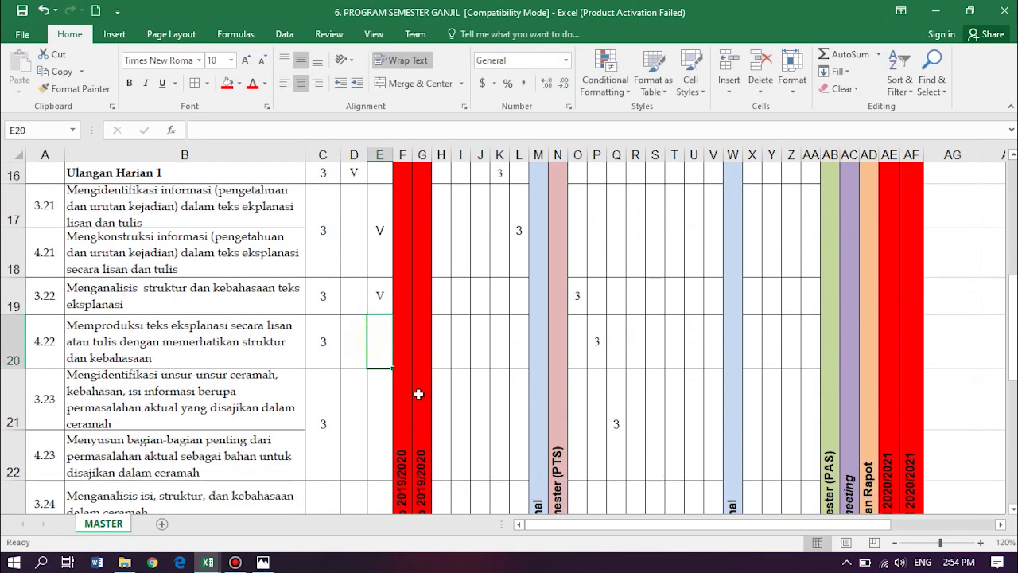
- Mark 4.22, 3.23/4.23 and 3.24/4.24 with V in the Inds. column
{"action": "type", "text": "V"}
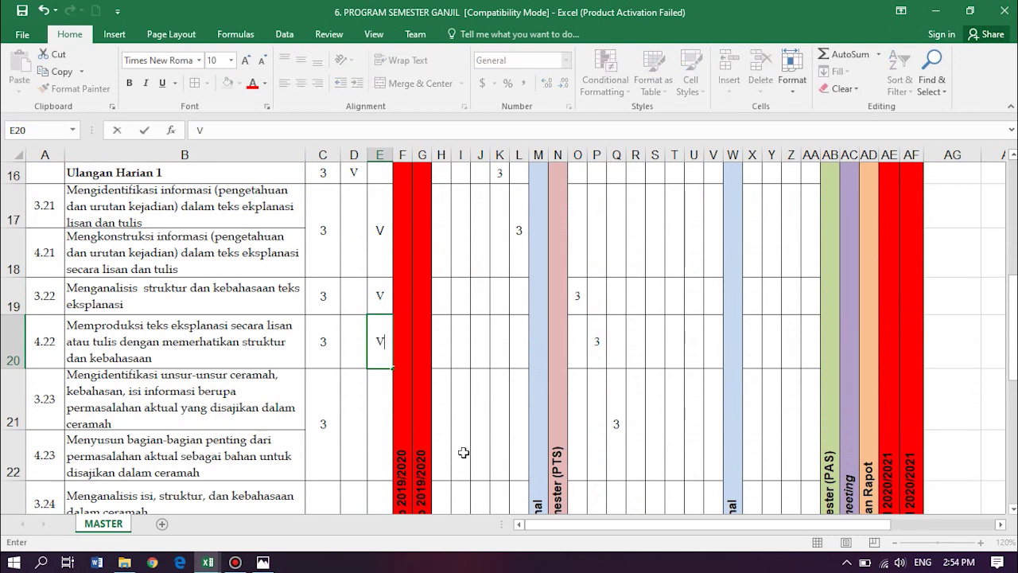
{"action": "key", "text": "Return"}
{"action": "type", "text": "V"}
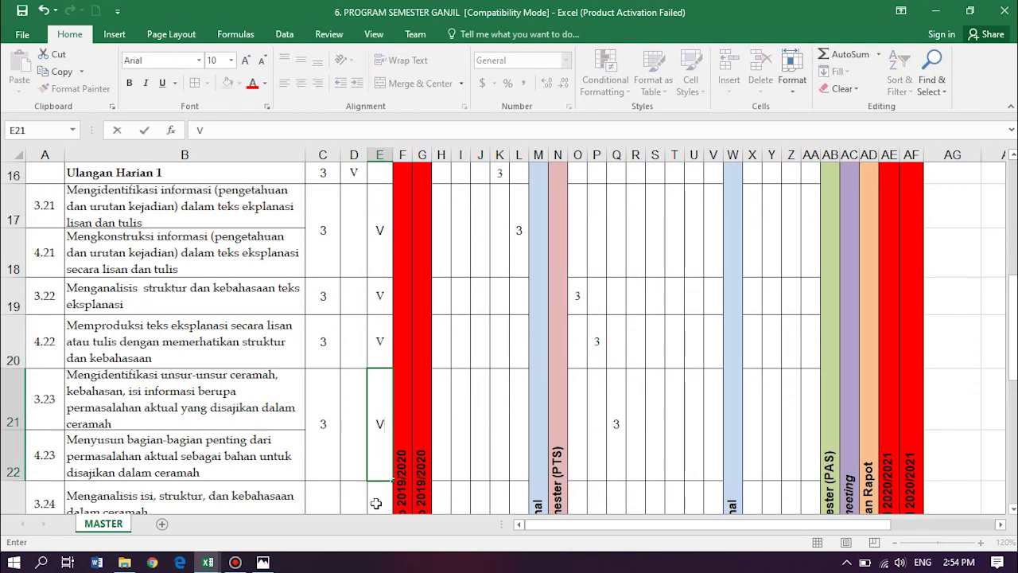
{"action": "key", "text": "Return"}
{"action": "scroll", "coordinate": [662, 456], "scroll_direction": "down", "scroll_amount": 2}
{"action": "type", "text": "V"}
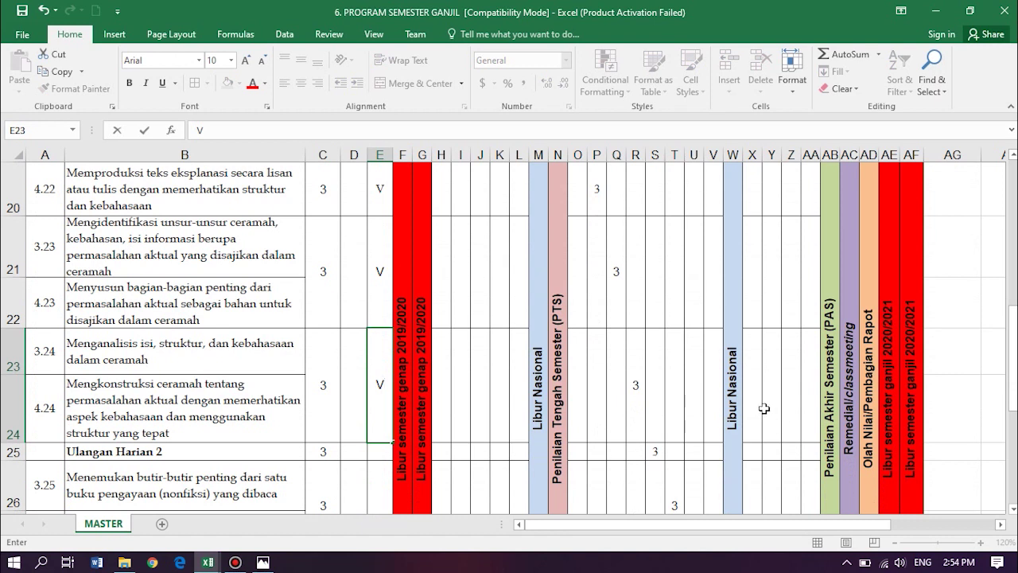
- Mark Ulangan Harian 2, 3.25/4.25 and 3.26/4.26 with V in the Inds. column
{"action": "scroll", "coordinate": [762, 408], "scroll_direction": "down", "scroll_amount": 2}
{"action": "scroll", "coordinate": [751, 402], "scroll_direction": "up", "scroll_amount": 1}
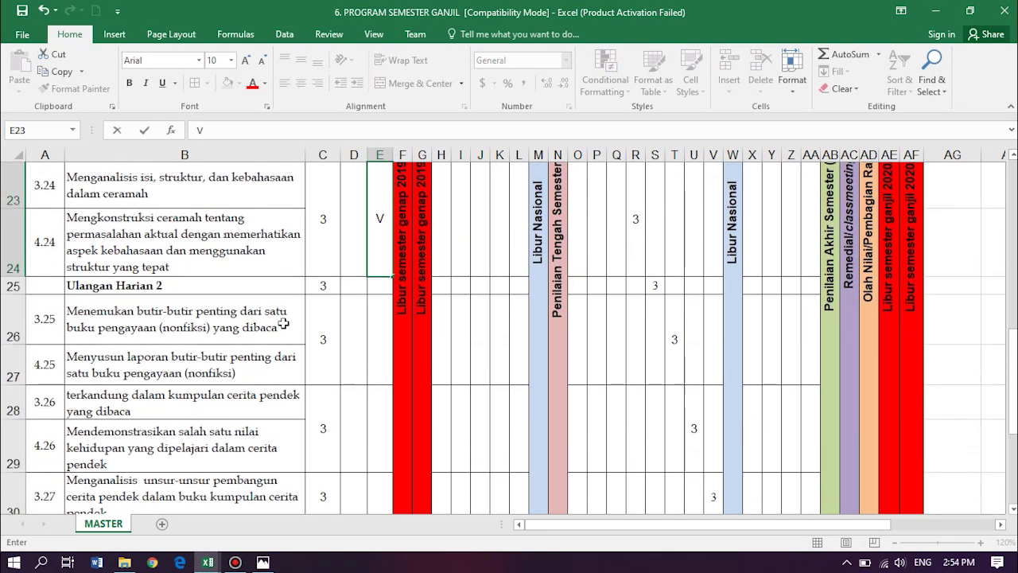
{"action": "left_click", "coordinate": [380, 286]}
{"action": "type", "text": "V"}
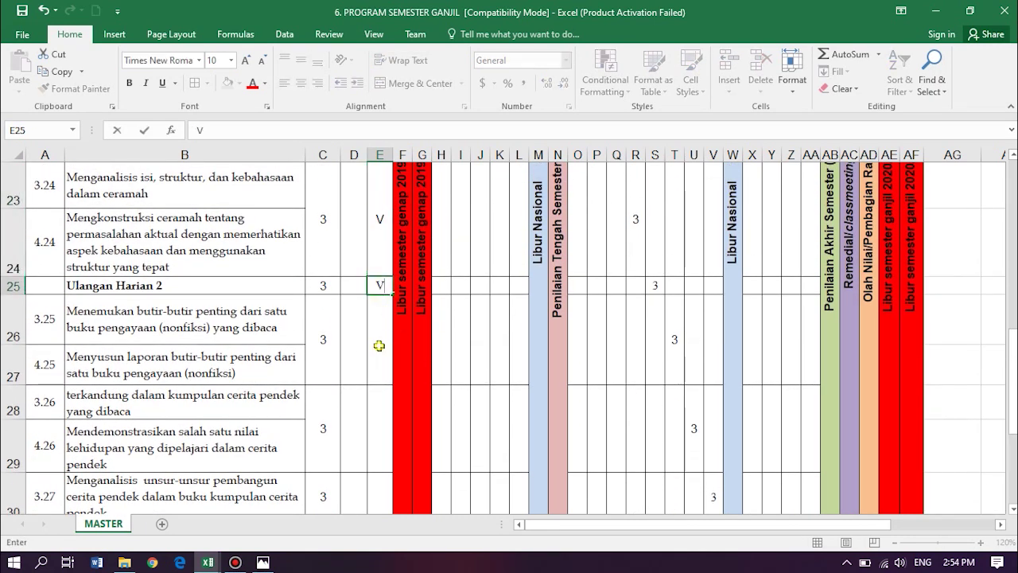
{"action": "left_click", "coordinate": [380, 345]}
{"action": "type", "text": "V"}
{"action": "left_click", "coordinate": [382, 427]}
{"action": "type", "text": "V"}
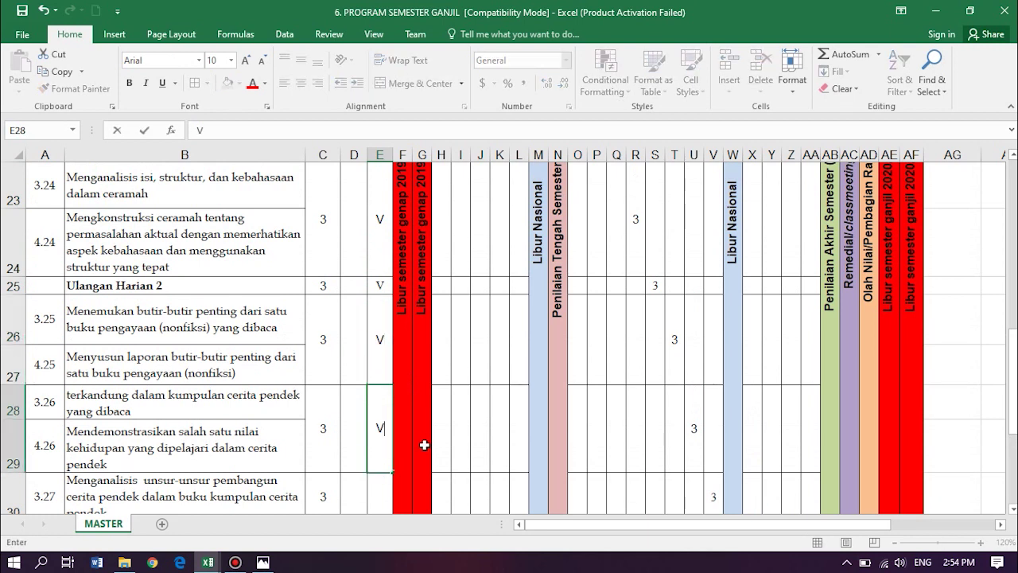
- Mark 3.27 with V in the Inds. column and check the location mark of Ulangan Harian 2
{"action": "scroll", "coordinate": [418, 450], "scroll_direction": "down", "scroll_amount": 1}
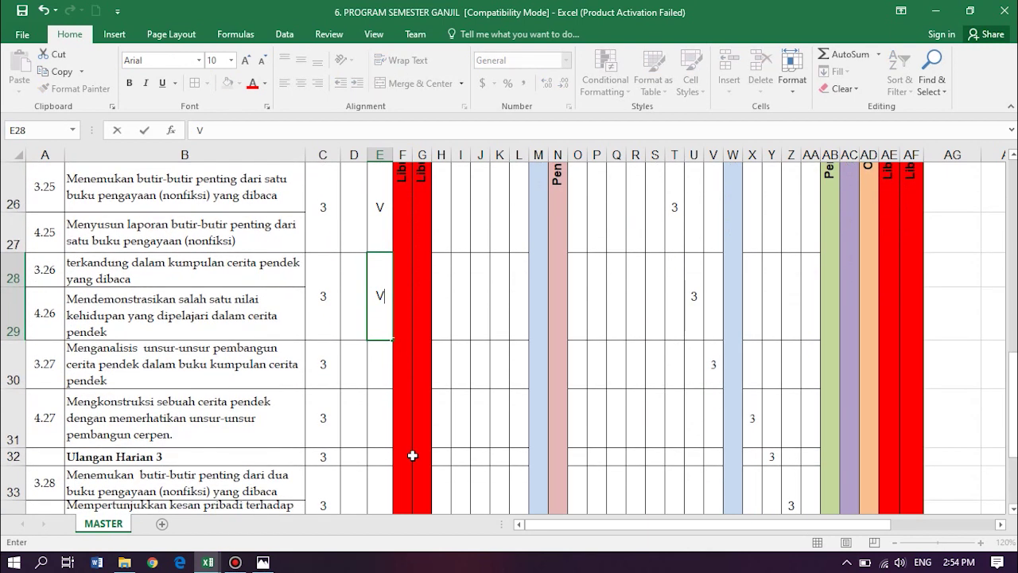
{"action": "left_click", "coordinate": [371, 365]}
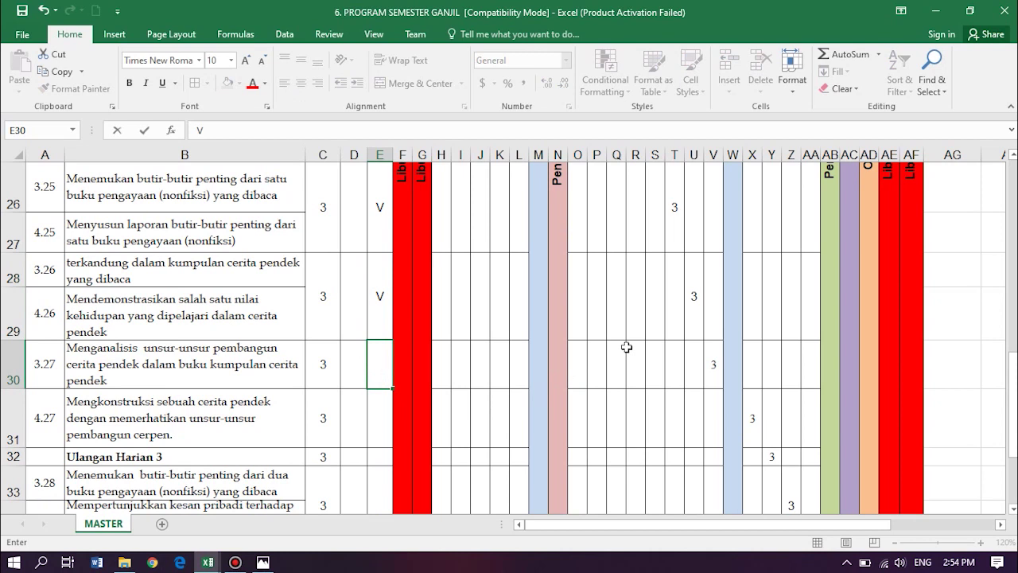
{"action": "scroll", "coordinate": [627, 347], "scroll_direction": "up", "scroll_amount": 2}
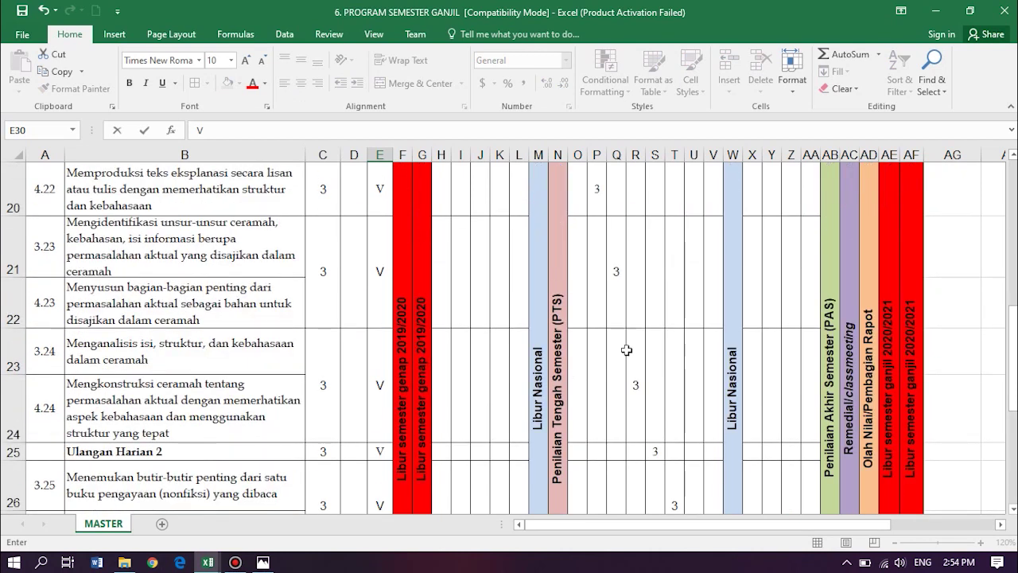
{"action": "left_click", "coordinate": [370, 451]}
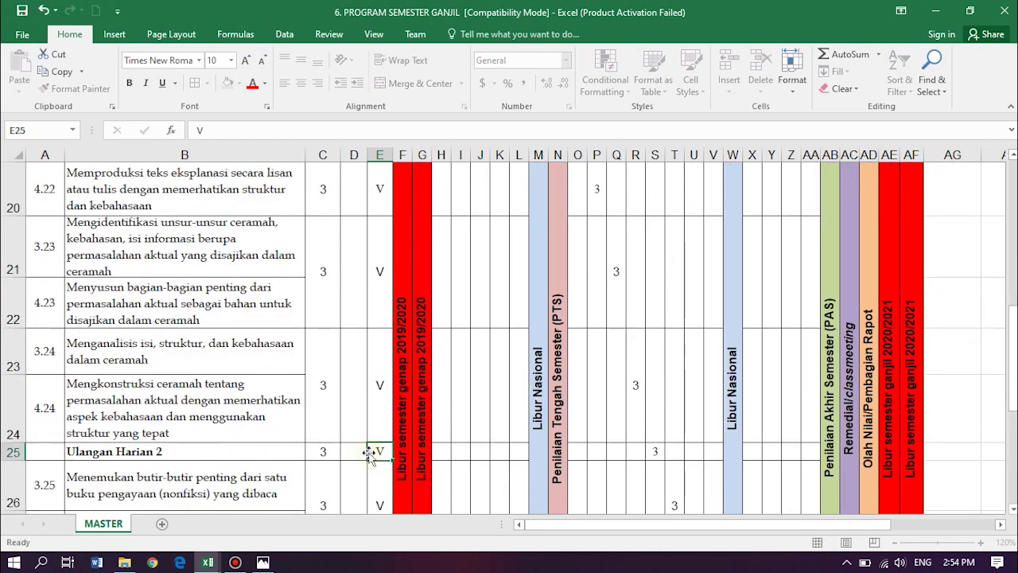
{"action": "left_click", "coordinate": [324, 450]}
{"action": "left_click", "coordinate": [381, 452]}
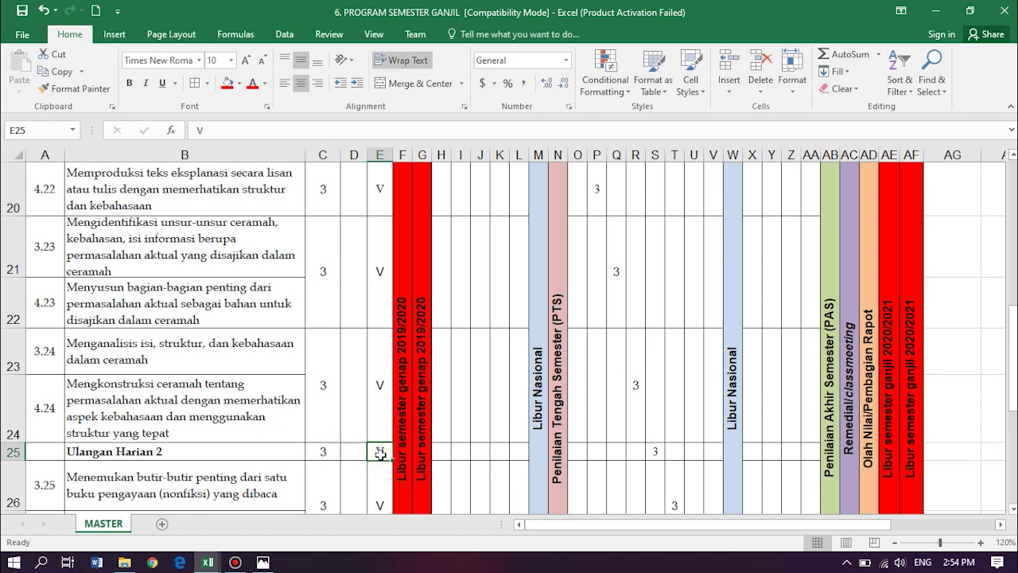
{"action": "left_click", "coordinate": [177, 403]}
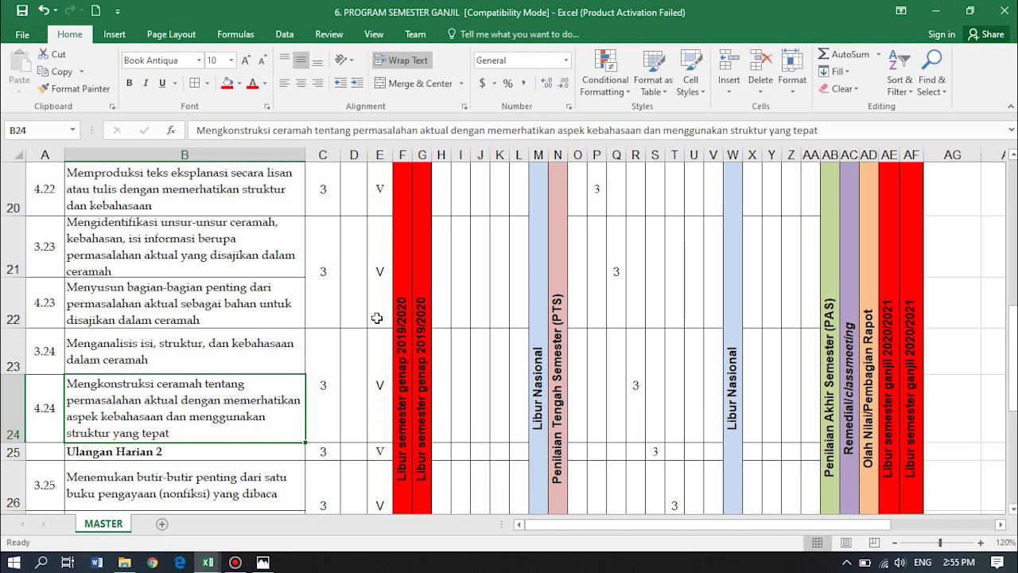
- Mark 4.27, Ulangan Harian 3, 3.28/4.28 and 3.29/4.29 with V in the Sklh. column
{"action": "scroll", "coordinate": [423, 315], "scroll_direction": "down", "scroll_amount": 3}
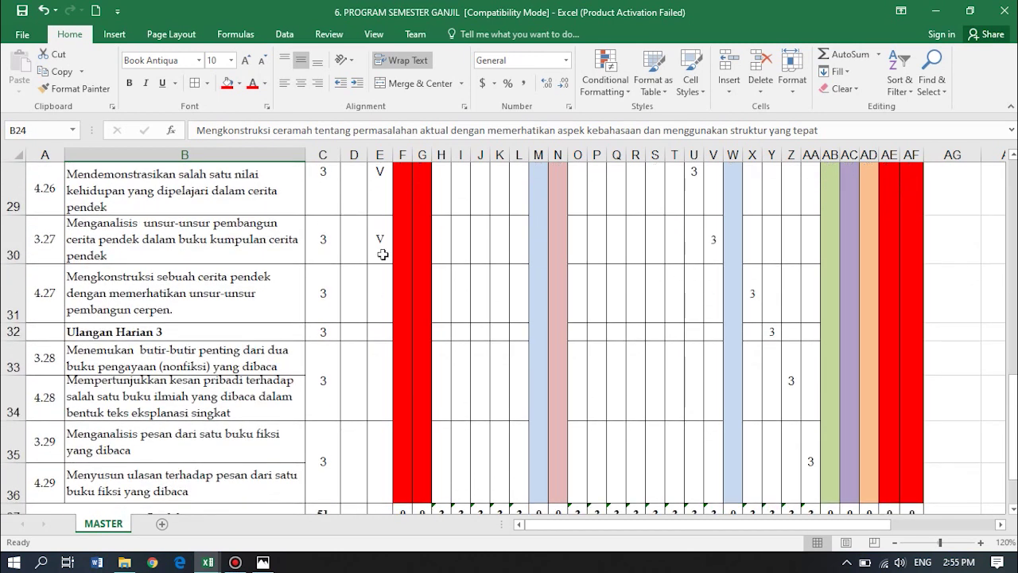
{"action": "left_click", "coordinate": [346, 295]}
{"action": "type", "text": "V"}
{"action": "left_click", "coordinate": [357, 377]}
{"action": "type", "text": "V"}
{"action": "left_click", "coordinate": [353, 331]}
{"action": "type", "text": "V"}
{"action": "left_click", "coordinate": [359, 469]}
{"action": "type", "text": "V"}
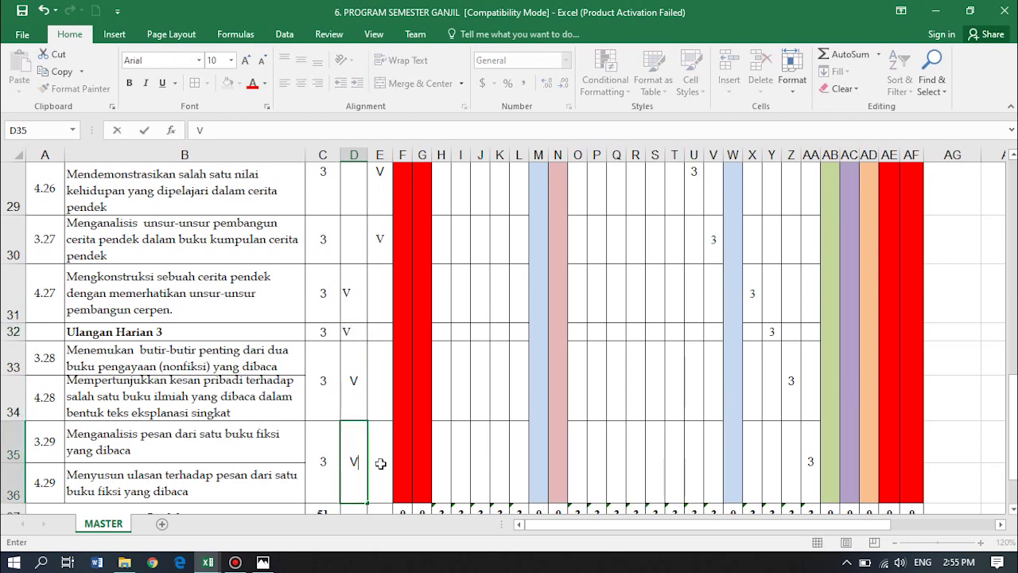
{"action": "scroll", "coordinate": [381, 464], "scroll_direction": "down", "scroll_amount": 2}
{"action": "scroll", "coordinate": [382, 464], "scroll_direction": "up", "scroll_amount": 6}
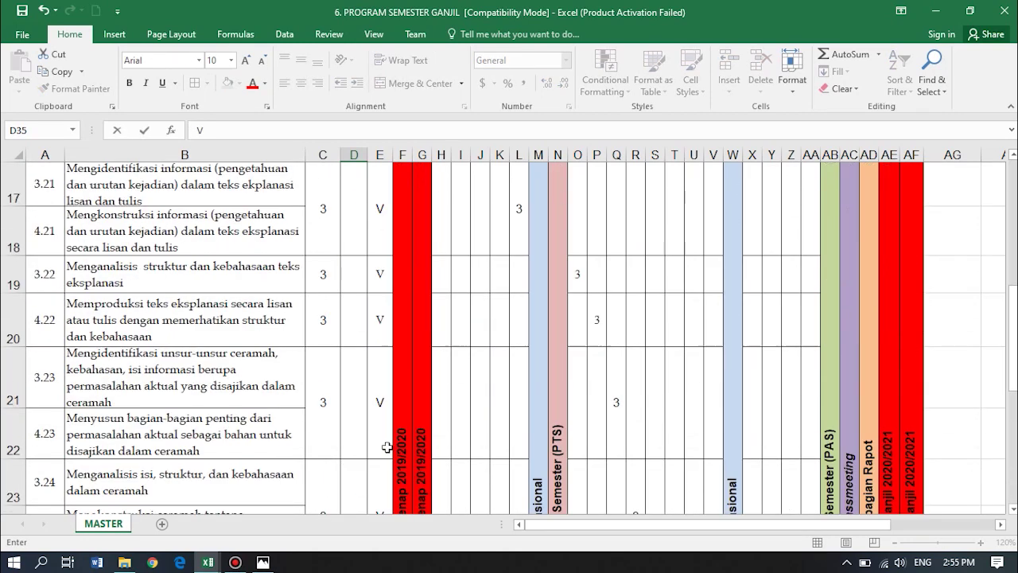
{"action": "scroll", "coordinate": [387, 452], "scroll_direction": "up", "scroll_amount": 5}
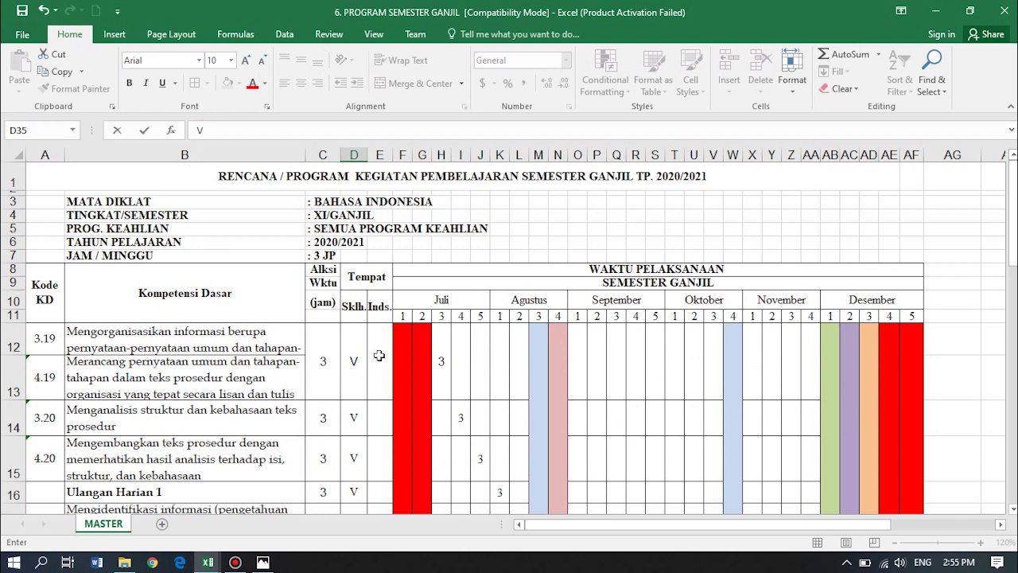
{"action": "left_click", "coordinate": [380, 355]}
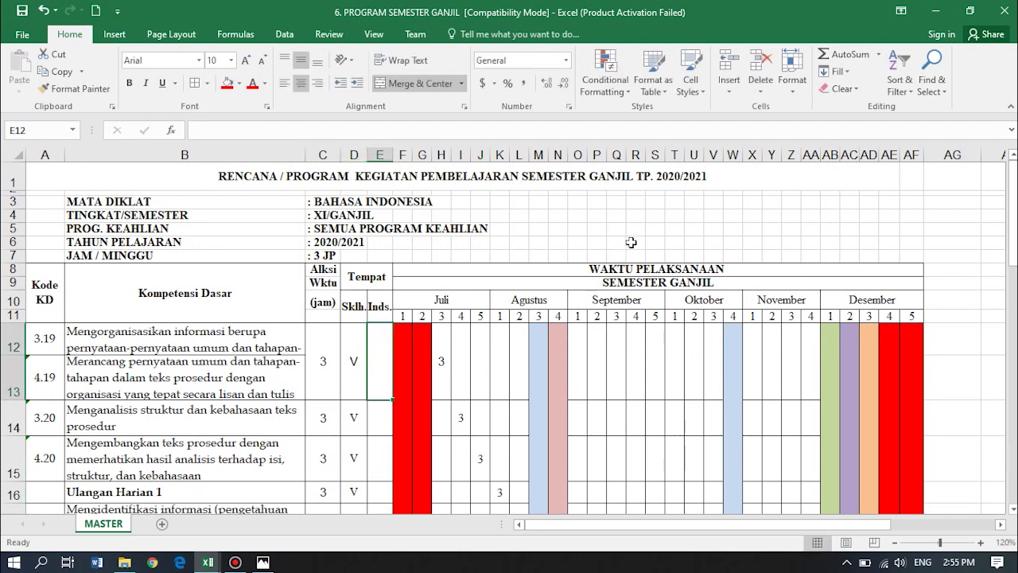
- Review the WAKTU PELAKSANAAN and SEMESTER GANJIL headings and the weekly hours allocated from 3.19/4.19 to Ulangan Harian 1
{"action": "scroll", "coordinate": [445, 302], "scroll_direction": "down", "scroll_amount": 1}
{"action": "scroll", "coordinate": [274, 333], "scroll_direction": "up", "scroll_amount": 1}
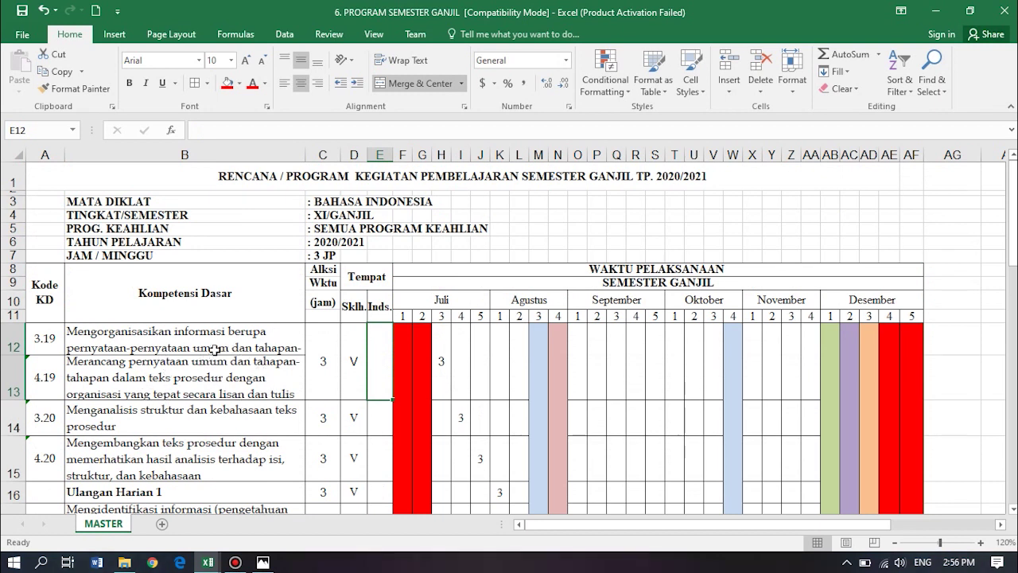
{"action": "left_click", "coordinate": [673, 283]}
{"action": "left_click", "coordinate": [652, 270]}
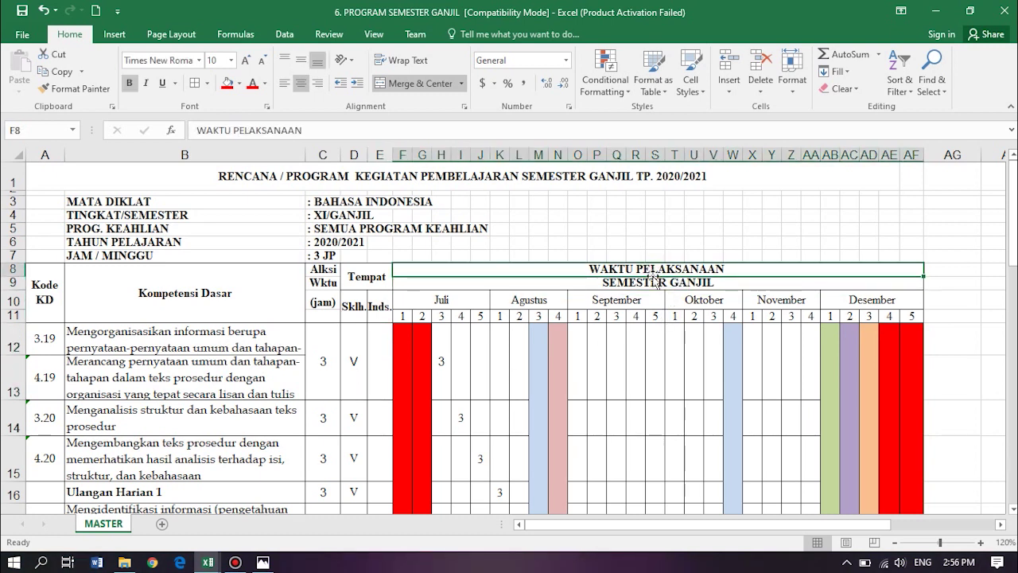
{"action": "left_click", "coordinate": [652, 282]}
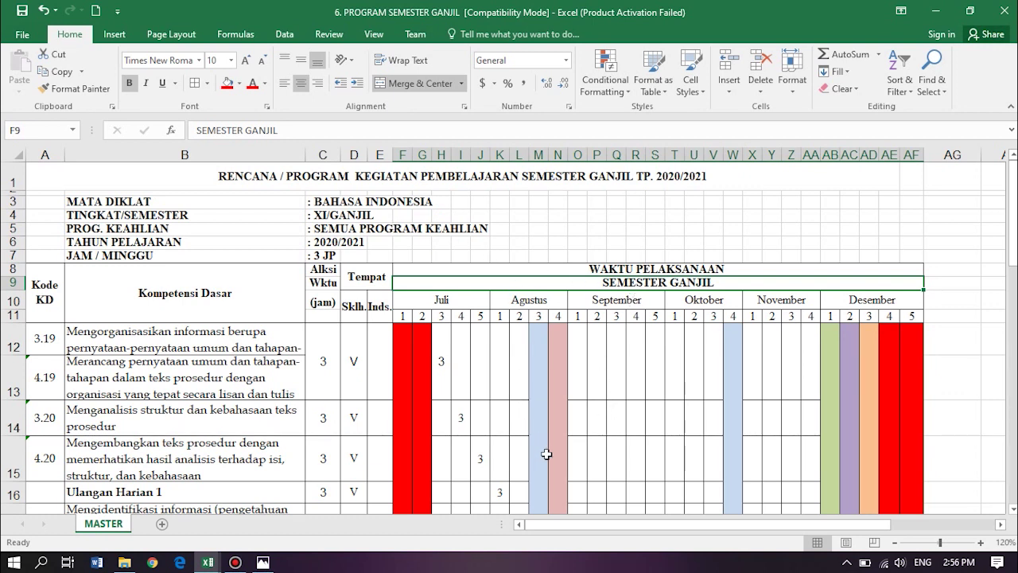
{"action": "left_click", "coordinate": [439, 374]}
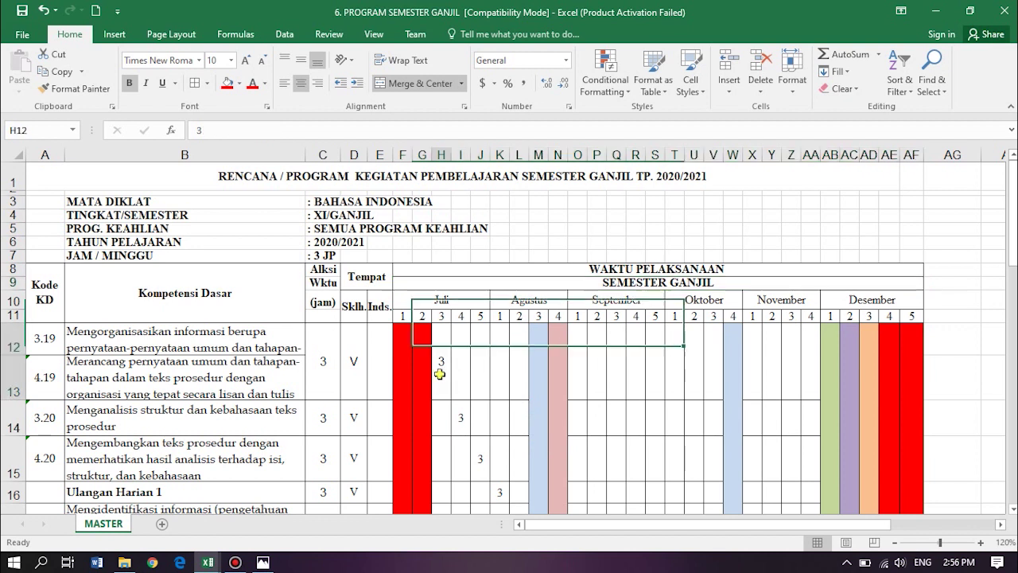
{"action": "left_click", "coordinate": [462, 417]}
{"action": "left_click", "coordinate": [486, 466]}
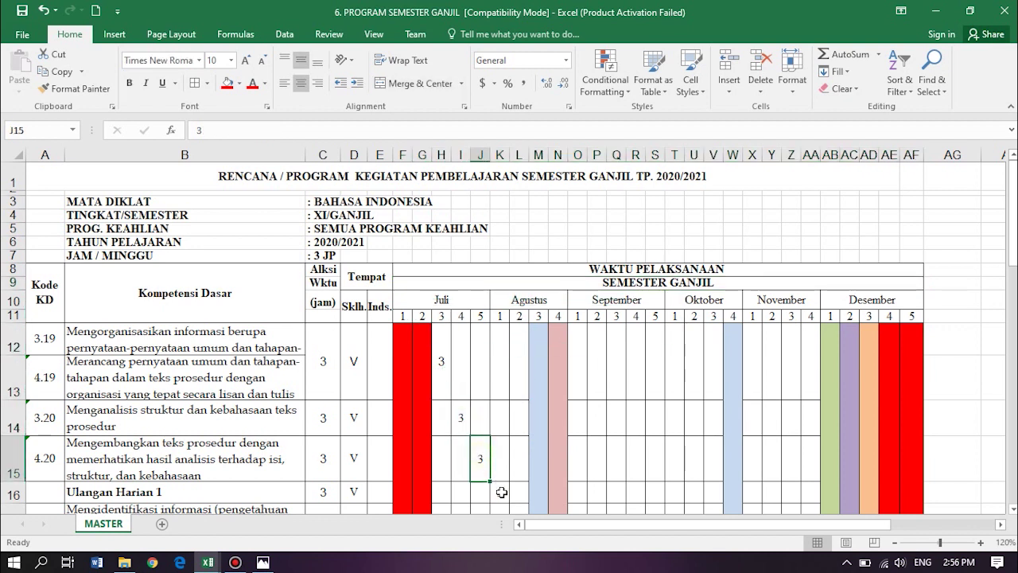
{"action": "left_click", "coordinate": [500, 490]}
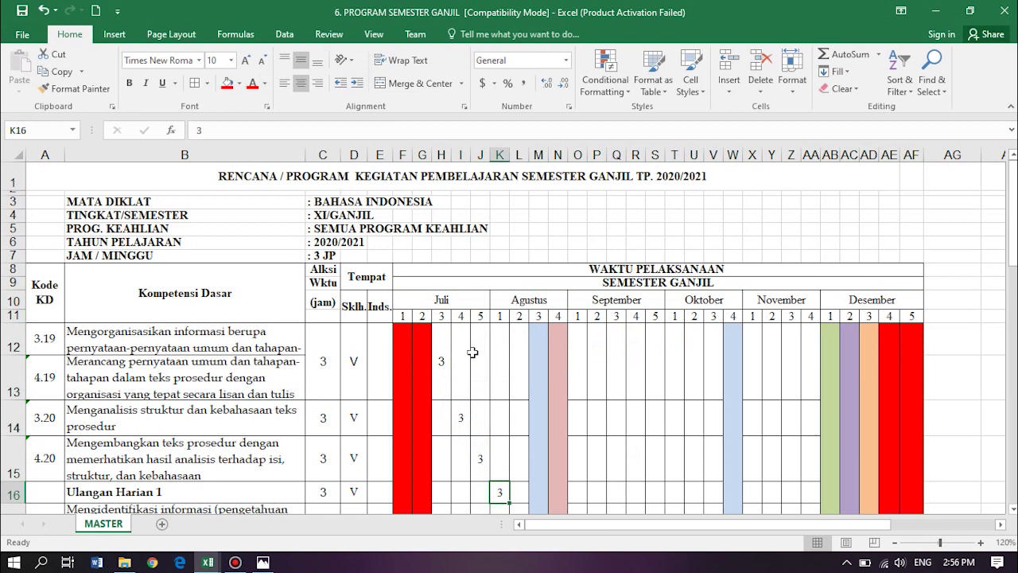
{"action": "left_click", "coordinate": [444, 363]}
{"action": "key", "text": "ctrl+z"}
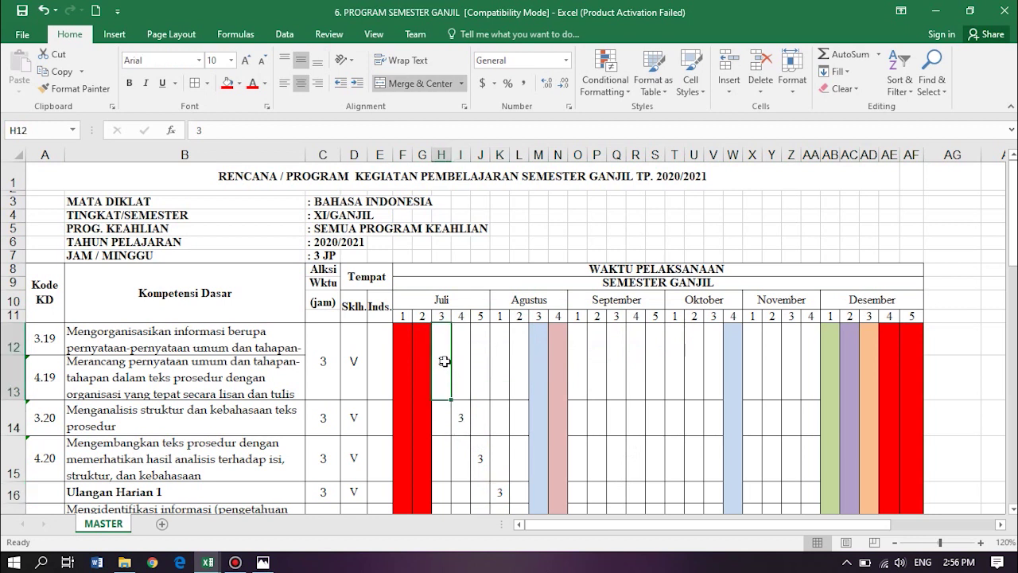
{"action": "left_click", "coordinate": [461, 417]}
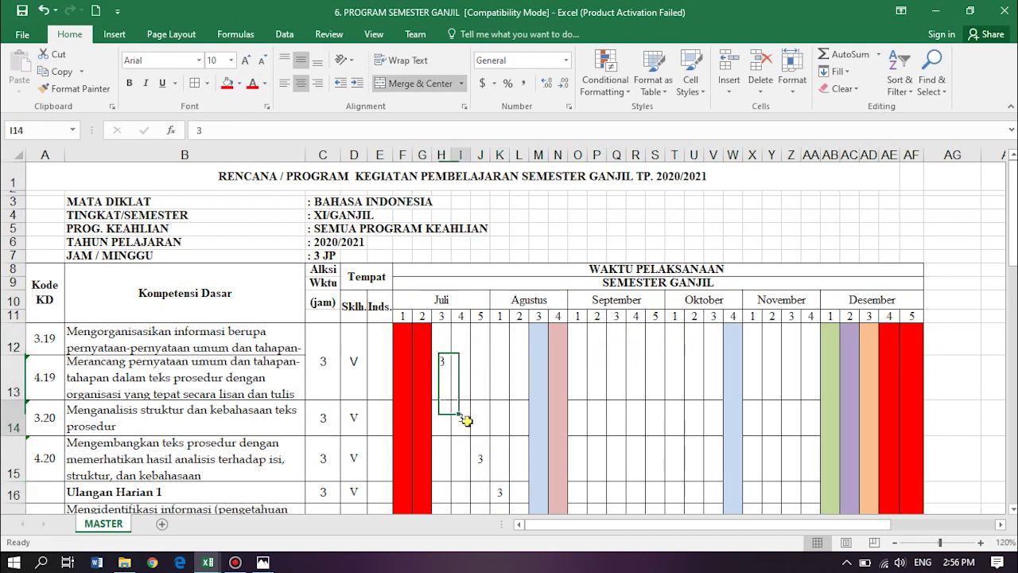
- Examine the weekly hours of 4.20 and Ulangan Harian 1, and those of the competencies from 3.21 down to 3.24
{"action": "left_click", "coordinate": [487, 466]}
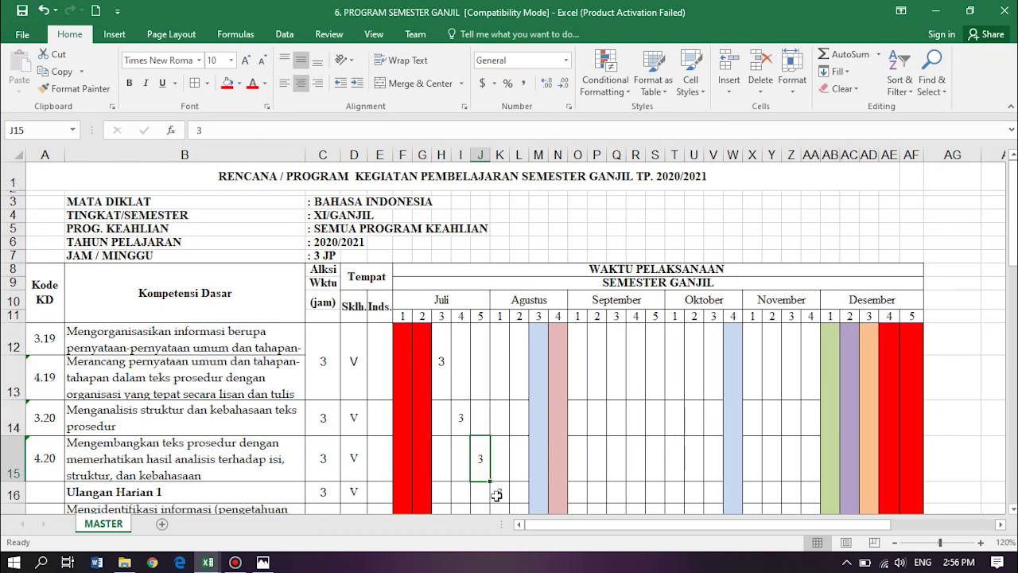
{"action": "left_click_drag", "start_coordinate": [497, 495], "coordinate": [497, 493]}
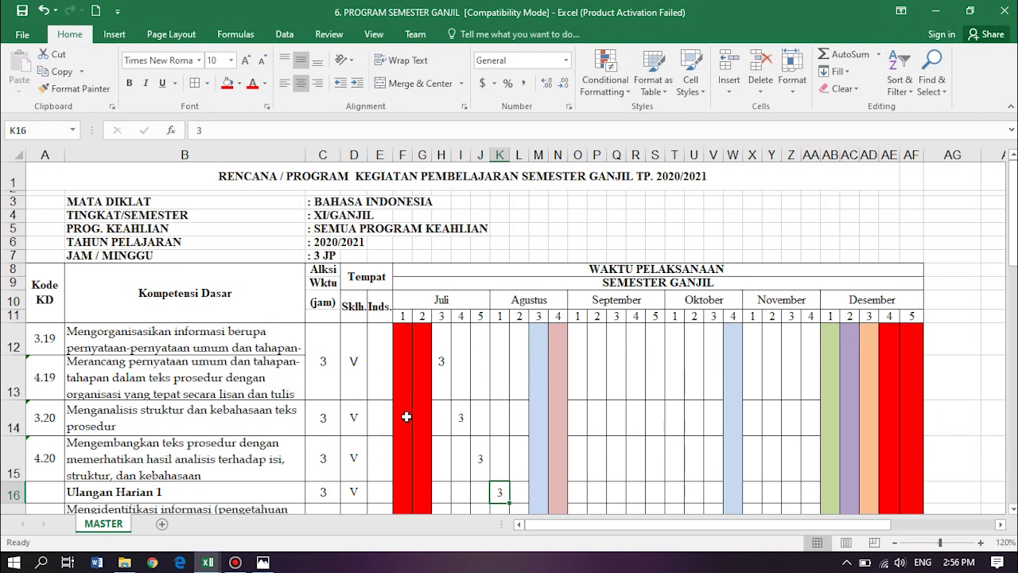
{"action": "scroll", "coordinate": [407, 420], "scroll_direction": "down", "scroll_amount": 1}
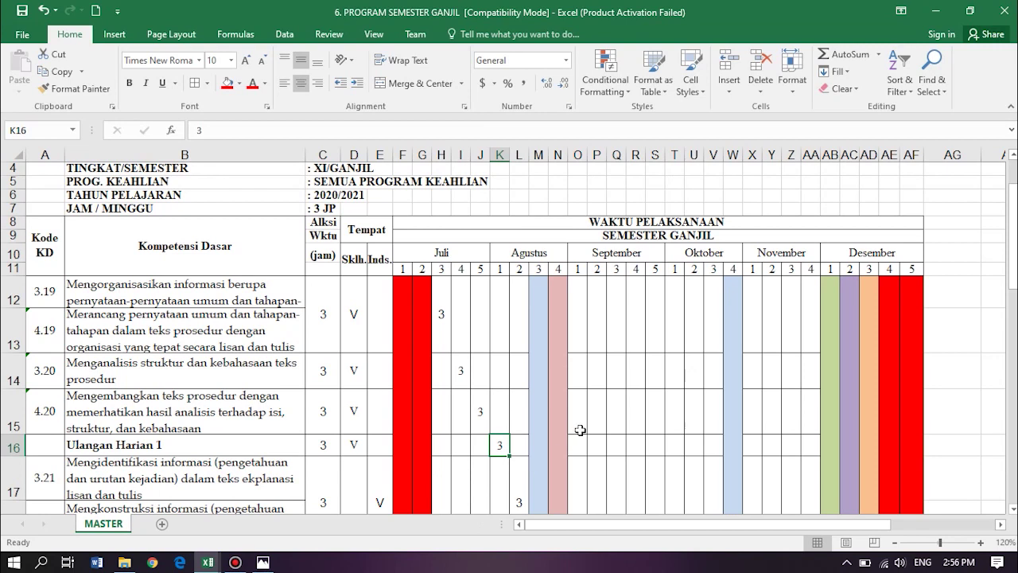
{"action": "scroll", "coordinate": [589, 421], "scroll_direction": "down", "scroll_amount": 6}
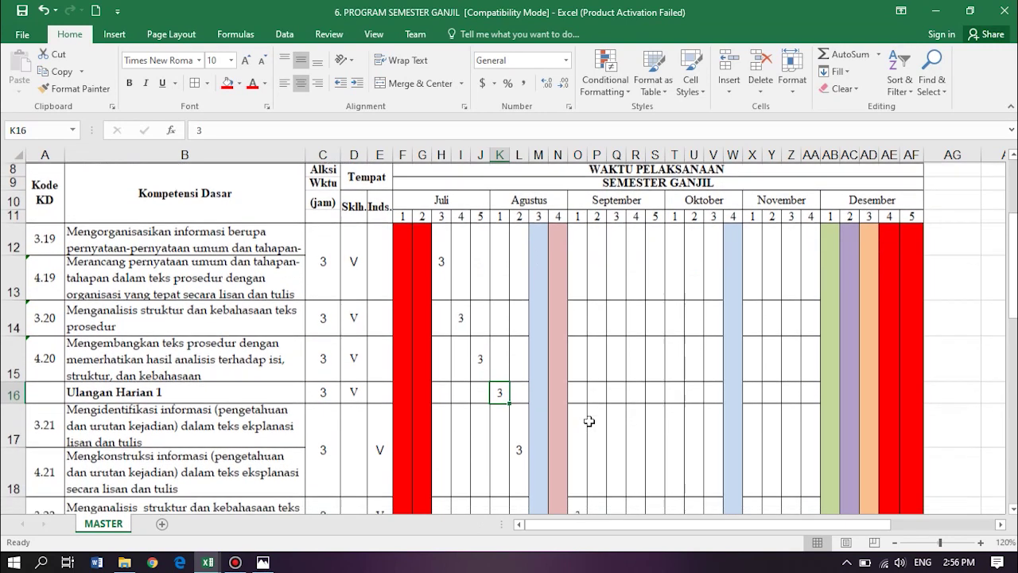
{"action": "scroll", "coordinate": [588, 420], "scroll_direction": "down", "scroll_amount": 4}
{"action": "scroll", "coordinate": [589, 420], "scroll_direction": "up", "scroll_amount": 2}
{"action": "scroll", "coordinate": [589, 421], "scroll_direction": "up", "scroll_amount": 8}
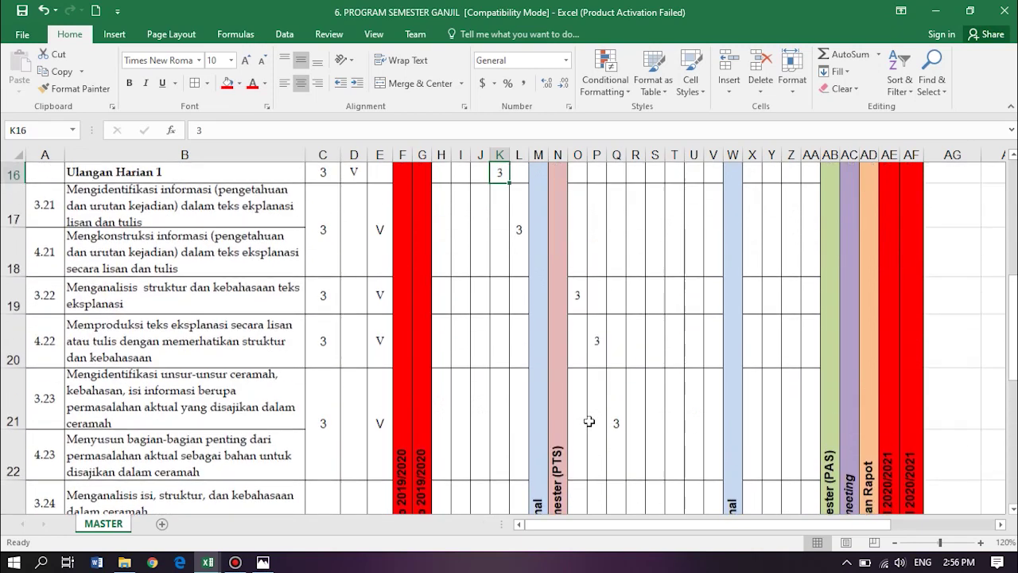
{"action": "scroll", "coordinate": [589, 420], "scroll_direction": "up", "scroll_amount": 1}
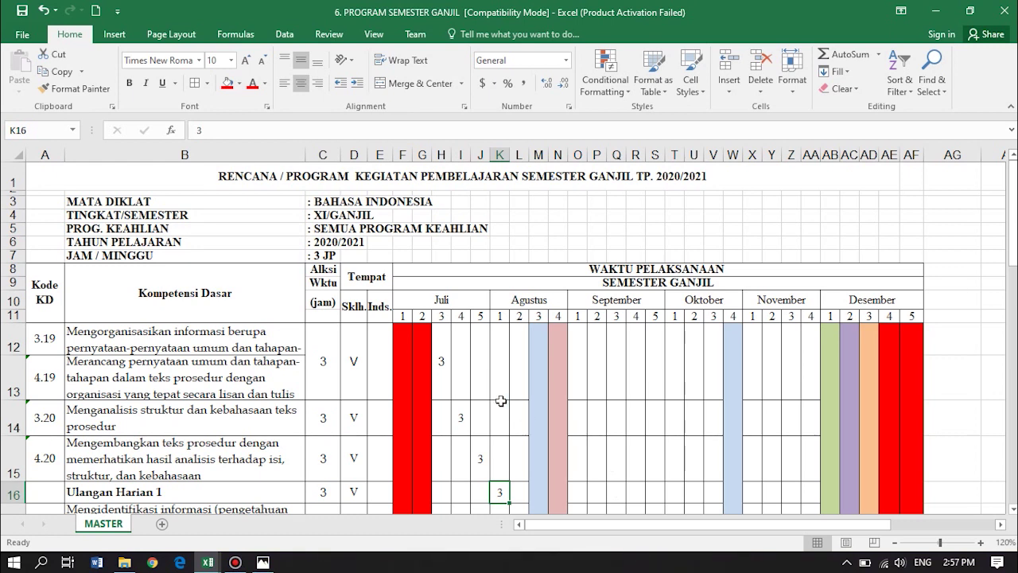
- Recheck the weekly hour allocation from 3.19/4.19 in the third week of Juli to 3.21/4.21 in the second week of Agustus
{"action": "left_click", "coordinate": [444, 358]}
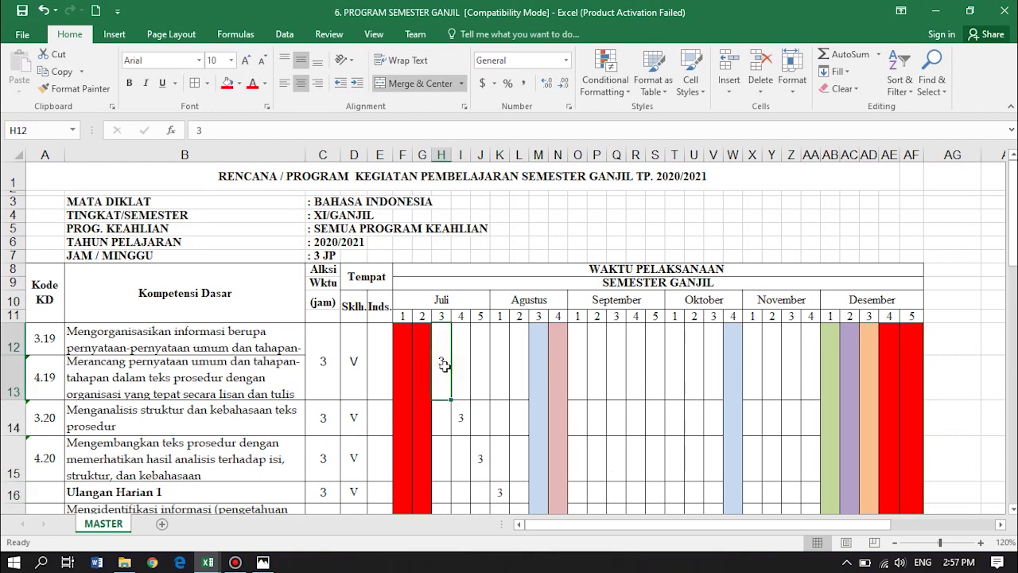
{"action": "left_click", "coordinate": [459, 421]}
{"action": "left_click_drag", "start_coordinate": [459, 422], "coordinate": [513, 507]}
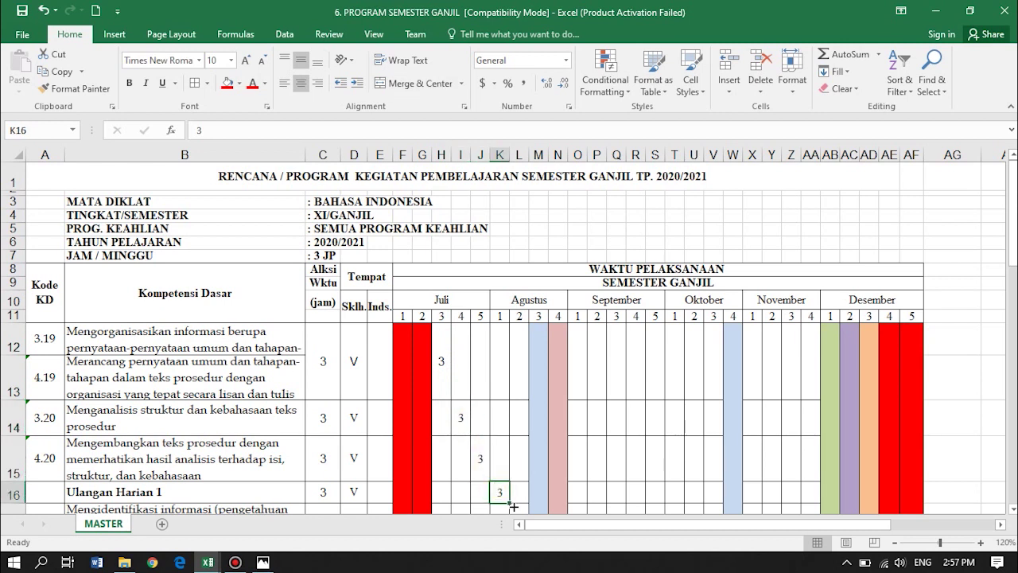
{"action": "left_click", "coordinate": [519, 507]}
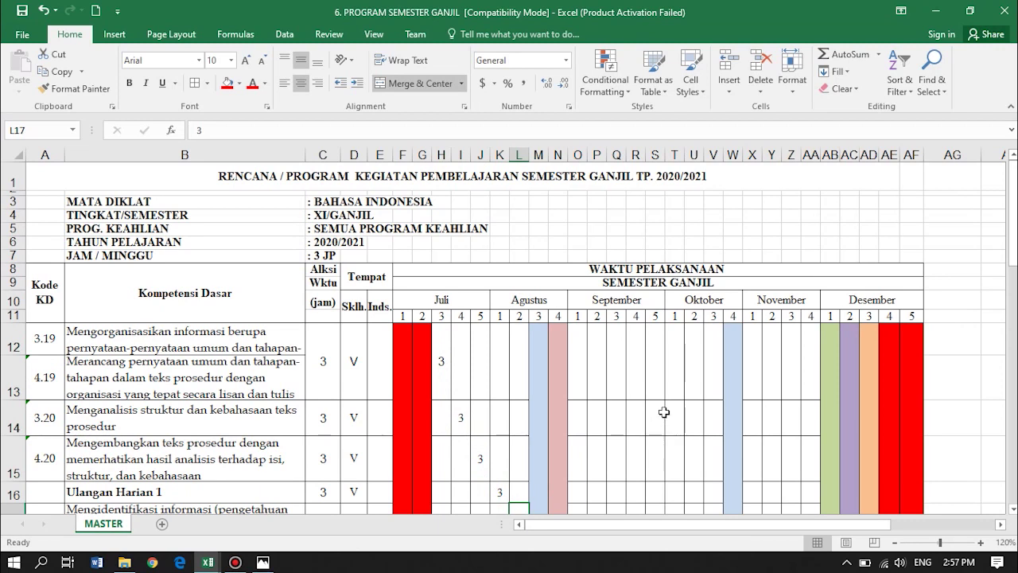
{"action": "scroll", "coordinate": [666, 419], "scroll_direction": "down", "scroll_amount": 2}
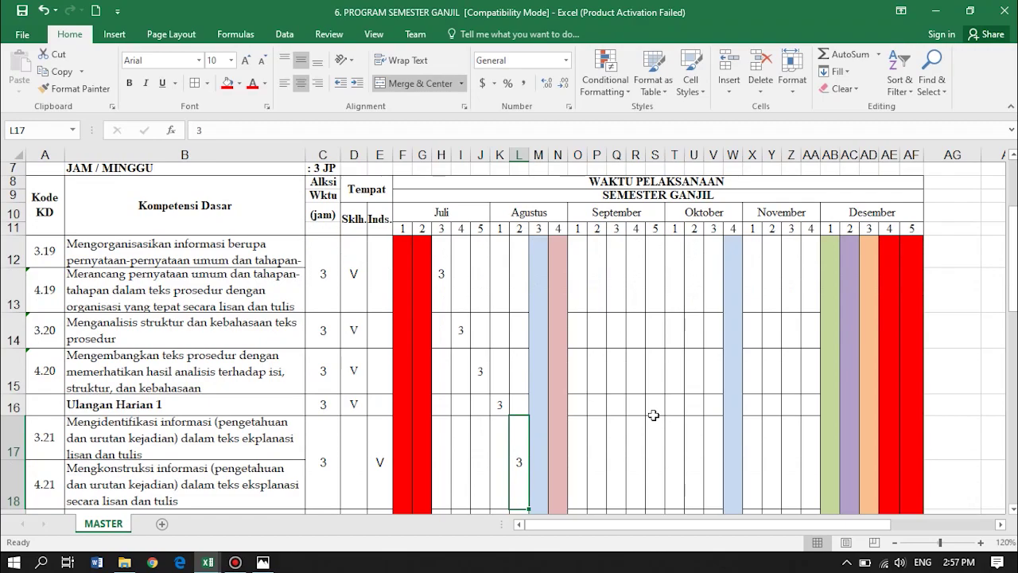
{"action": "scroll", "coordinate": [656, 415], "scroll_direction": "up", "scroll_amount": 2}
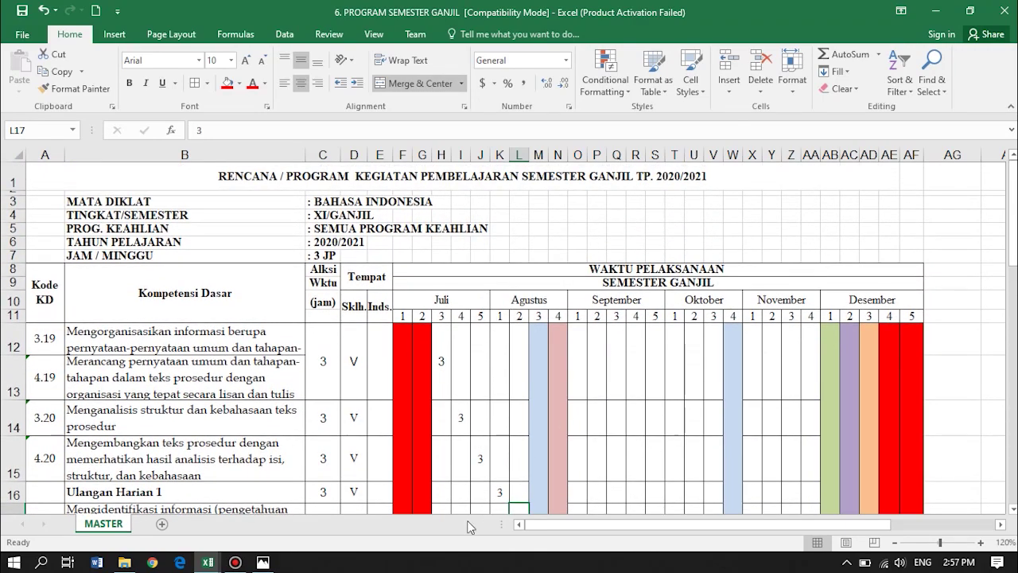